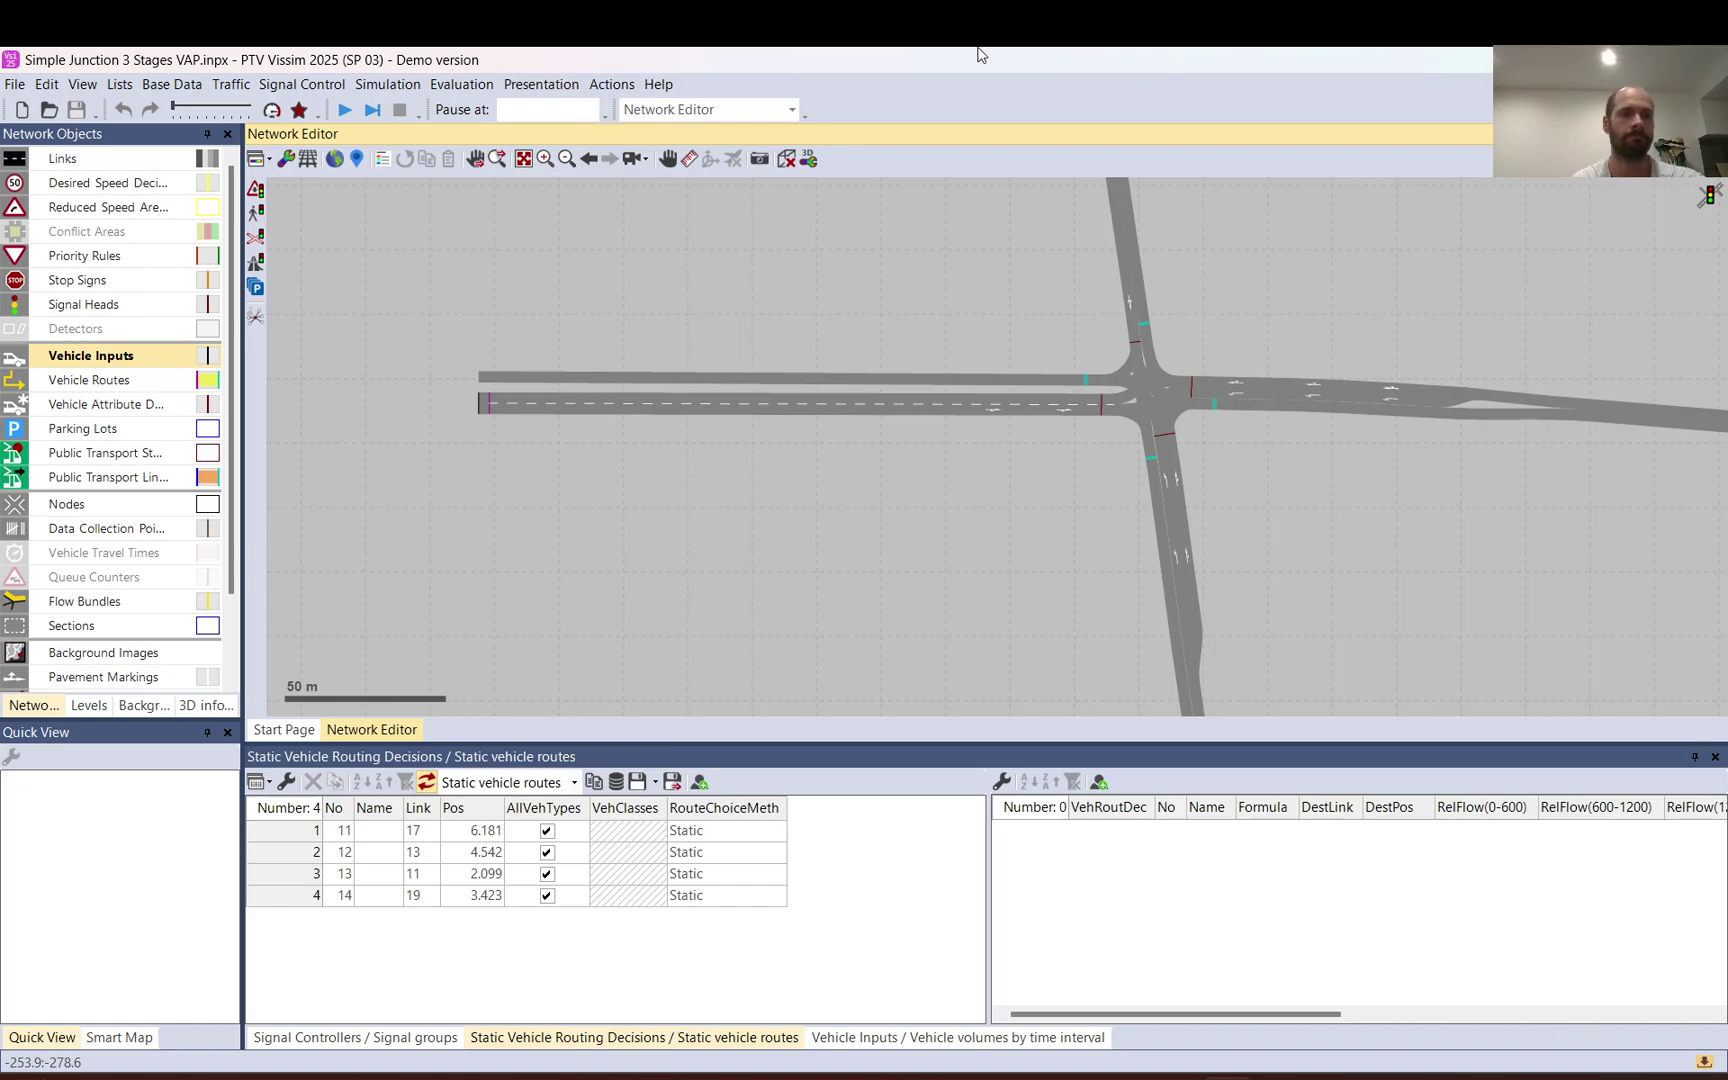
# Activate Vehicle Routes as the network object and set its route type to Static
pyautogui.click(100, 383)
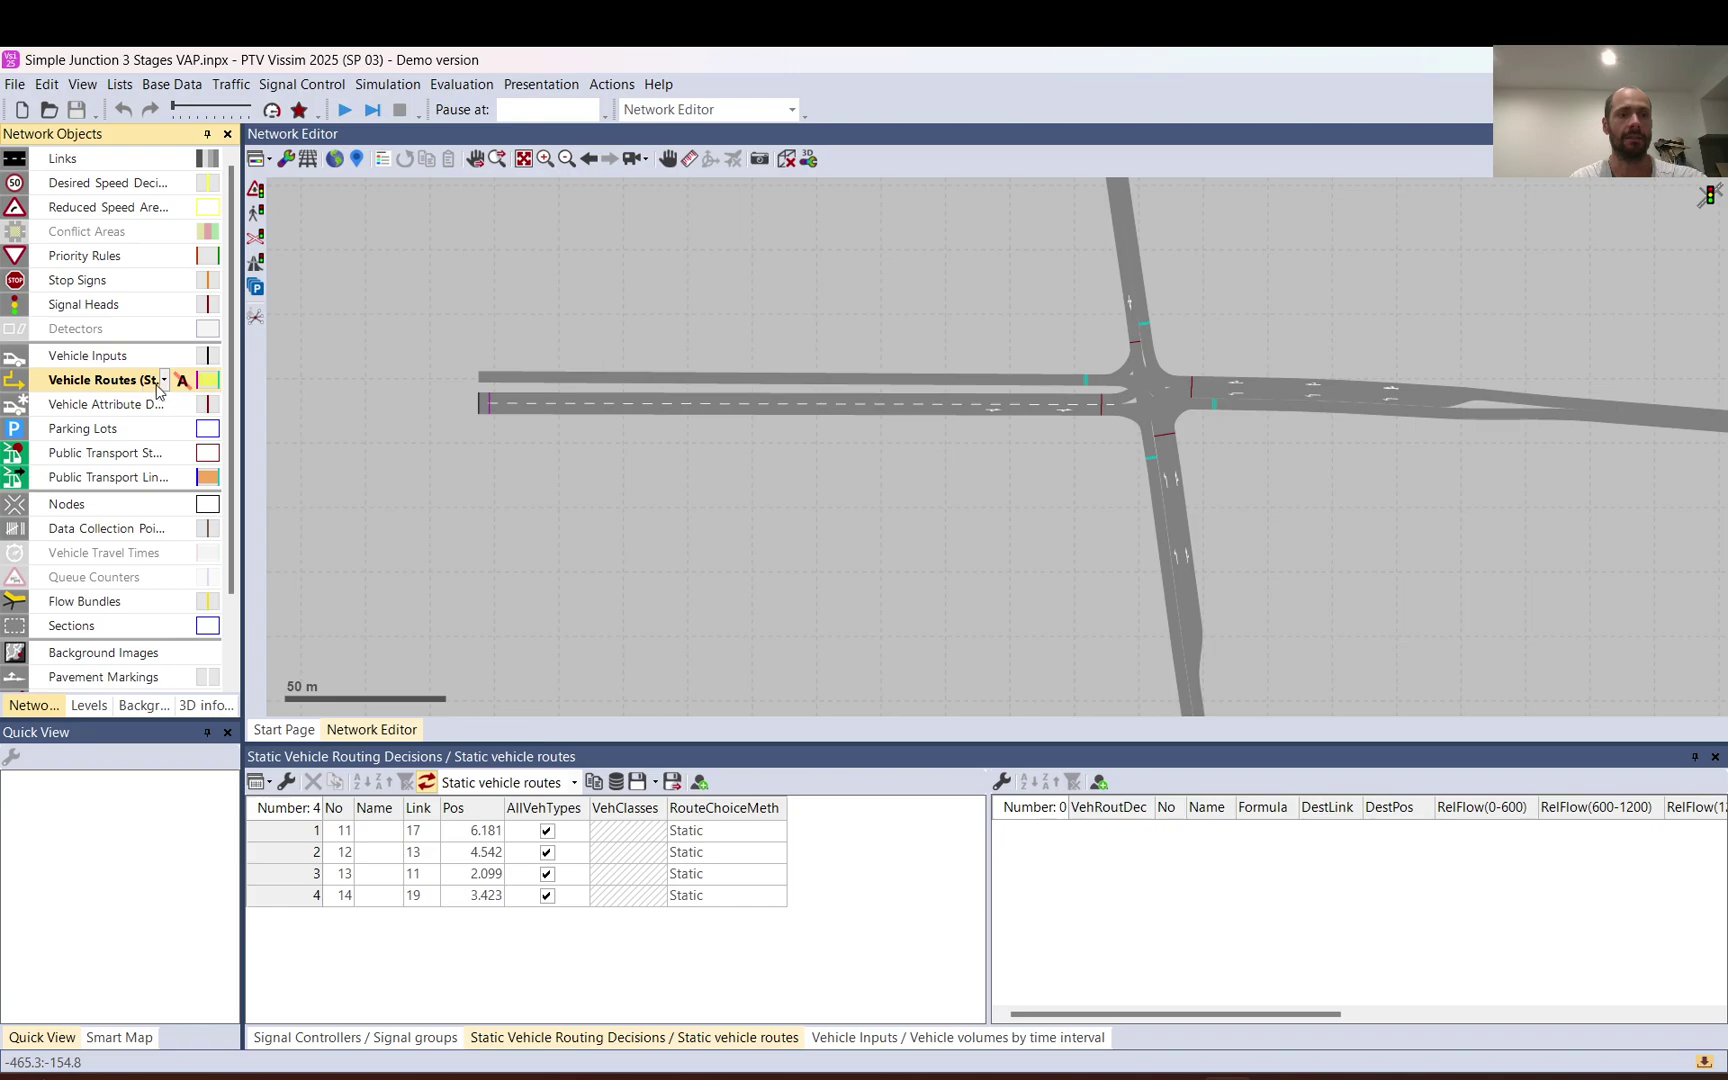
pyautogui.click(164, 380)
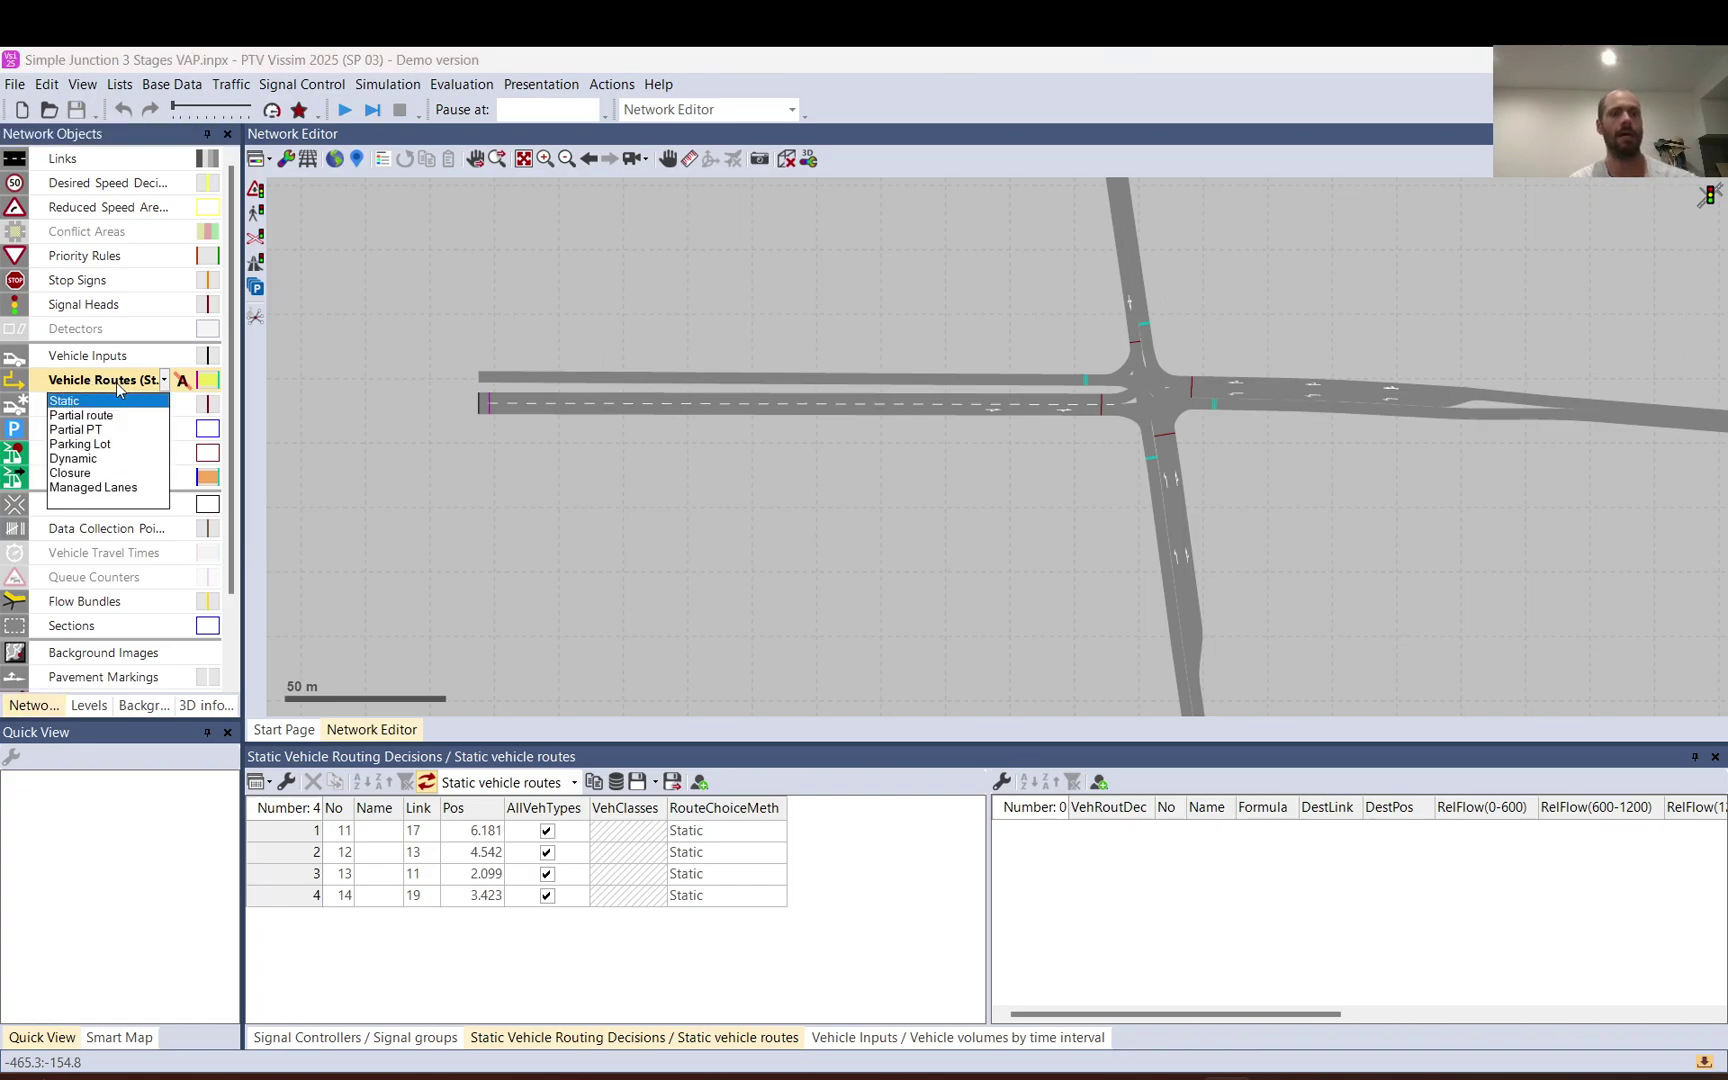
pyautogui.click(675, 310)
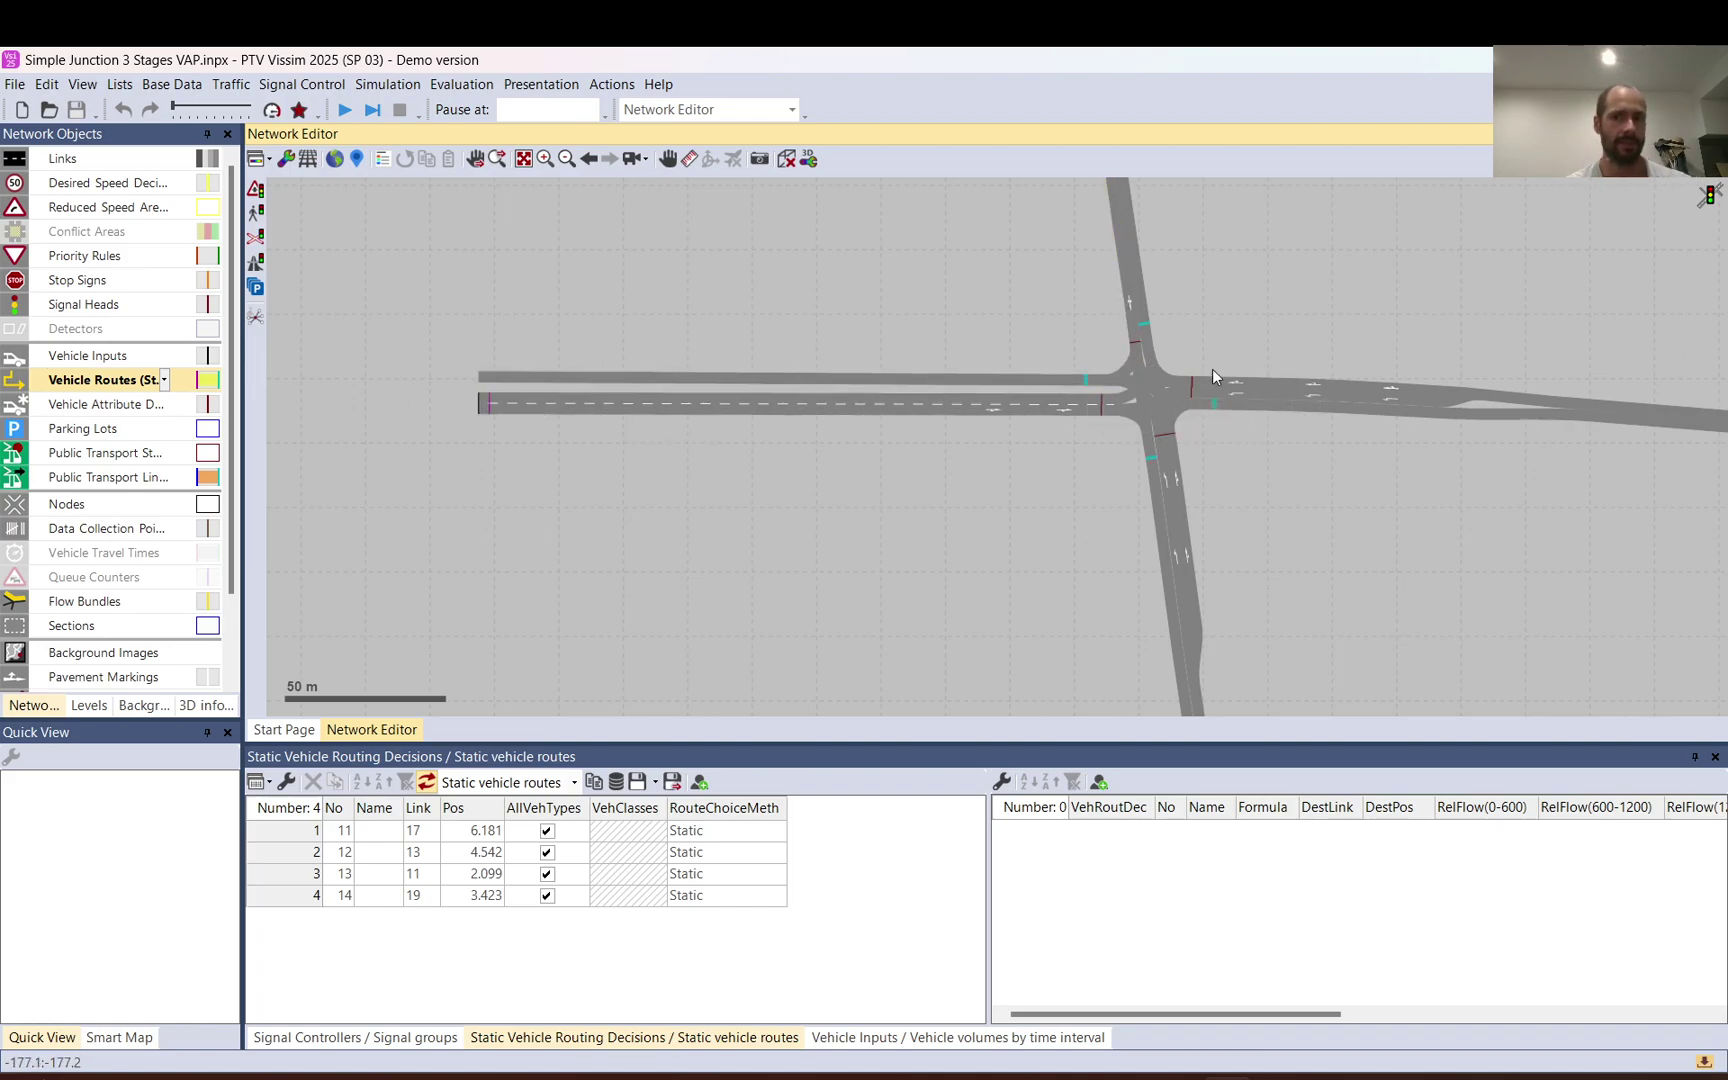
# Examine the static routing decision at the start of the western approach and the course of each of its routes through the junction
pyautogui.scroll(3, 1260, 364)
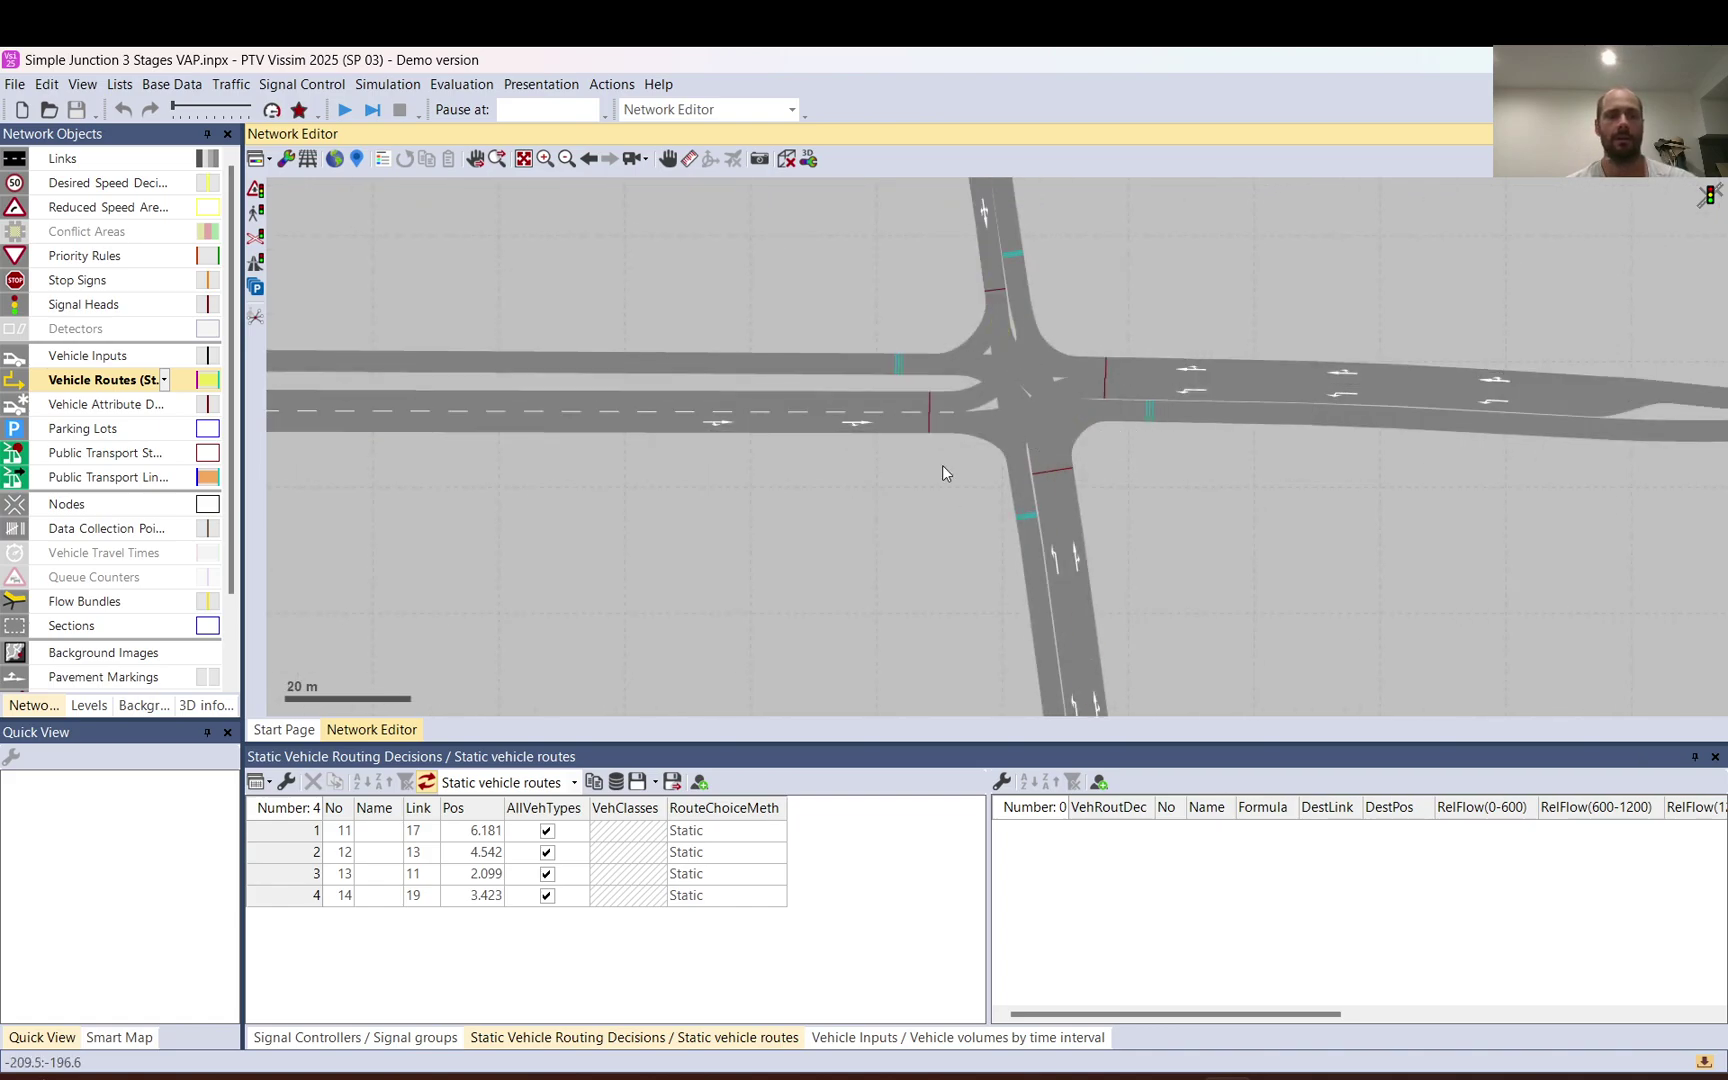
pyautogui.scroll(-2, 942, 464)
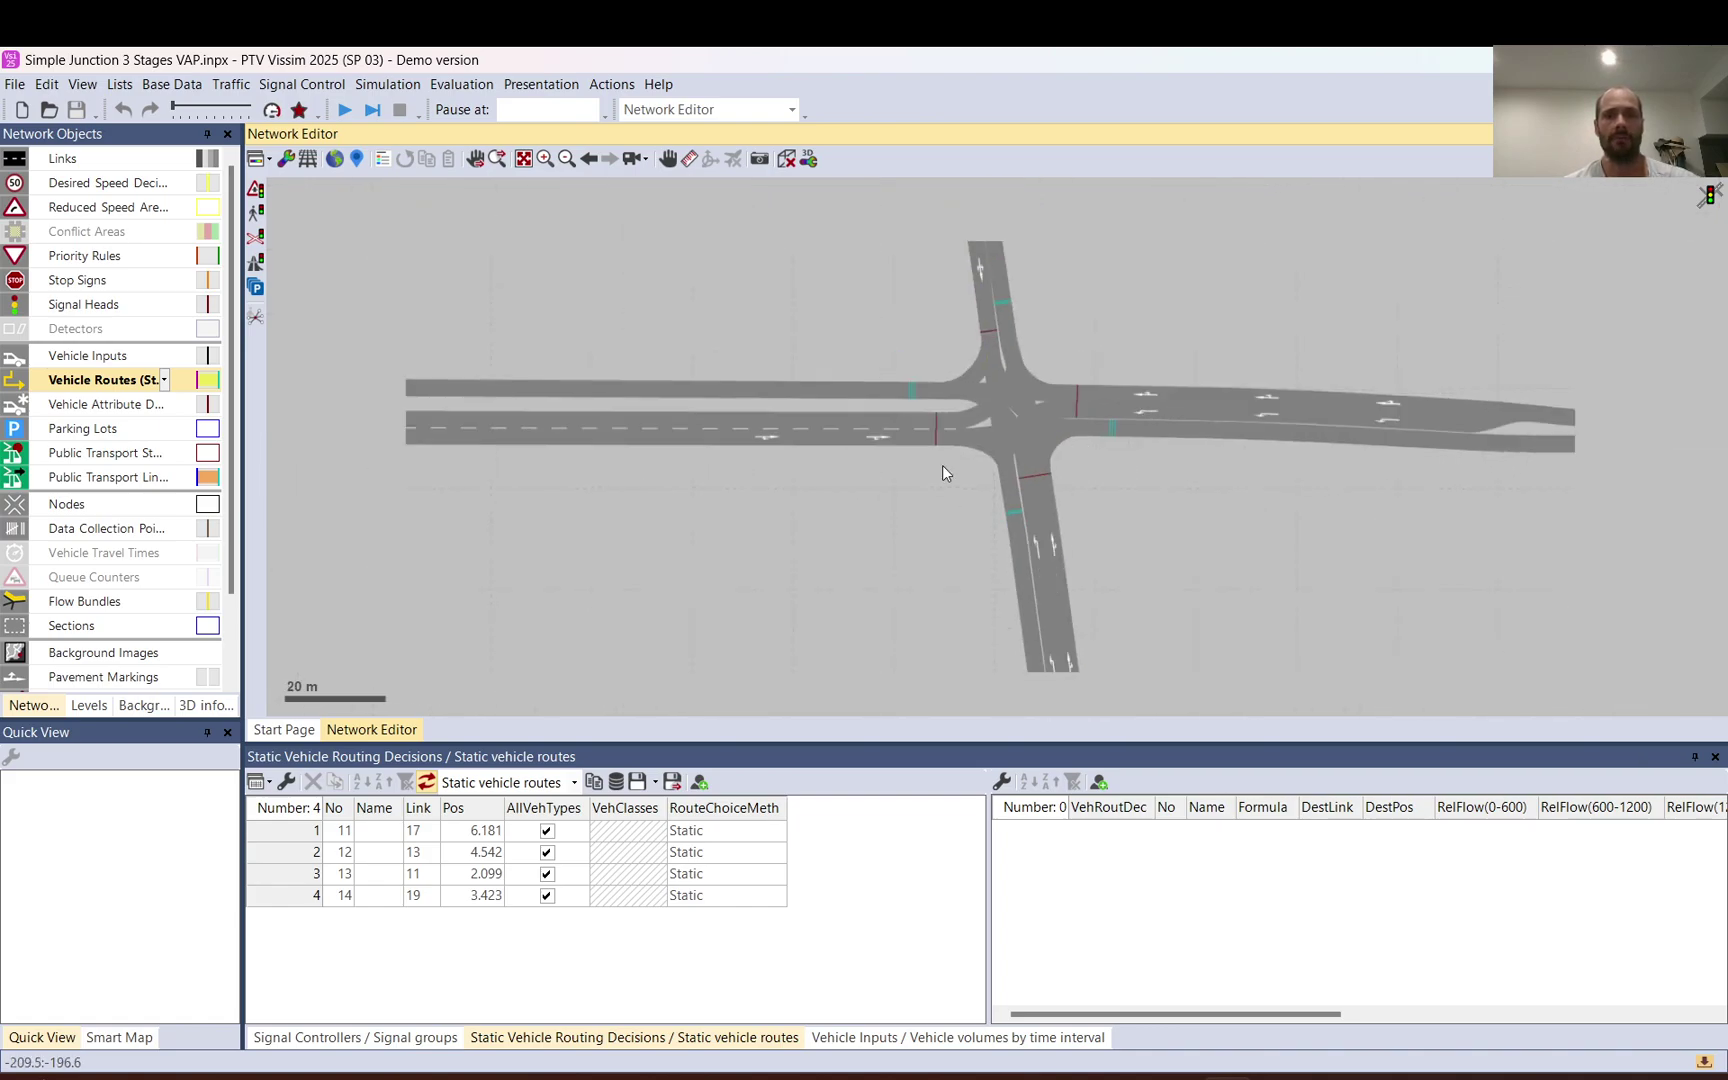
pyautogui.scroll(-1, 863, 522)
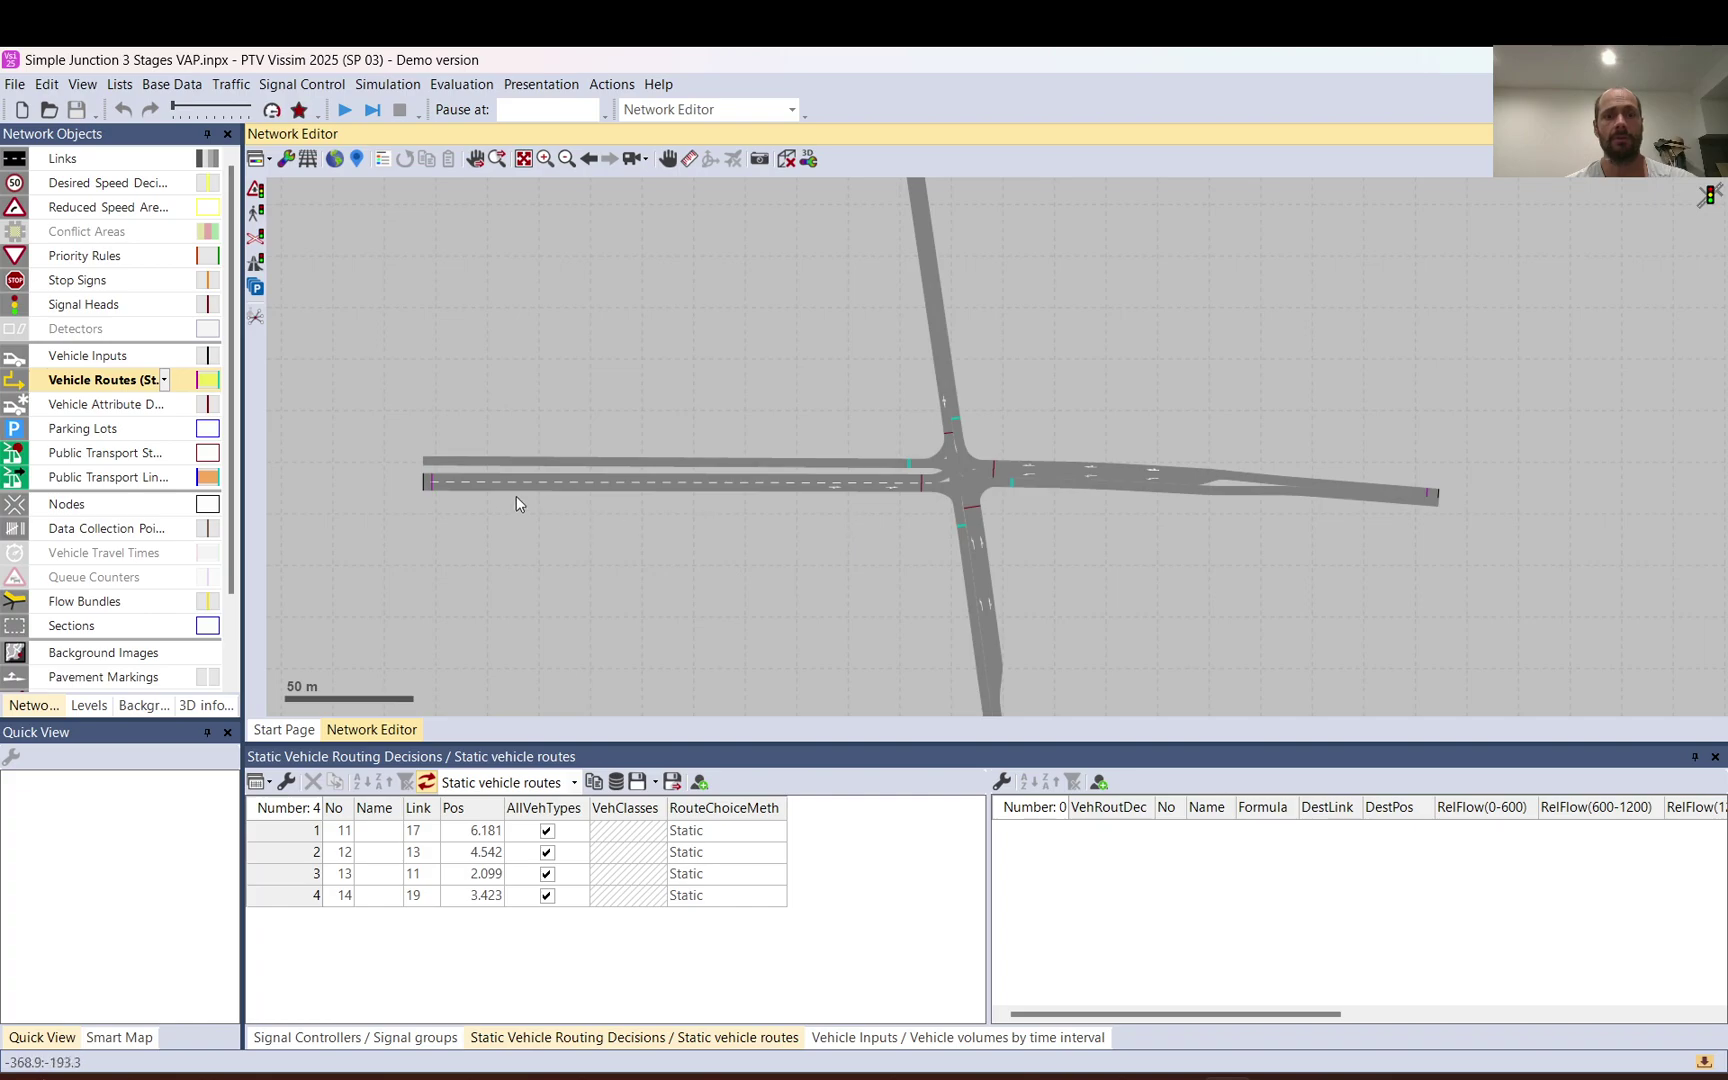
pyautogui.click(434, 486)
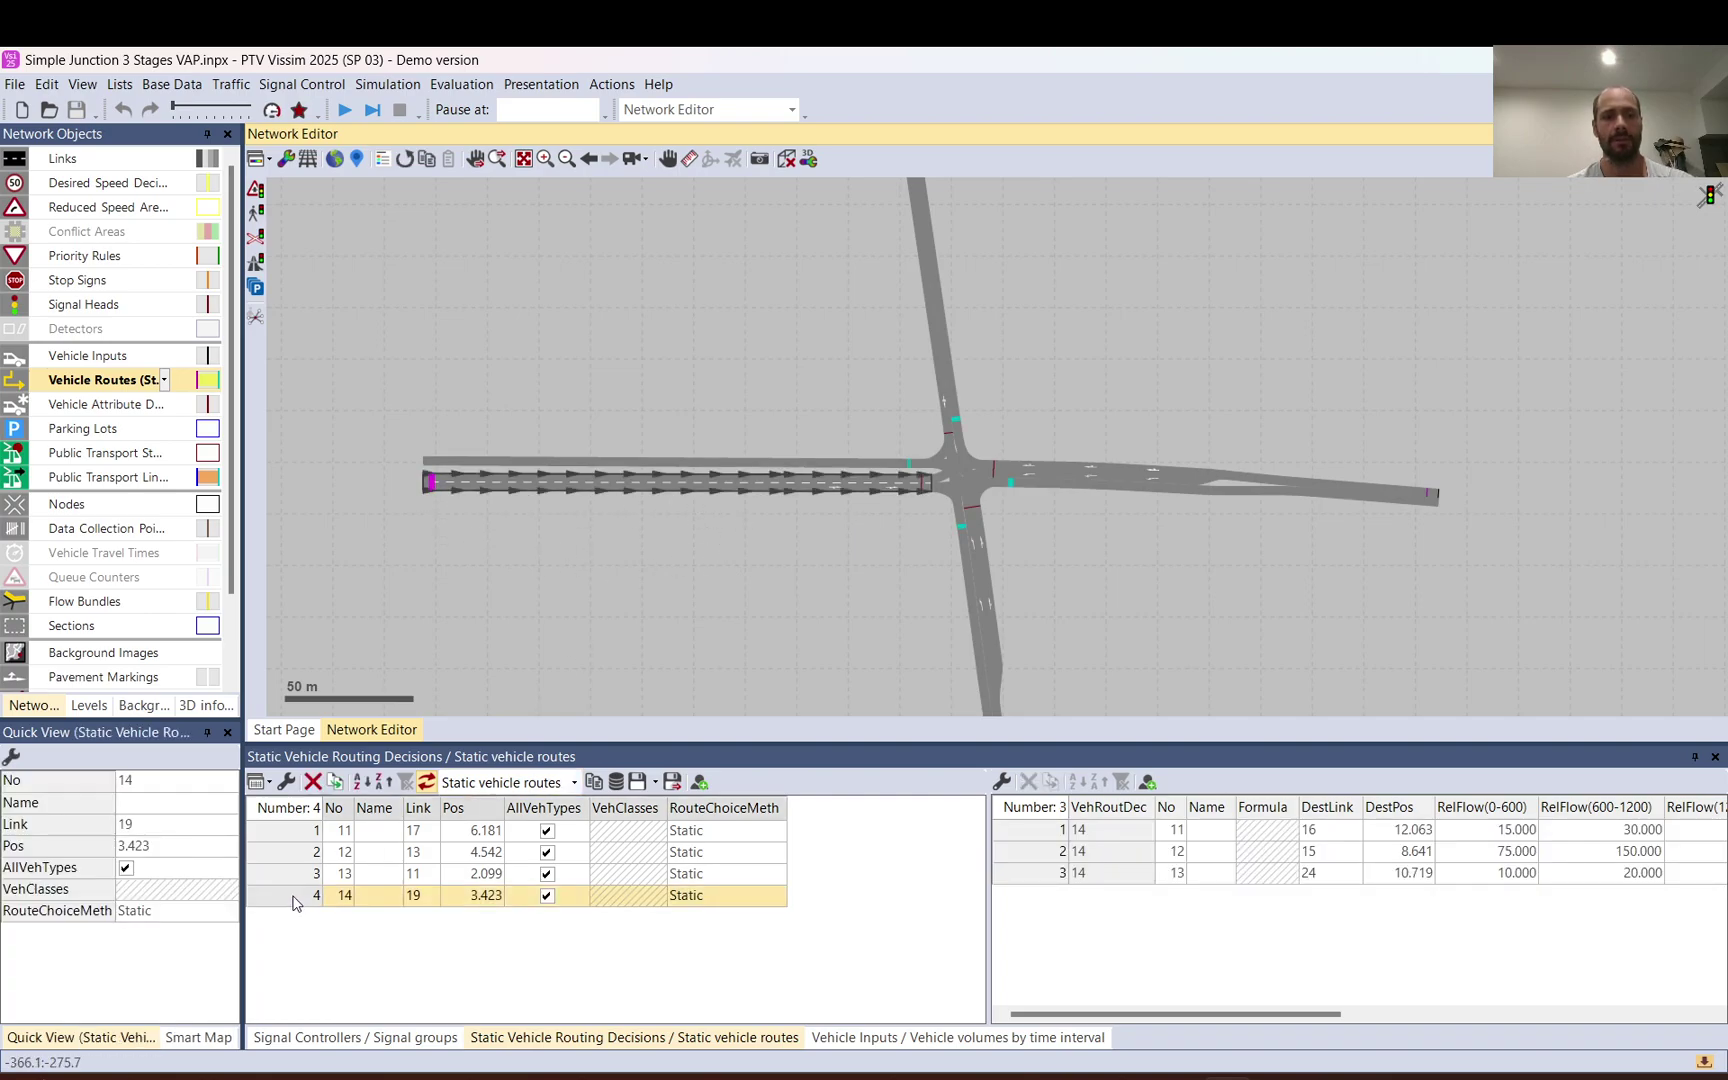
pyautogui.click(1040, 832)
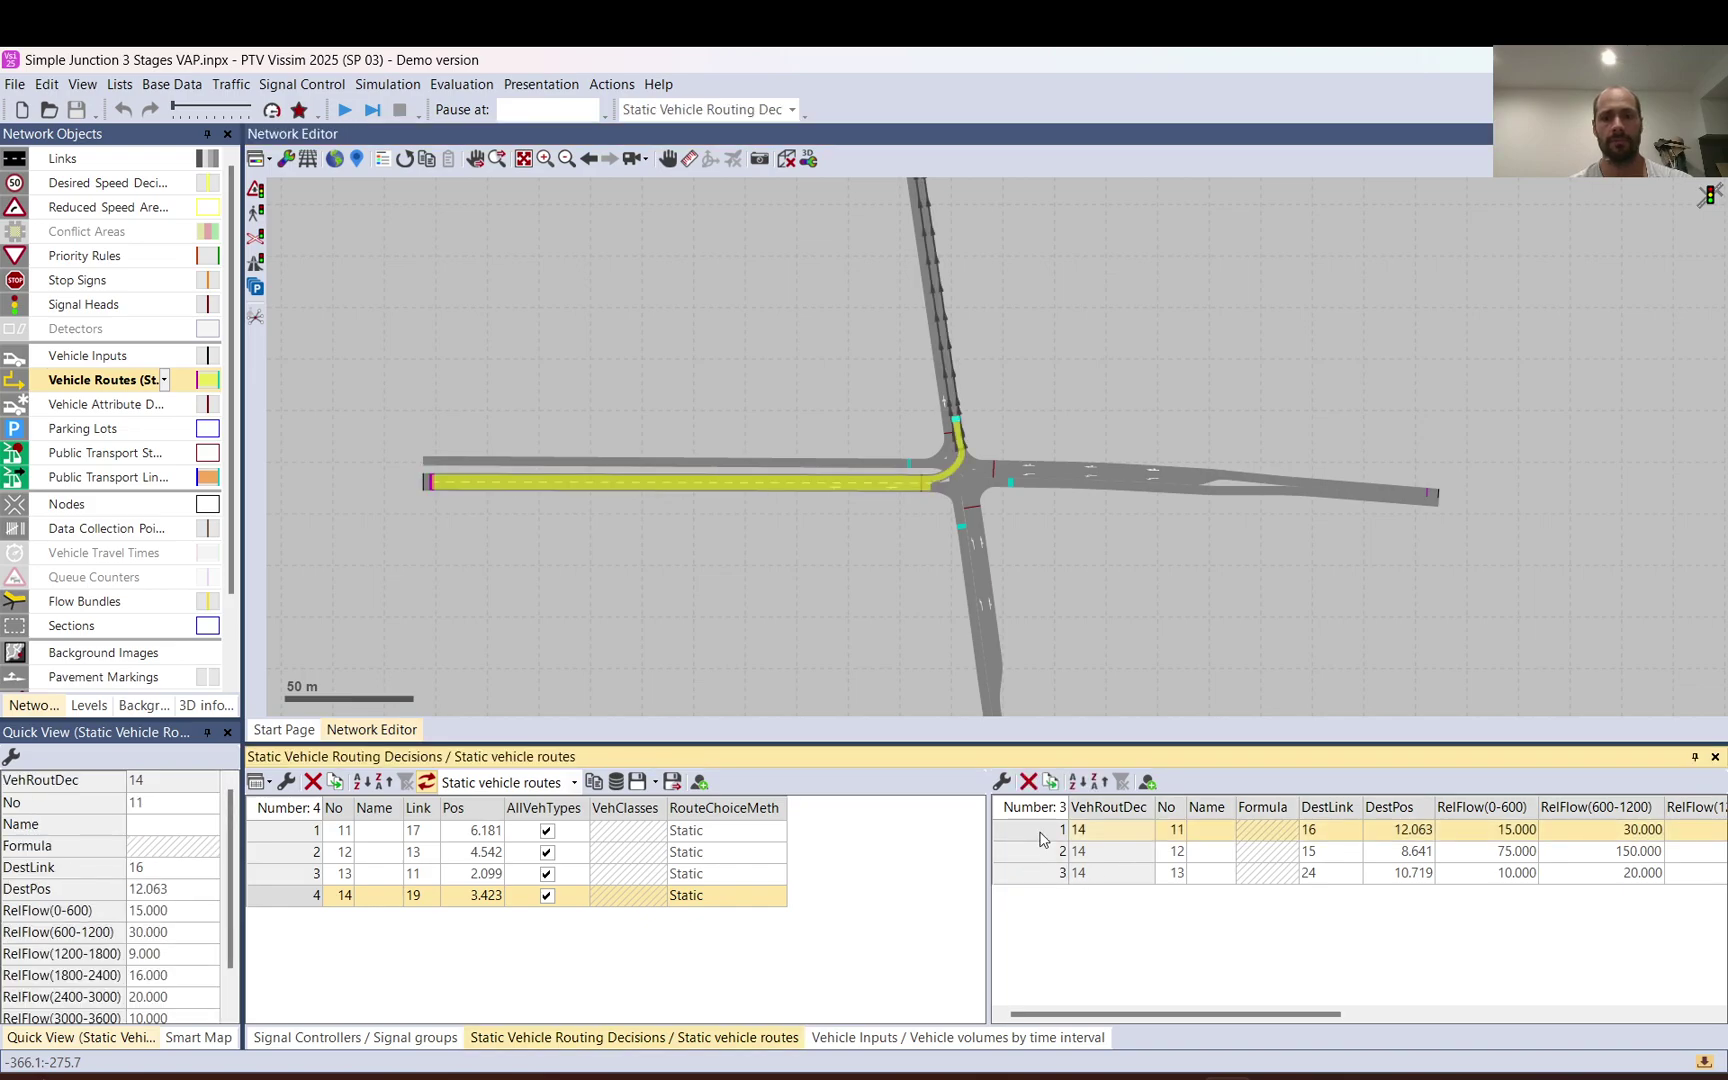
pyautogui.press('Down')
pyautogui.press('Down')
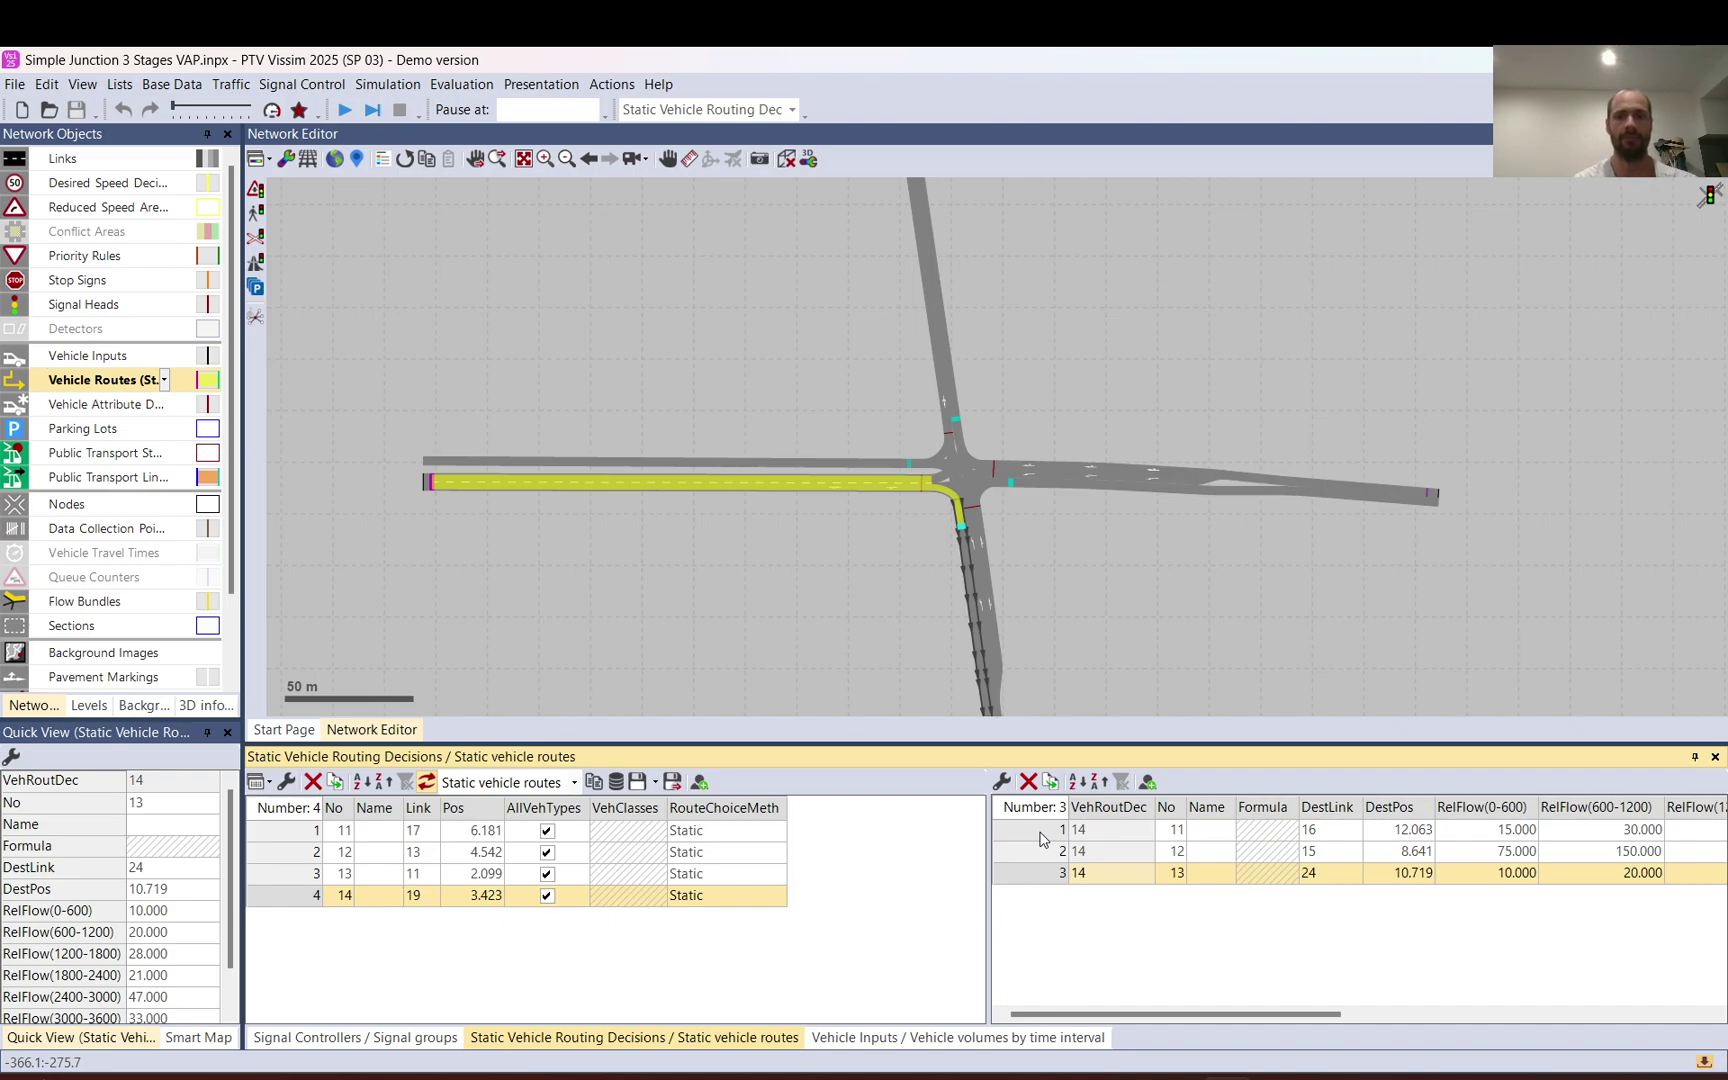
pyautogui.press('Up')
pyautogui.press('Up')
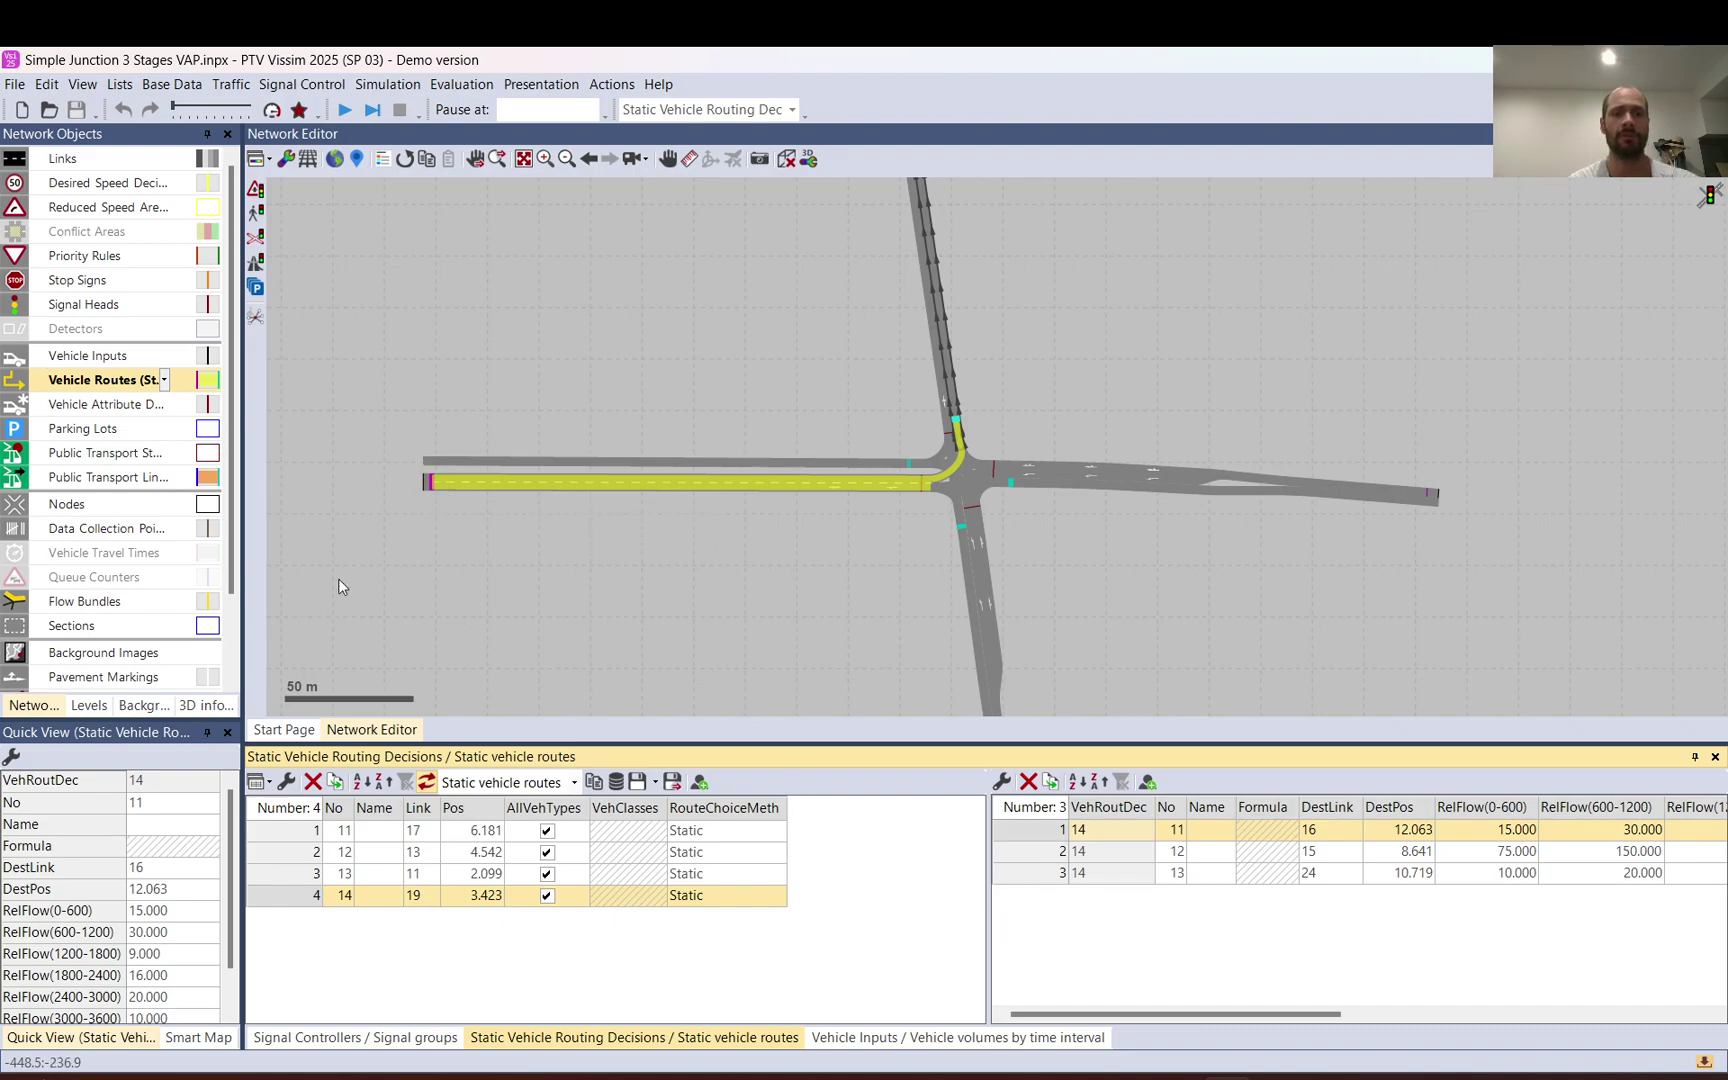
pyautogui.scroll(4, 432, 485)
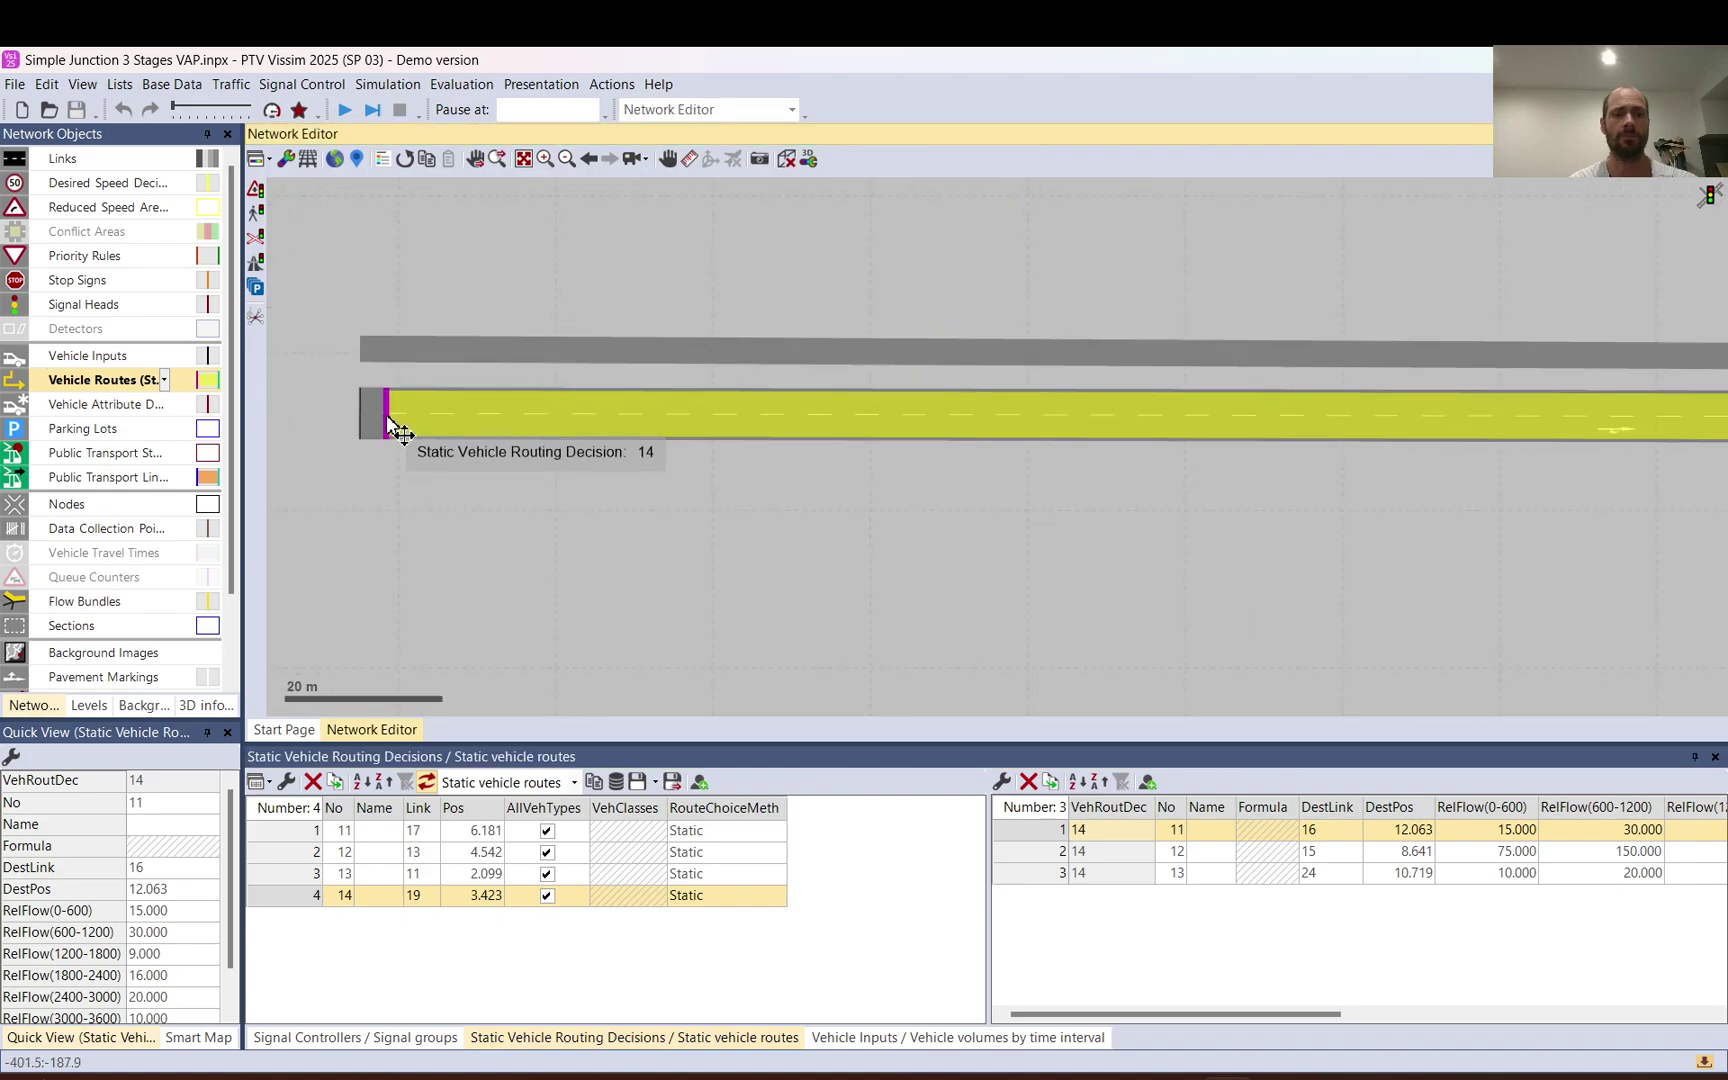
pyautogui.scroll(-1, 397, 460)
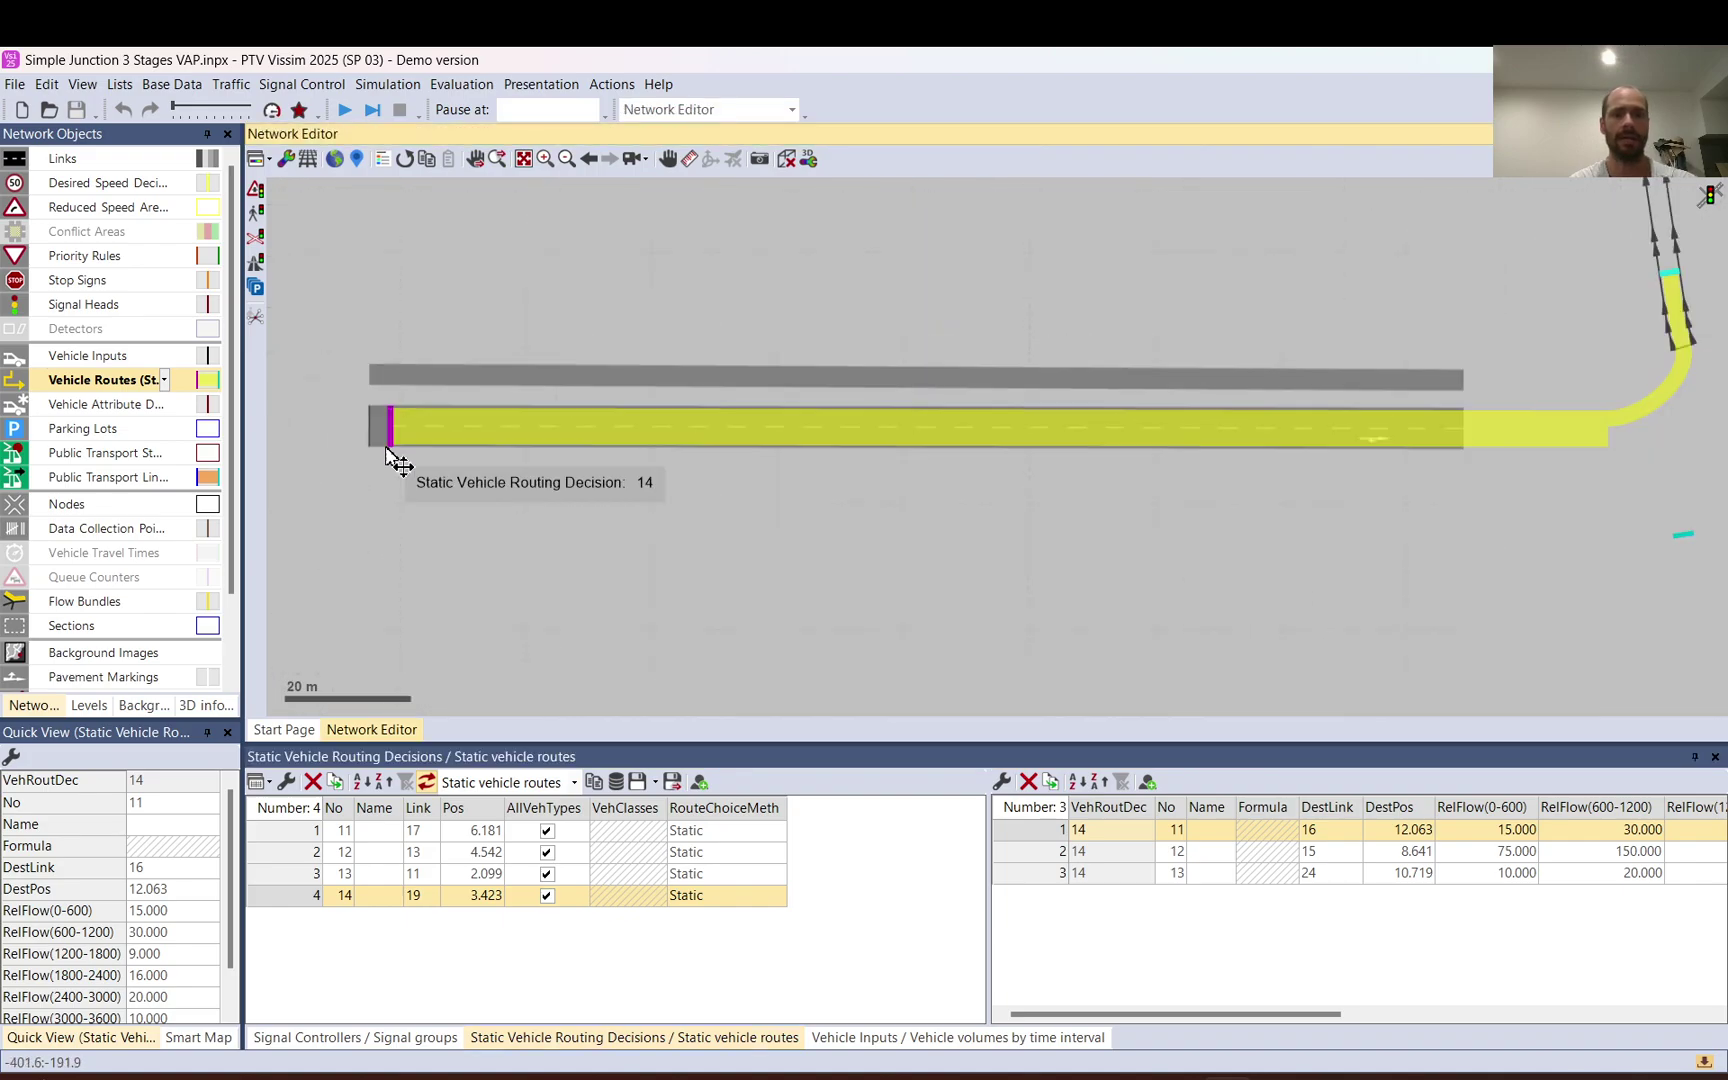
pyautogui.scroll(-2, 390, 455)
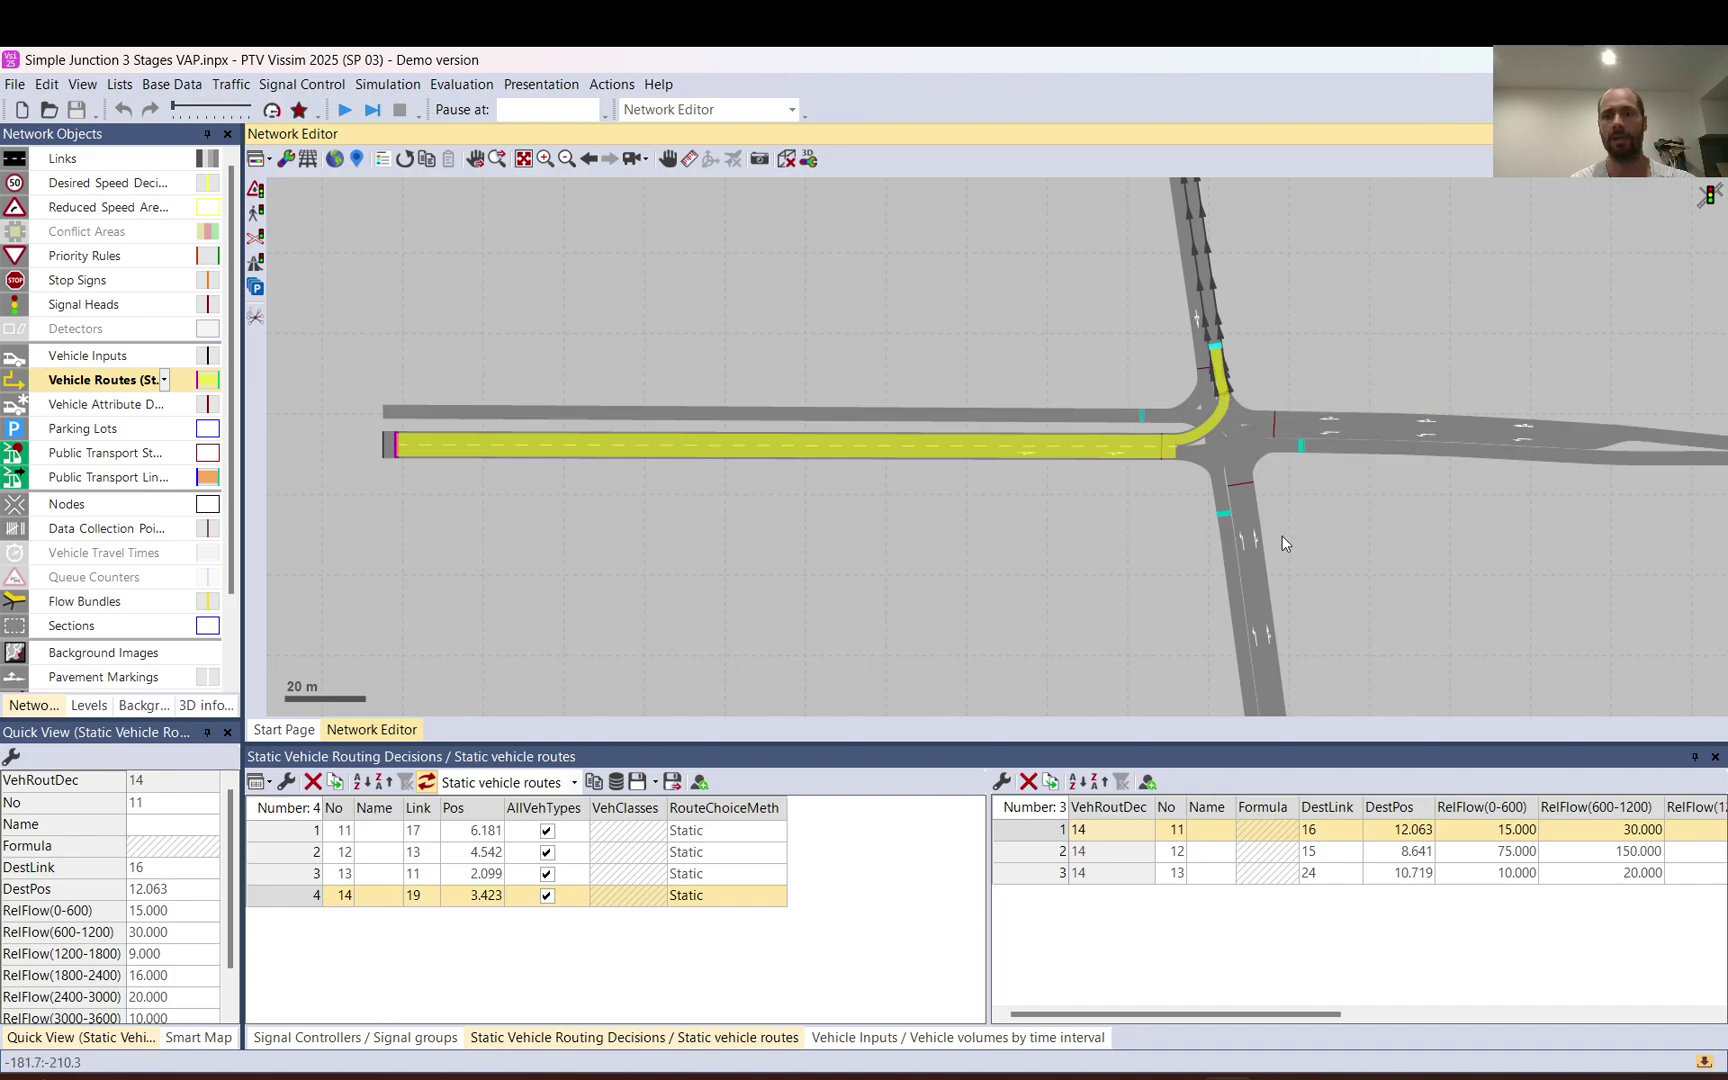
pyautogui.click(1017, 836)
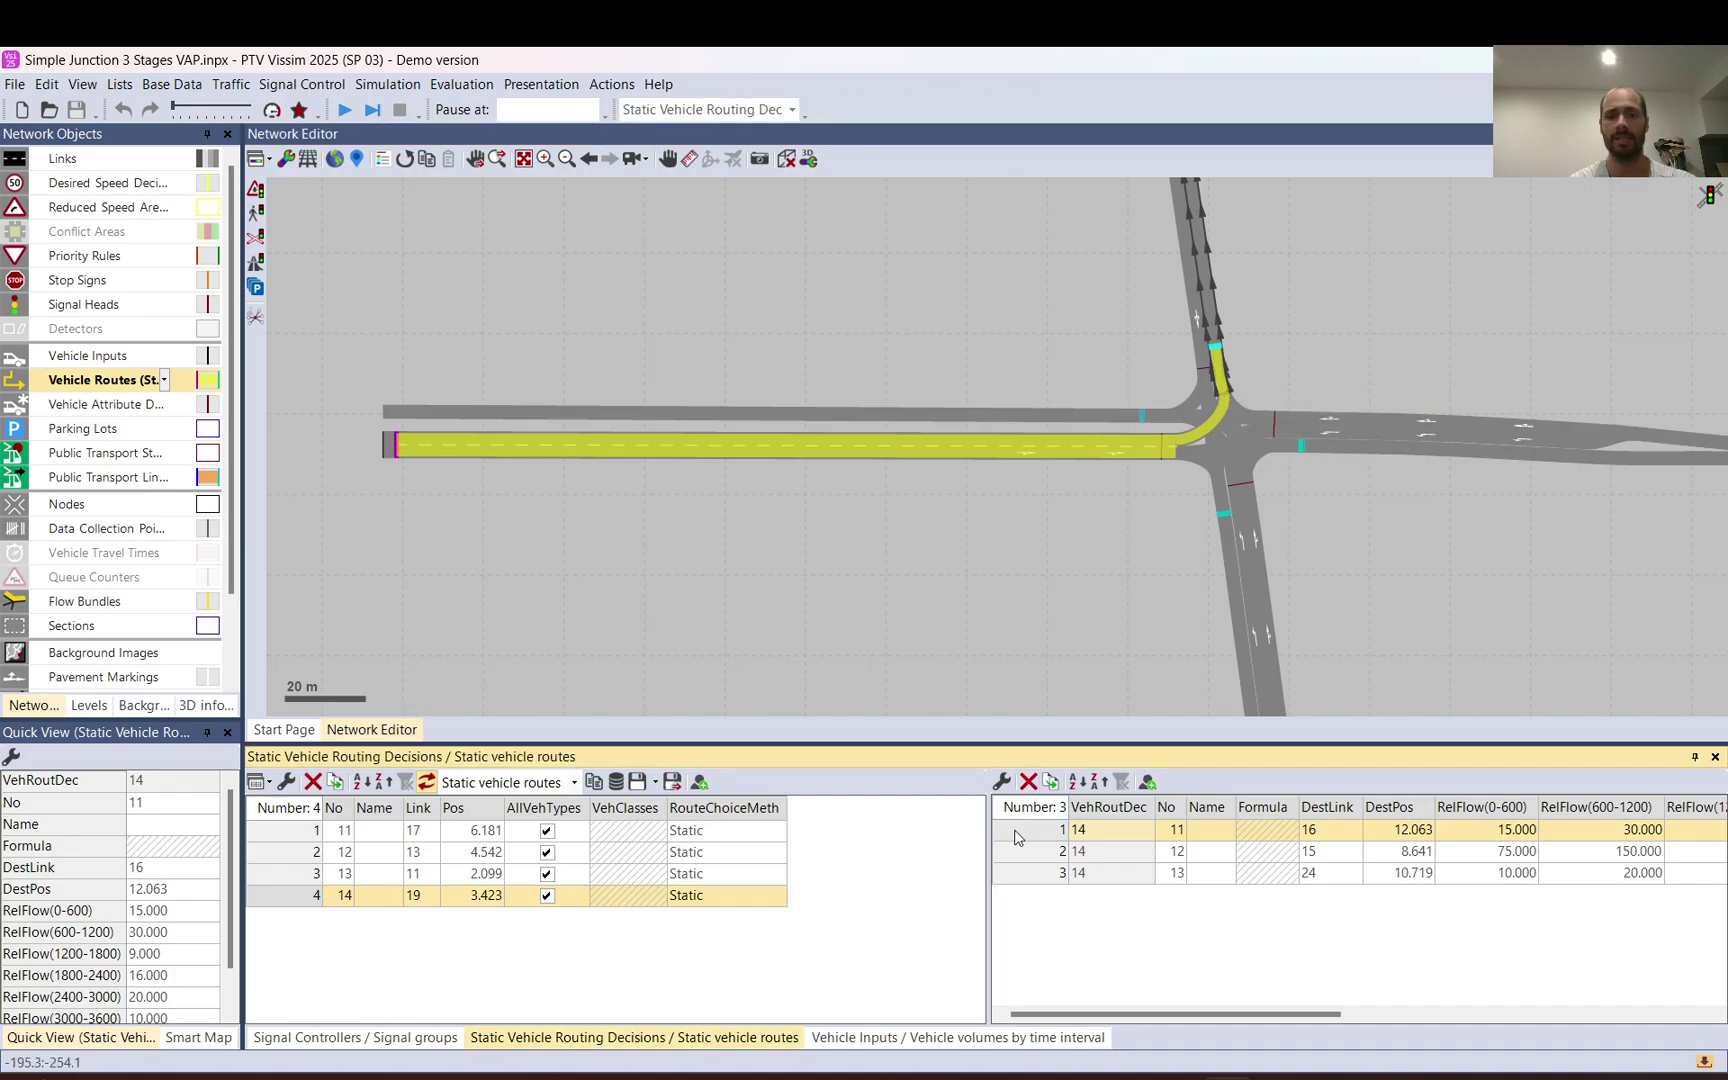
# Show the list of static vehicle routing decisions
pyautogui.rightClick(97, 385)
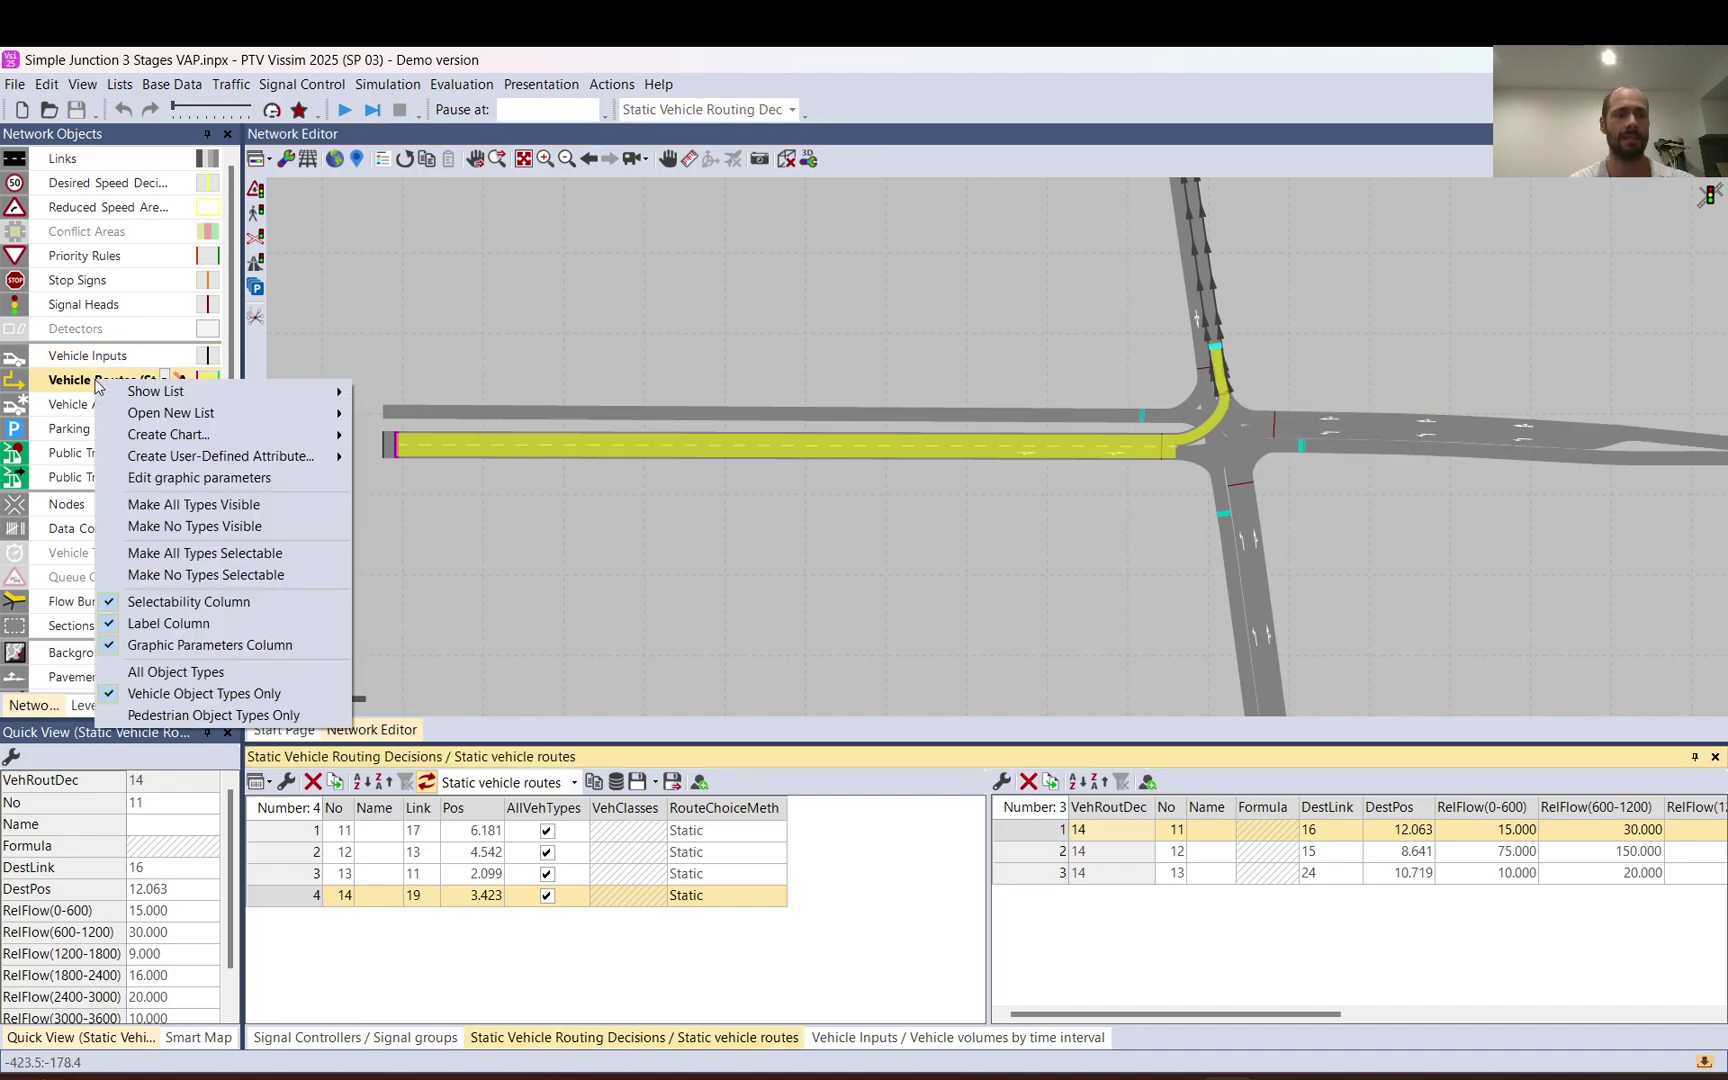
pyautogui.moveTo(240, 391)
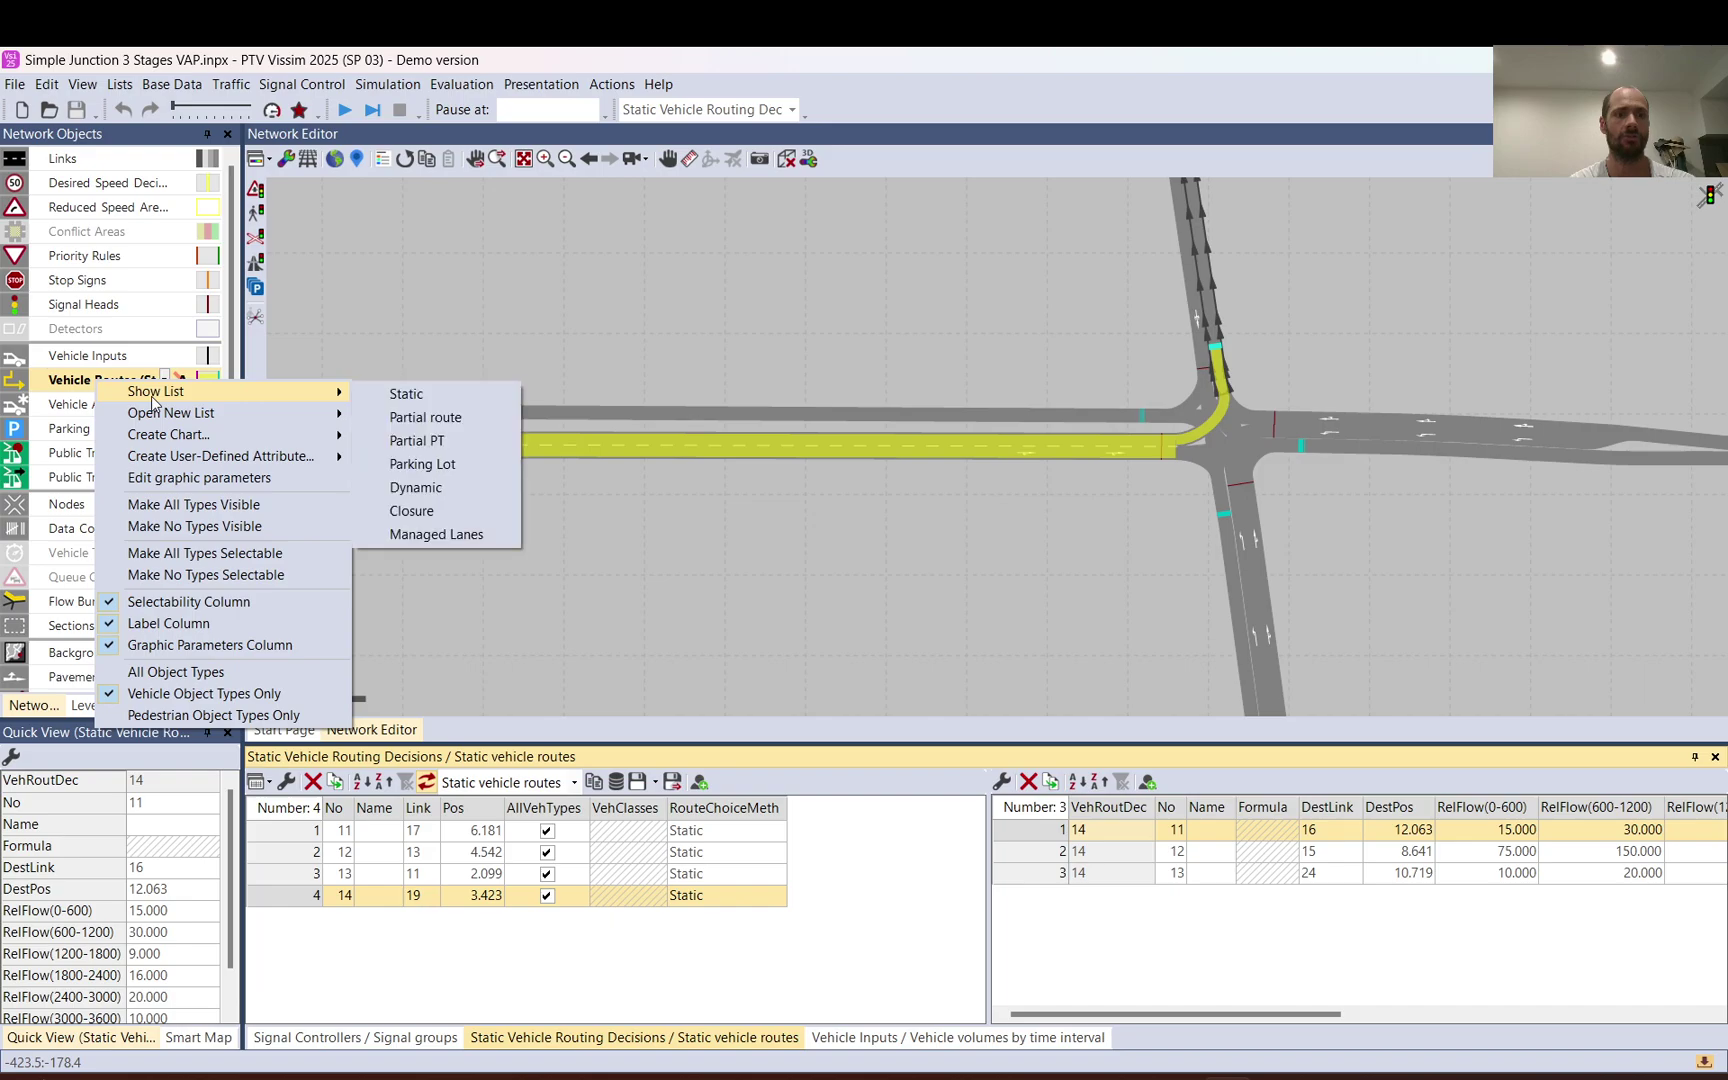
pyautogui.click(418, 400)
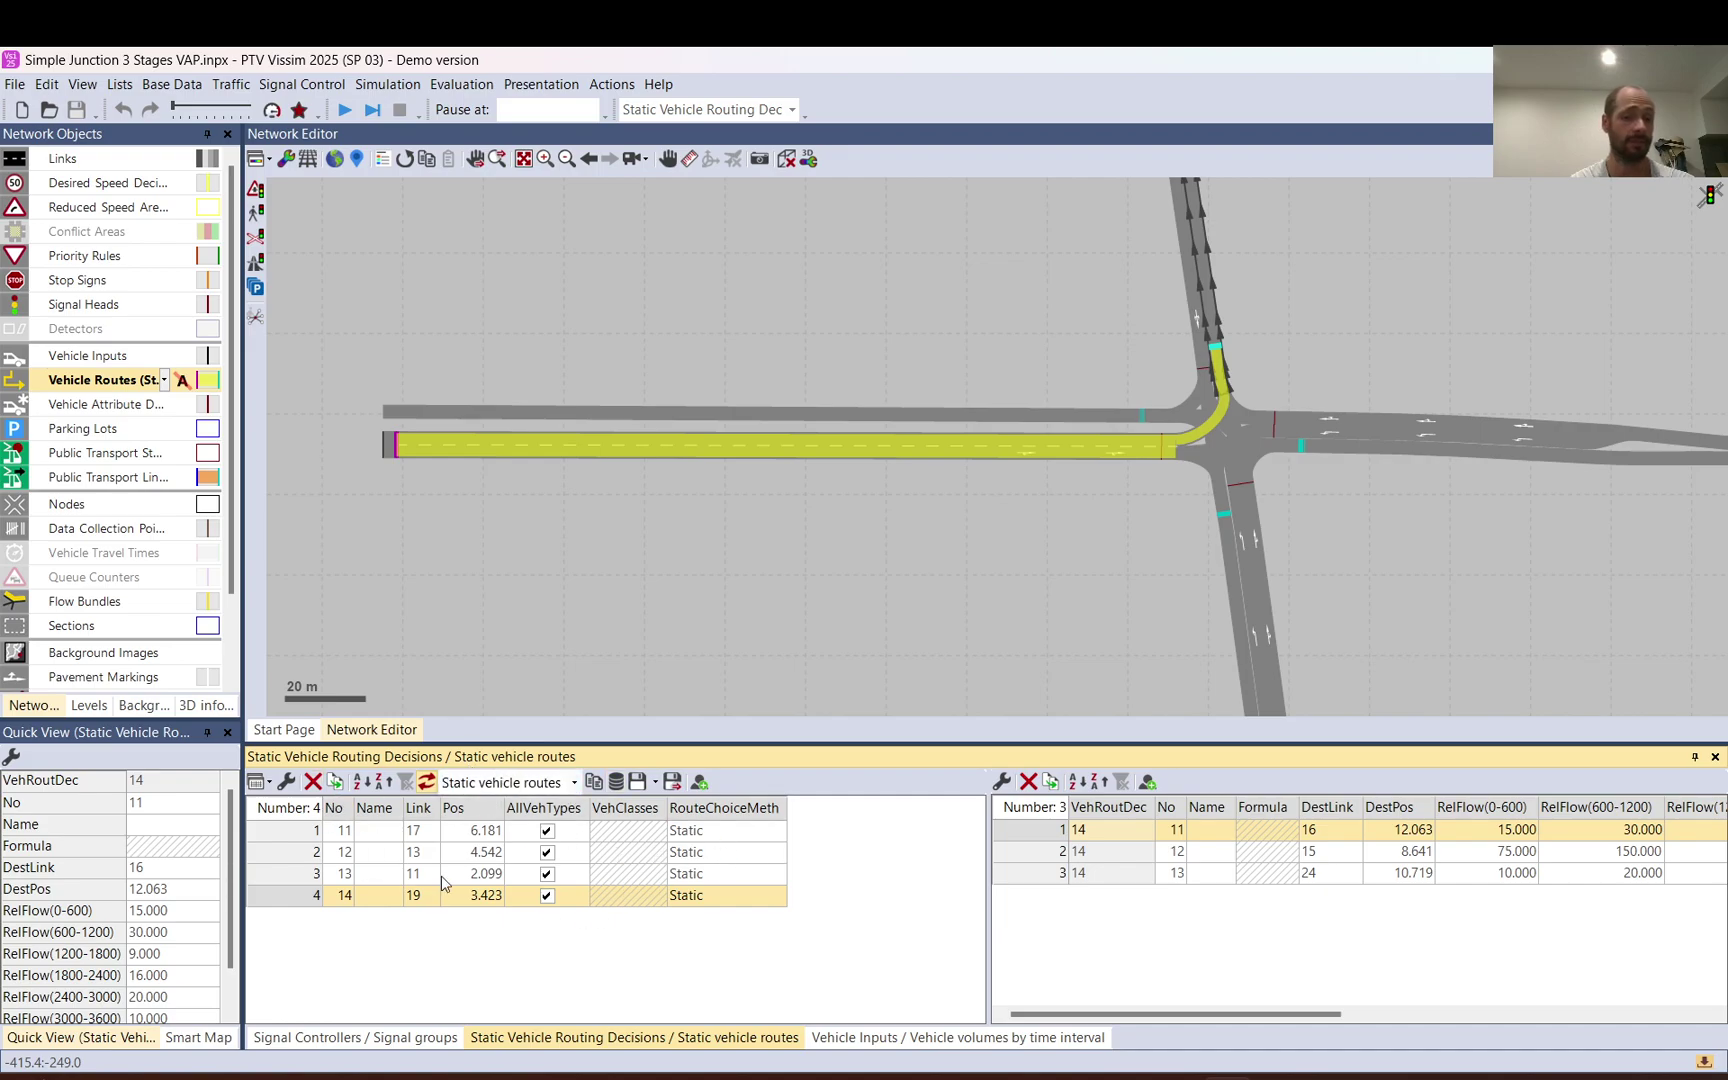
# Review the first three routing decisions in the list and locate each one on its approach link
pyautogui.click(298, 833)
pyautogui.click(297, 857)
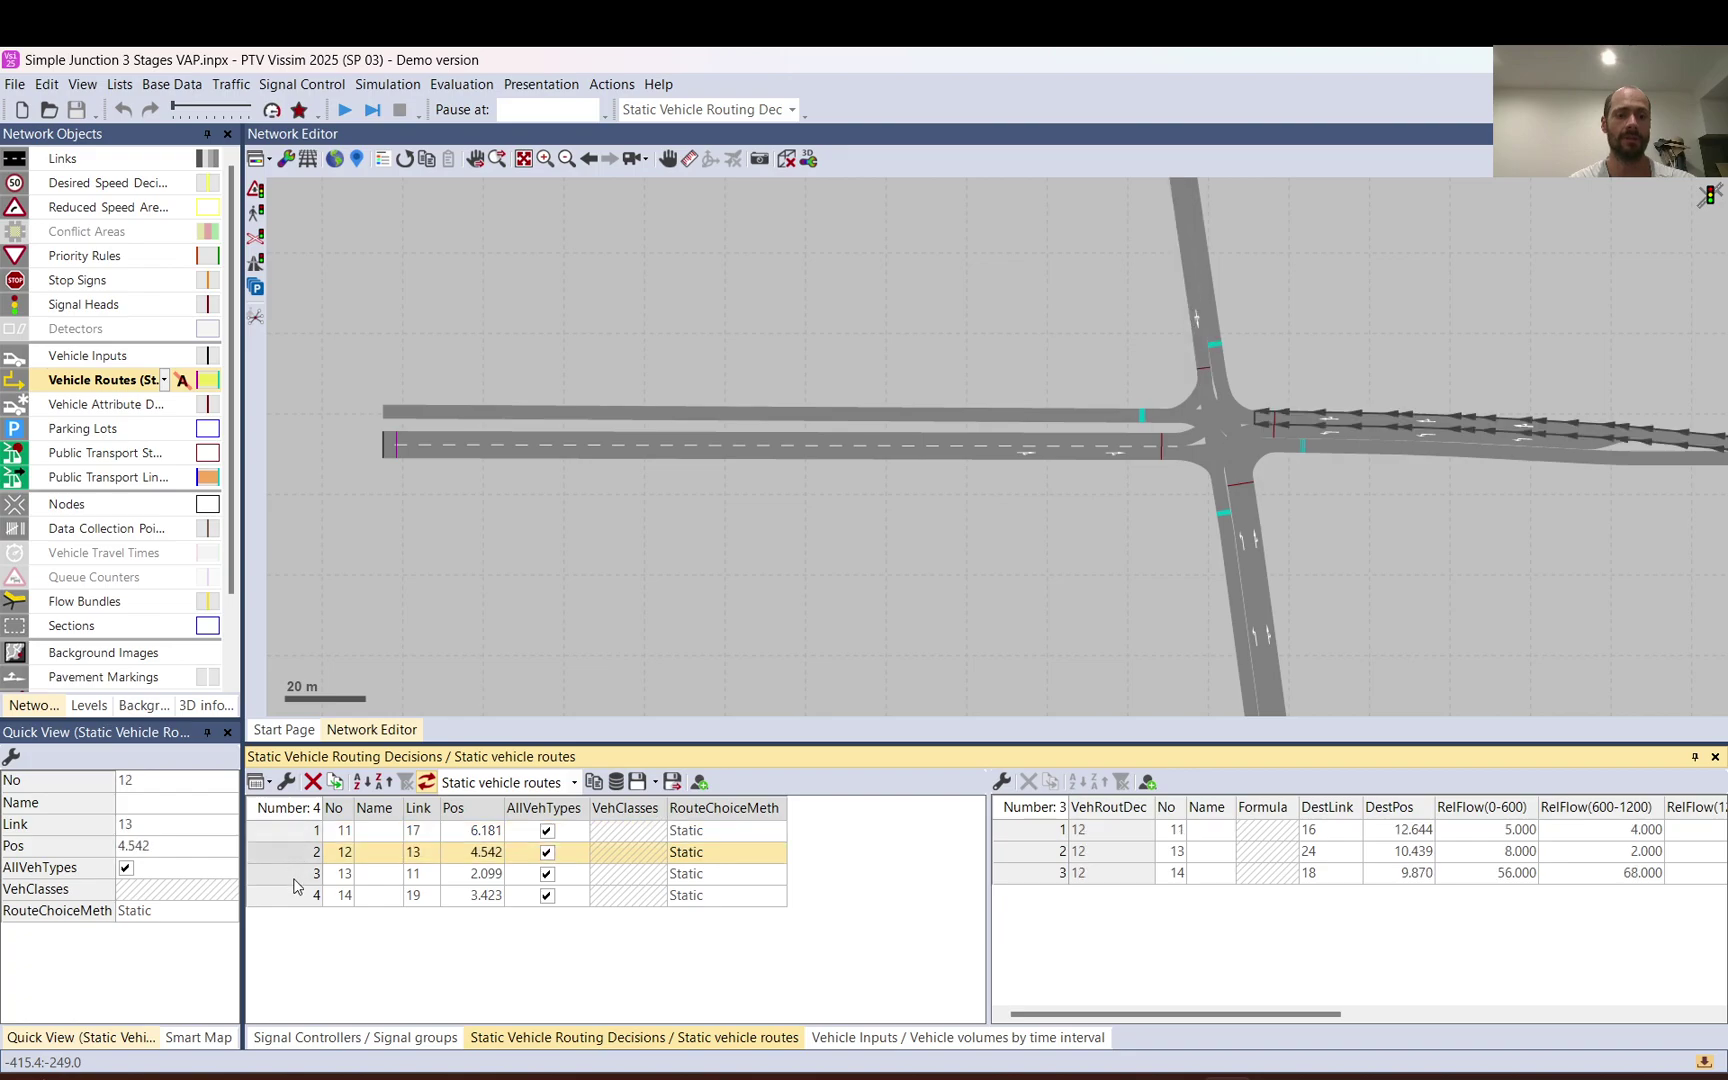
pyautogui.click(295, 877)
pyautogui.scroll(-1, 713, 585)
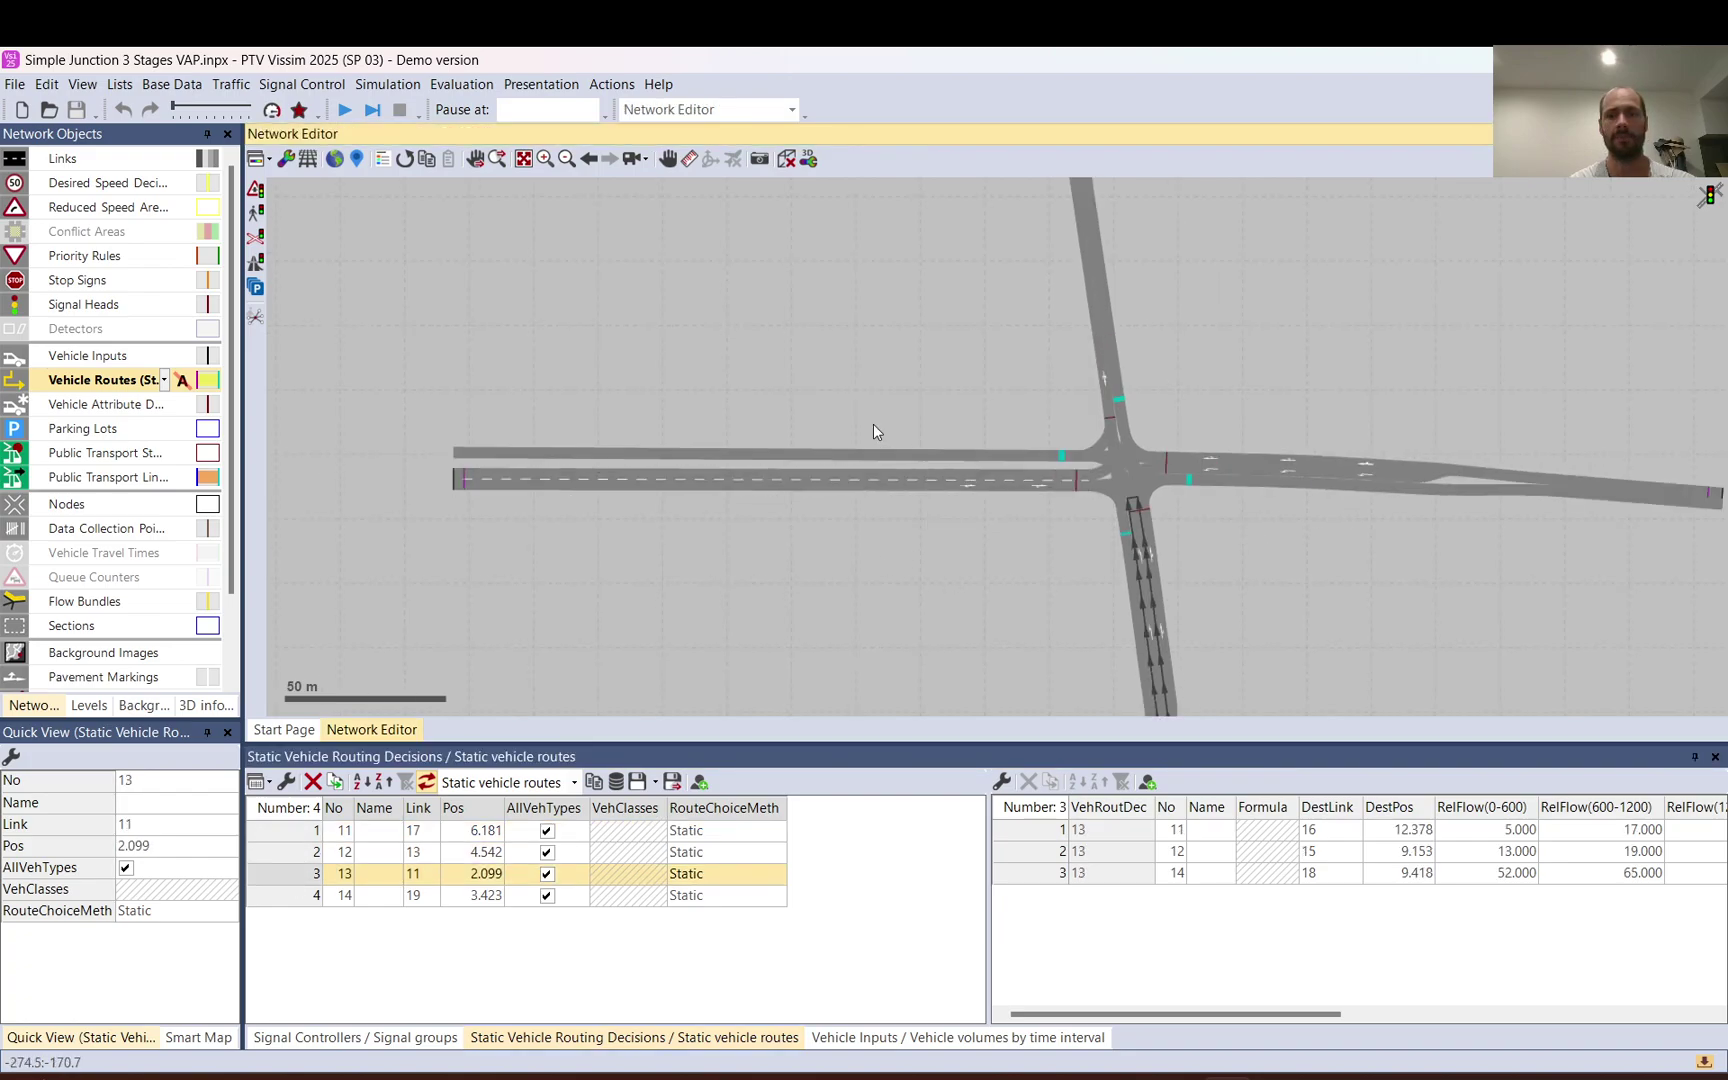
pyautogui.scroll(-1, 873, 432)
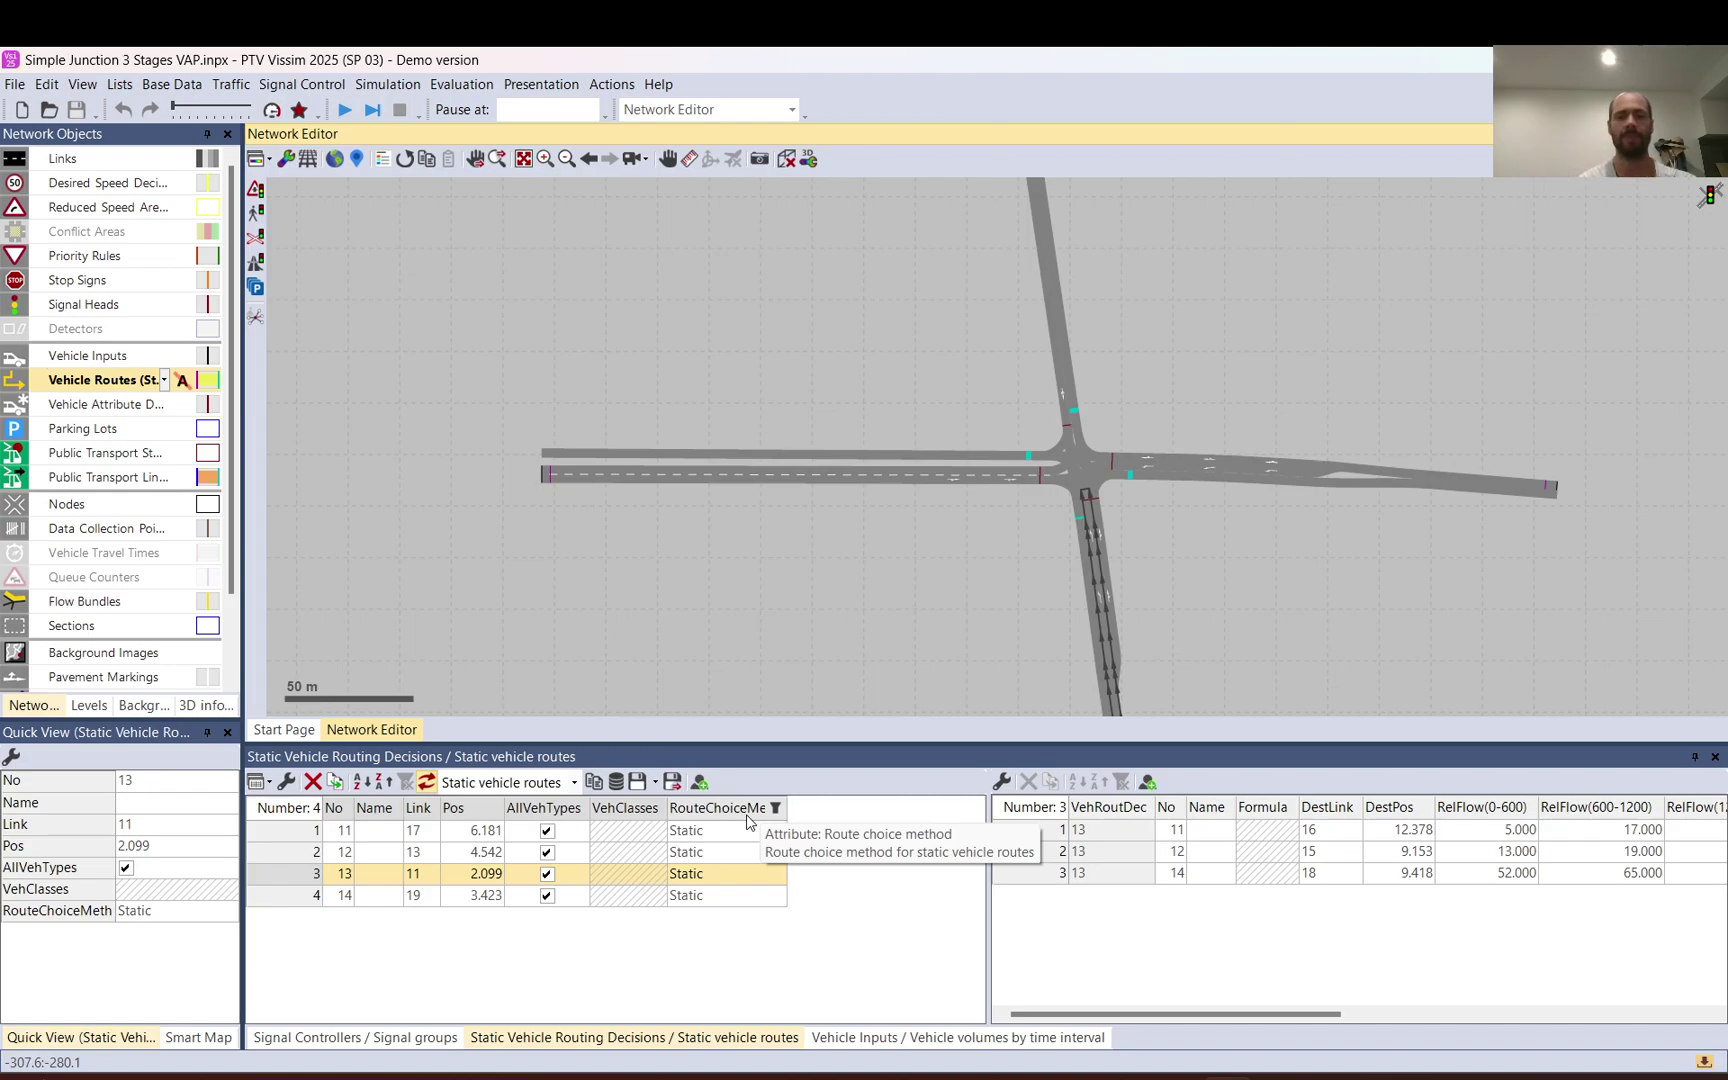
# Select routing decision 11 and set the coupled list to Static vehicle routes
pyautogui.click(278, 838)
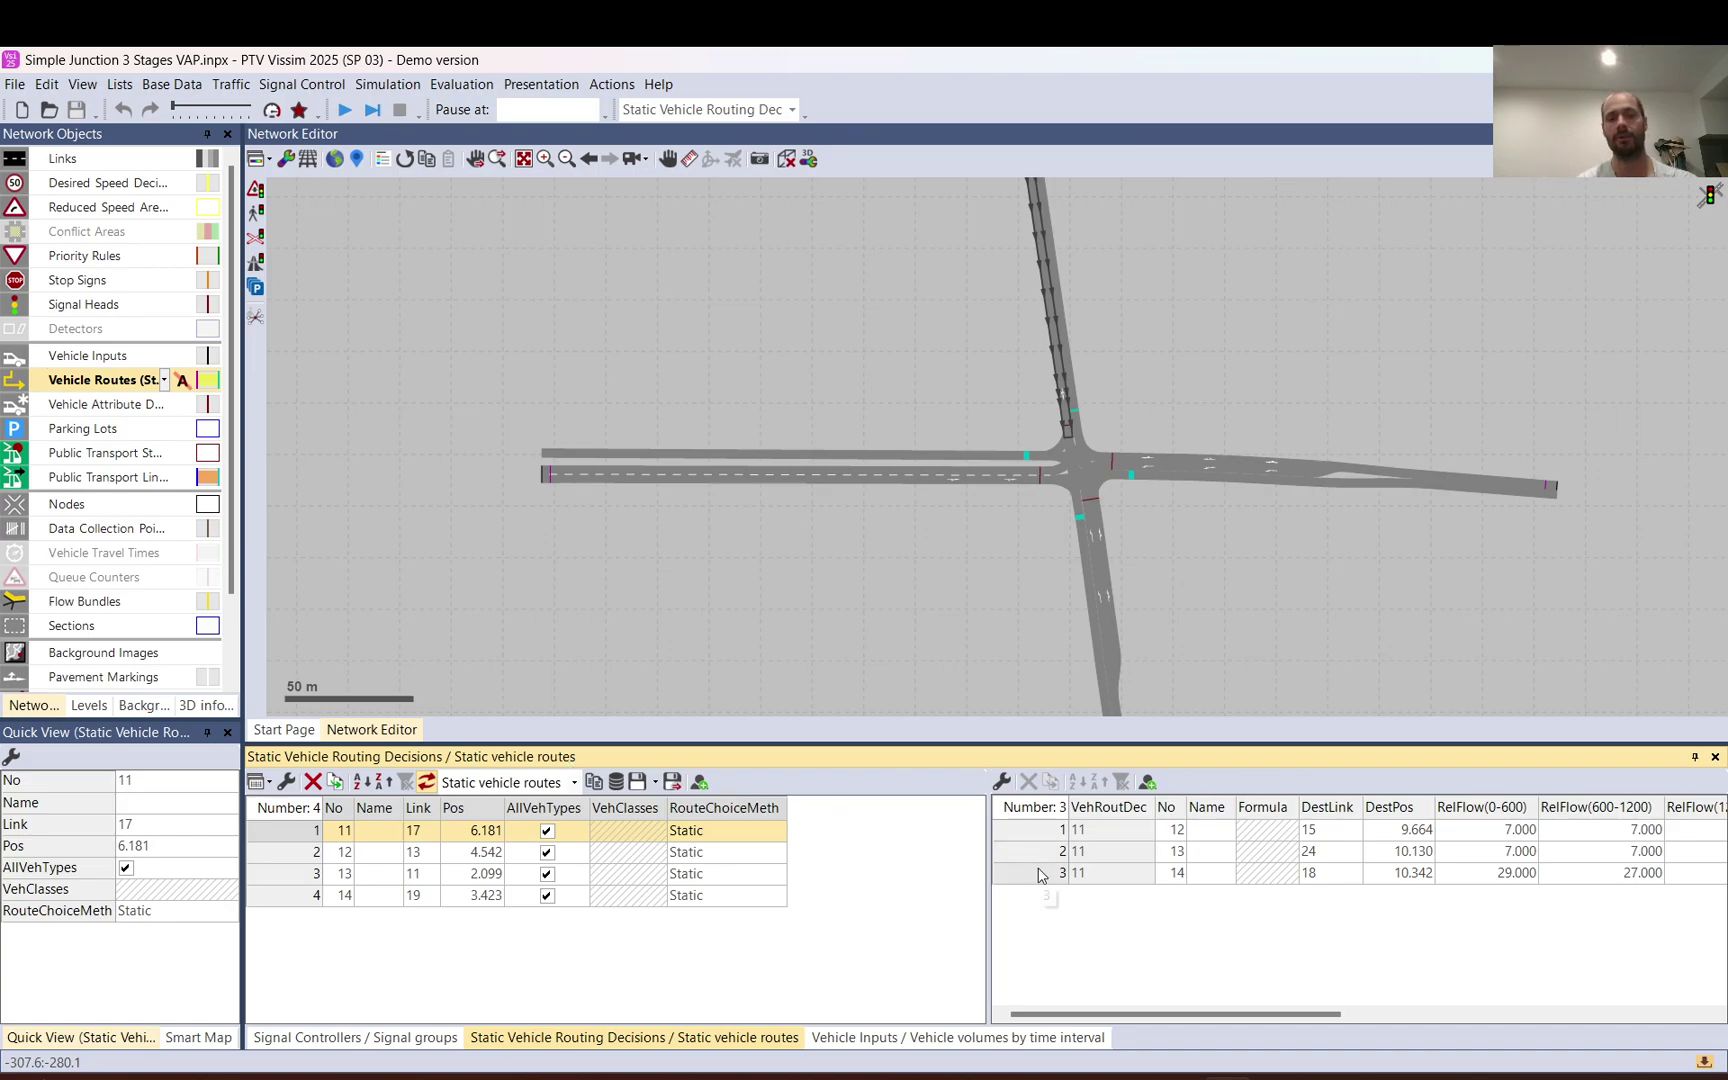
pyautogui.click(575, 783)
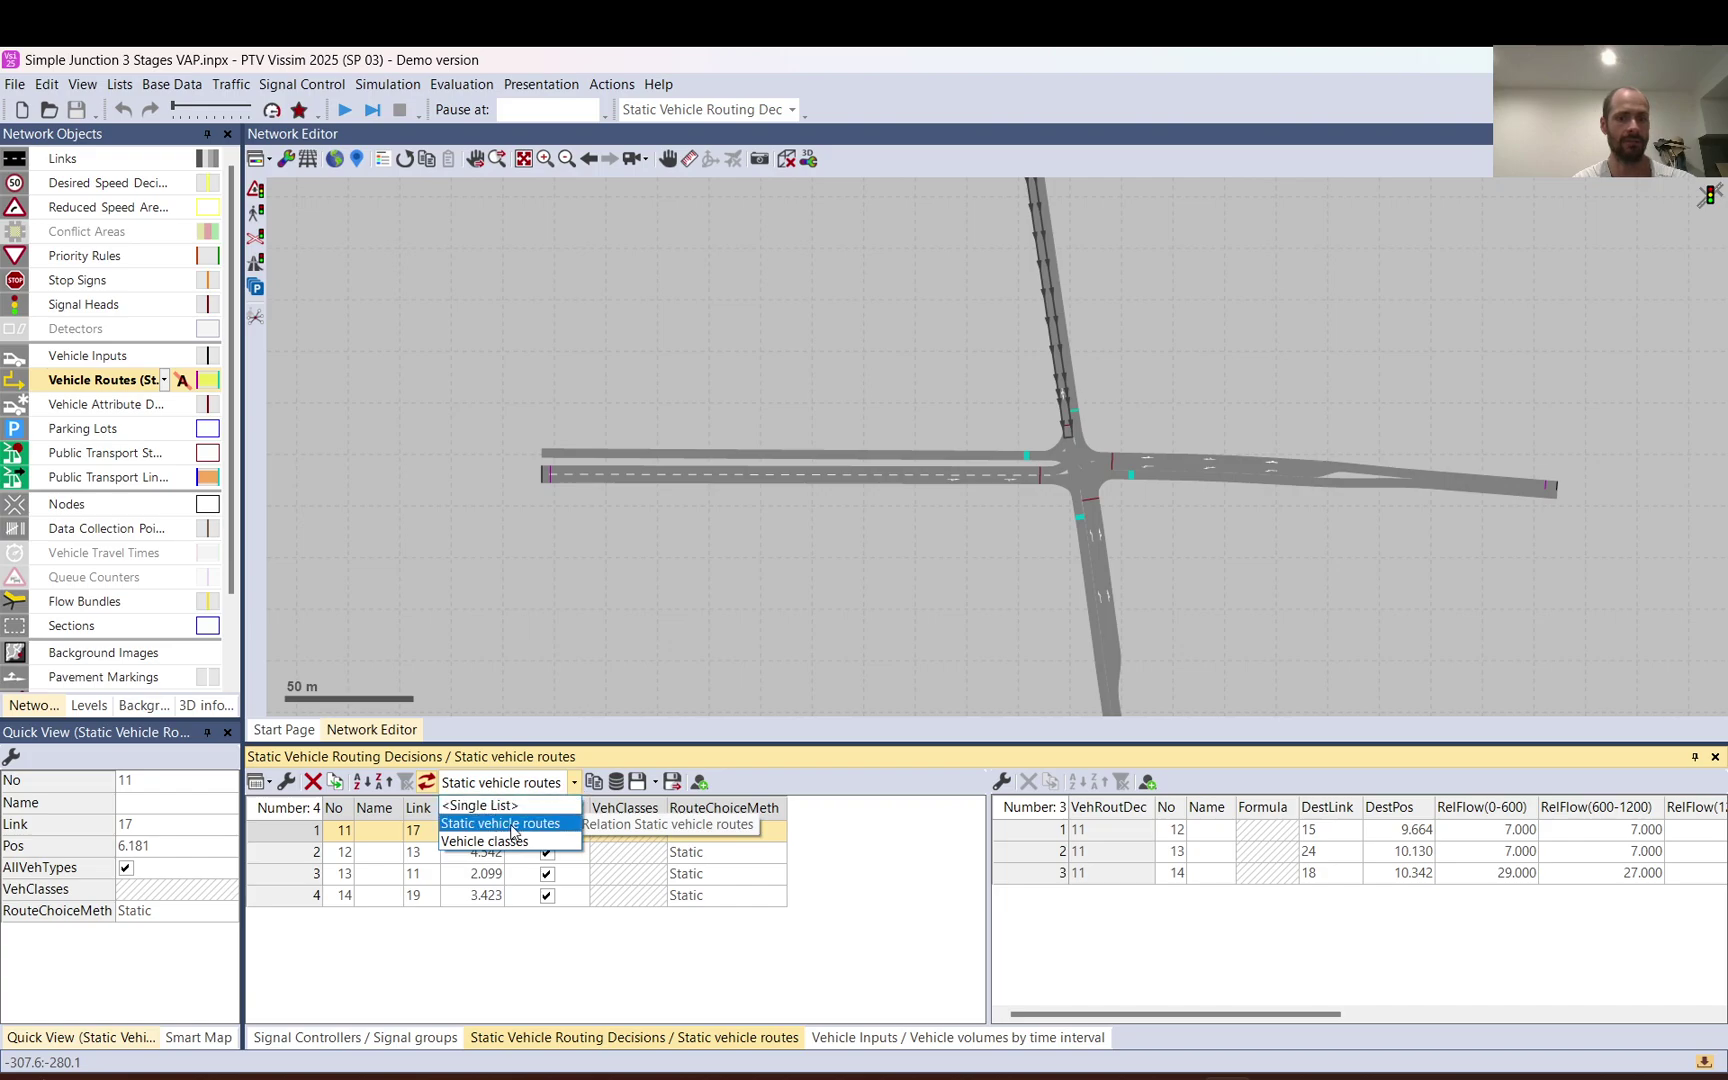
pyautogui.click(477, 830)
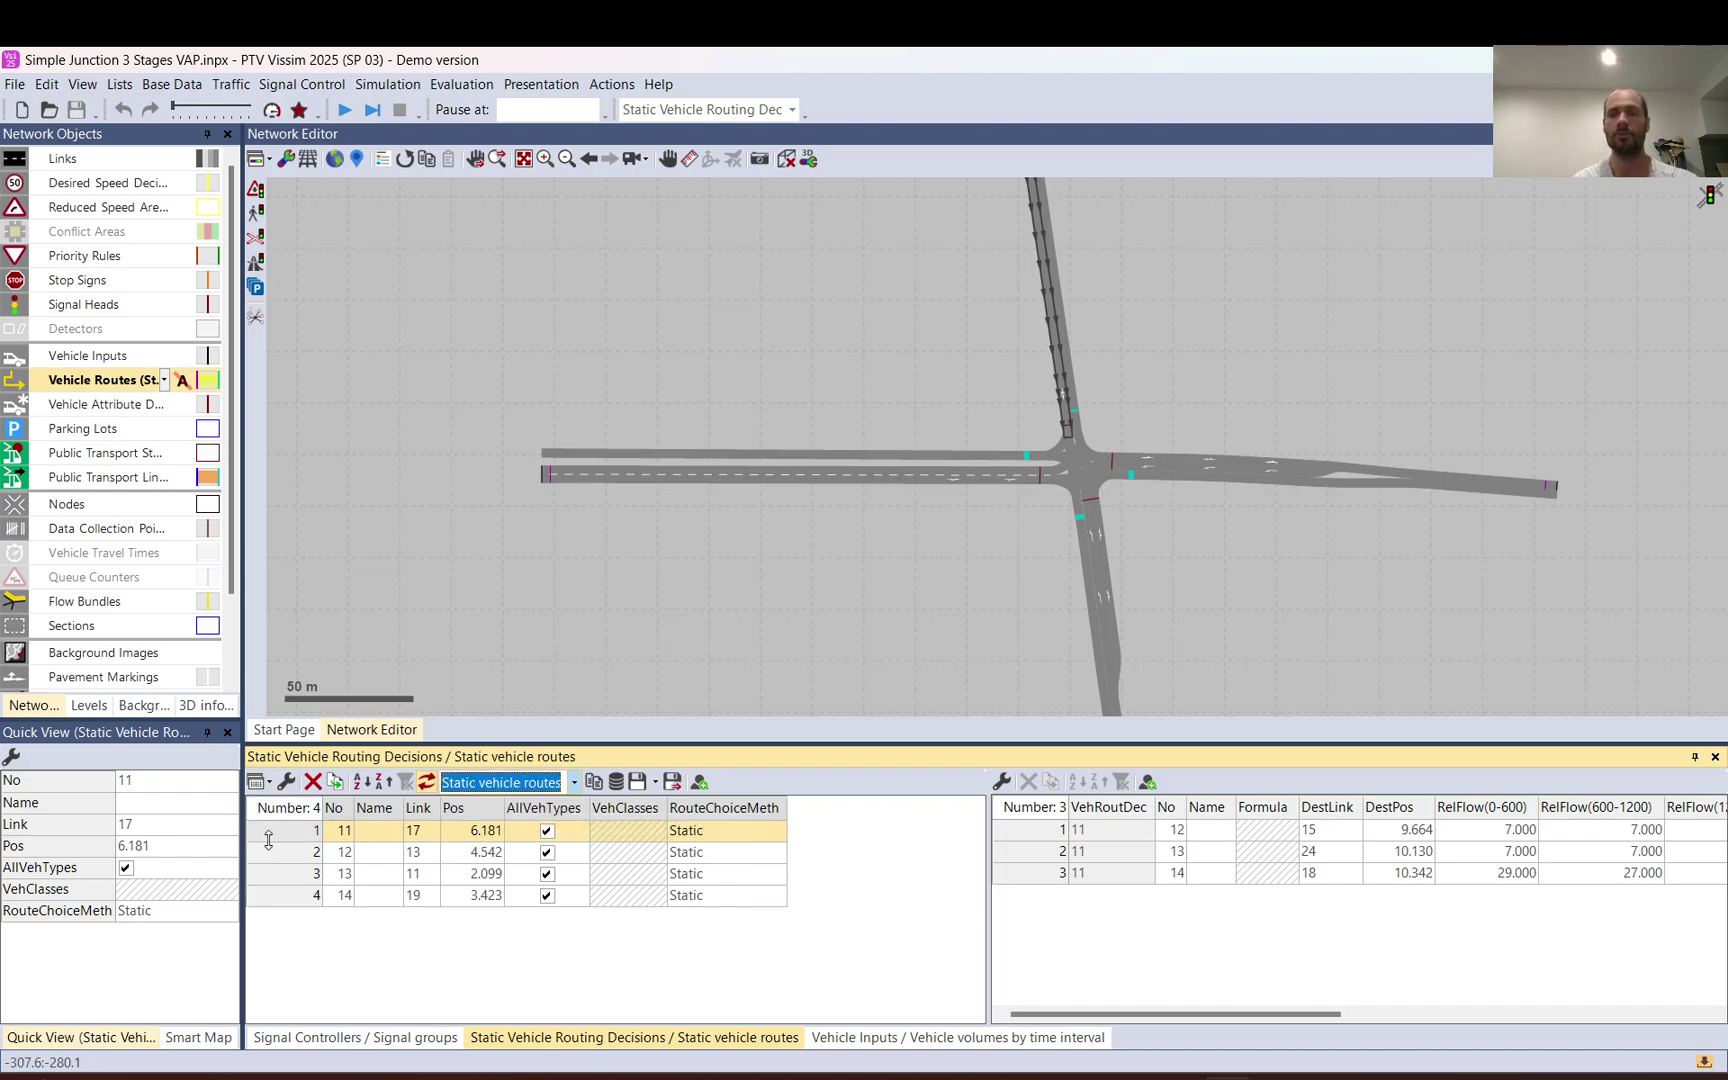
# Review routing decisions 12, 13 and 14, including decision 14's routes to the eastern and southern exits
pyautogui.scroll(-1, 756, 584)
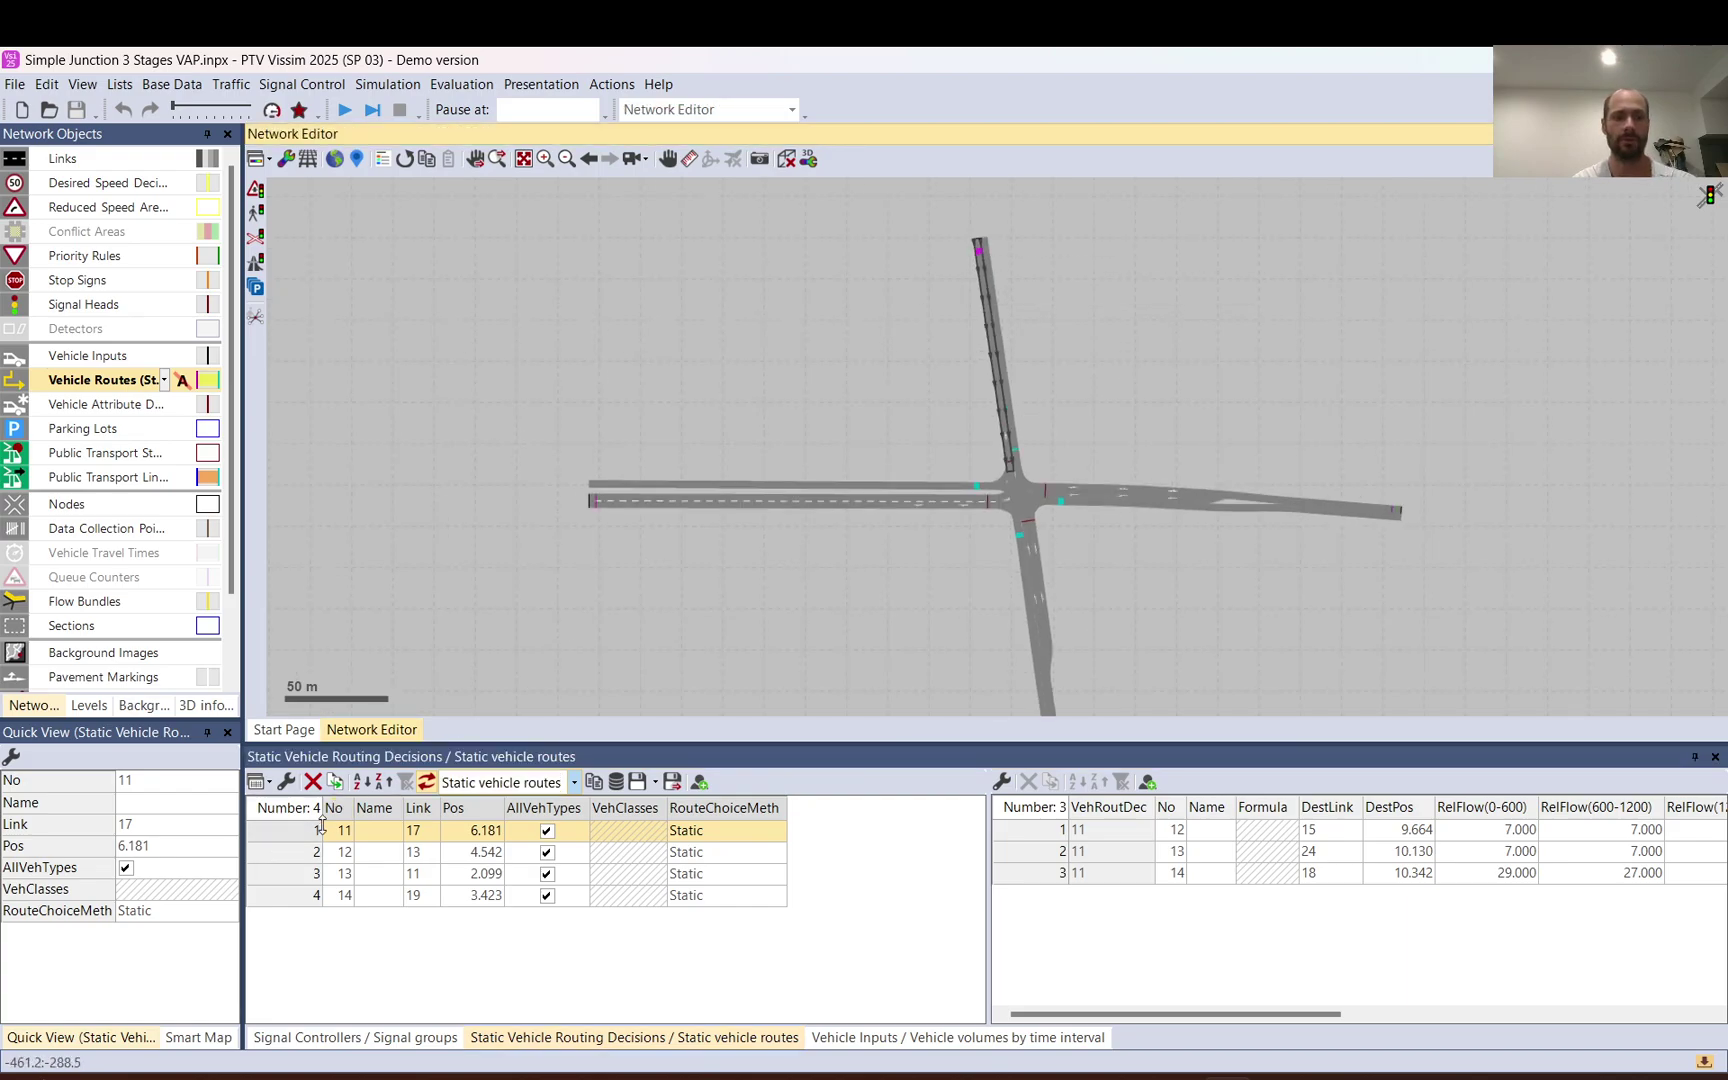
pyautogui.click(288, 853)
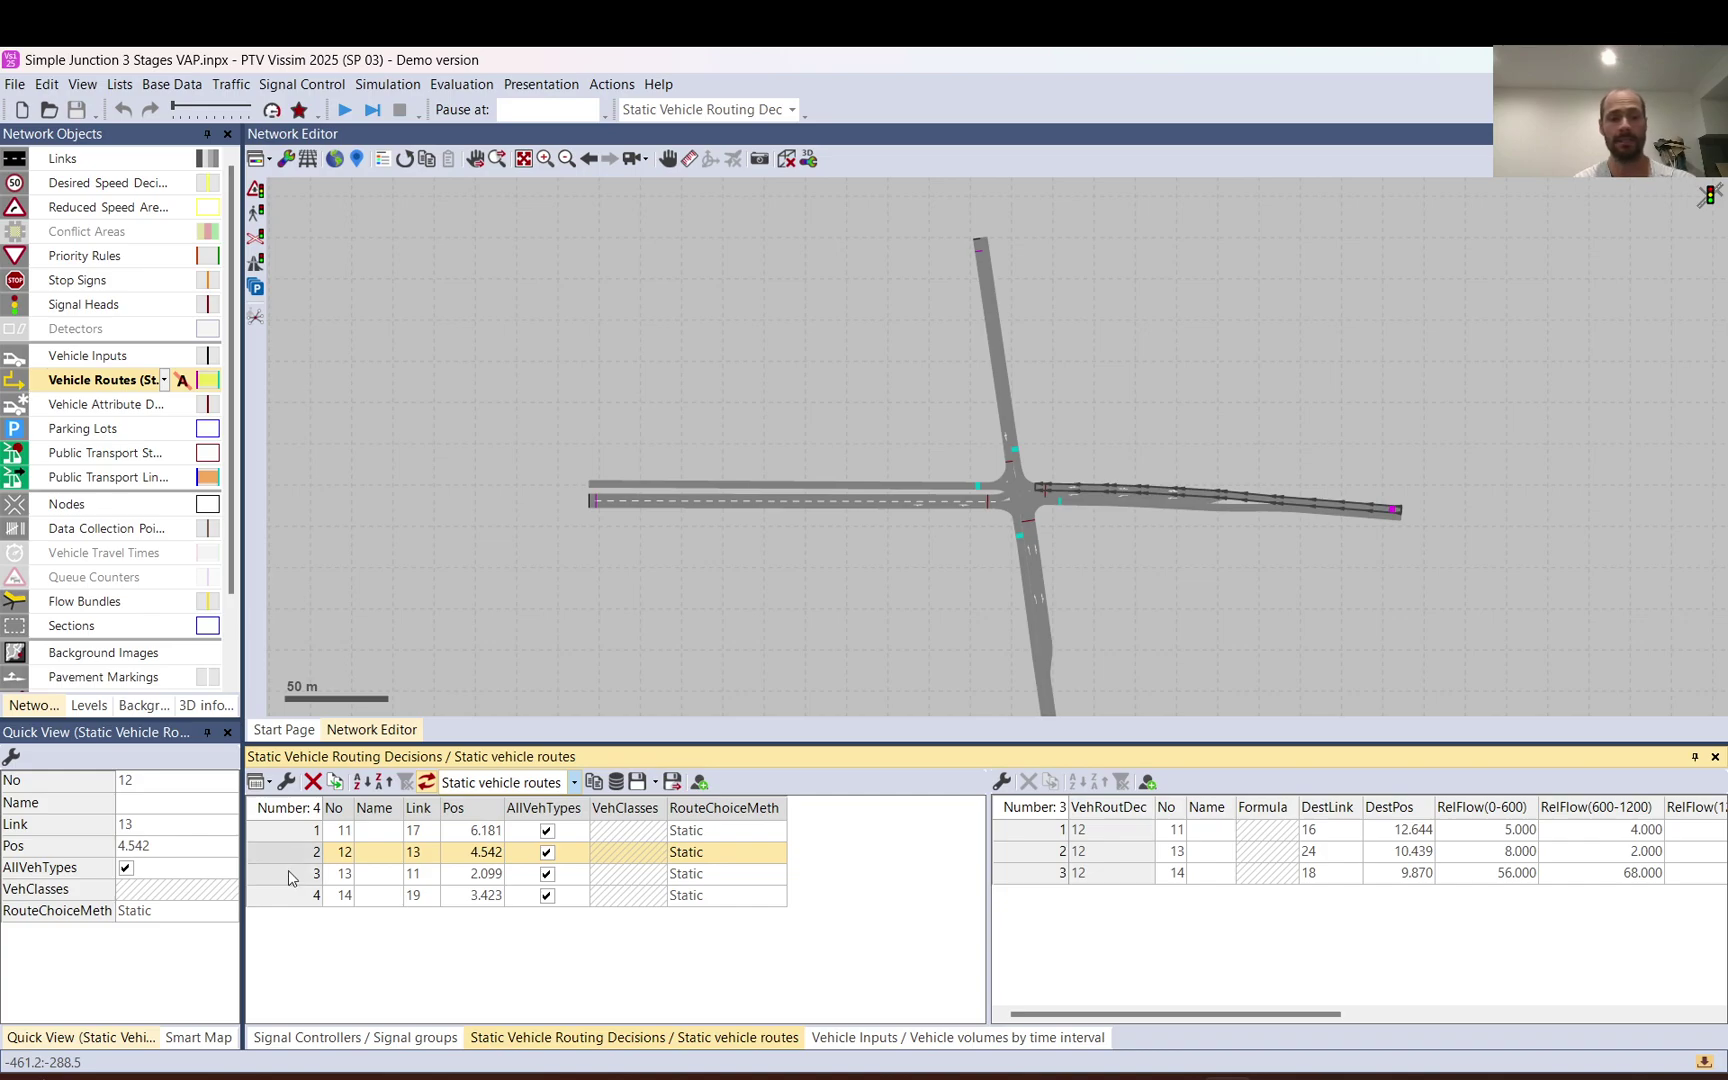
pyautogui.click(288, 874)
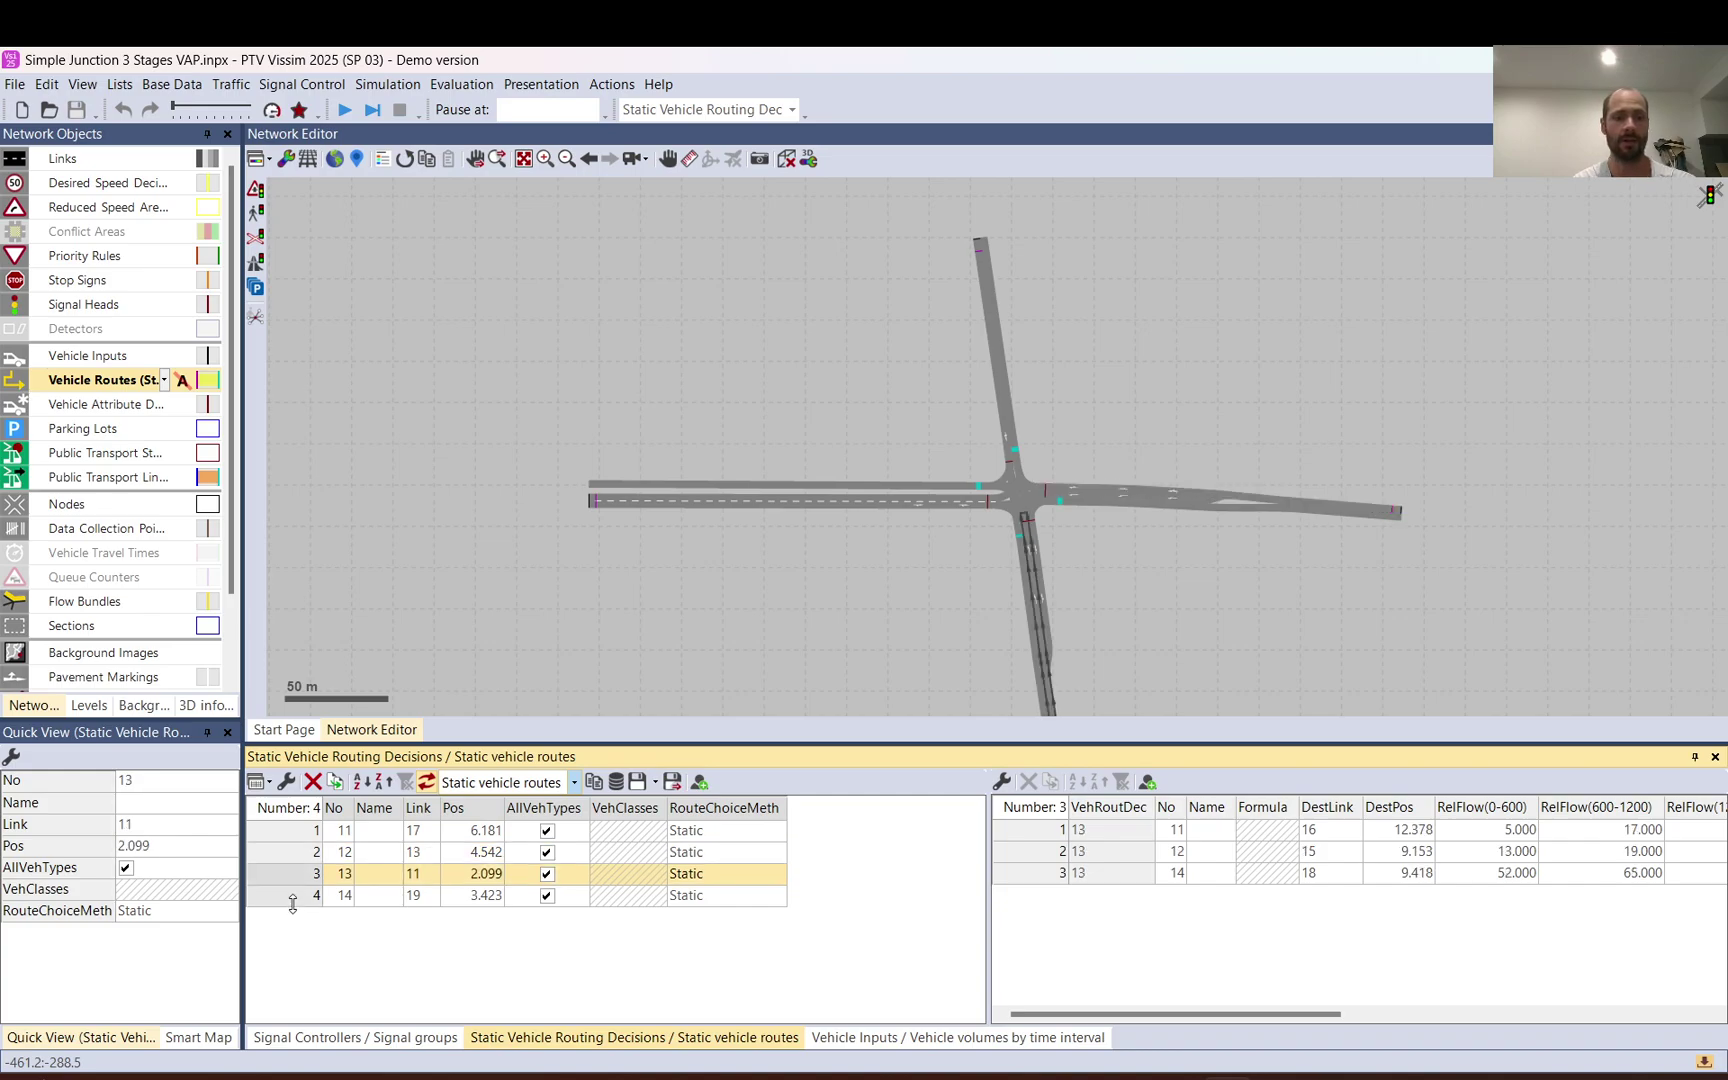
pyautogui.click(293, 896)
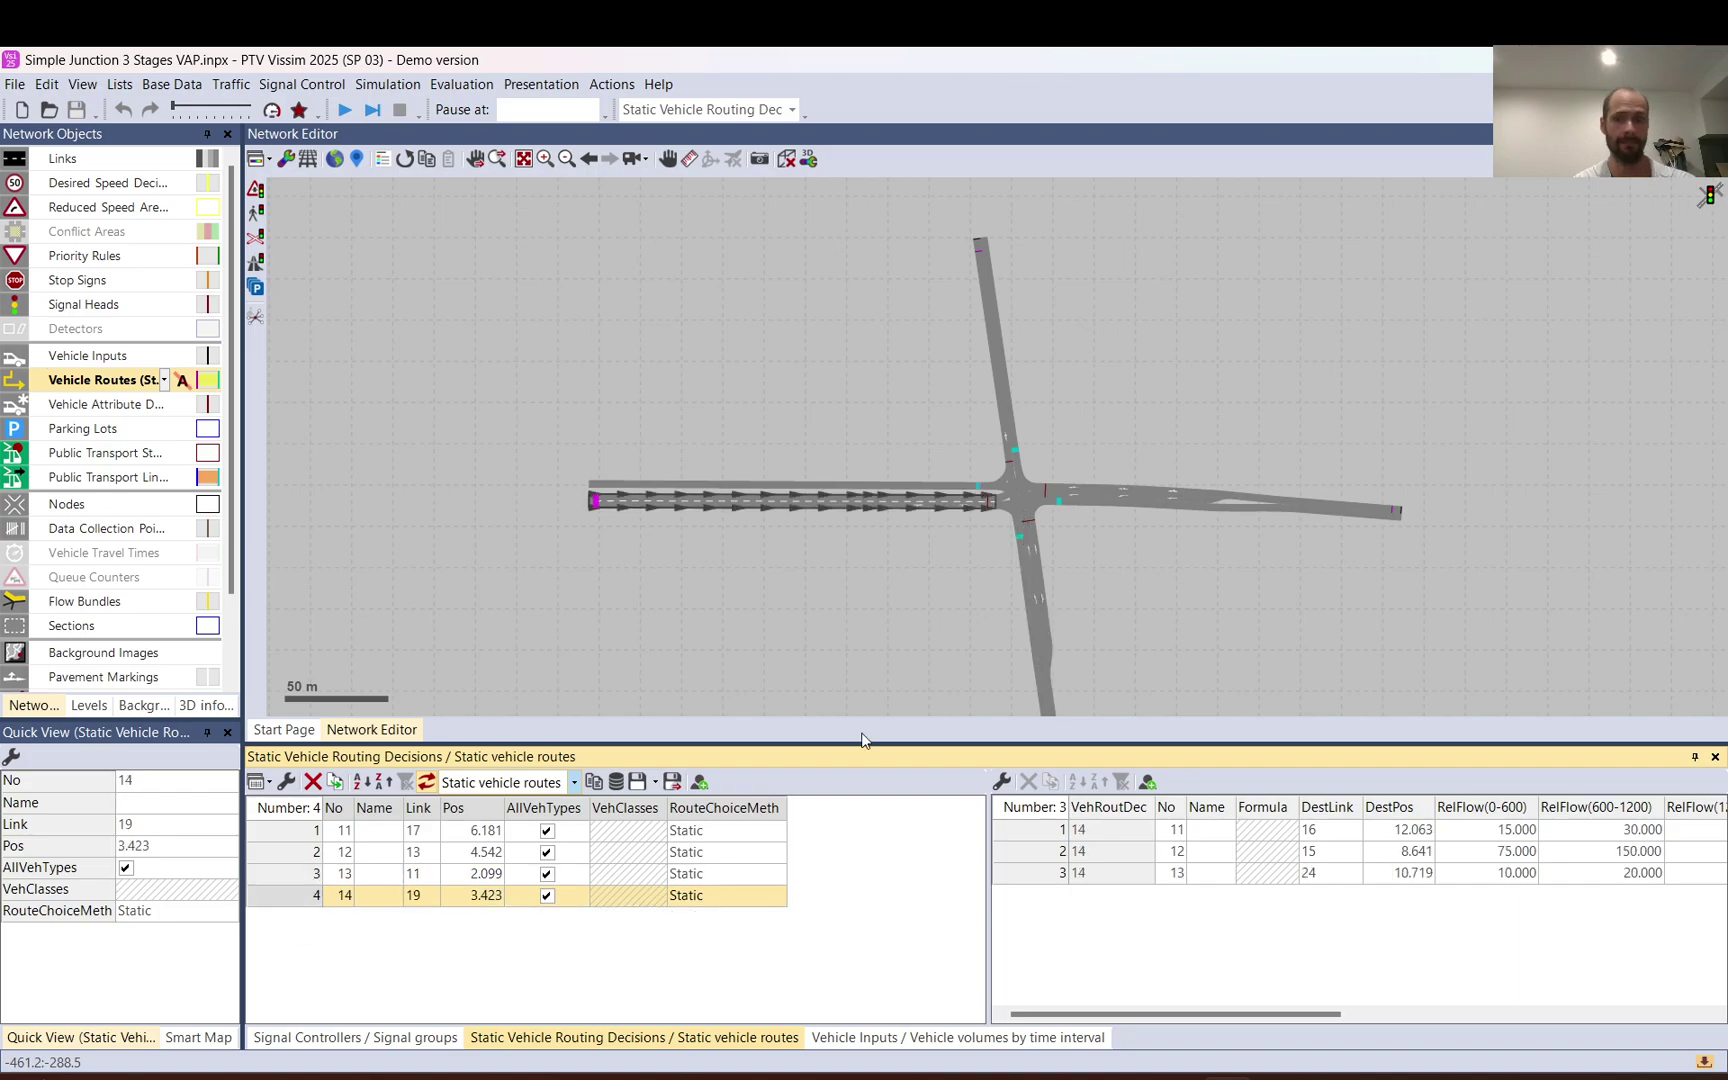
pyautogui.click(1035, 851)
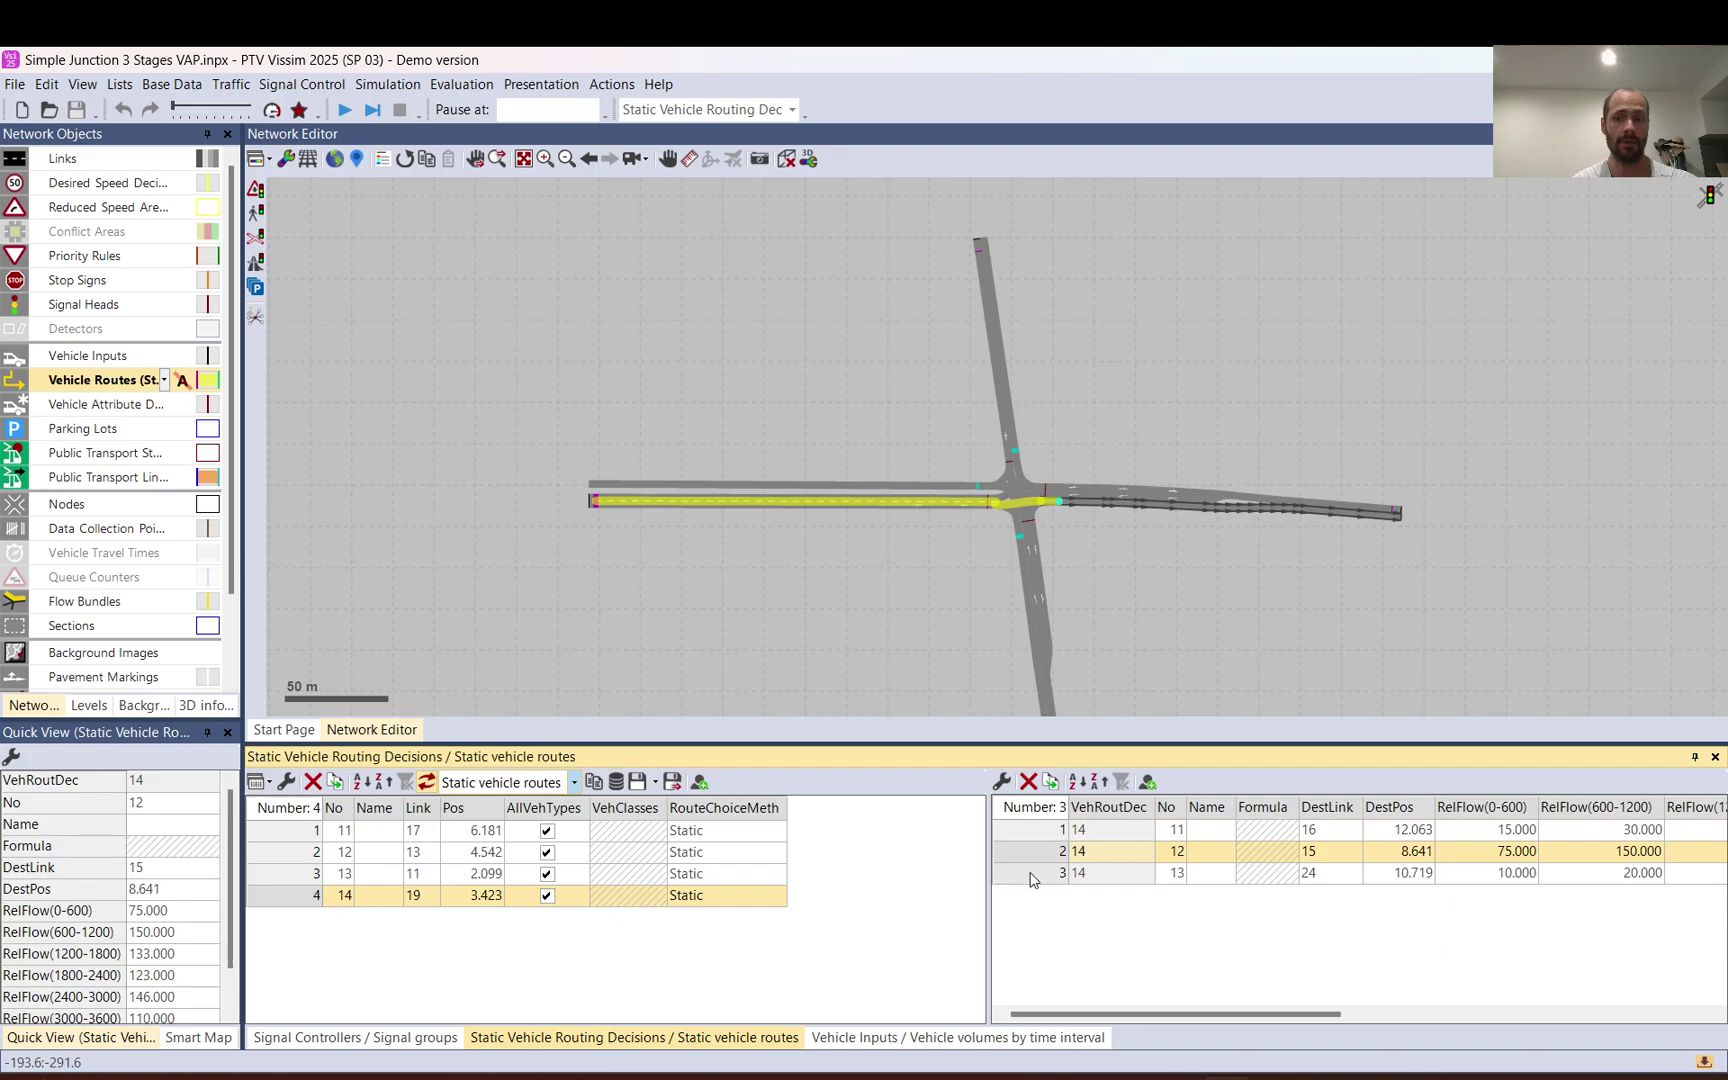
pyautogui.click(1031, 875)
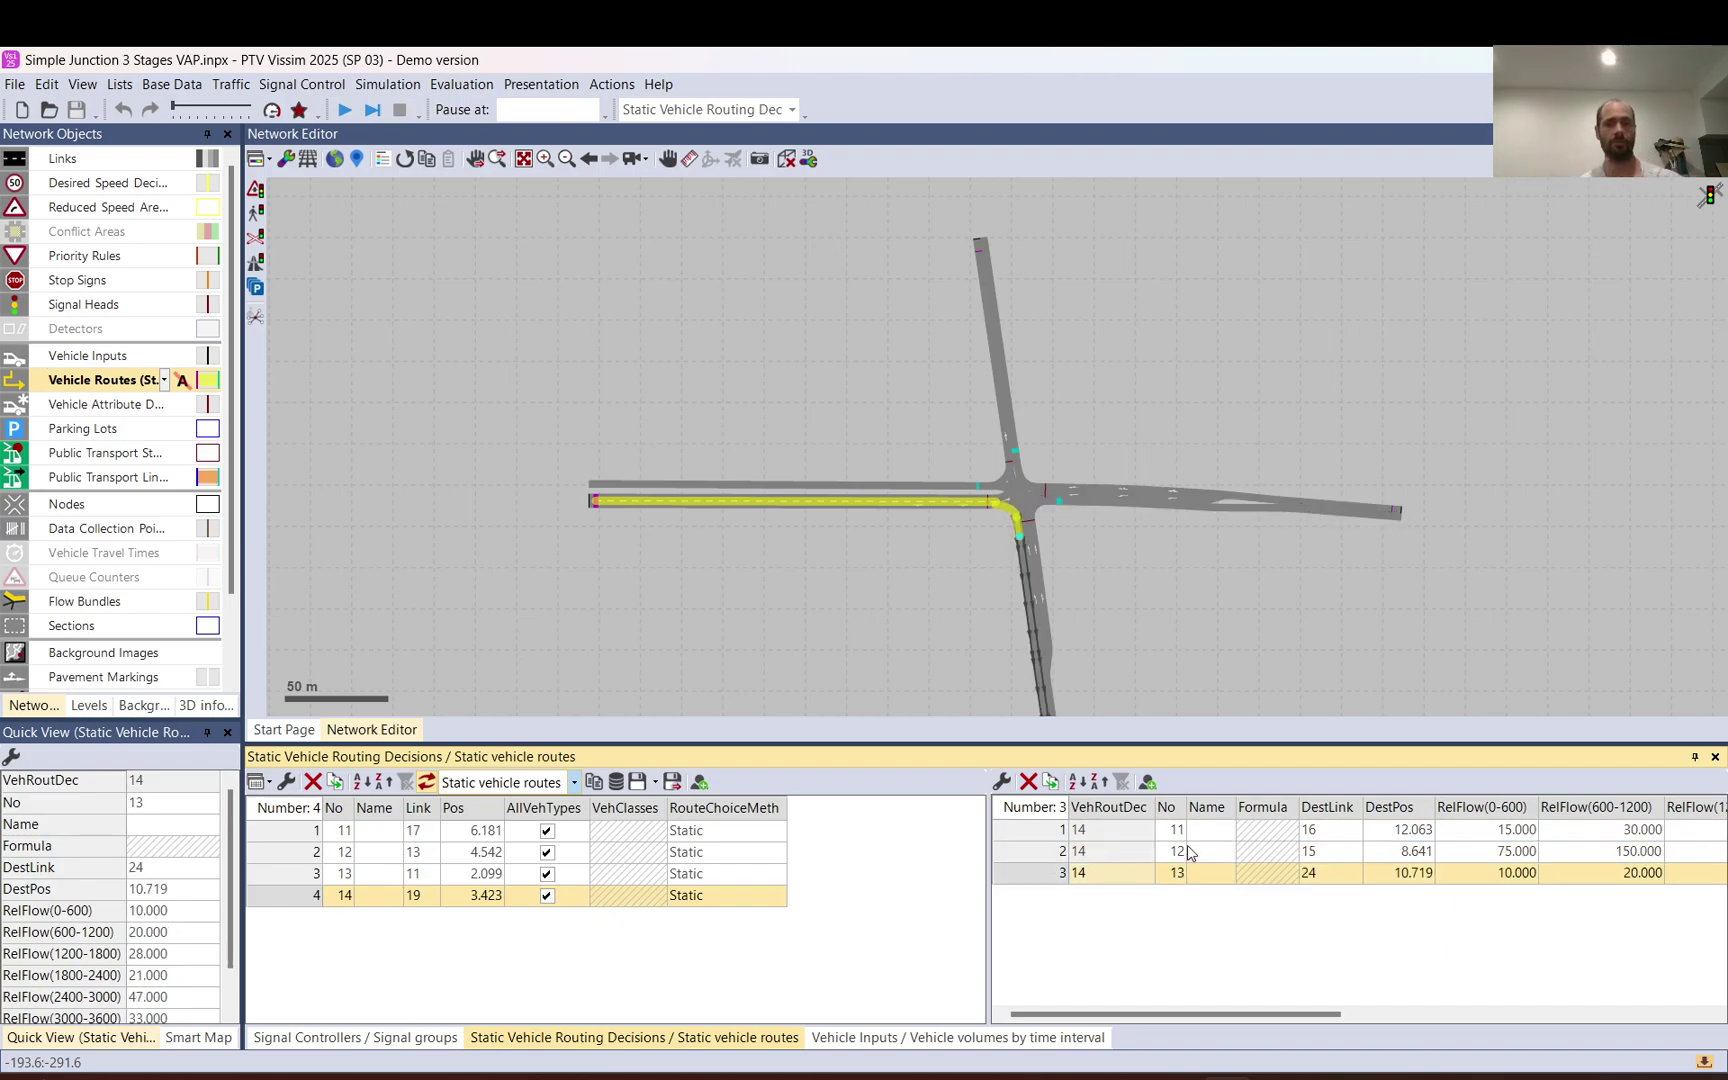
# Delete the static routing decision at the start of the western approach on link 19
pyautogui.click(674, 539)
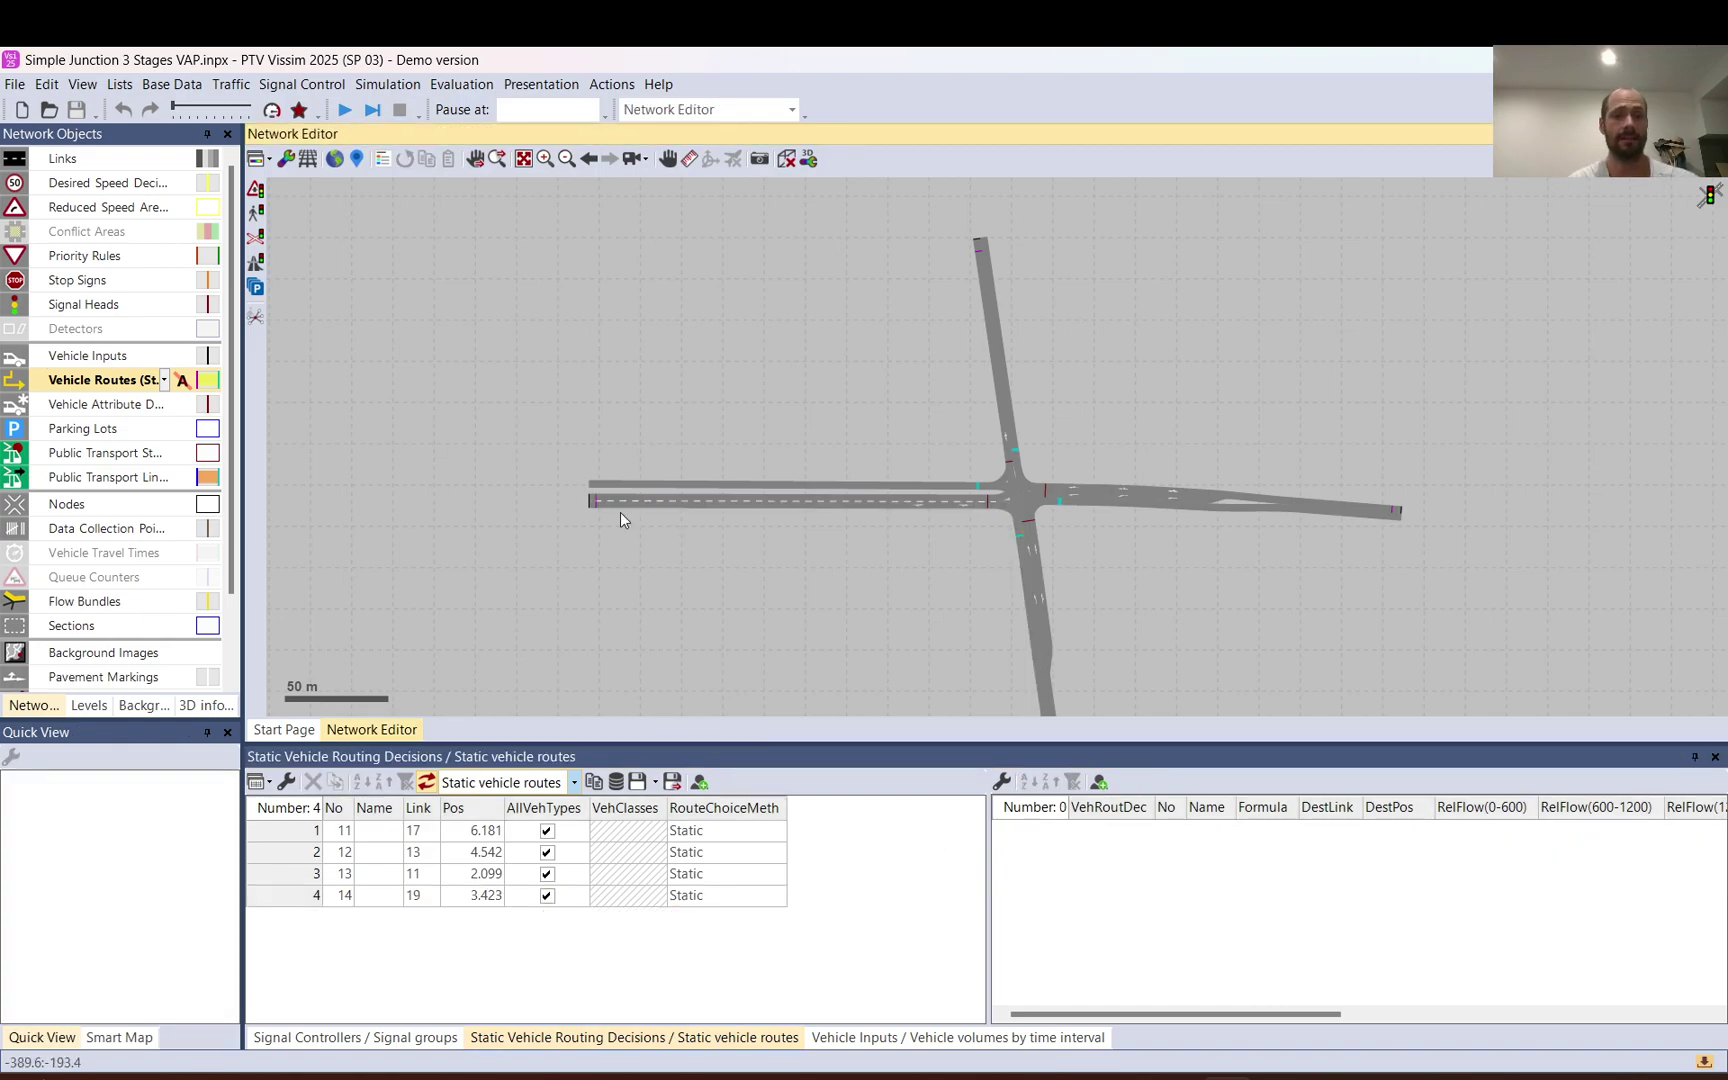
pyautogui.scroll(2, 605, 493)
pyautogui.click(567, 487)
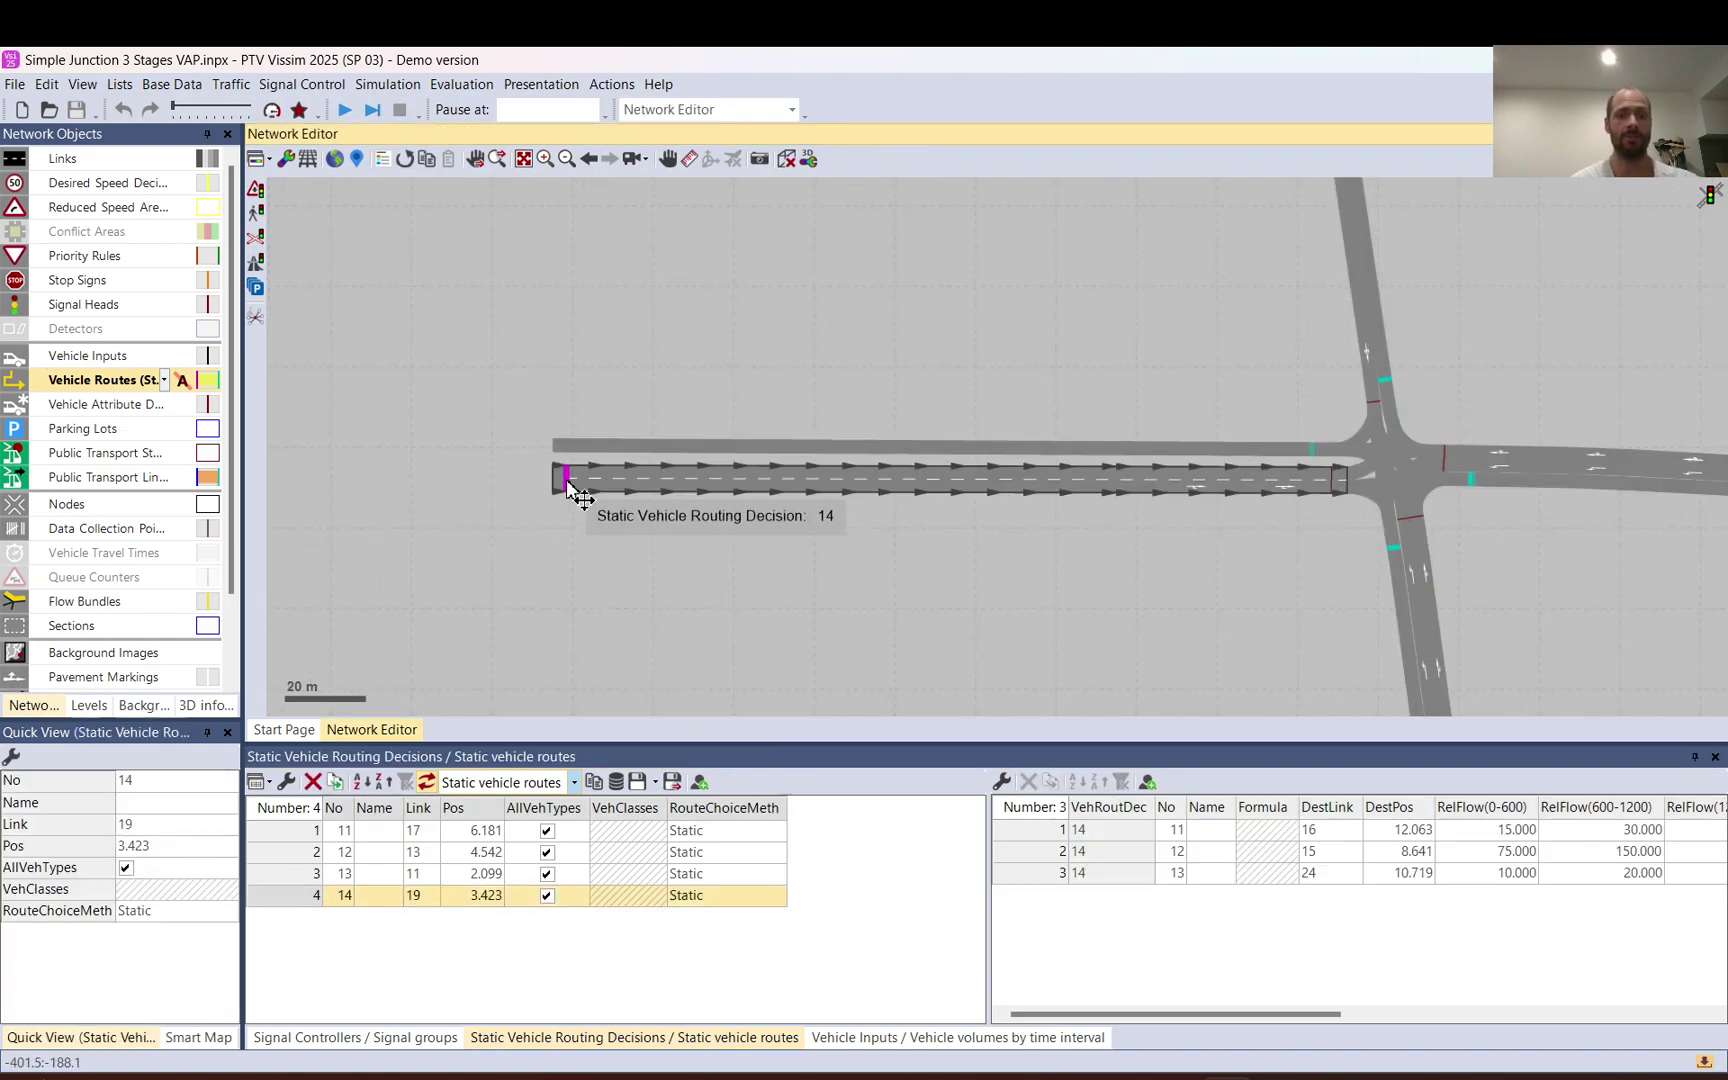
pyautogui.press('Delete')
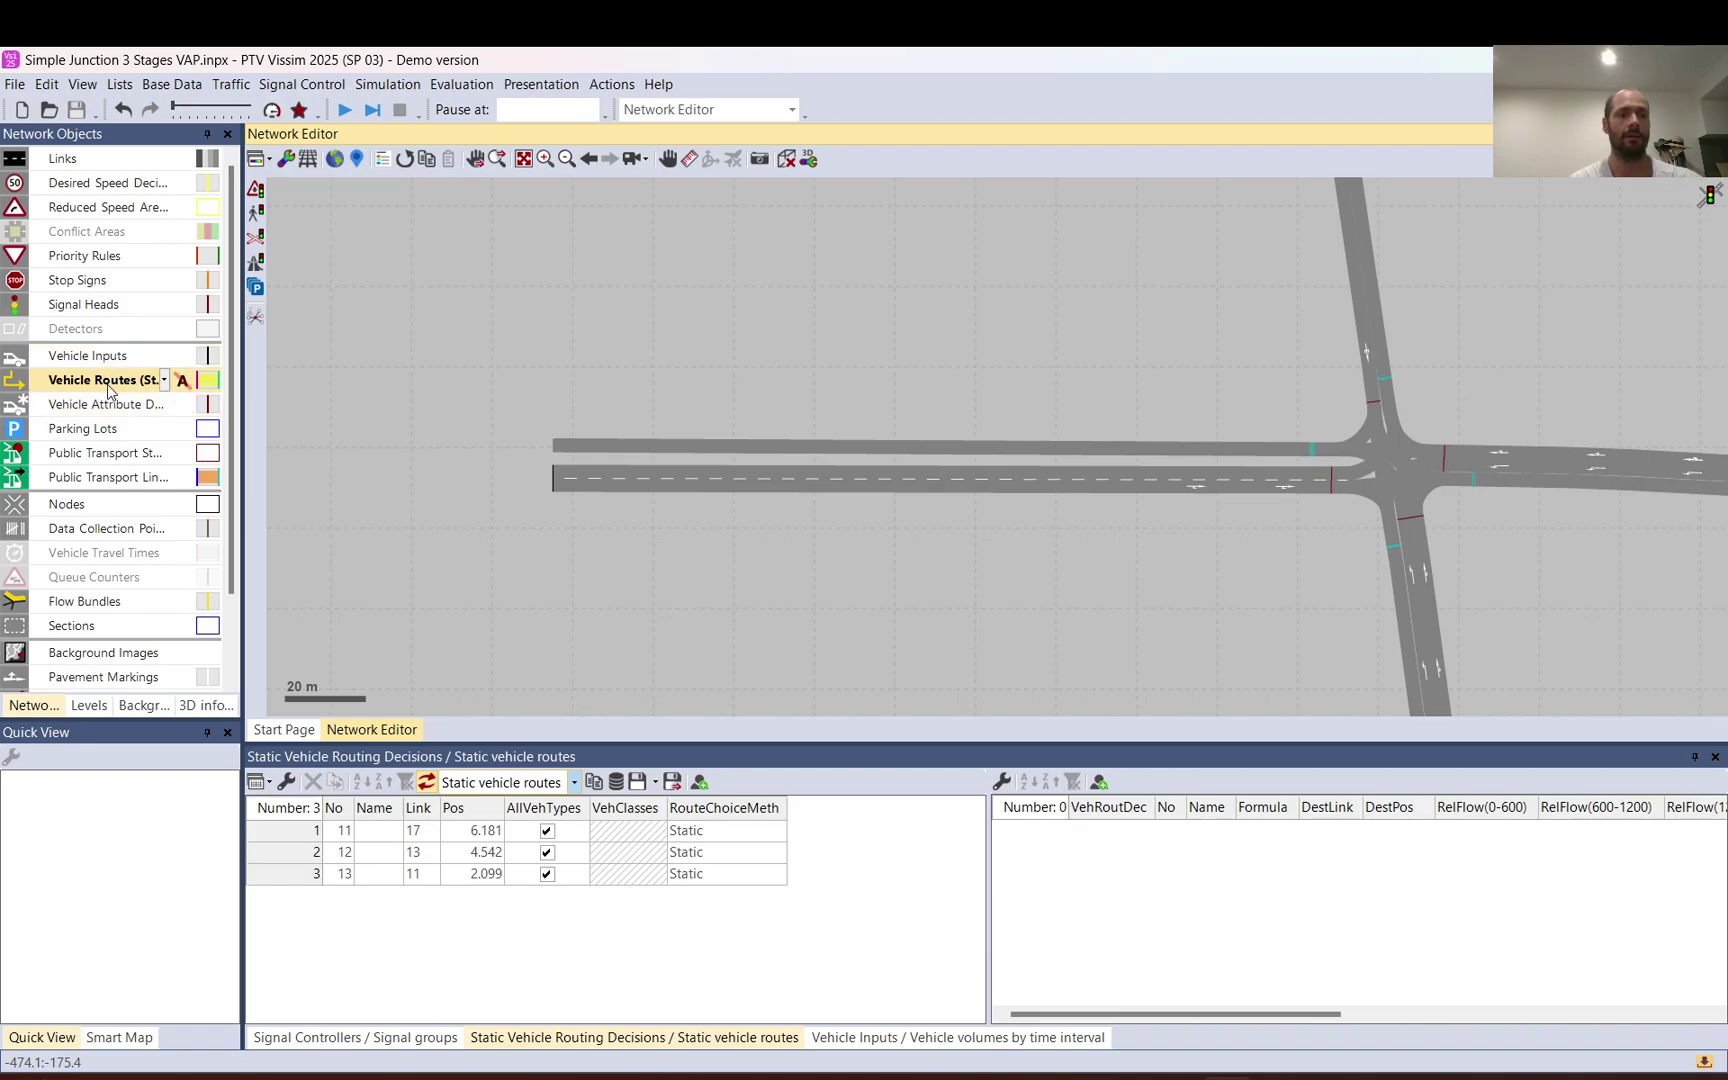
# Add a new static vehicle routing decision on link 19 of the western approach at about 28 m
pyautogui.click(112, 390)
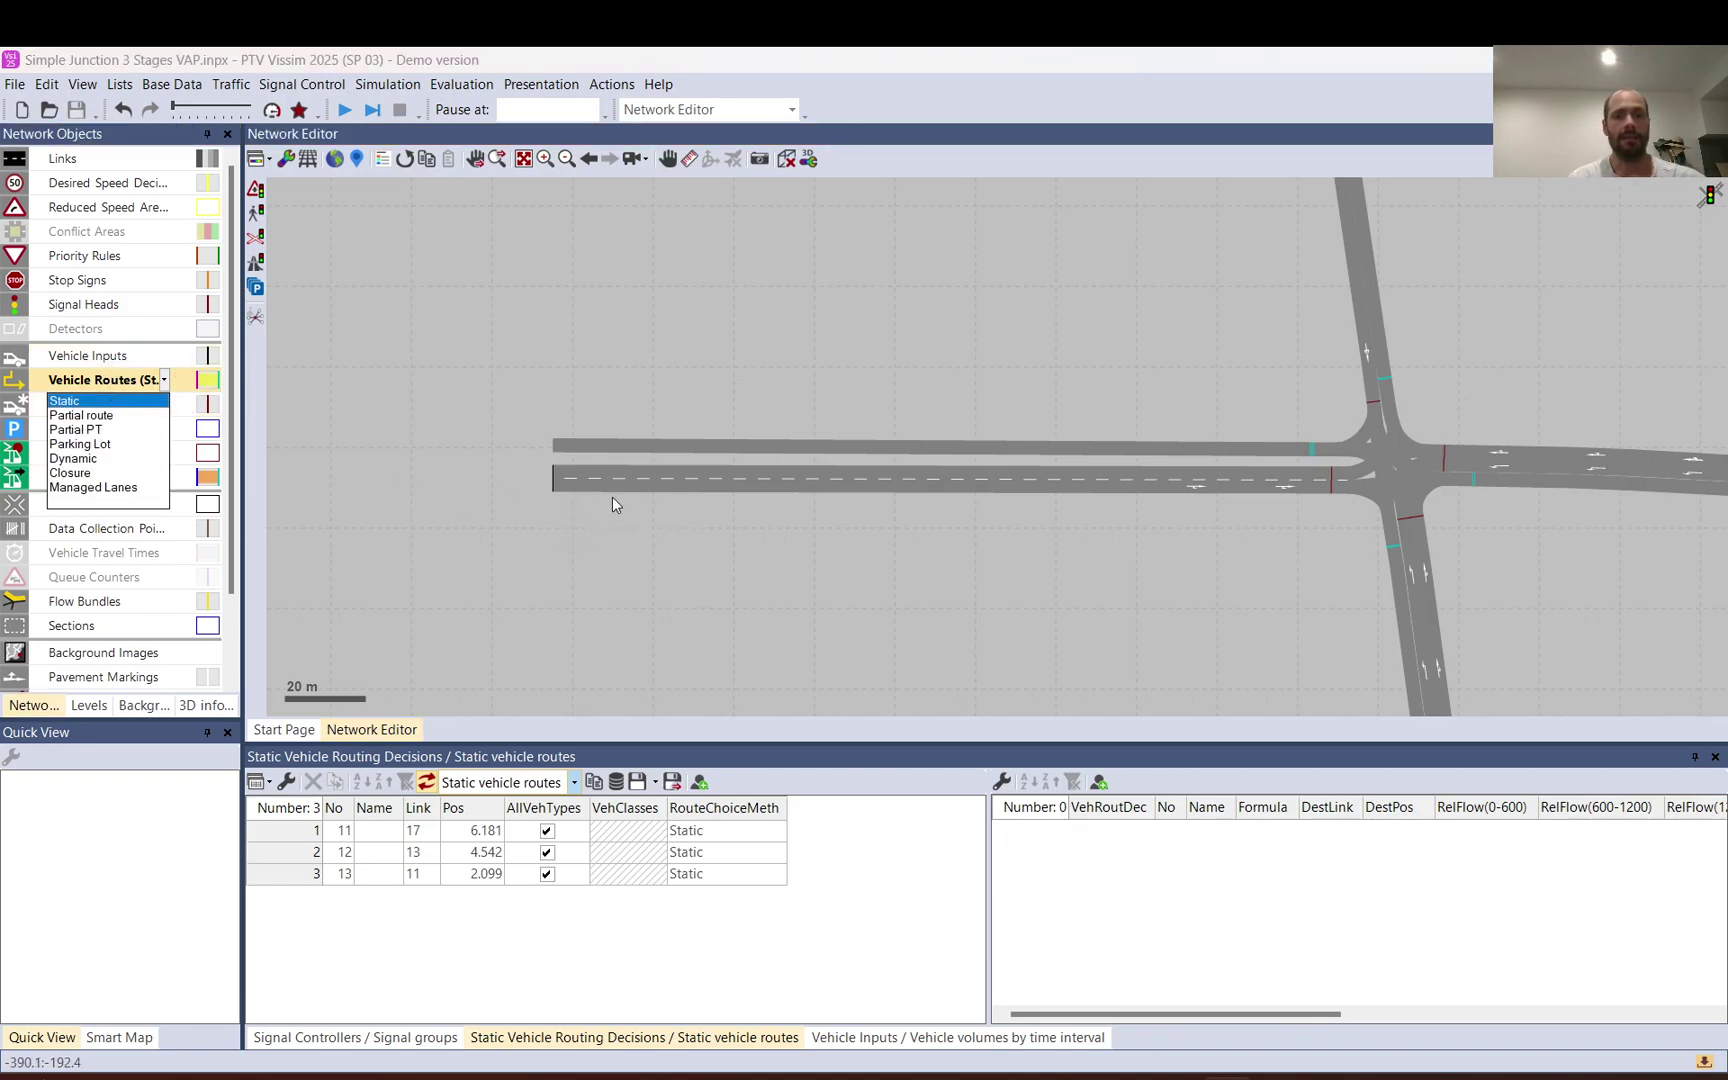
pyautogui.rightClick(666, 470)
pyautogui.click(718, 497)
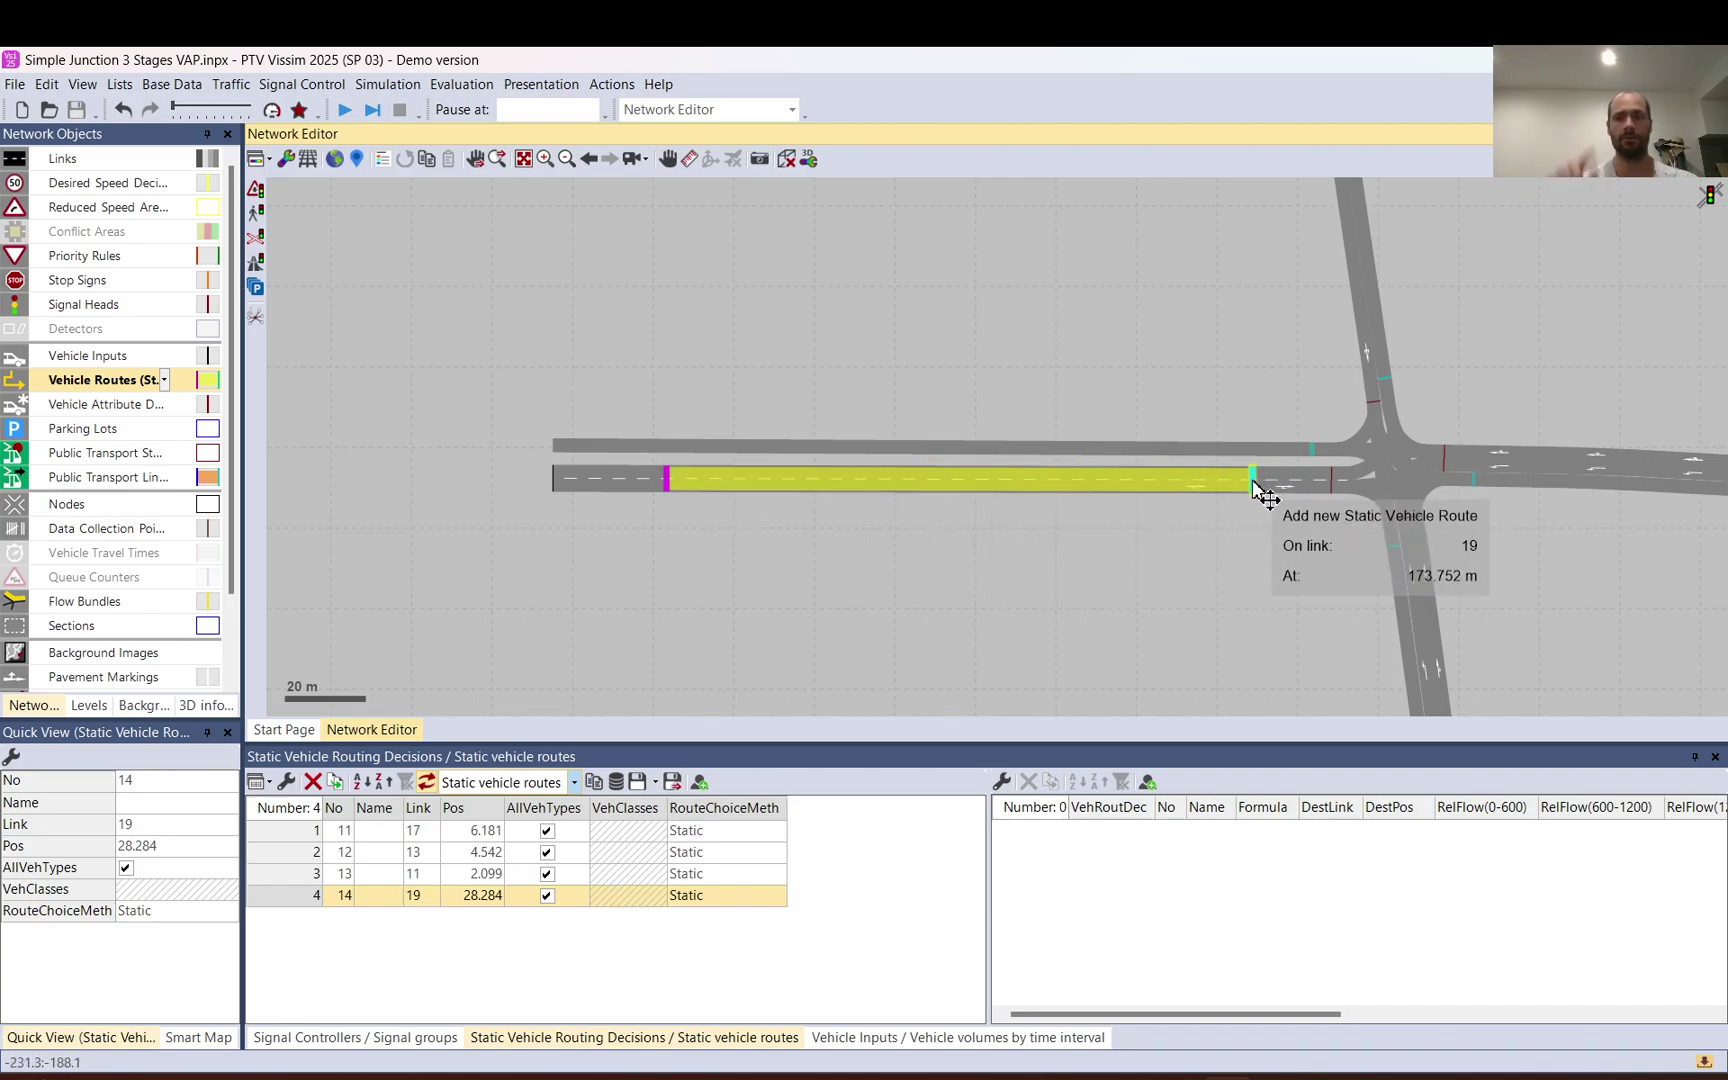
# Add three static routes from decision 14: north on link 16 at about 52 m, east on link 15 at about 74 m, south on link 24 at about 54 m
pyautogui.scroll(-2, 1262, 492)
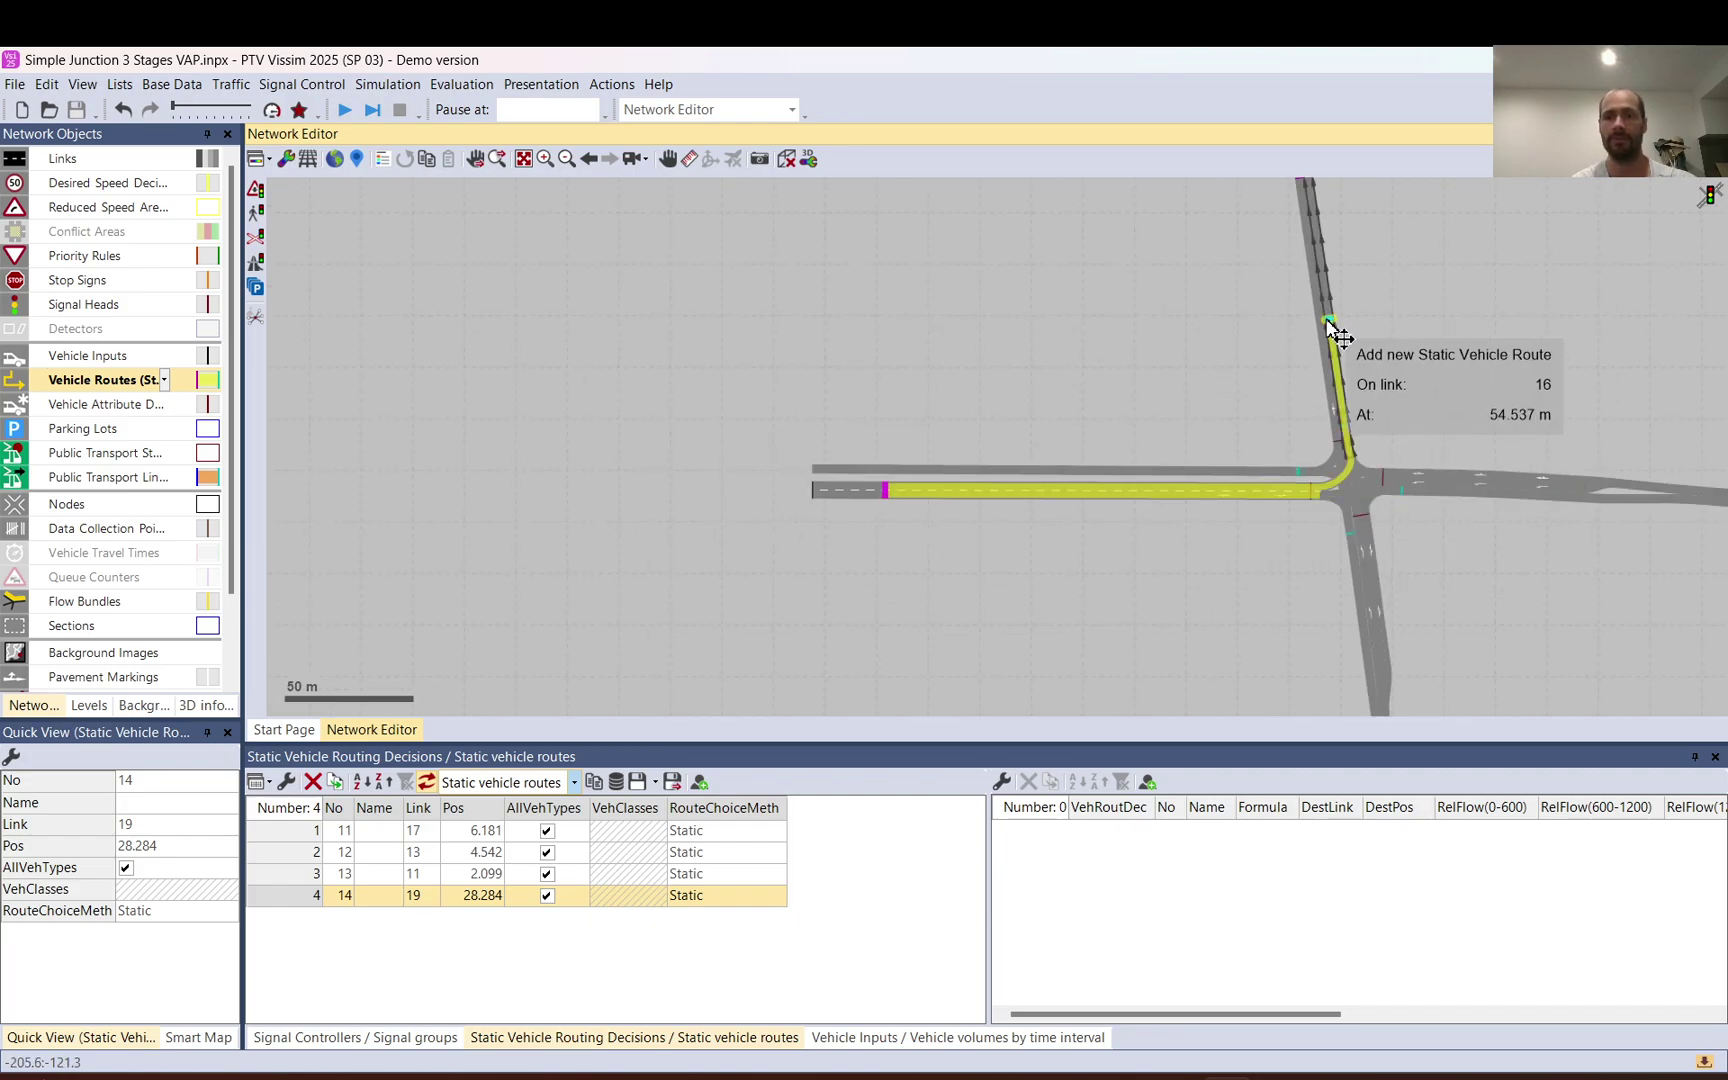
pyautogui.click(1332, 327)
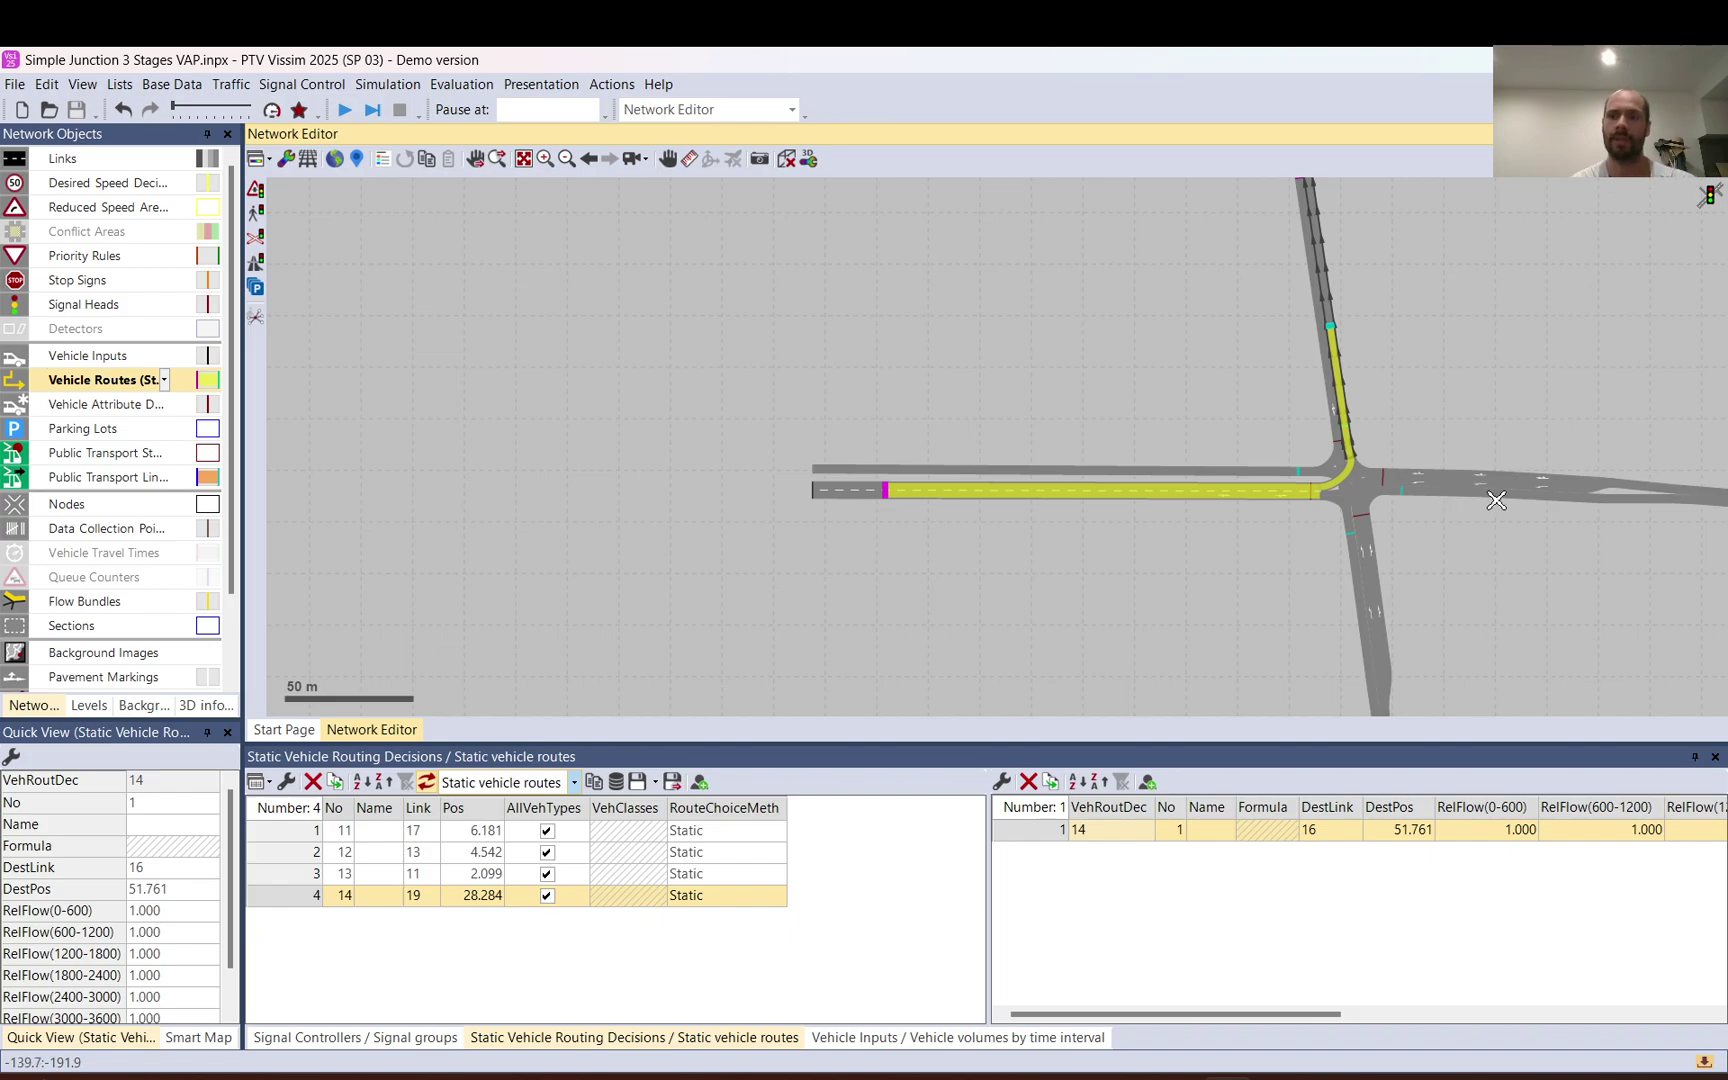
pyautogui.click(1567, 496)
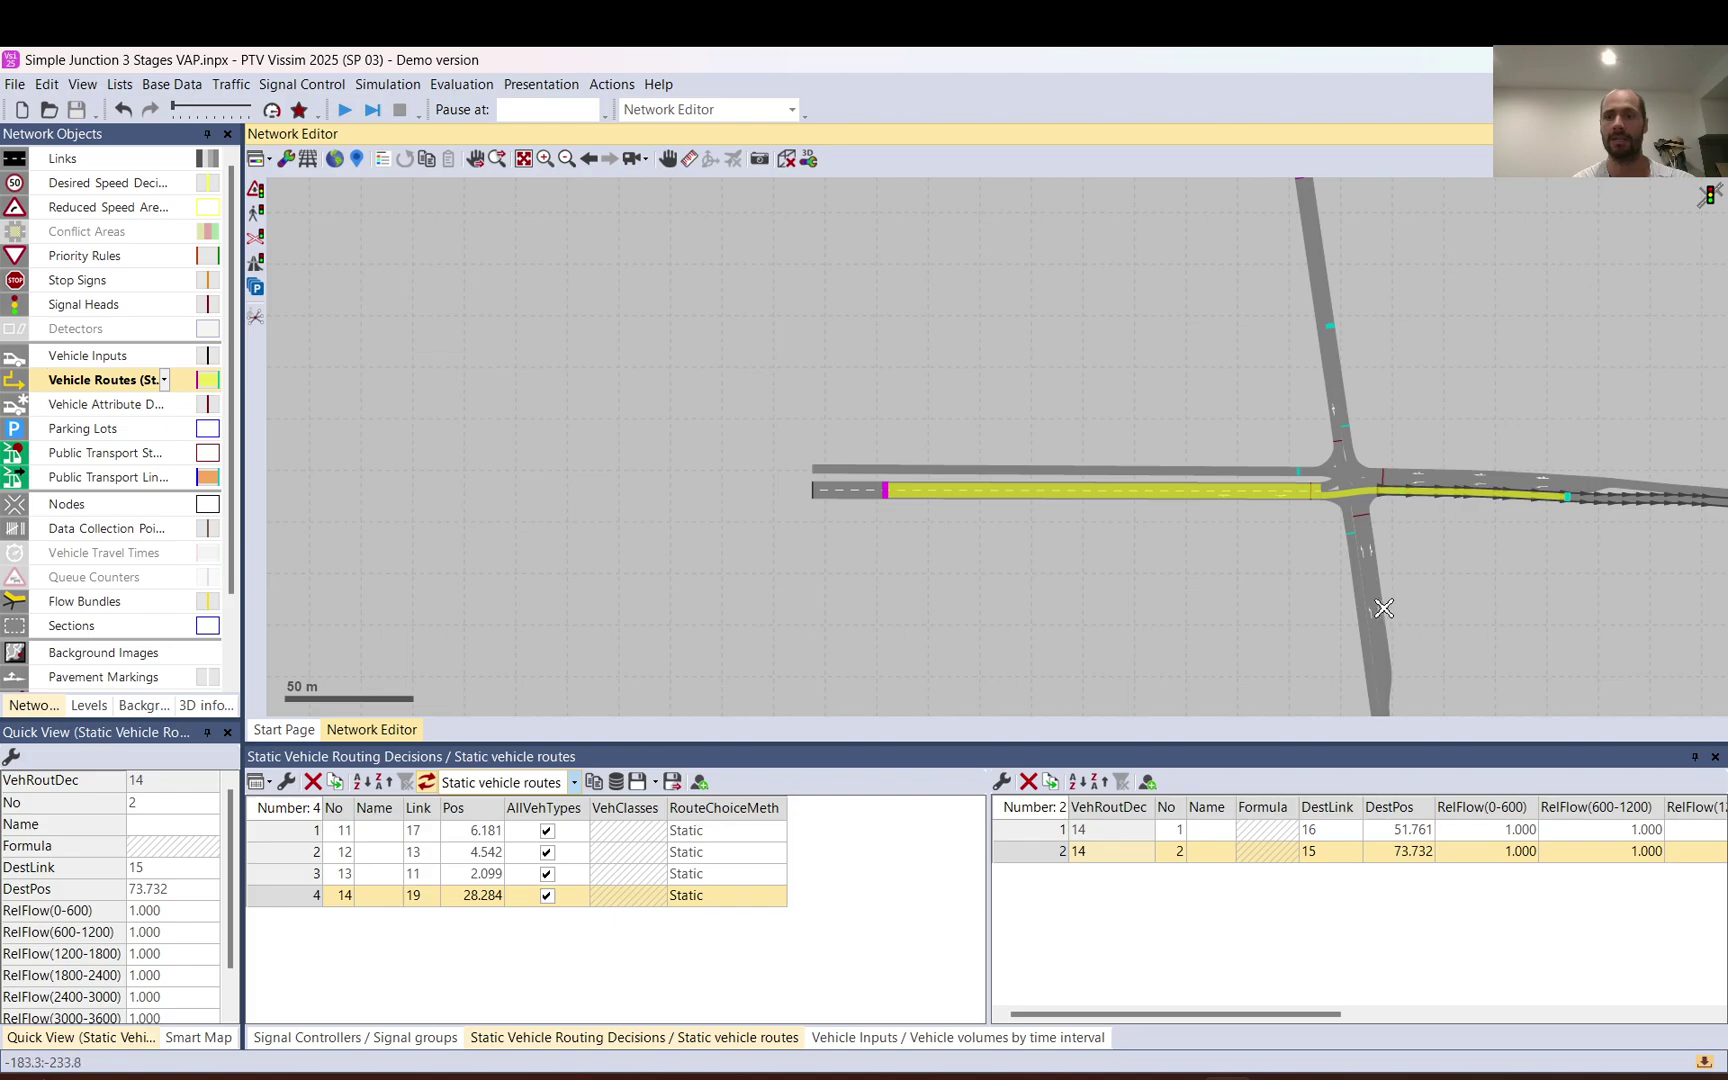
pyautogui.click(1366, 647)
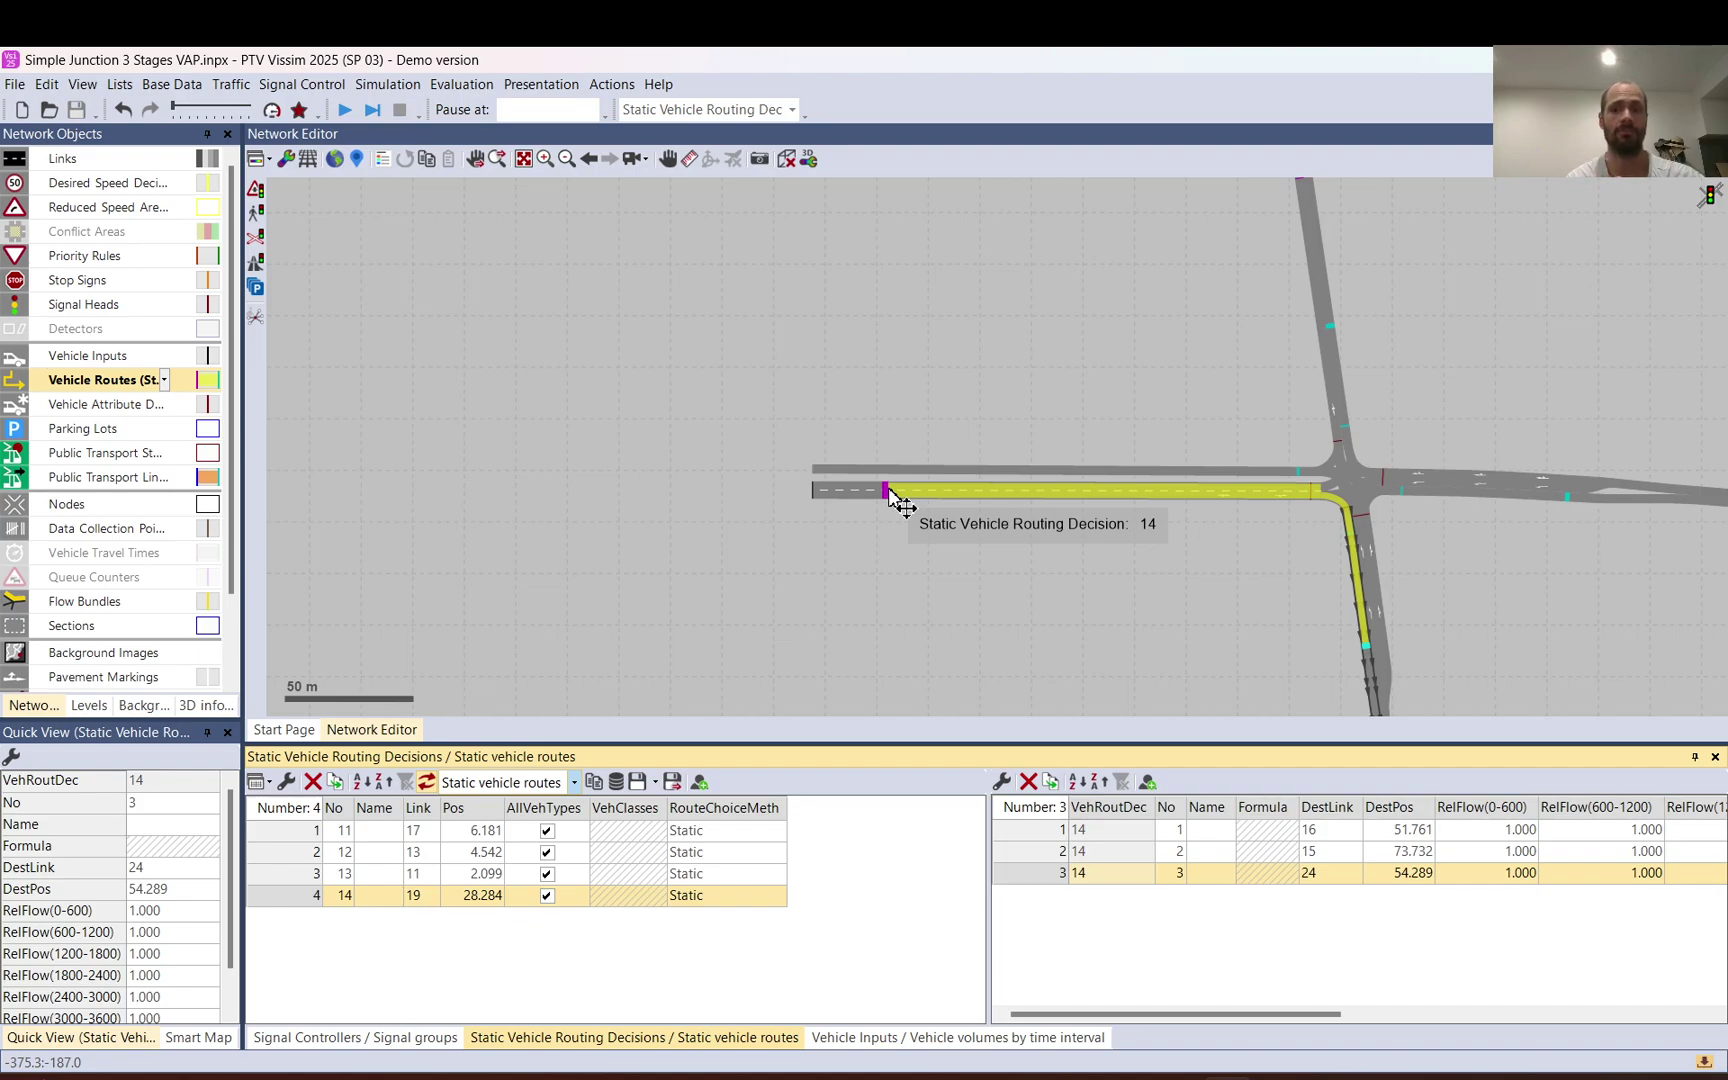
# Move routing decision 14 closer to the start of link 19, to about 19 m
pyautogui.moveTo(889, 490)
pyautogui.mouseDown()
pyautogui.moveTo(735, 456)
pyautogui.moveTo(848, 455)
pyautogui.mouseUp()
pyautogui.scroll(3, 850, 490)
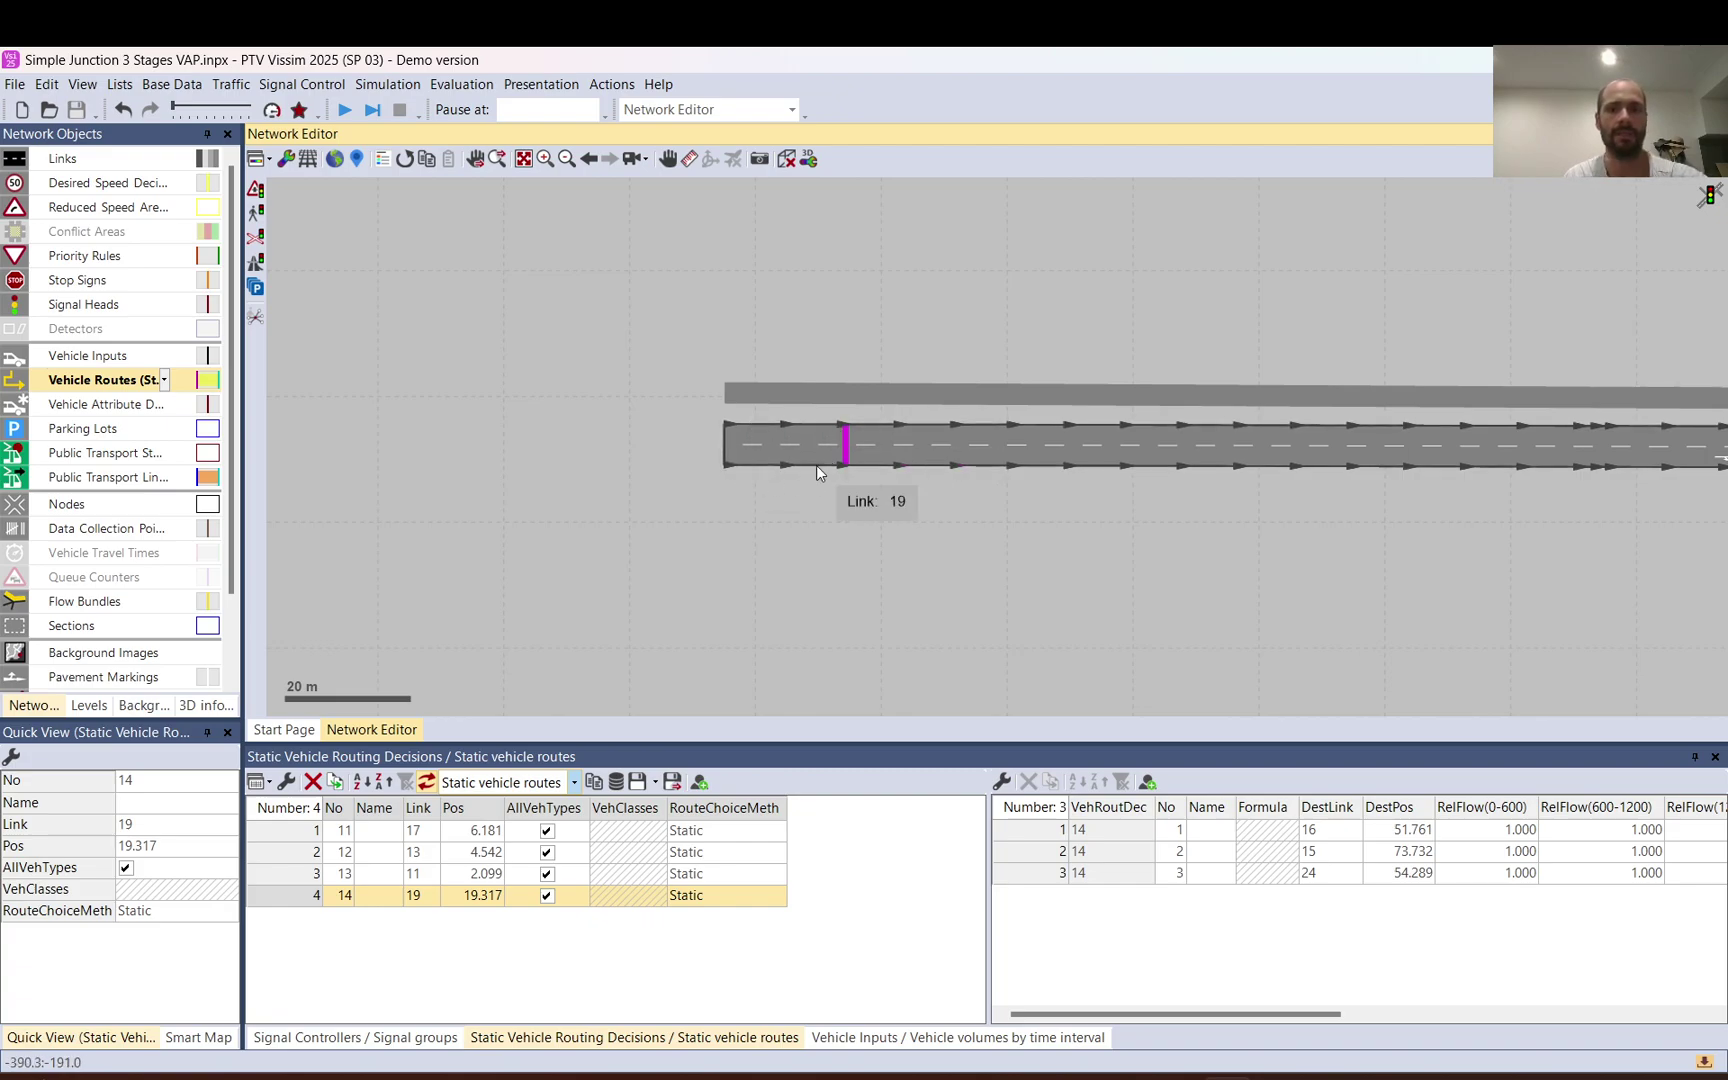
pyautogui.scroll(-3, 792, 500)
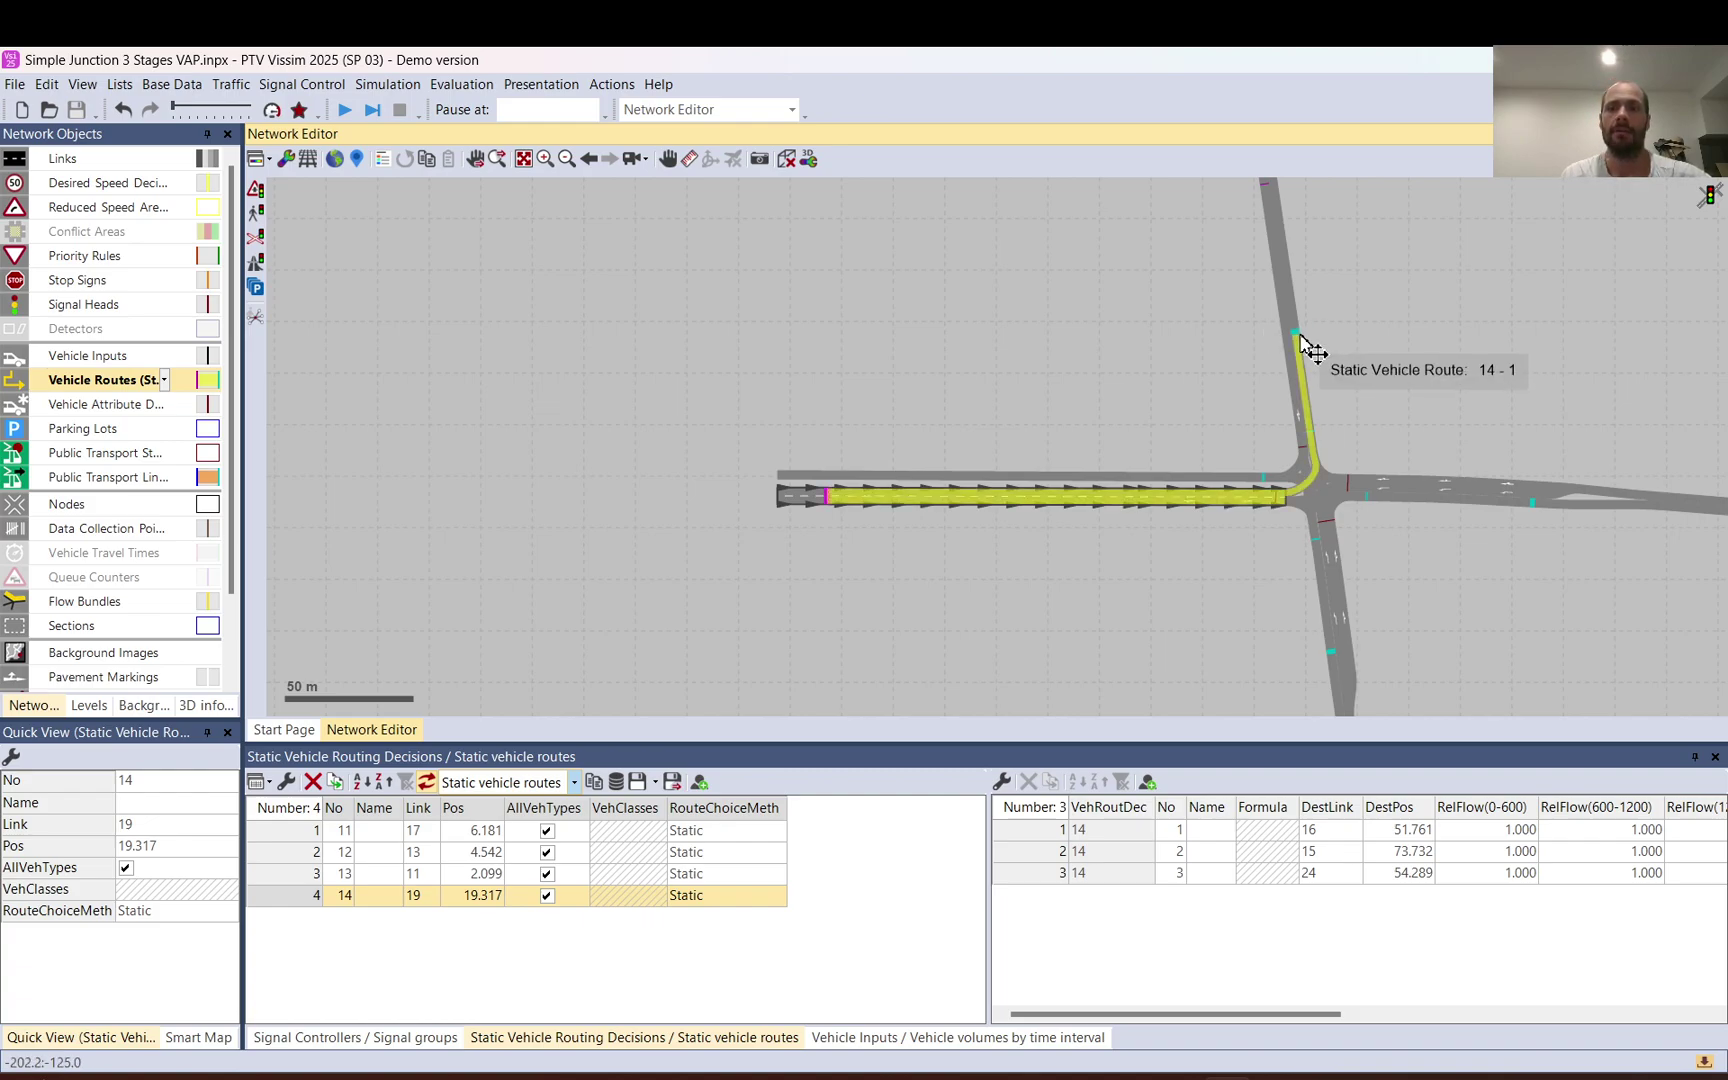
# Shift the destination of route 14-1 on the northern exit link 16 to about 44 m and clear the selection
pyautogui.moveTo(1301, 338); pyautogui.dragTo(1306, 358)
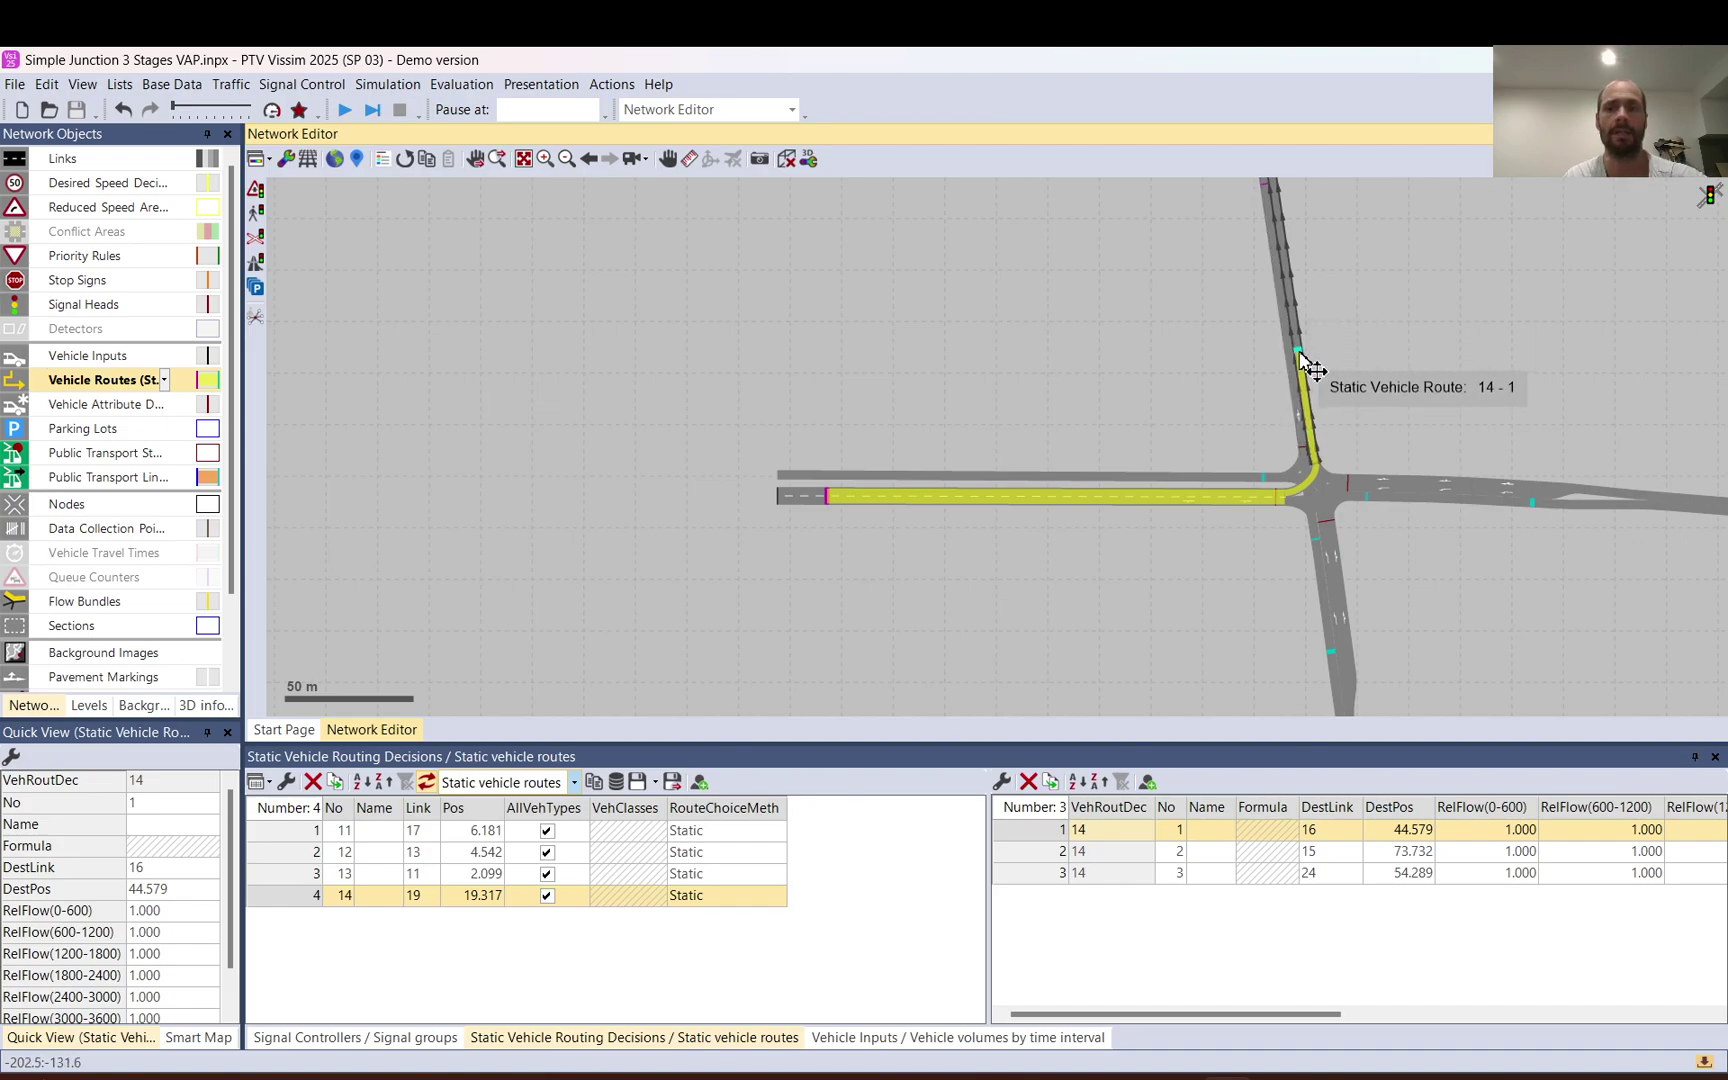
pyautogui.moveTo(1303, 358)
pyautogui.mouseDown()
pyautogui.moveTo(1284, 210)
pyautogui.moveTo(1305, 441)
pyautogui.moveTo(1300, 338)
pyautogui.moveTo(1301, 353)
pyautogui.mouseUp()
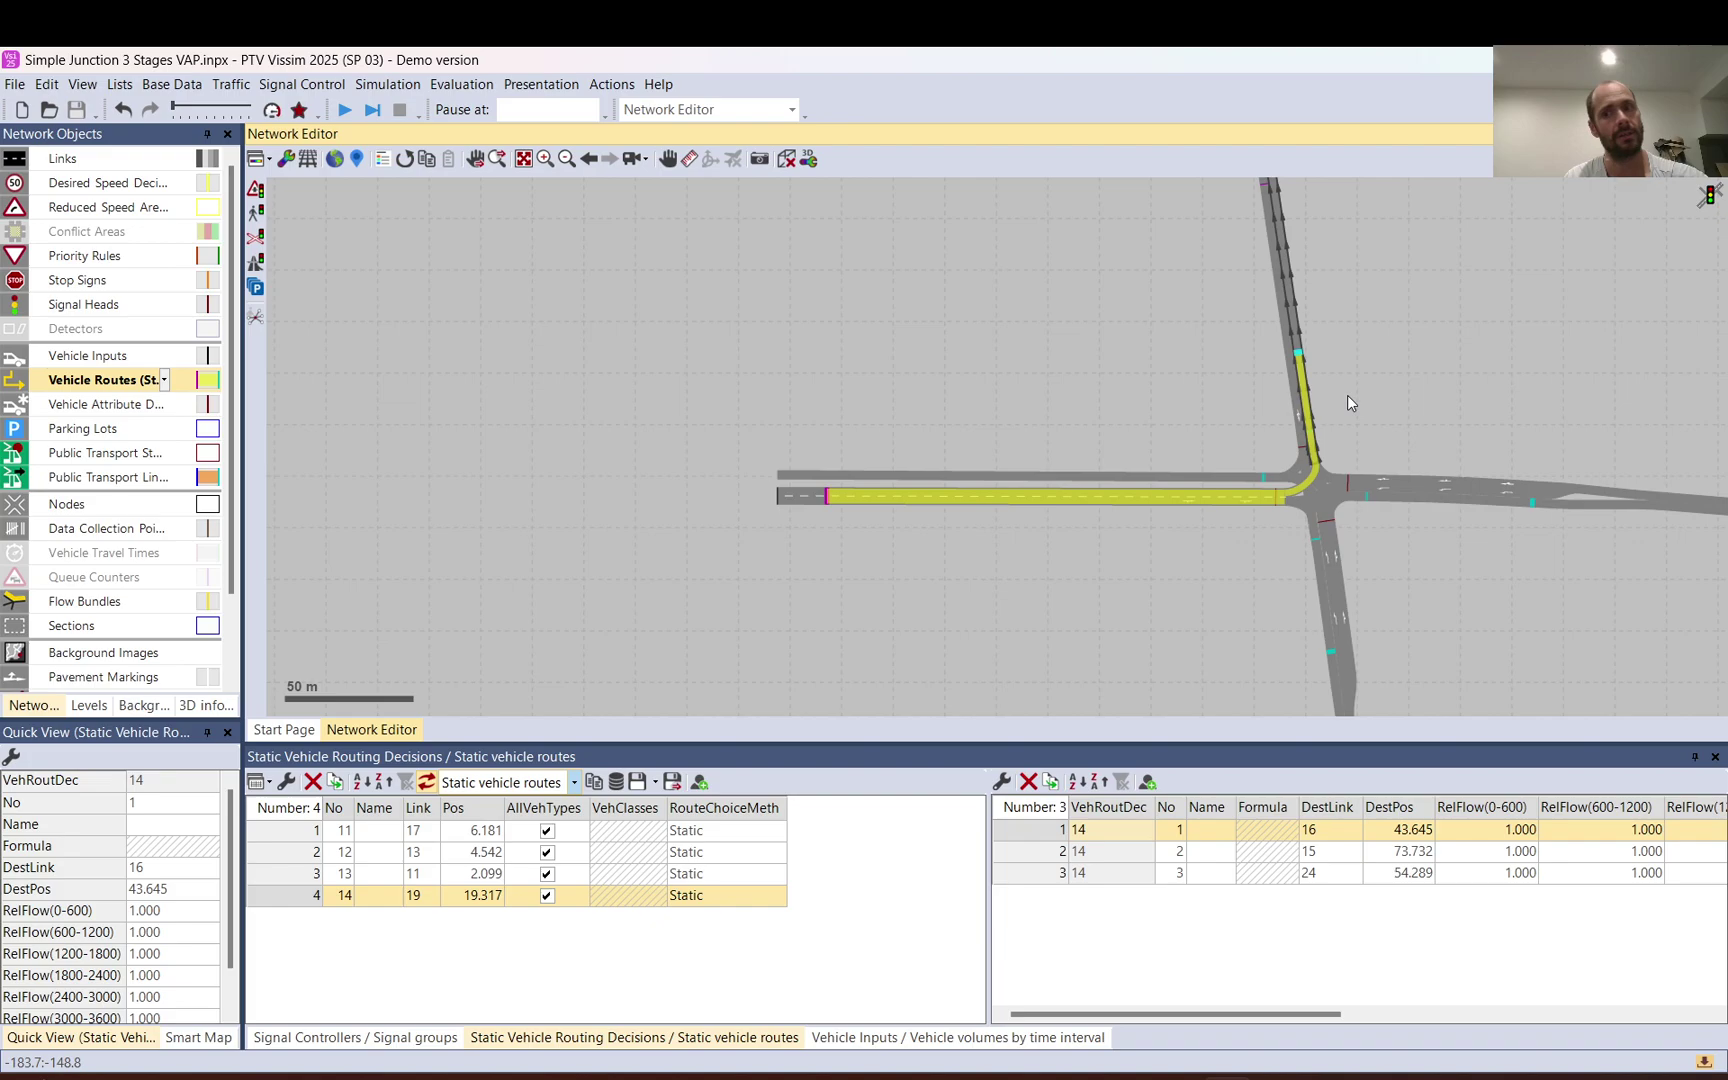
pyautogui.click(1348, 396)
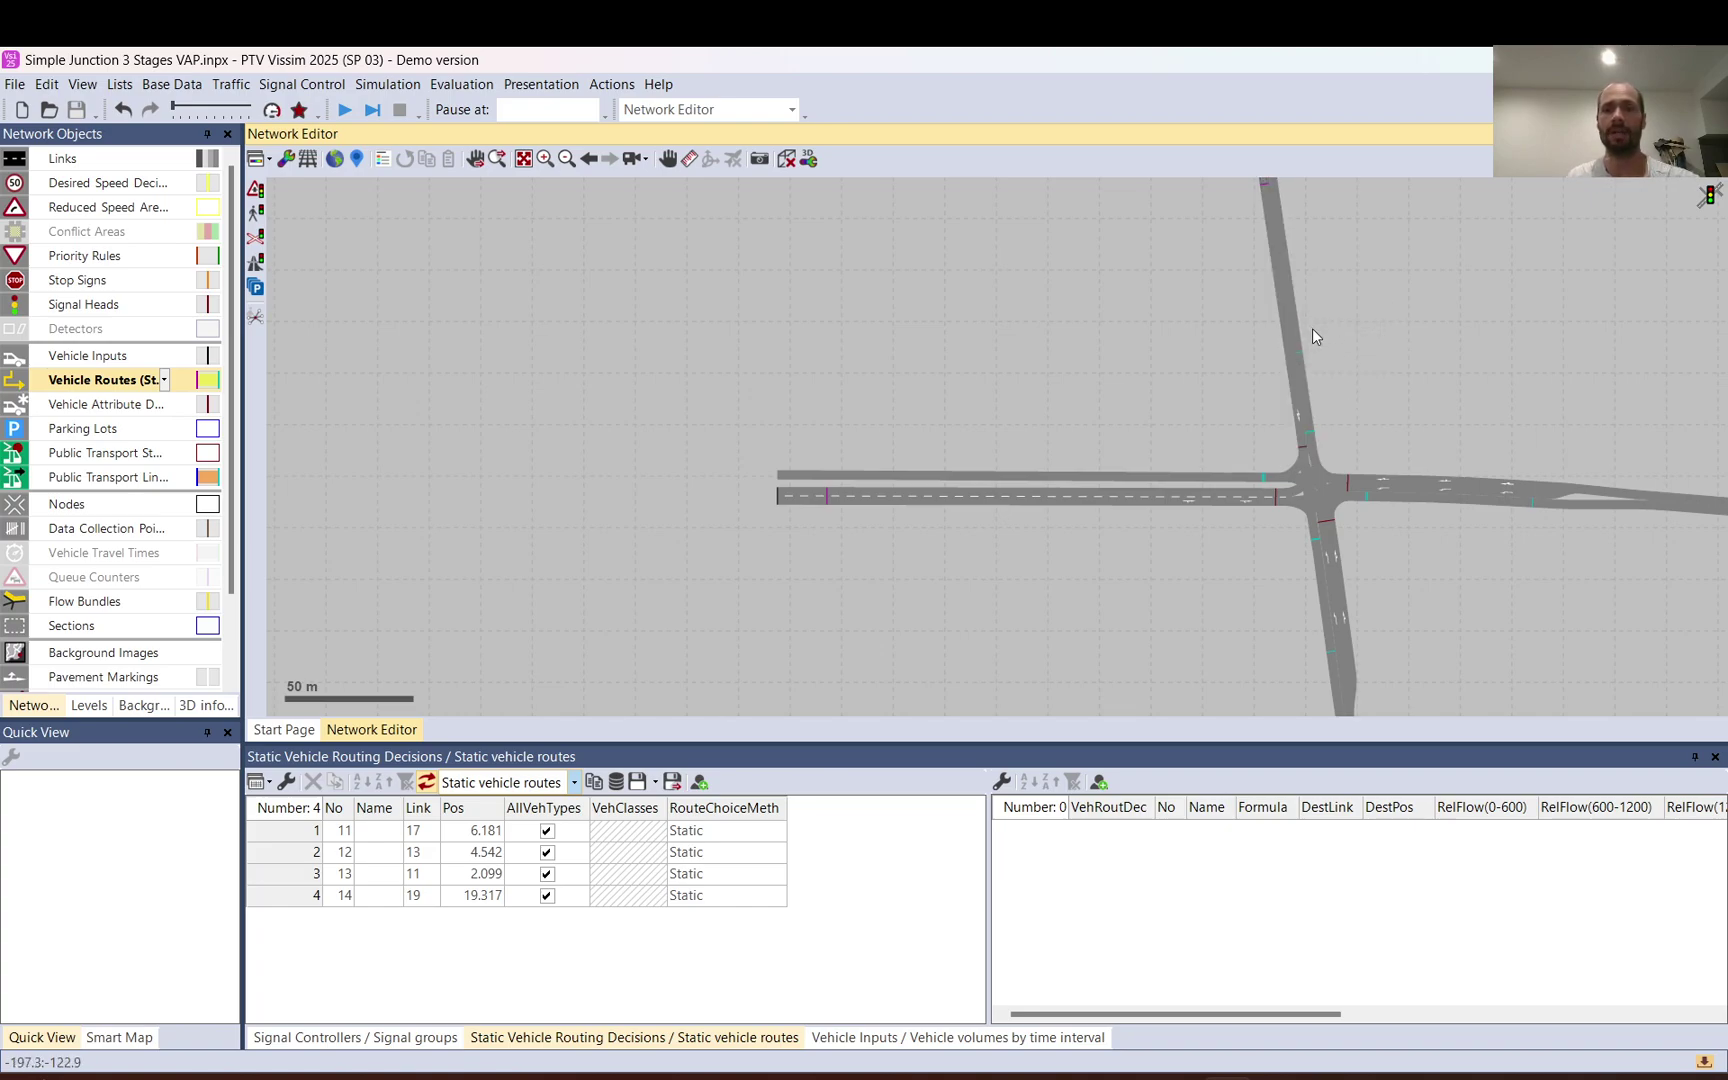
# Draw a single-lane link about 23 m long beside the northern exit road, heading away to the north-east
pyautogui.click(90, 159)
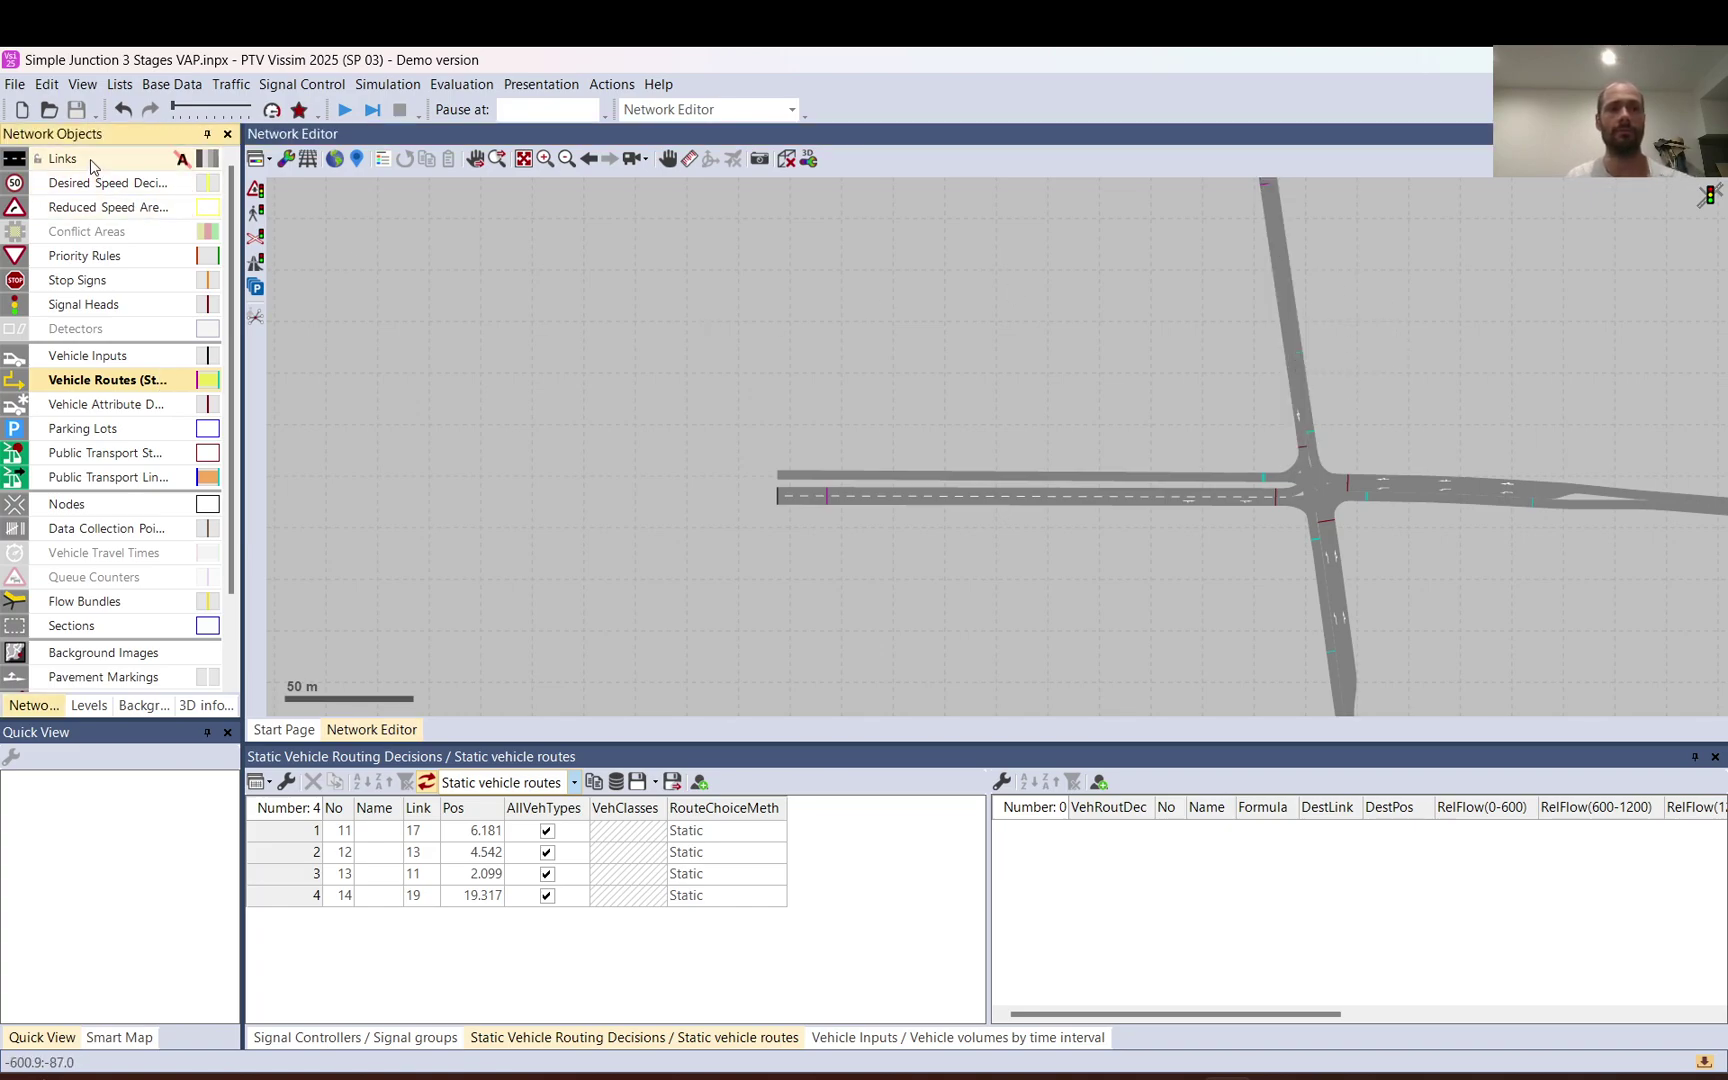
pyautogui.click(1322, 291)
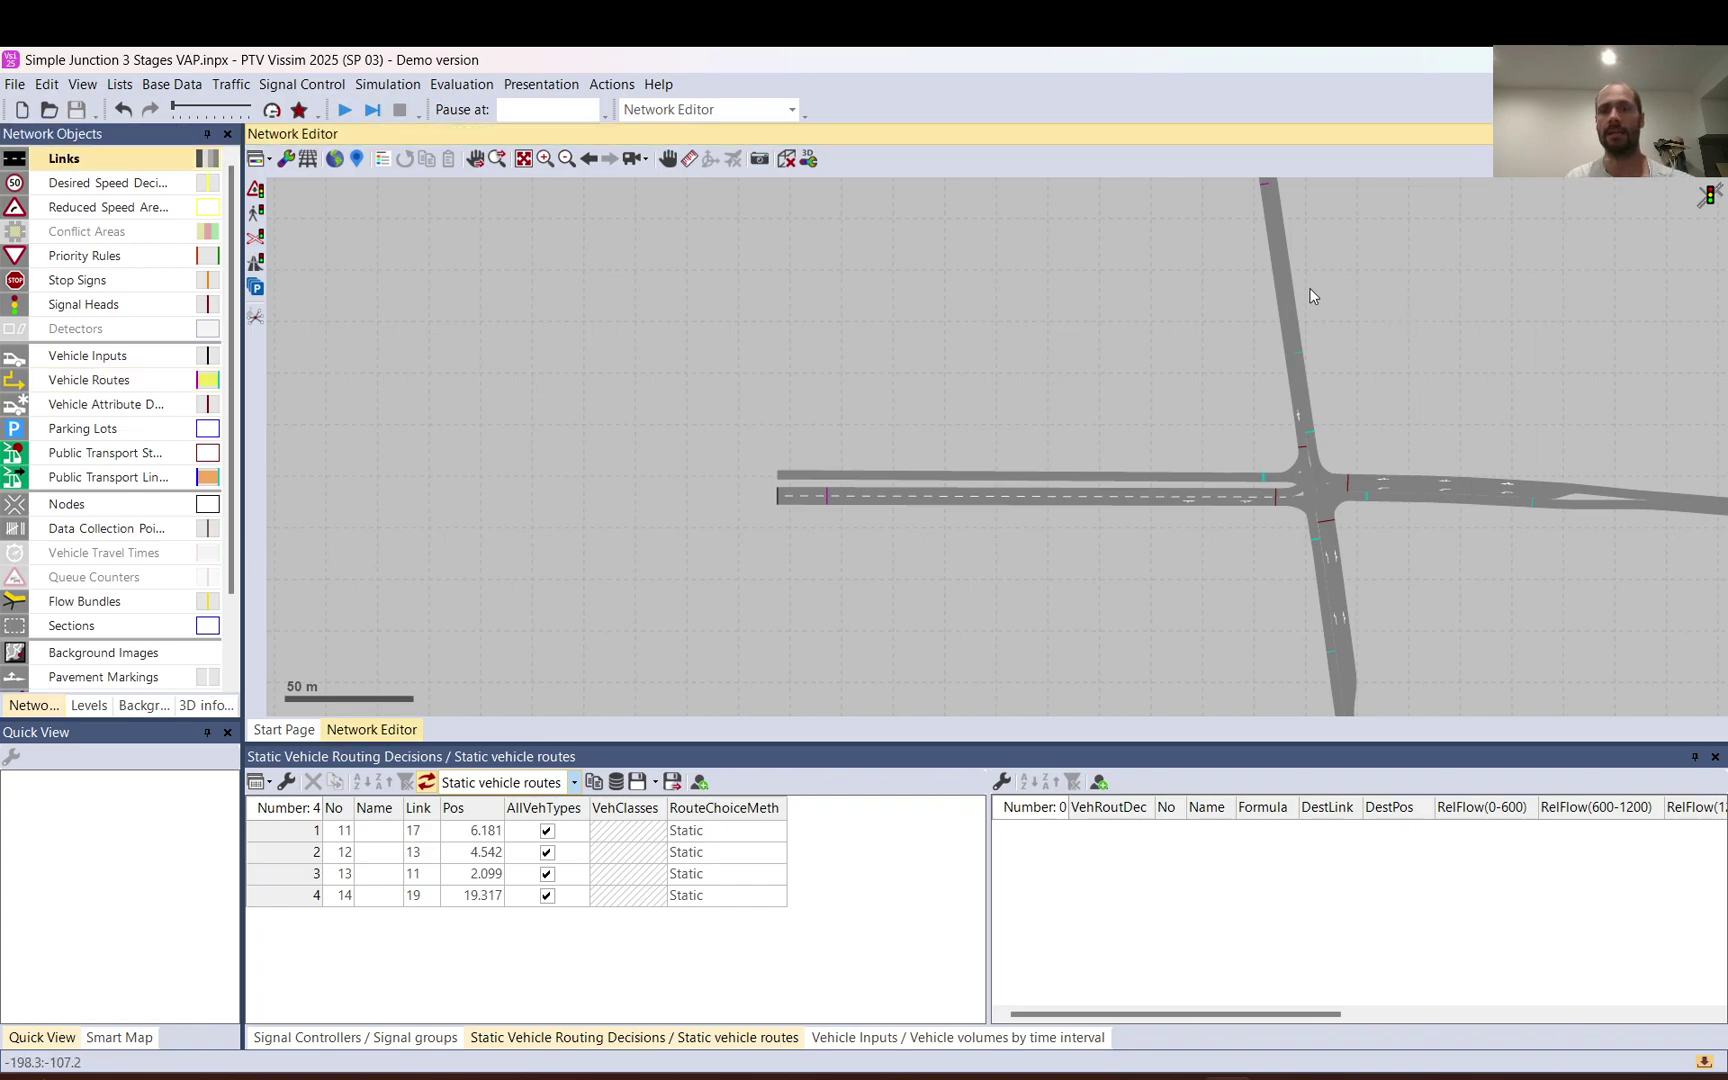
pyautogui.moveTo(1318, 318); pyautogui.dragTo(1336, 262)
pyautogui.press('Return')
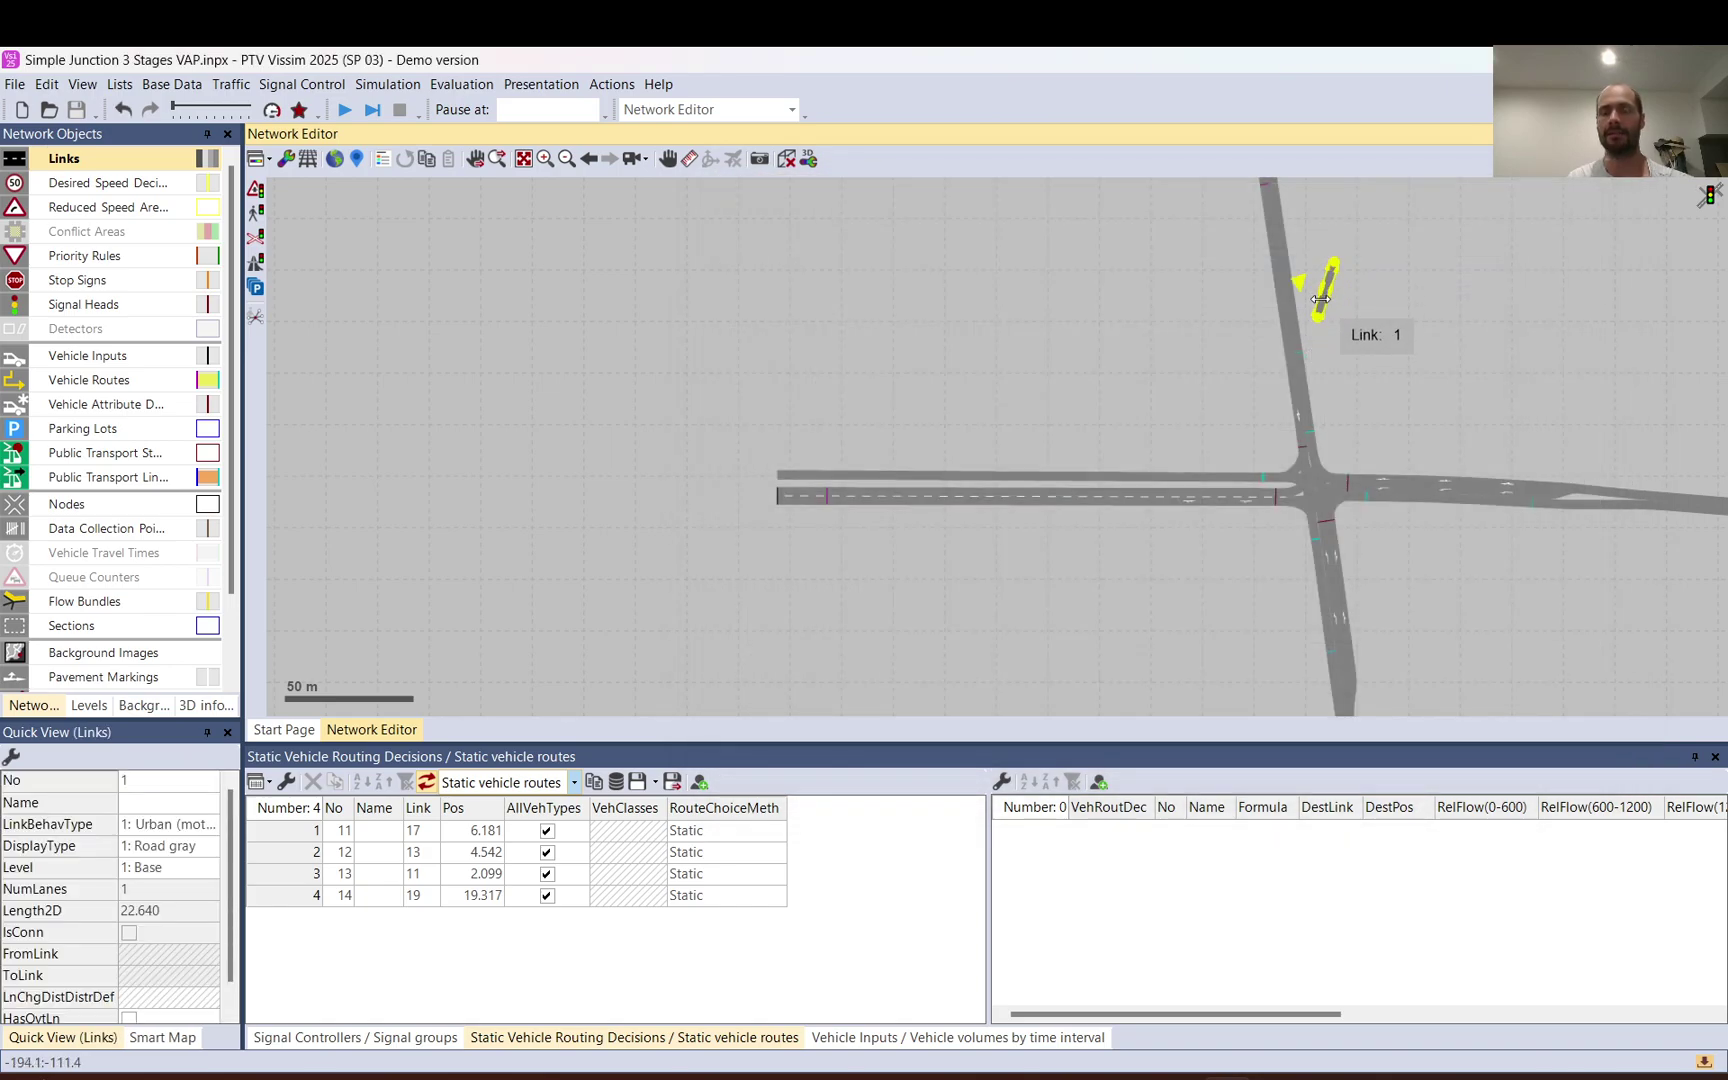
# Connect link 16 at about 52 m to the start of the new side link, positioning that link clear of the northern exit road
pyautogui.scroll(3, 1320, 298)
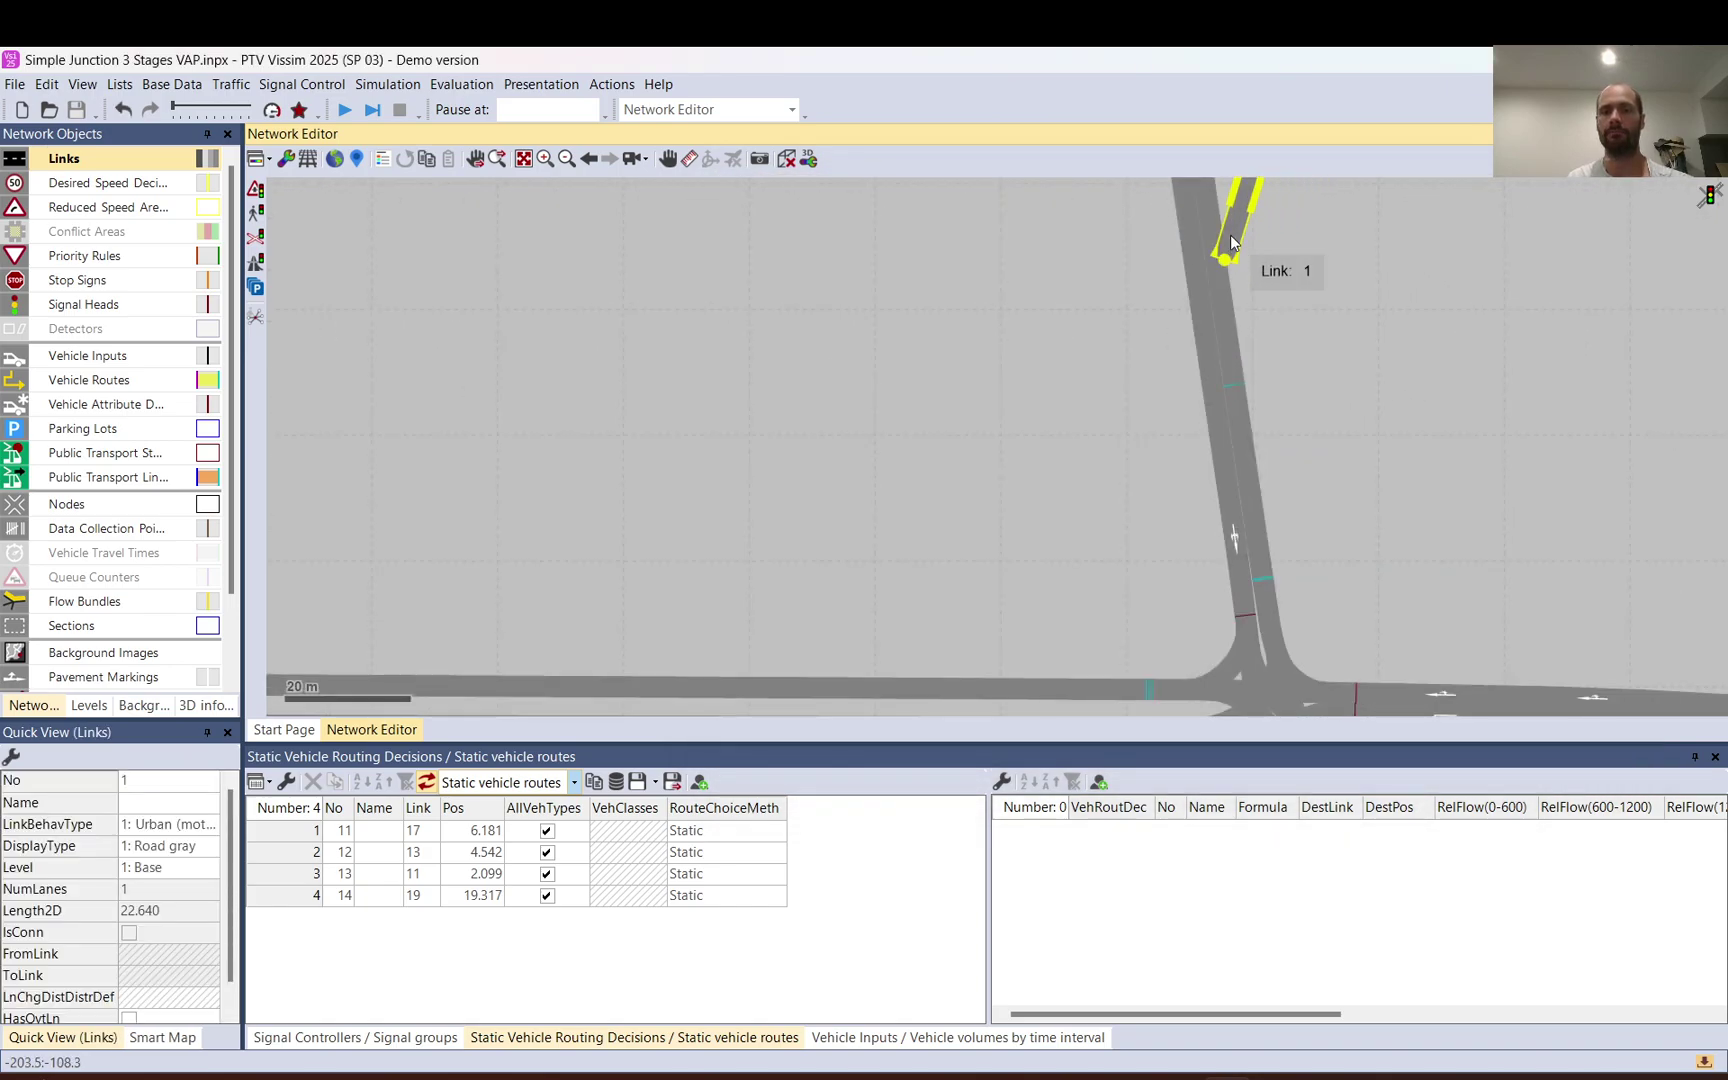
pyautogui.moveTo(1232, 243); pyautogui.dragTo(1249, 248)
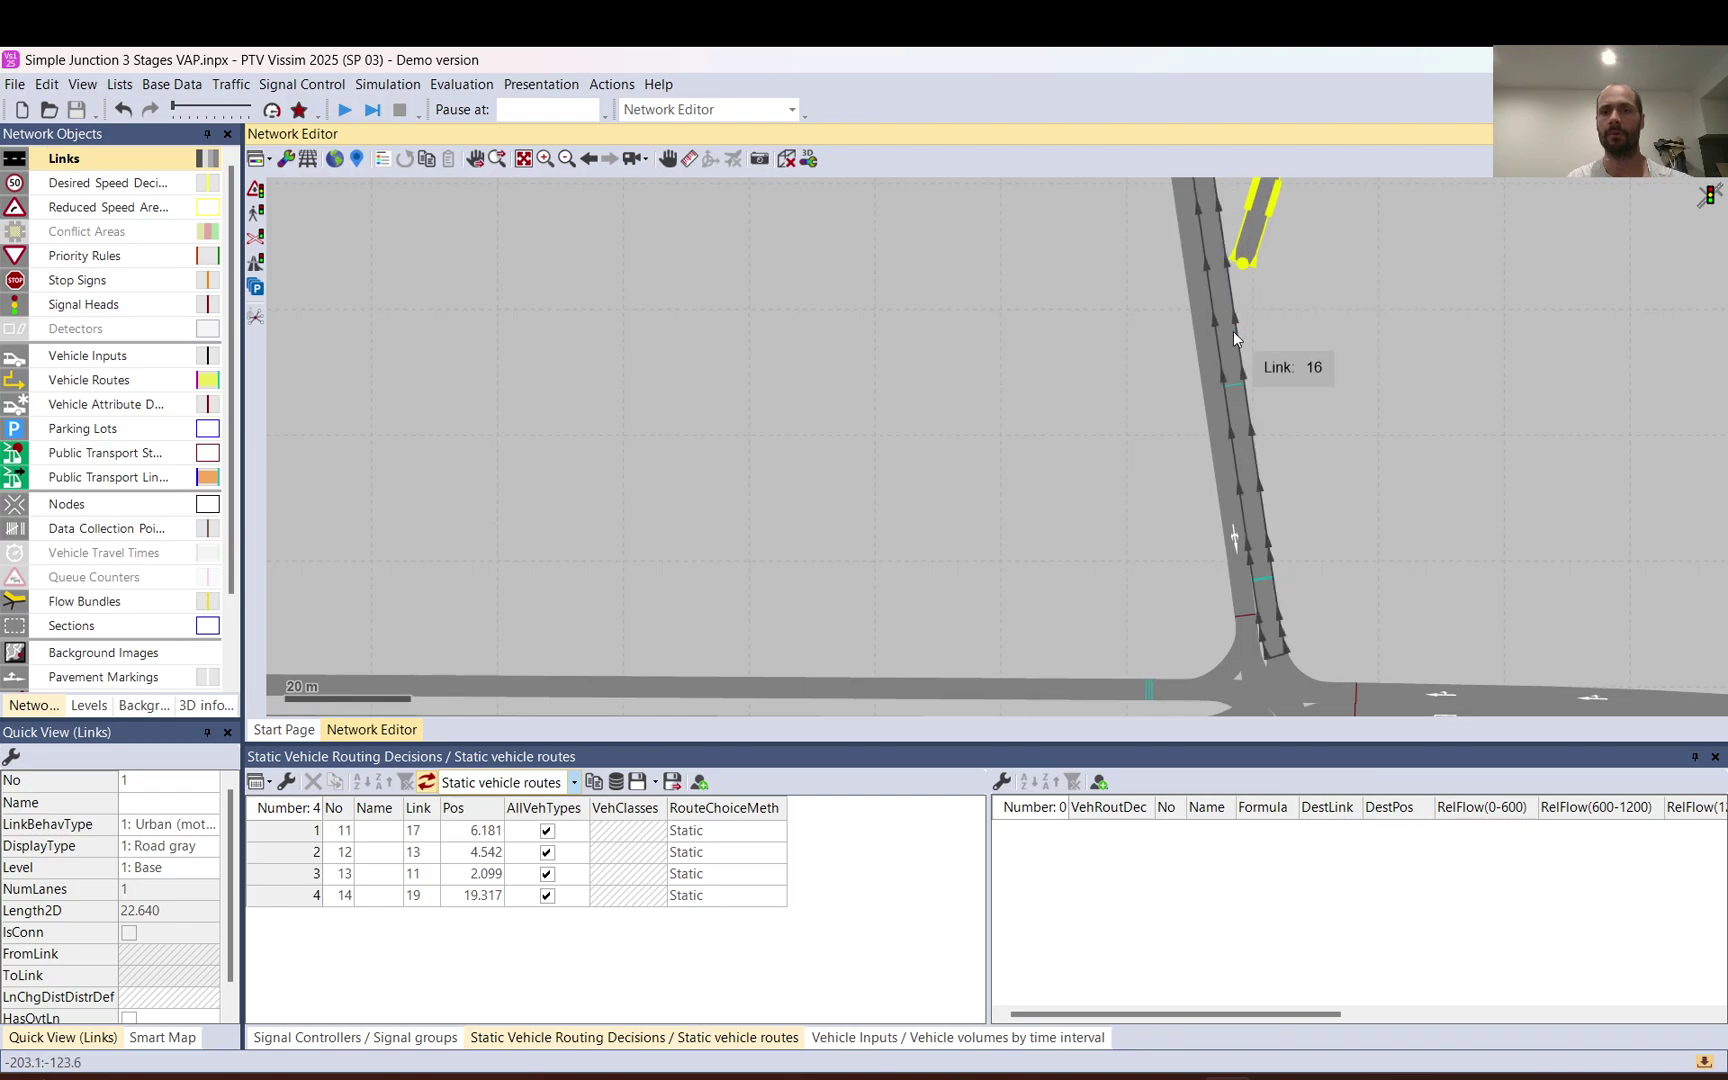
pyautogui.moveTo(1229, 333); pyautogui.dragTo(1245, 268)
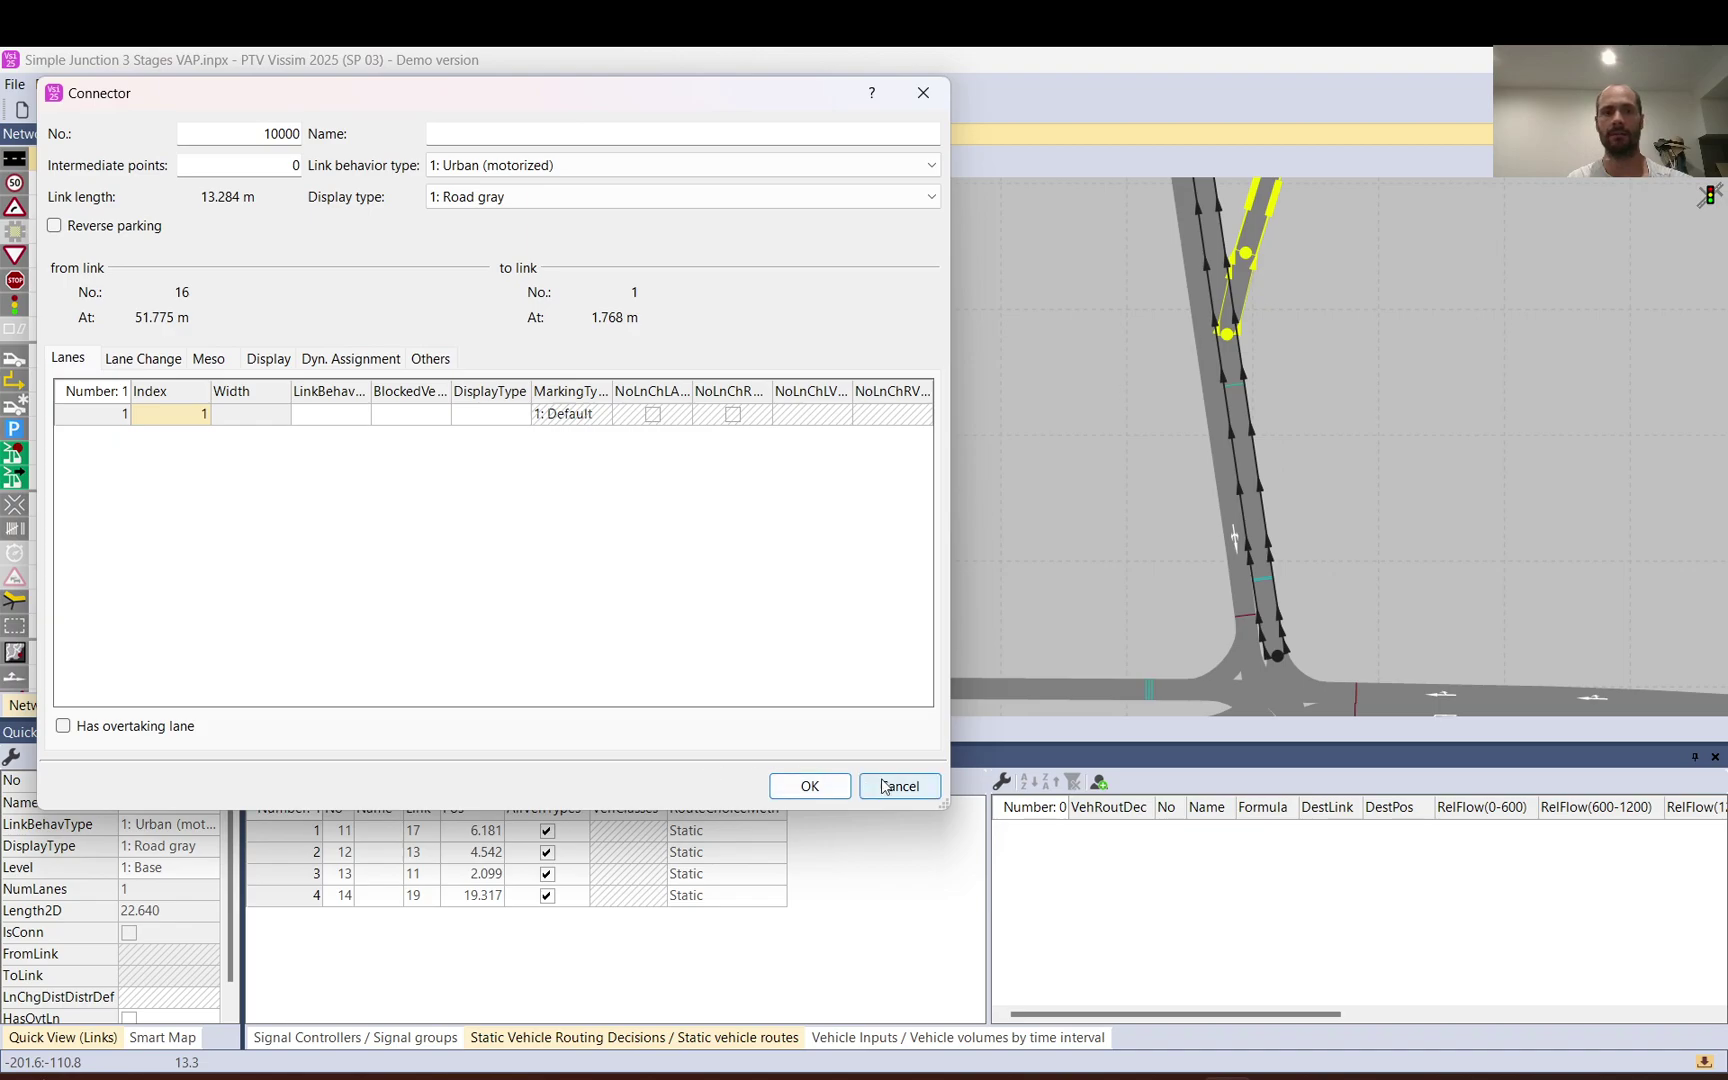
pyautogui.click(810, 785)
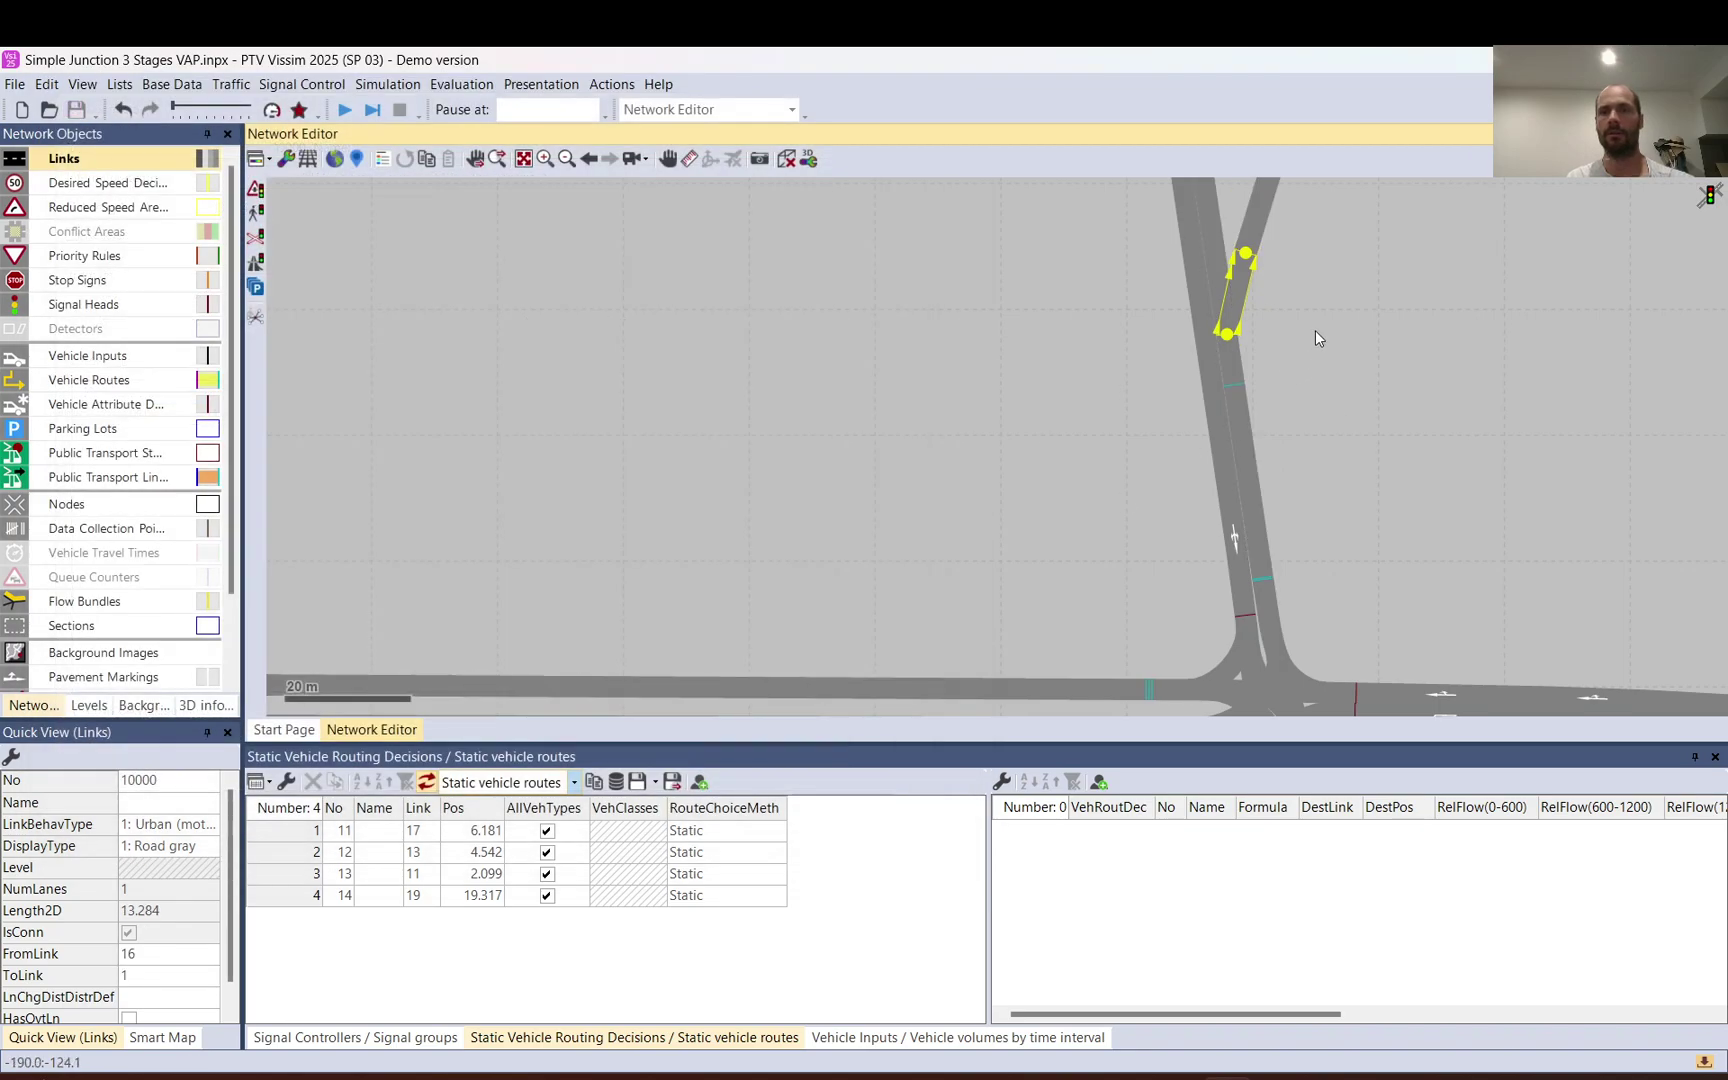
pyautogui.click(1262, 239)
pyautogui.moveTo(1265, 245)
pyautogui.mouseDown()
pyautogui.moveTo(1300, 258)
pyautogui.moveTo(1285, 275)
pyautogui.mouseUp()
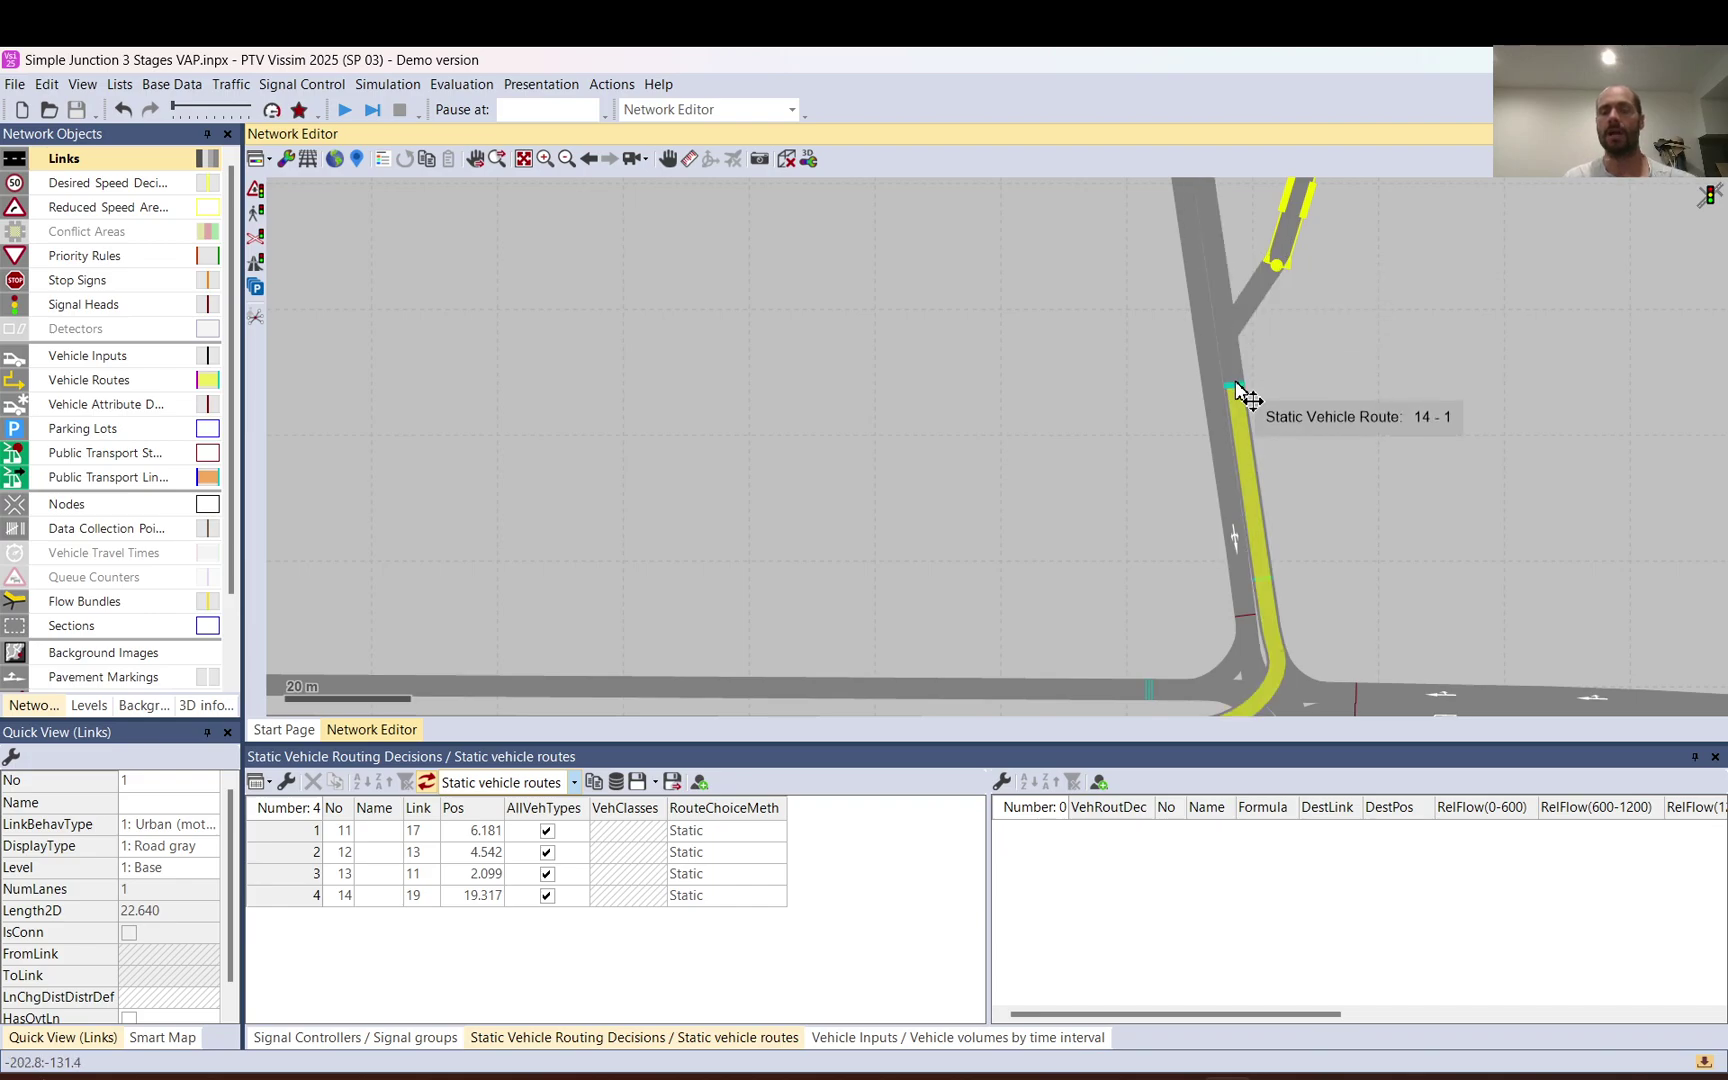
# Move the destination of route 14-1 on link 16 back before the side-road connector, to about 26 m, and clear the selection
pyautogui.scroll(-3, 1237, 386)
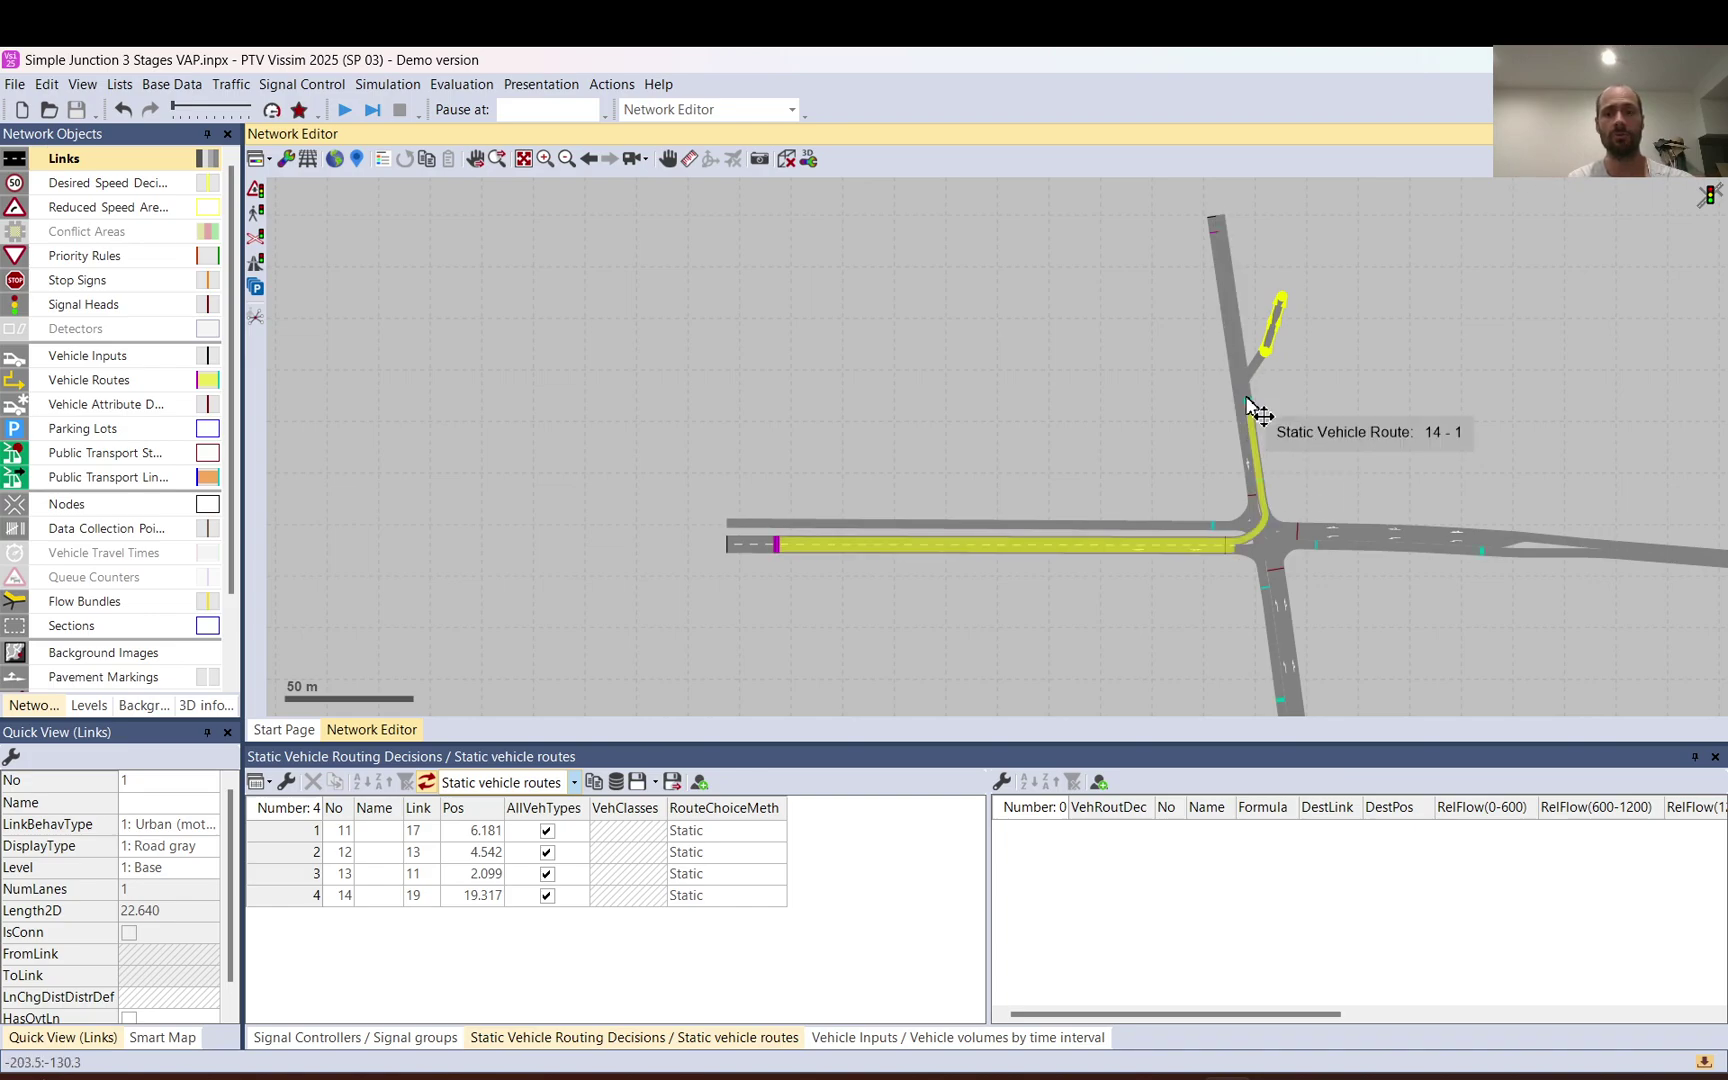
pyautogui.click(1250, 406)
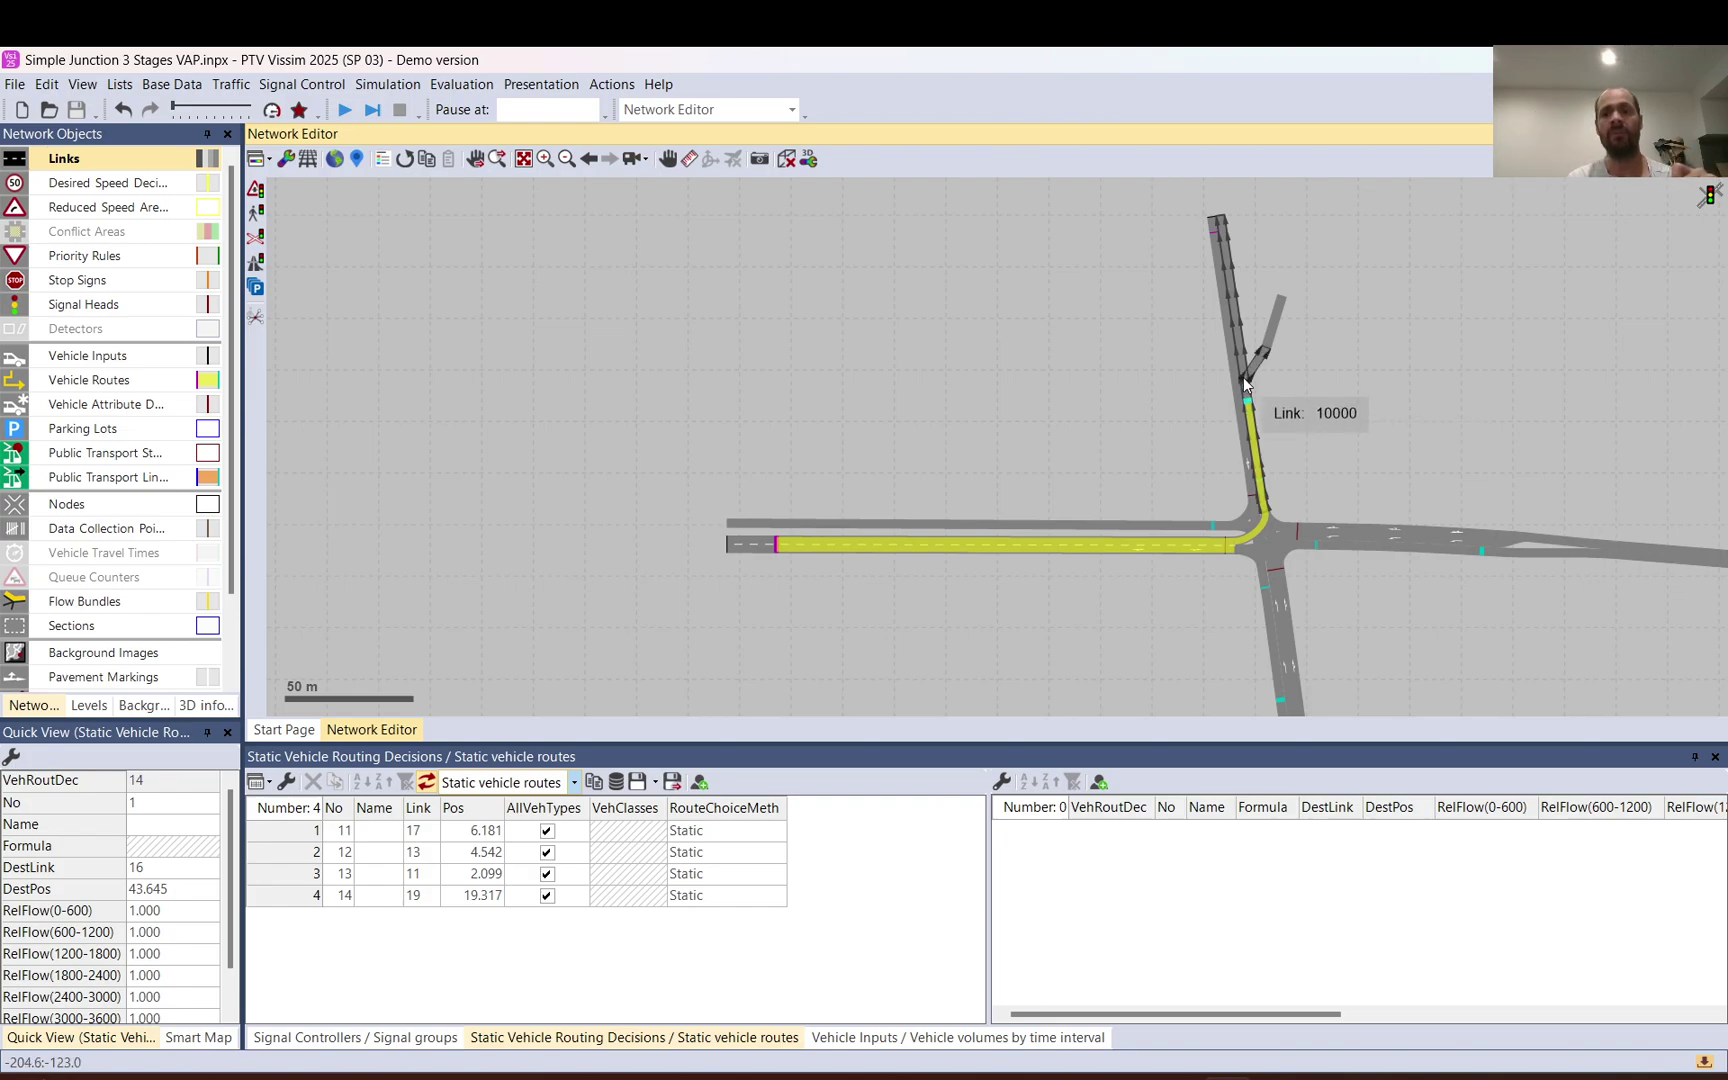
pyautogui.scroll(3, 1243, 377)
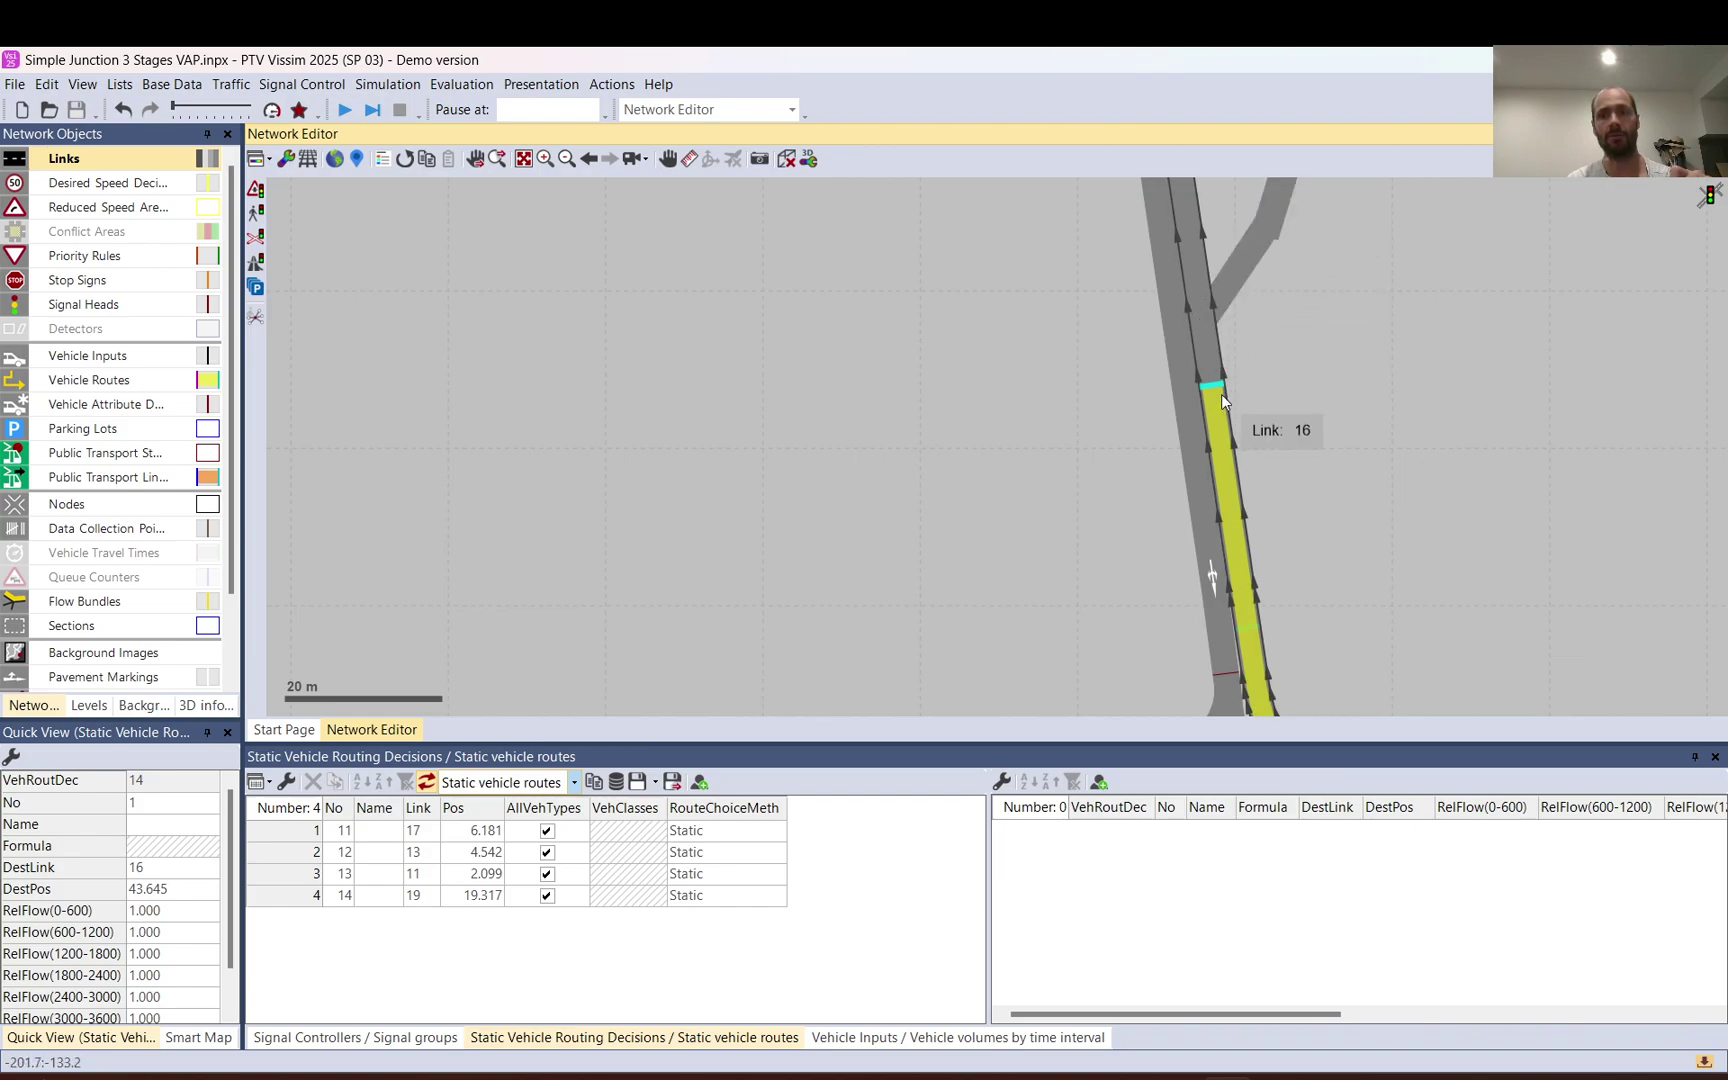
pyautogui.scroll(-3, 1212, 396)
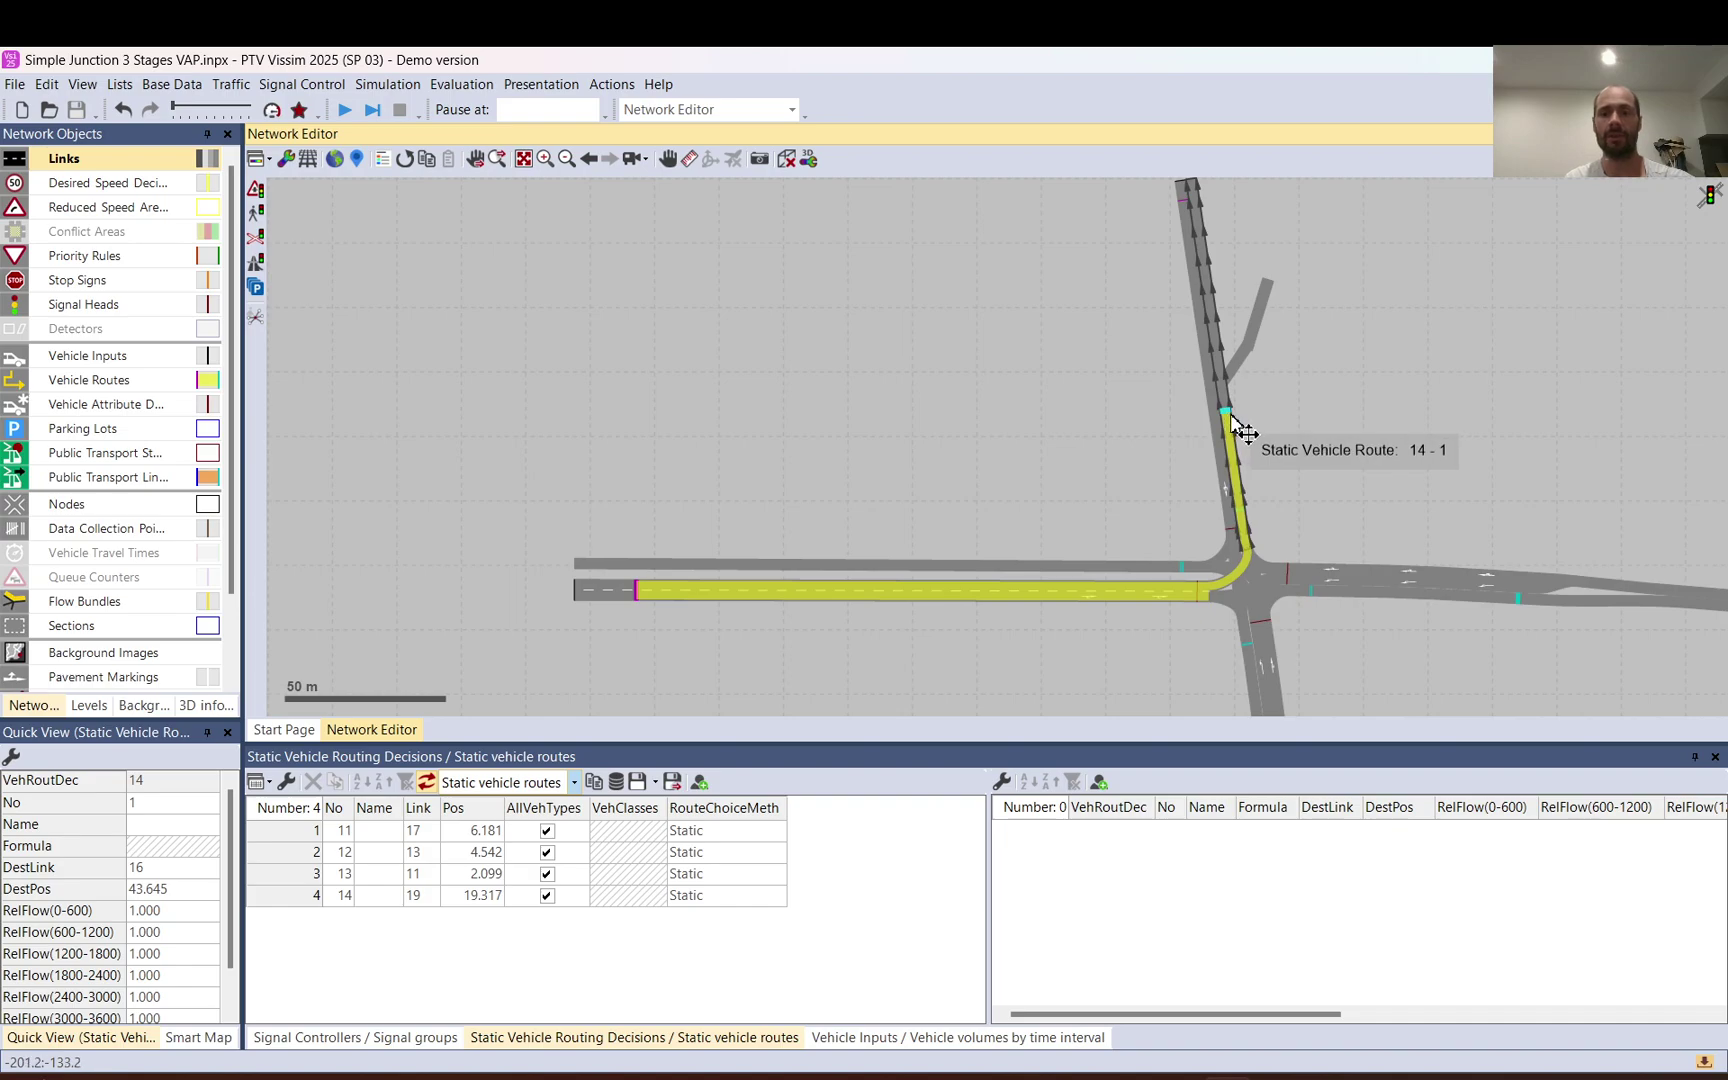
pyautogui.moveTo(1243, 428); pyautogui.dragTo(1236, 468)
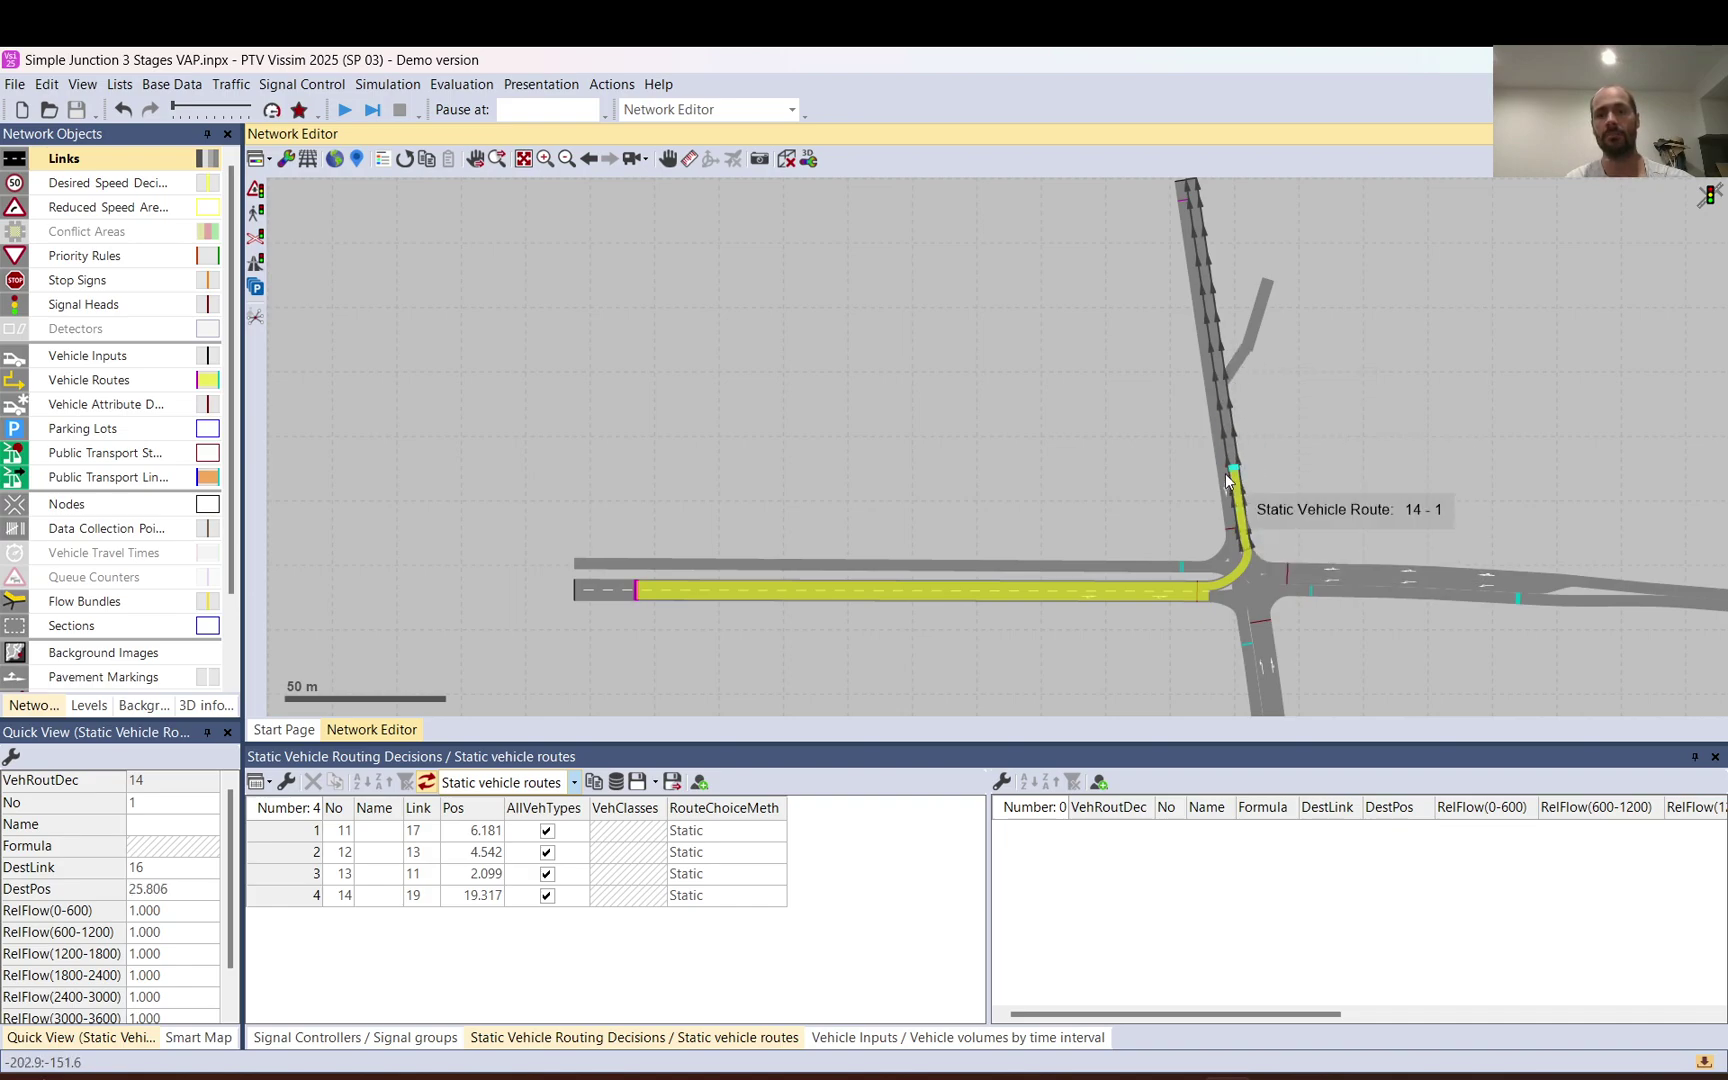
pyautogui.click(1246, 520)
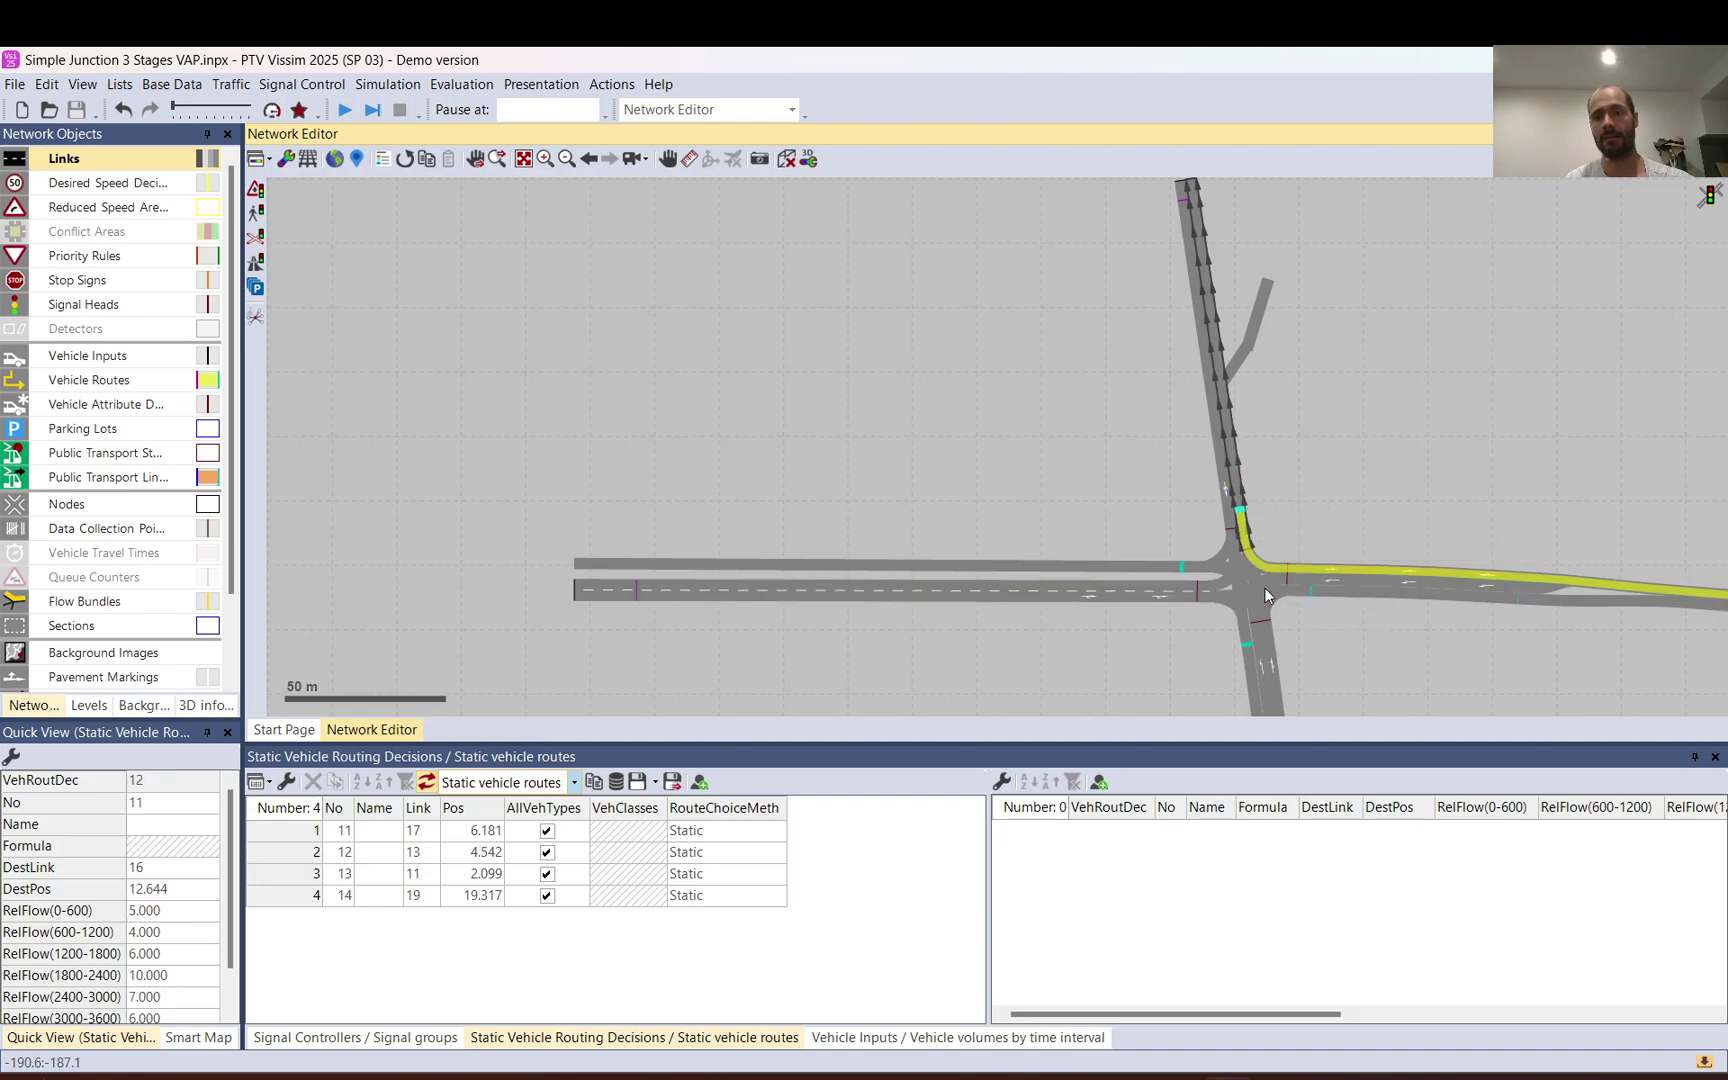
pyautogui.click(1264, 466)
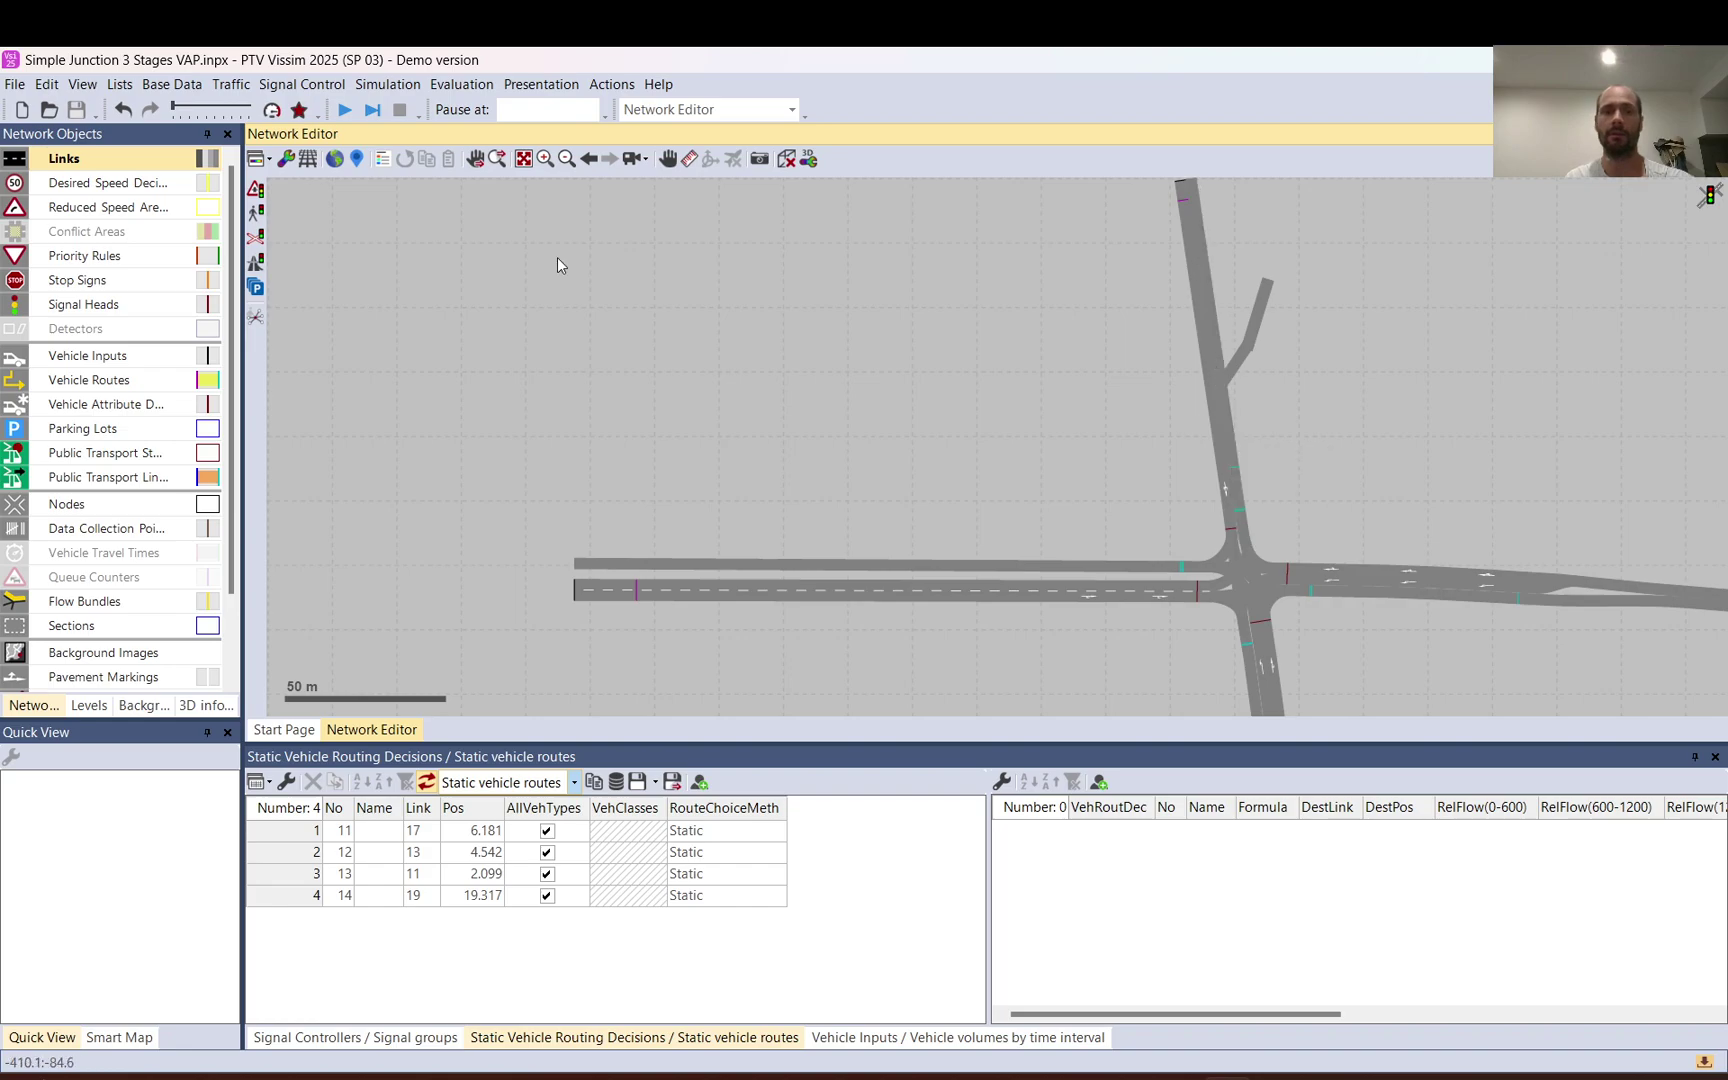
# Add a static routing decision on link 16 at about 37 m with routes to link 16 at about 92 m and link 1 at about 17 m
pyautogui.click(72, 379)
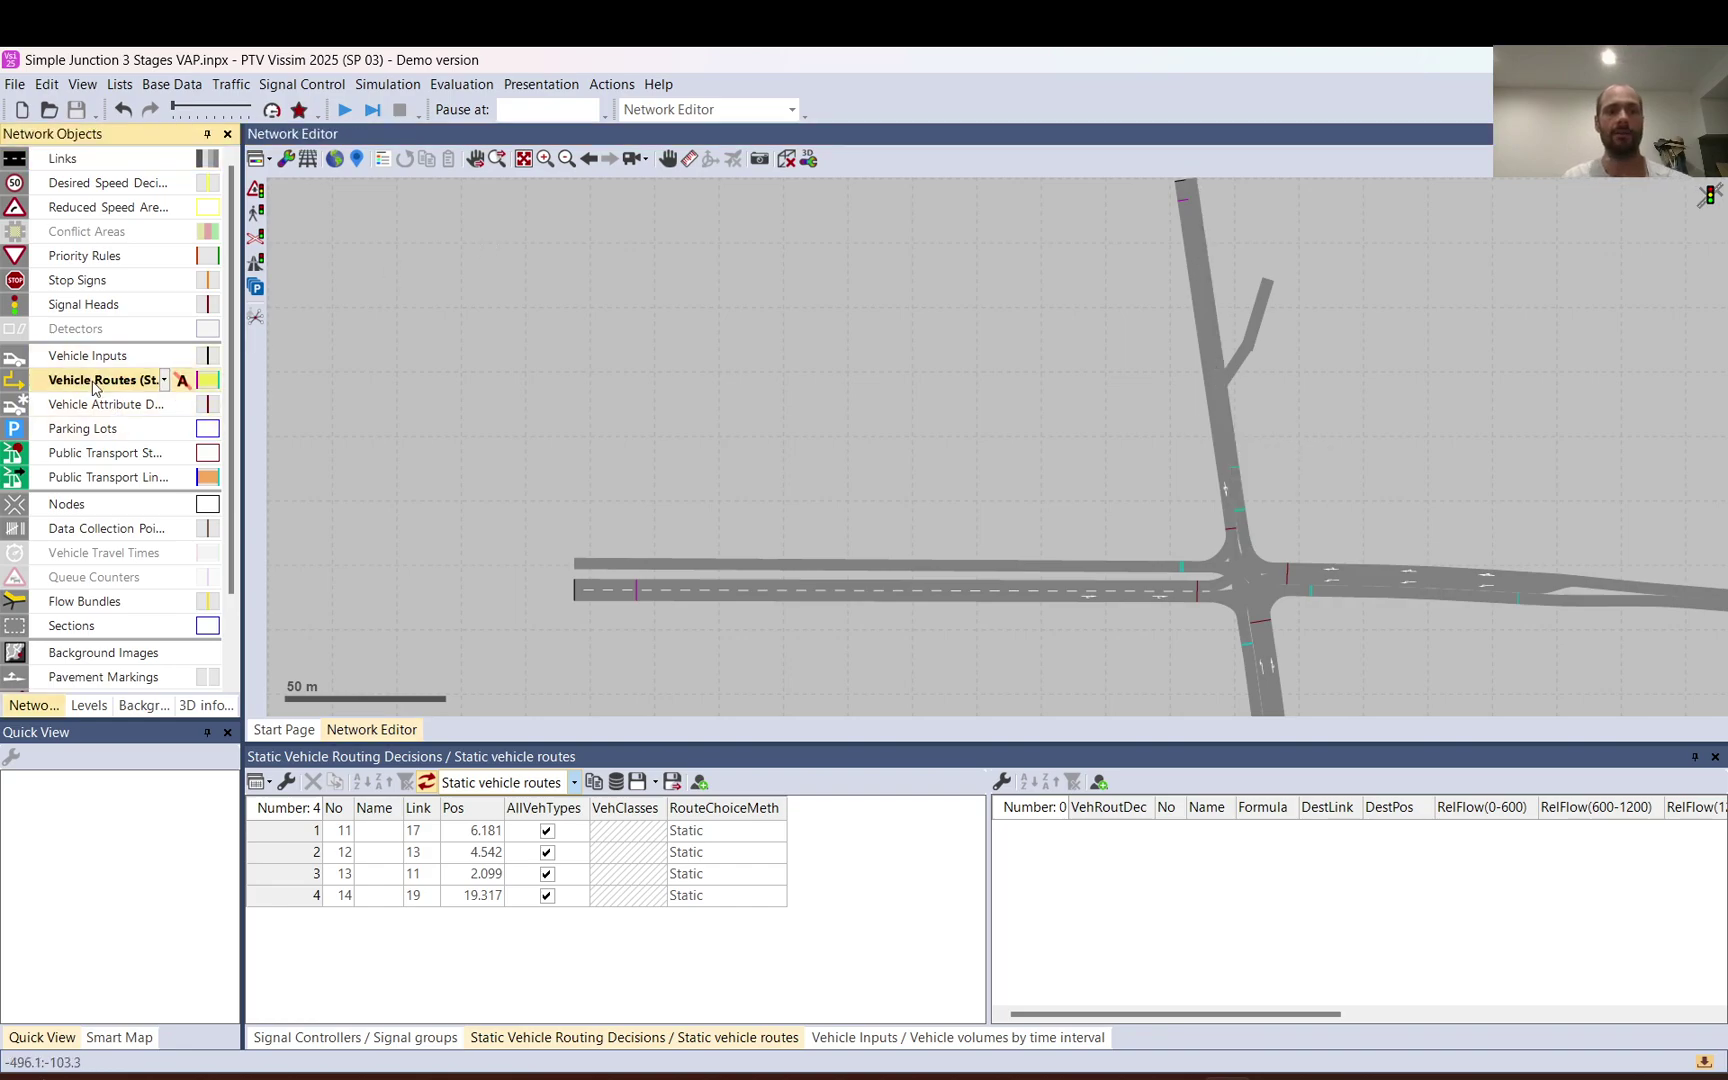
pyautogui.rightClick(1228, 432)
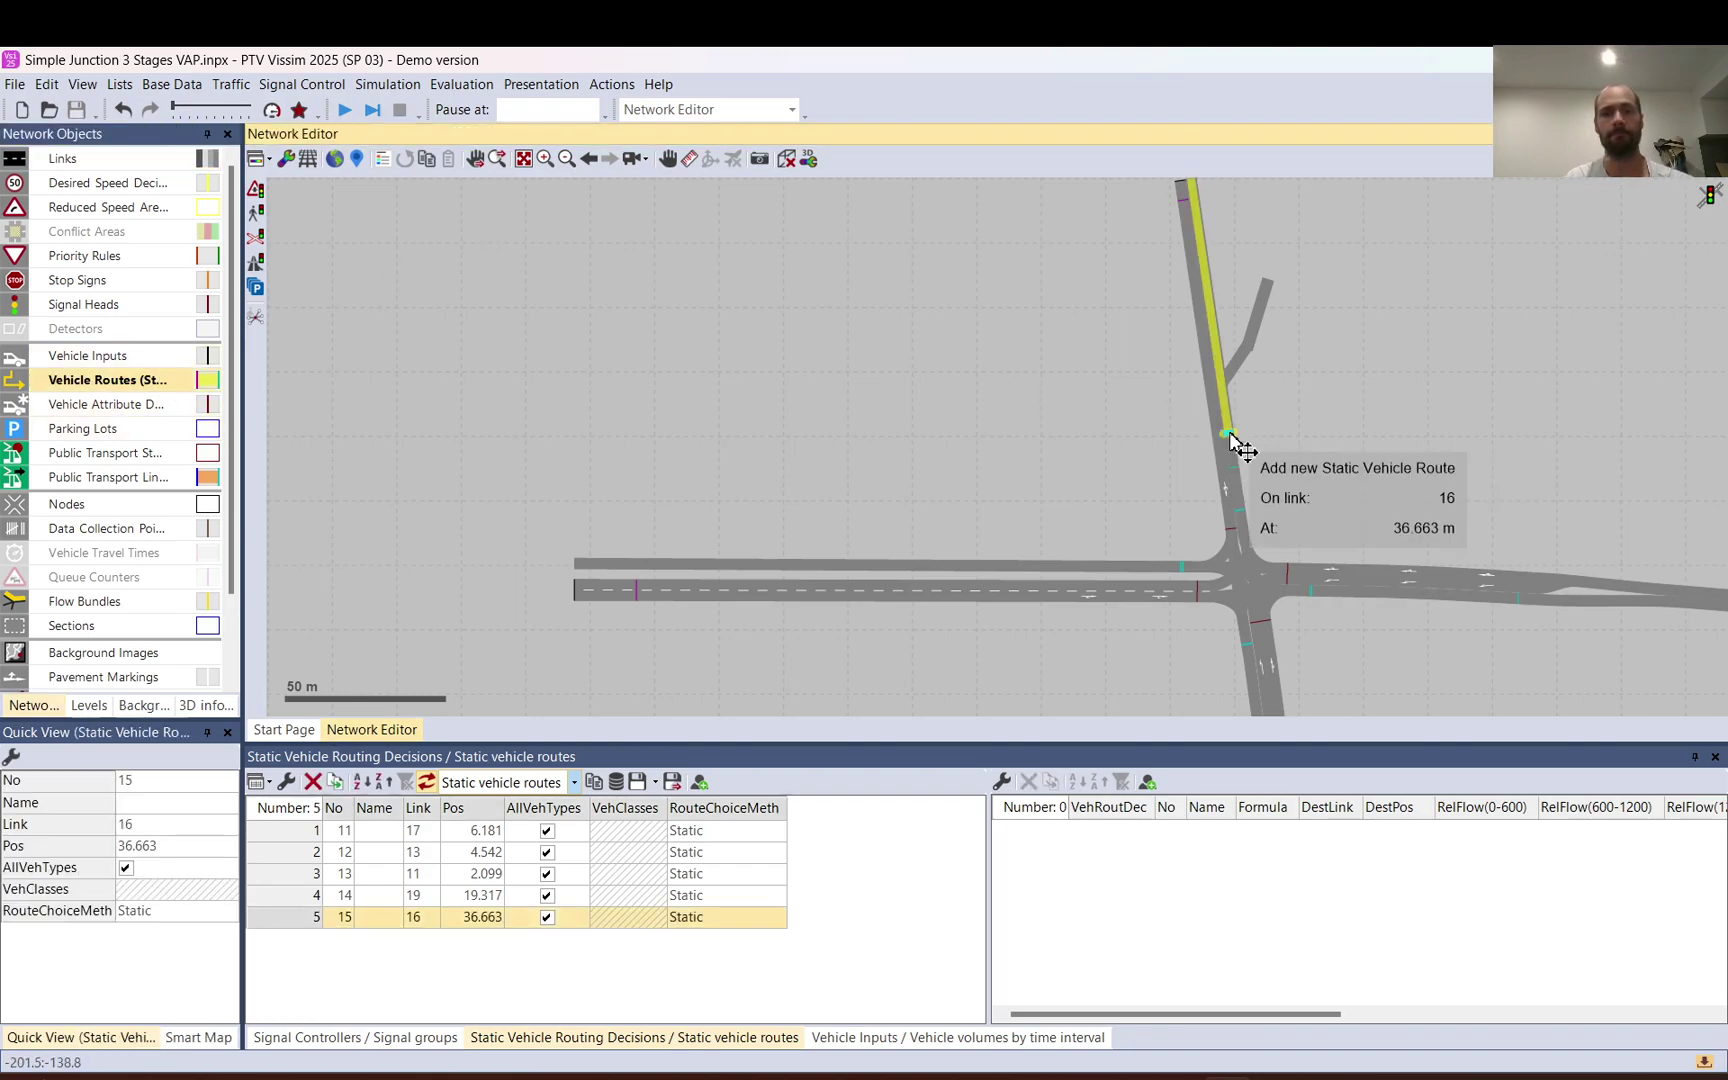
pyautogui.click(1207, 260)
pyautogui.click(1264, 298)
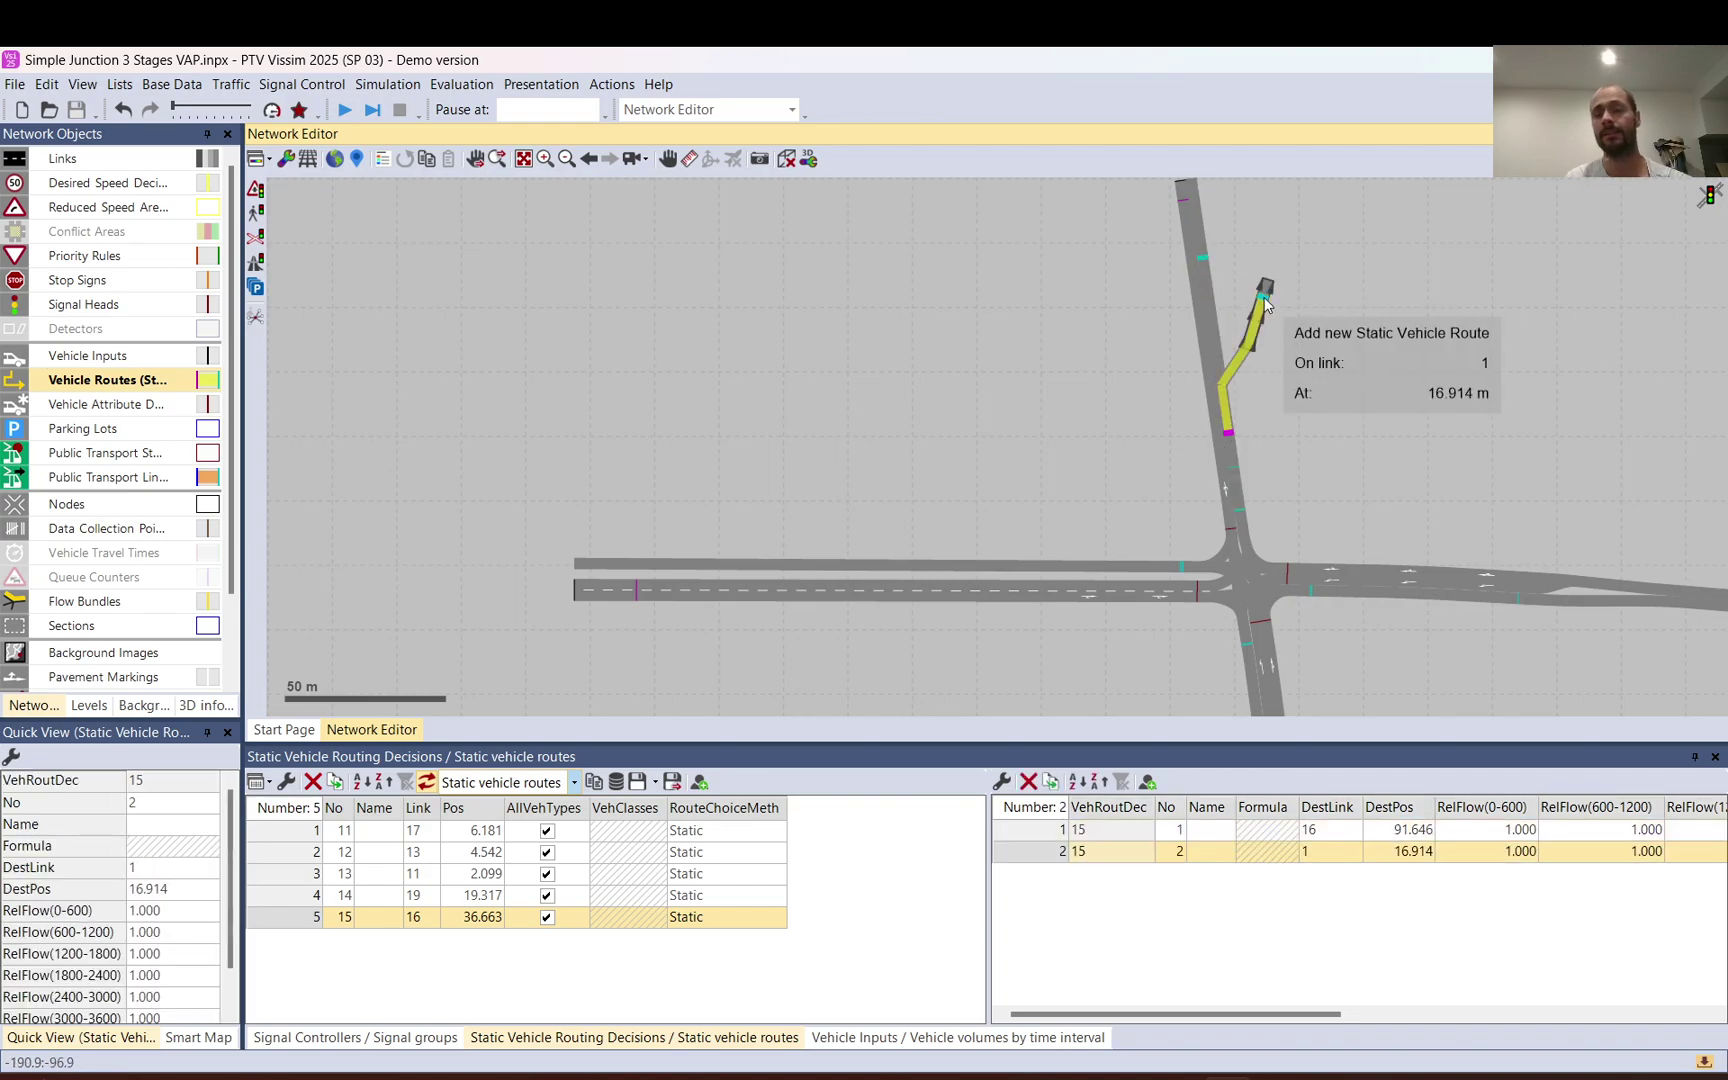
# Move routing decision 15 on link 16 farther past the end of route 14-1, to about 41 m
pyautogui.scroll(1, 1235, 460)
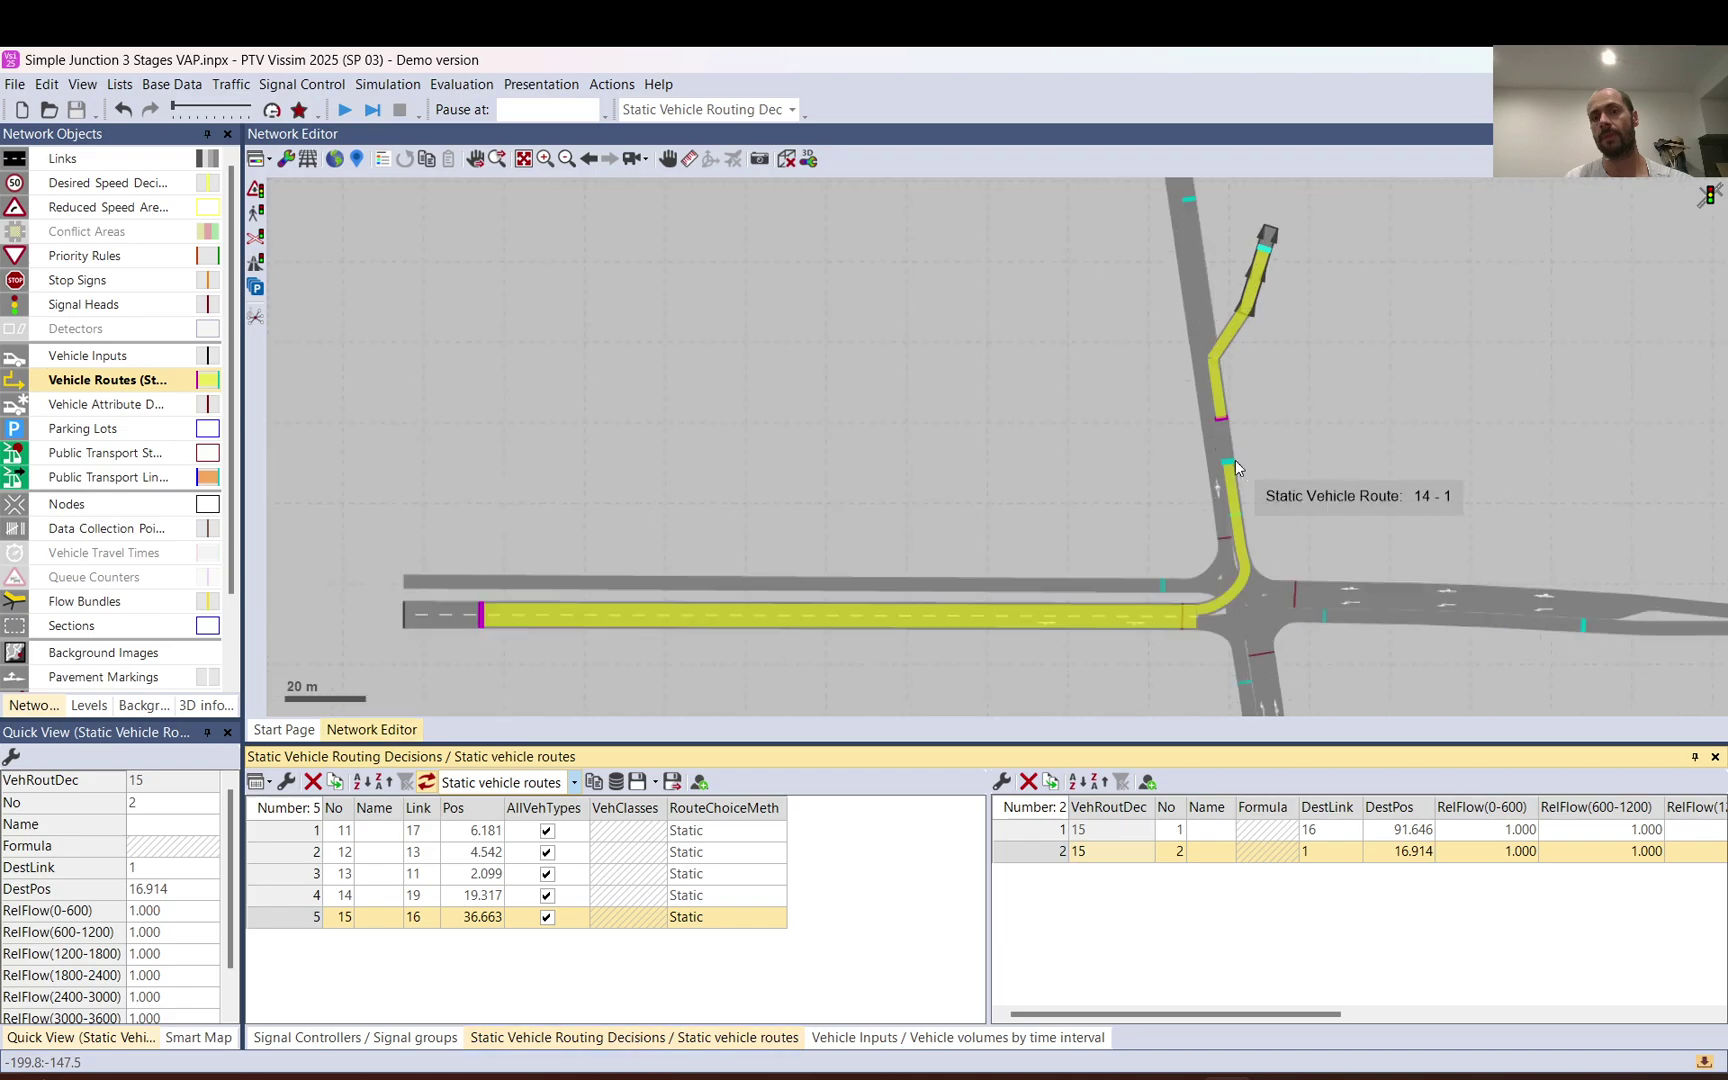
pyautogui.scroll(1, 1235, 460)
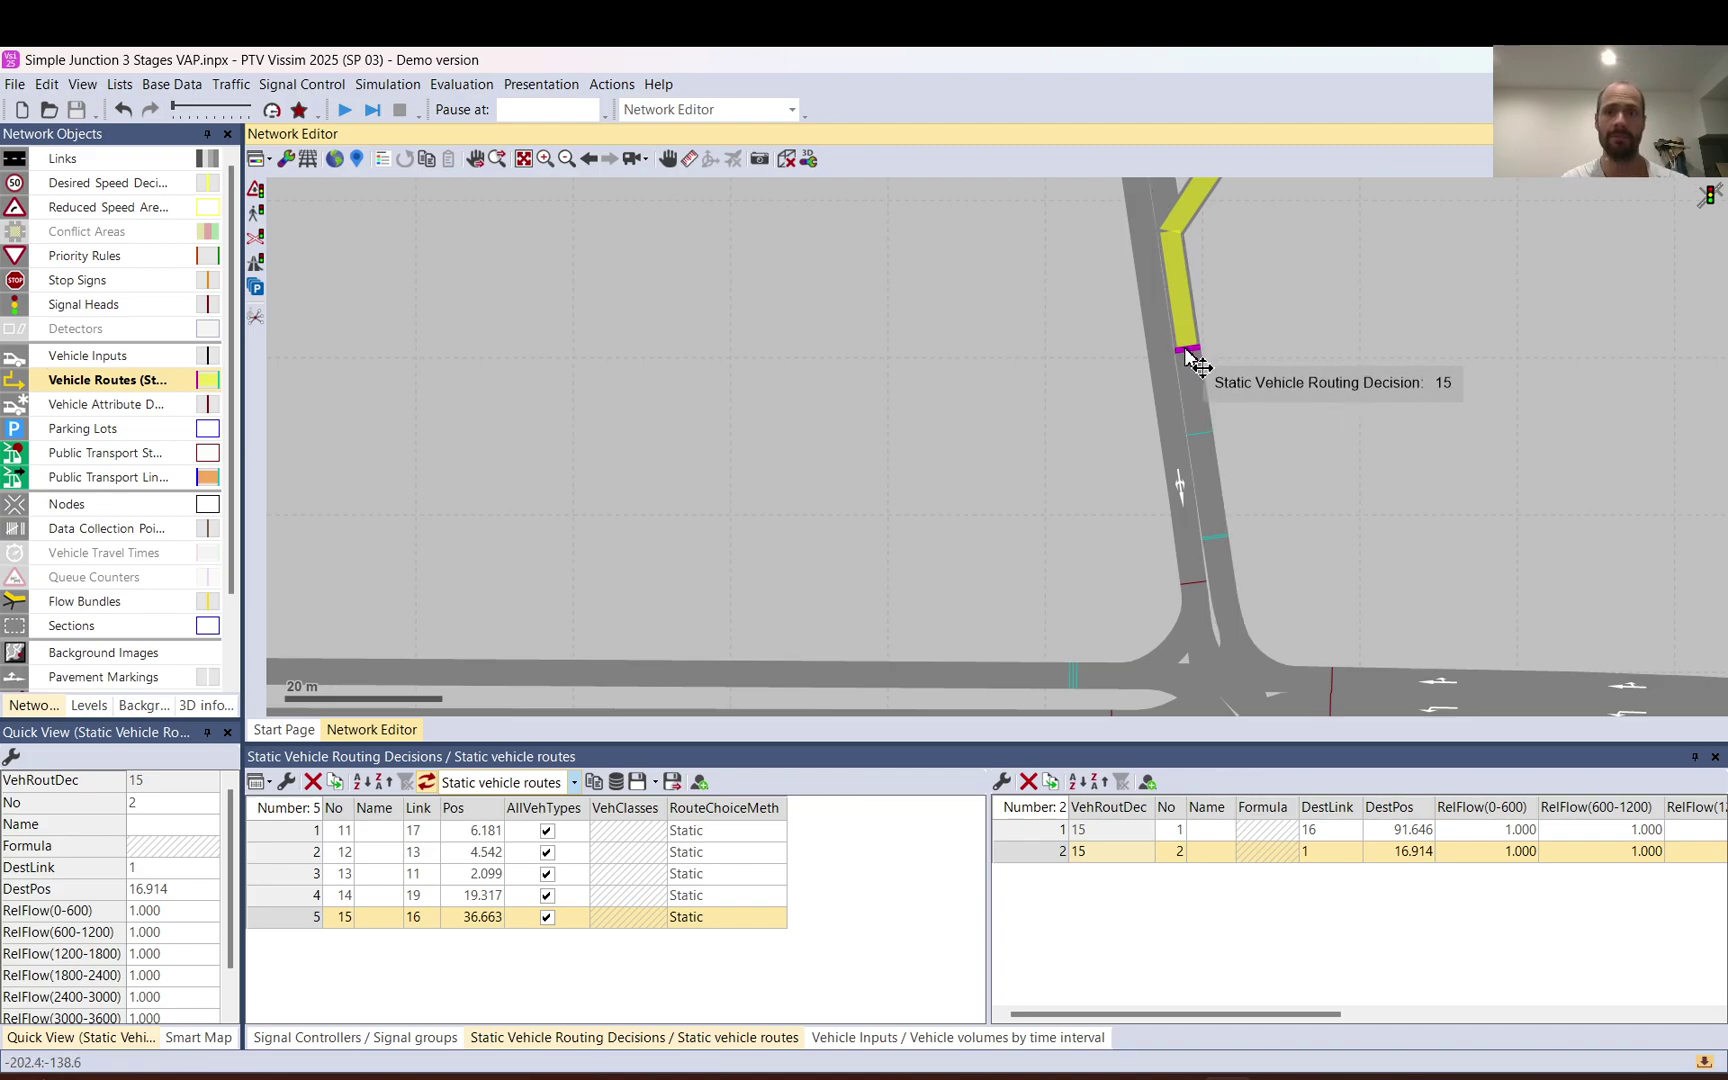
pyautogui.scroll(-3, 1191, 355)
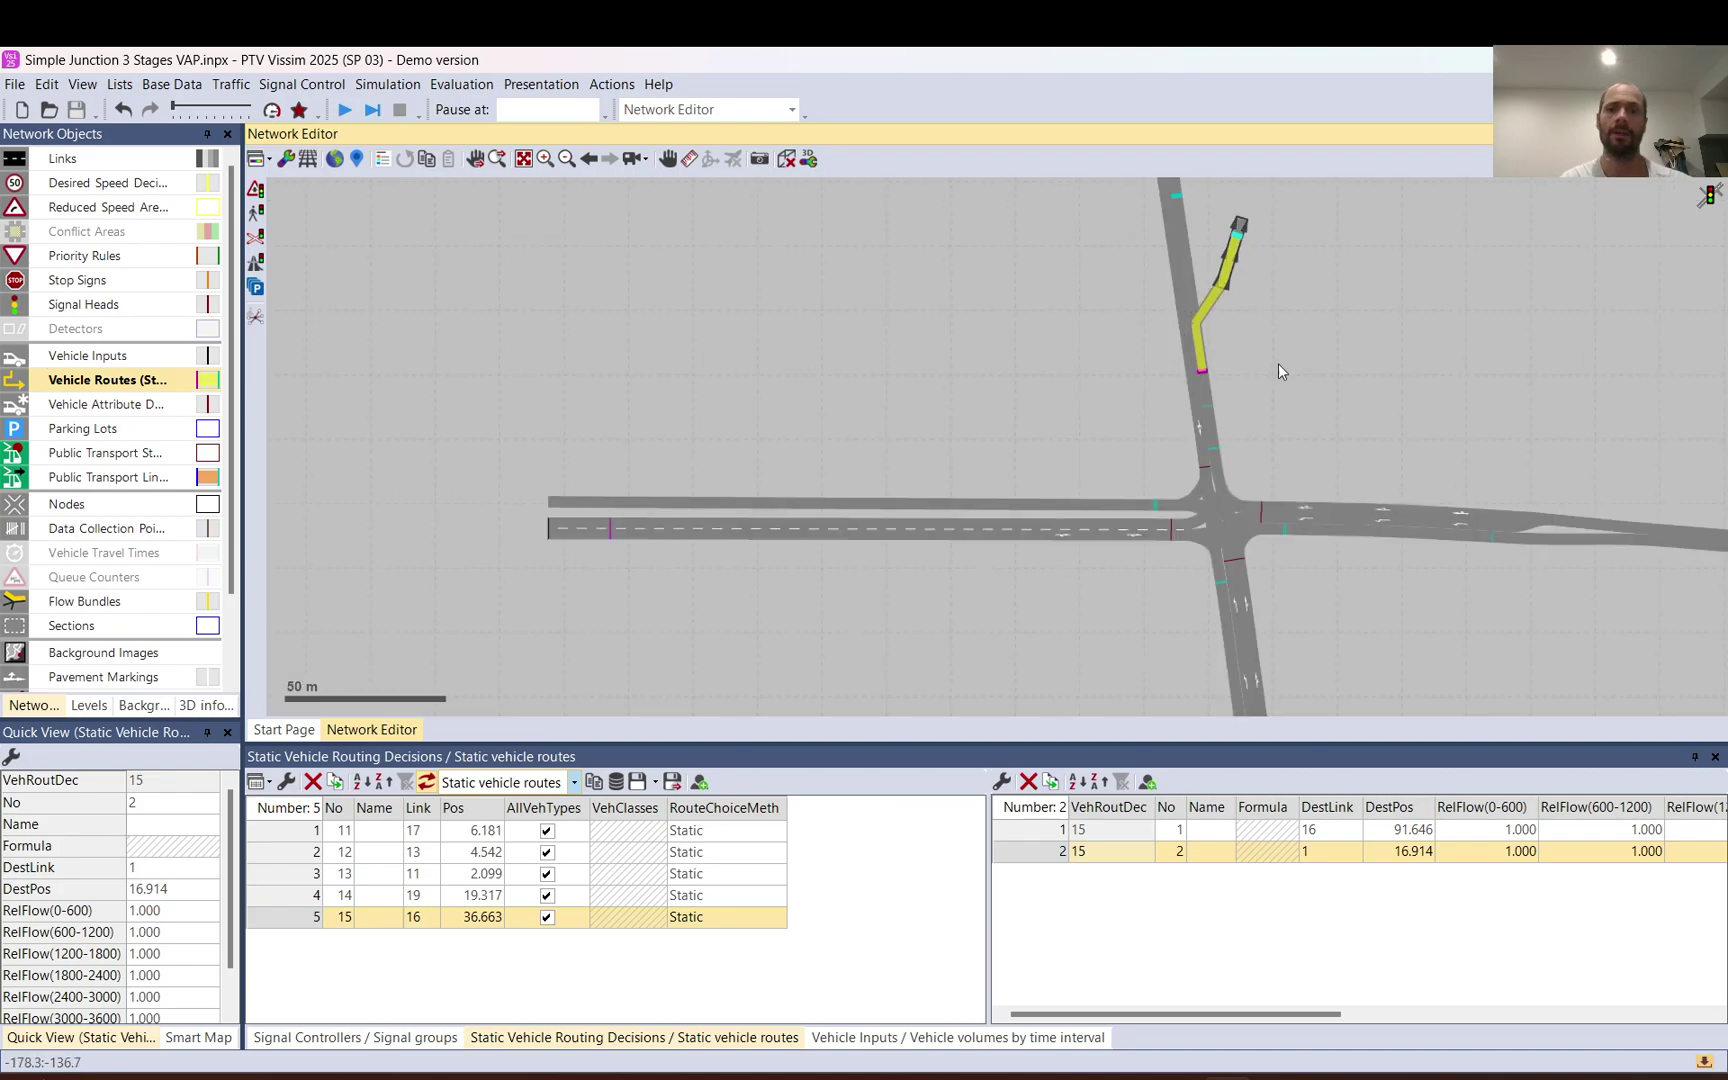
pyautogui.scroll(2, 1281, 370)
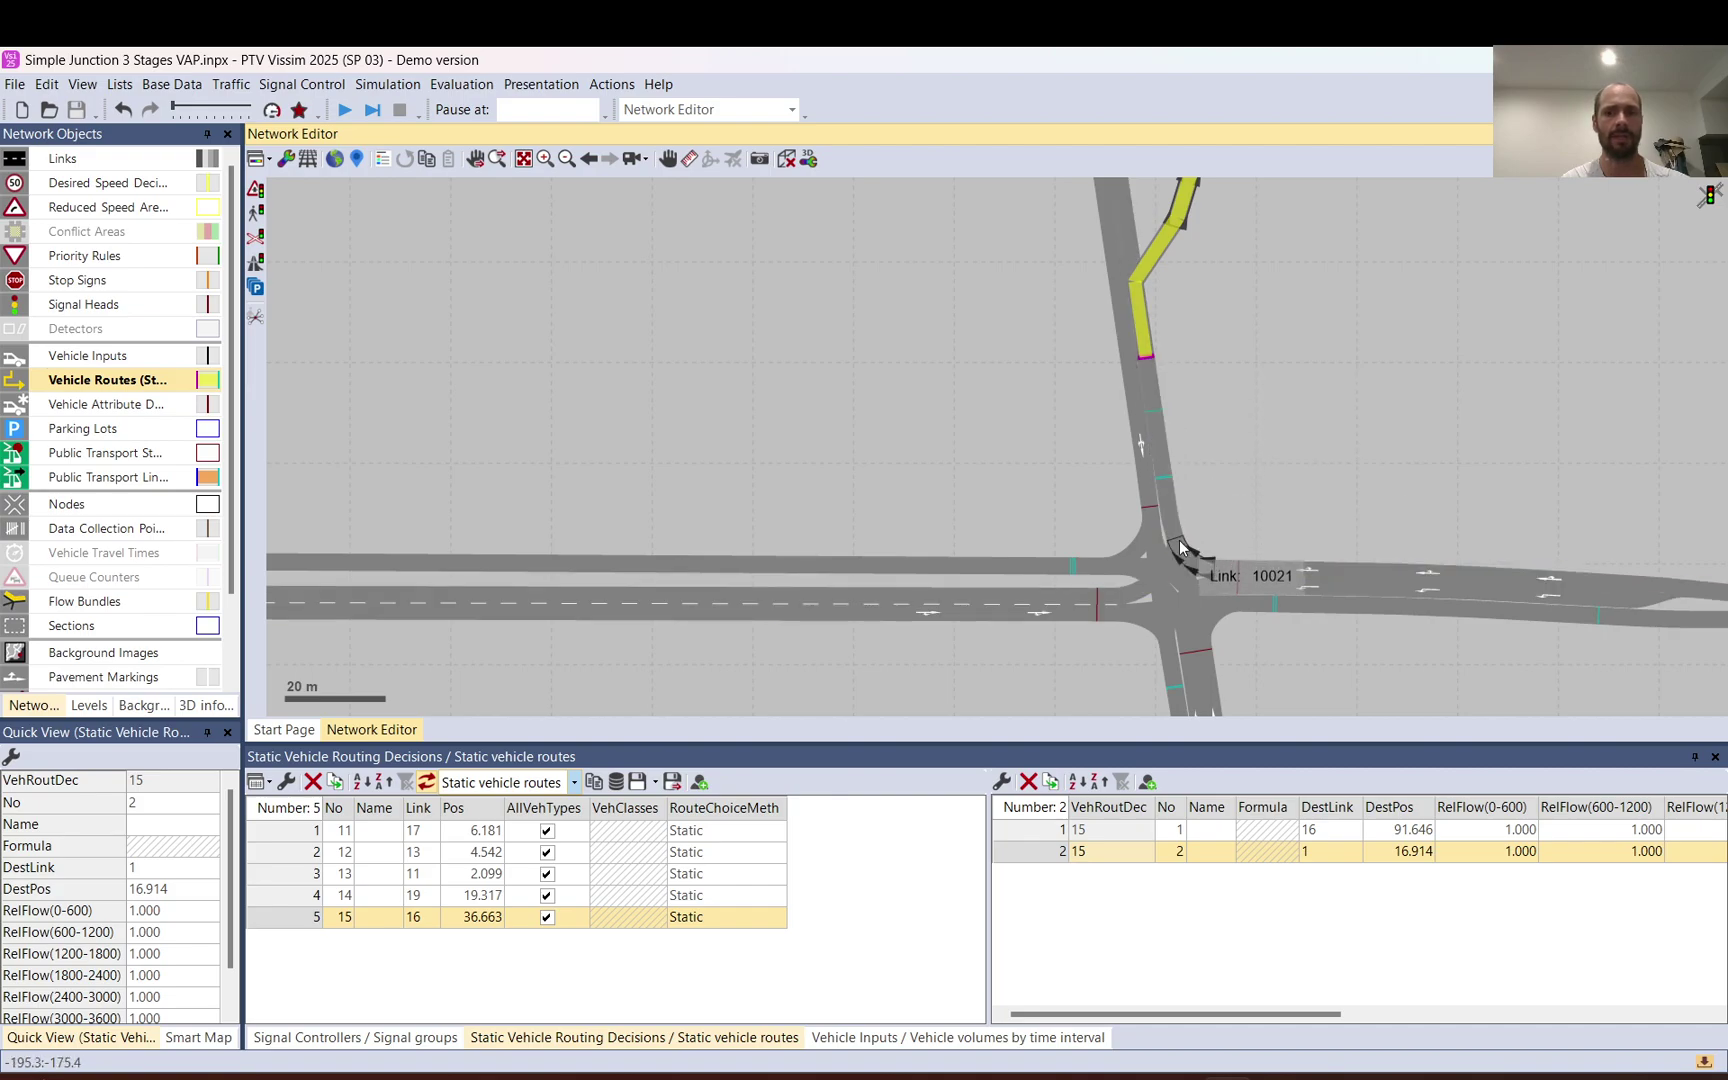
pyautogui.moveTo(1145, 358)
pyautogui.mouseDown()
pyautogui.moveTo(1180, 512)
pyautogui.moveTo(1122, 305)
pyautogui.moveTo(1148, 347)
pyautogui.mouseUp()
pyautogui.scroll(-1, 1214, 351)
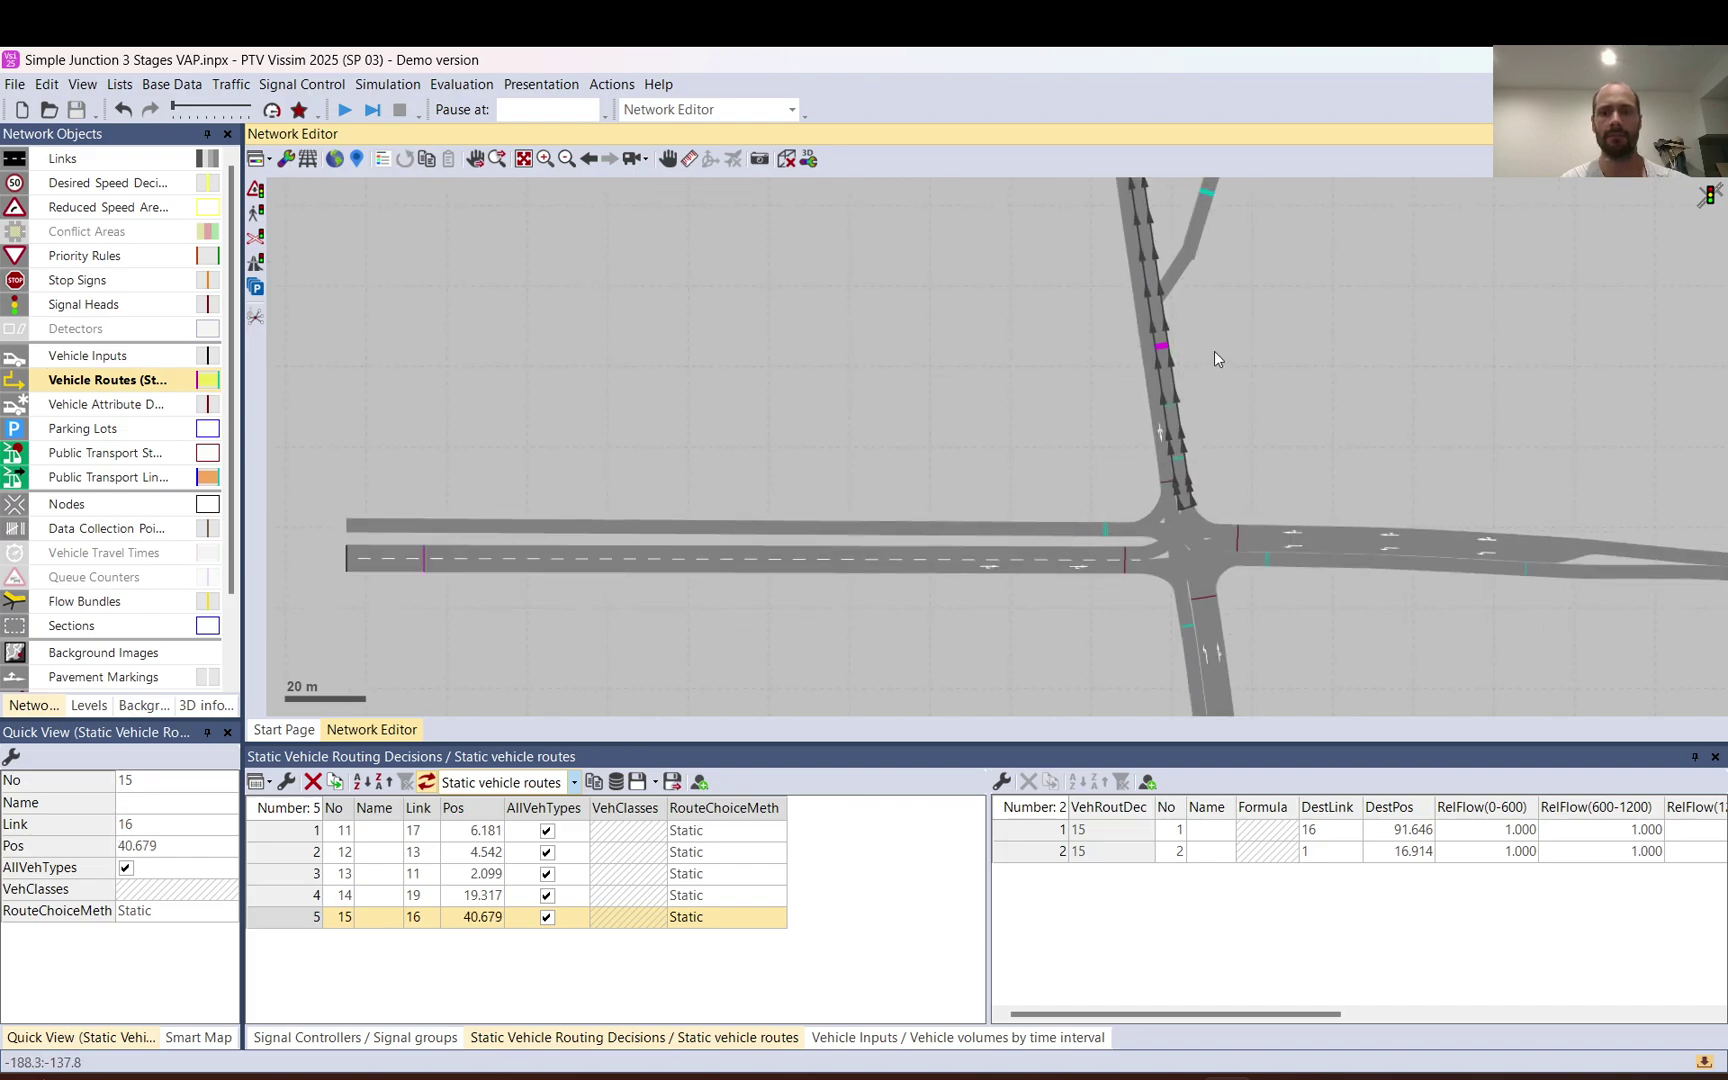
# Try routing decision 14 near the stop line of link 19, then place it near the link's start at about 14 m
pyautogui.moveTo(424, 562)
pyautogui.mouseDown()
pyautogui.moveTo(999, 545)
pyautogui.moveTo(1138, 580)
pyautogui.mouseUp()
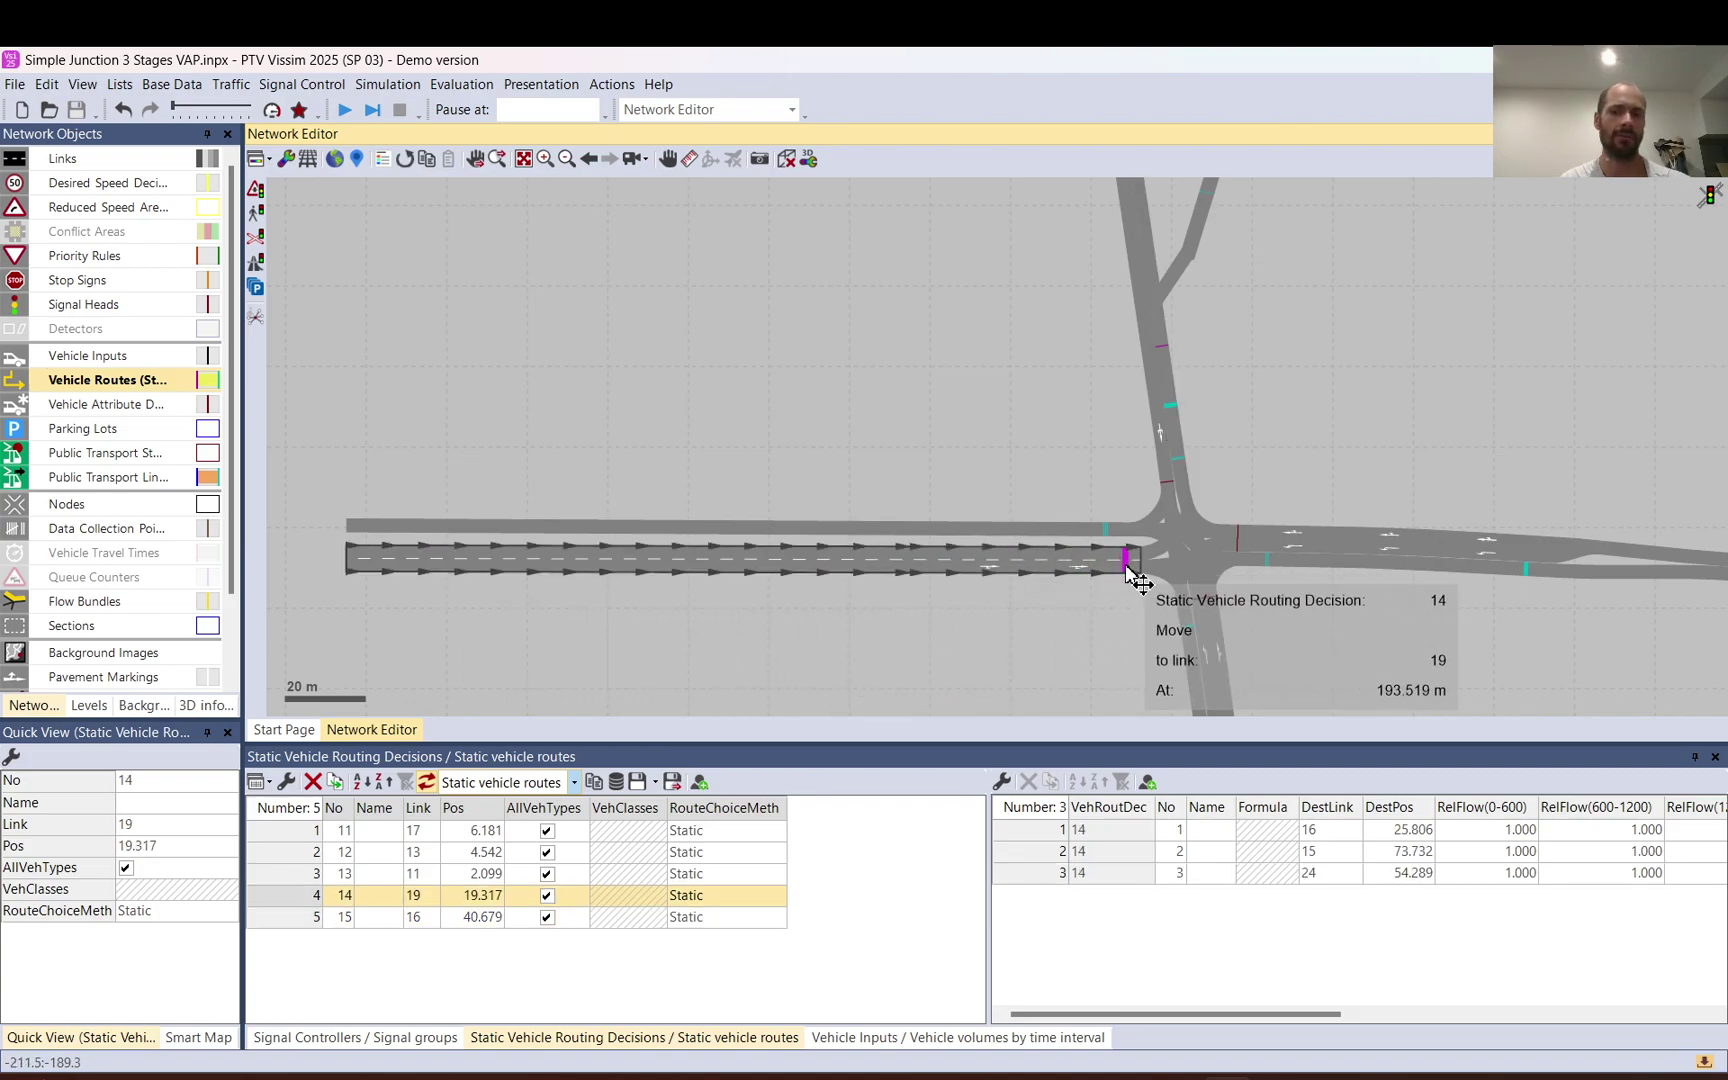
pyautogui.moveTo(1138, 580); pyautogui.dragTo(403, 563)
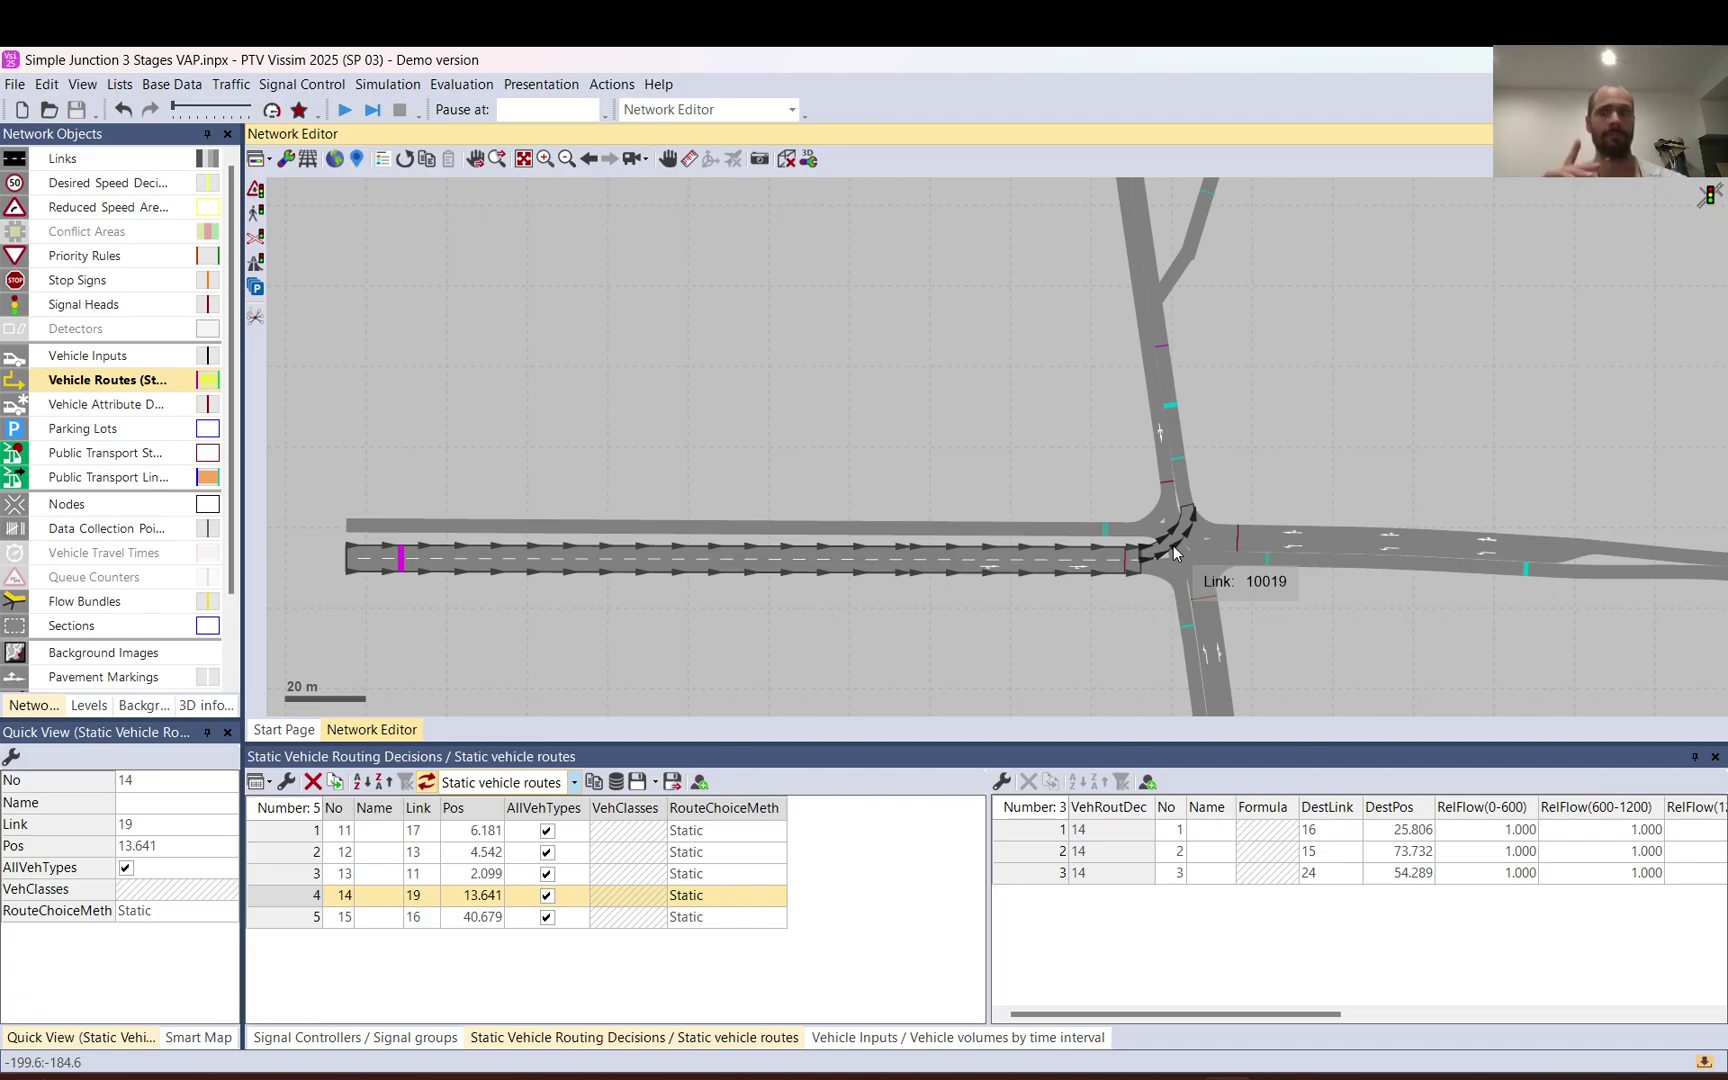
pyautogui.scroll(-1, 520, 390)
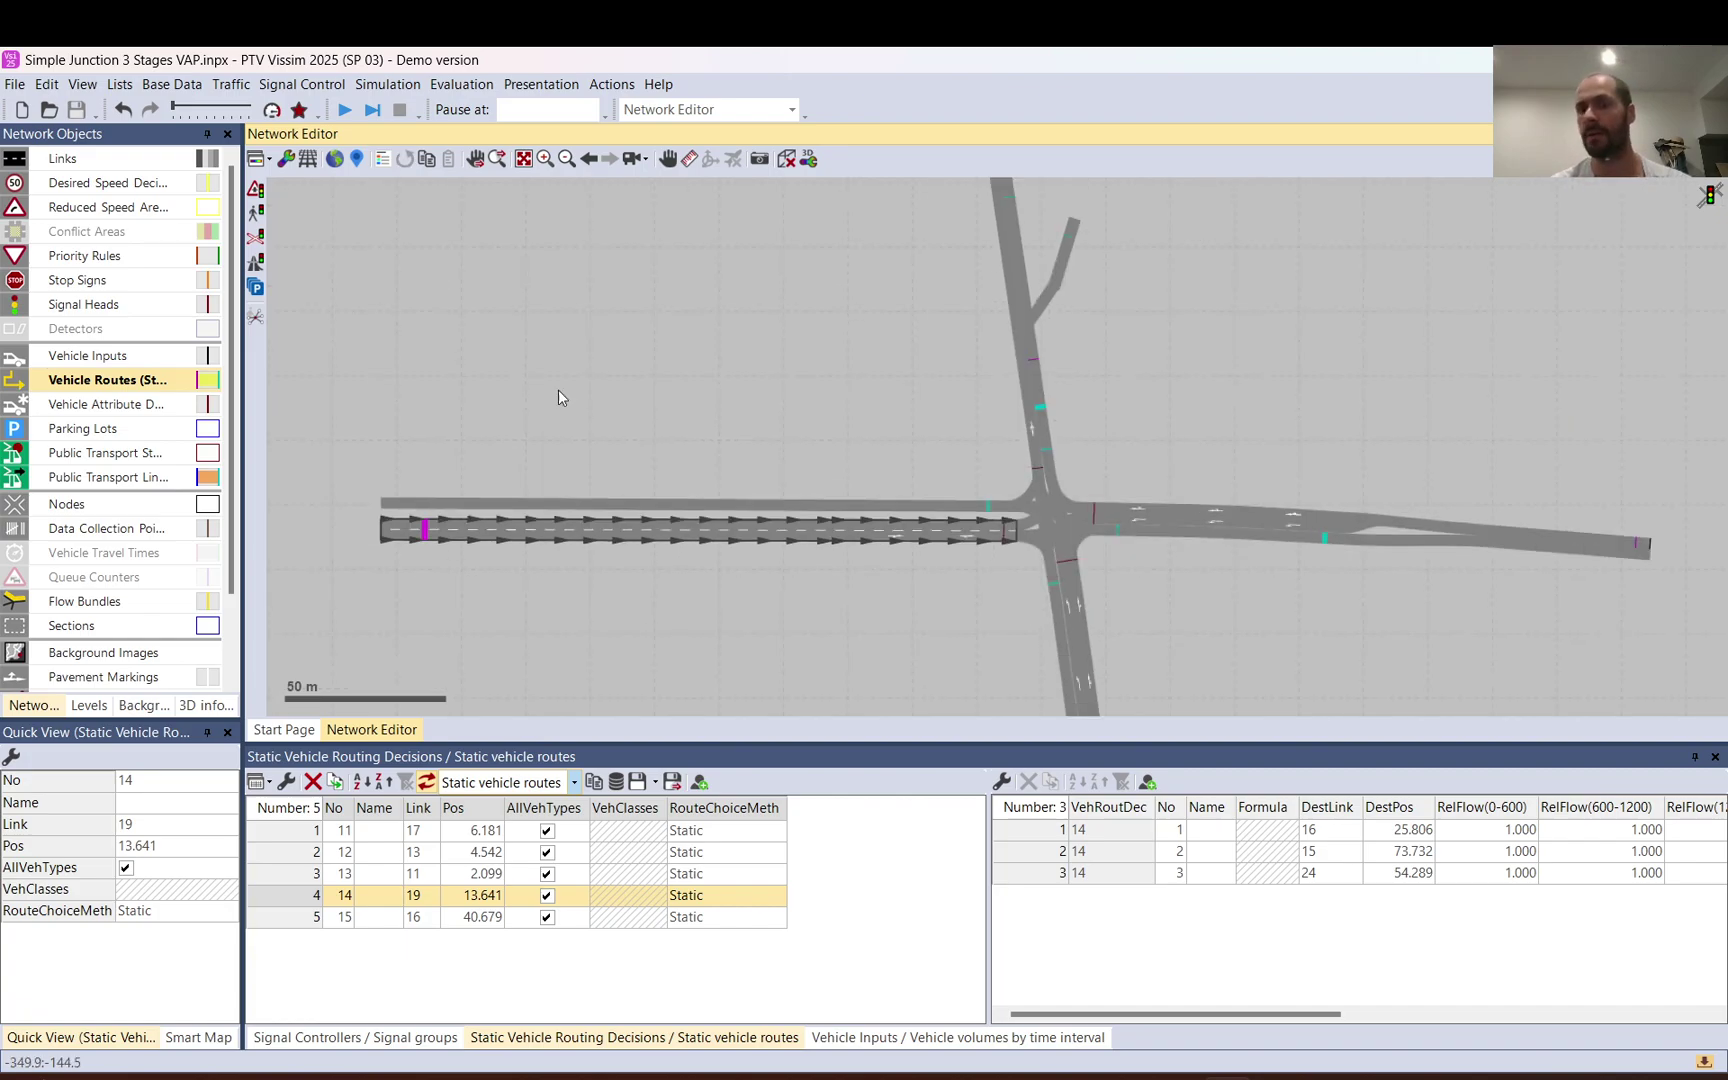
# Examine the adjacent links 13 and 14 on the eastern approach to see how its lanes are split
pyautogui.scroll(1, 1567, 583)
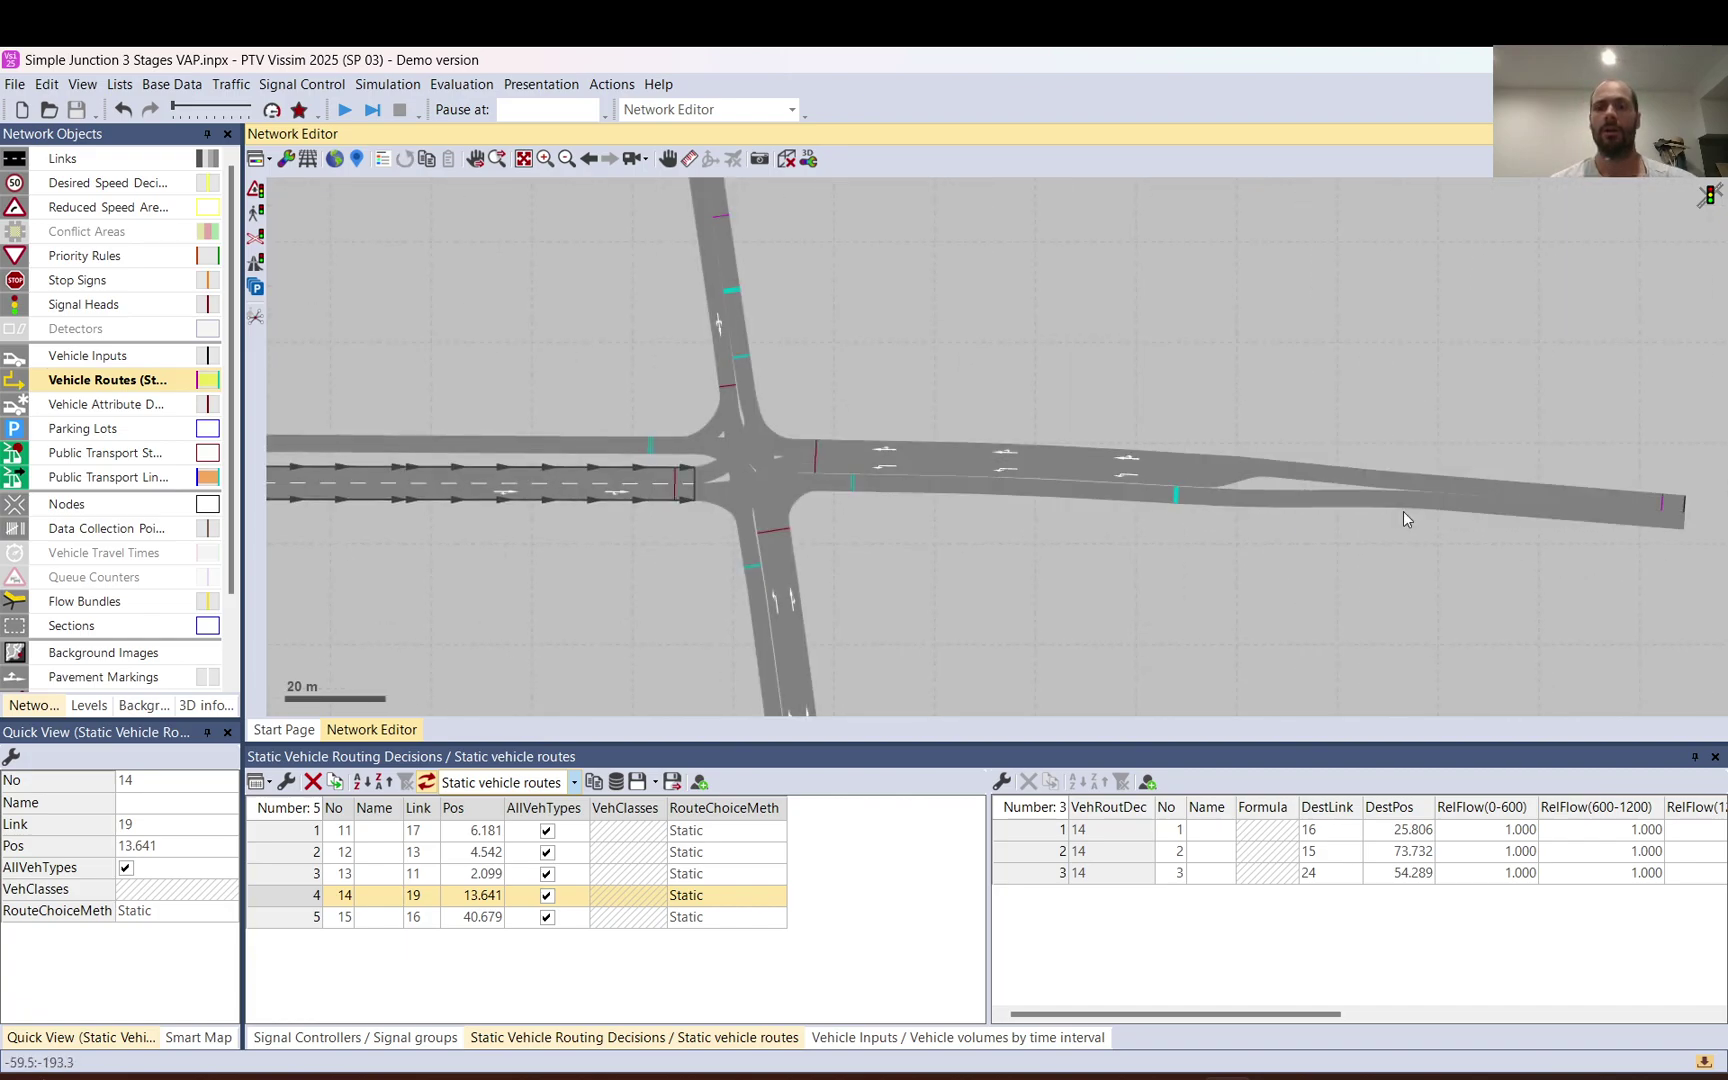
pyautogui.click(1030, 466)
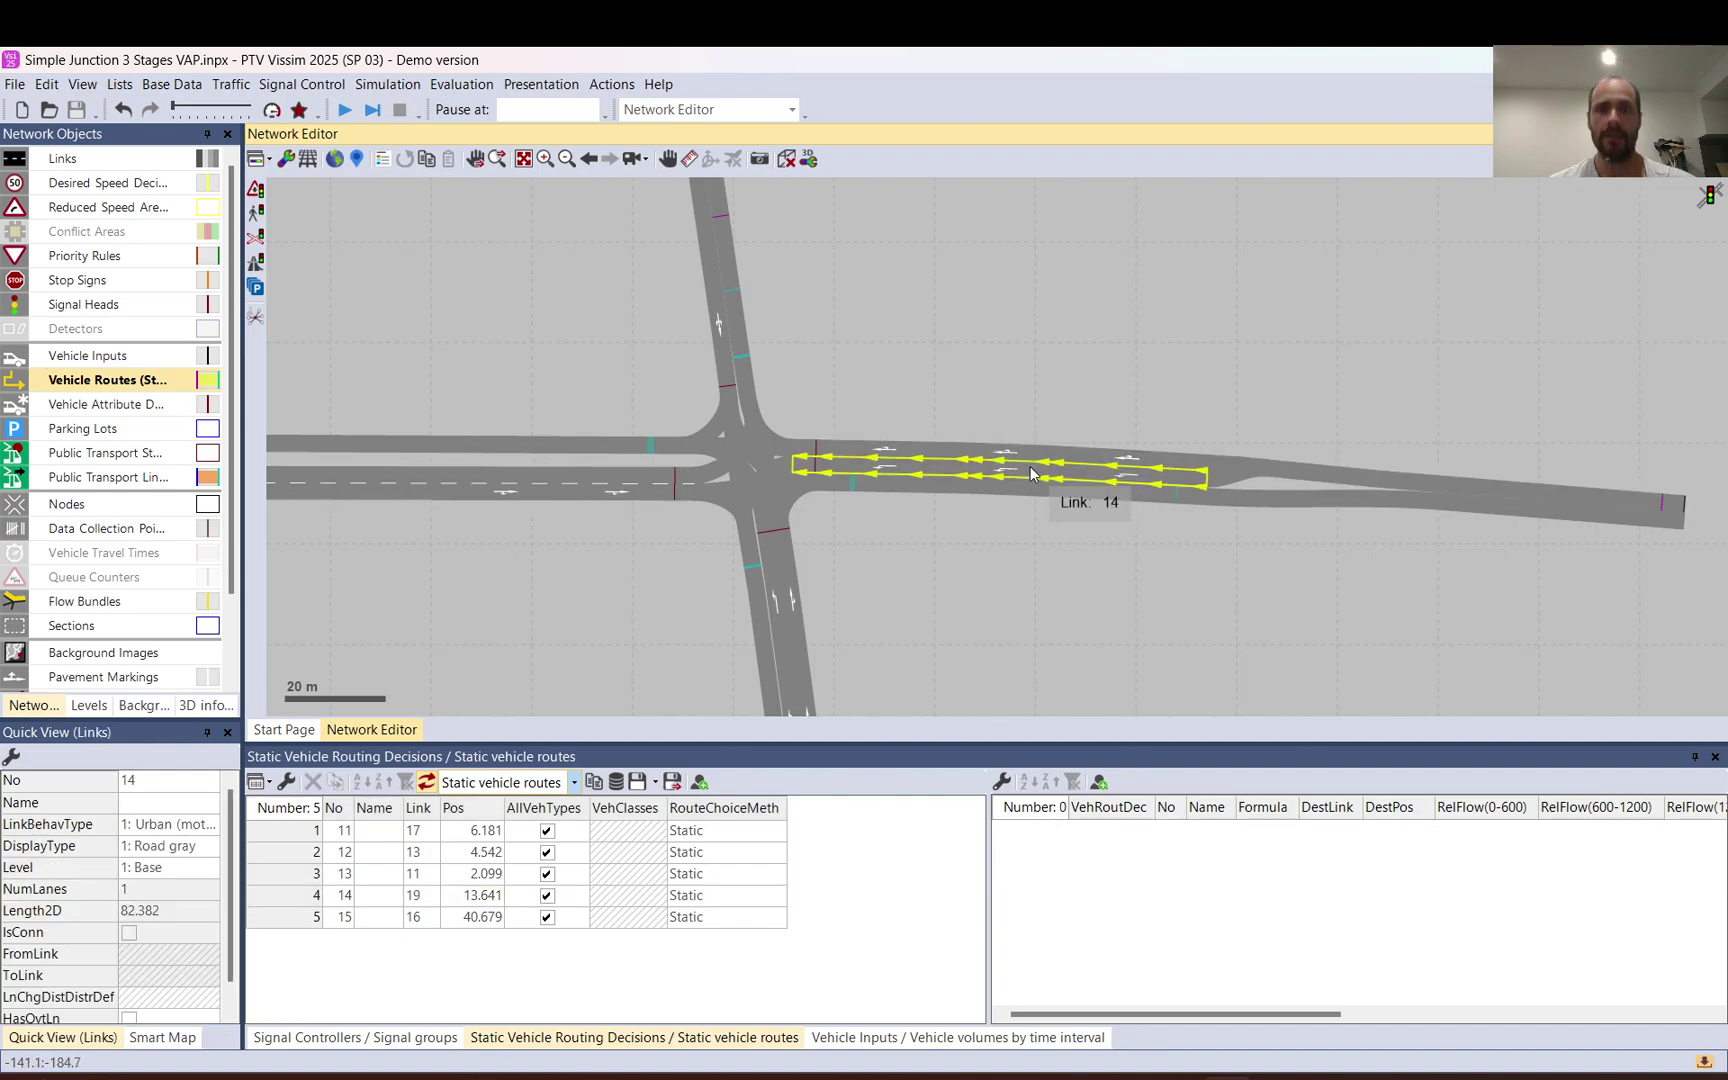
pyautogui.click(1052, 460)
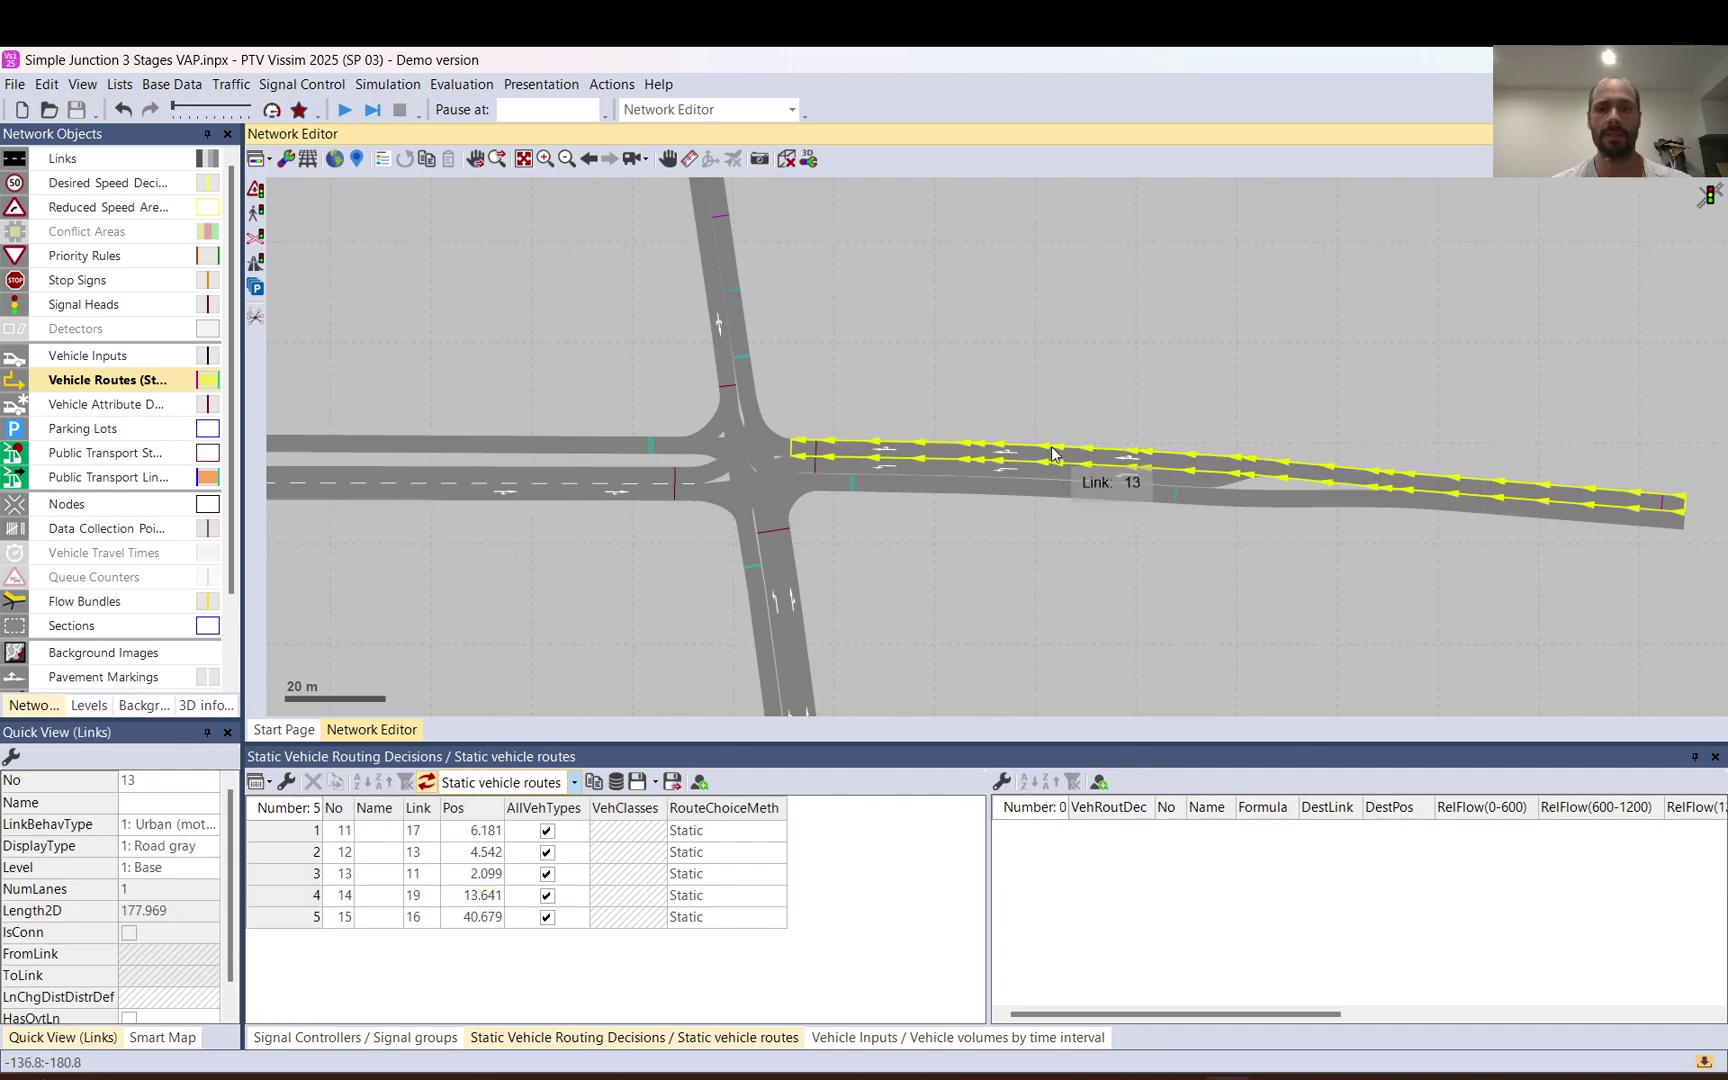
pyautogui.click(1053, 462)
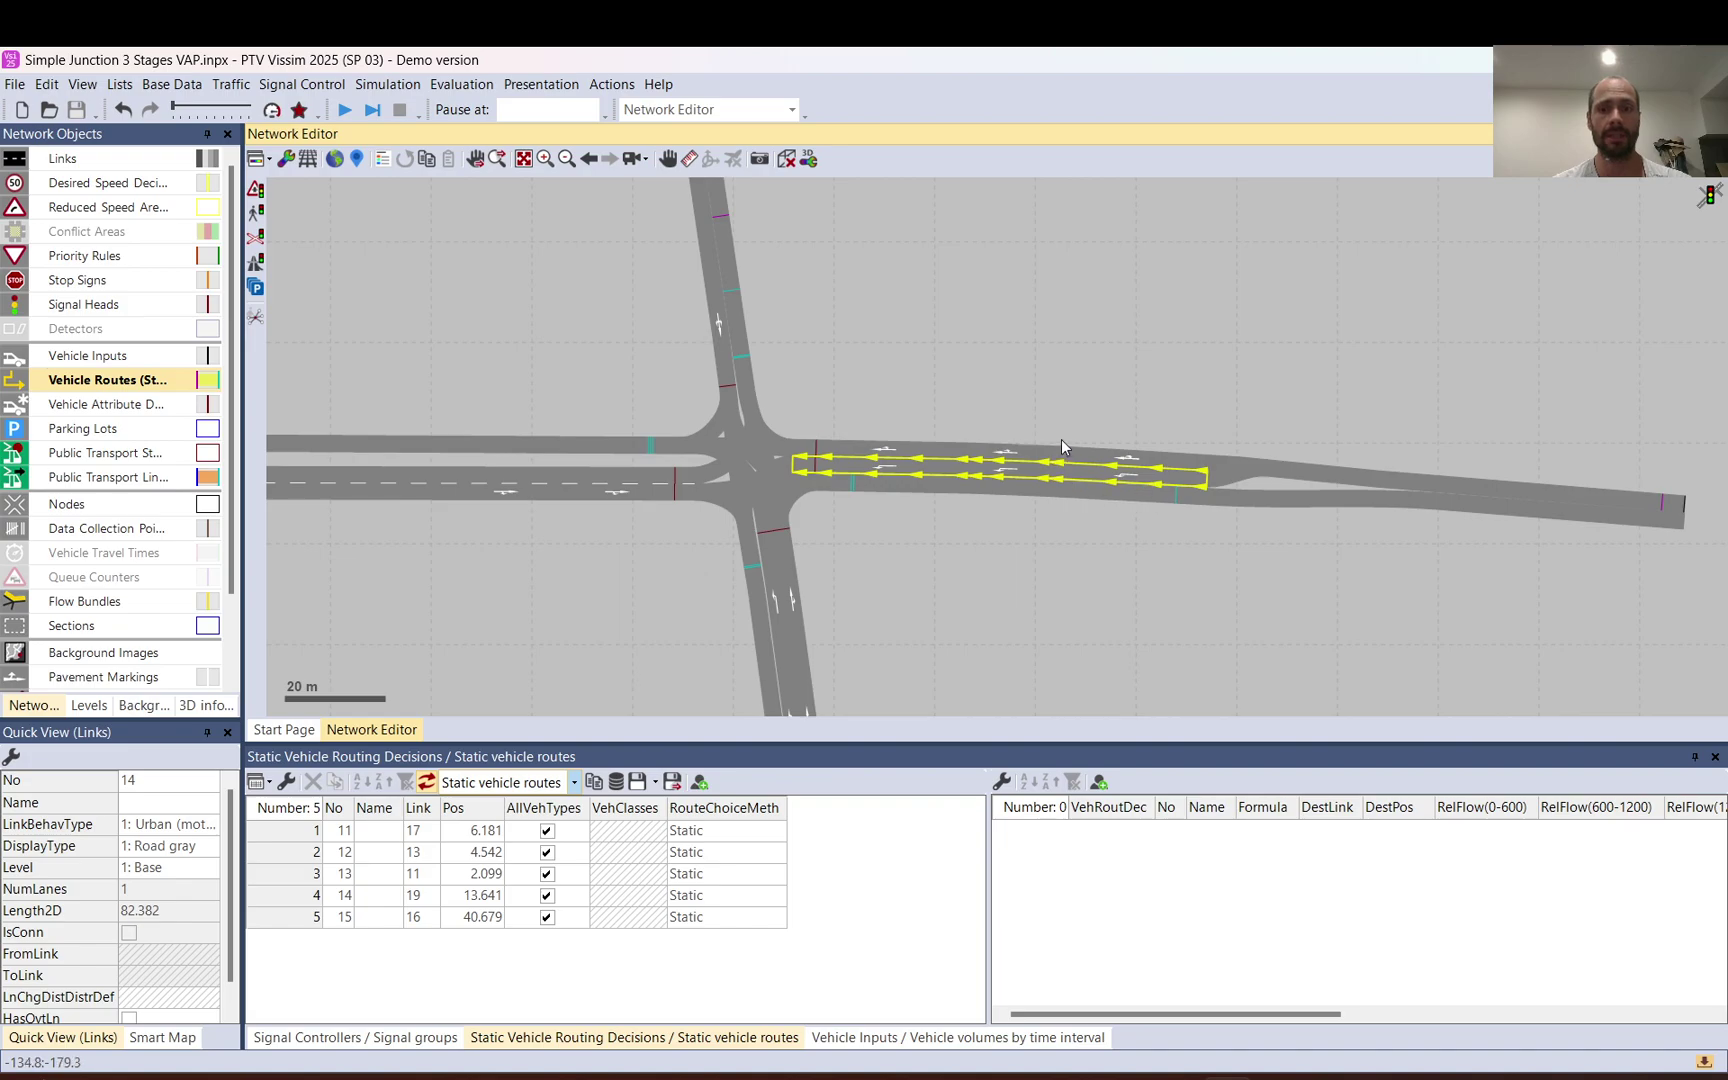
pyautogui.click(1062, 454)
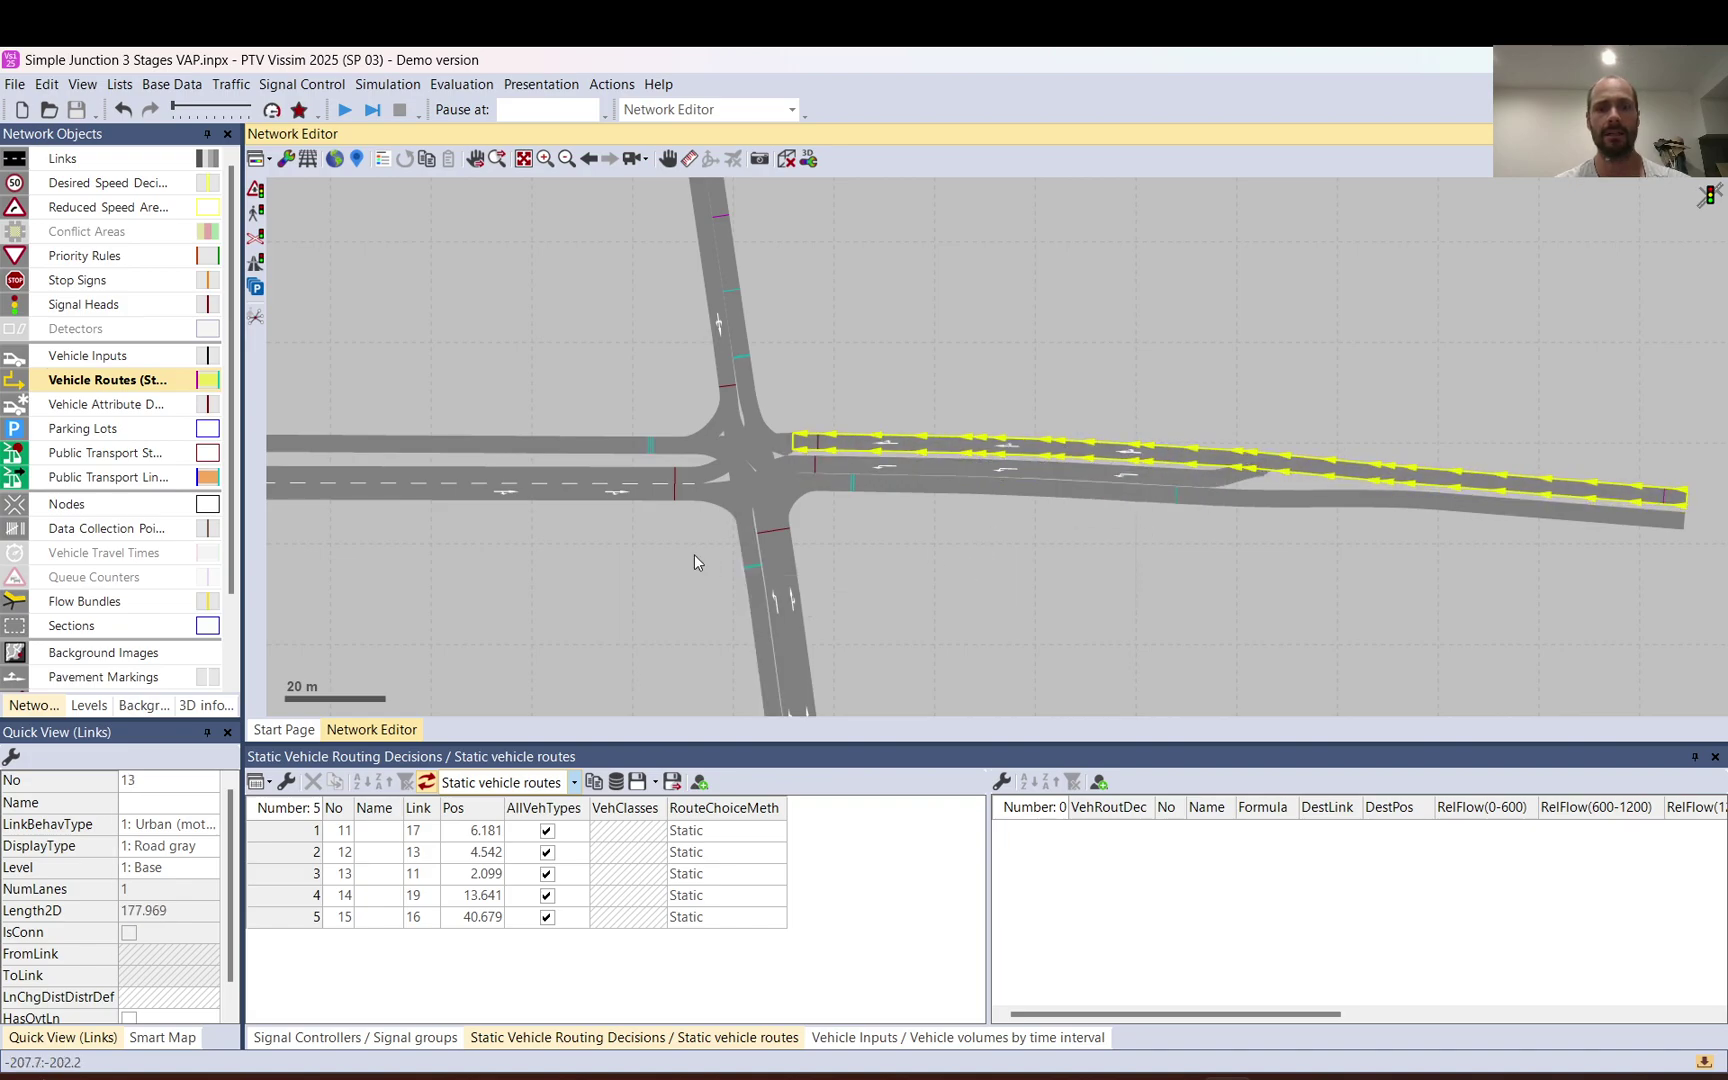
pyautogui.click(589, 466)
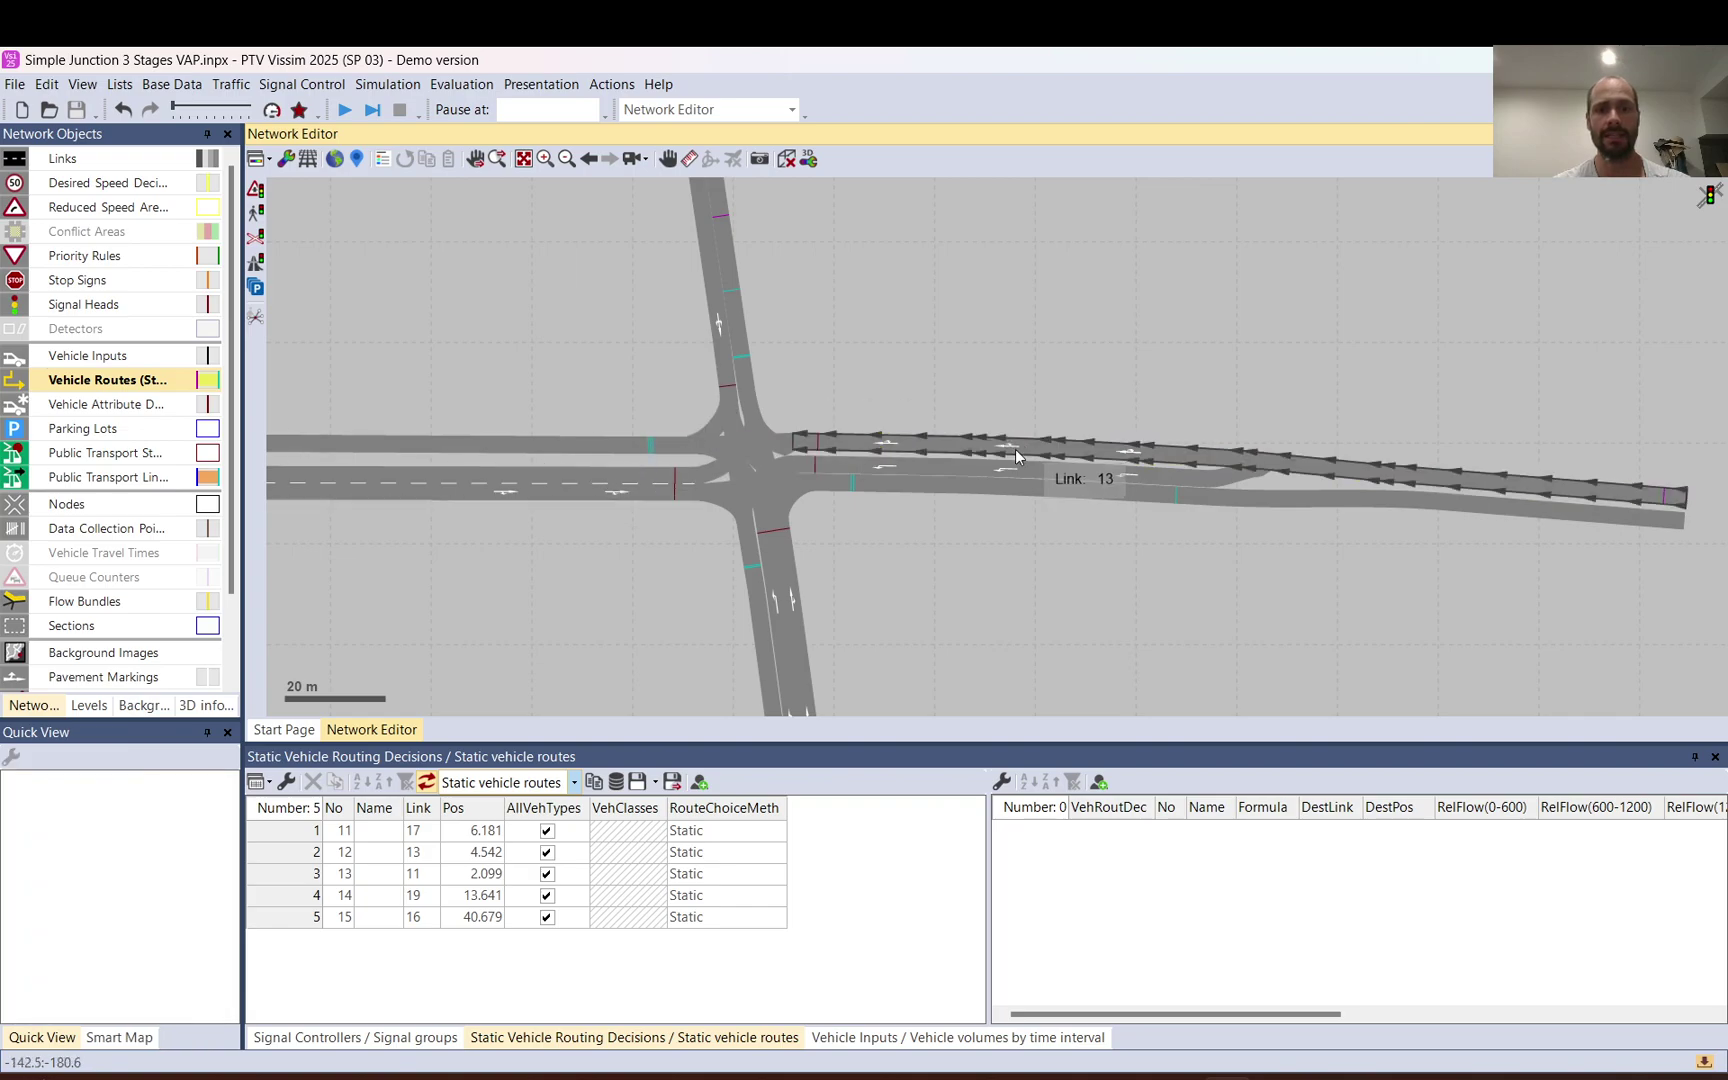
pyautogui.click(949, 462)
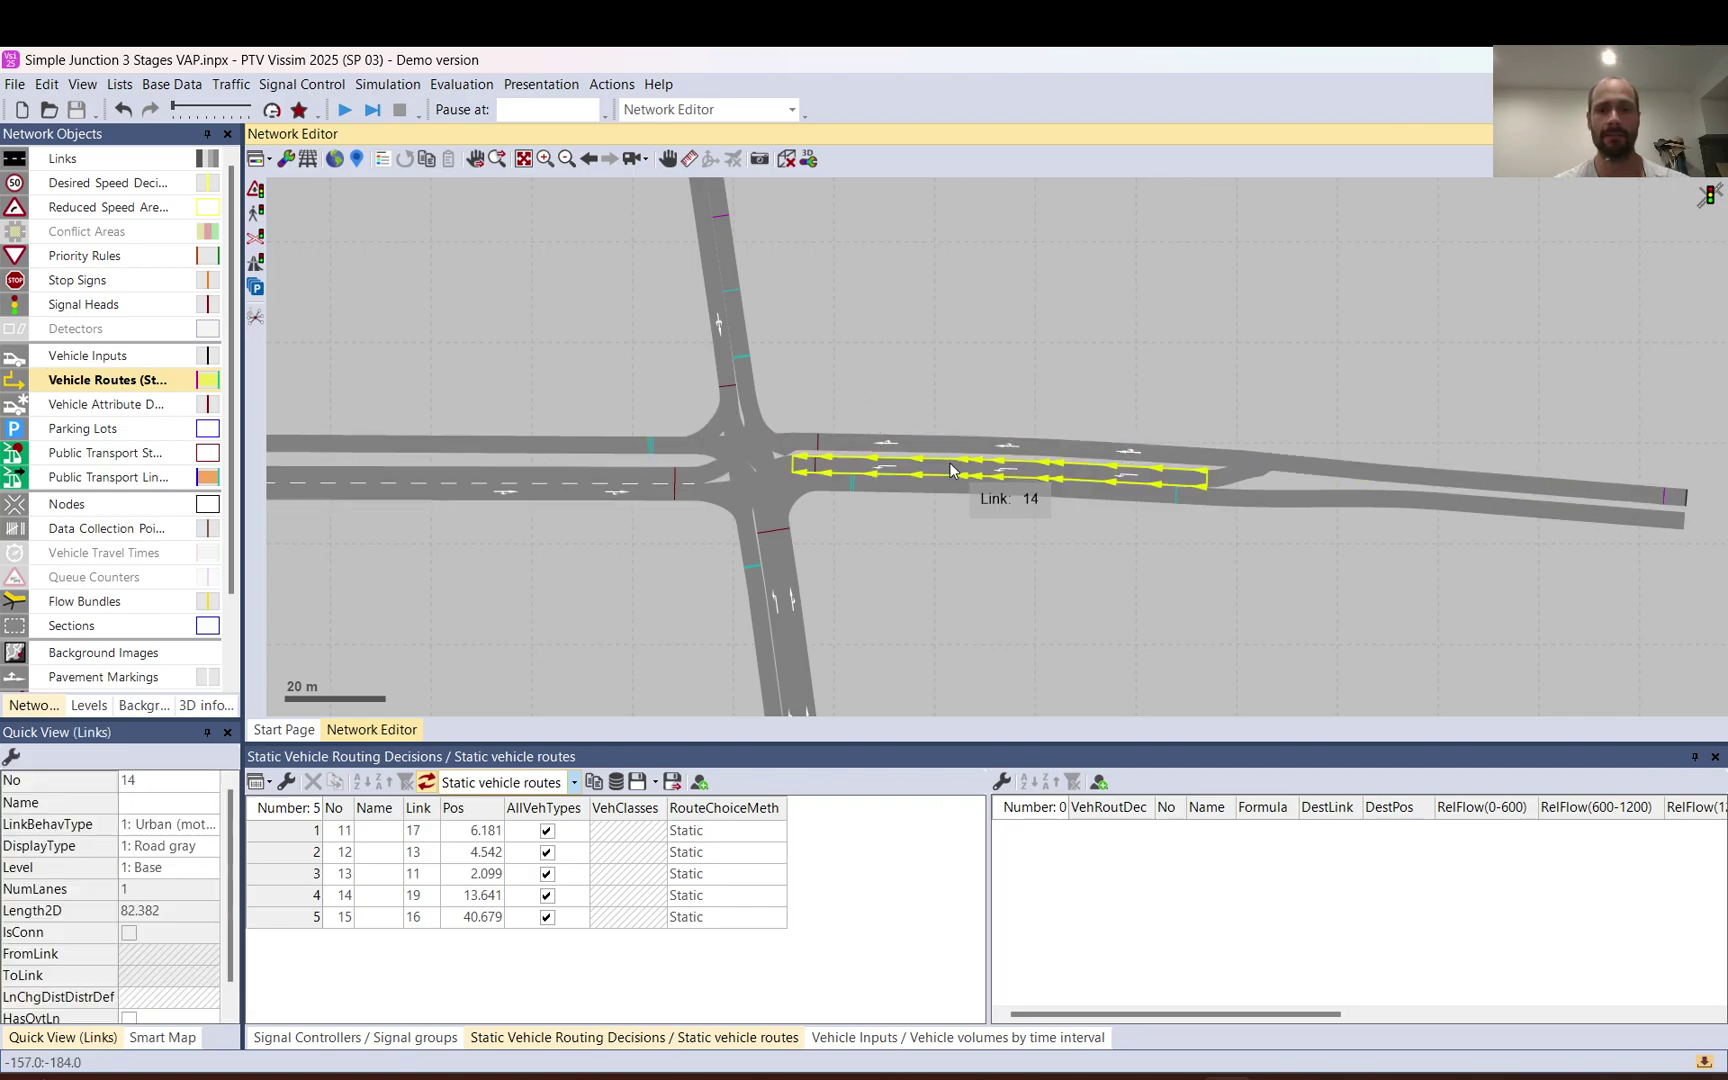
pyautogui.scroll(2, 949, 462)
pyautogui.scroll(-3, 1153, 462)
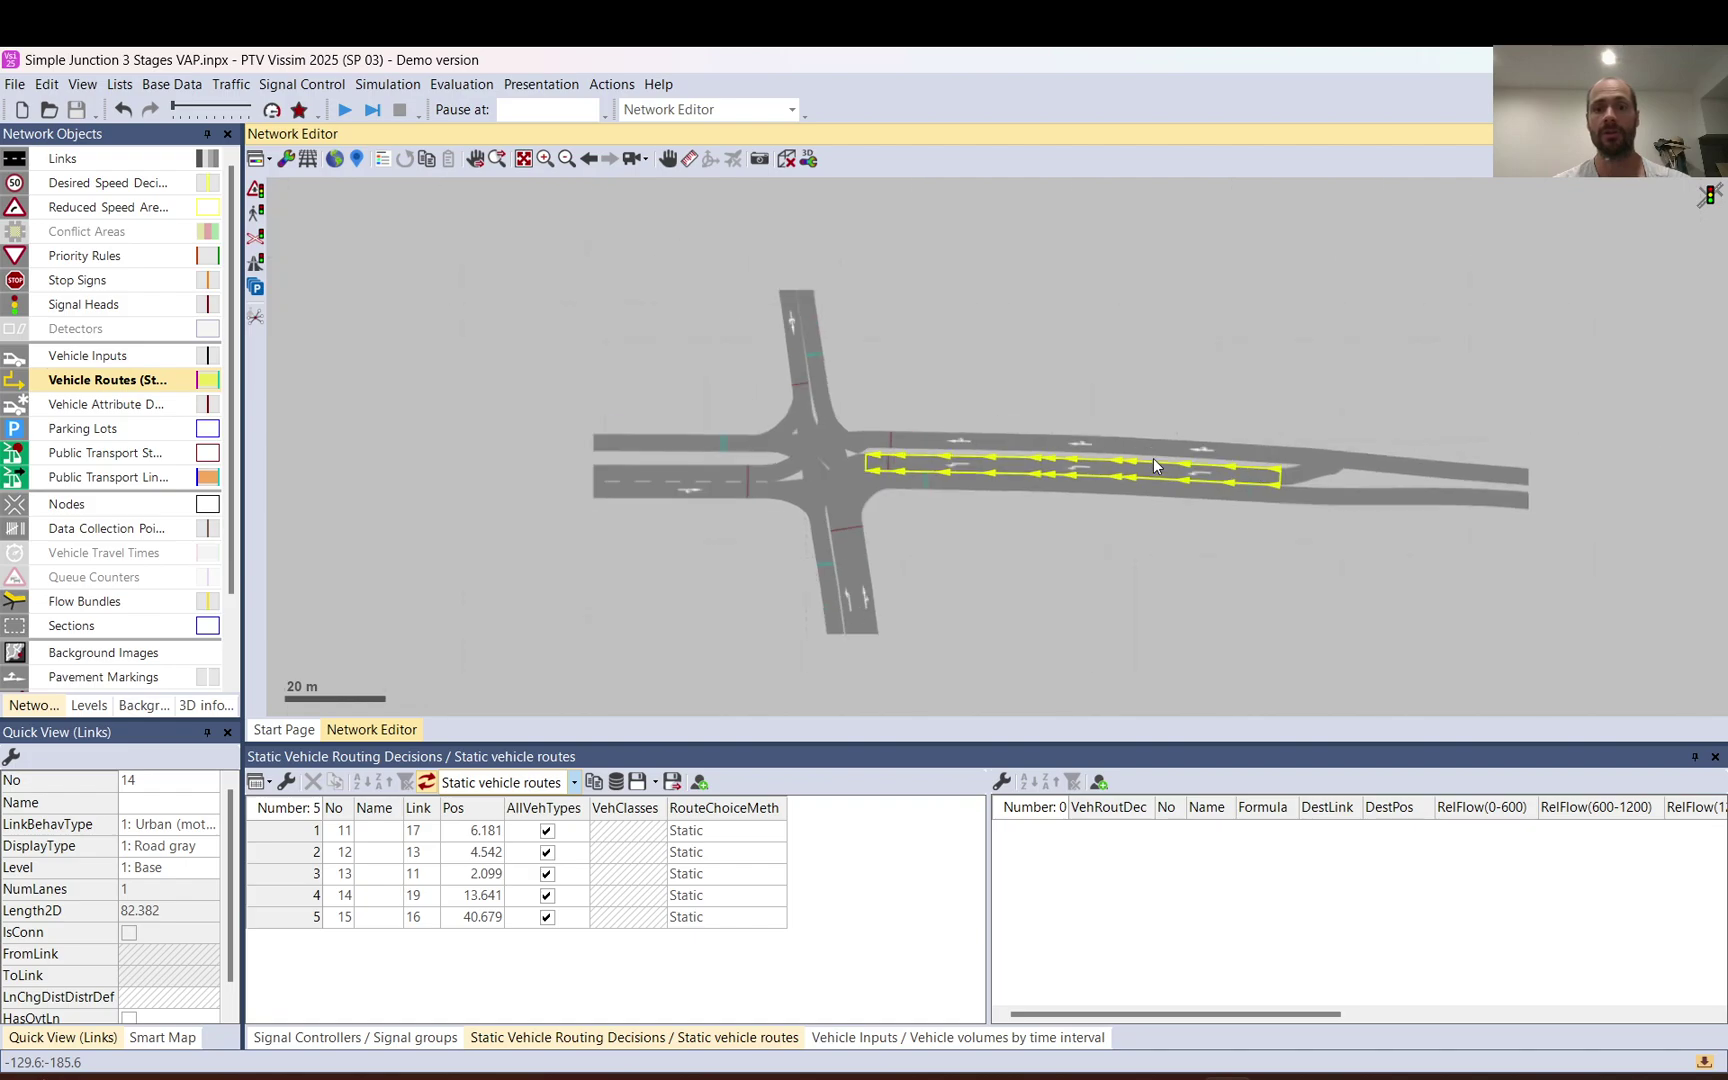
pyautogui.scroll(2, 1226, 431)
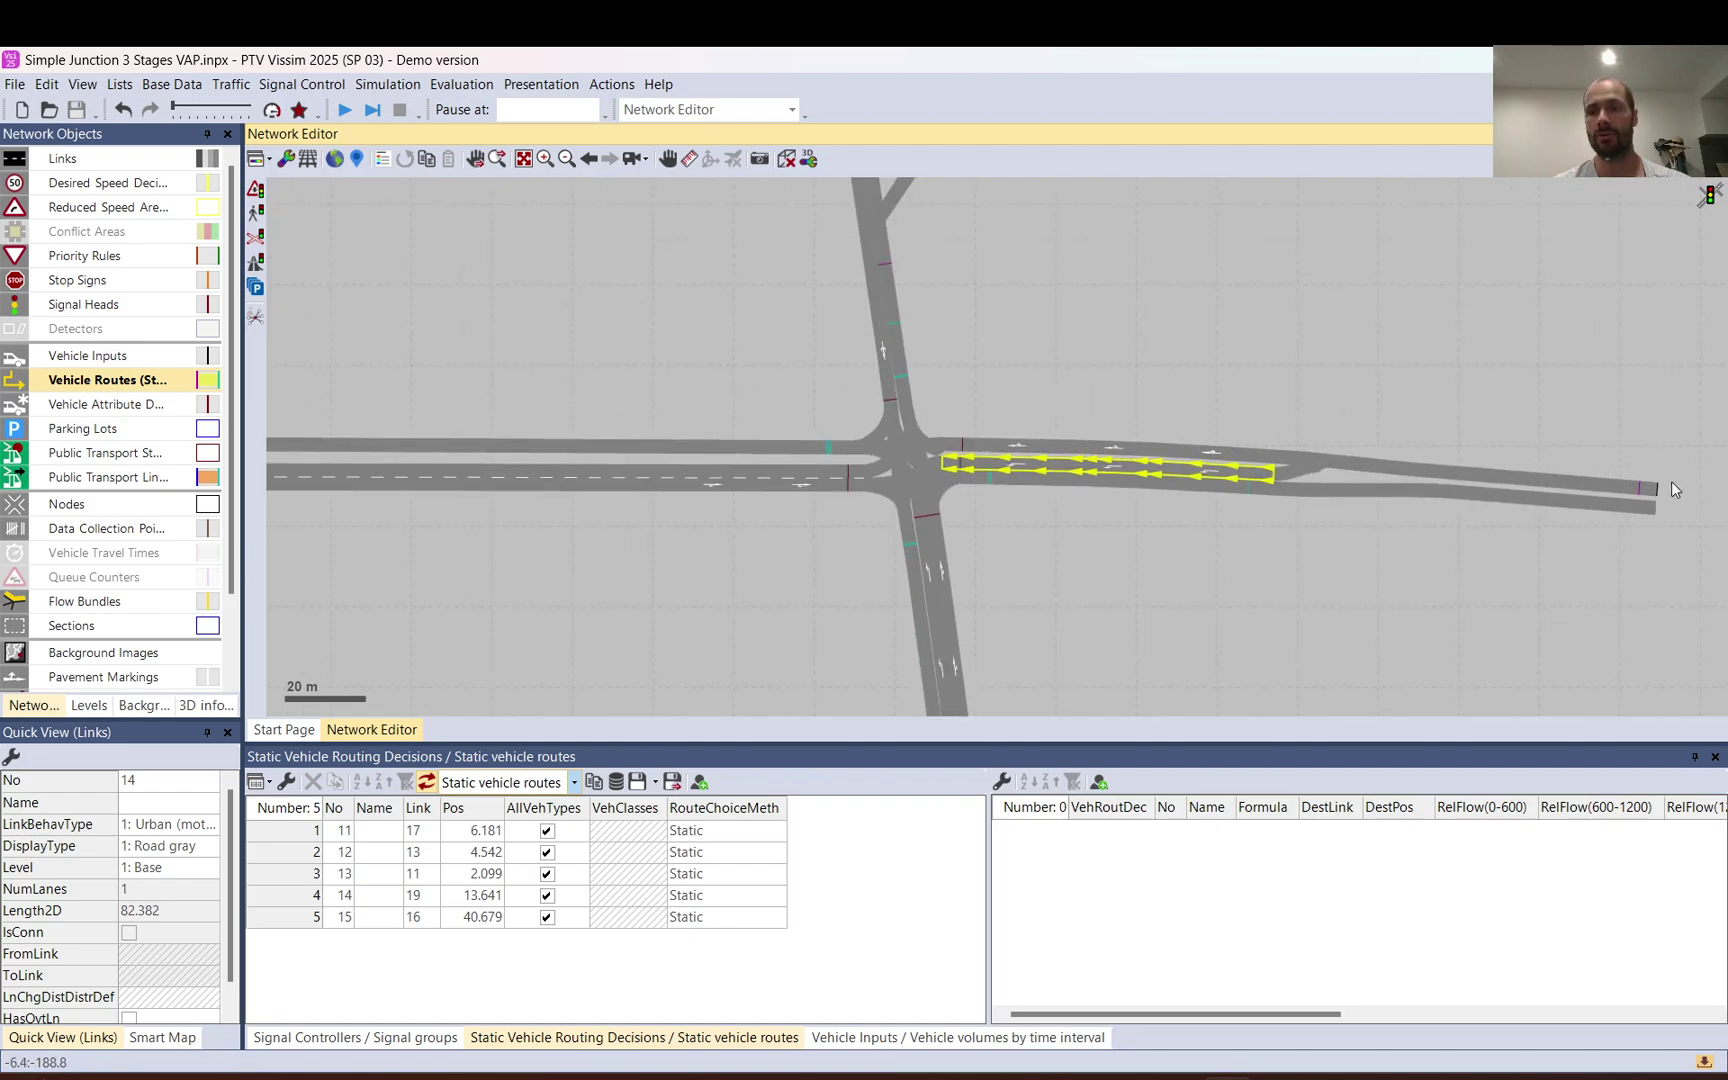
# Review each route of routing decision 12 on link 13, to links 16, 24 and 18, and clear the selection
pyautogui.click(1638, 489)
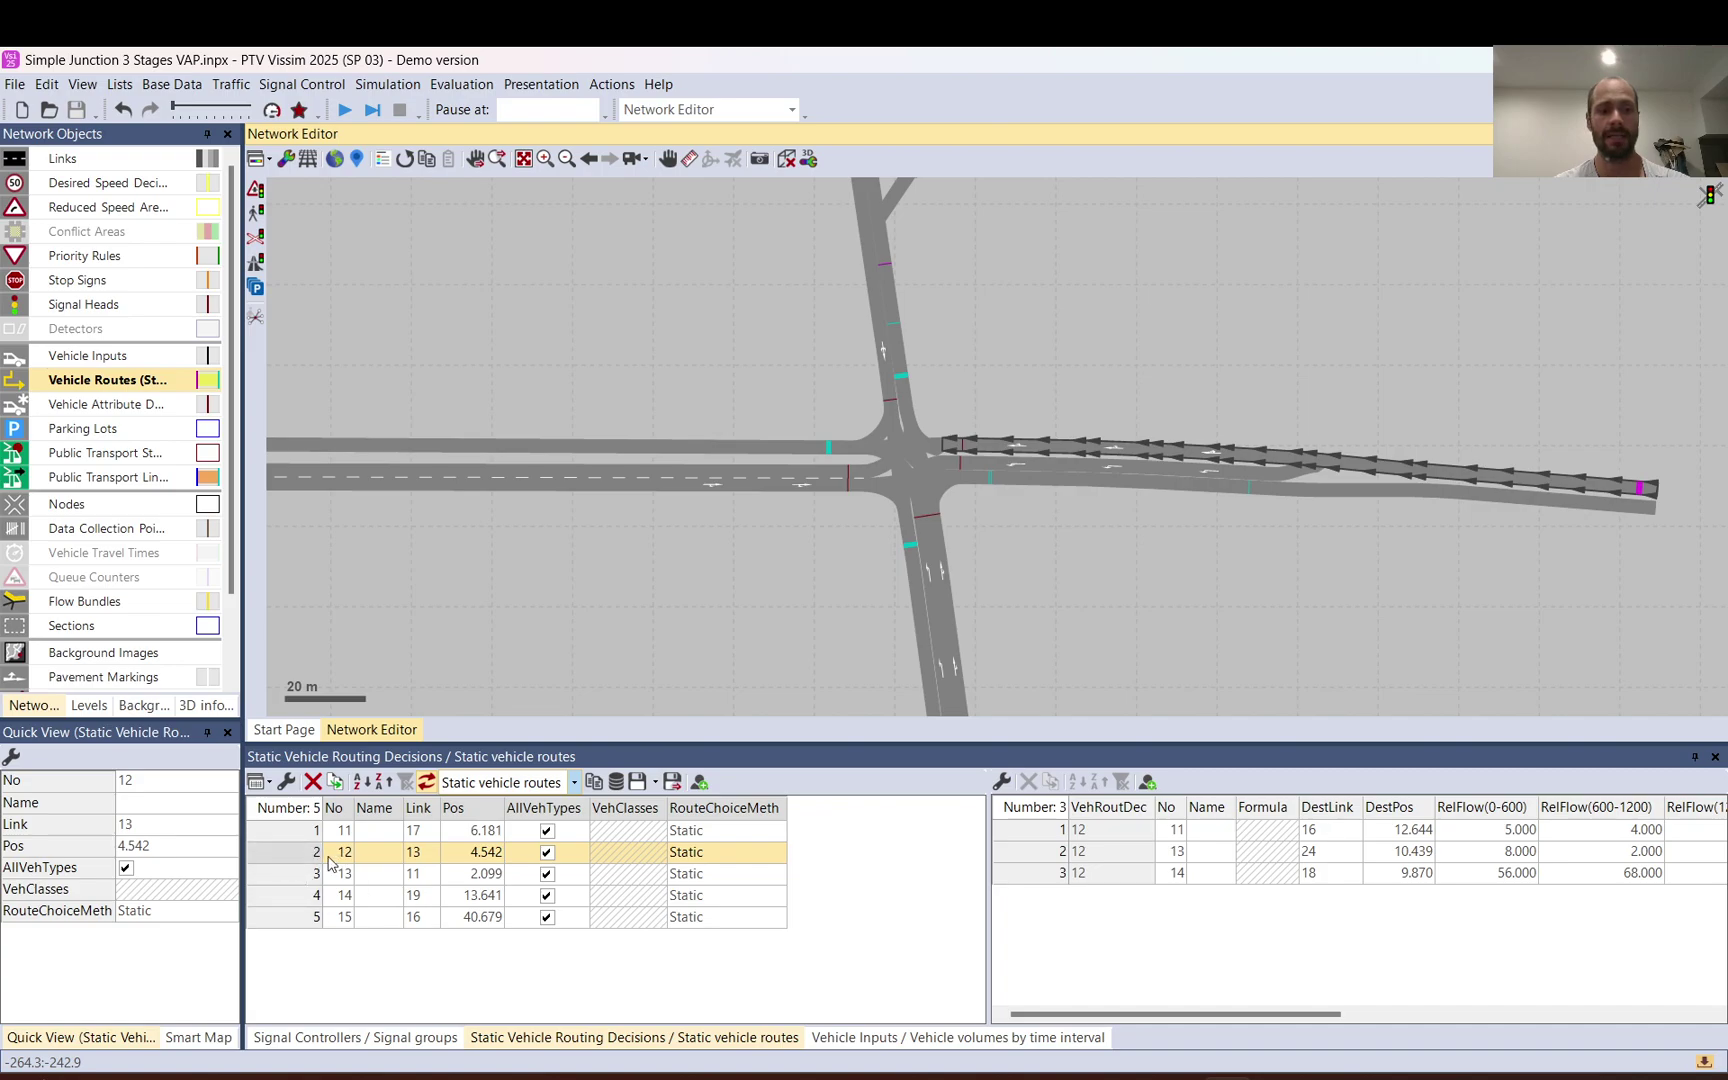
pyautogui.click(1050, 832)
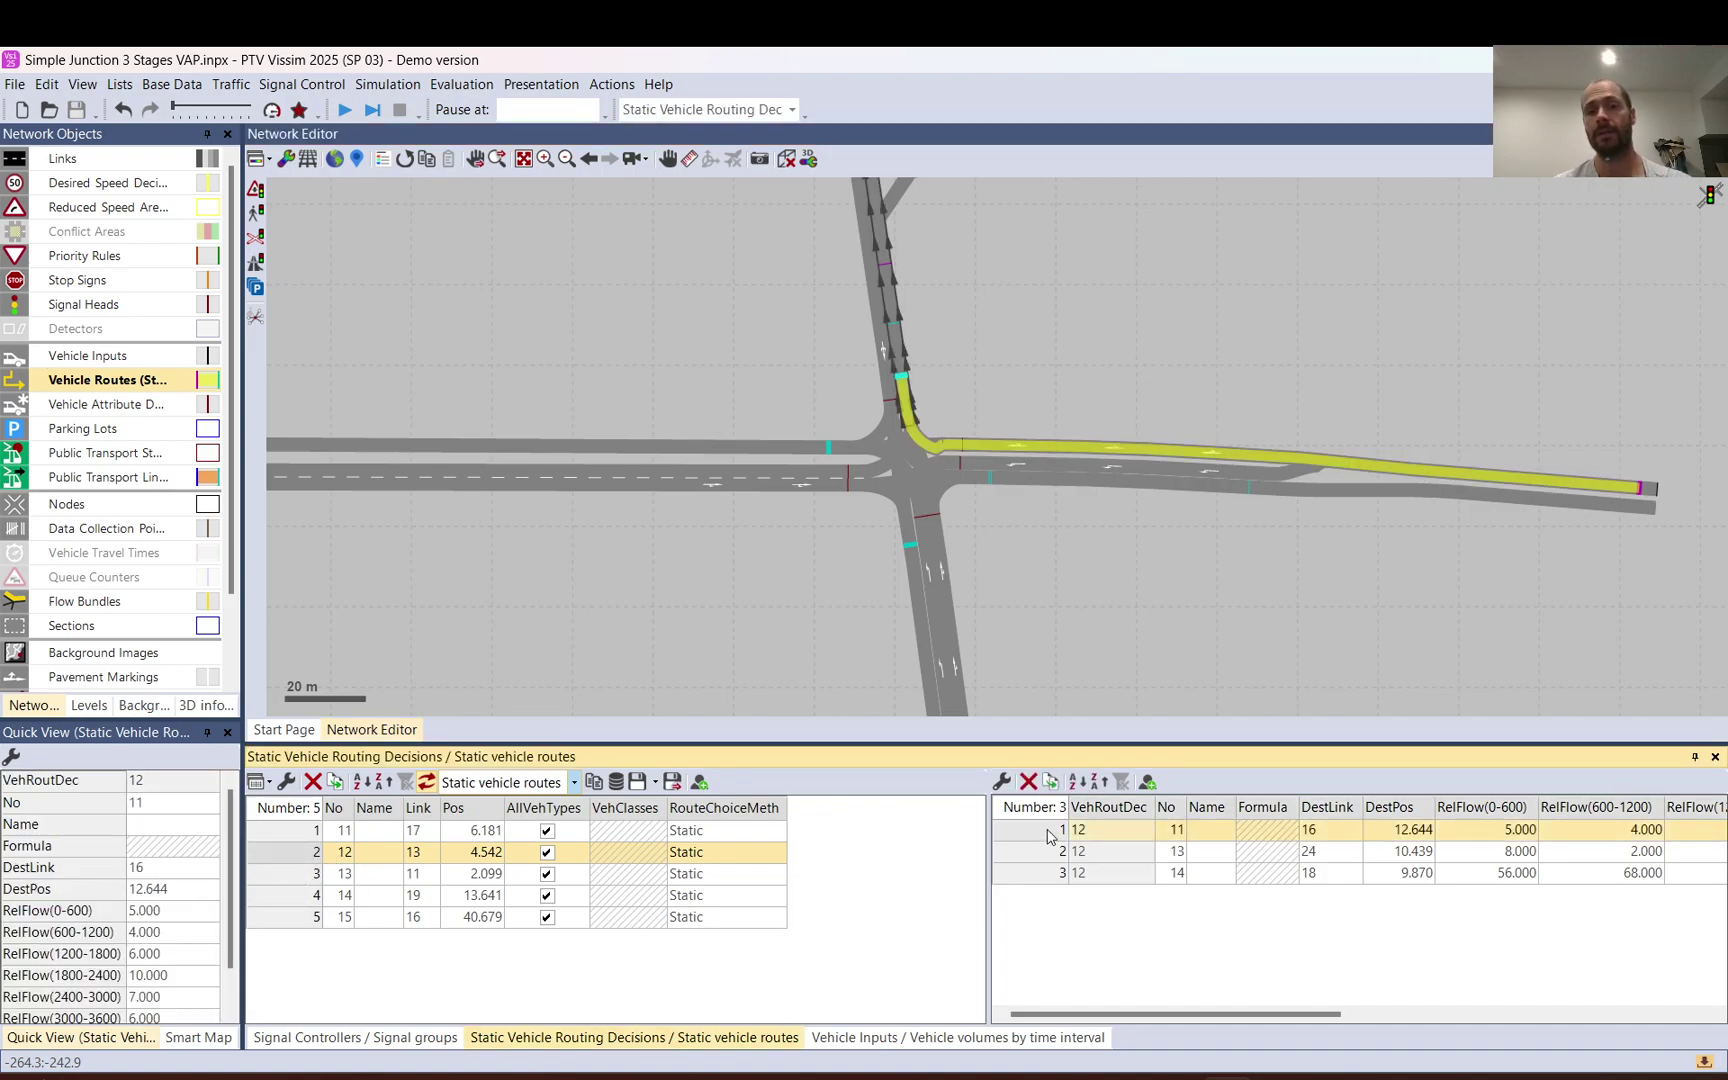
pyautogui.click(1050, 852)
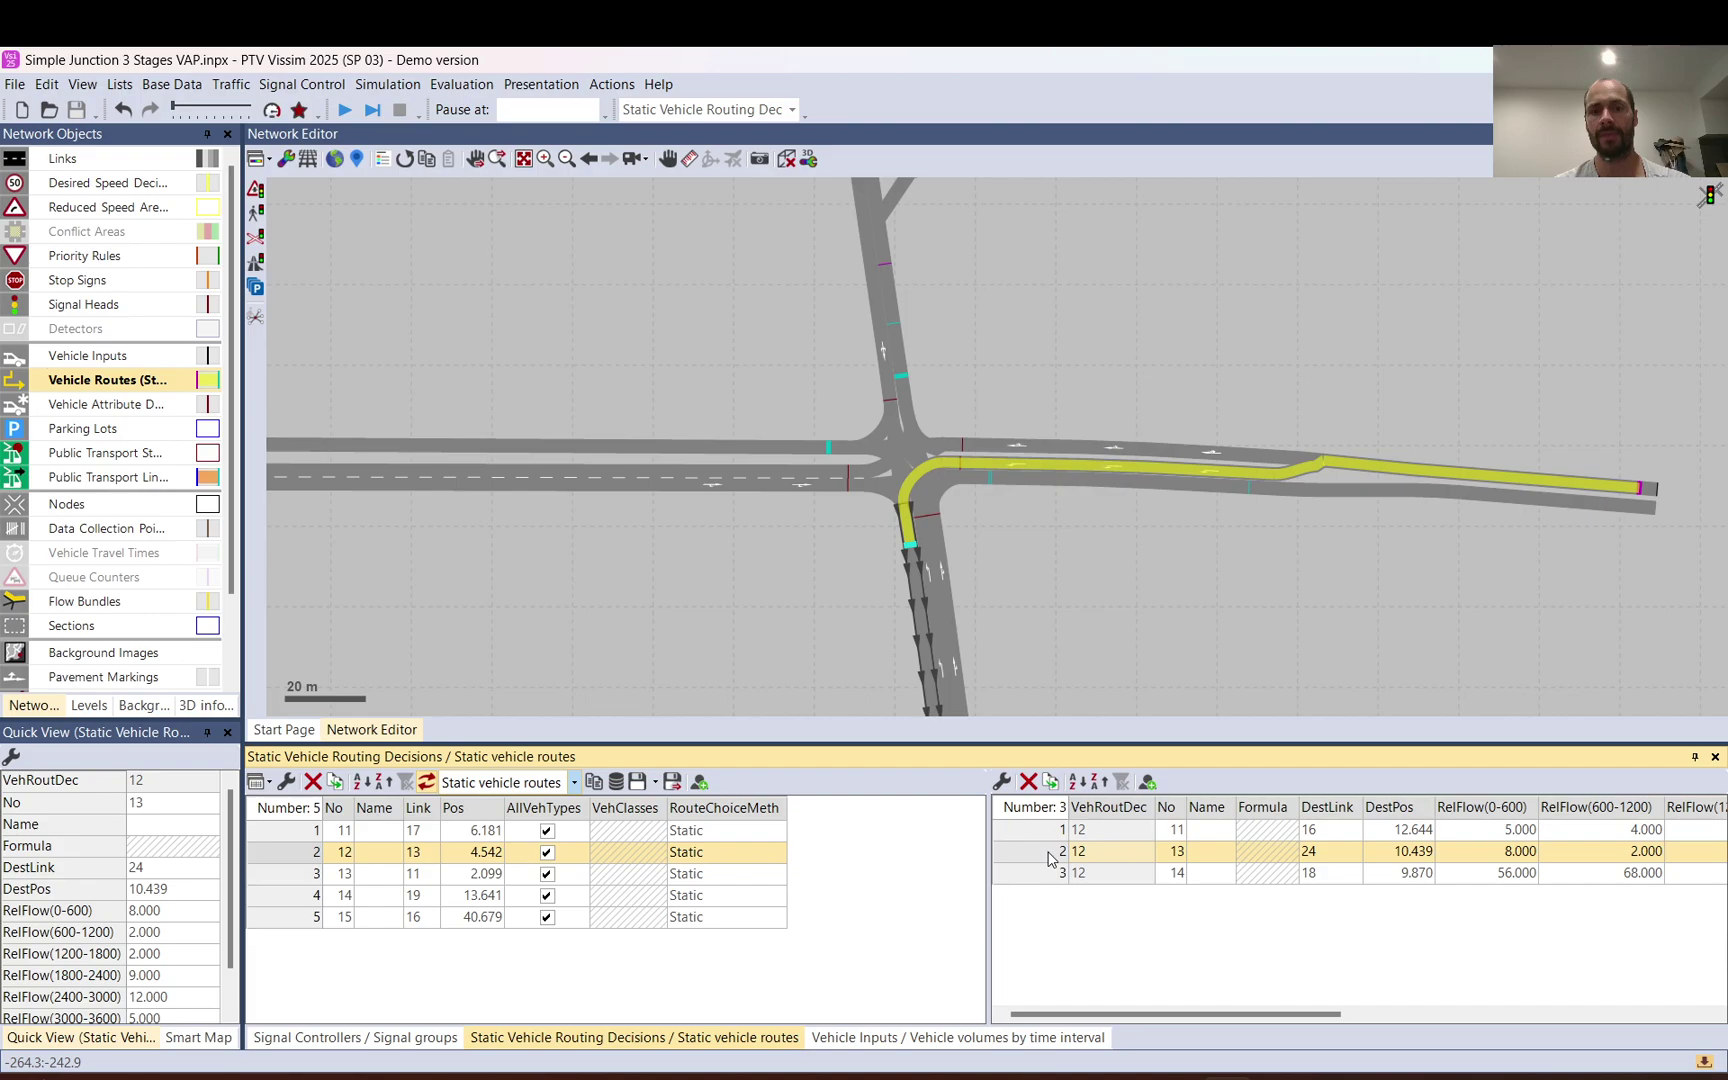
pyautogui.click(1054, 874)
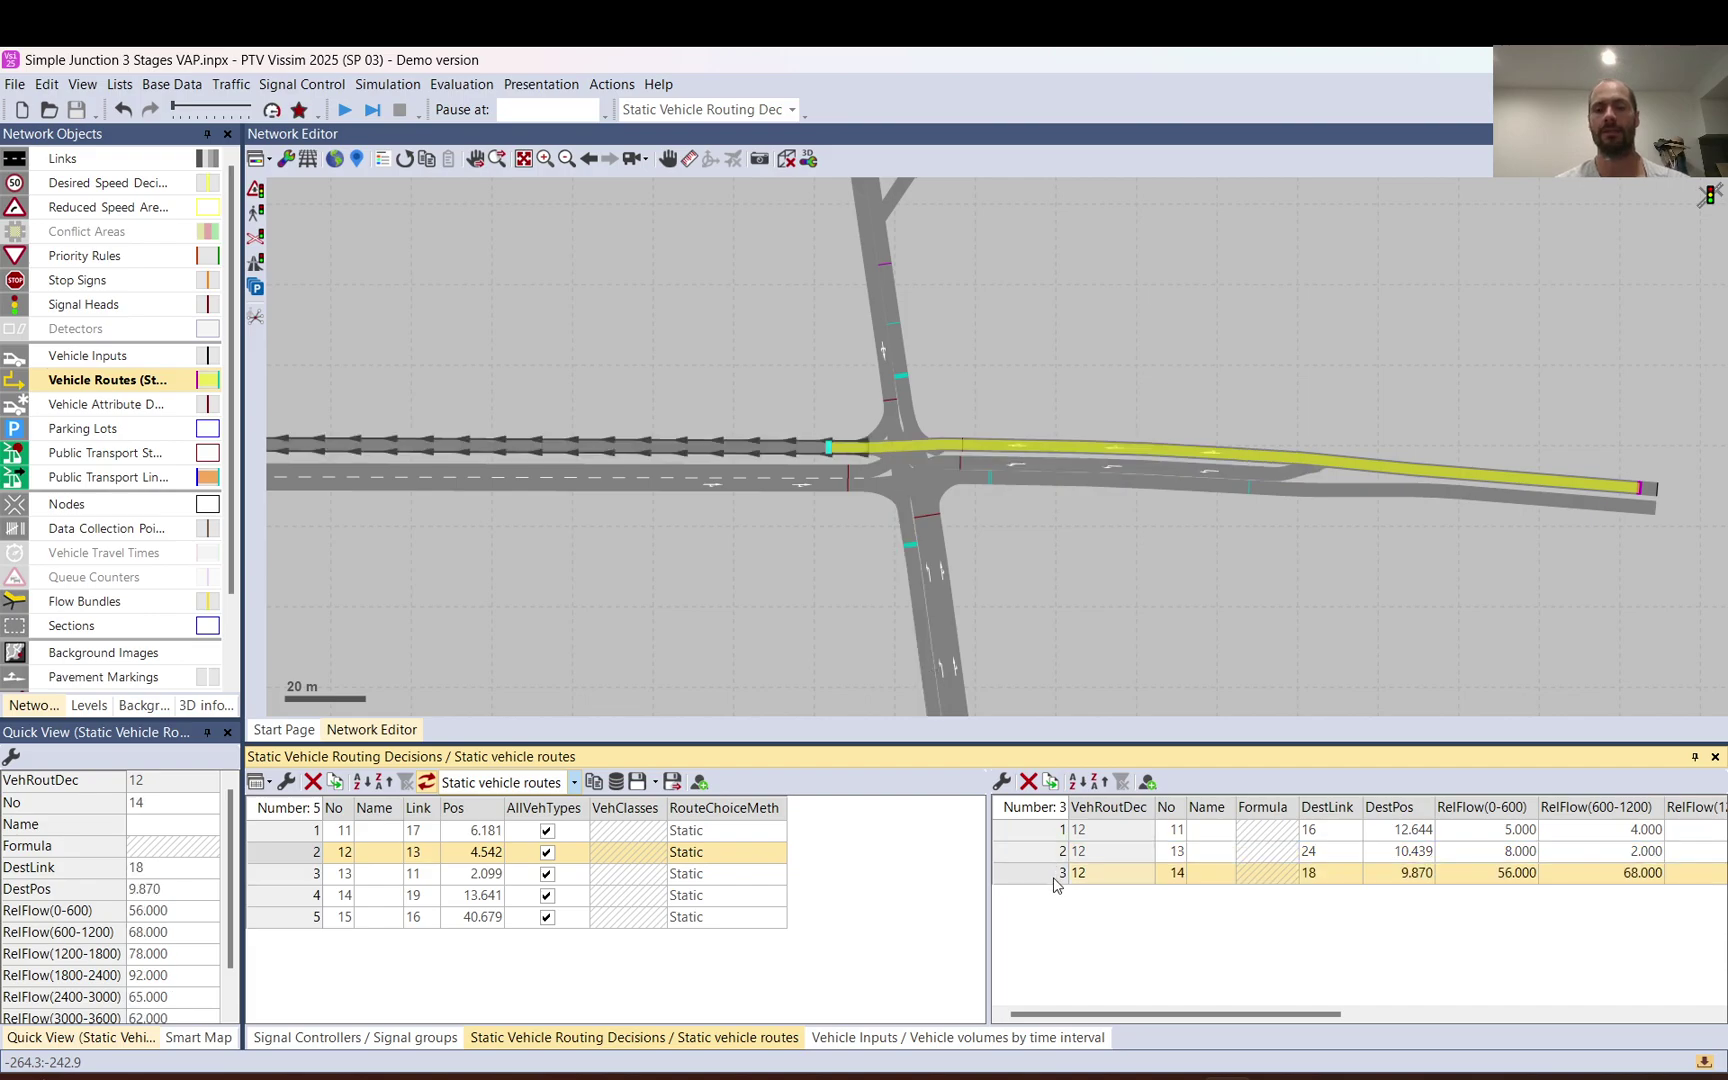
pyautogui.click(1208, 530)
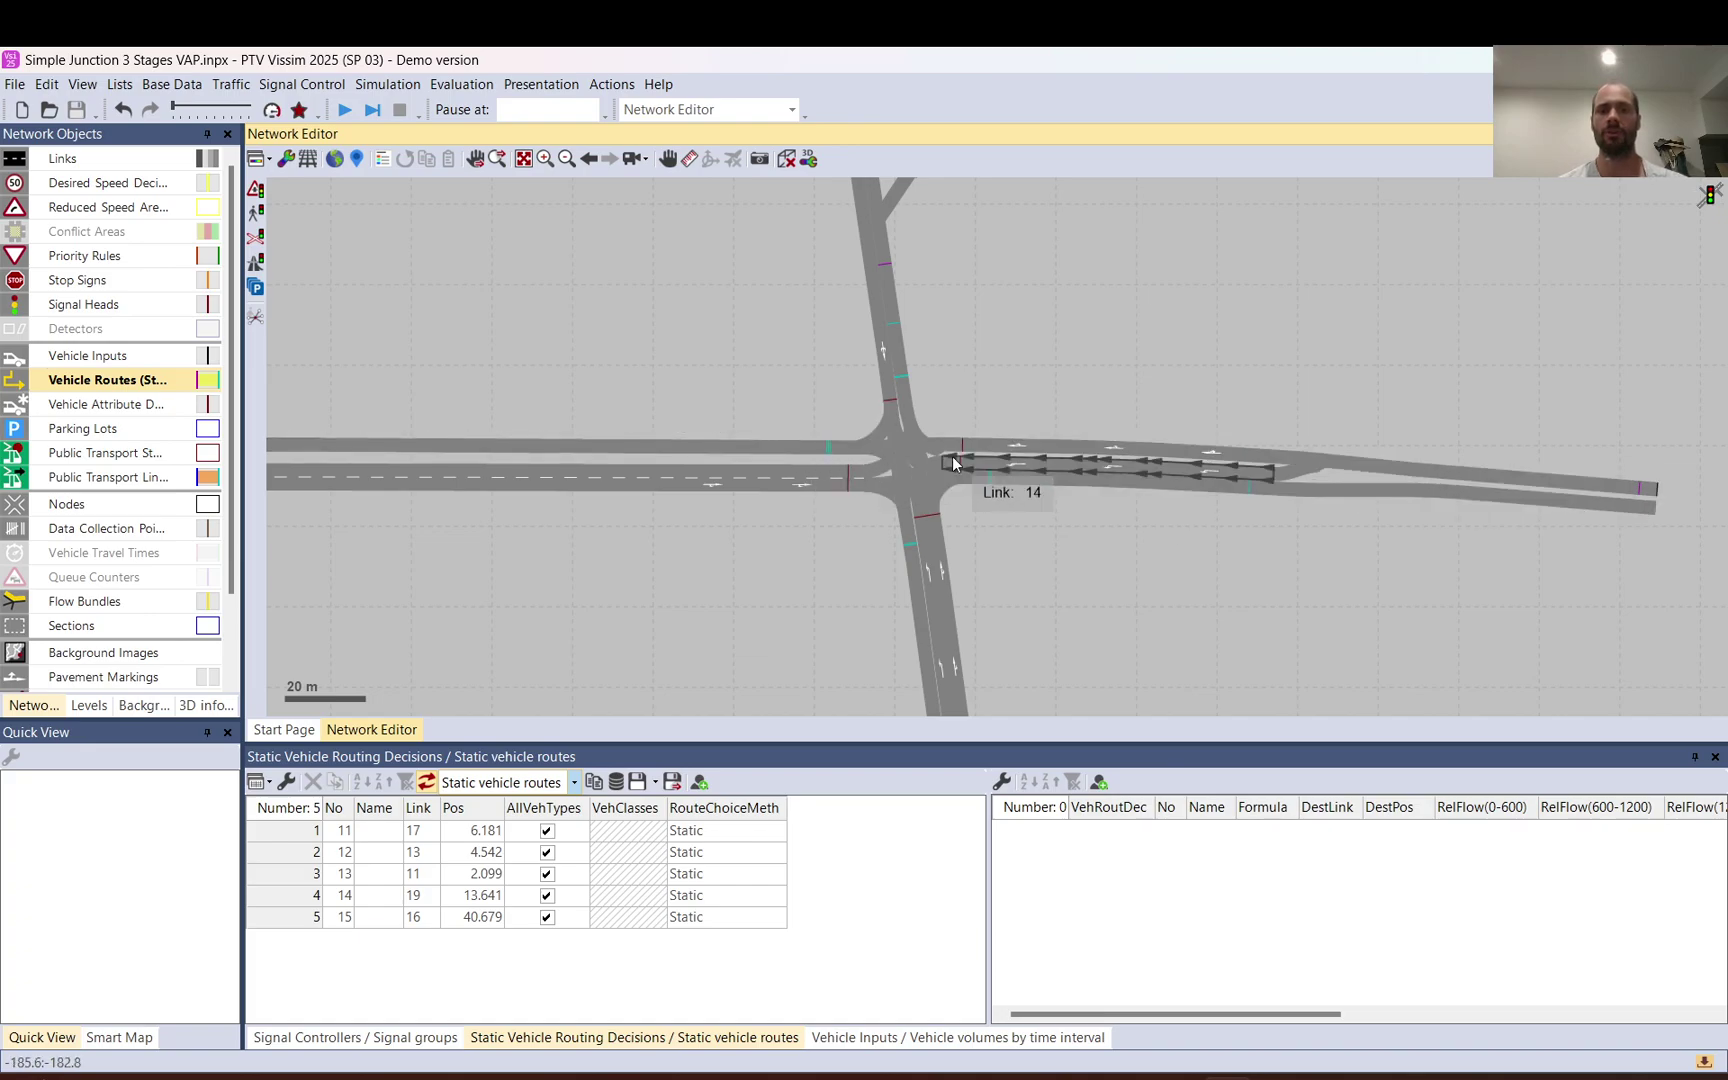
# Compare the end of route 14-1 with the position of routing decision 15 on link 16
pyautogui.scroll(-1, 1262, 401)
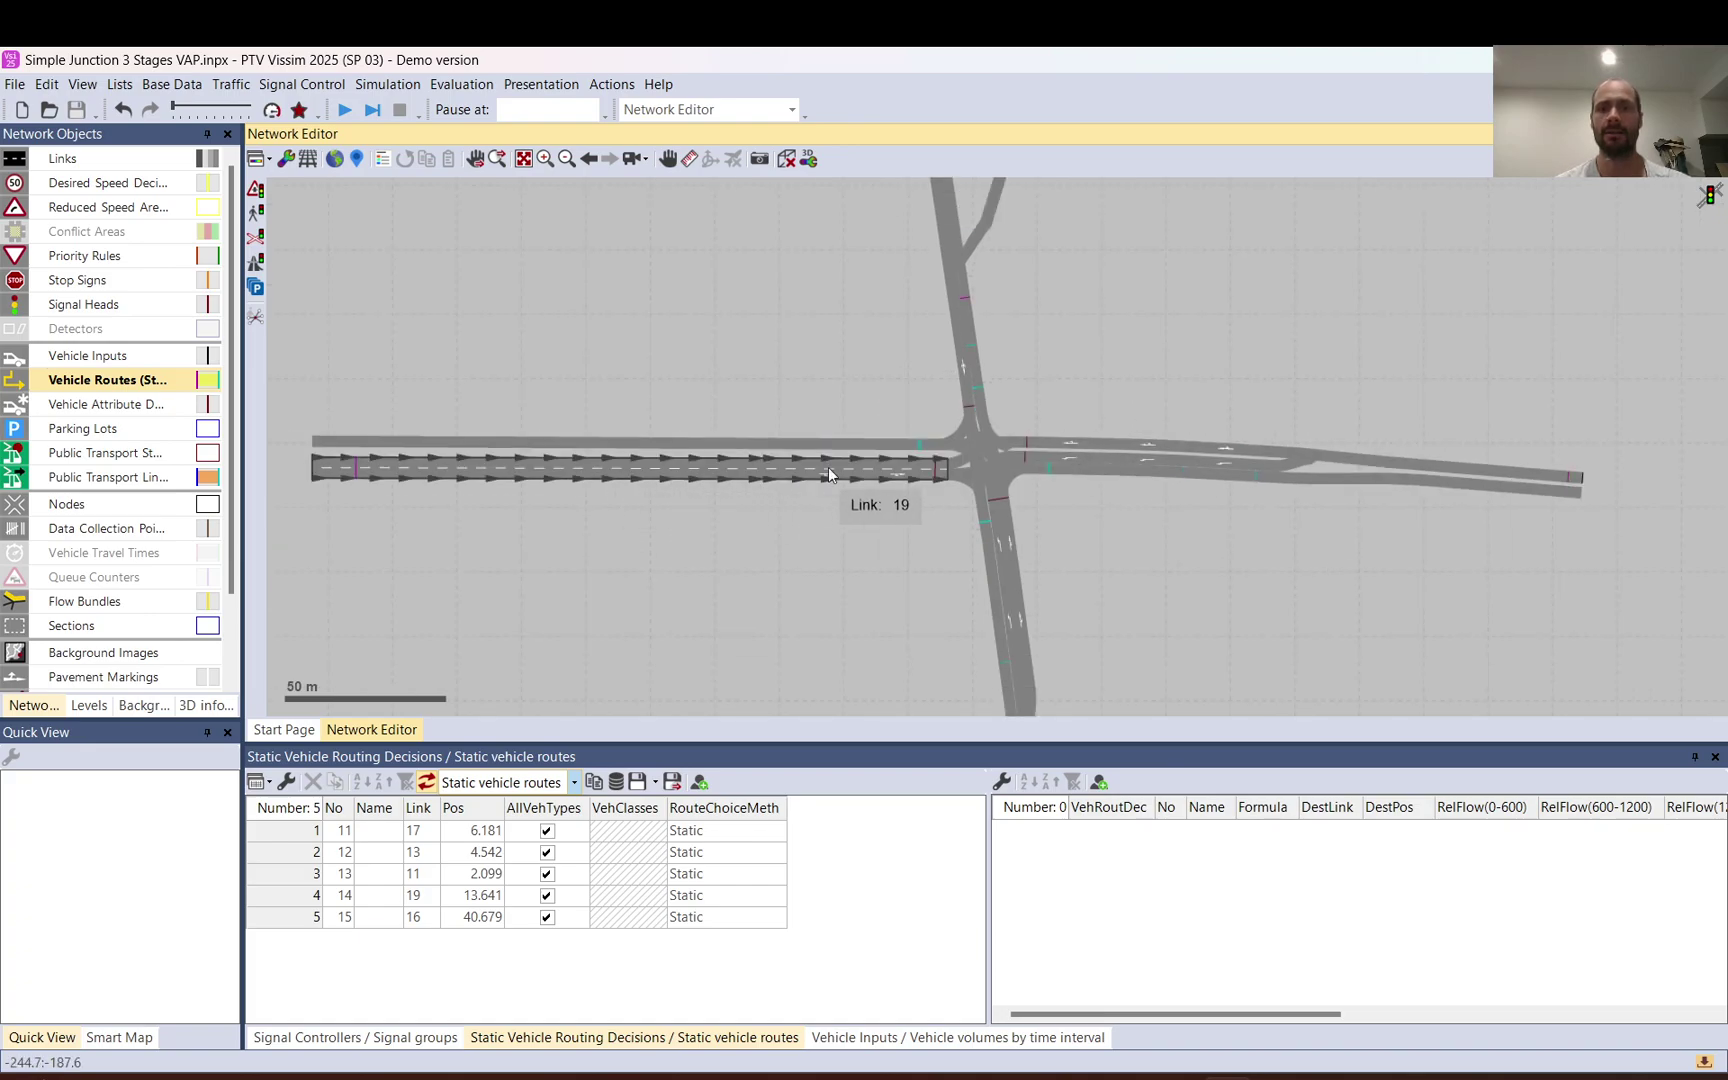
pyautogui.click(972, 352)
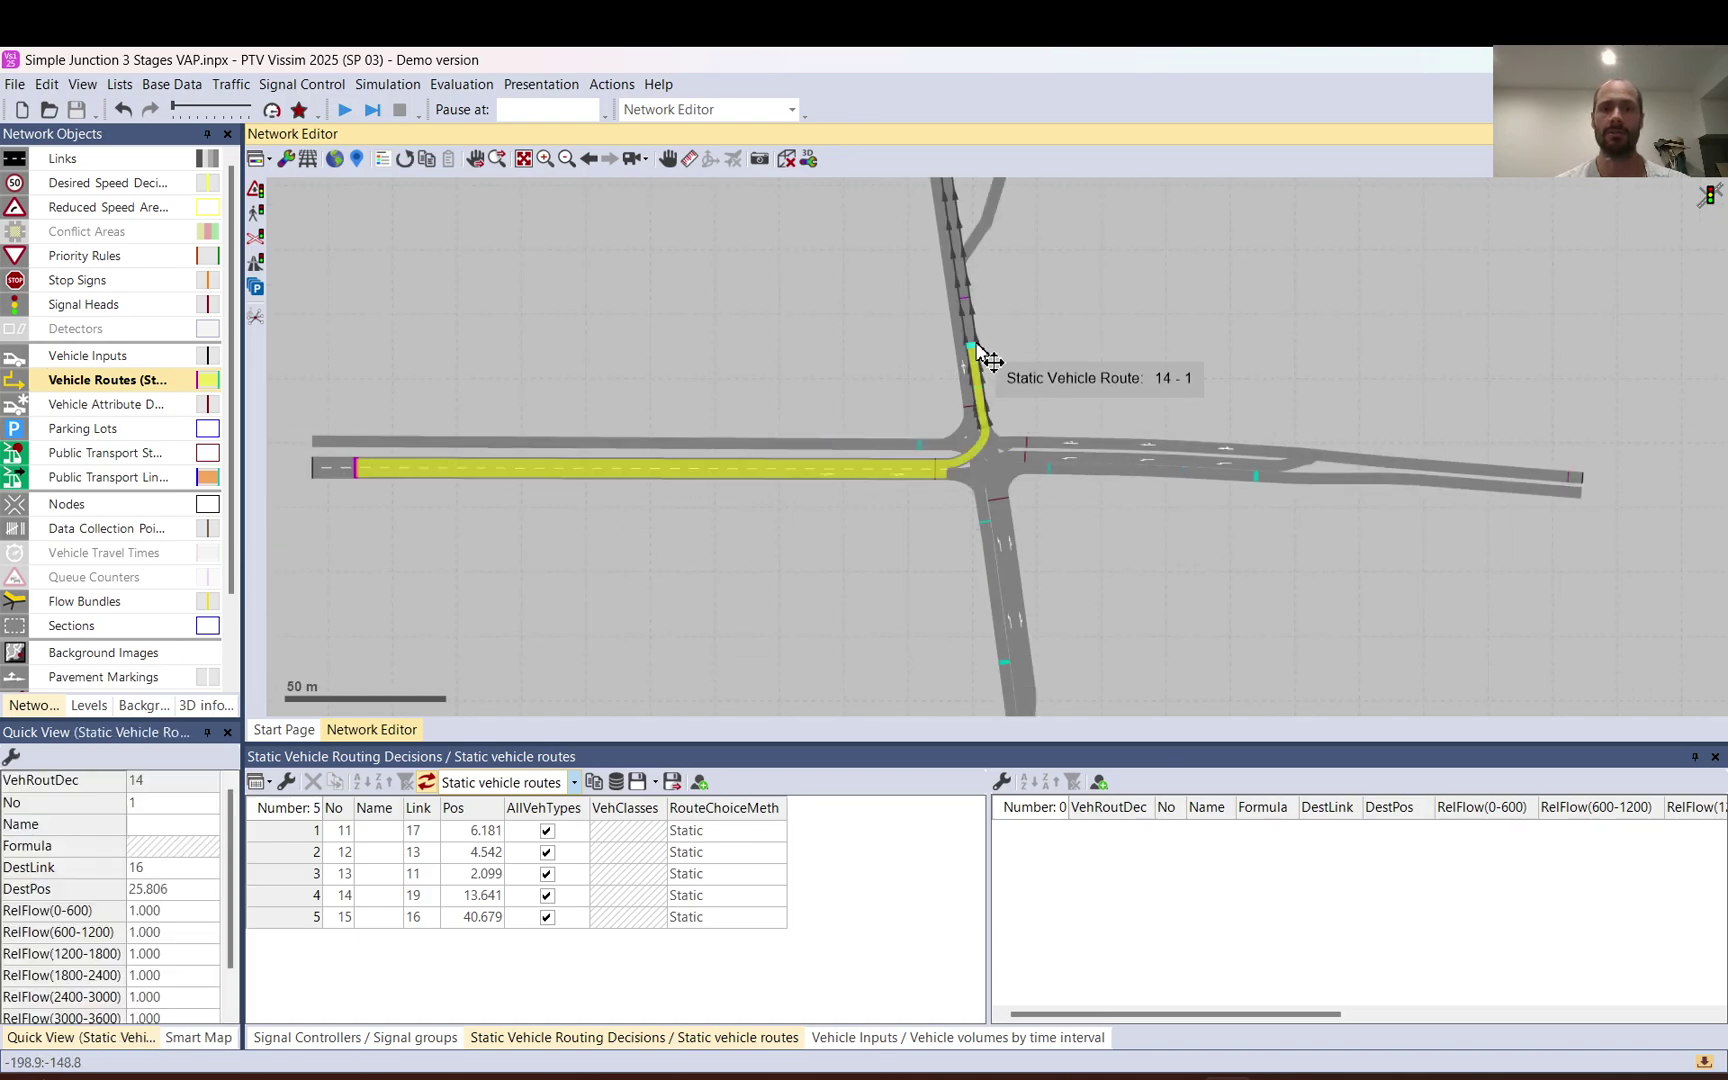
pyautogui.click(971, 307)
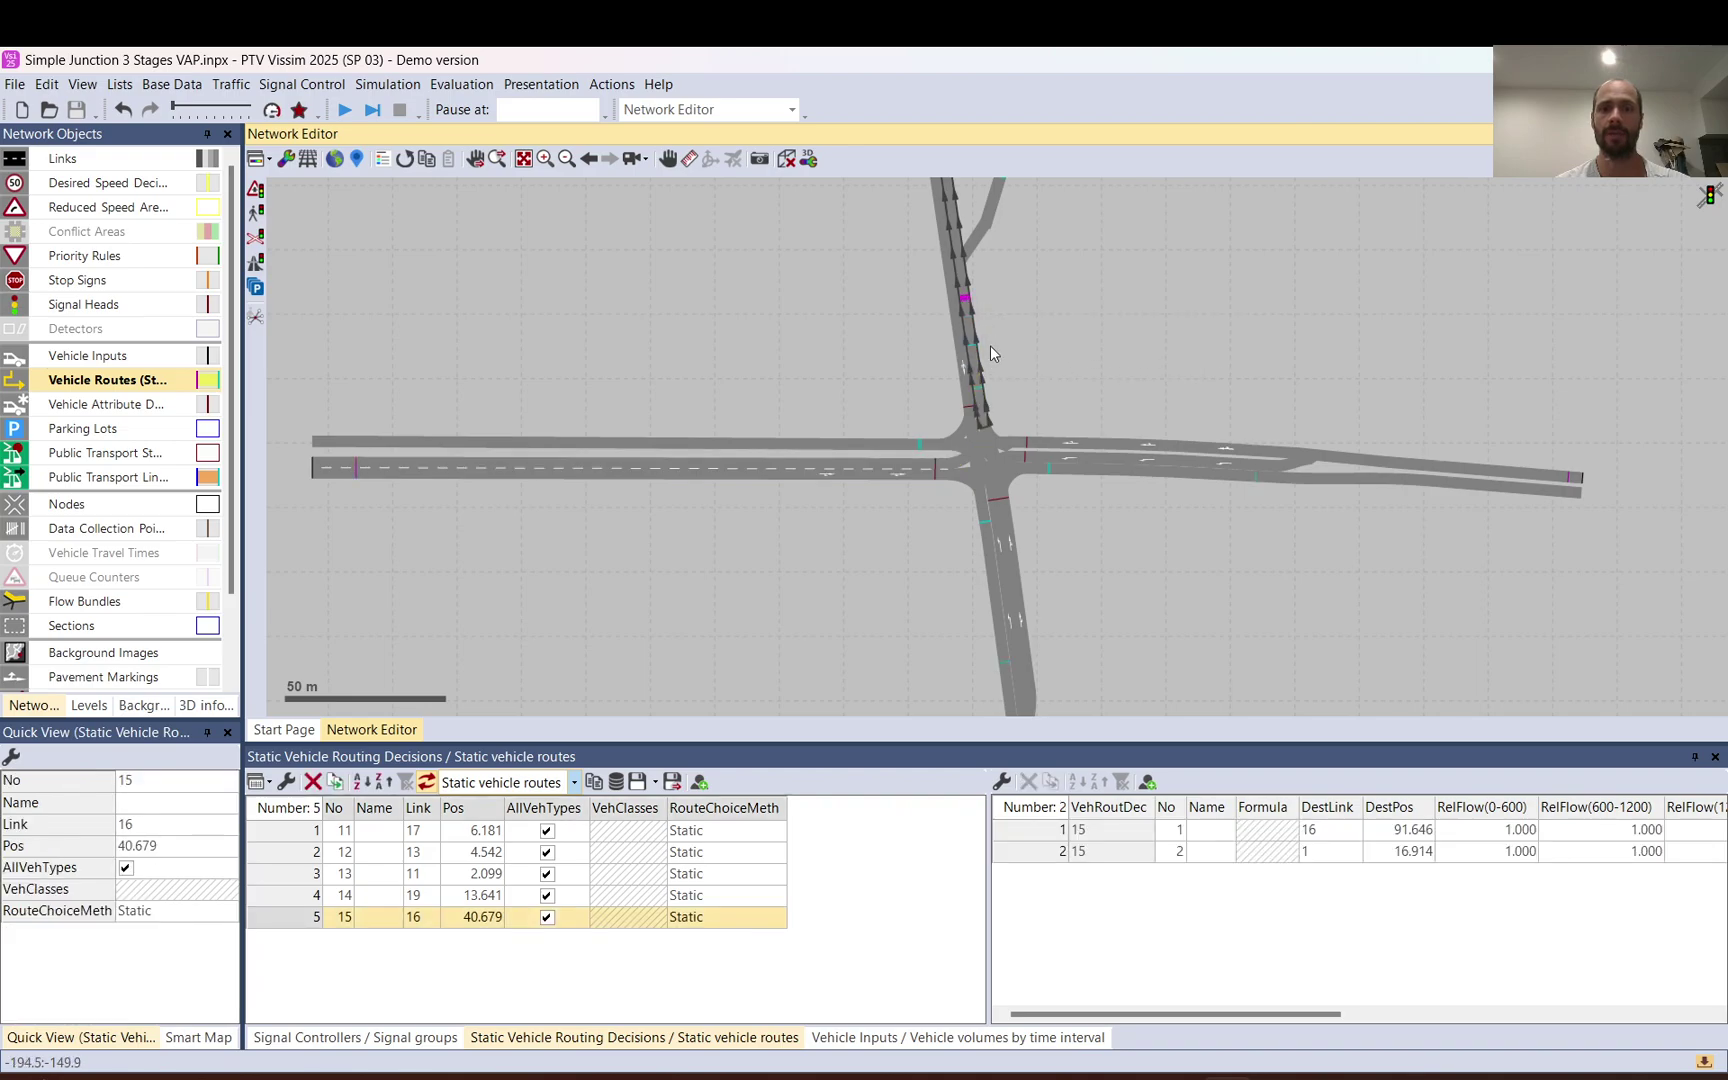
pyautogui.click(272, 924)
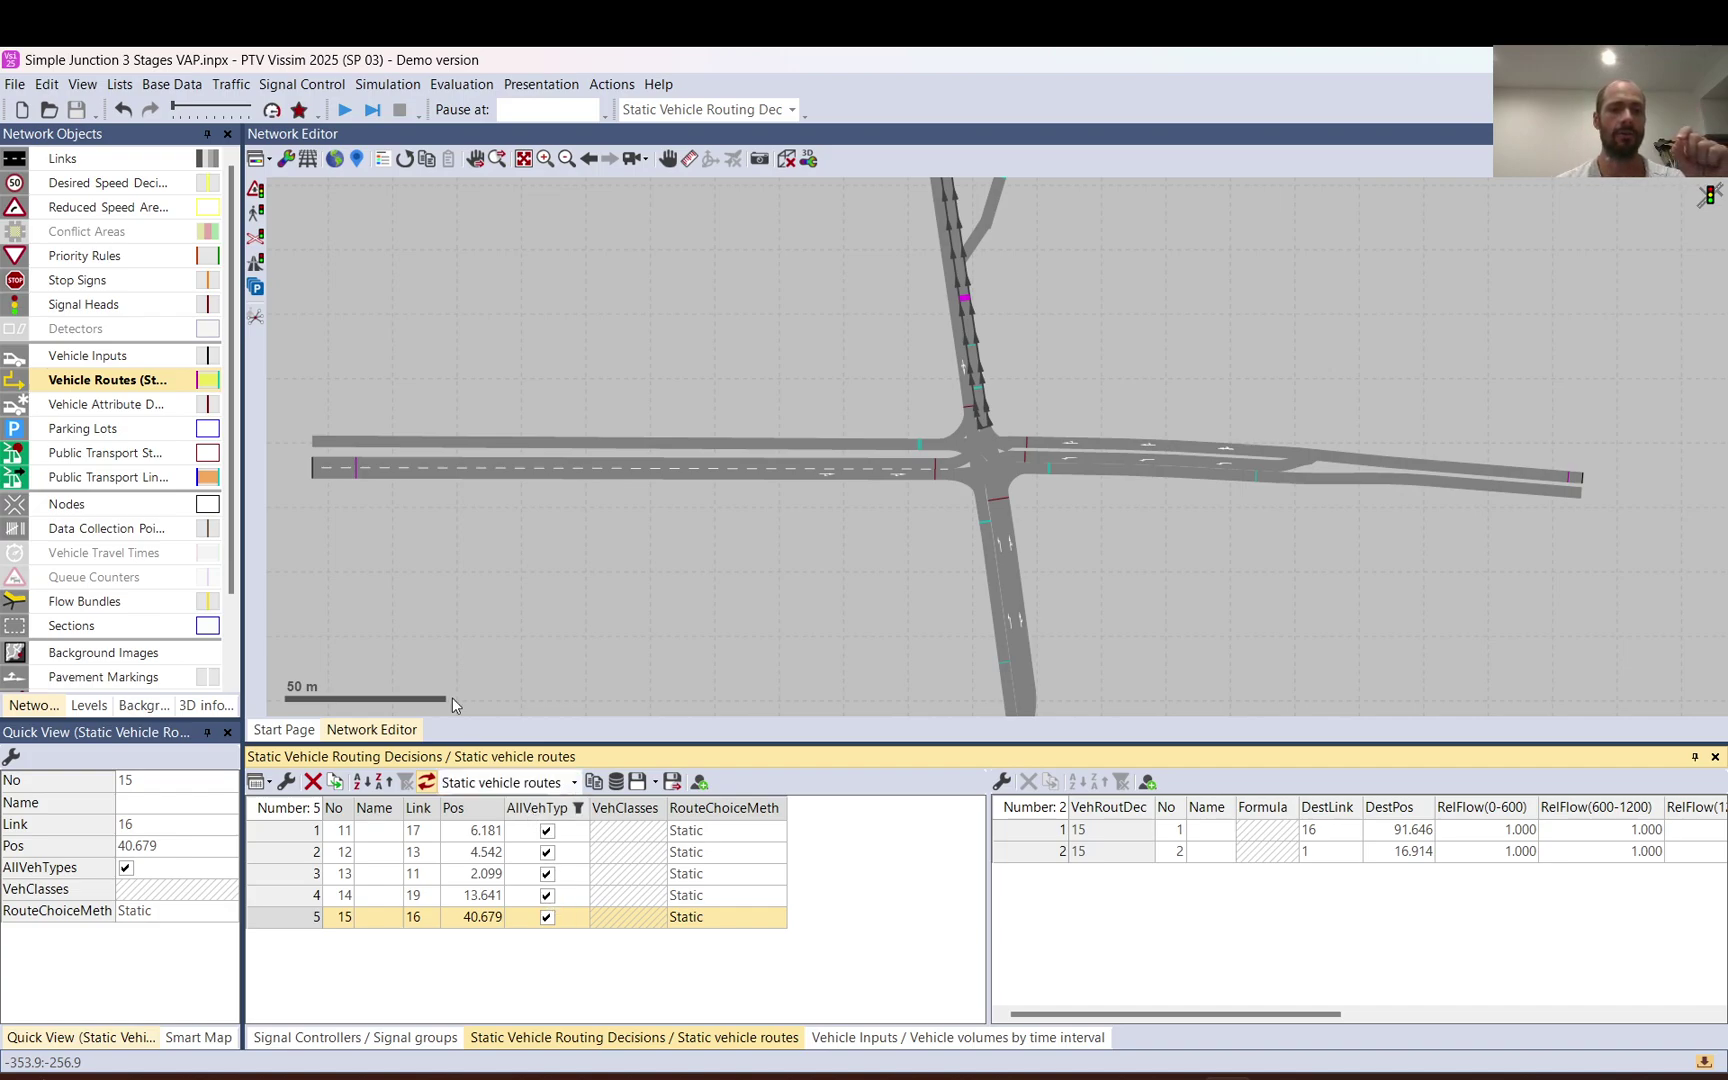
# Restrict routing decision 14 on link 19 from all vehicle types to vehicle class 10: Car
pyautogui.click(358, 466)
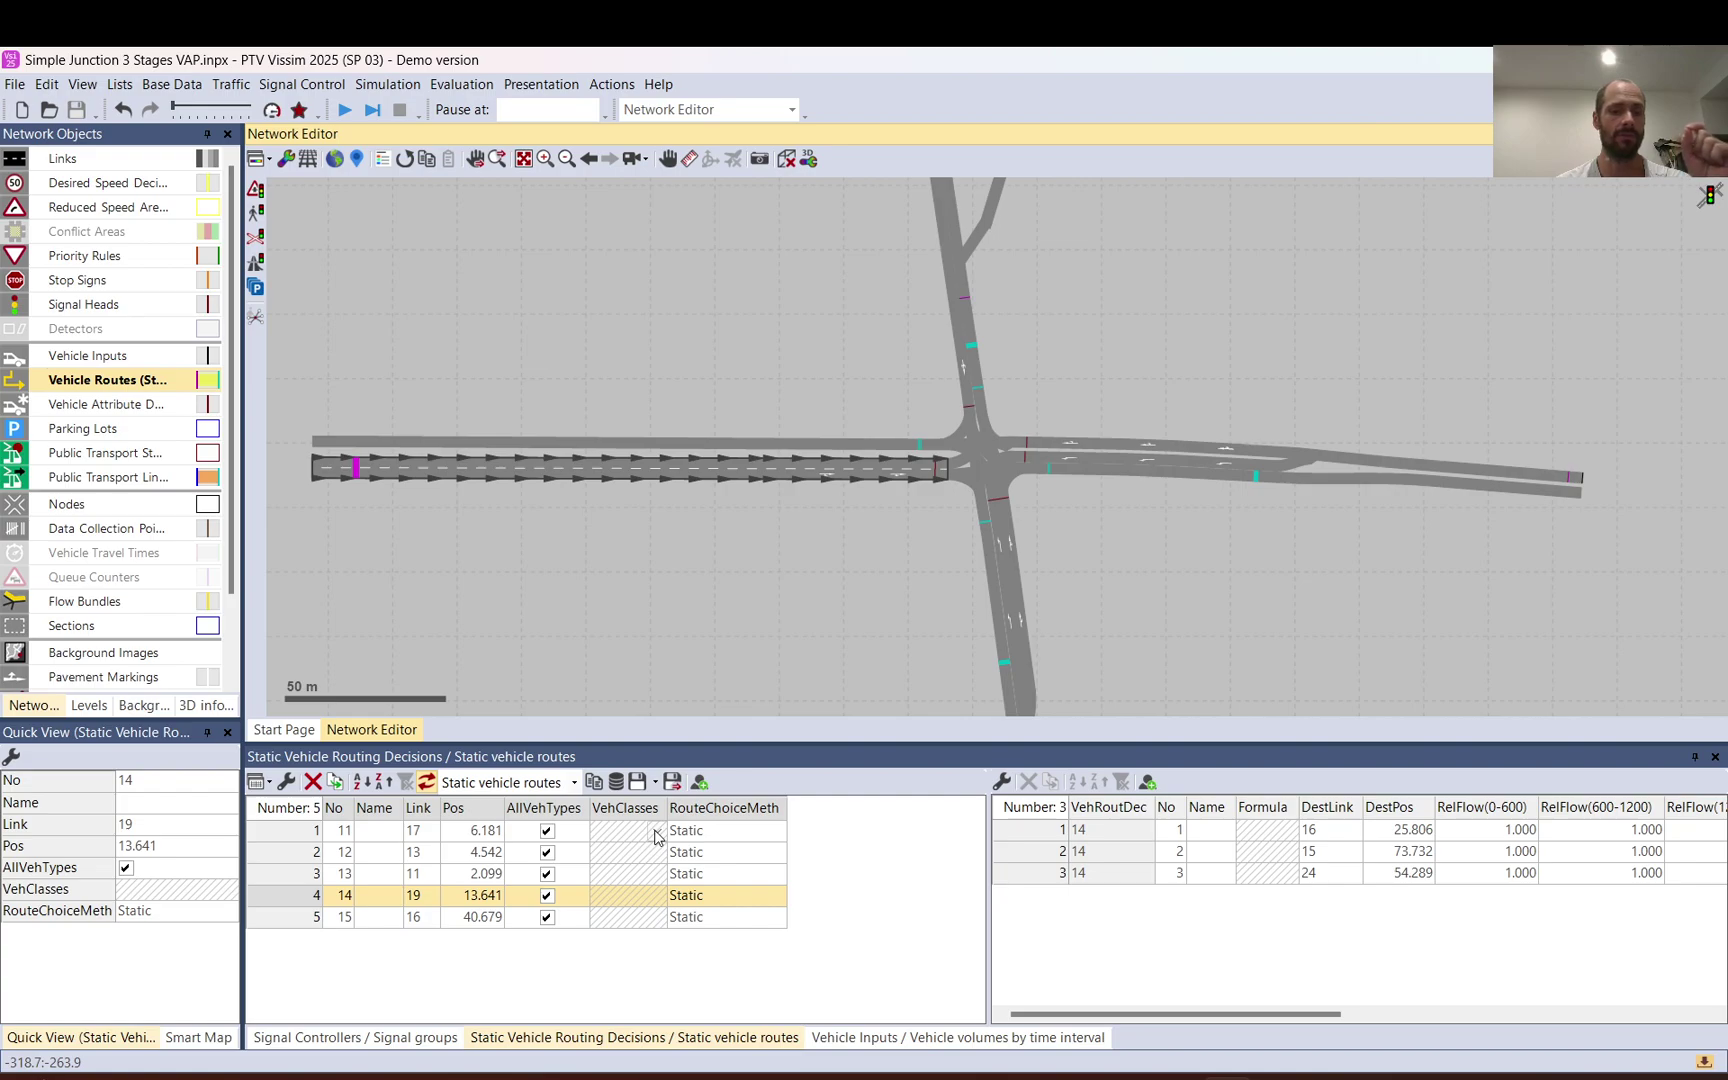
pyautogui.click(548, 896)
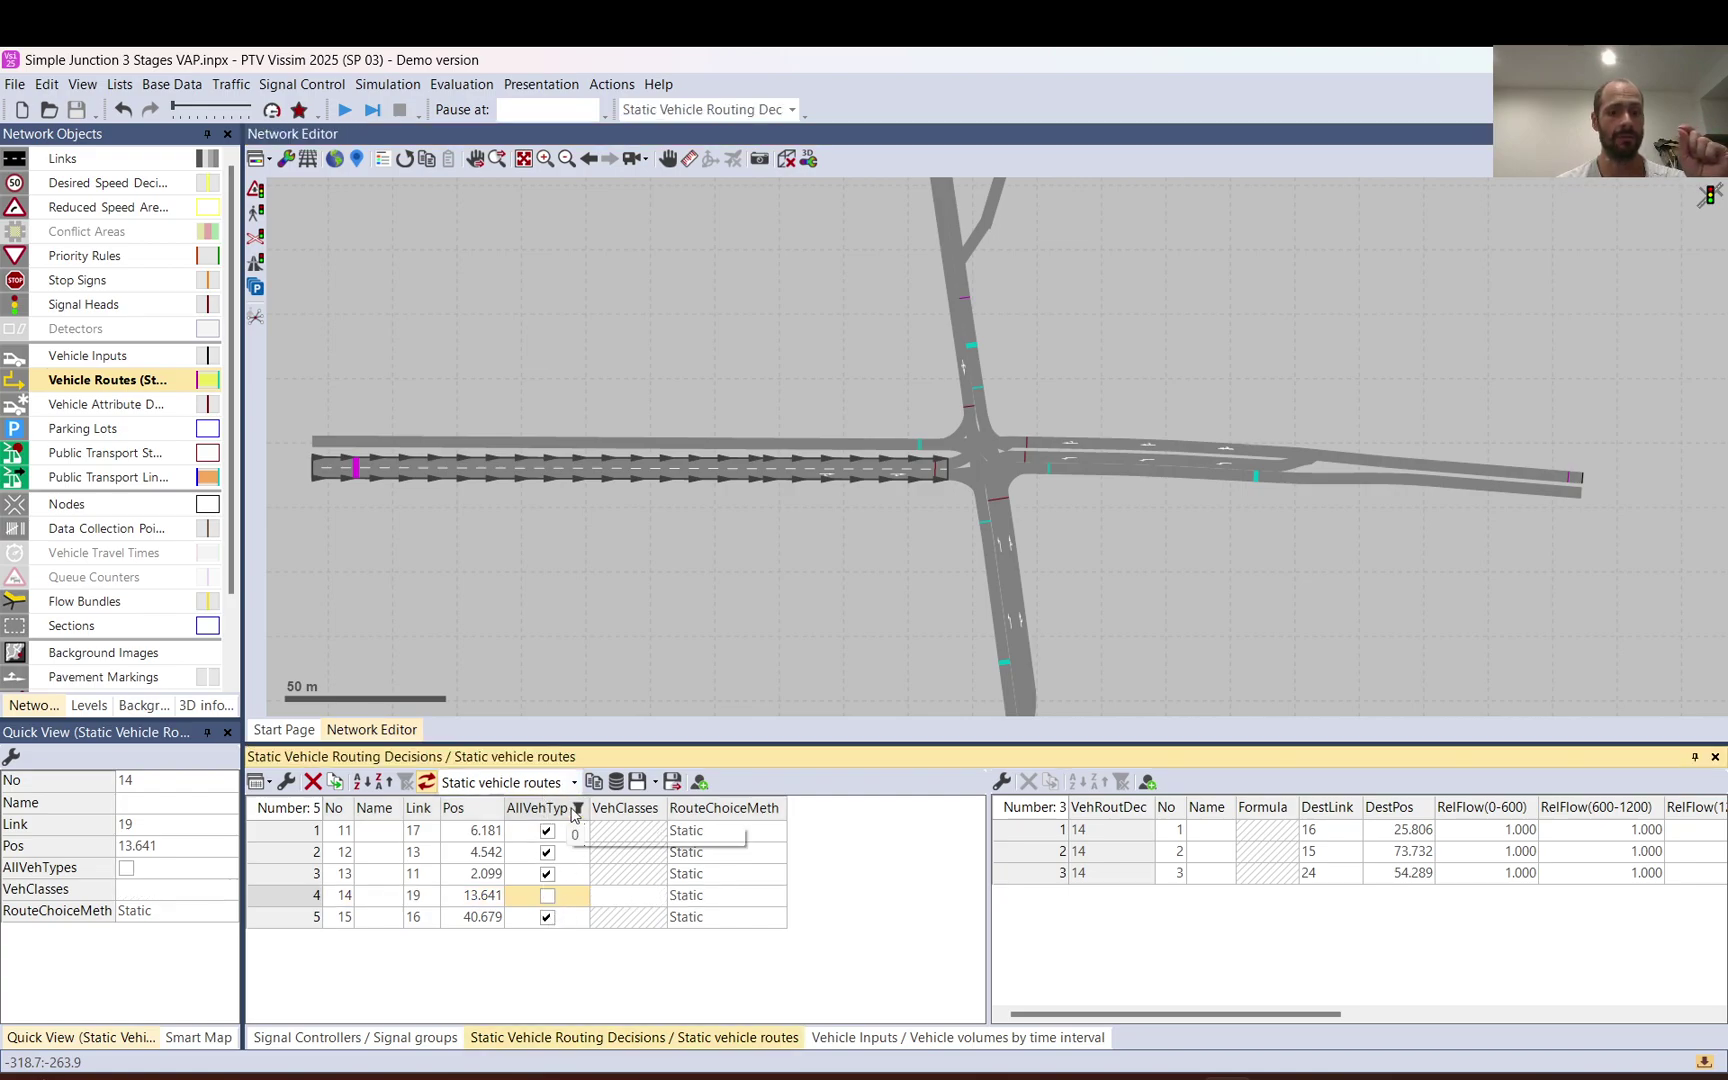
pyautogui.click(655, 903)
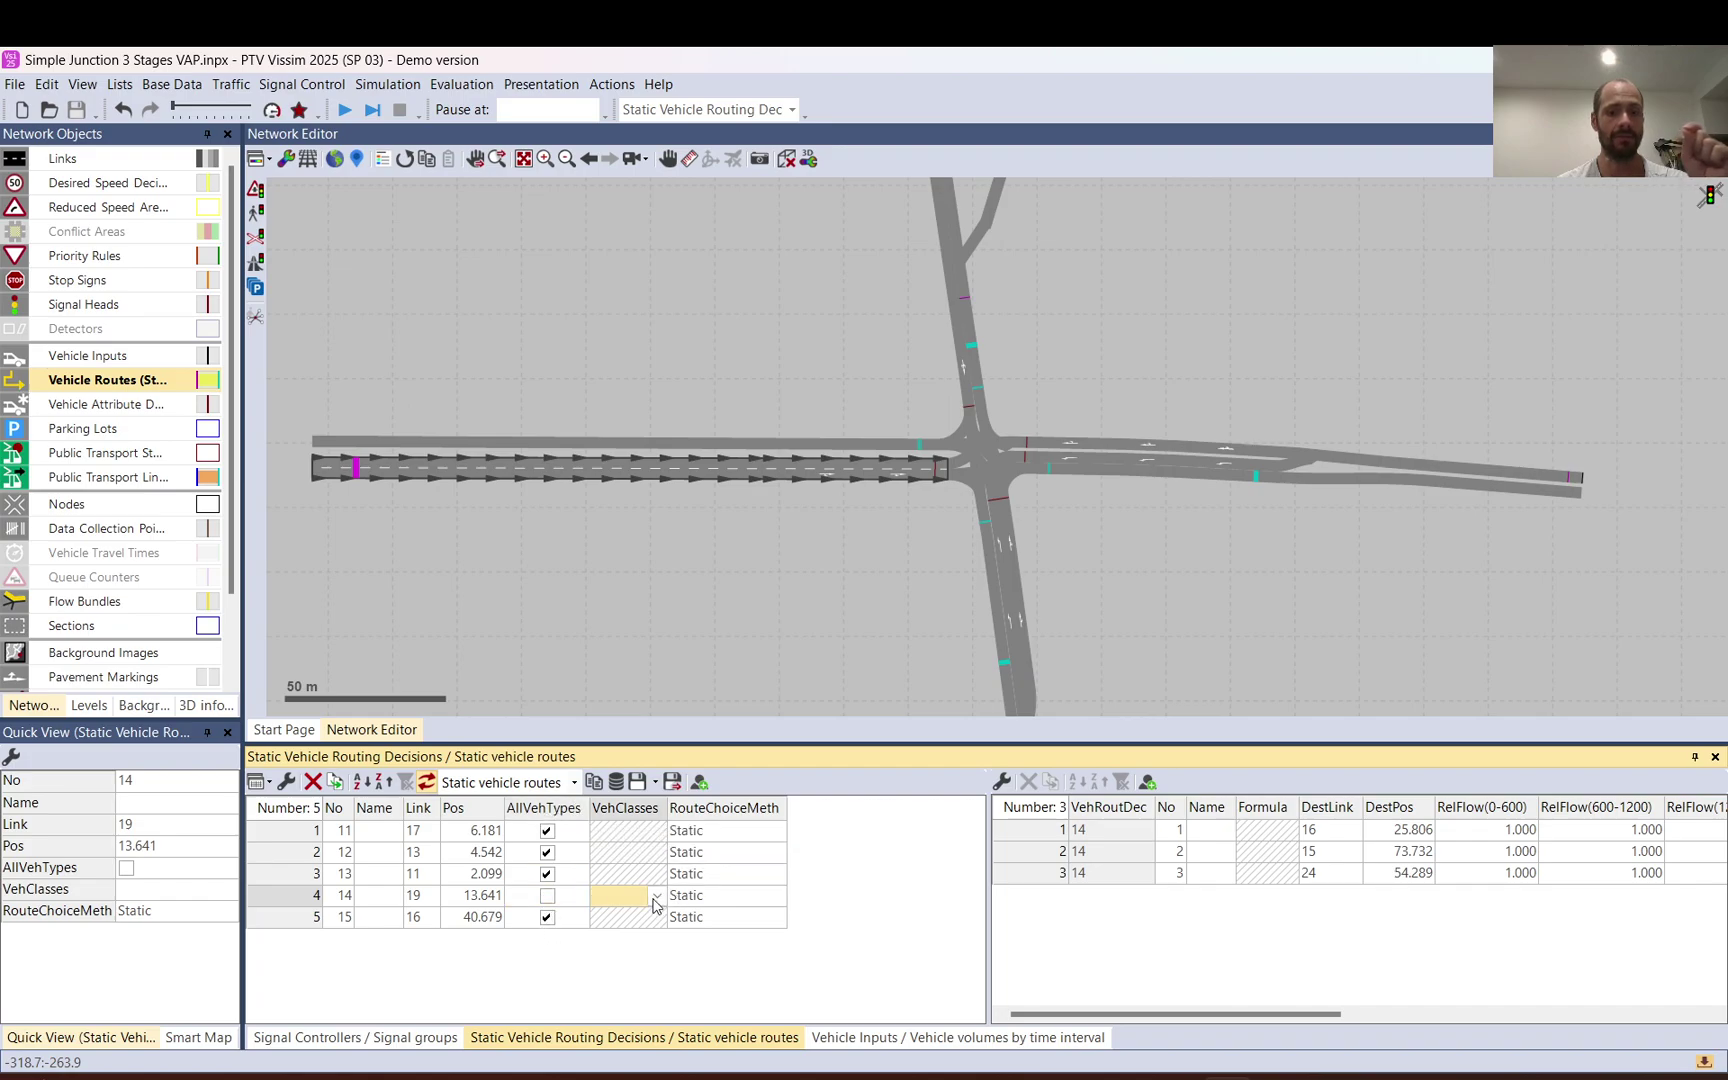
pyautogui.click(656, 897)
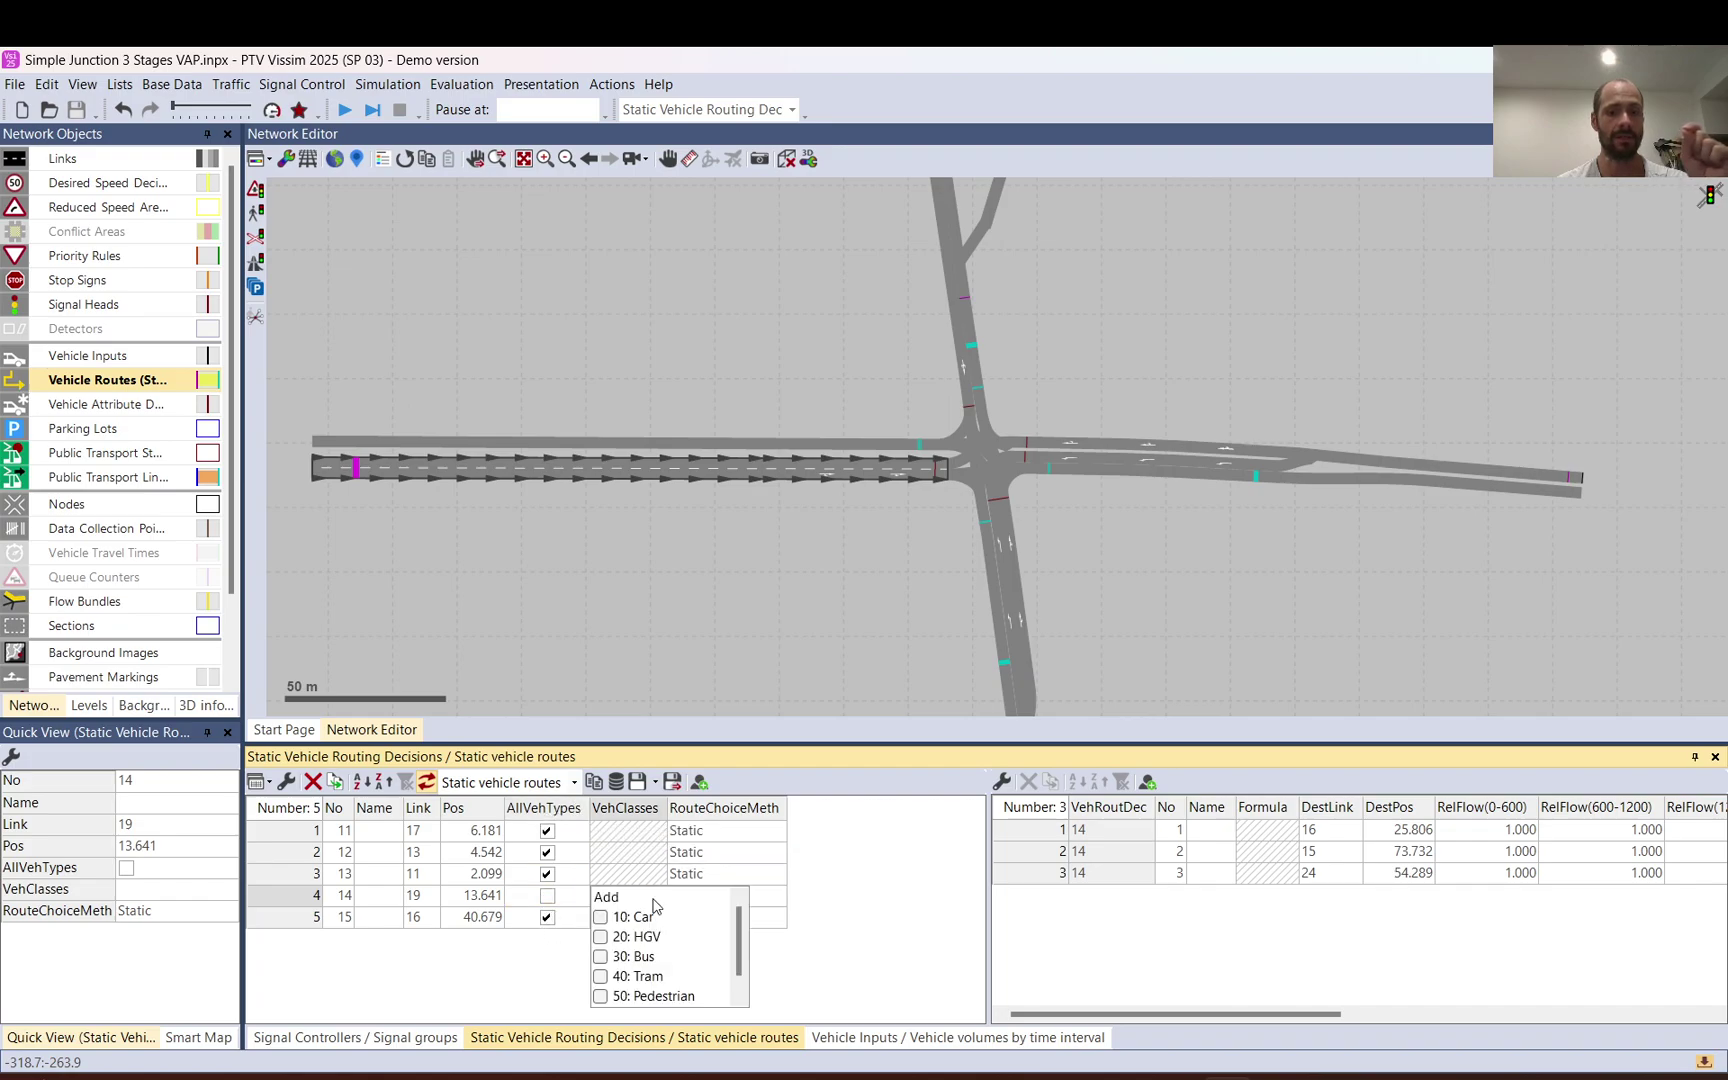
pyautogui.click(601, 917)
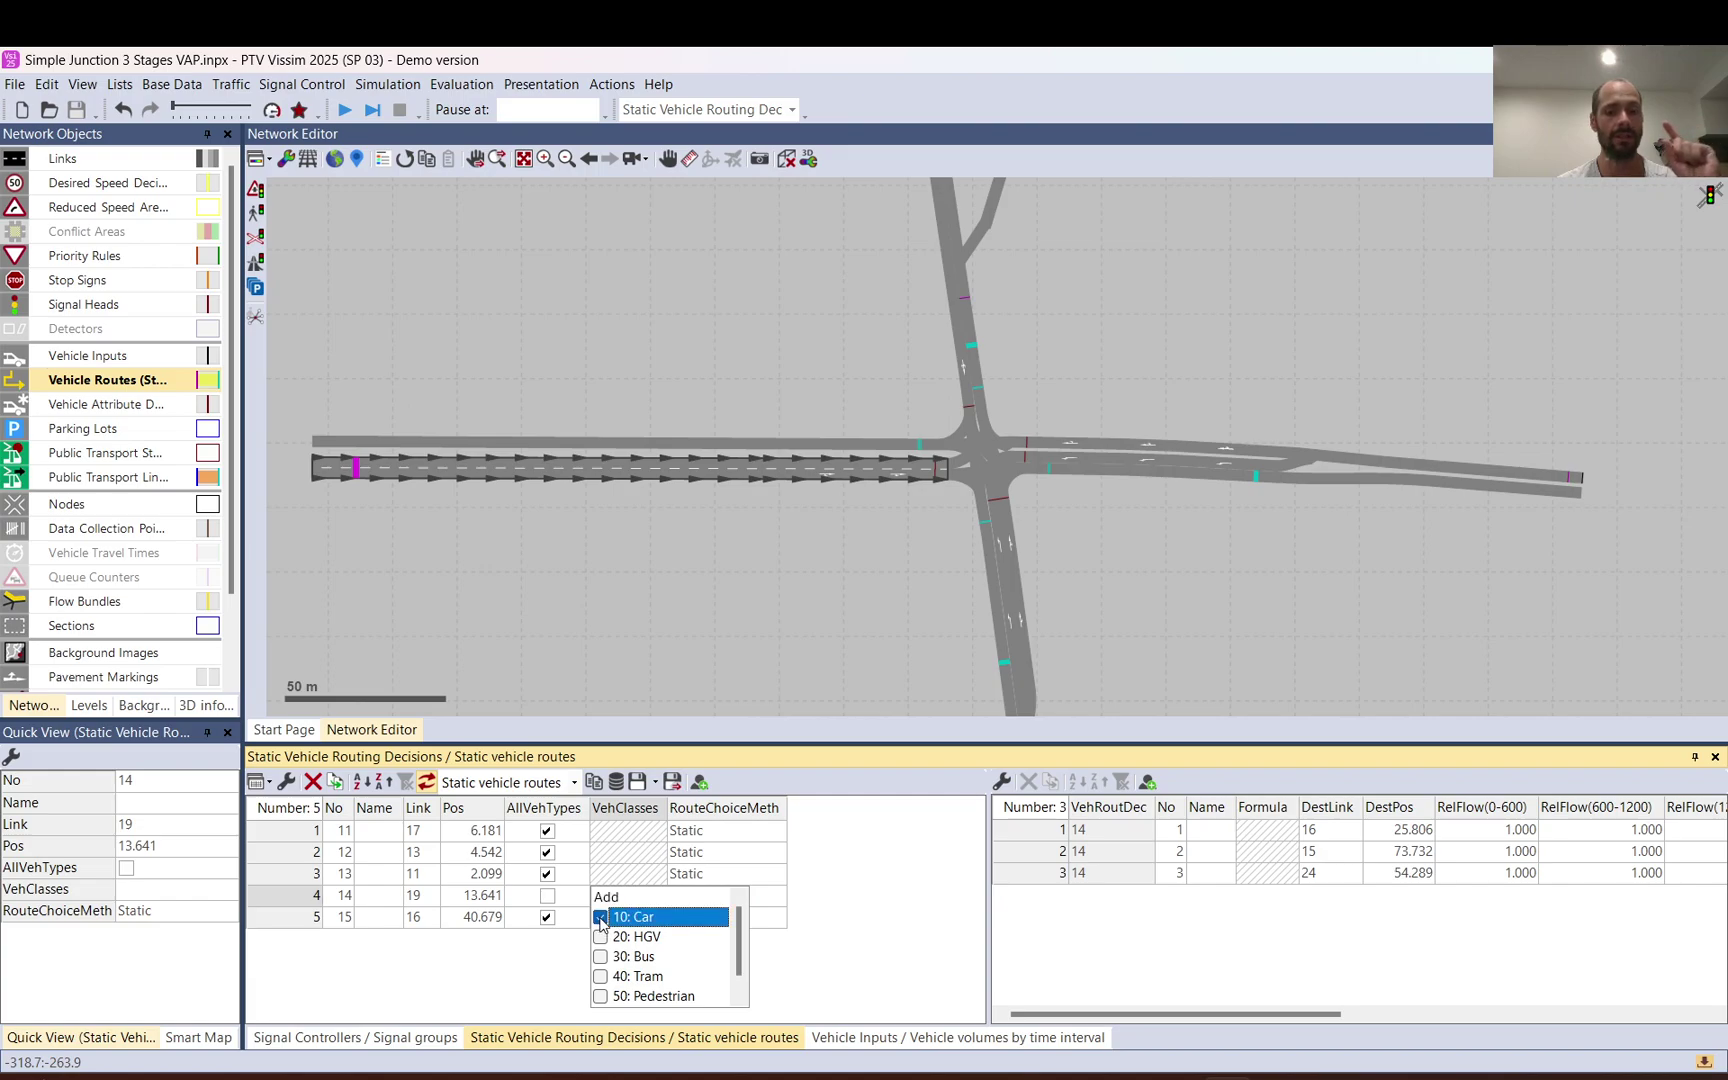
pyautogui.click(591, 603)
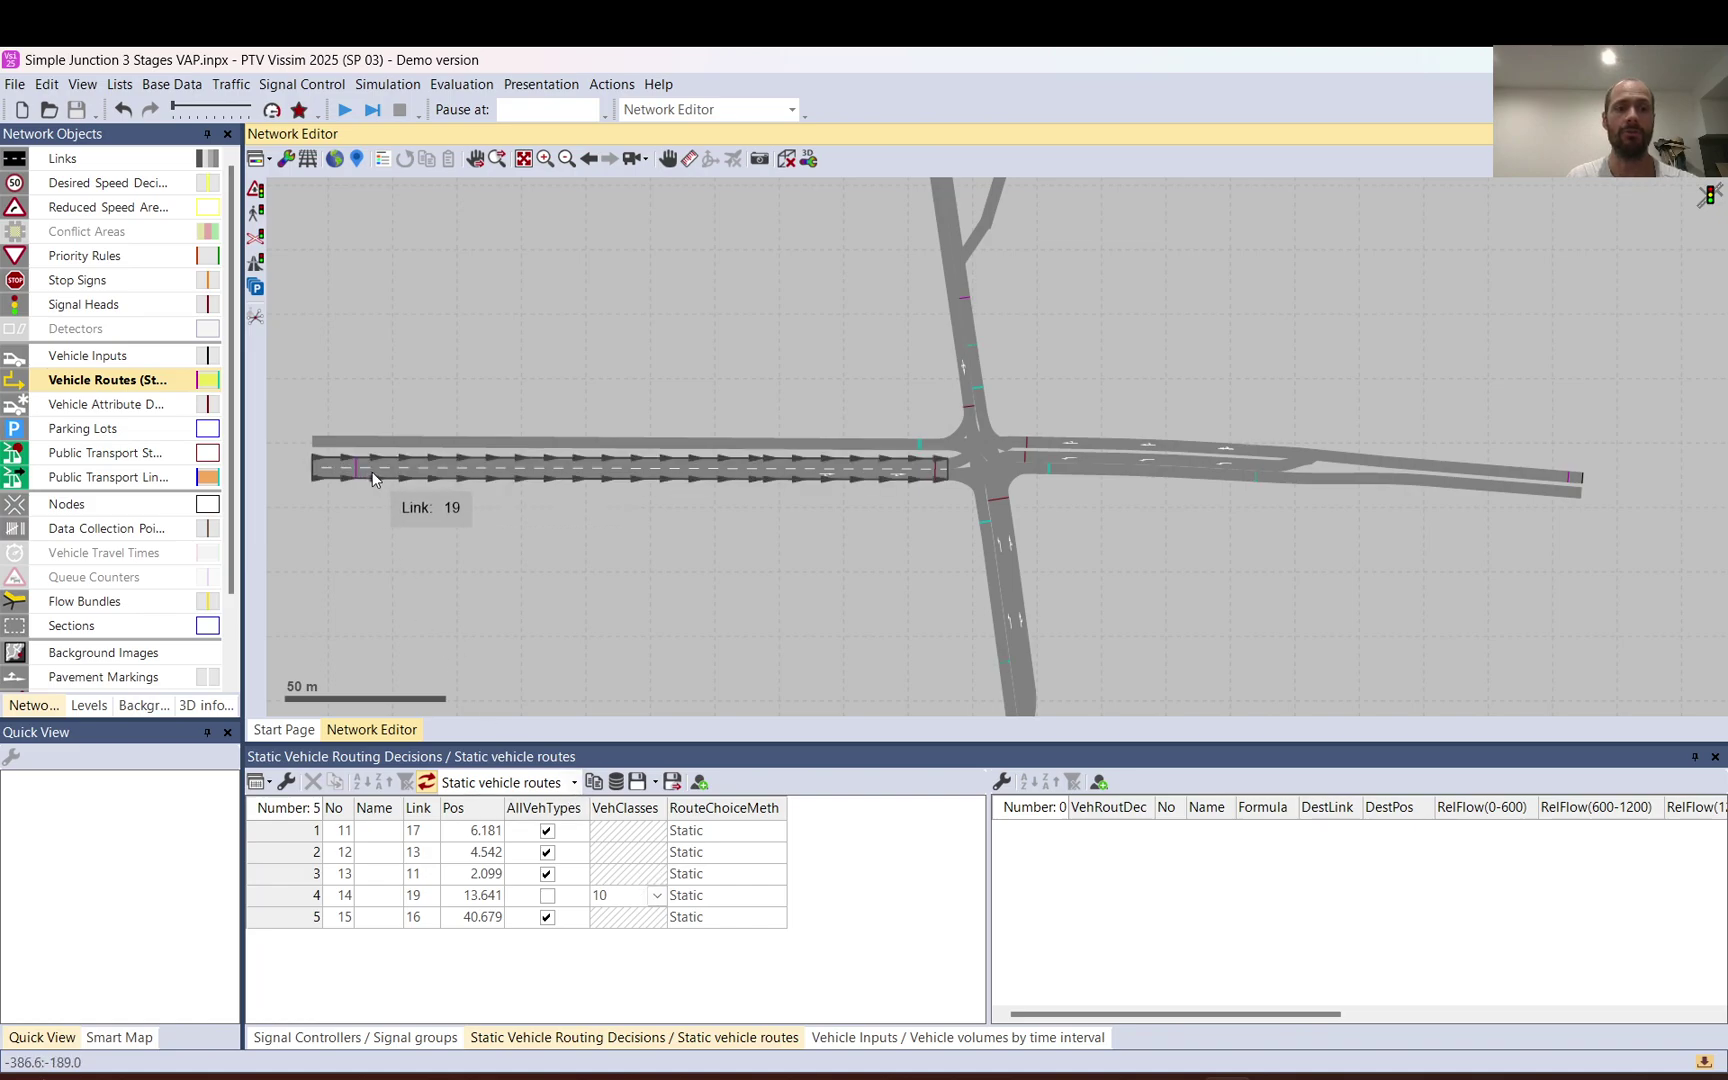
pyautogui.scroll(3, 355, 470)
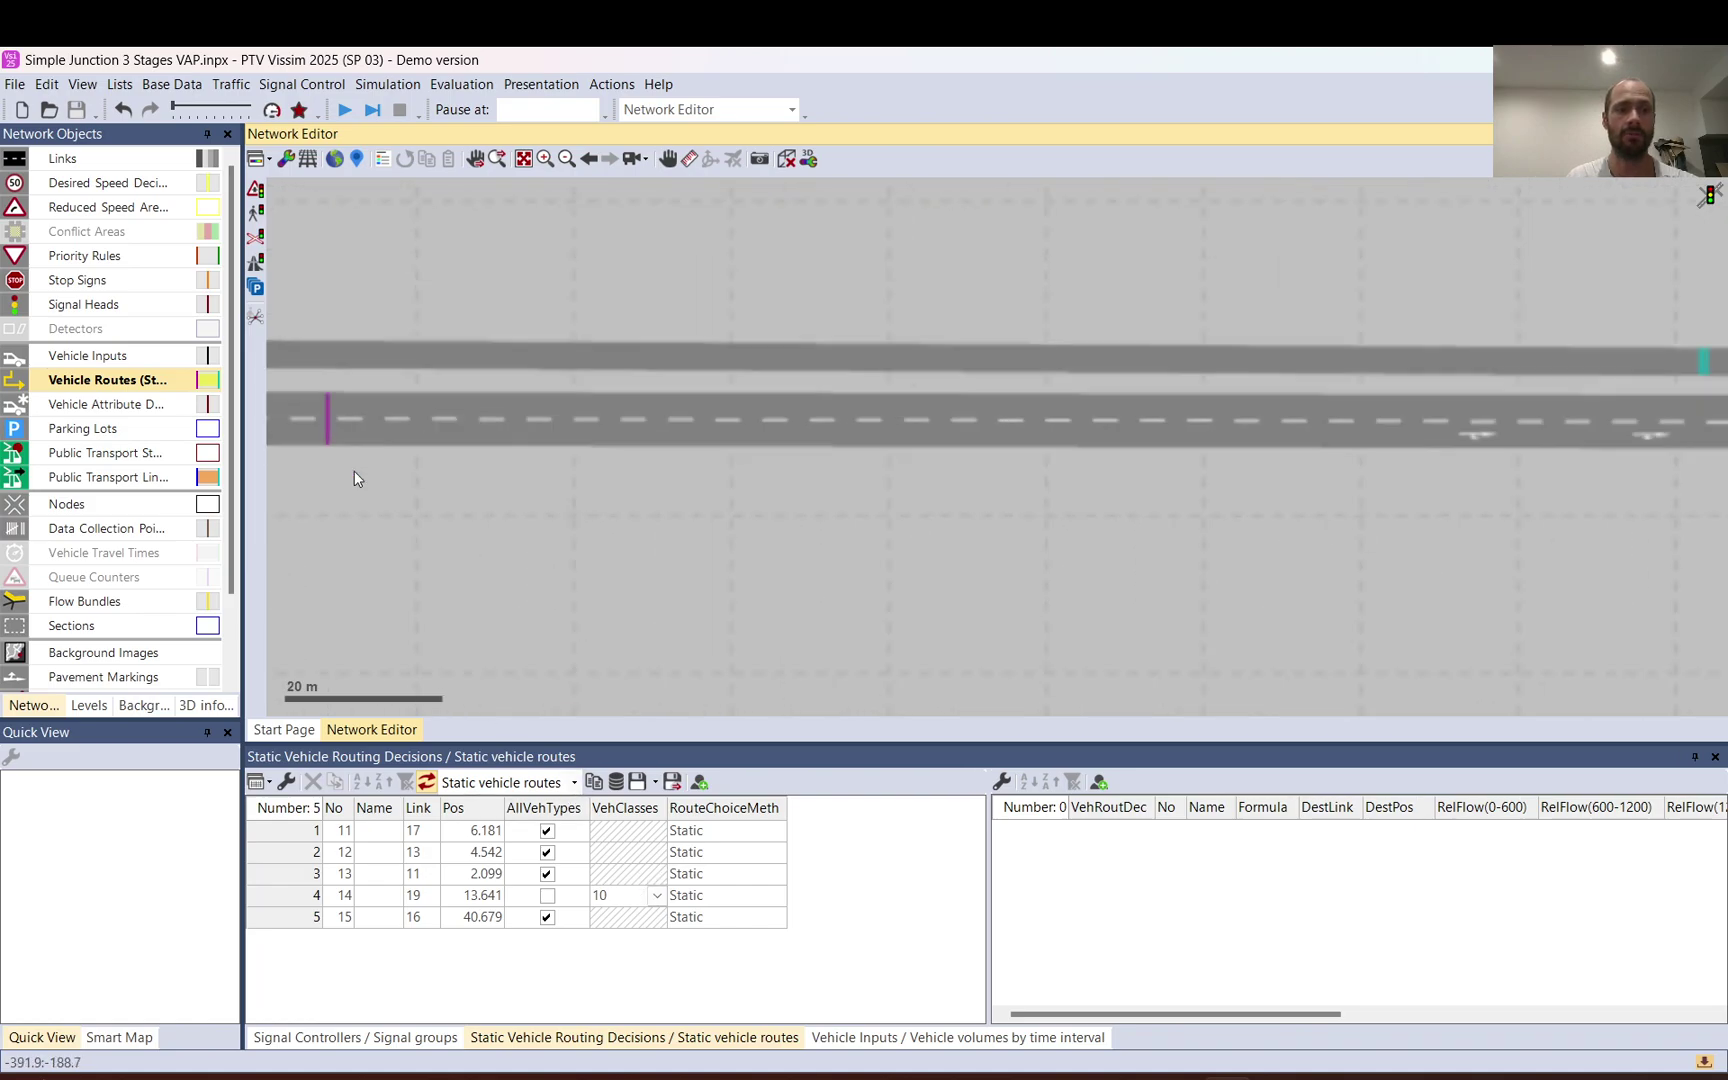
pyautogui.keyDown('ctrl'); pyautogui.rightClick(339, 420); pyautogui.keyUp('ctrl')
pyautogui.scroll(-3, 710, 494)
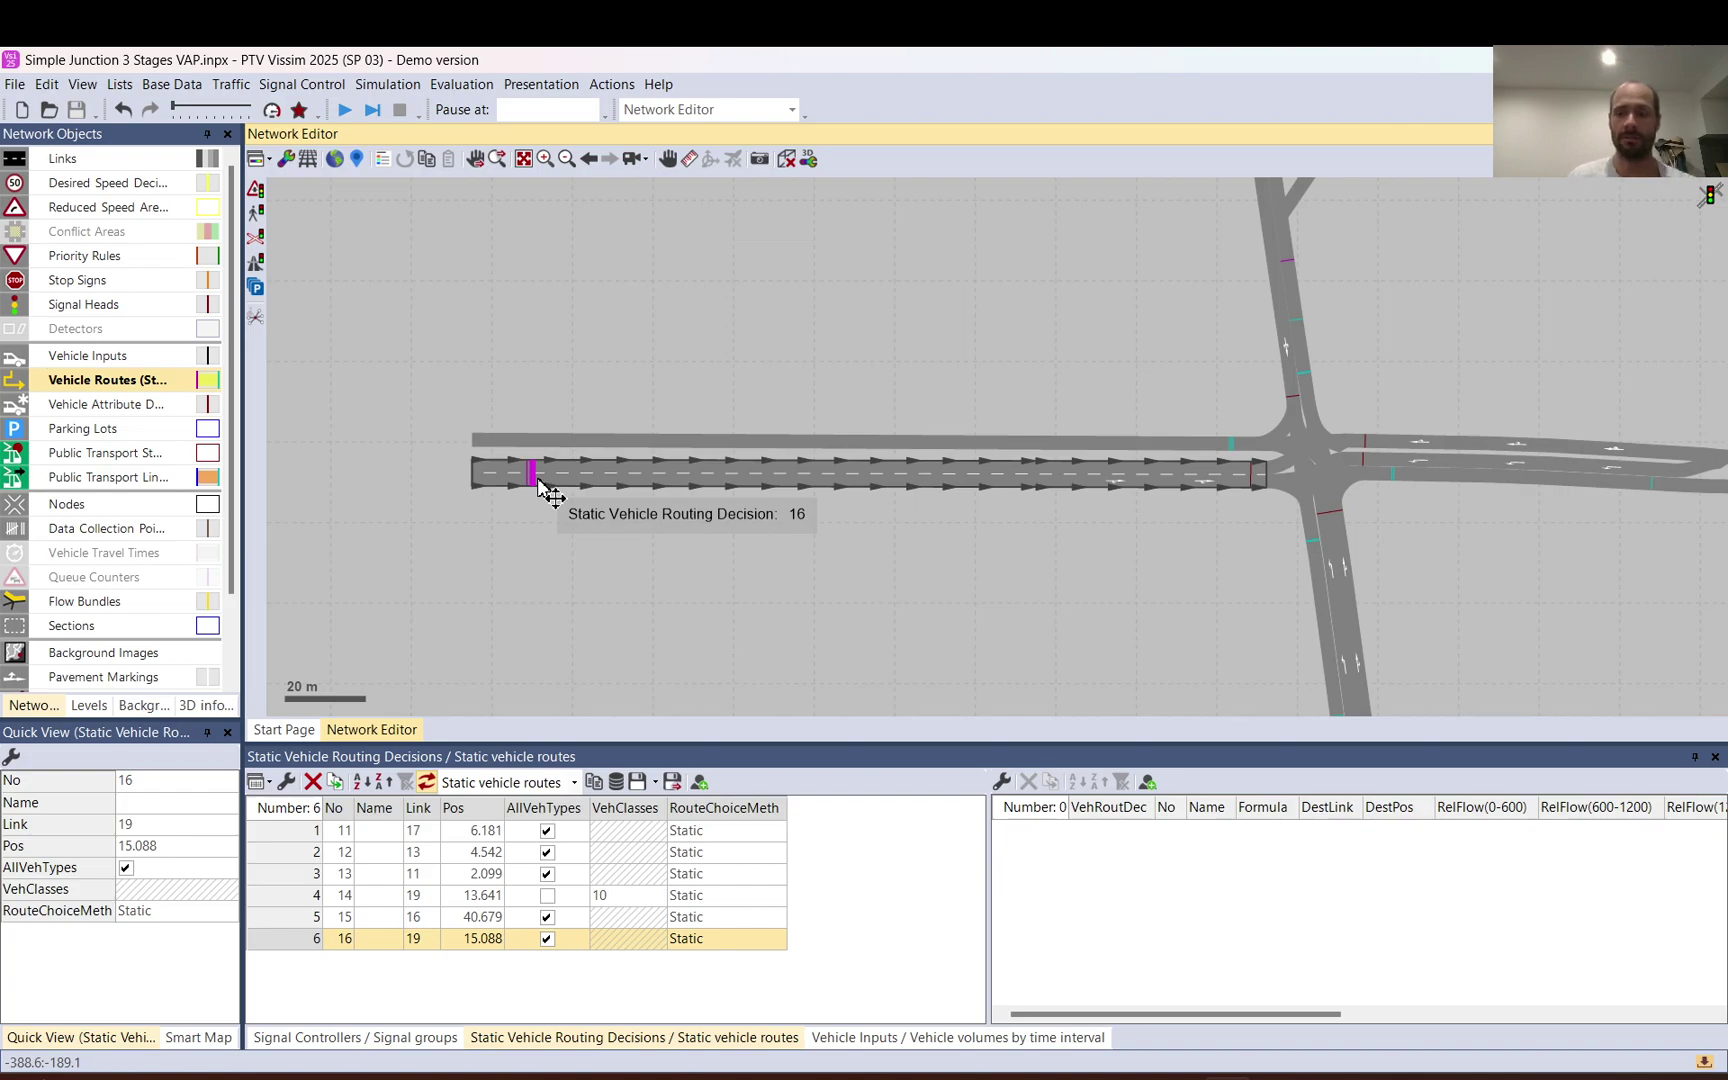
pyautogui.press('Delete')
# Duplicate routing decision 14 on link 19 and assign the copy to vehicle class 20: HGV instead of 10: Car
pyautogui.click(530, 473)
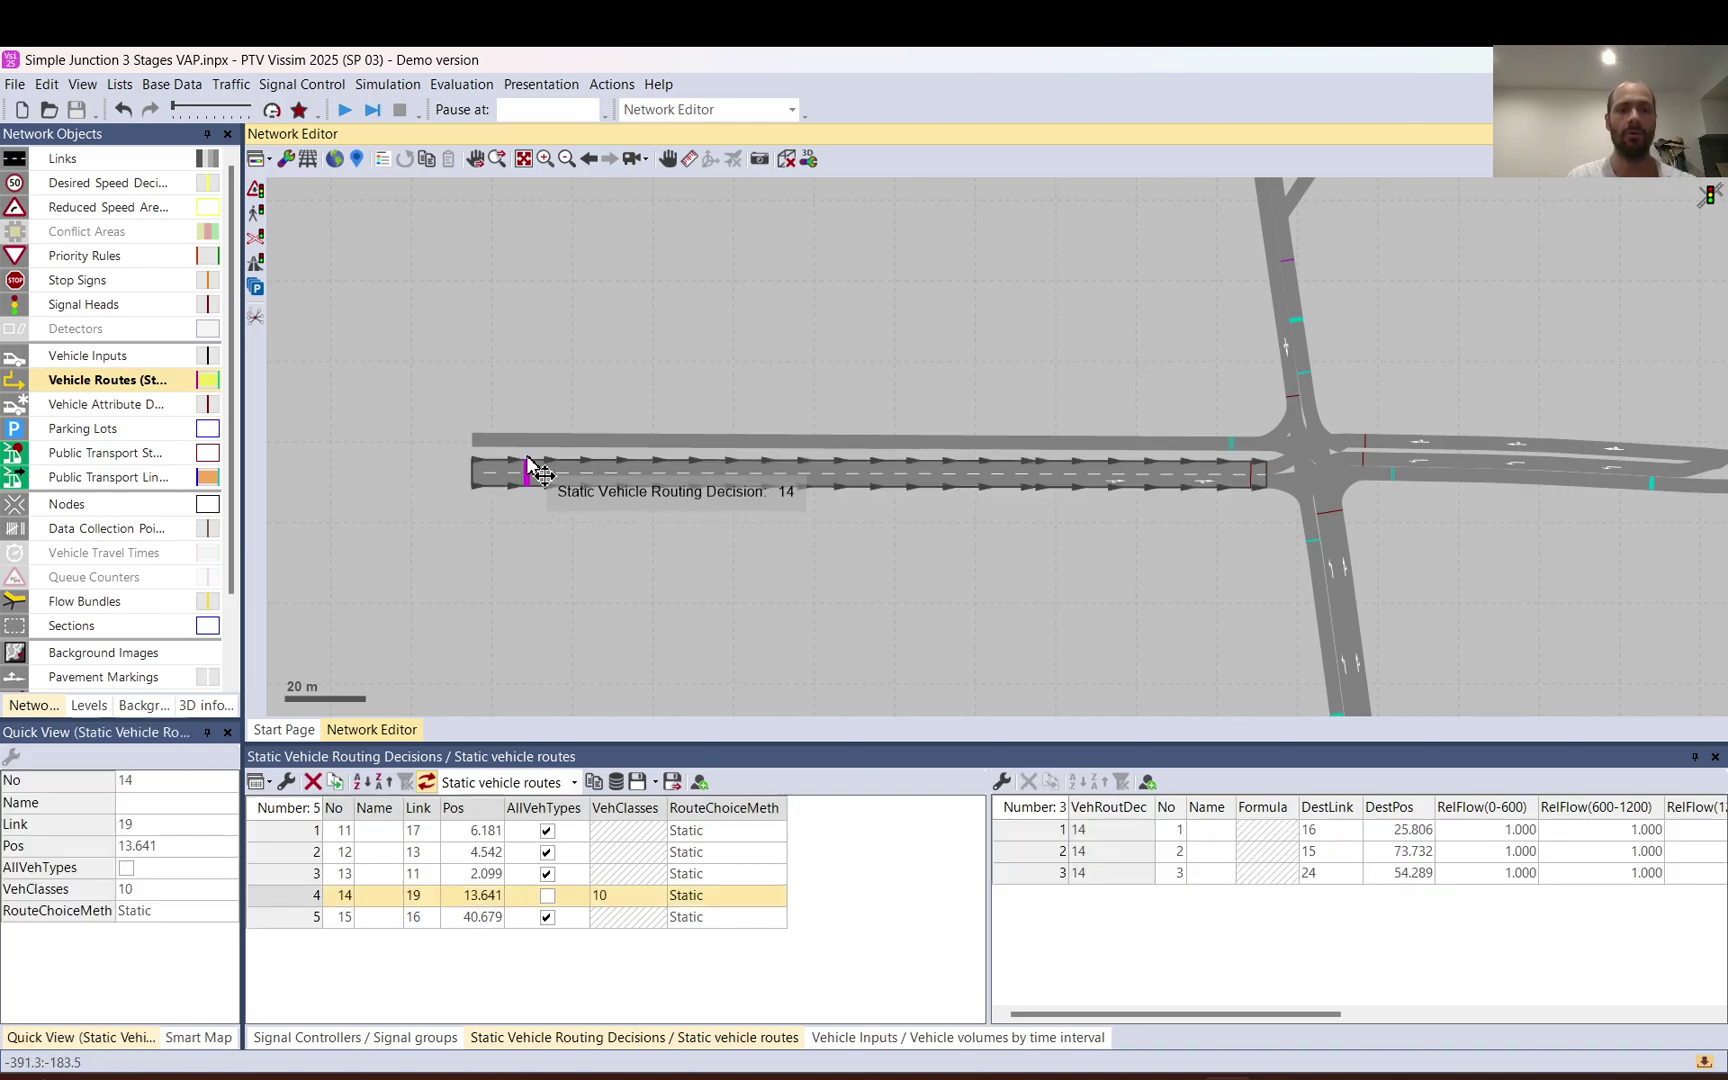
pyautogui.rightClick(305, 895)
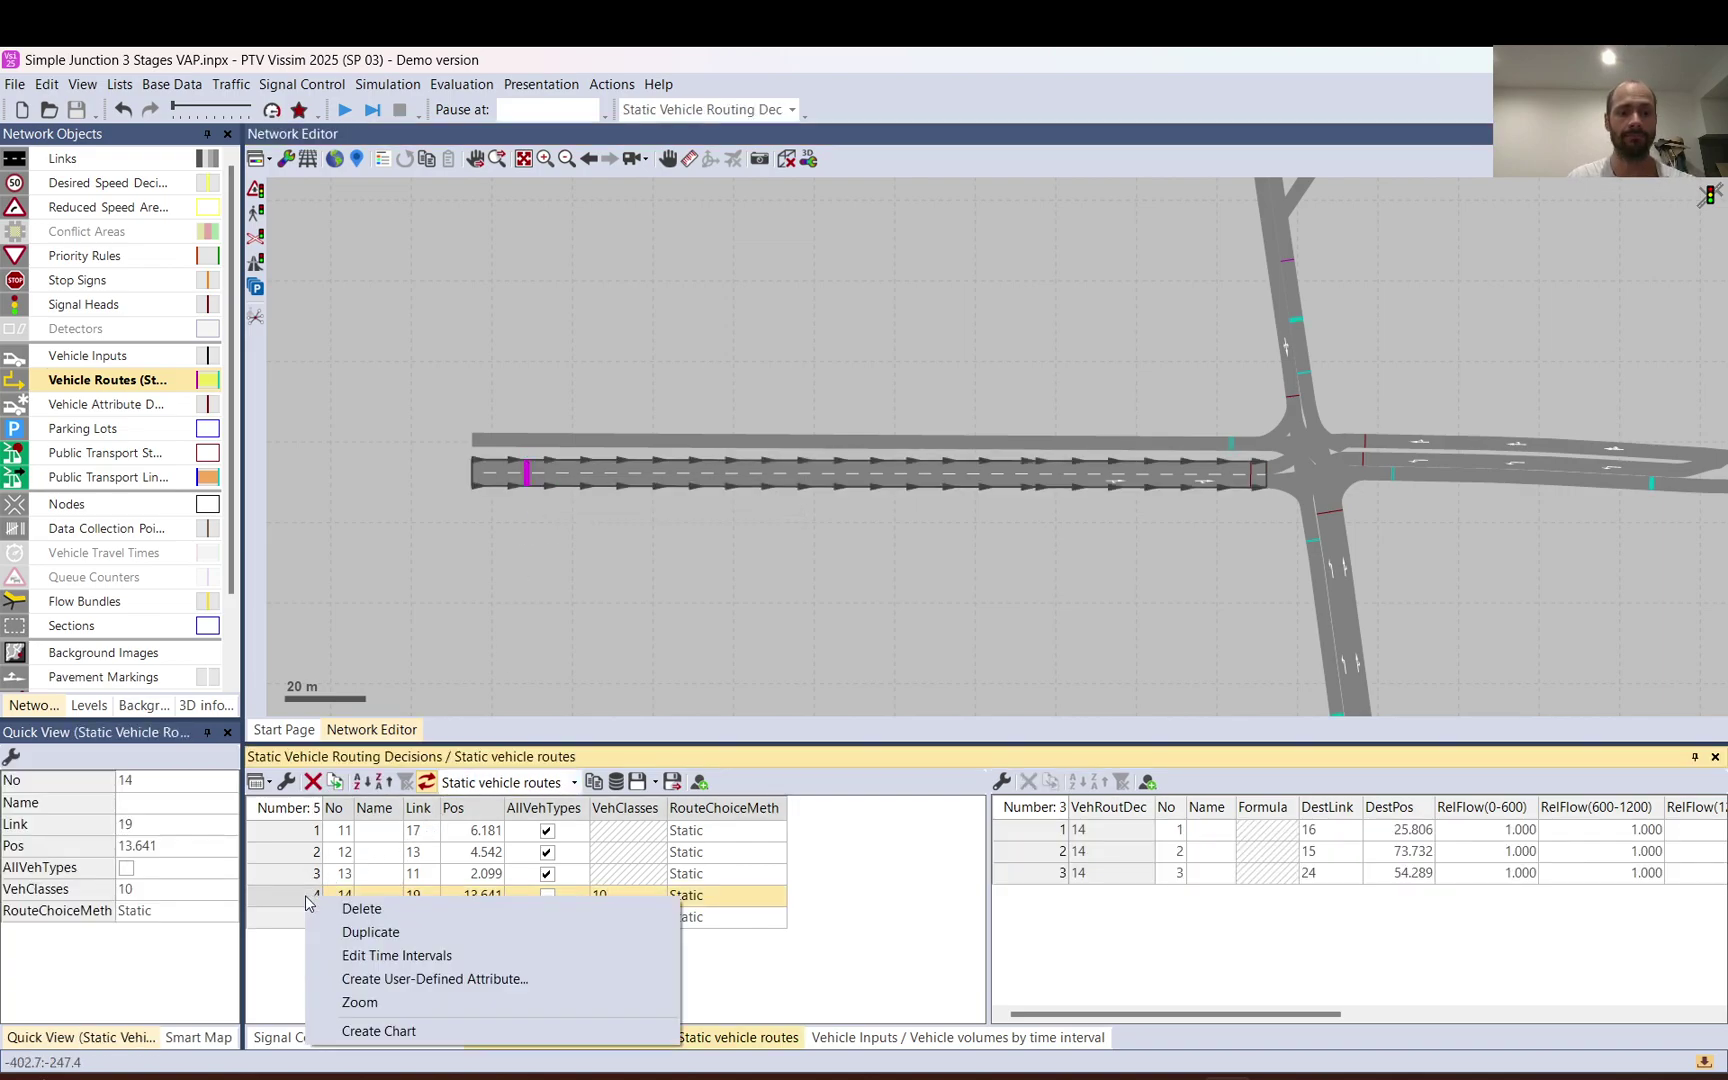
pyautogui.click(359, 933)
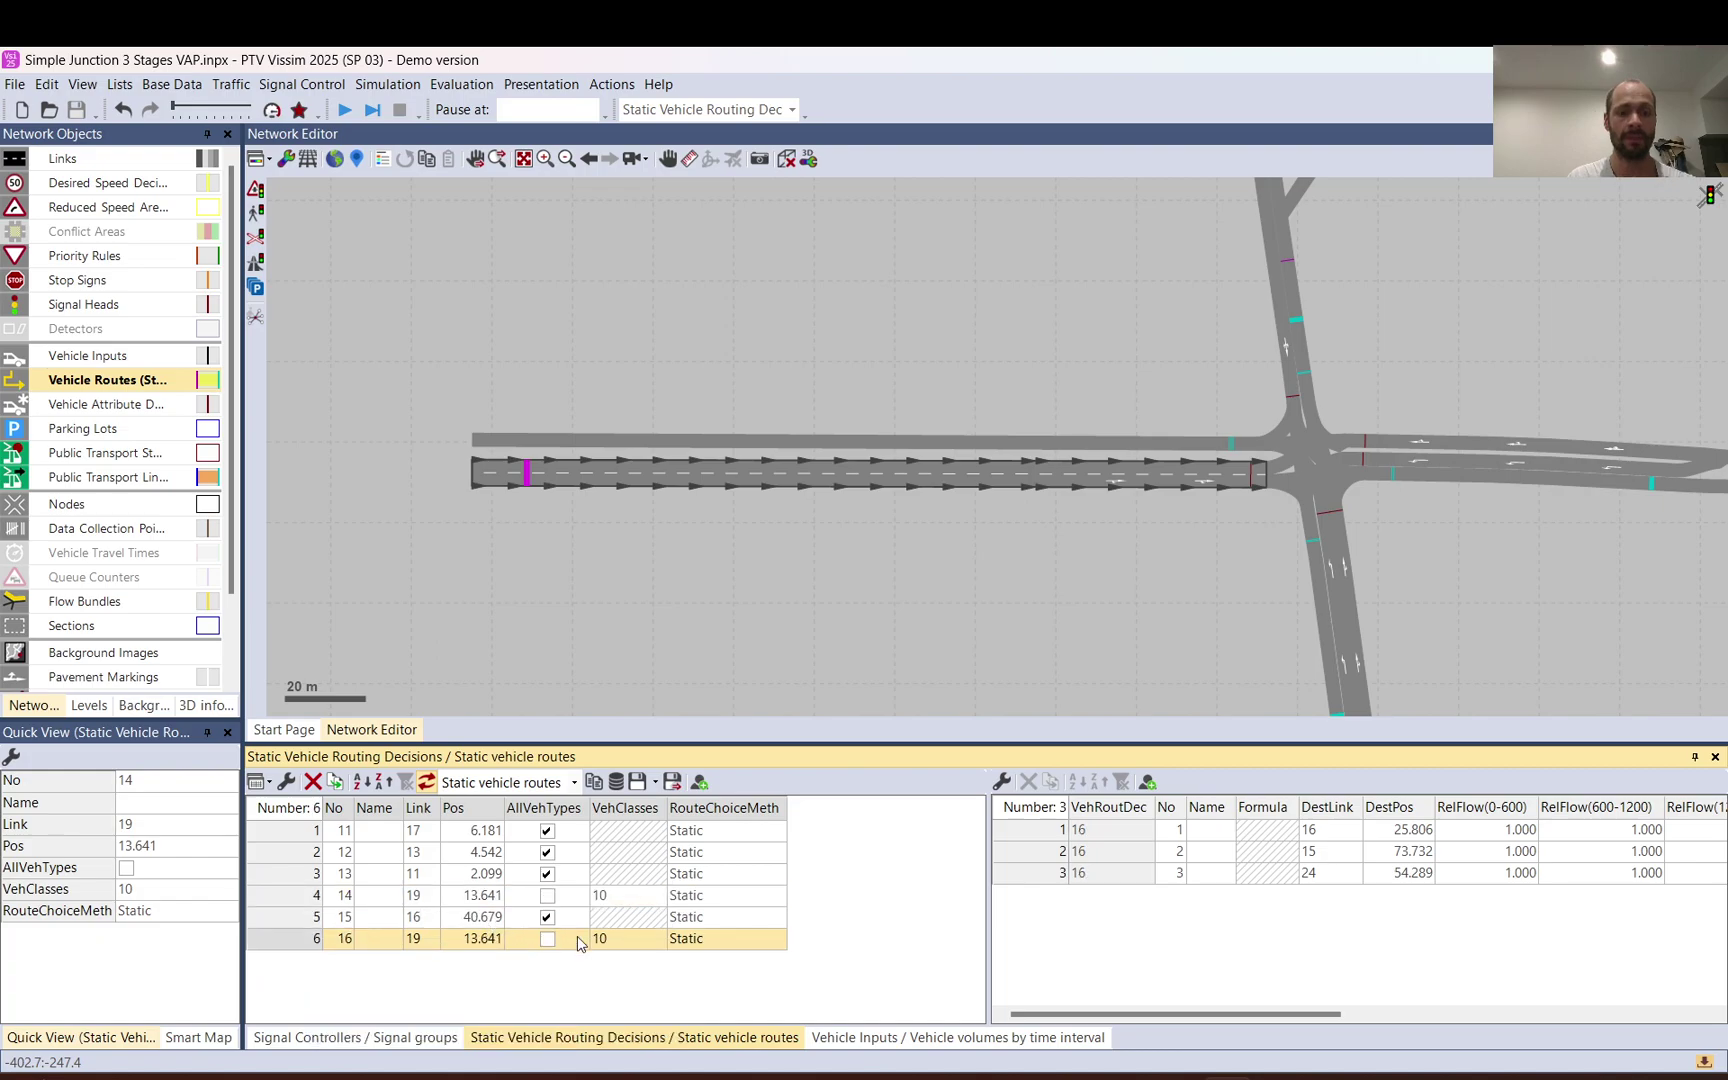
pyautogui.click(658, 946)
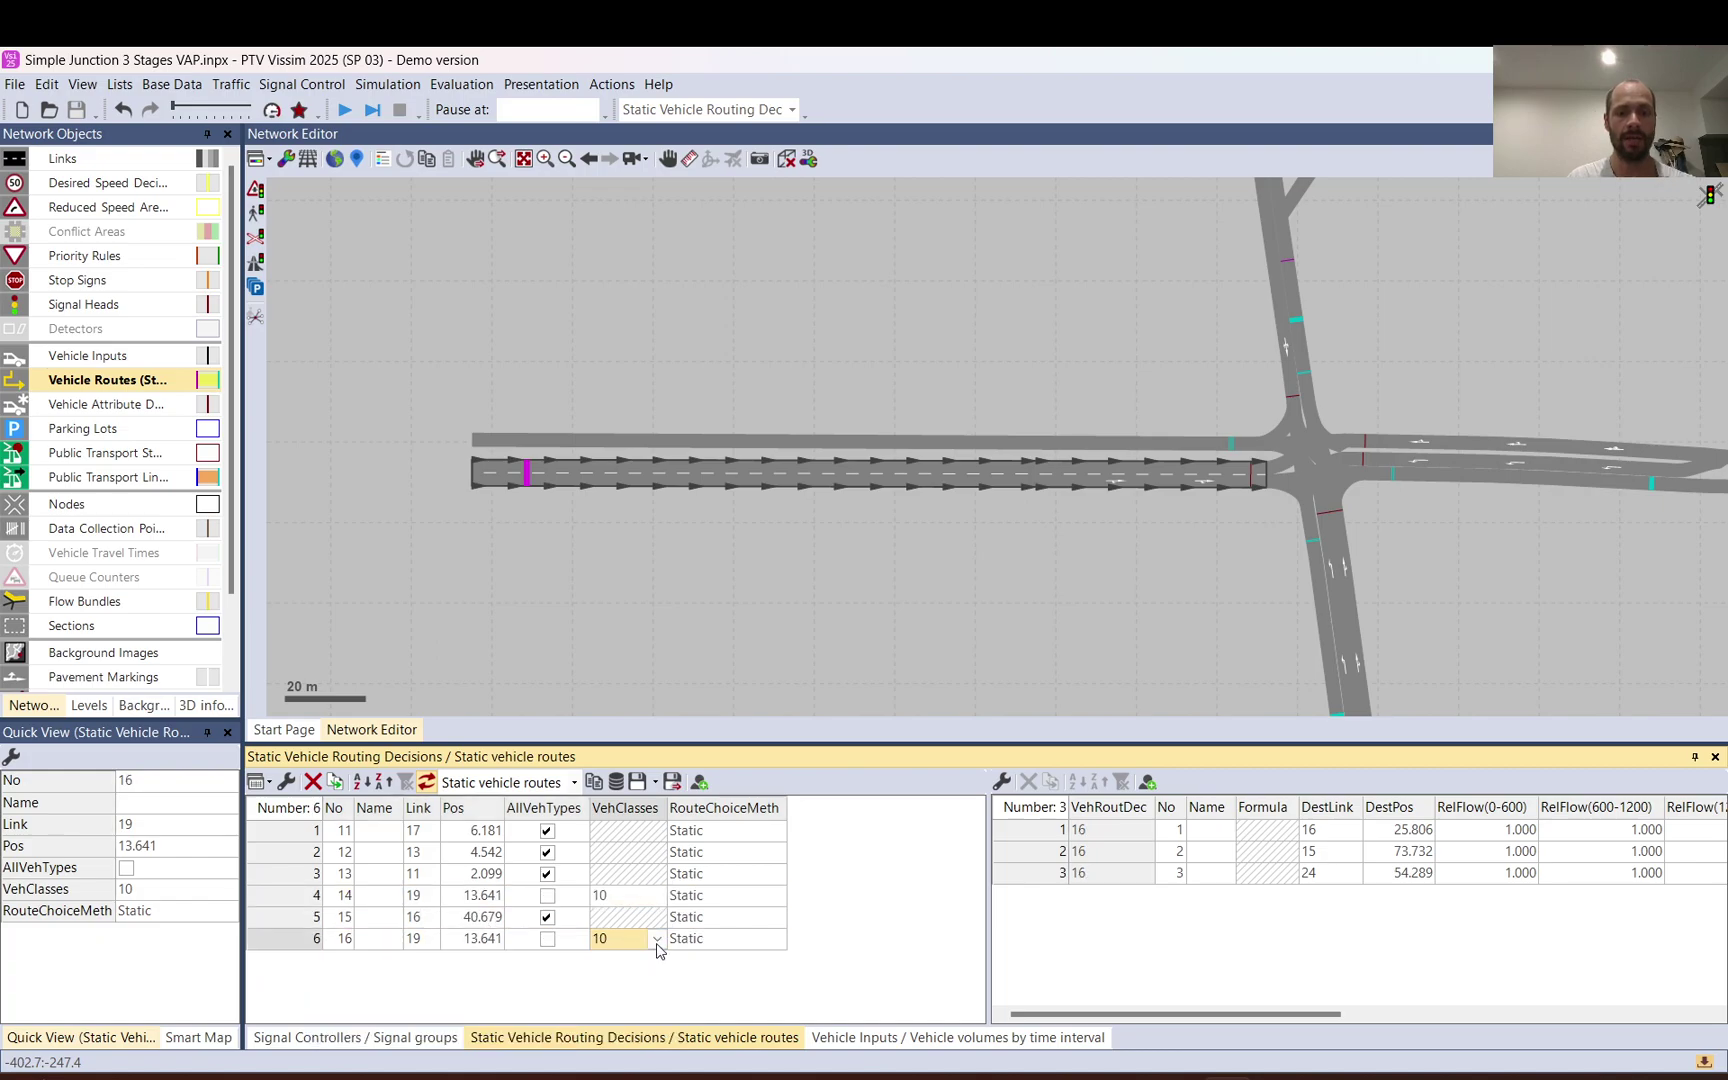
pyautogui.click(658, 942)
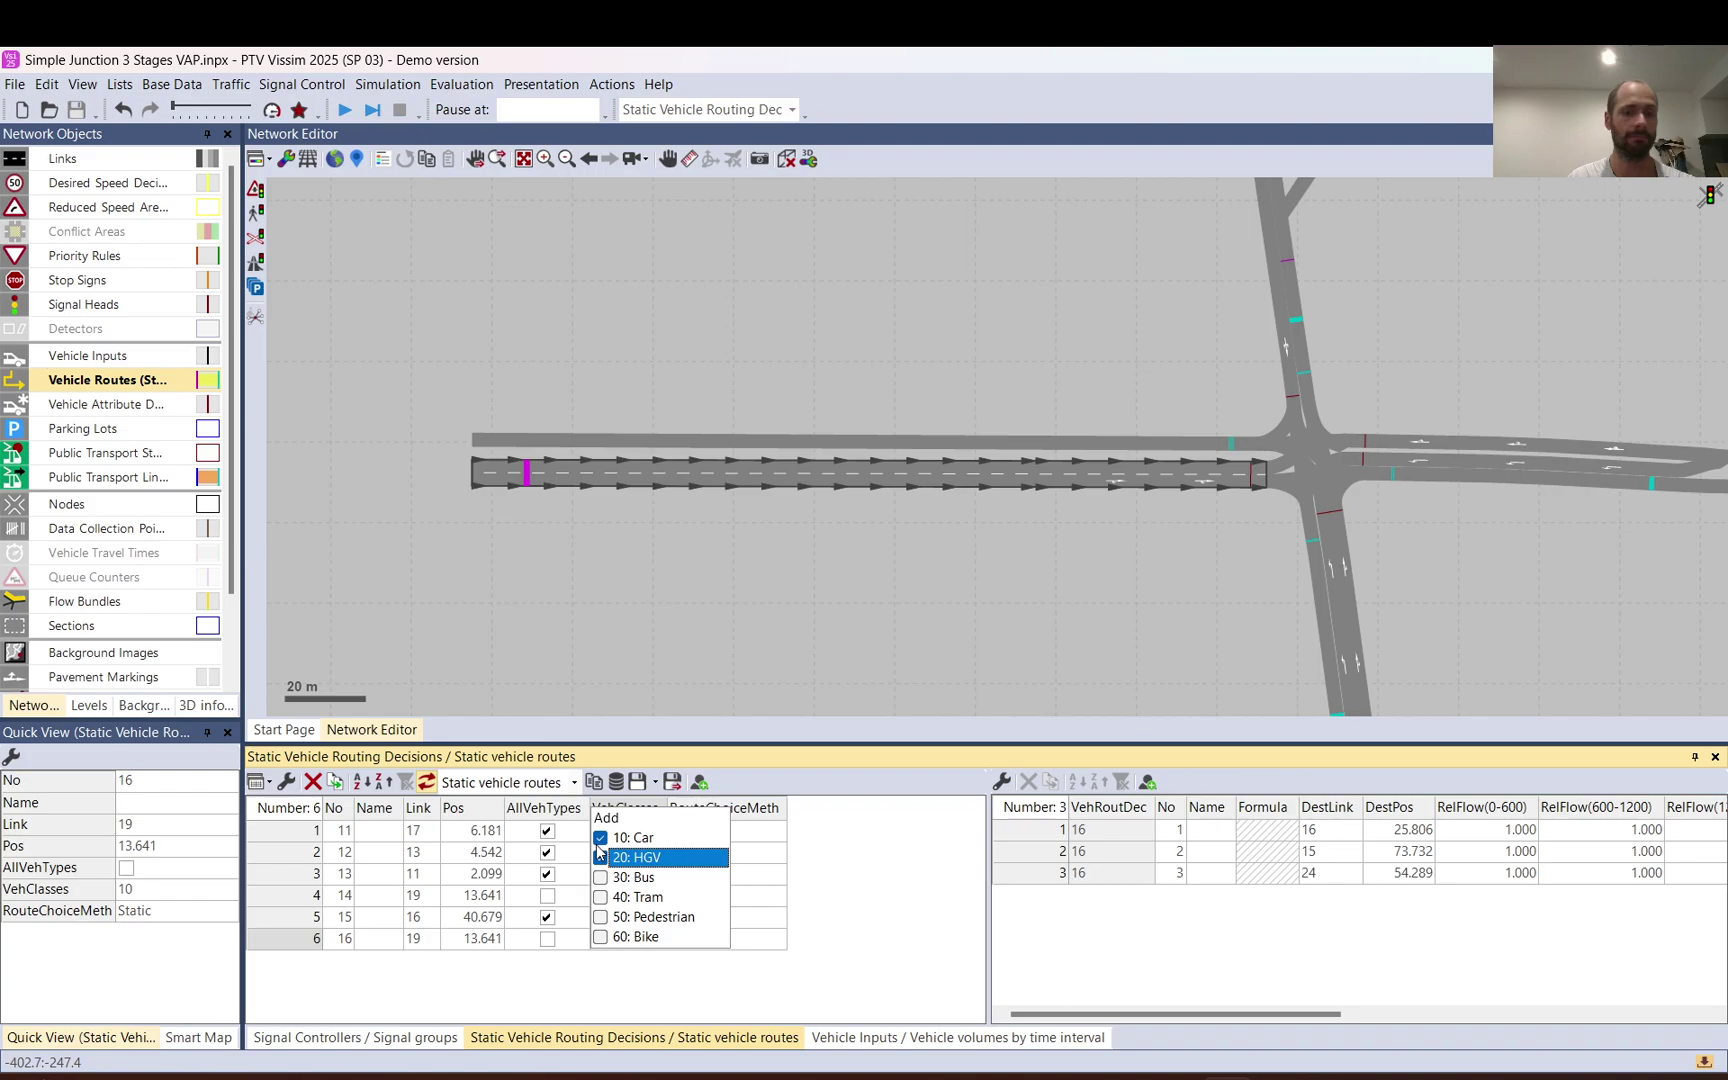
pyautogui.click(600, 855)
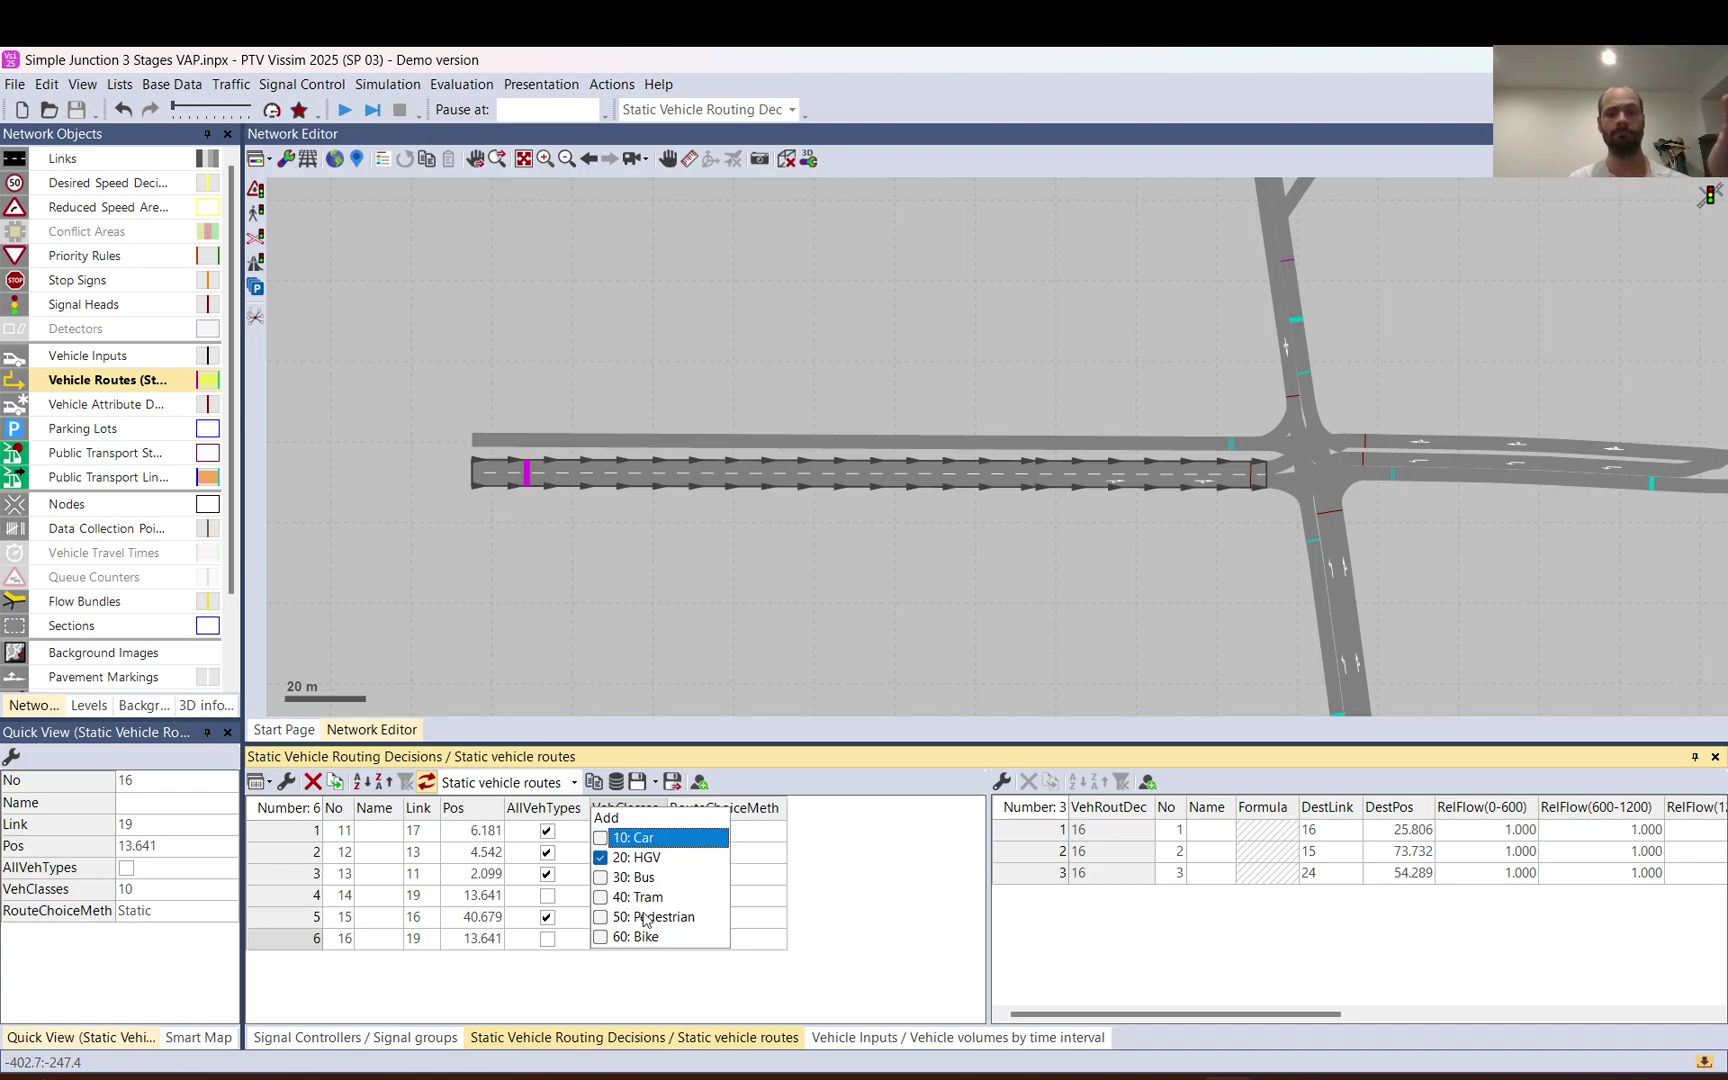
pyautogui.click(617, 651)
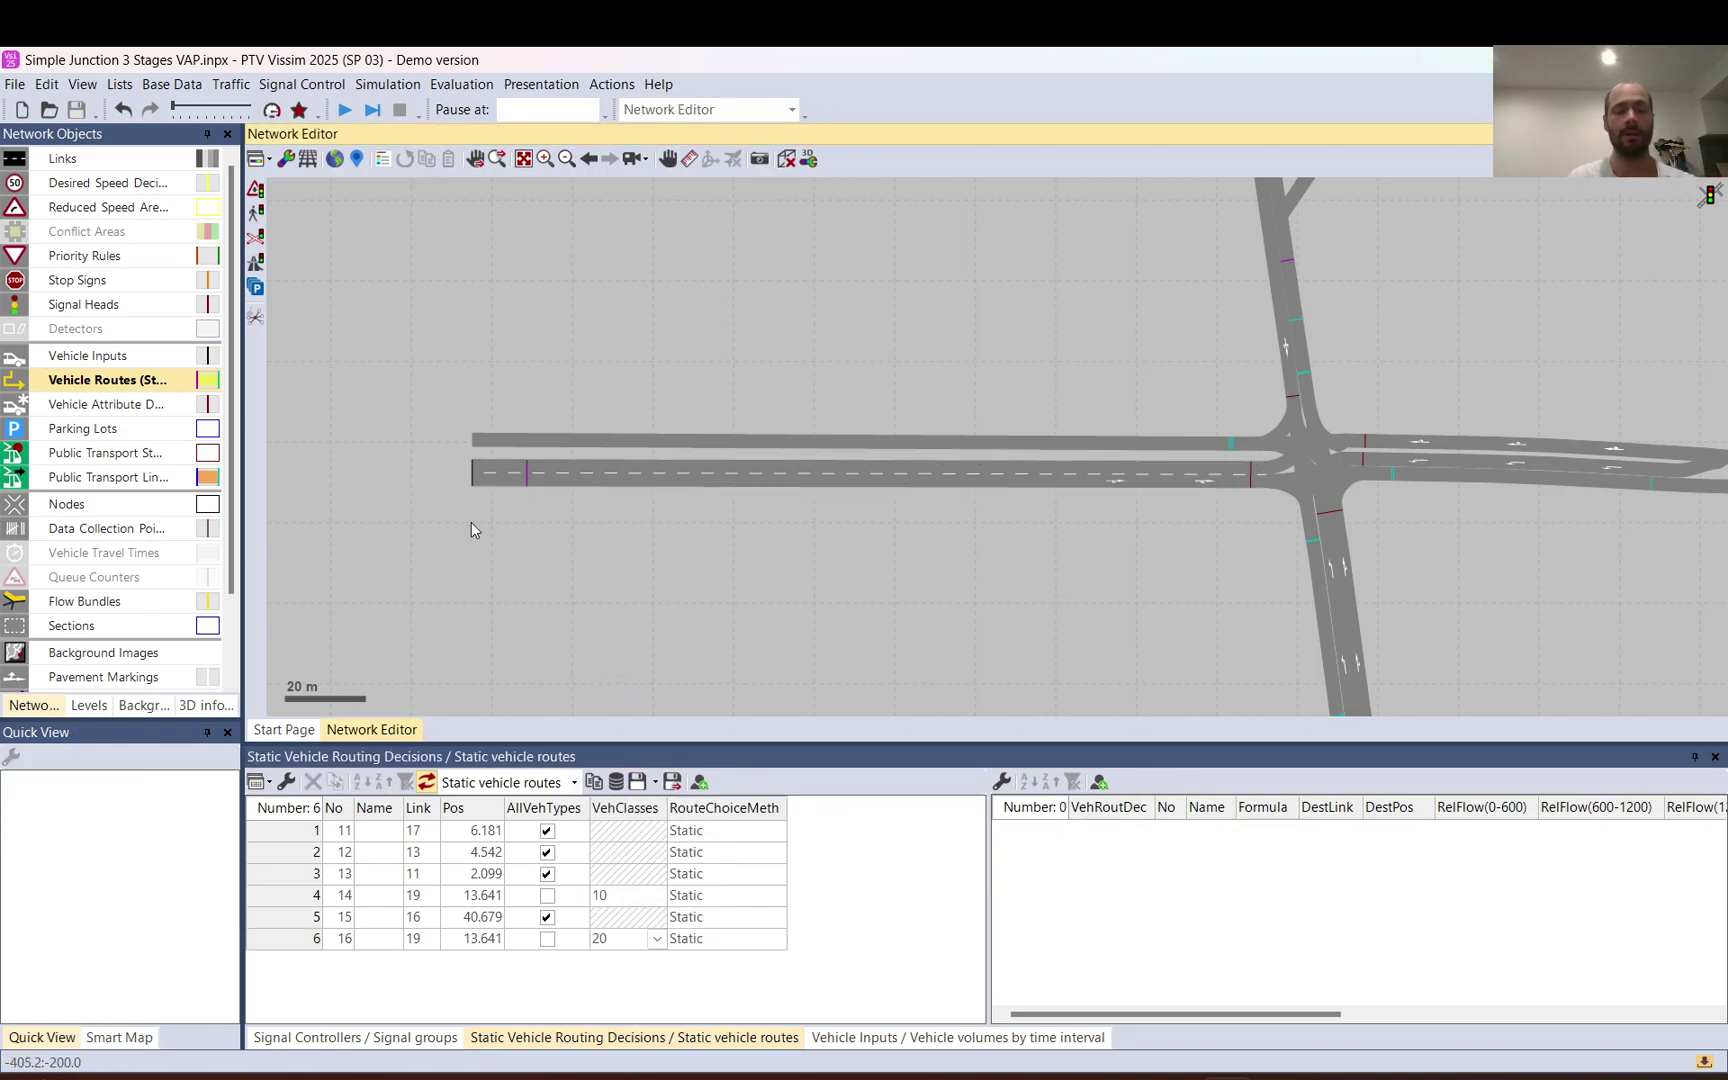
# Compare the relative flow intervals of routing decision 14 on link 19 with the time intervals defined for static vehicle routes
pyautogui.scroll(-3, 471, 522)
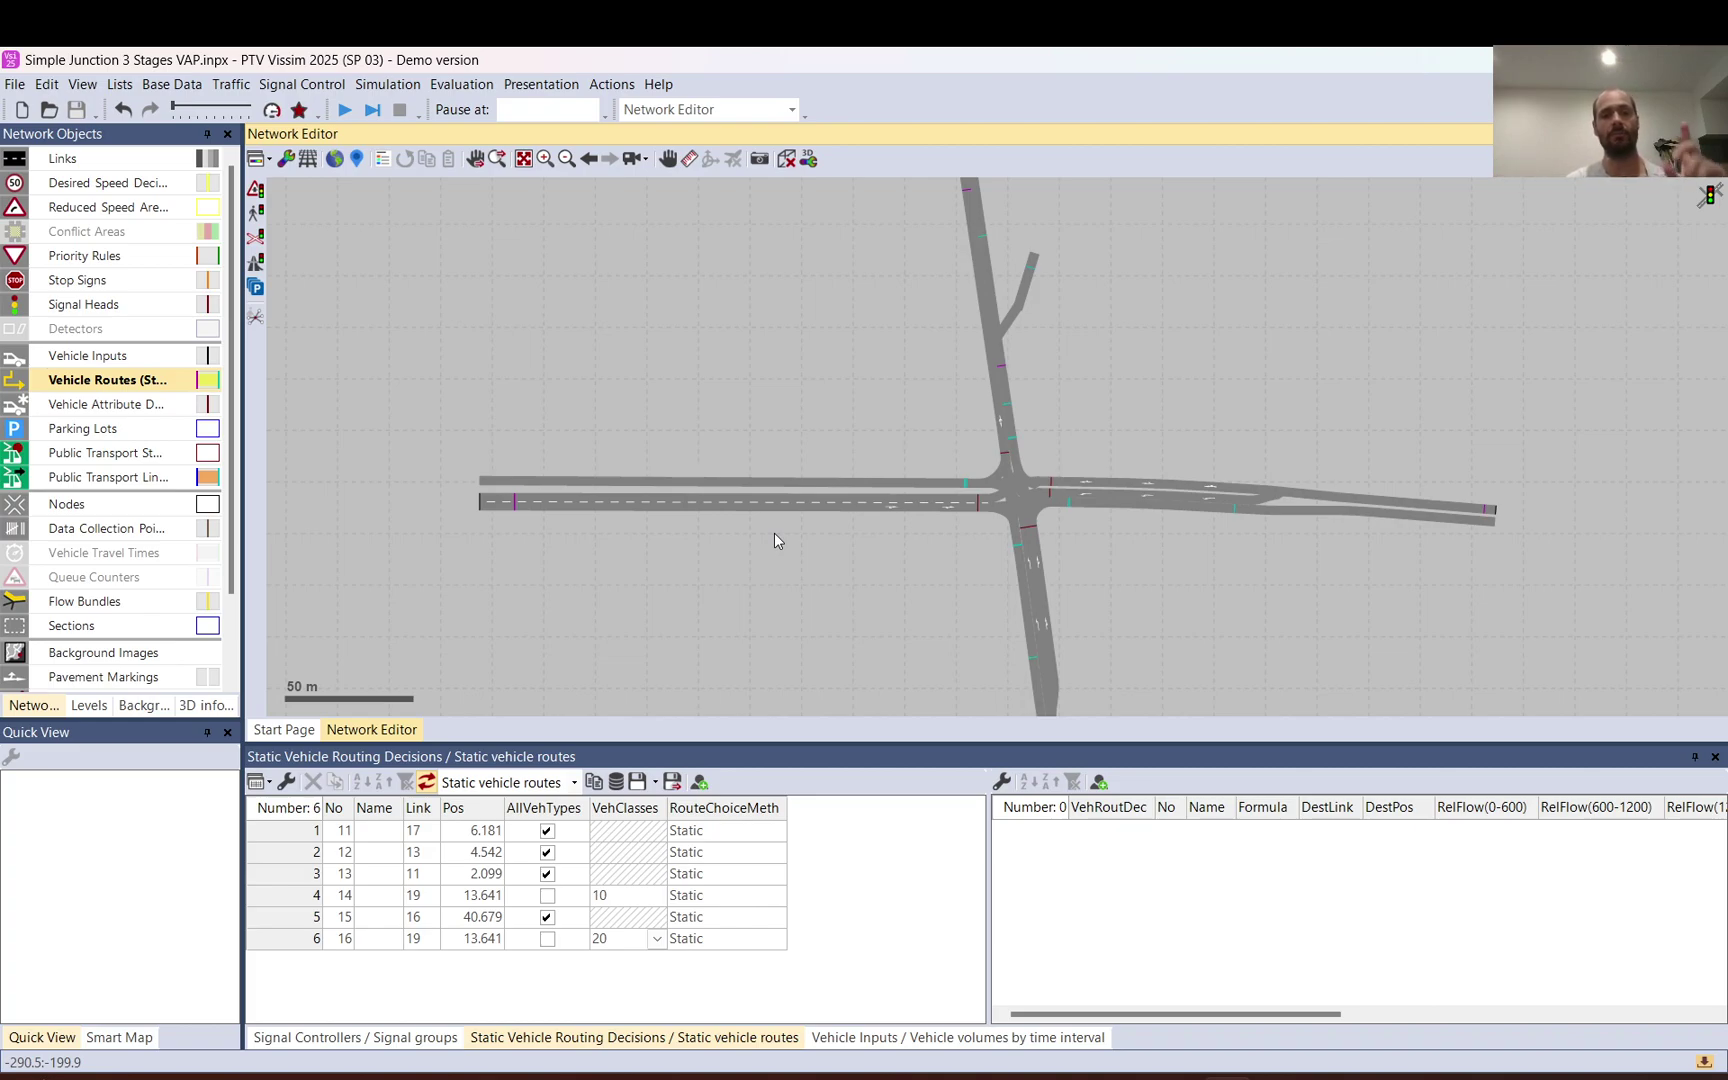
pyautogui.click(287, 899)
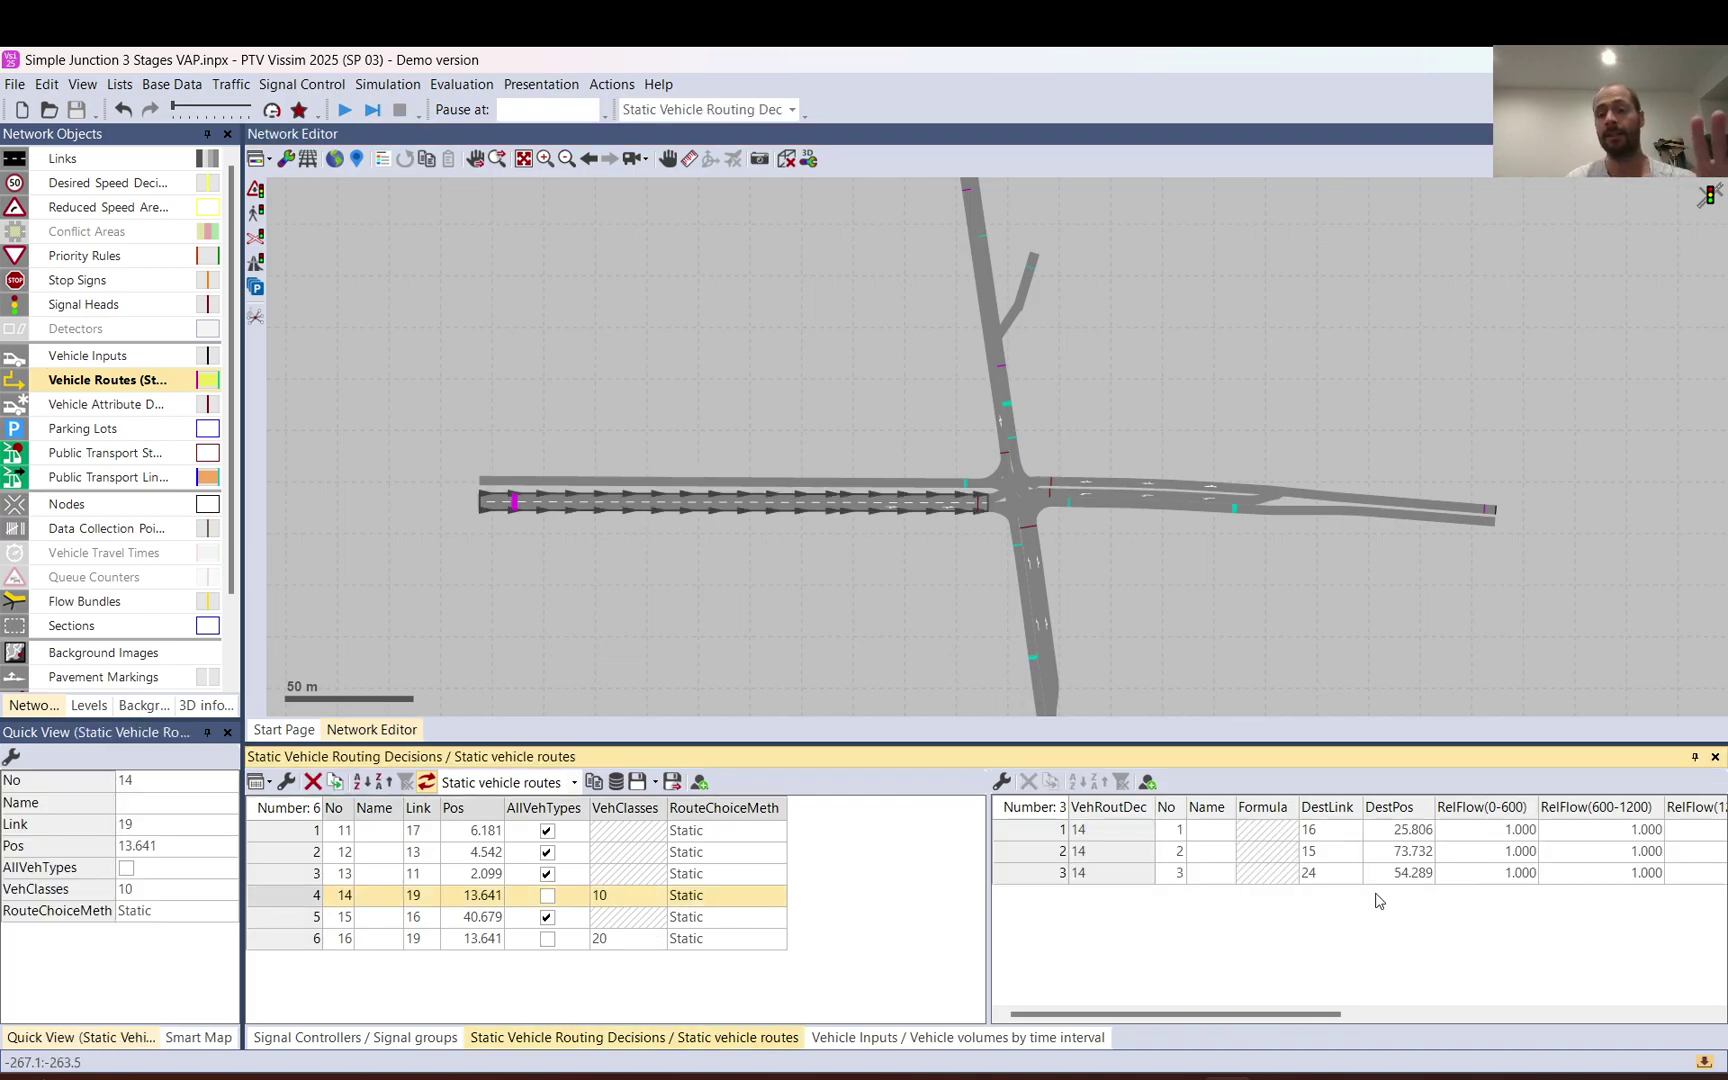
pyautogui.moveTo(1210, 1017); pyautogui.dragTo(1380, 1006)
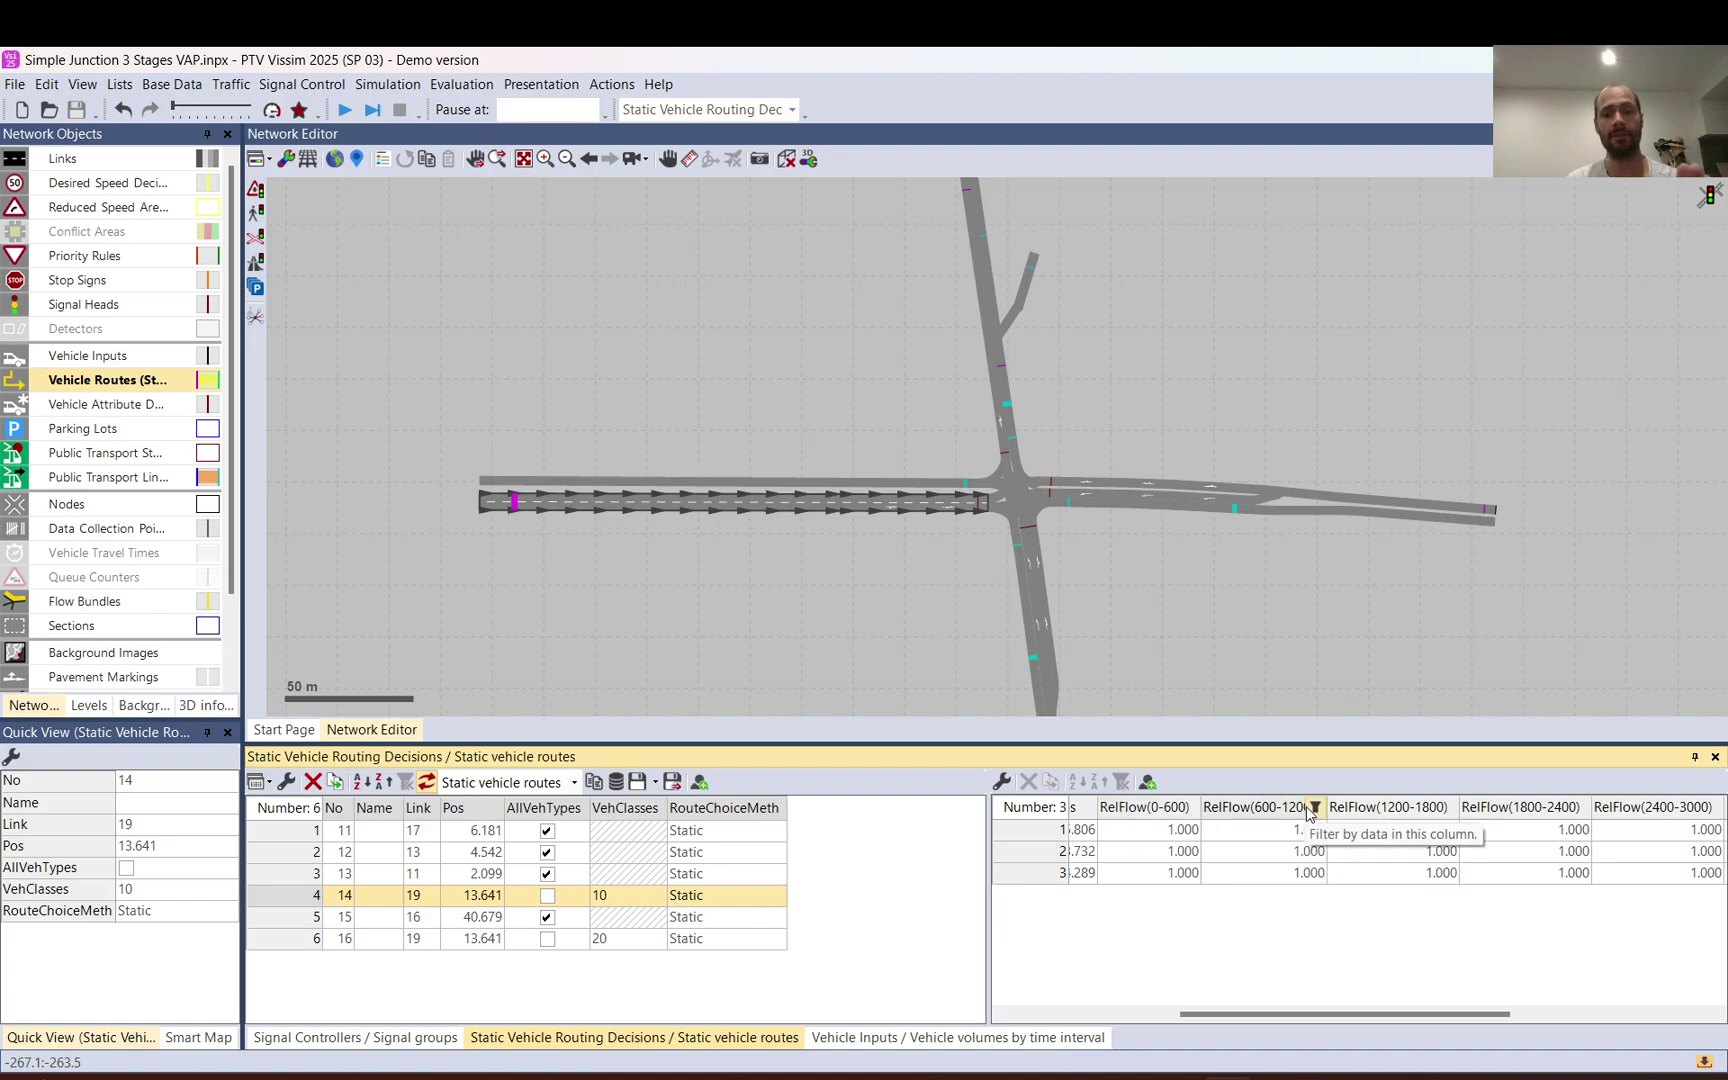
pyautogui.click(172, 84)
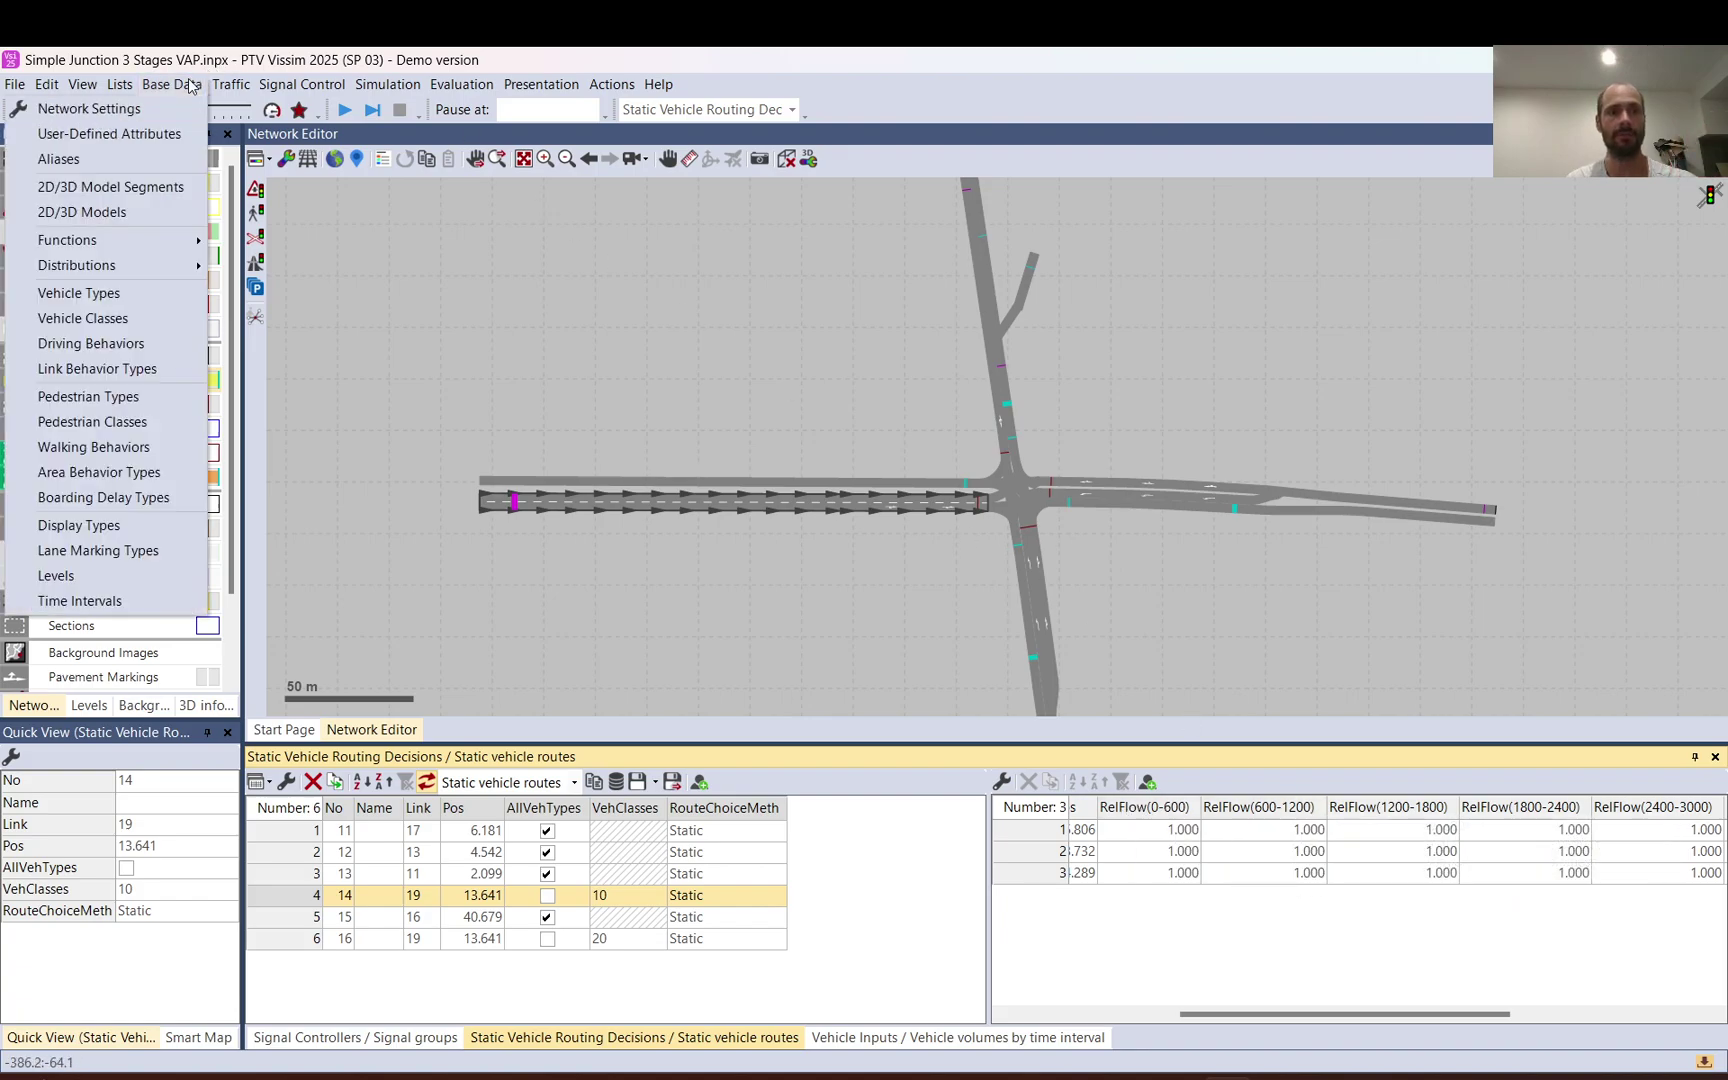
pyautogui.click(139, 603)
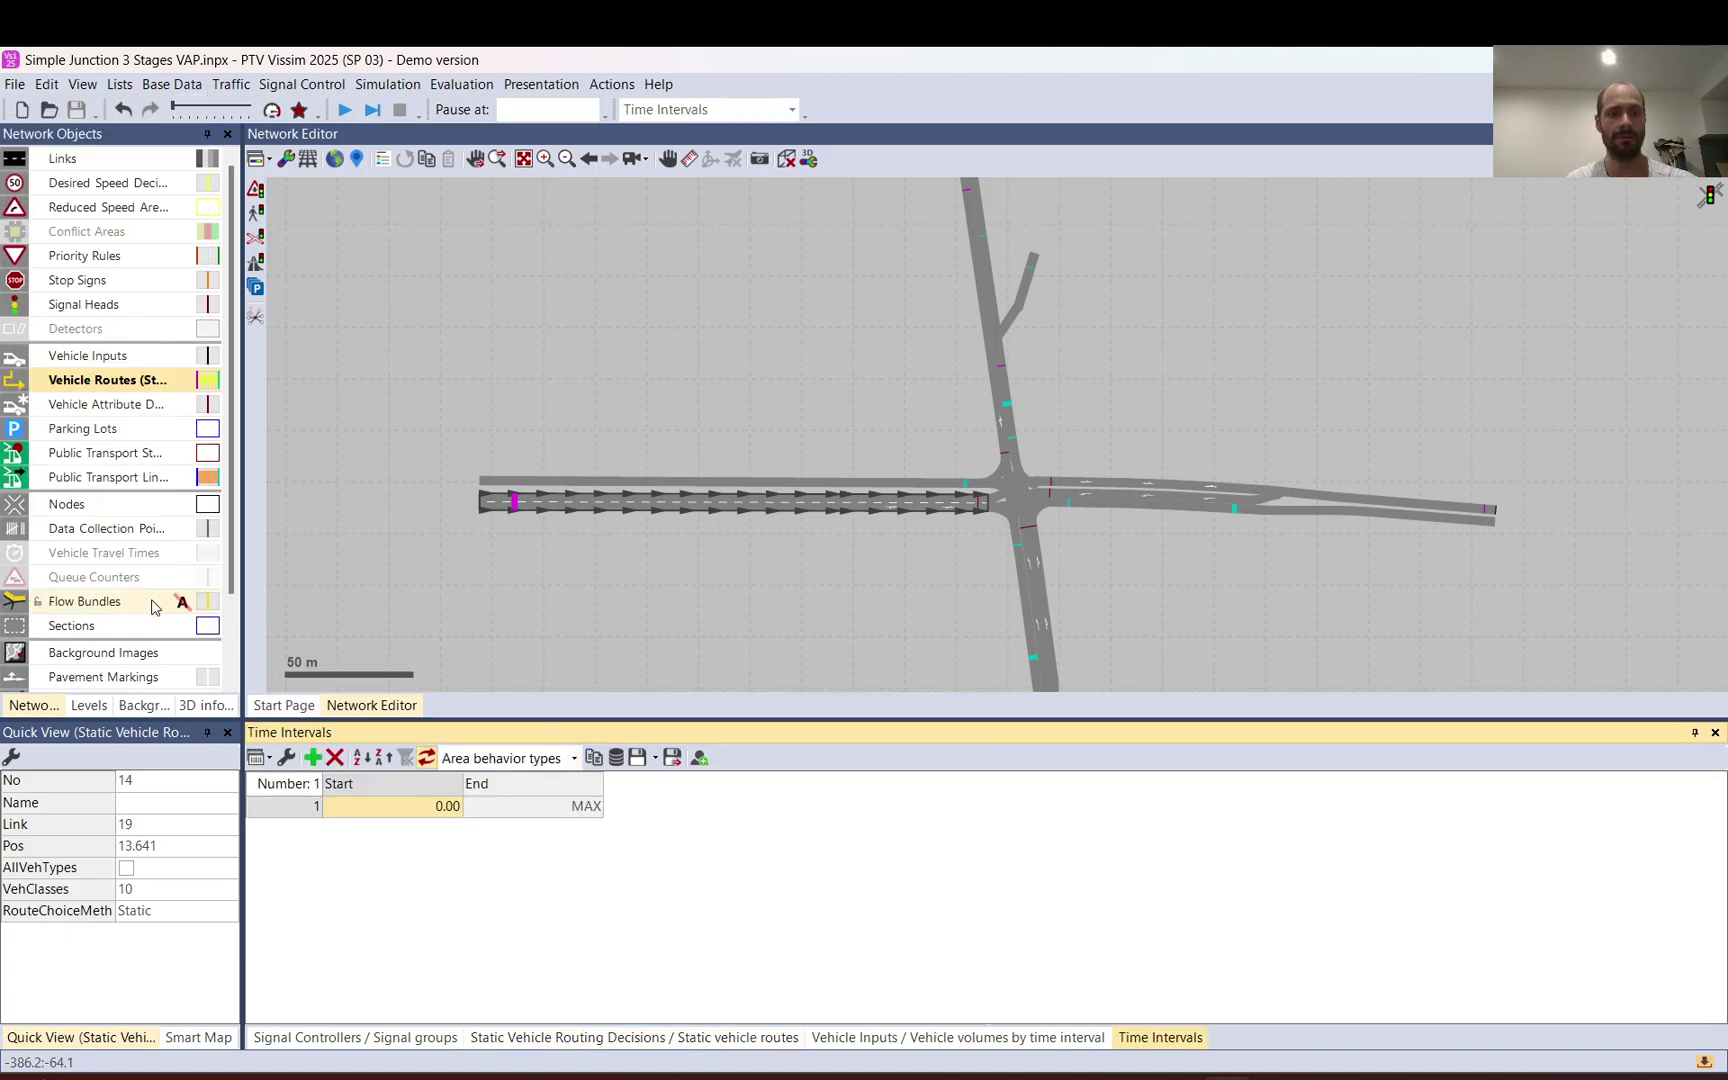
pyautogui.click(575, 760)
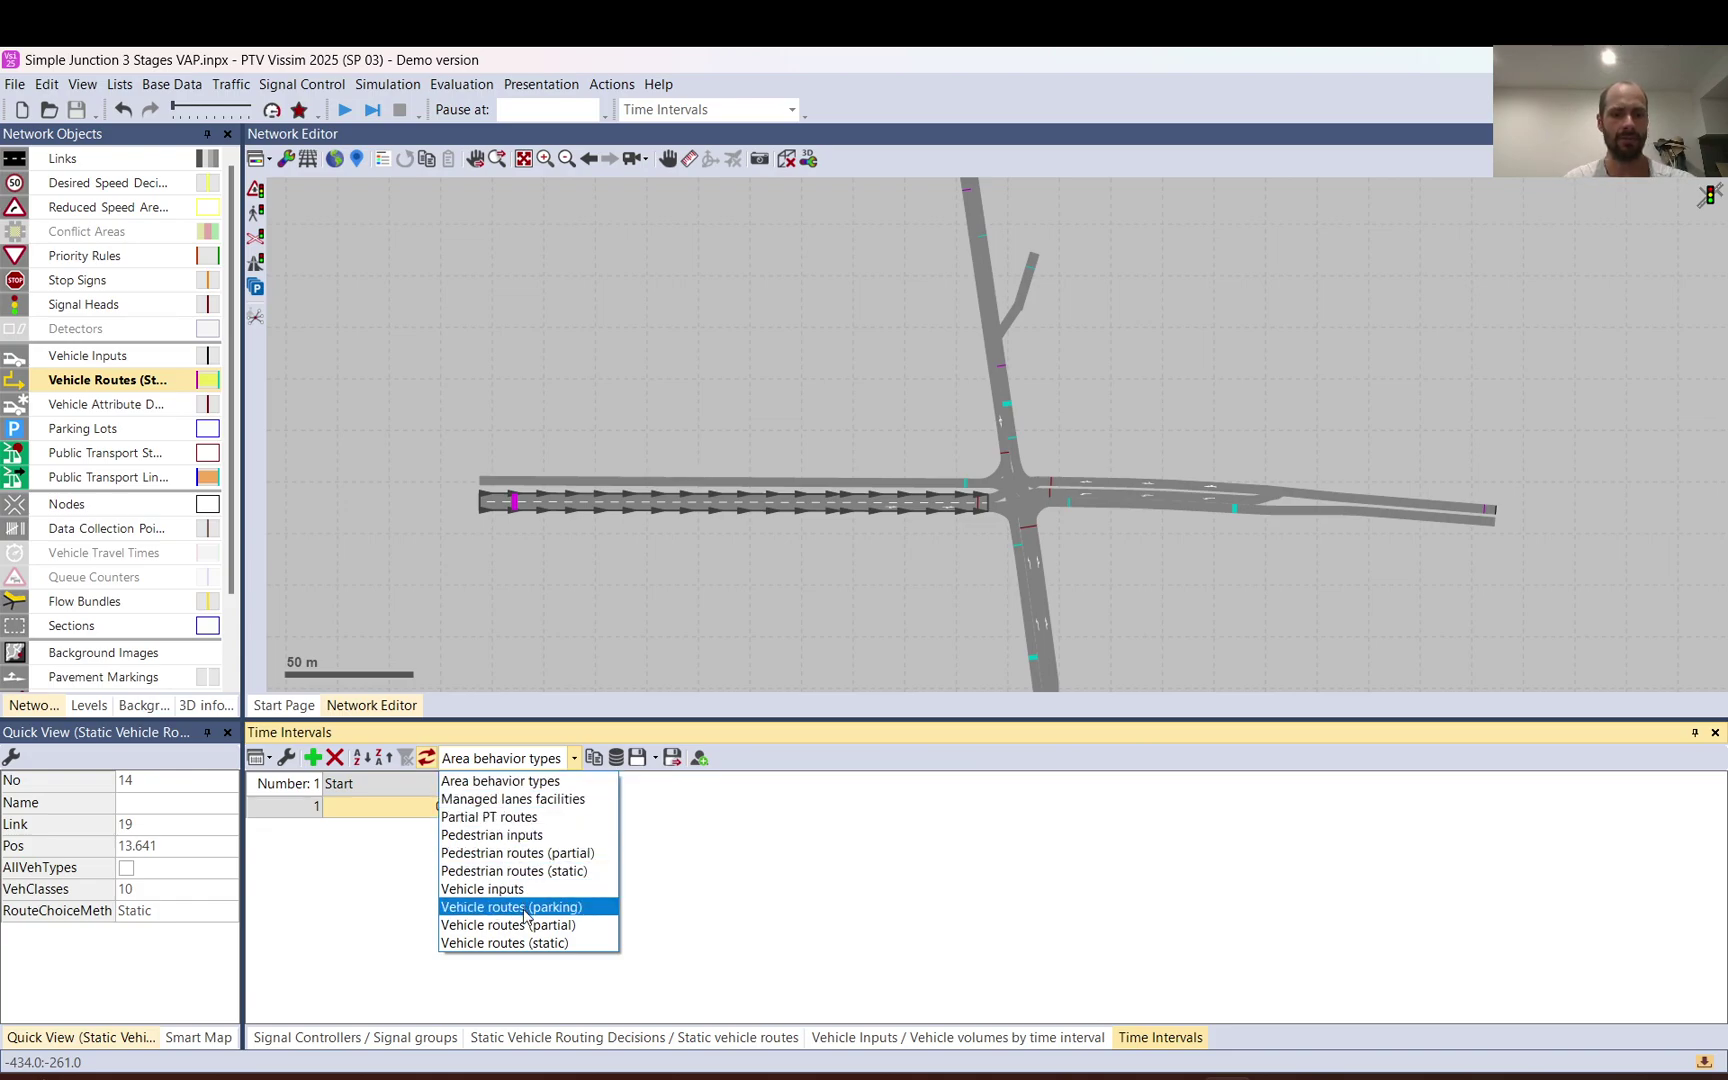
pyautogui.click(517, 943)
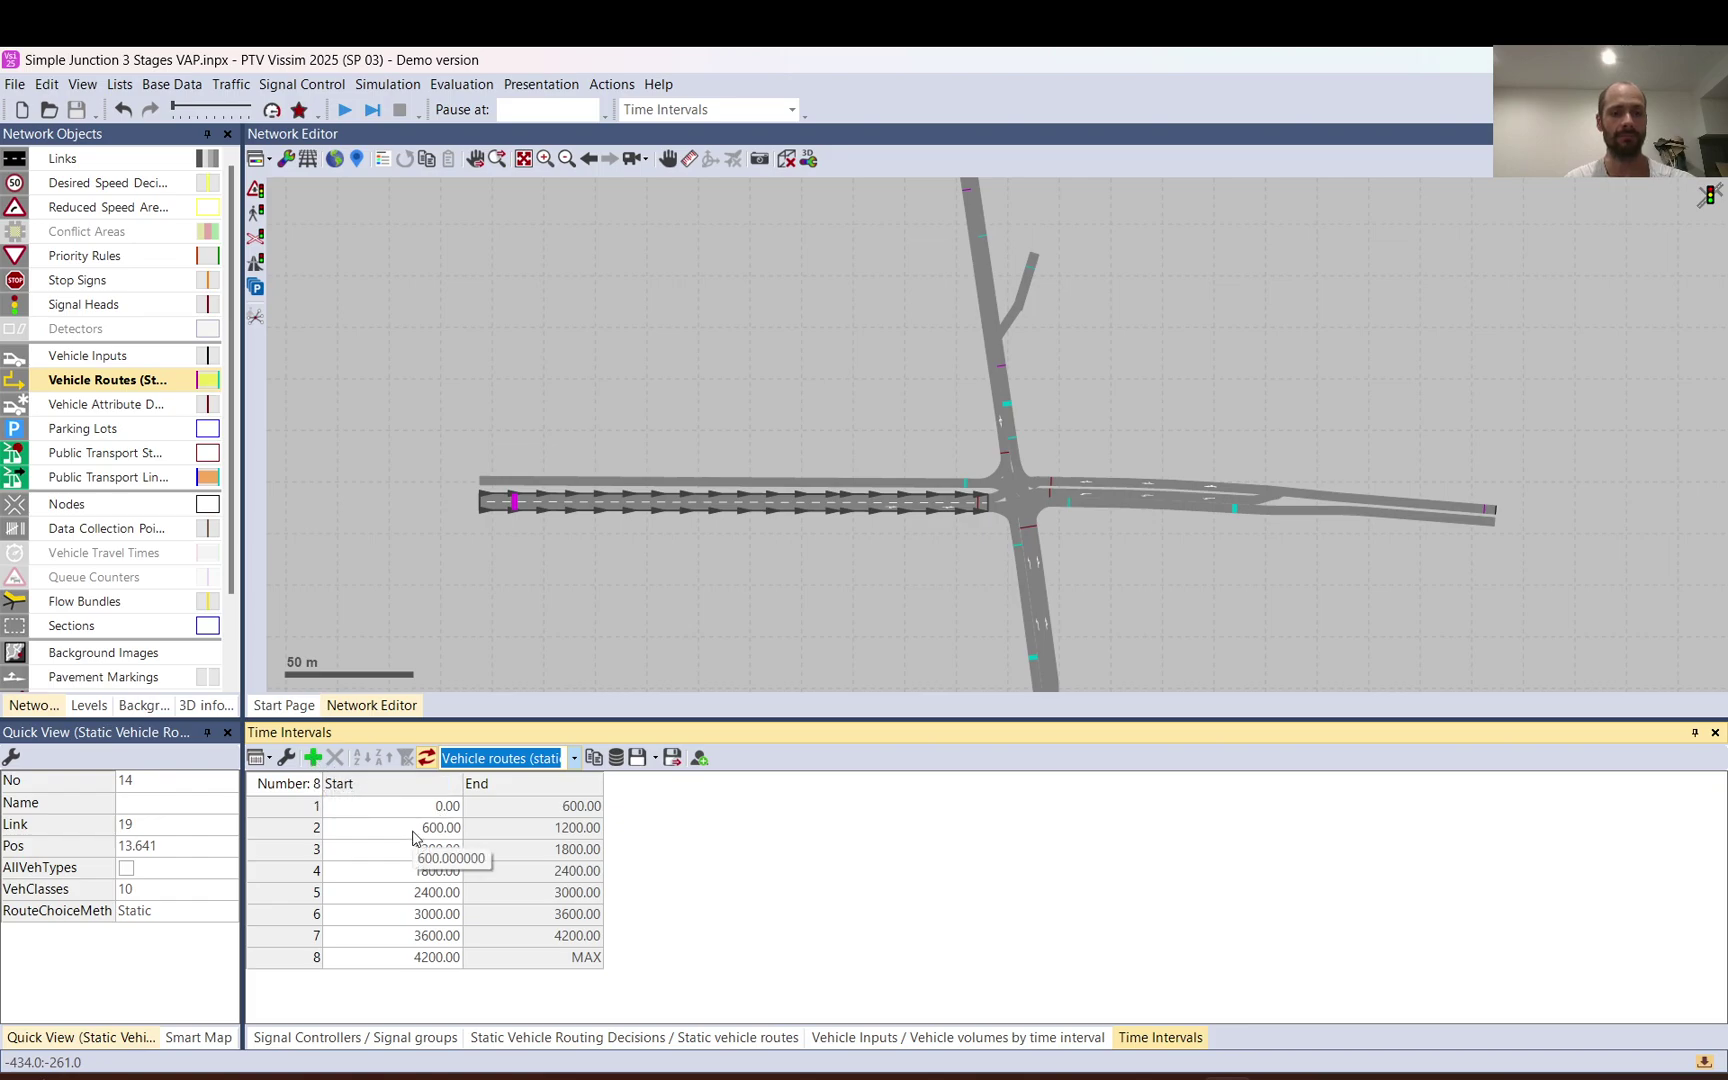
pyautogui.click(878, 1048)
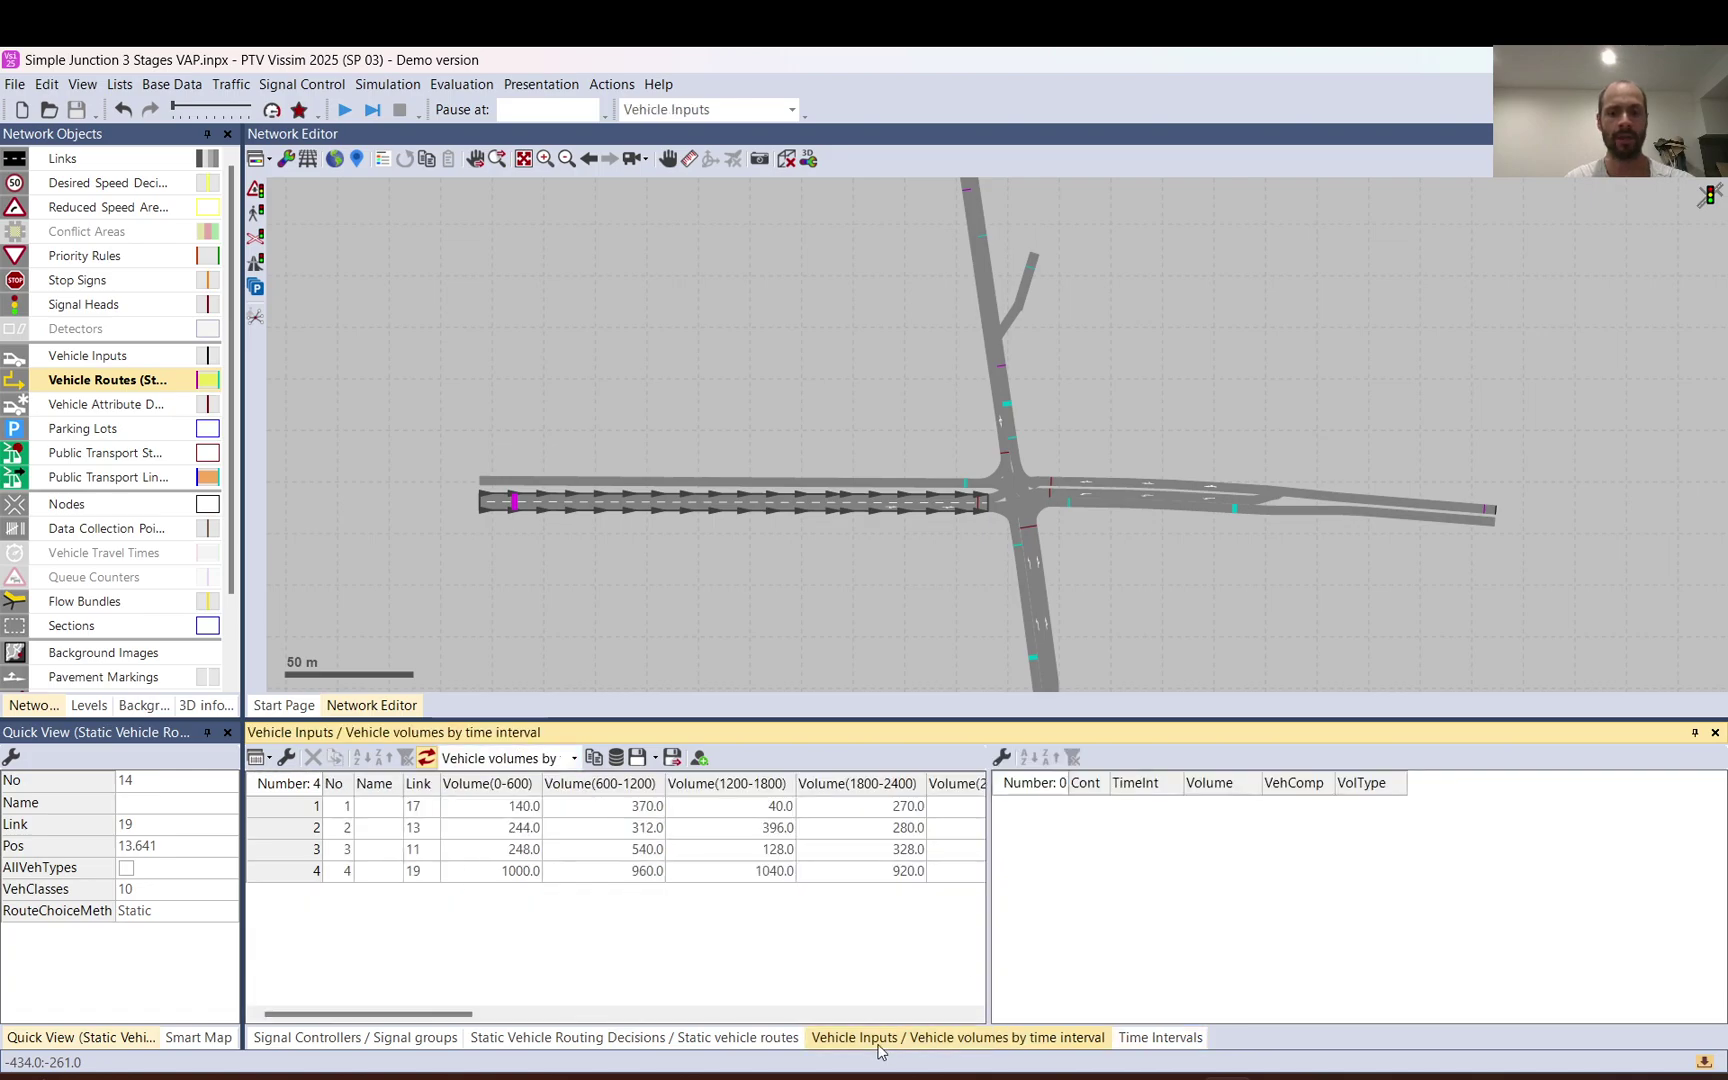
pyautogui.click(709, 1037)
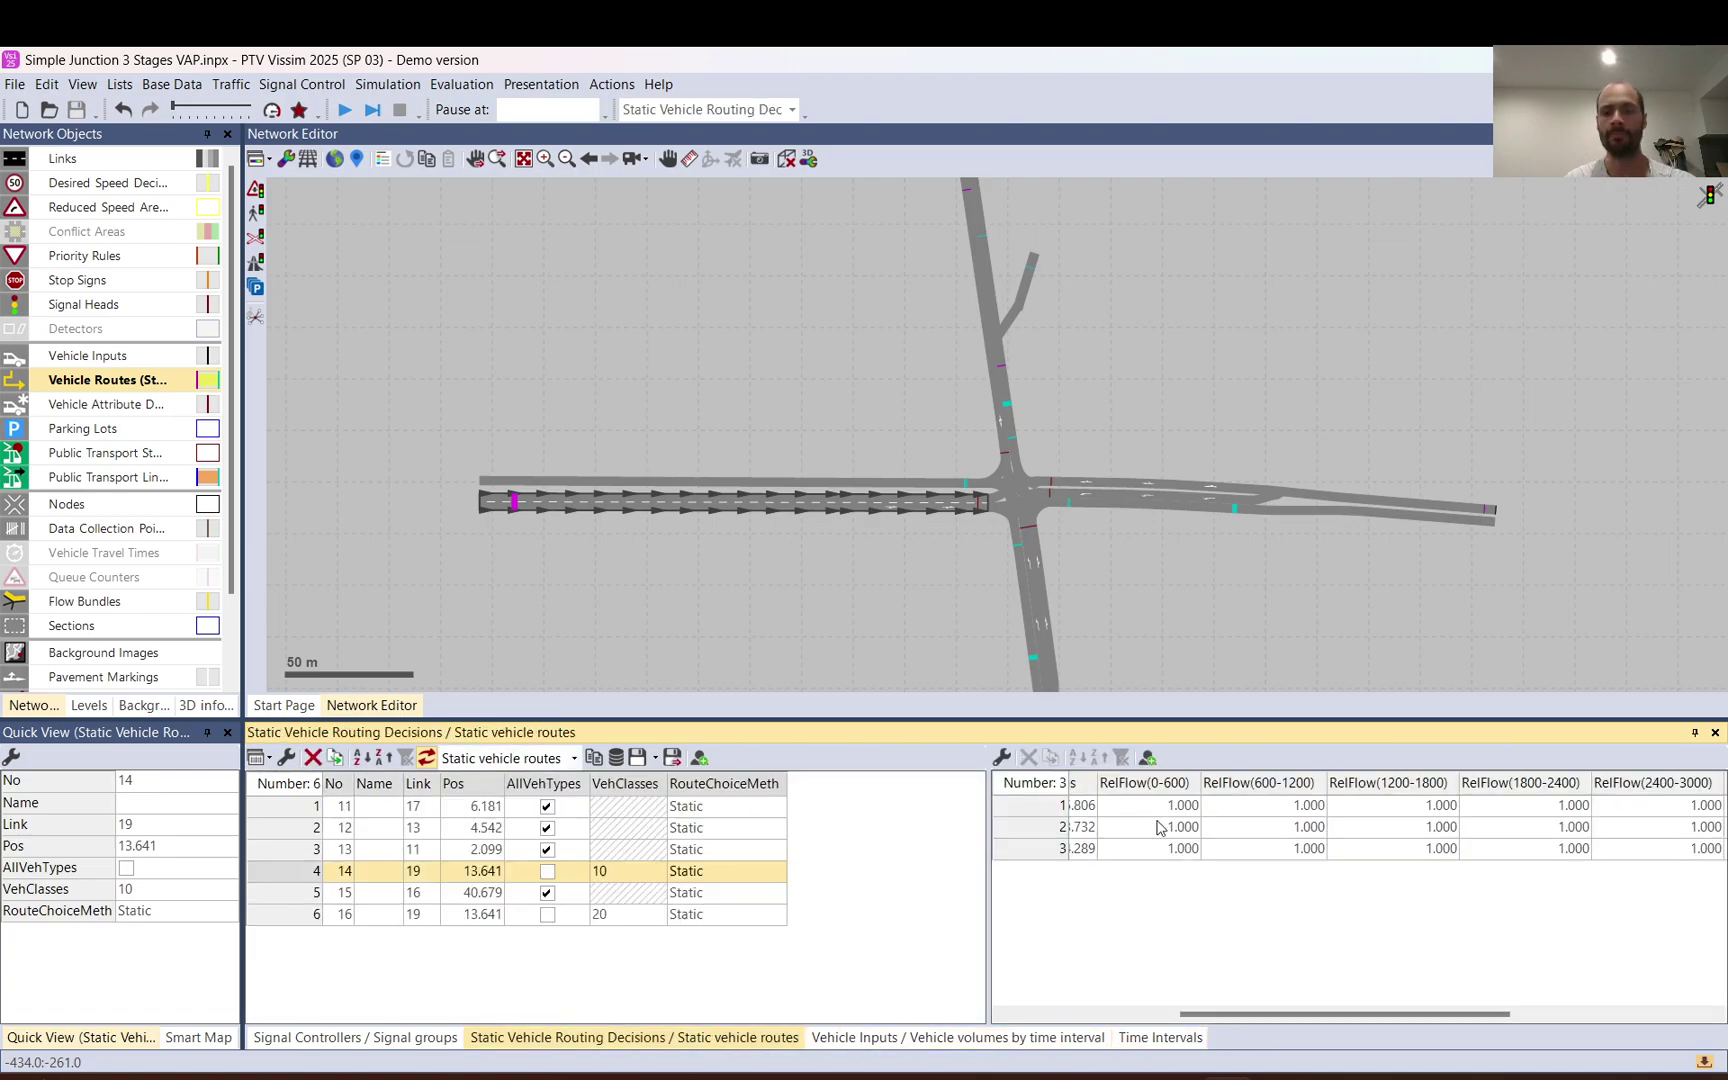
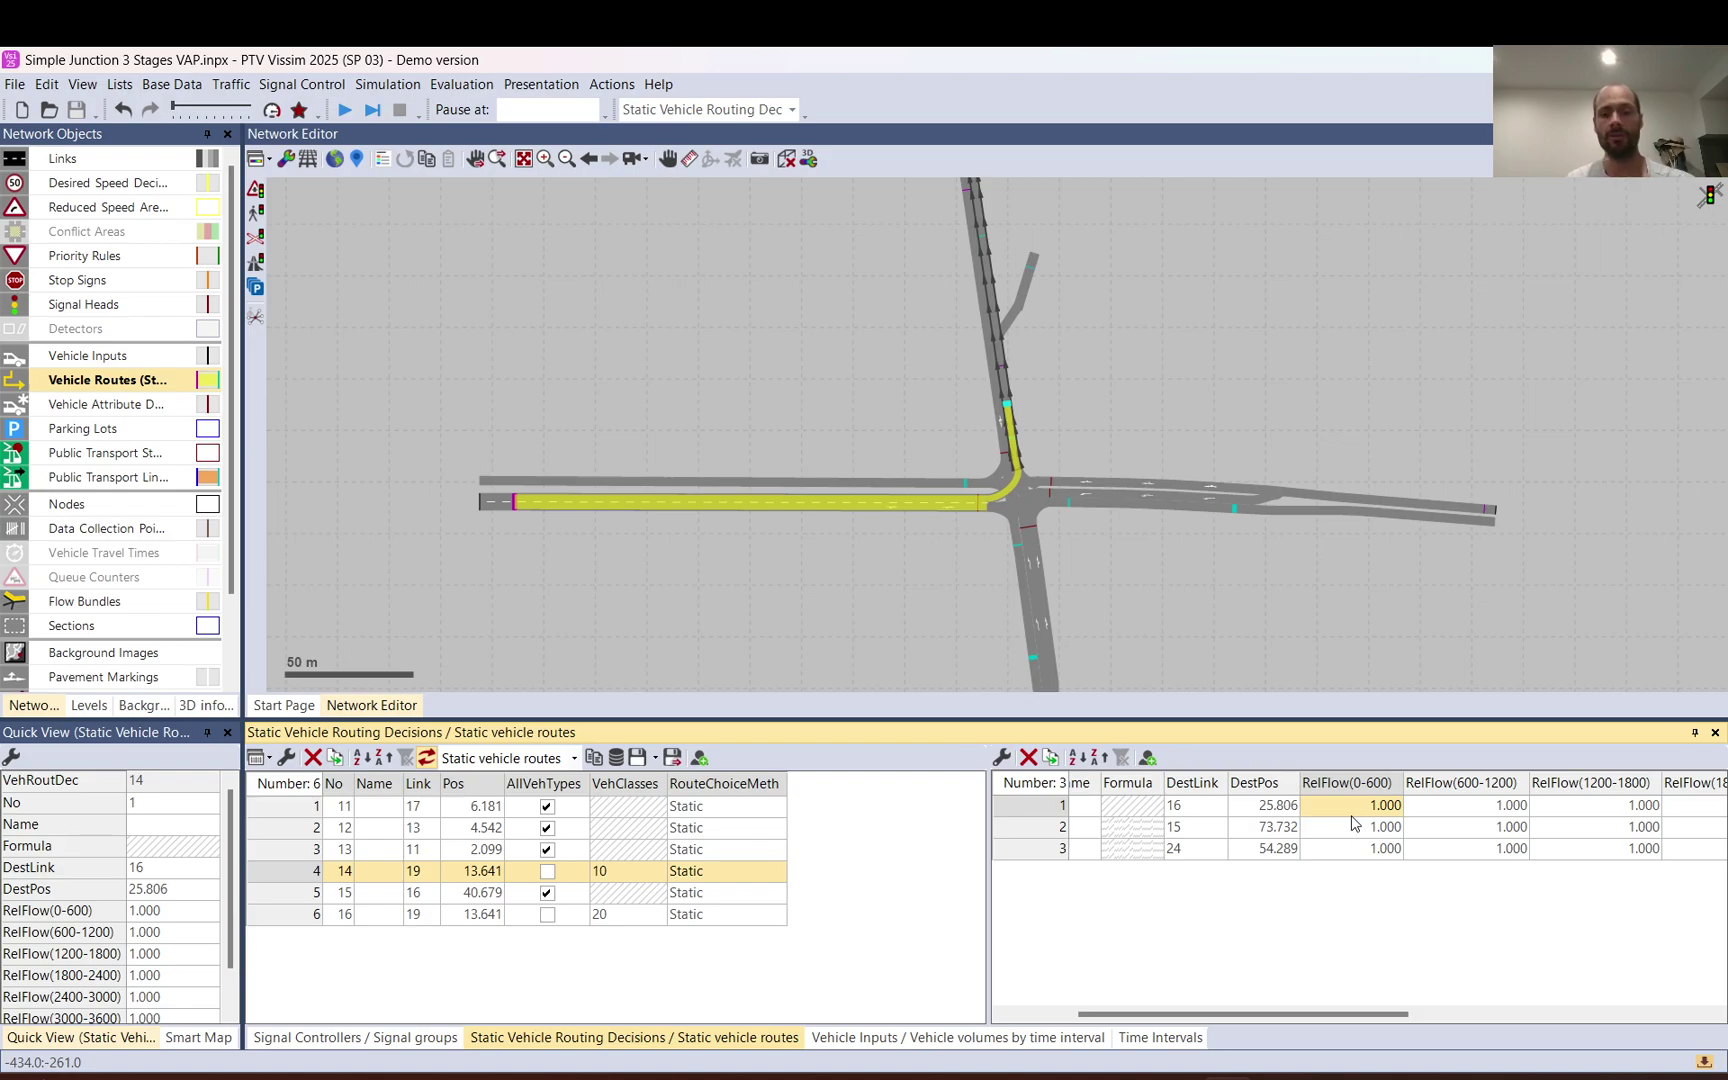
# Set the 0-600 relative flow of routing decision 14 to 2 for the route to link 15 and 3 for the route to link 24
pyautogui.click(1353, 824)
pyautogui.write('2')
pyautogui.press('Down')
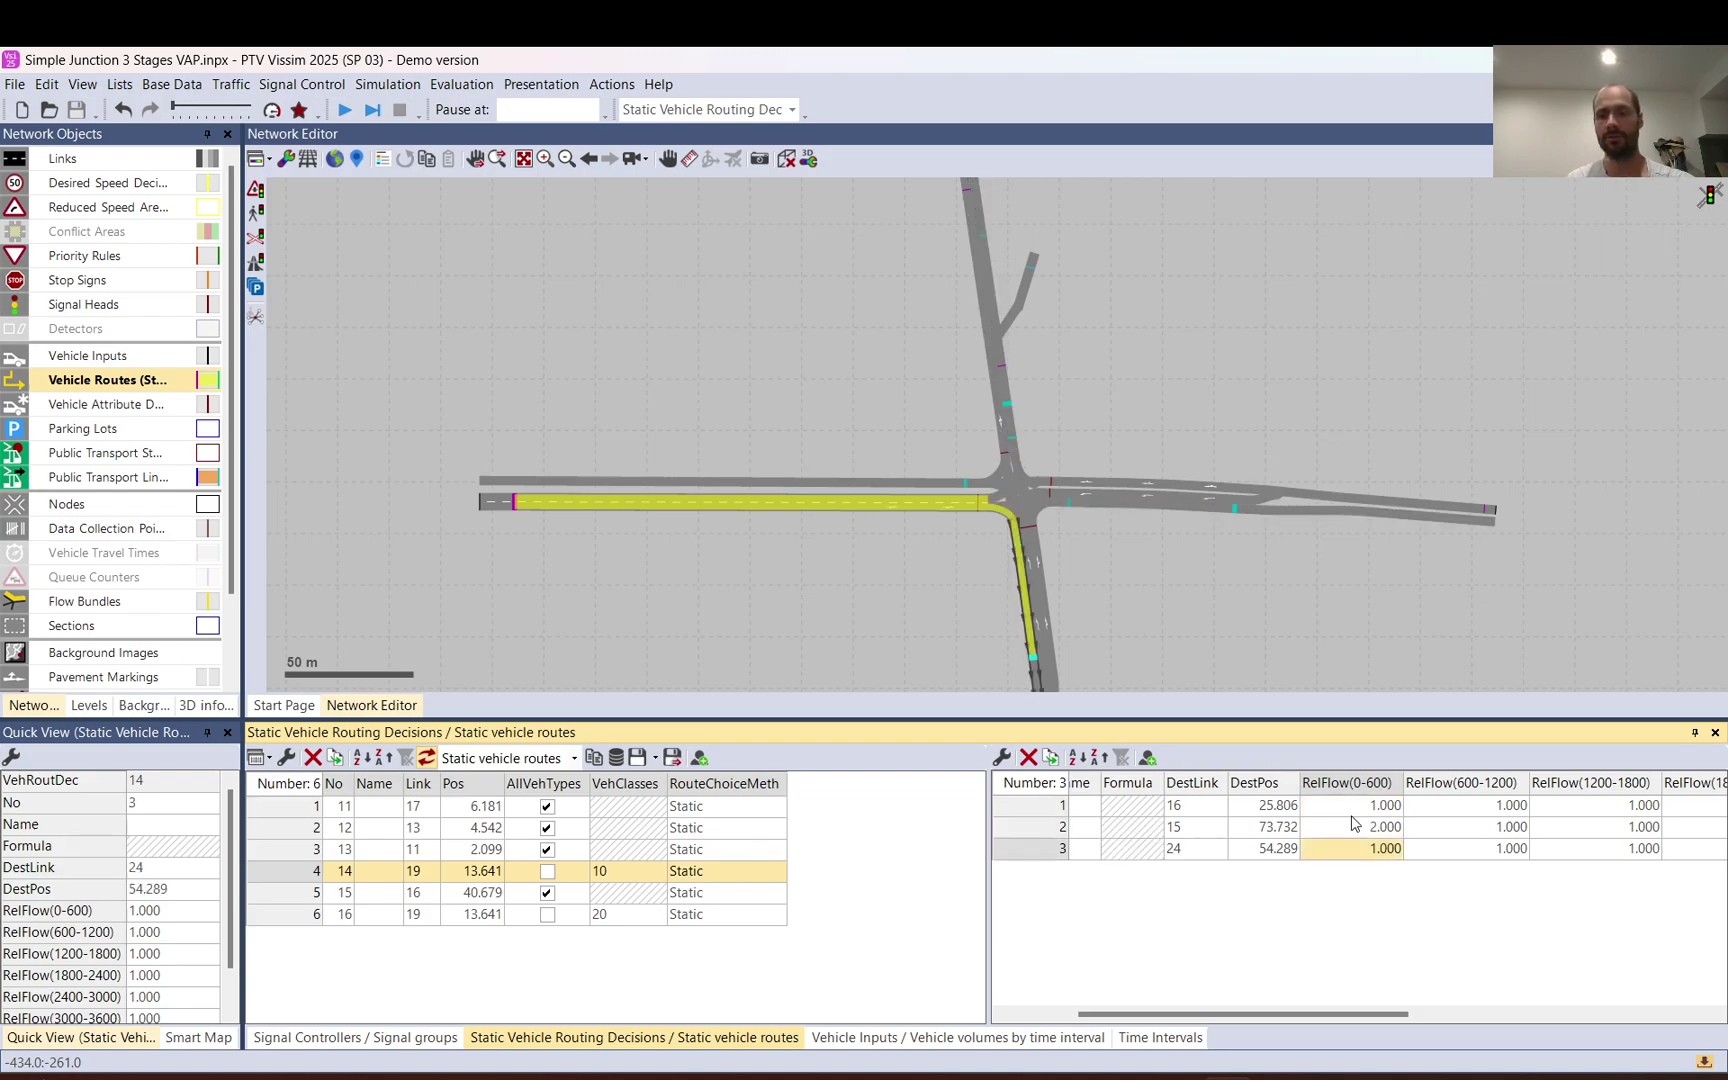
pyautogui.write('3')
pyautogui.press('Up')
pyautogui.press('Up')
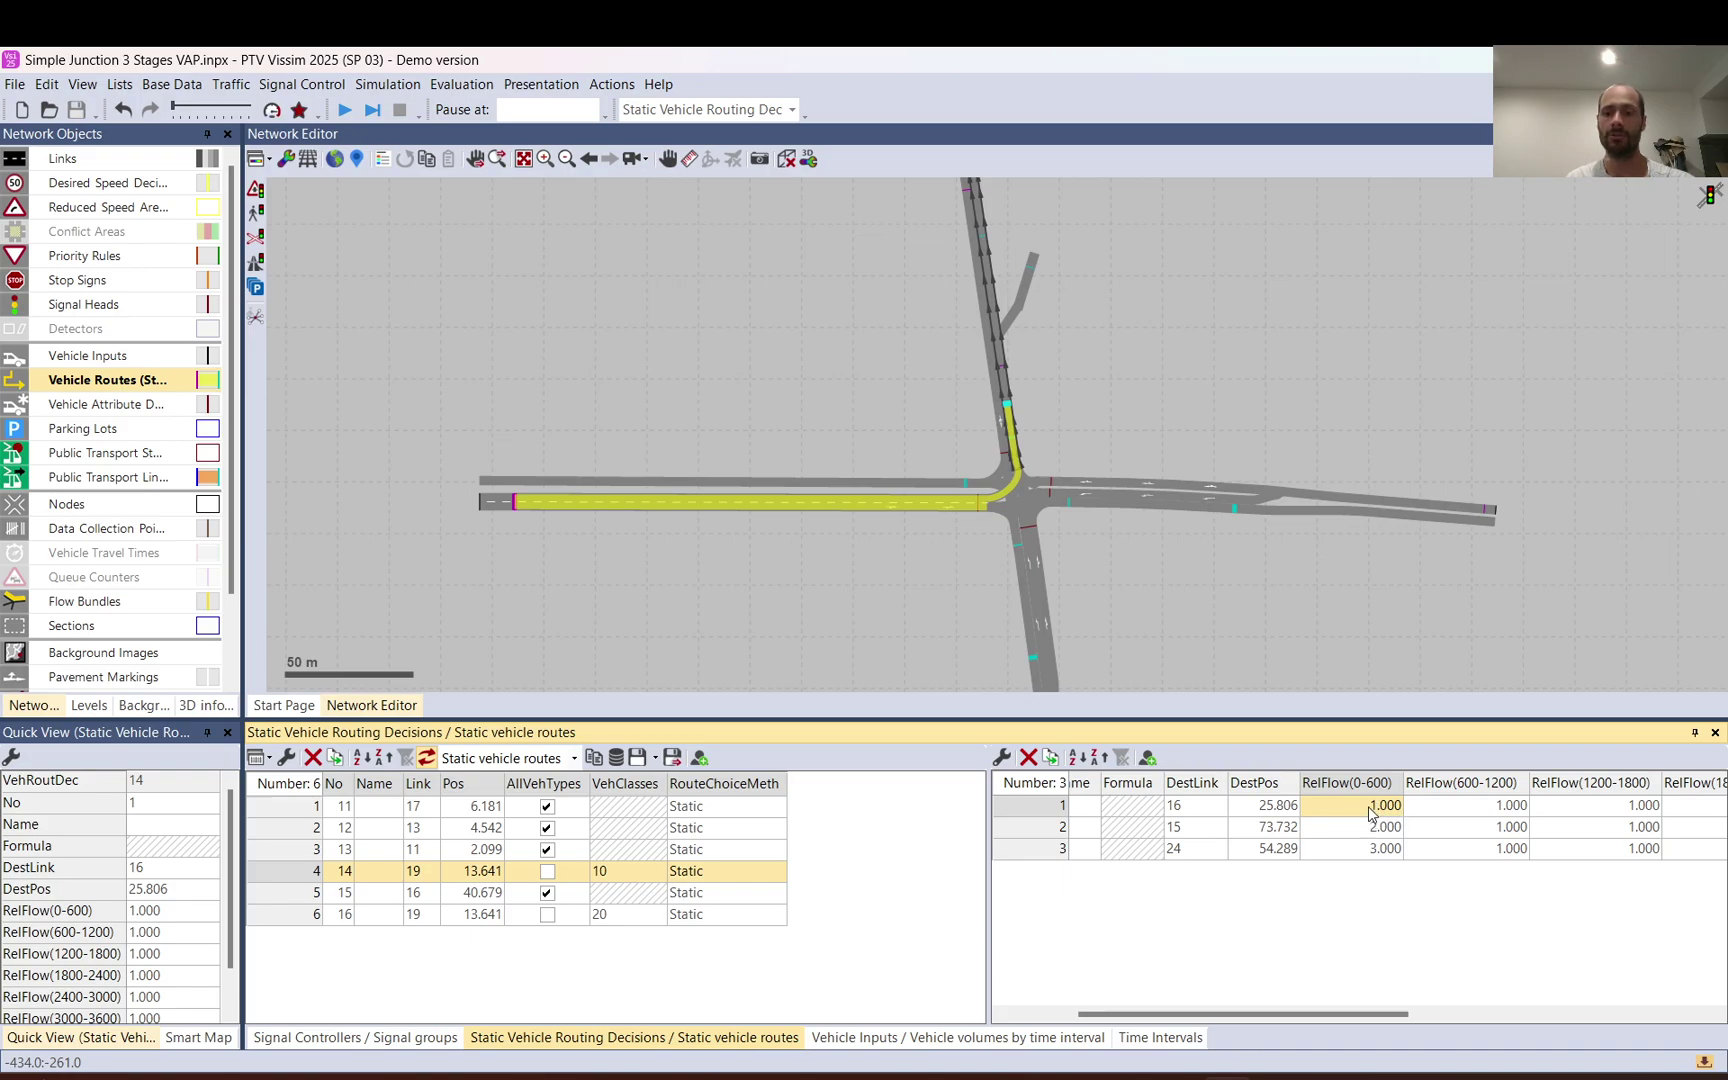
# Examine the routes of routing decision 14 to links 16, 15 and 24 together with their 0-600 relative flows
pyautogui.moveTo(1372, 812); pyautogui.dragTo(1372, 855)
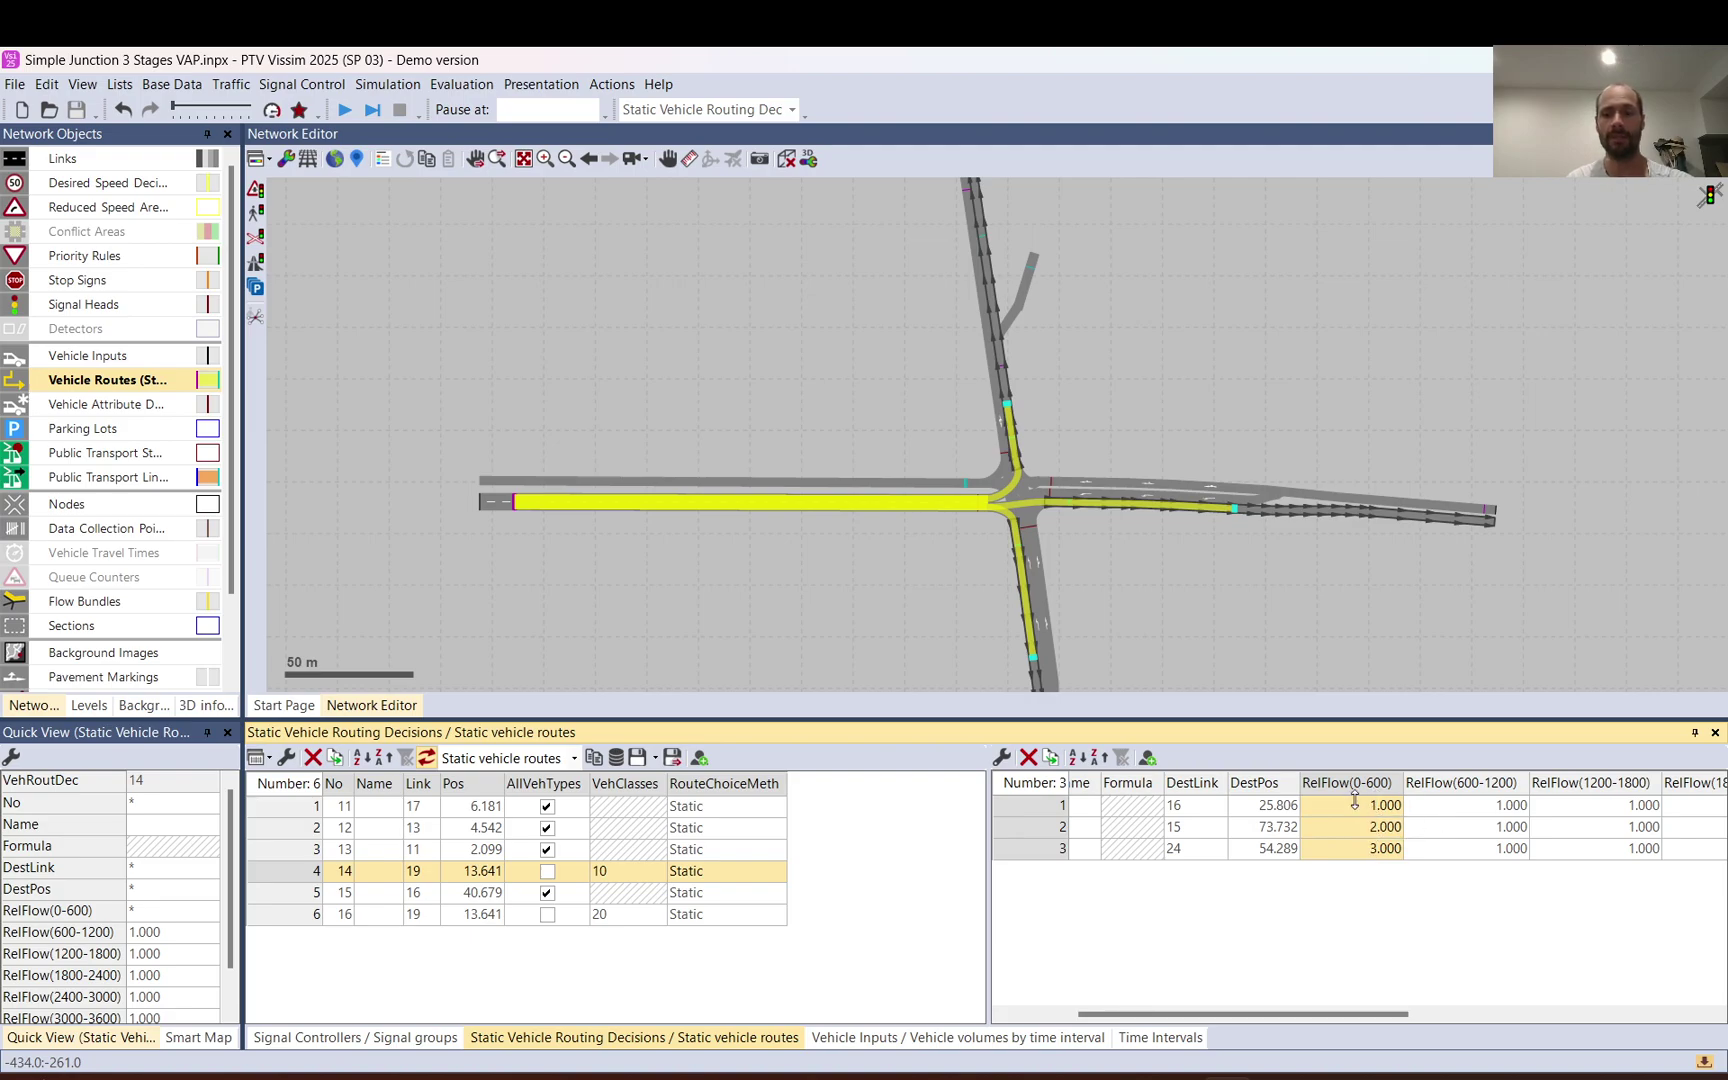
pyautogui.click(1372, 808)
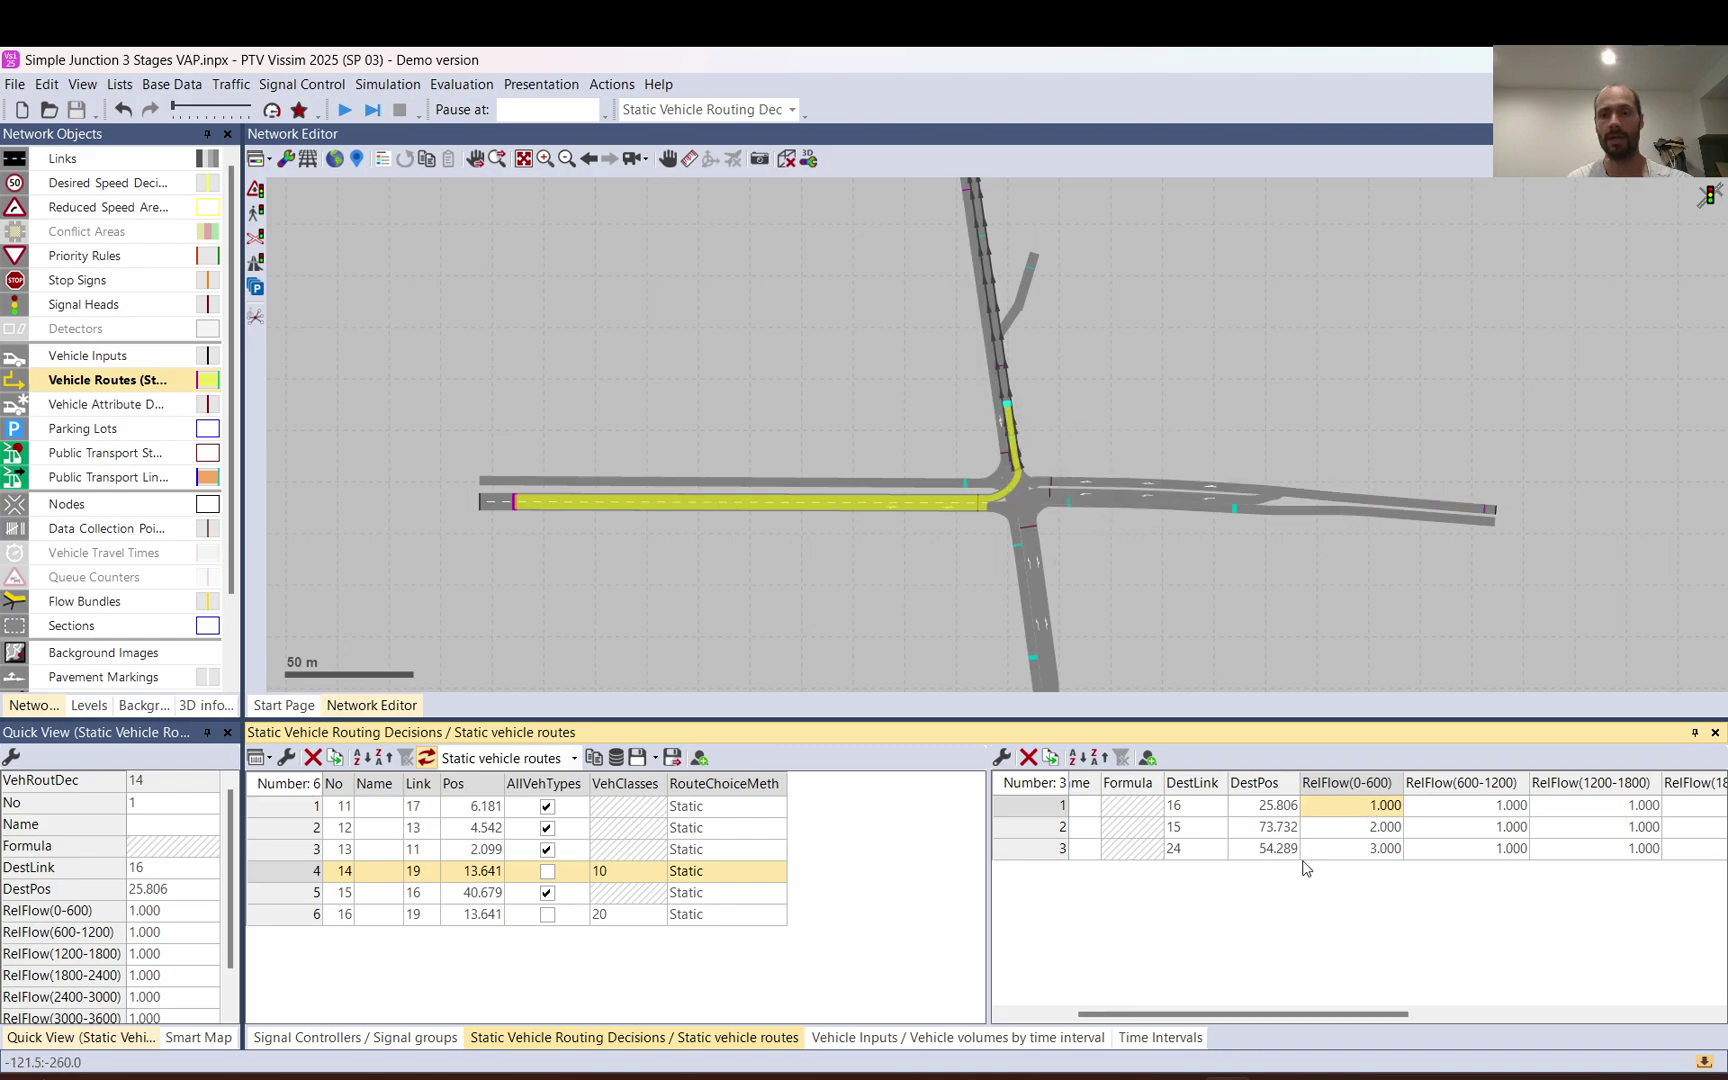
pyautogui.click(1376, 828)
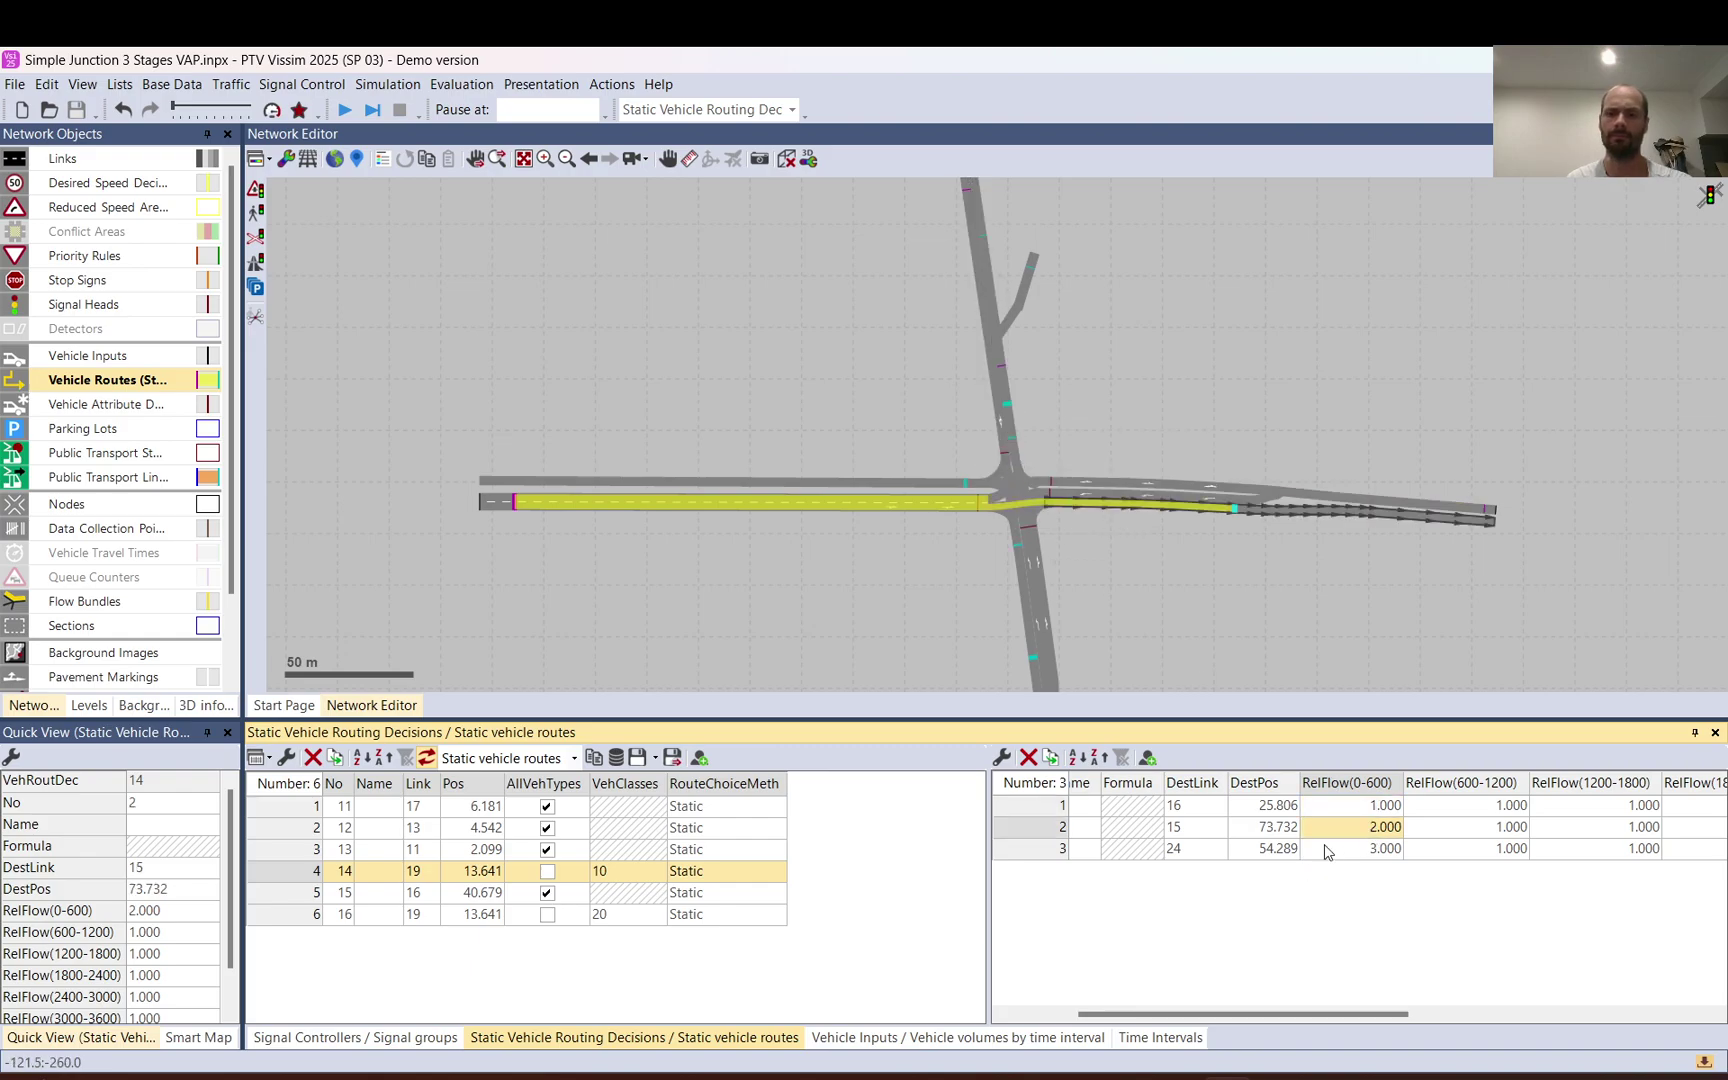
pyautogui.click(1386, 849)
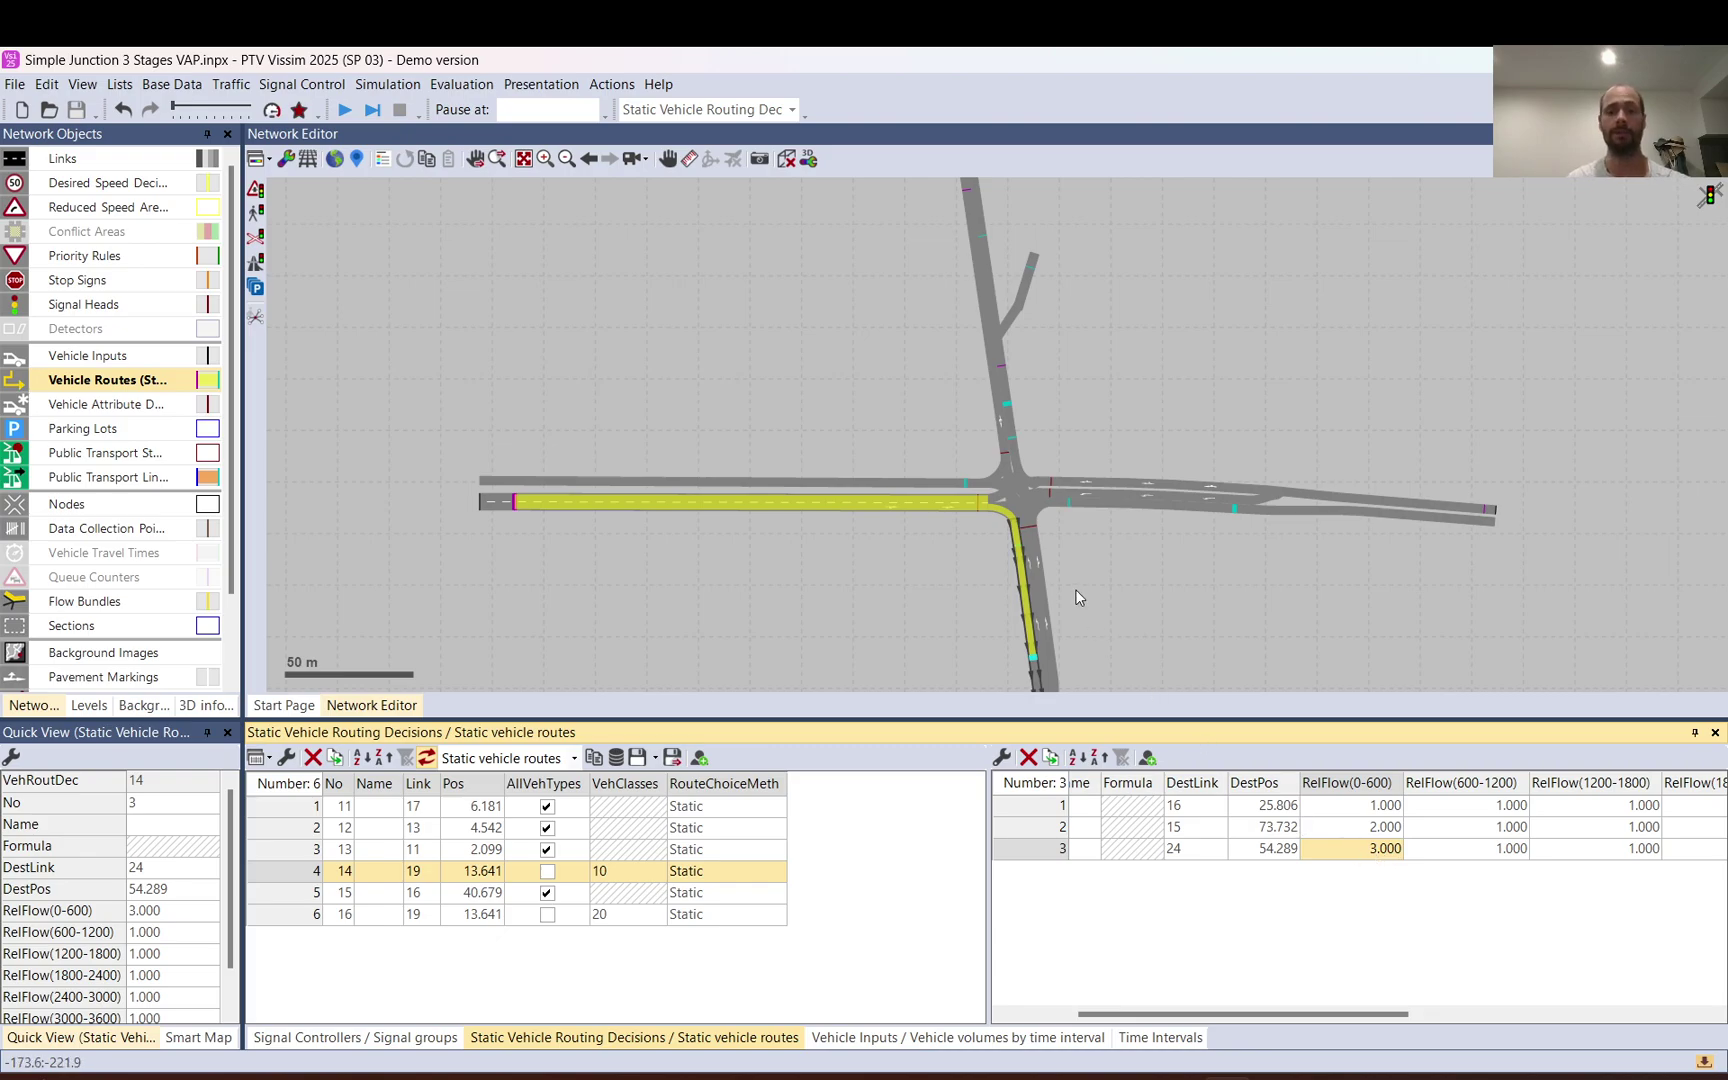
pyautogui.click(1031, 808)
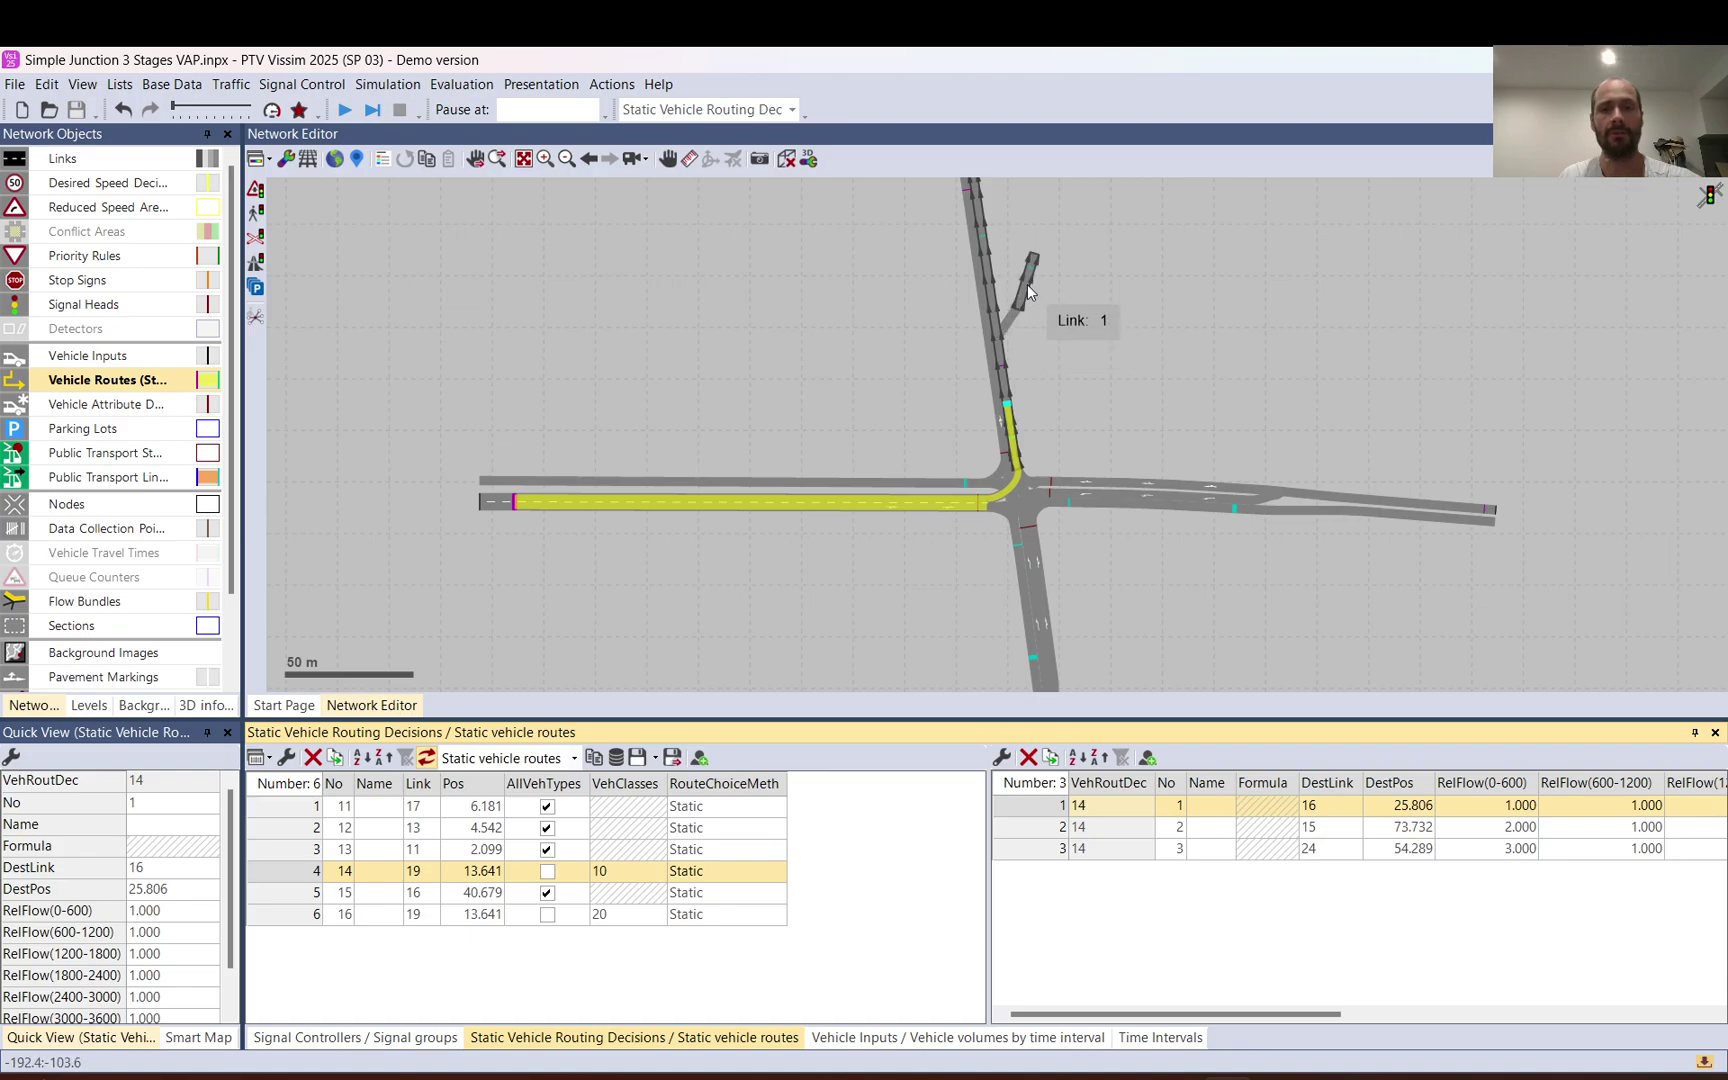
pyautogui.click(1055, 345)
pyautogui.click(520, 503)
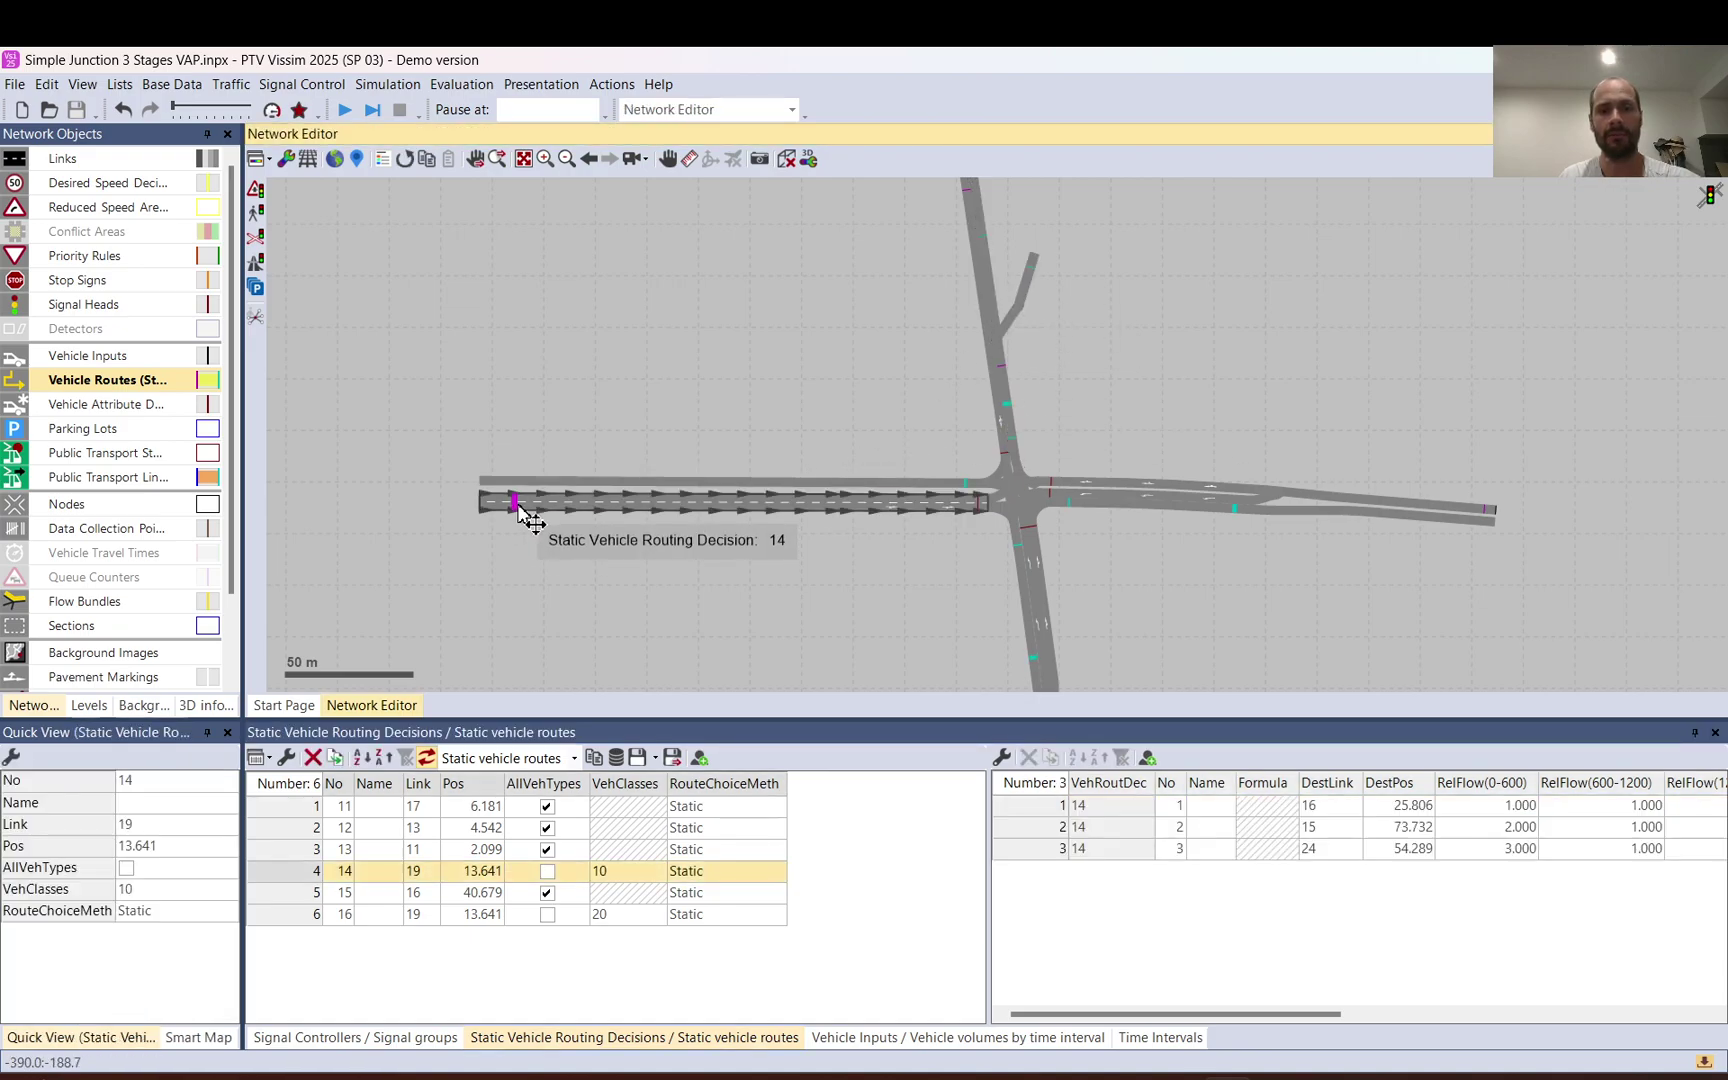
pyautogui.click(1044, 805)
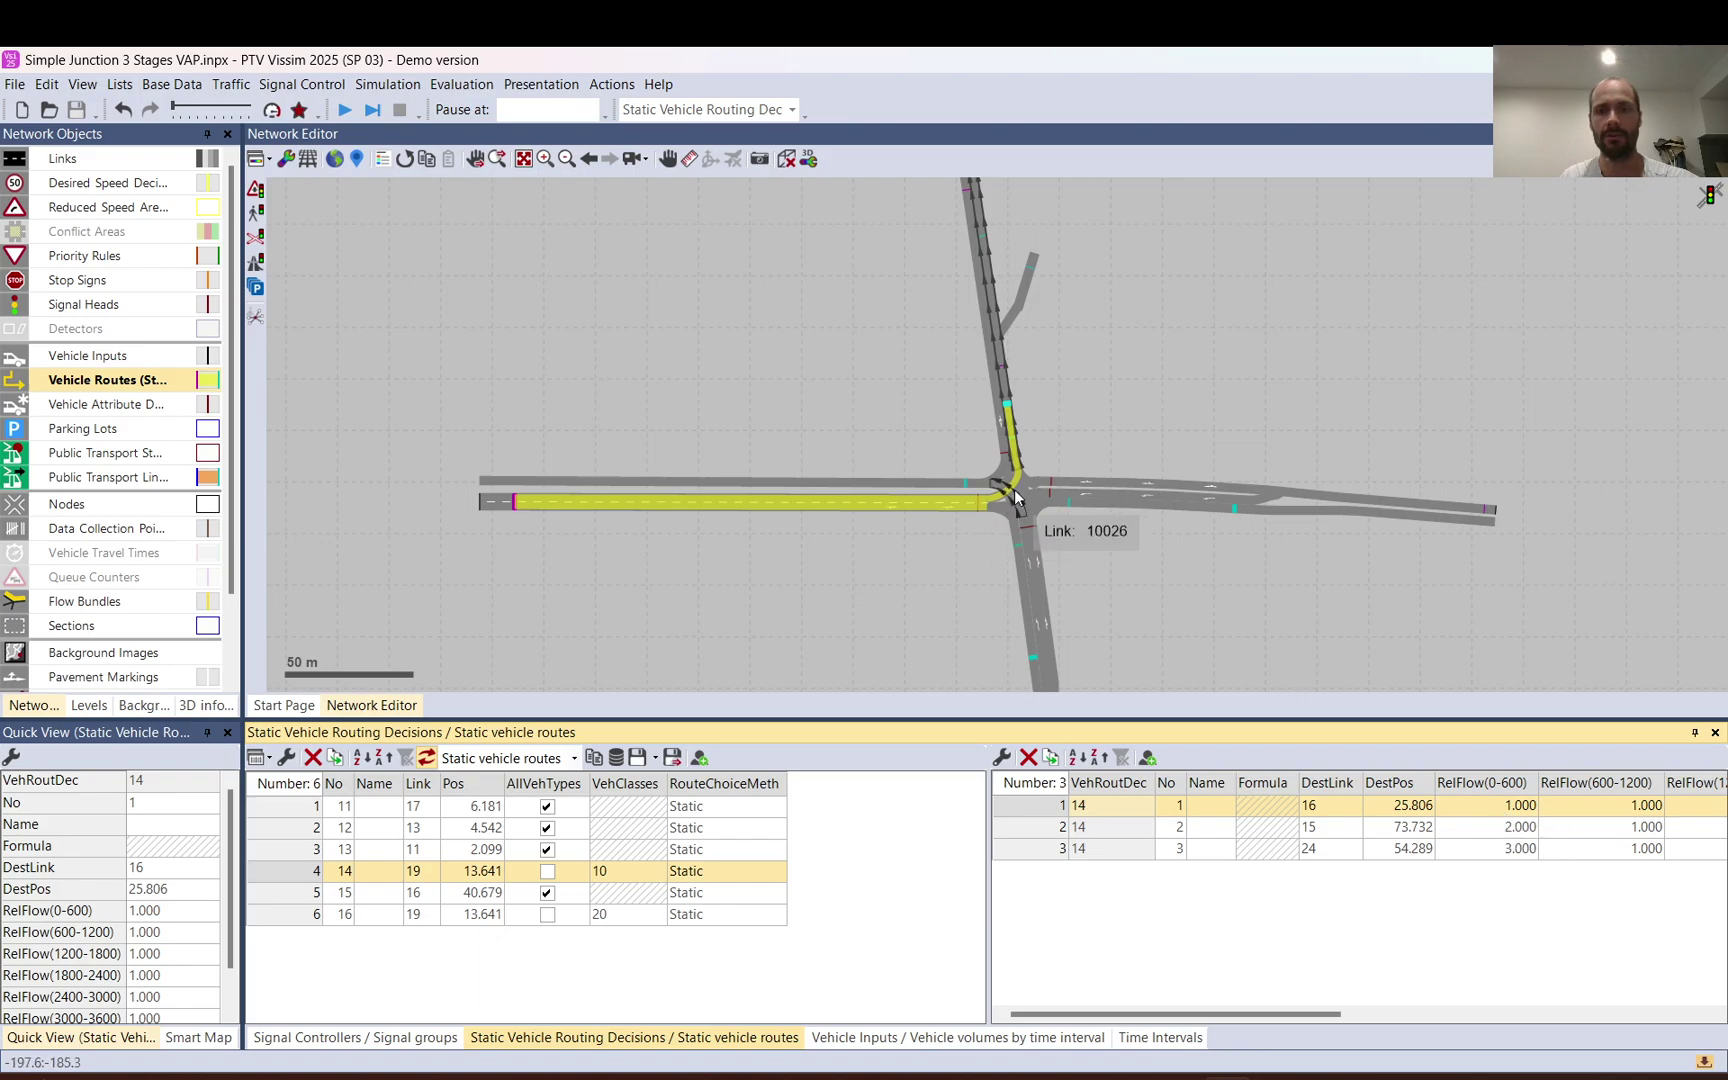
pyautogui.click(1029, 367)
# Examine the two routes of routing decision 15 on link 16, leading to links 16 and 1
pyautogui.scroll(4, 1006, 368)
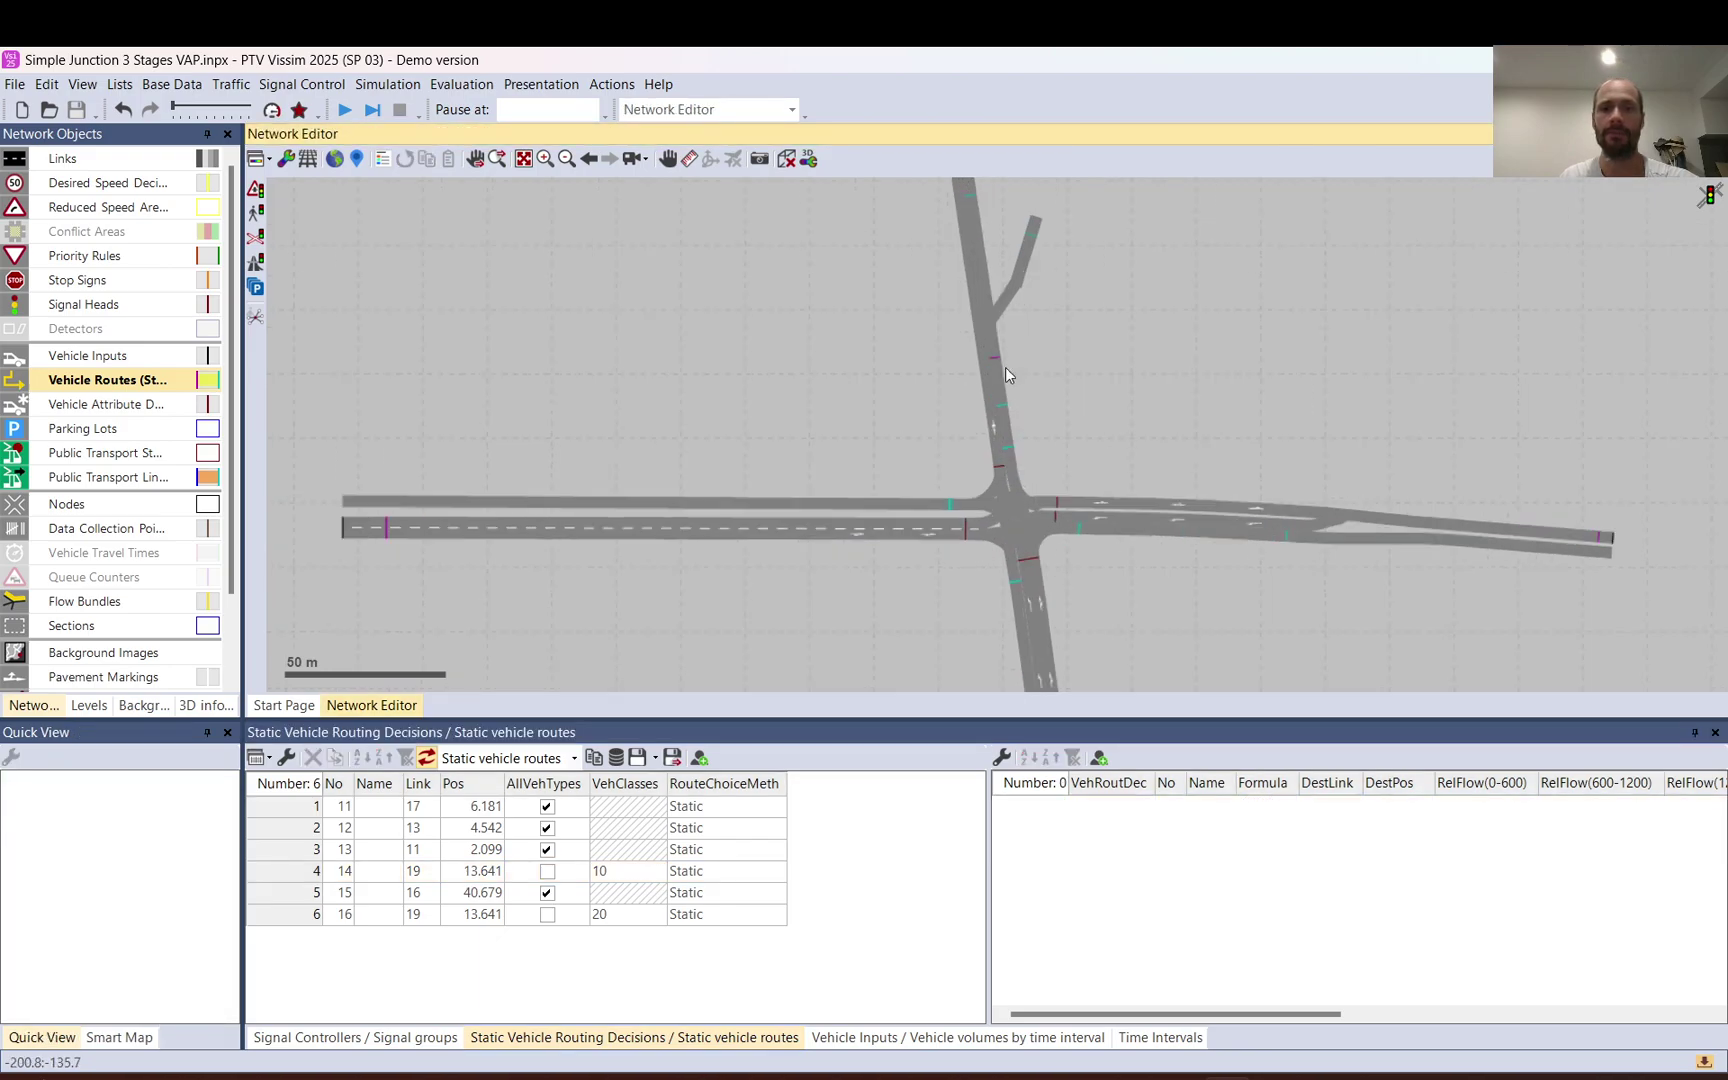
pyautogui.click(980, 342)
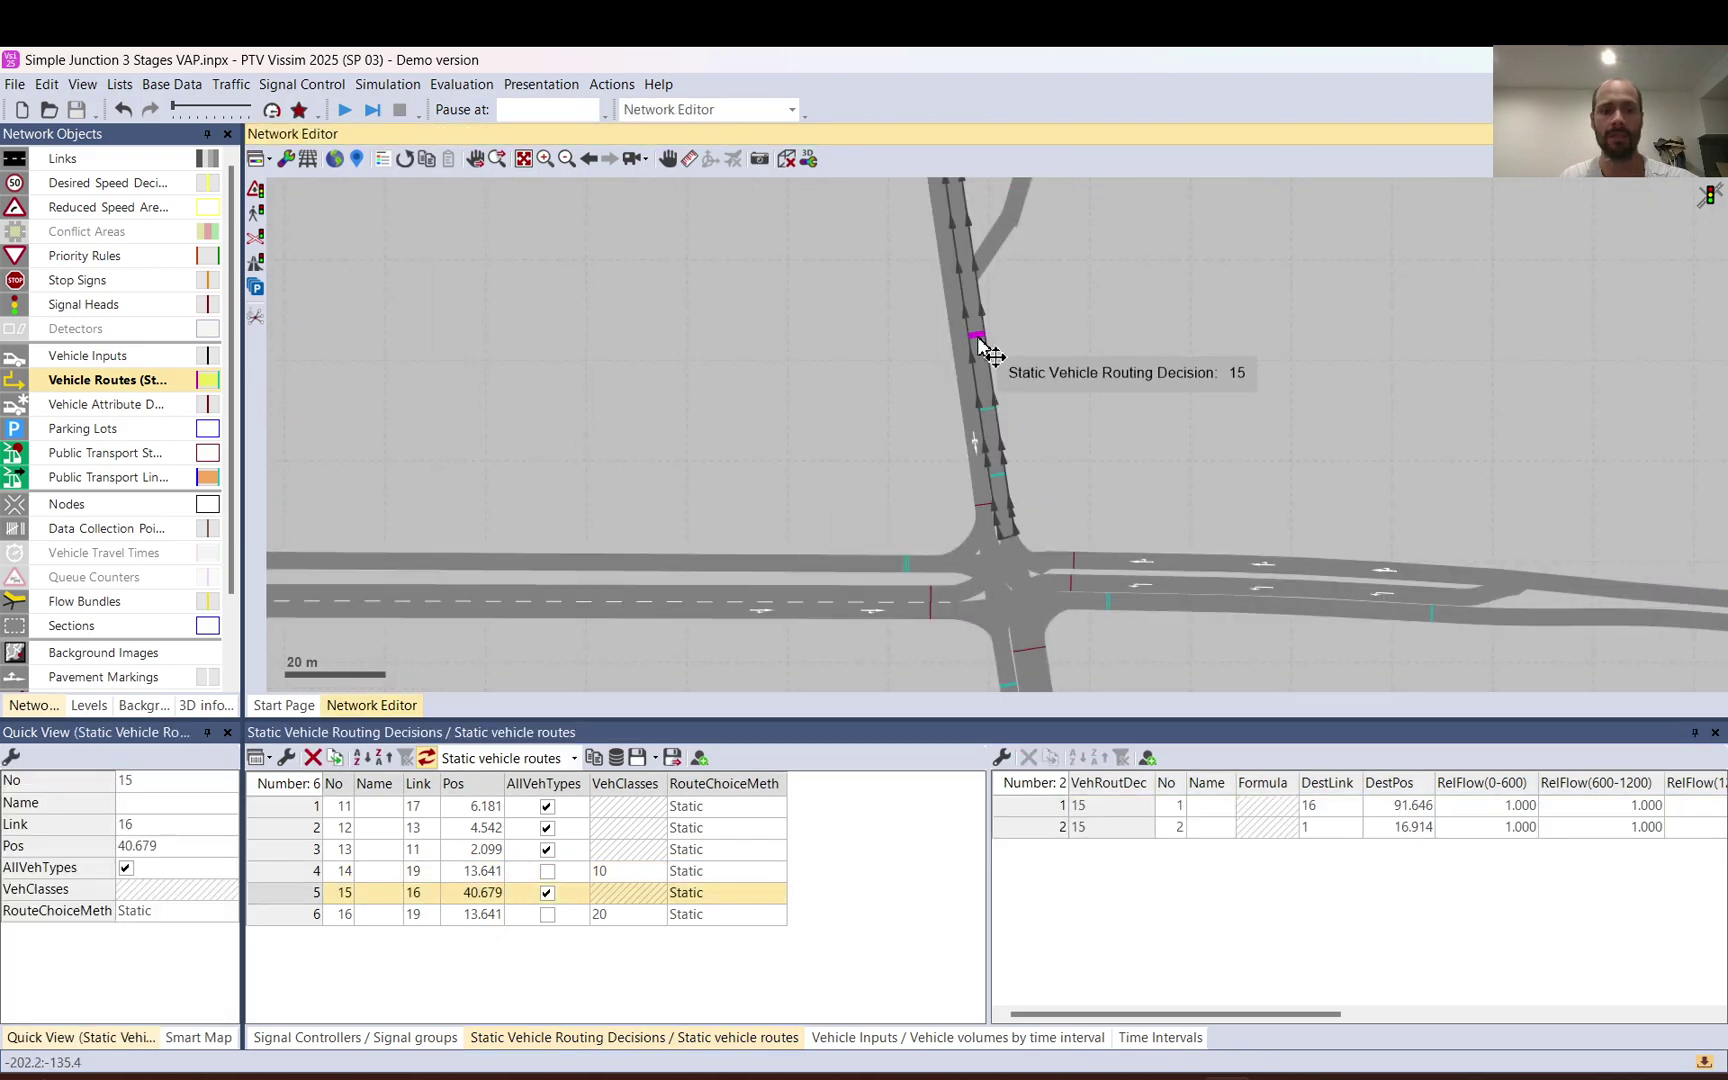
pyautogui.click(1500, 812)
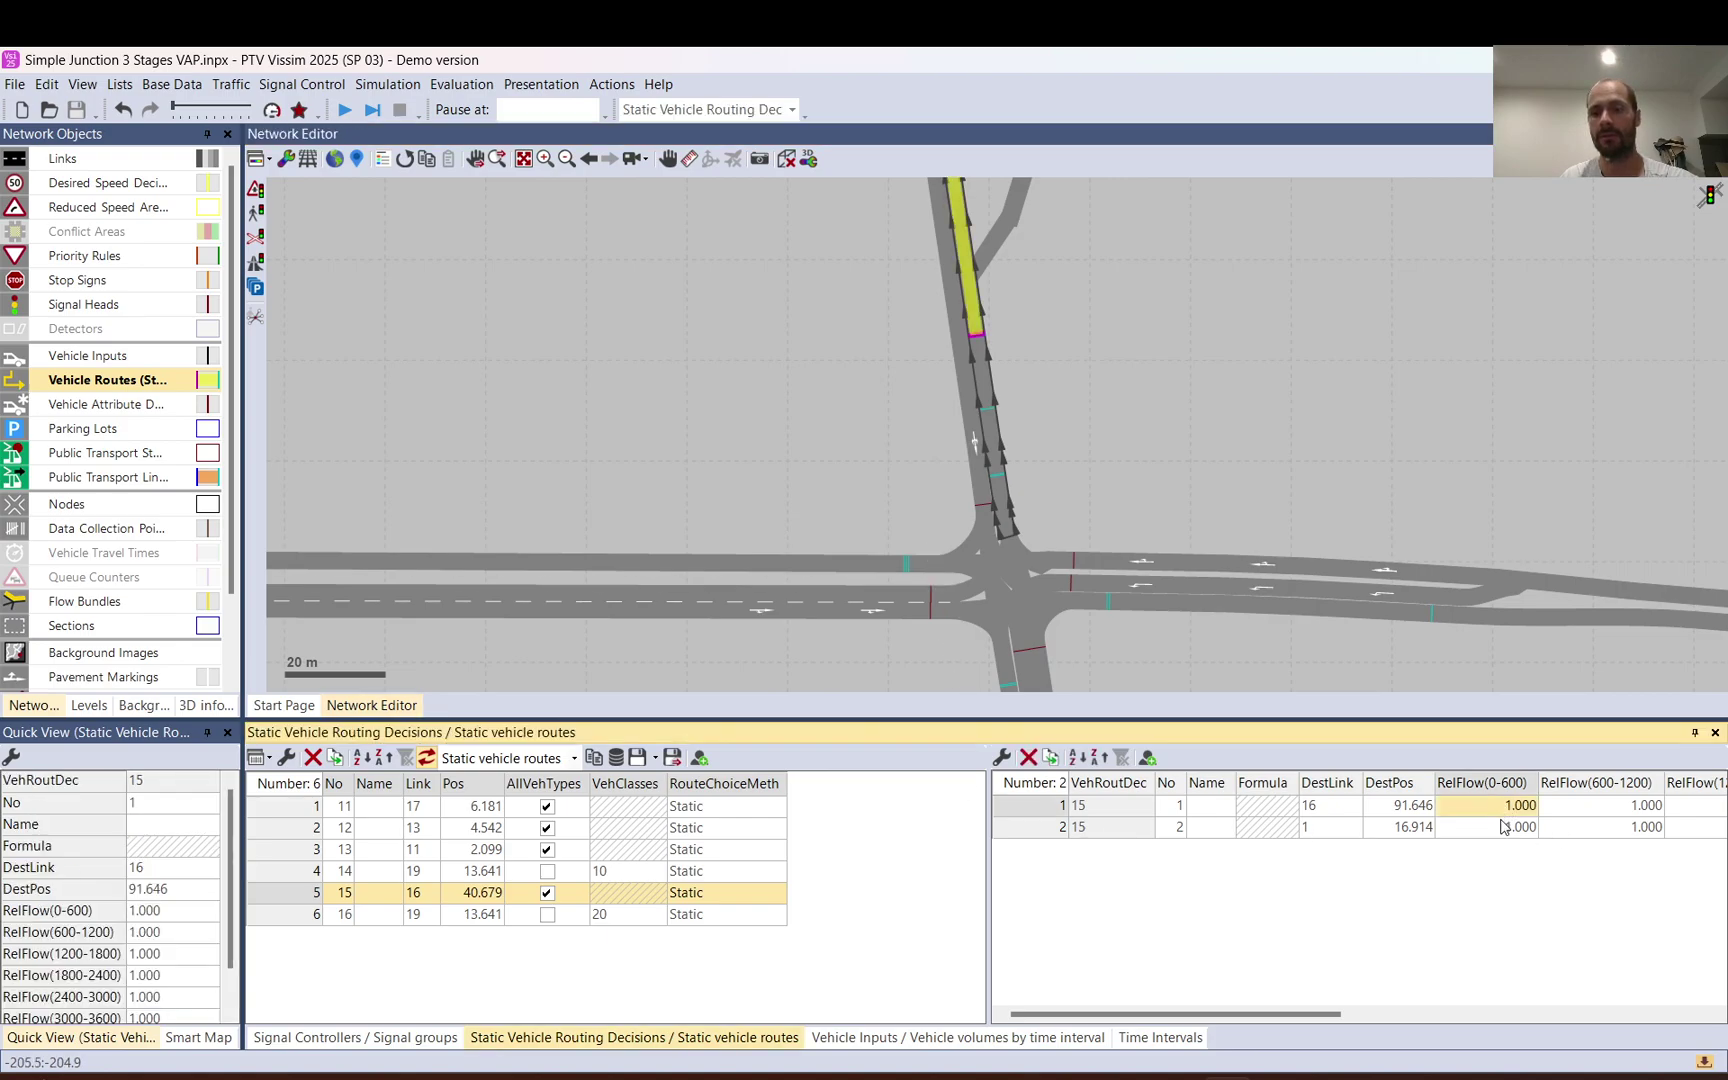
pyautogui.click(1504, 828)
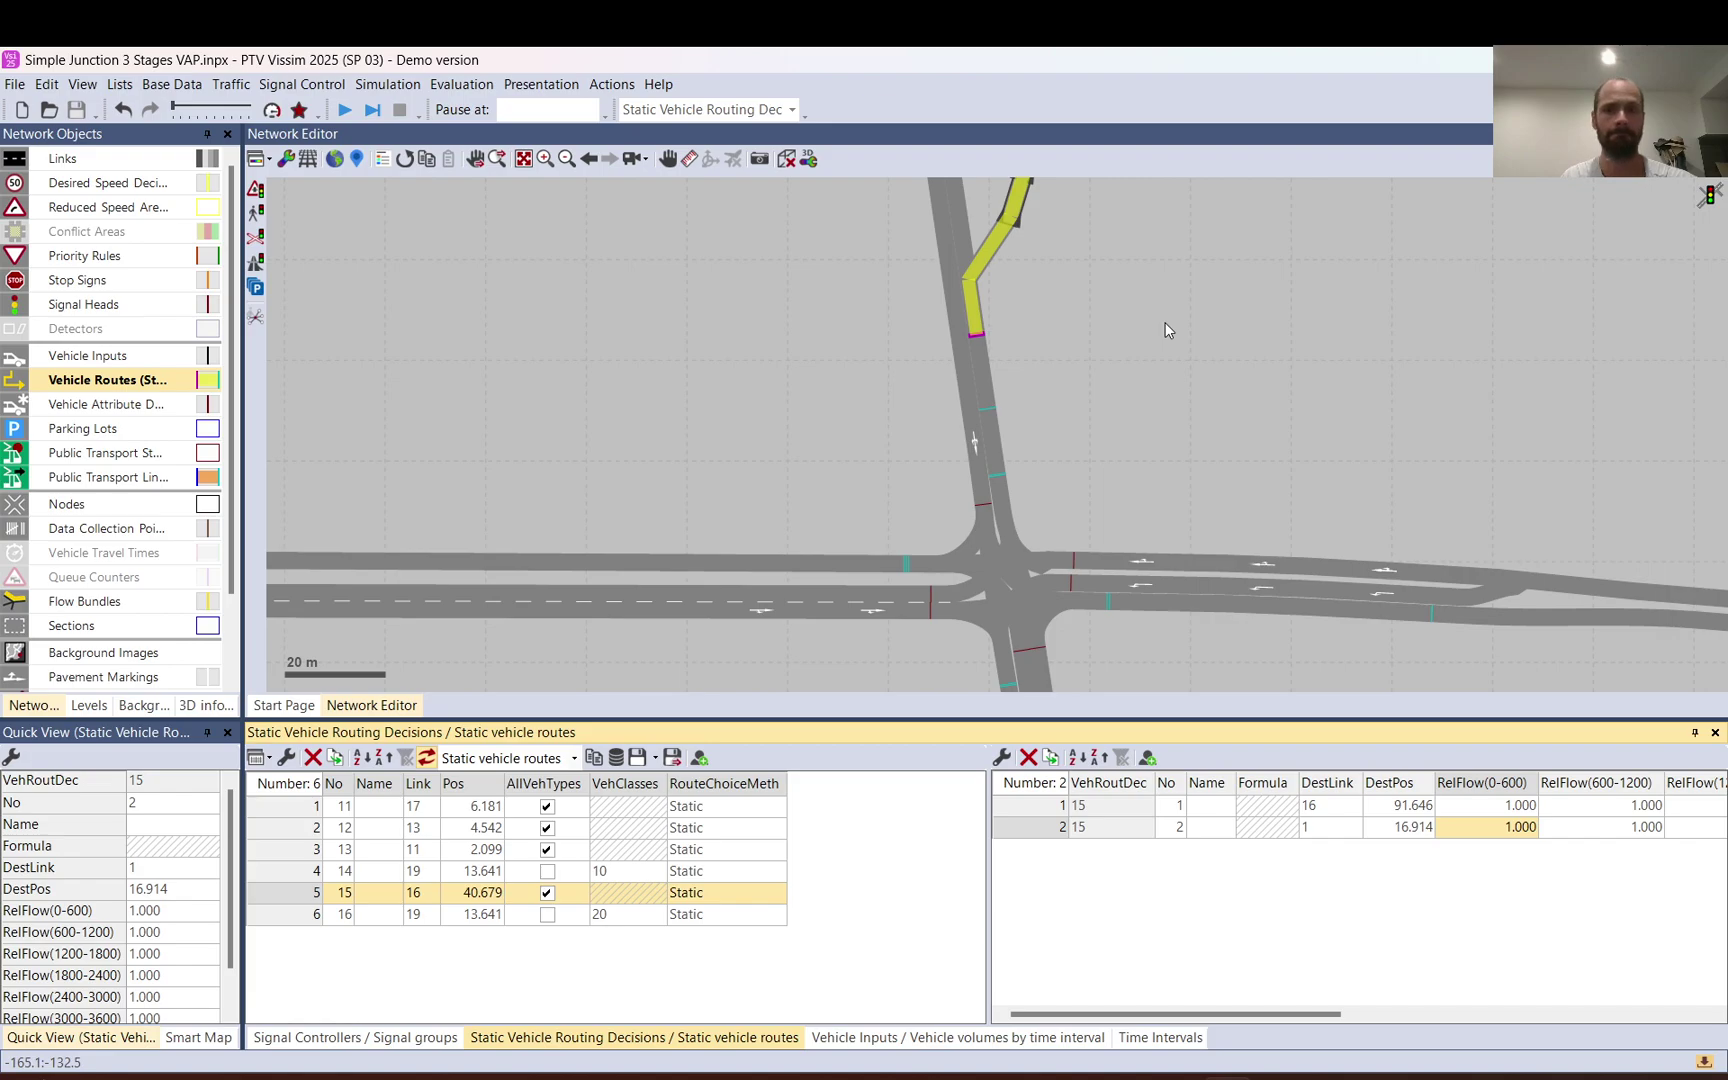
pyautogui.scroll(-3, 1048, 473)
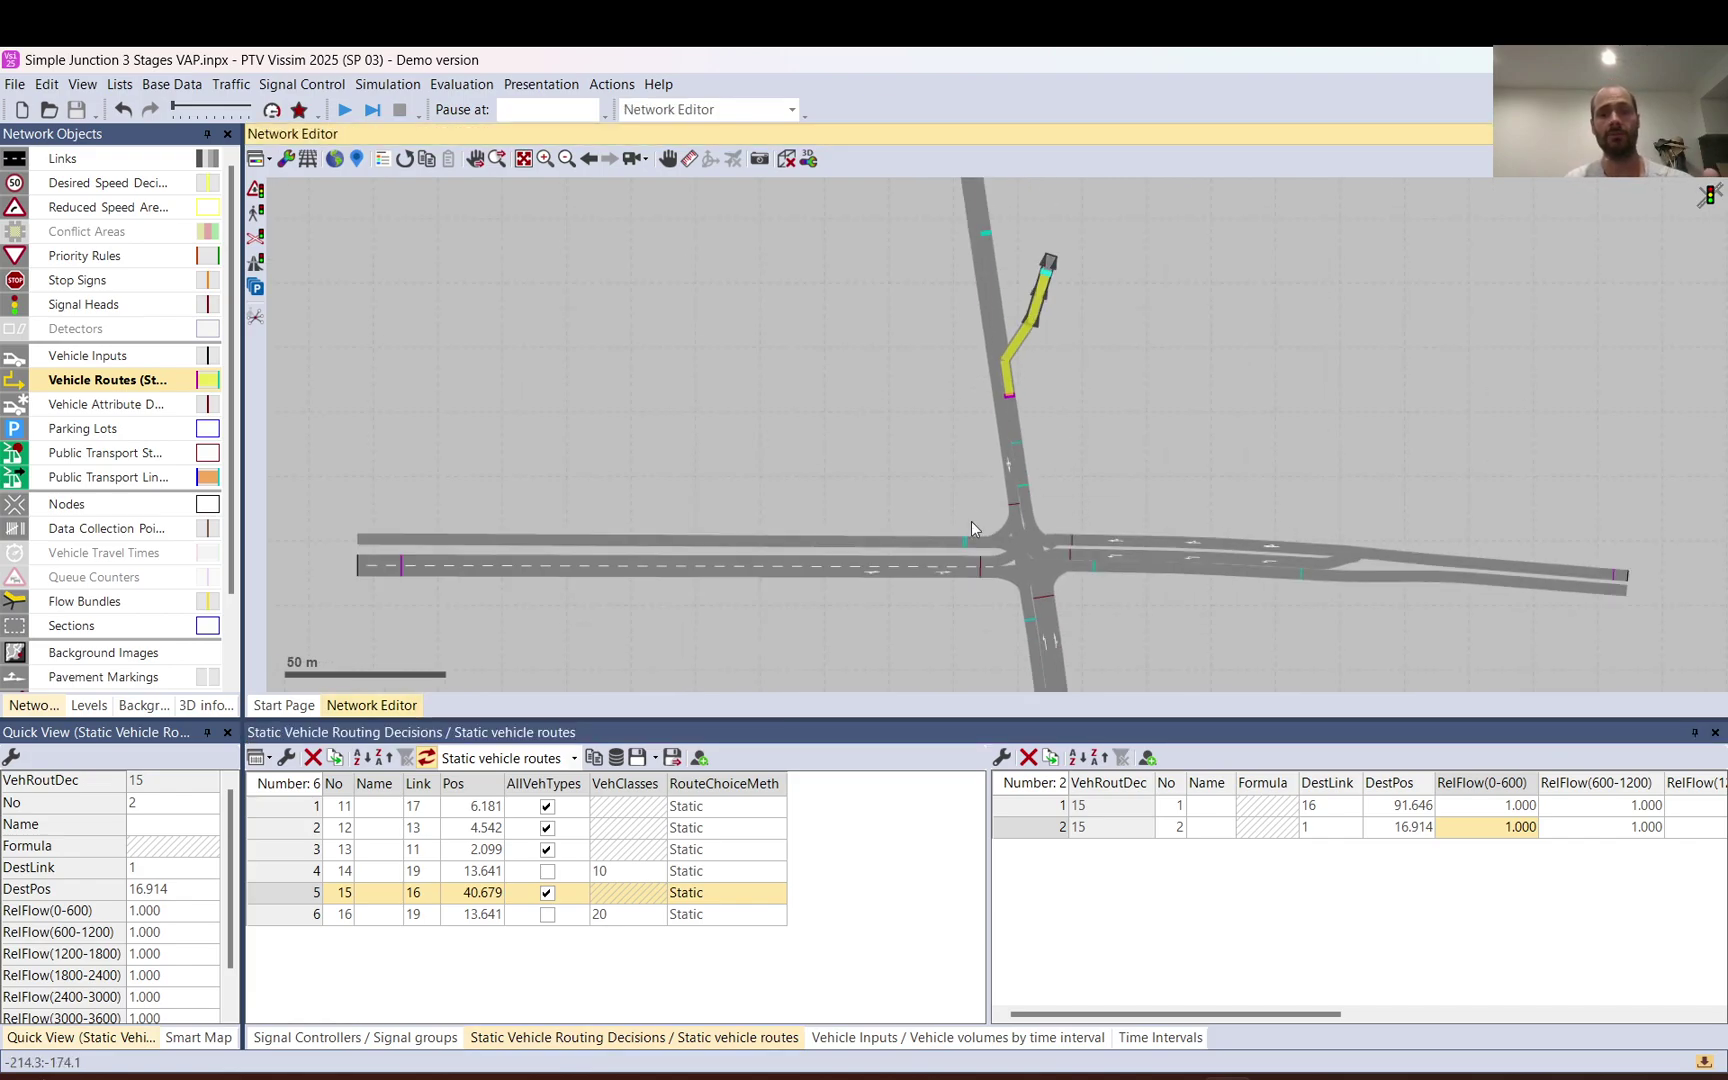
# Review routing decisions 12, 11 and 13, checking which routes of 12 and 13 end on link 16
pyautogui.click(1614, 580)
pyautogui.click(1014, 810)
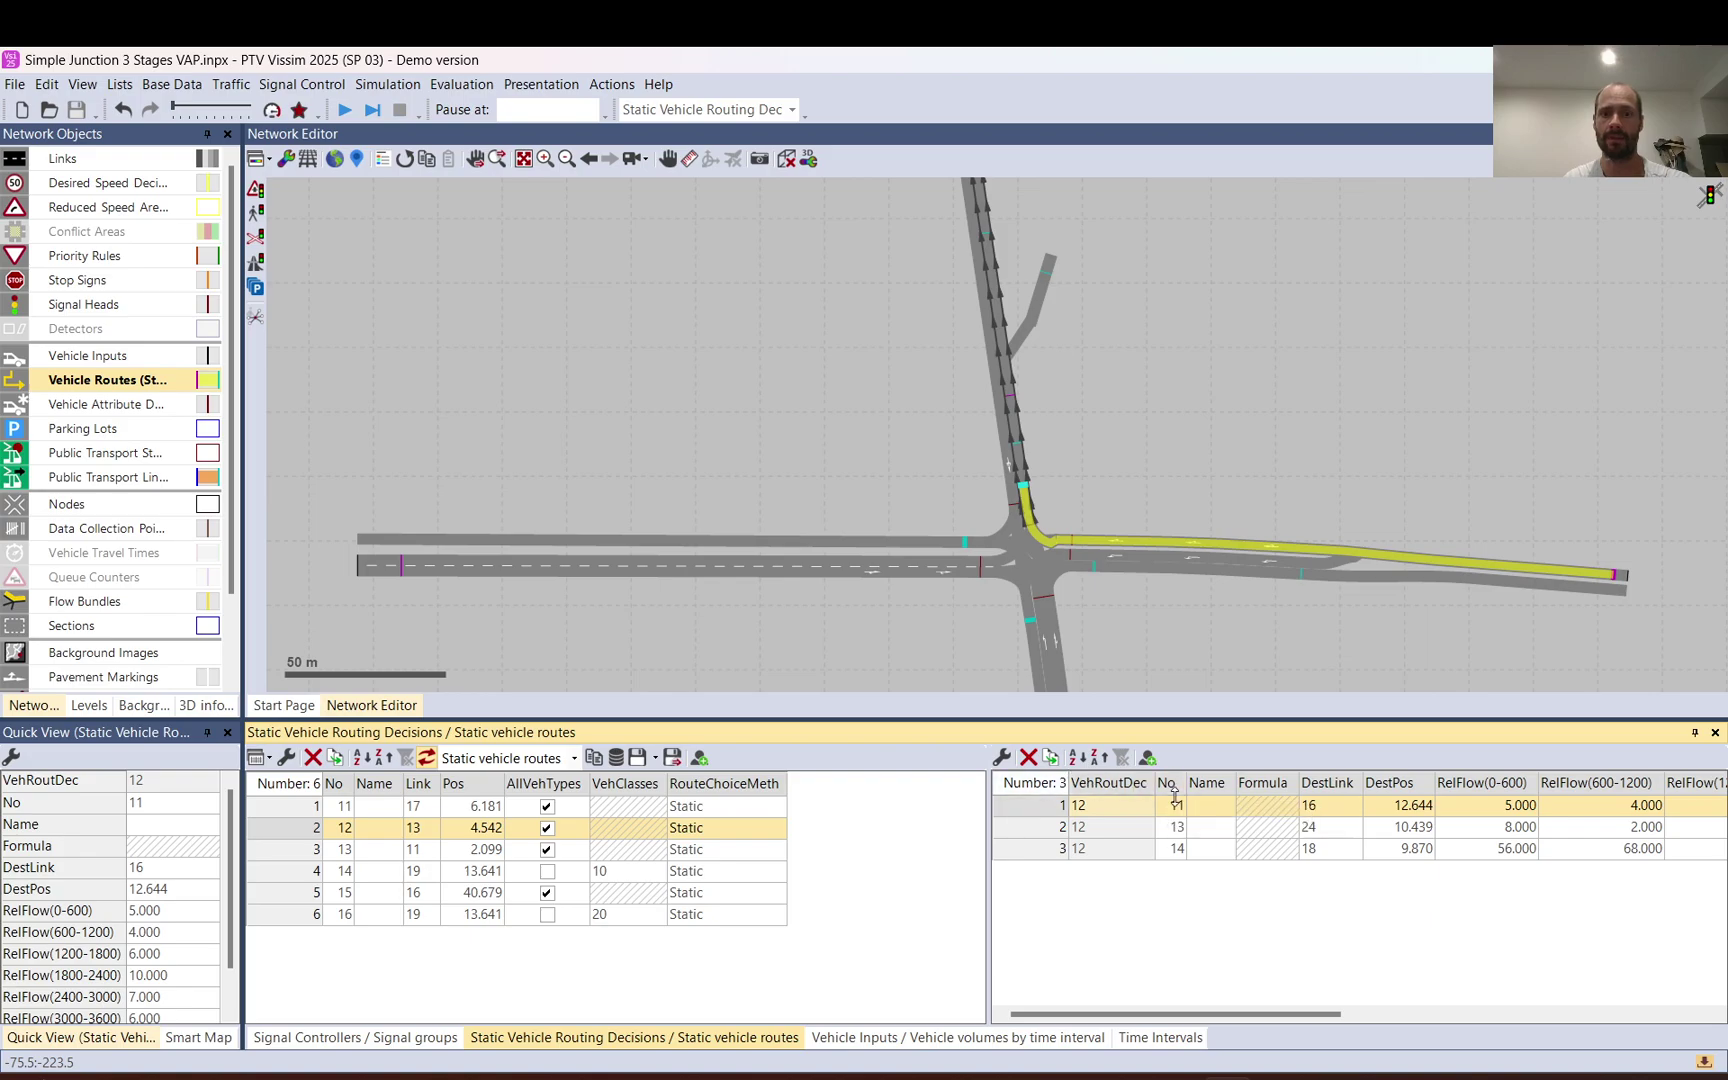
pyautogui.click(485, 808)
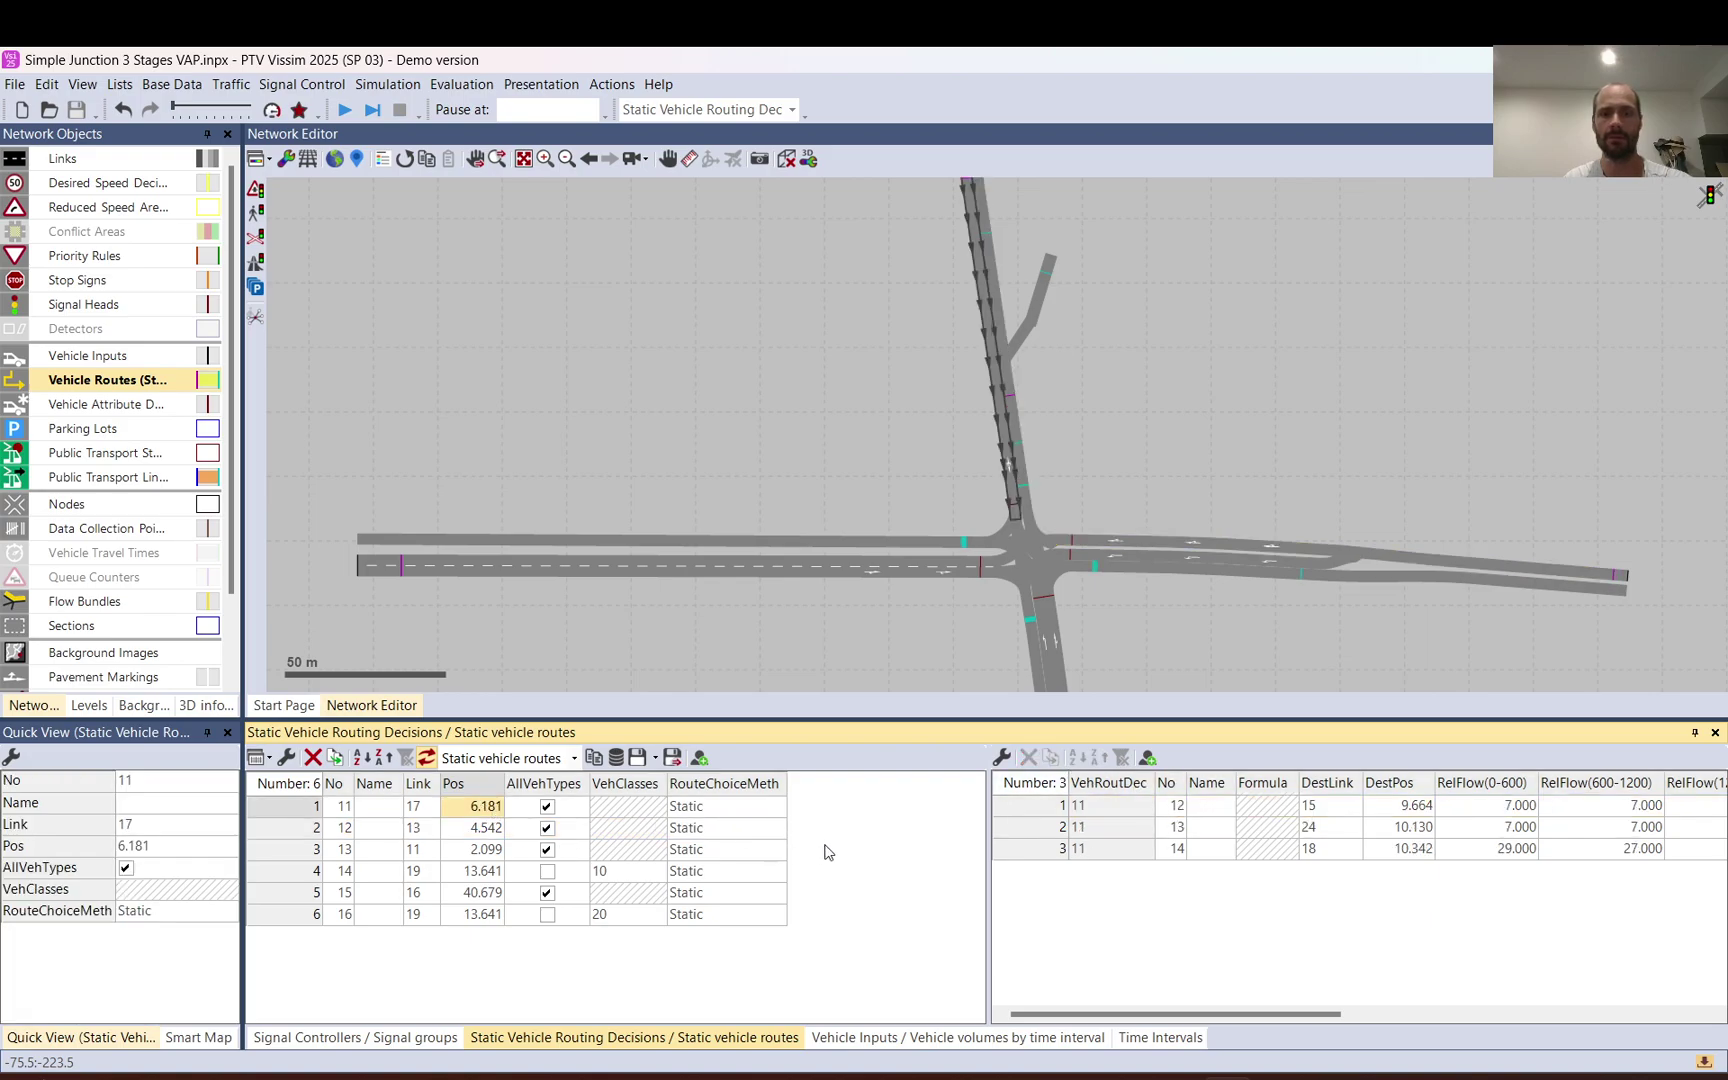
pyautogui.click(436, 850)
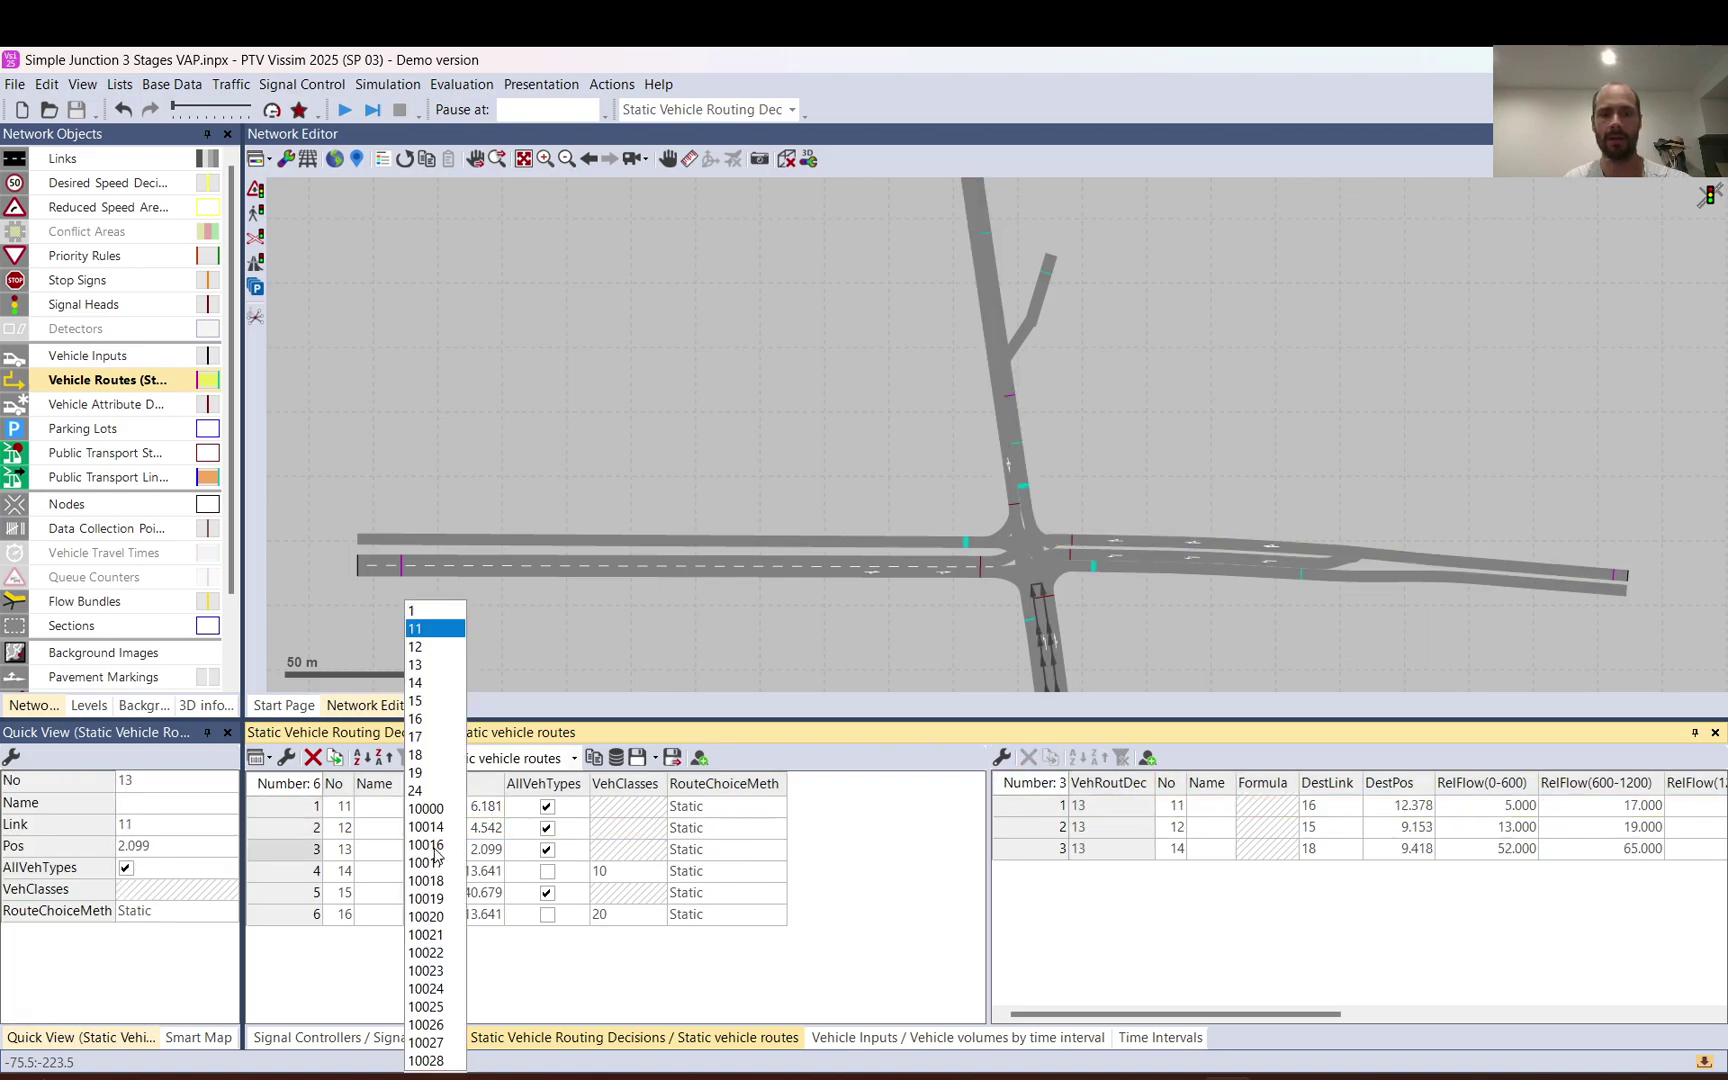
pyautogui.click(1035, 806)
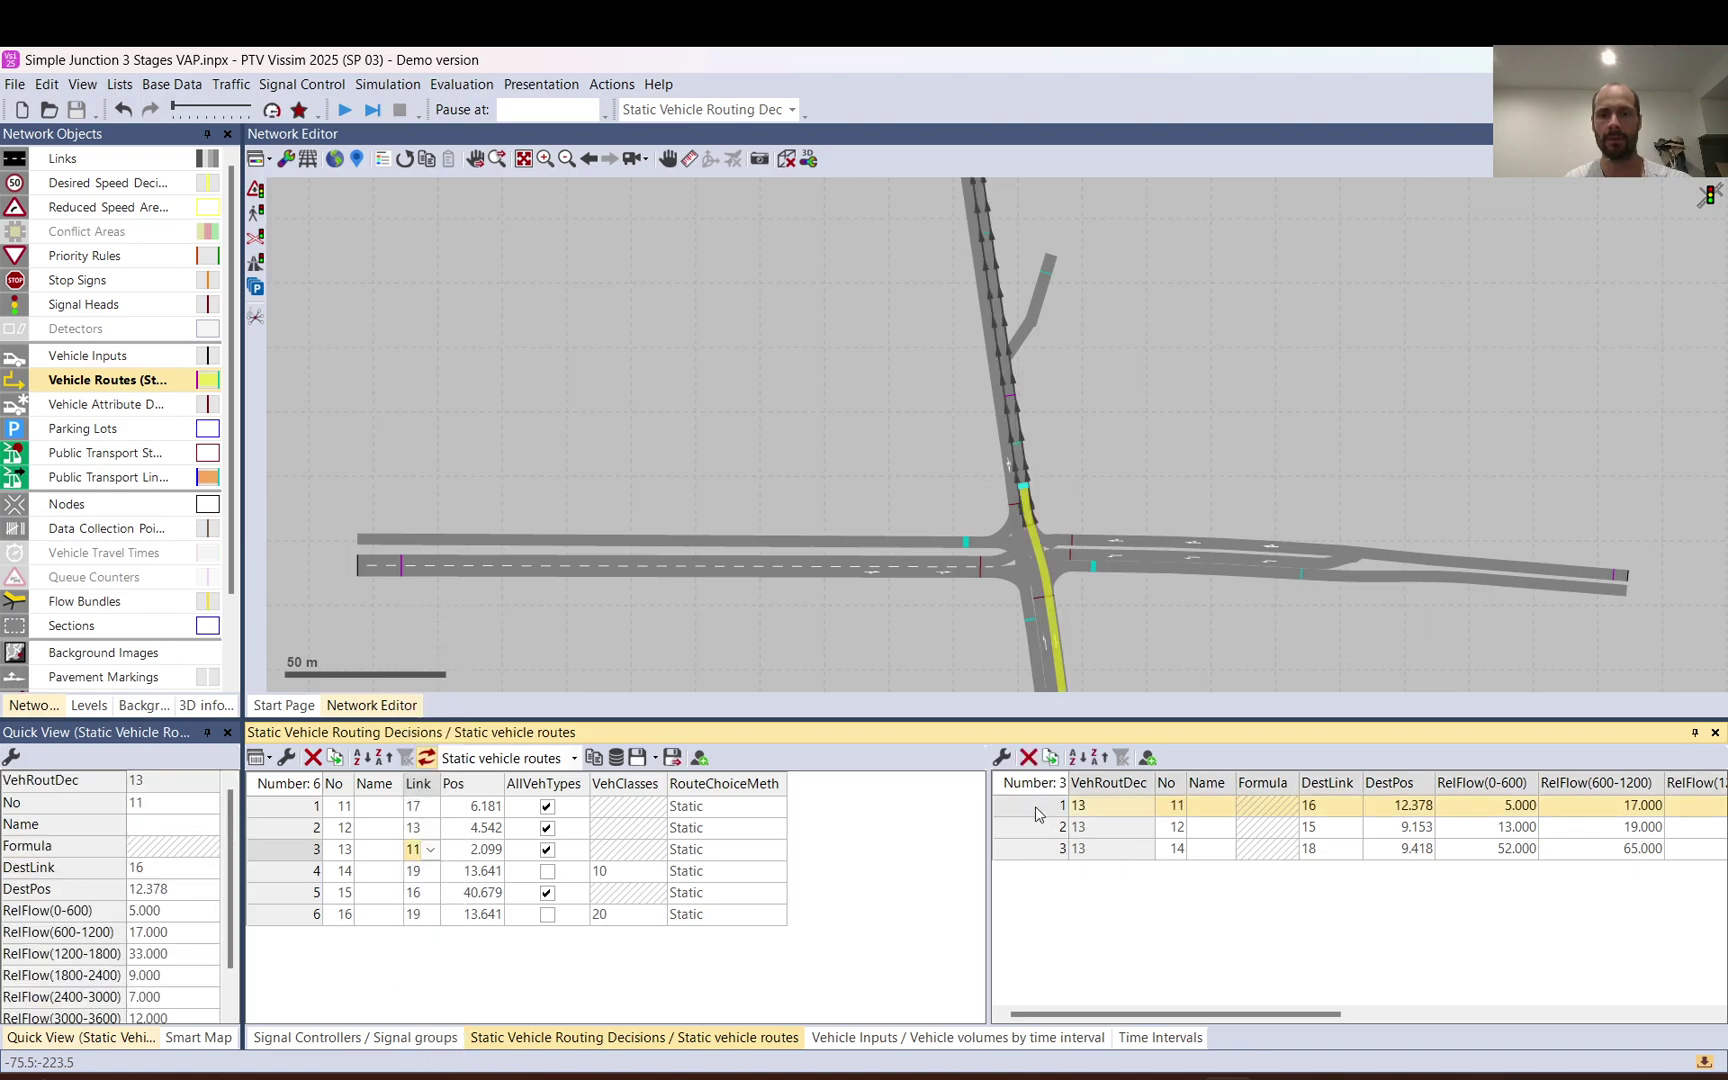
pyautogui.click(787, 463)
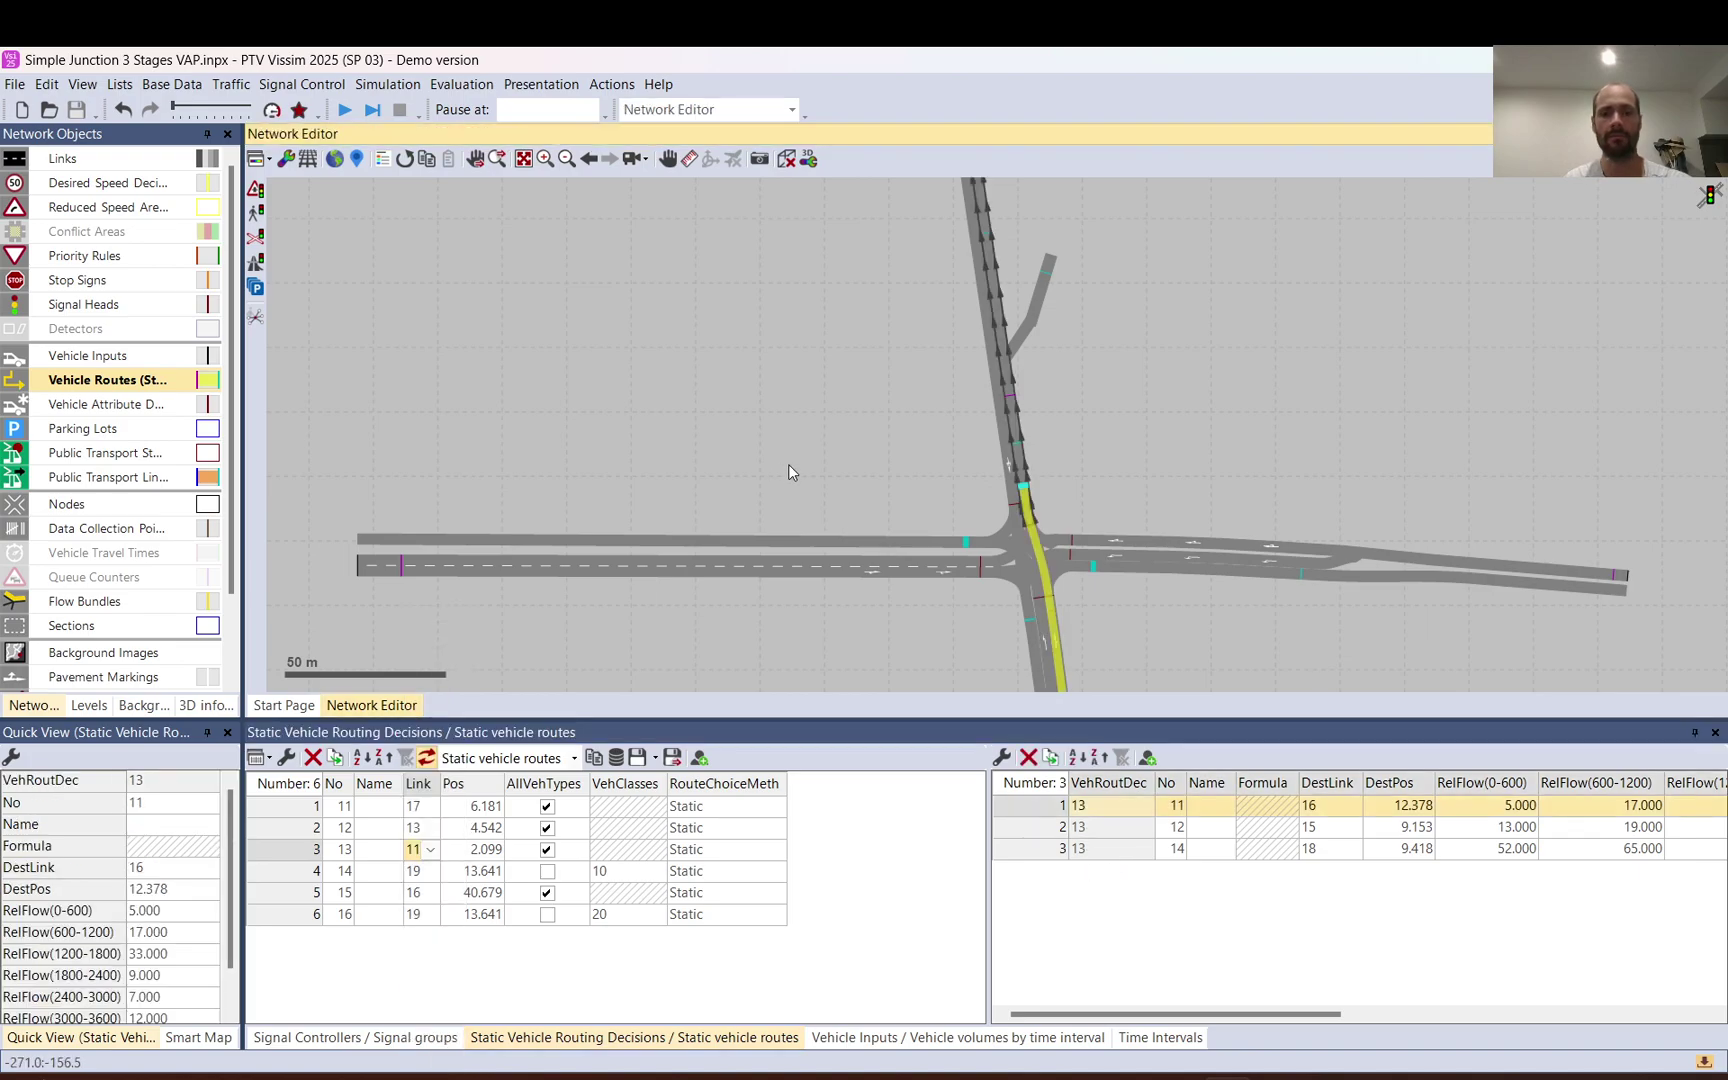
# Check the route from routing decision 14 to link 16 and the volumes of the vehicle input on link 19
pyautogui.click(401, 566)
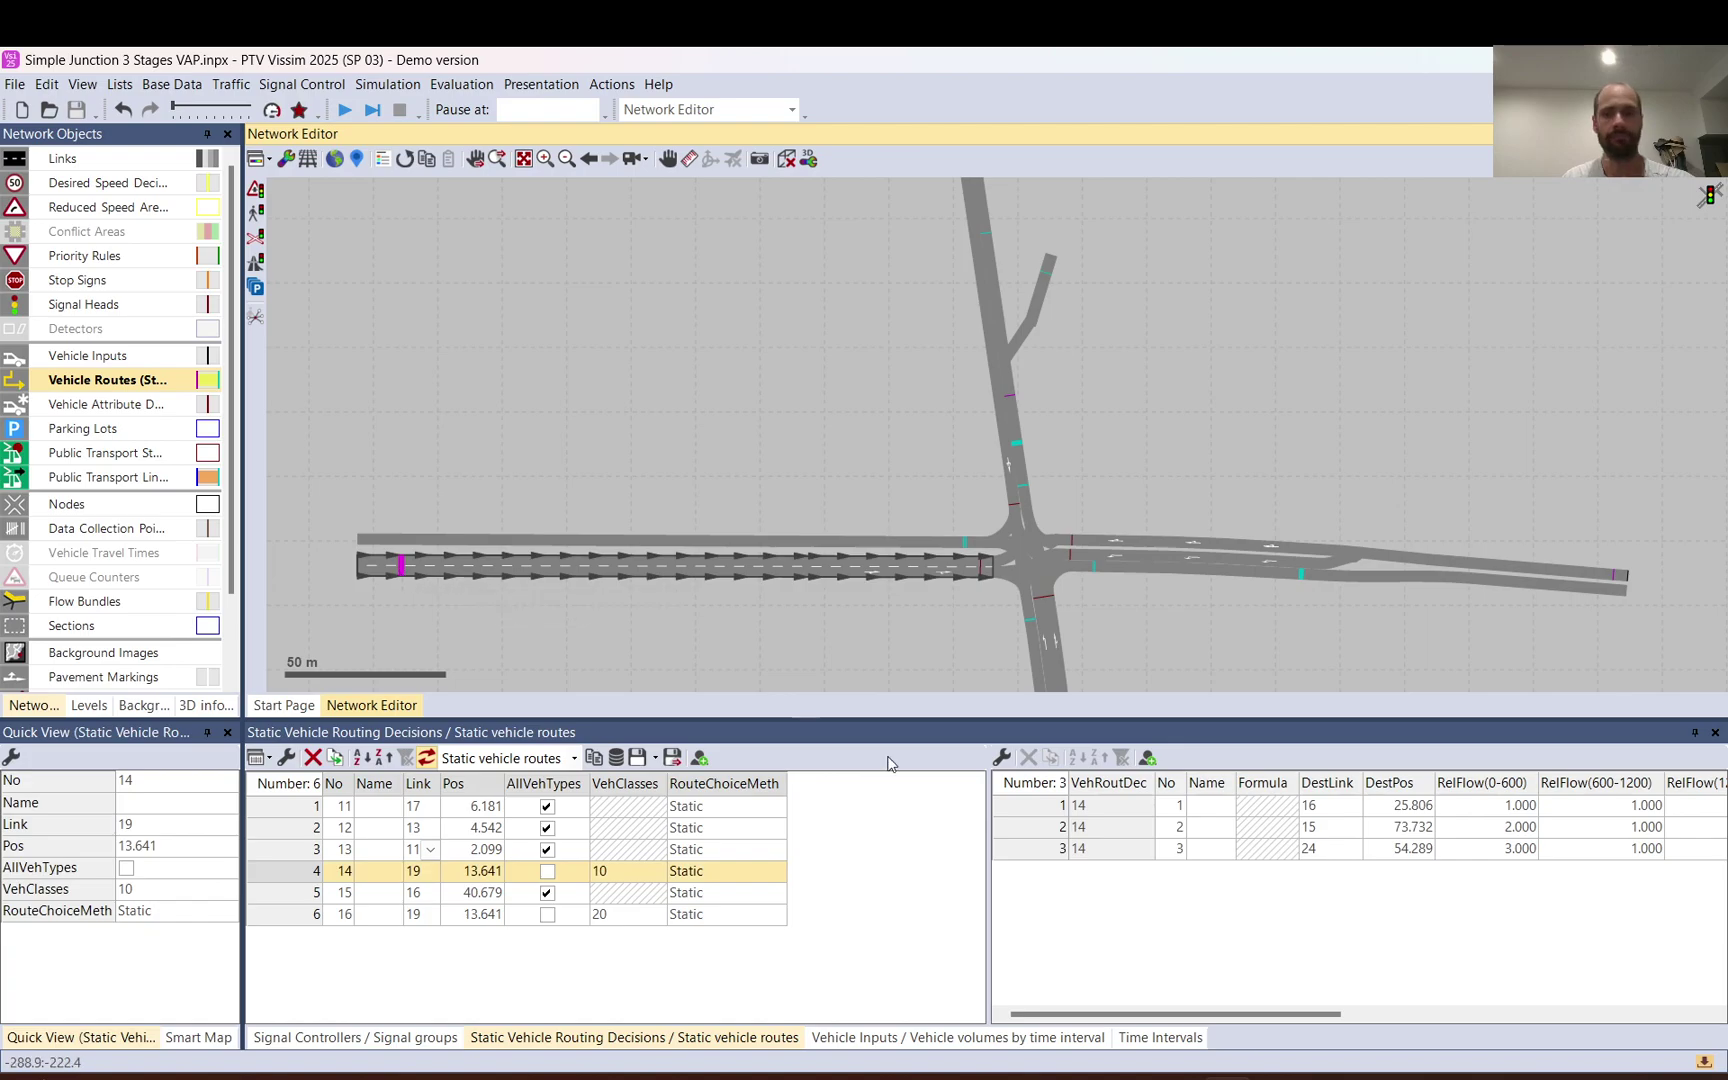
pyautogui.click(1479, 808)
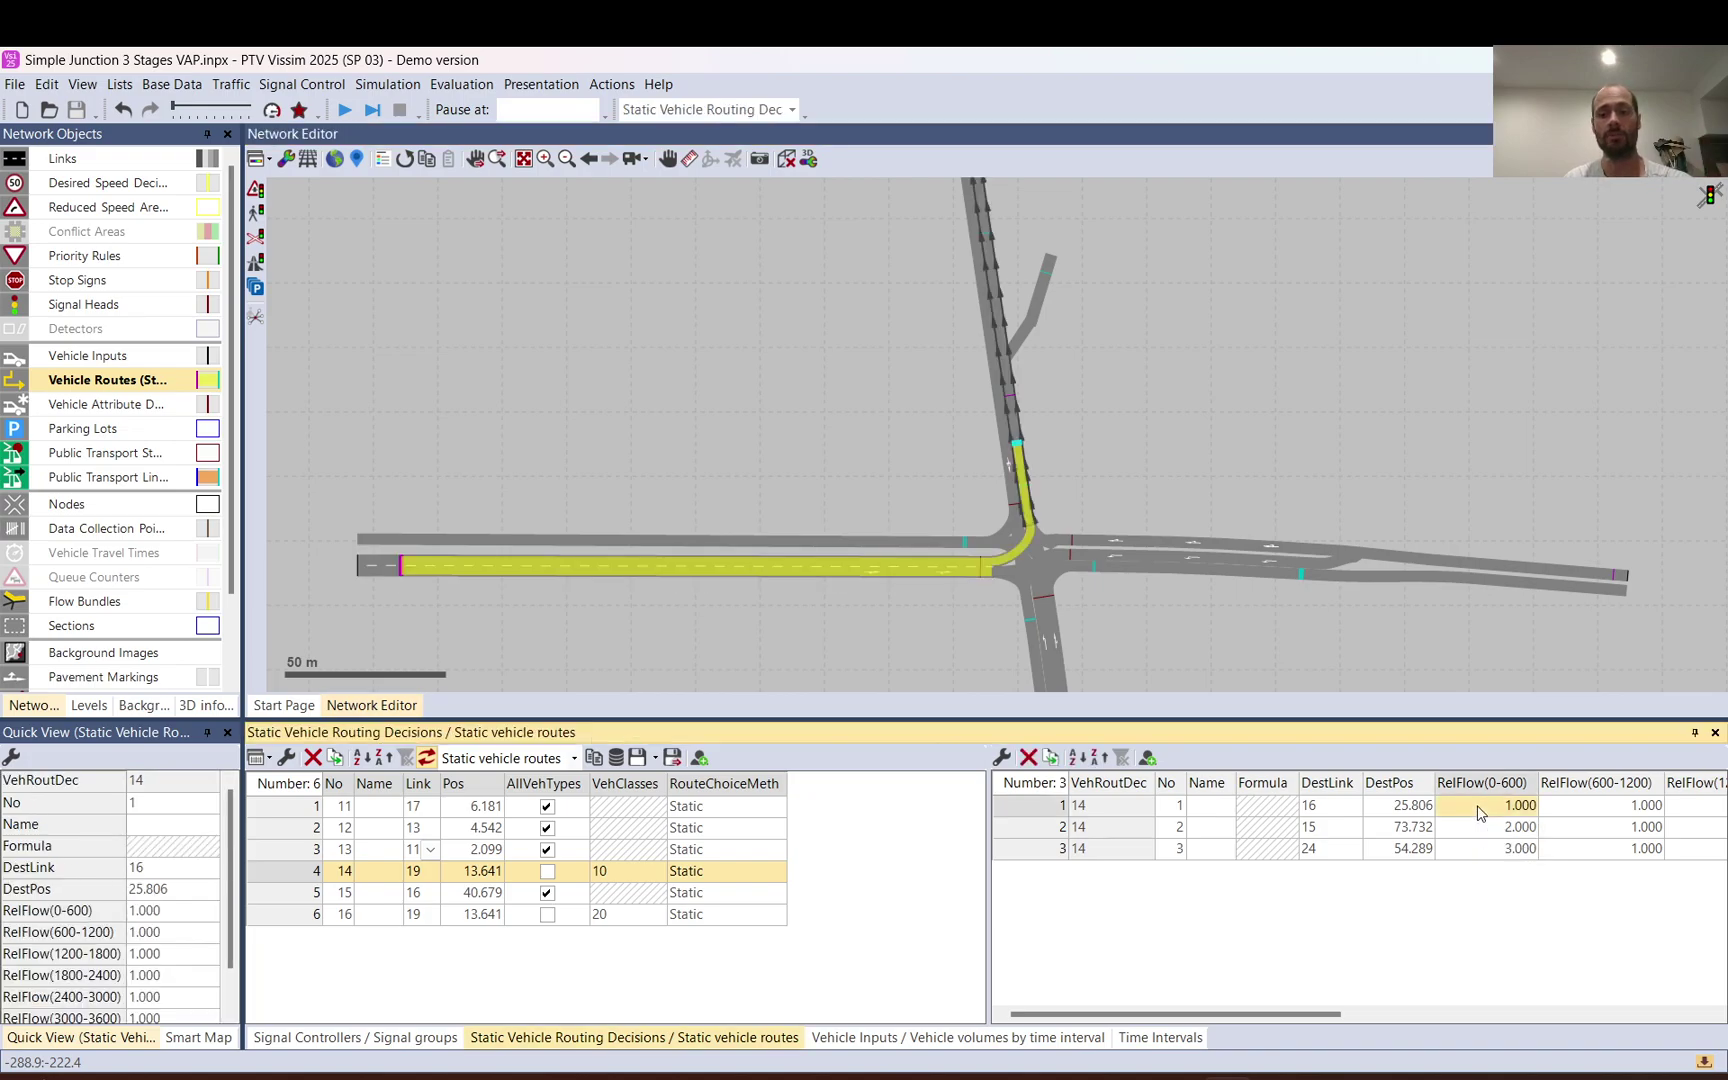
pyautogui.click(358, 574)
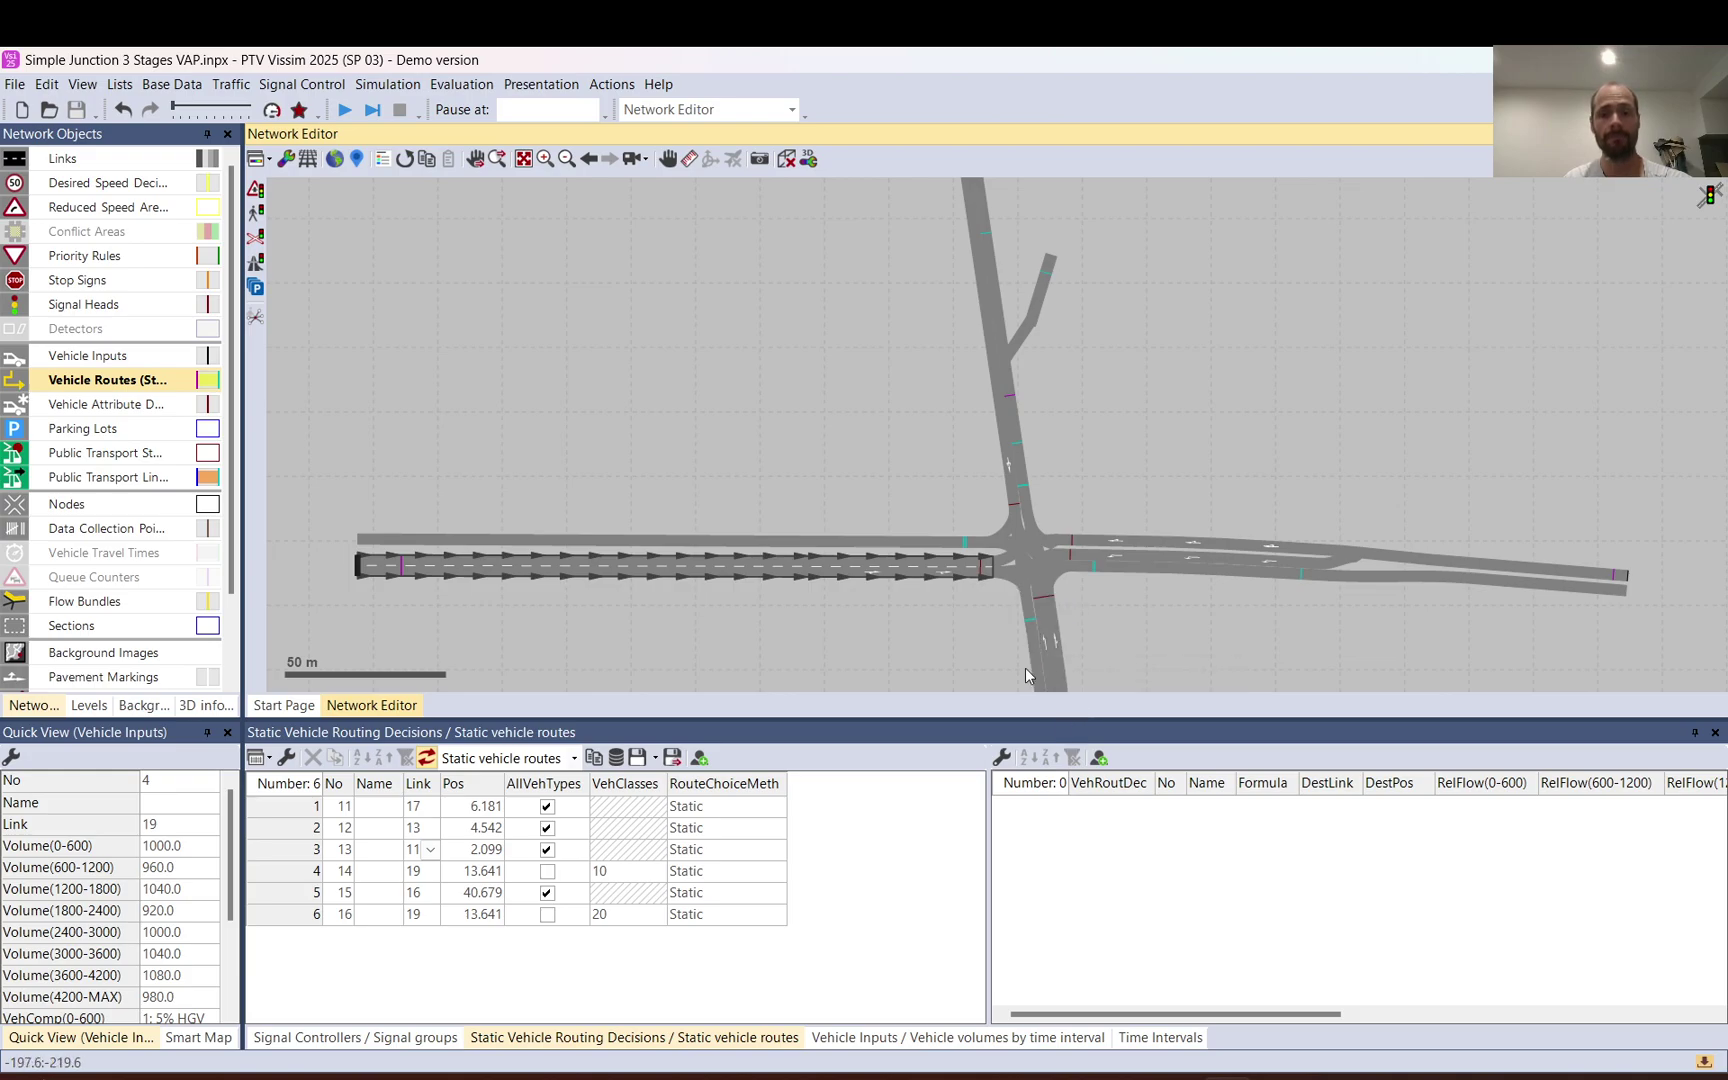
# Apply routing decision 14 to all vehicle types and set its 0-600 relative flows to 200 for link 16, 600 for link 15 and 200 for link 24
pyautogui.click(291, 874)
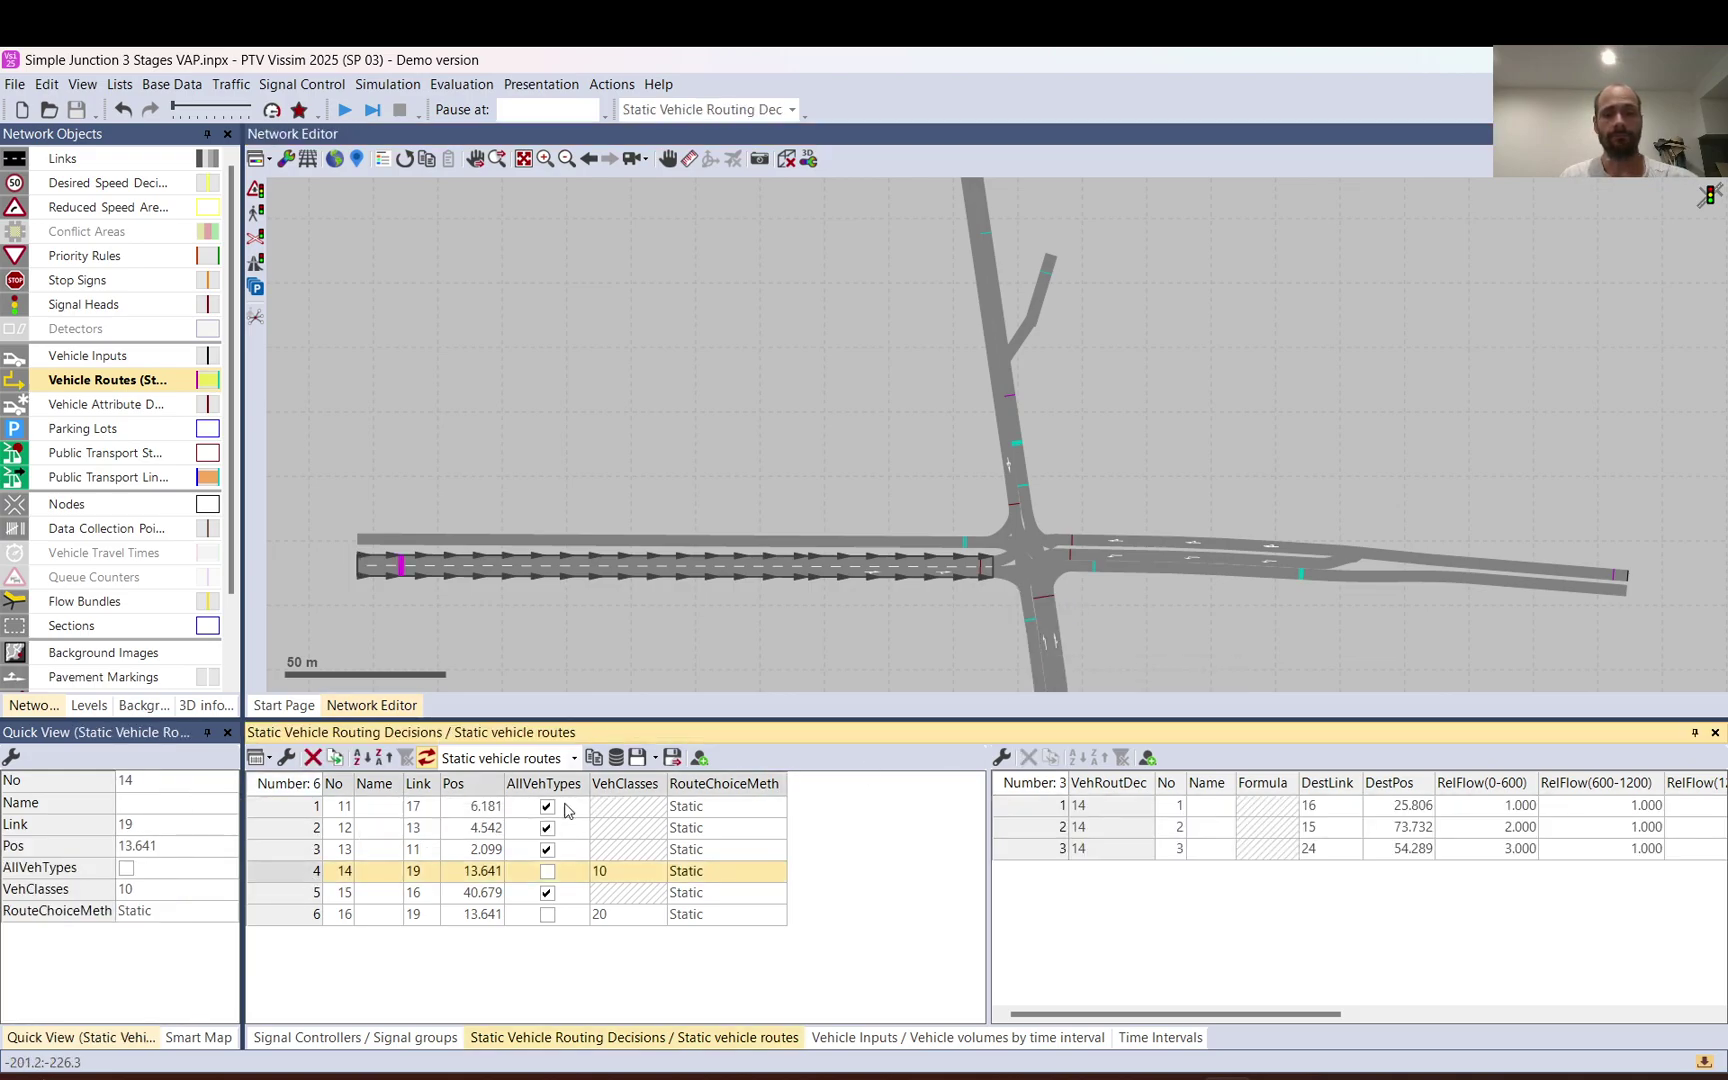
pyautogui.click(556, 875)
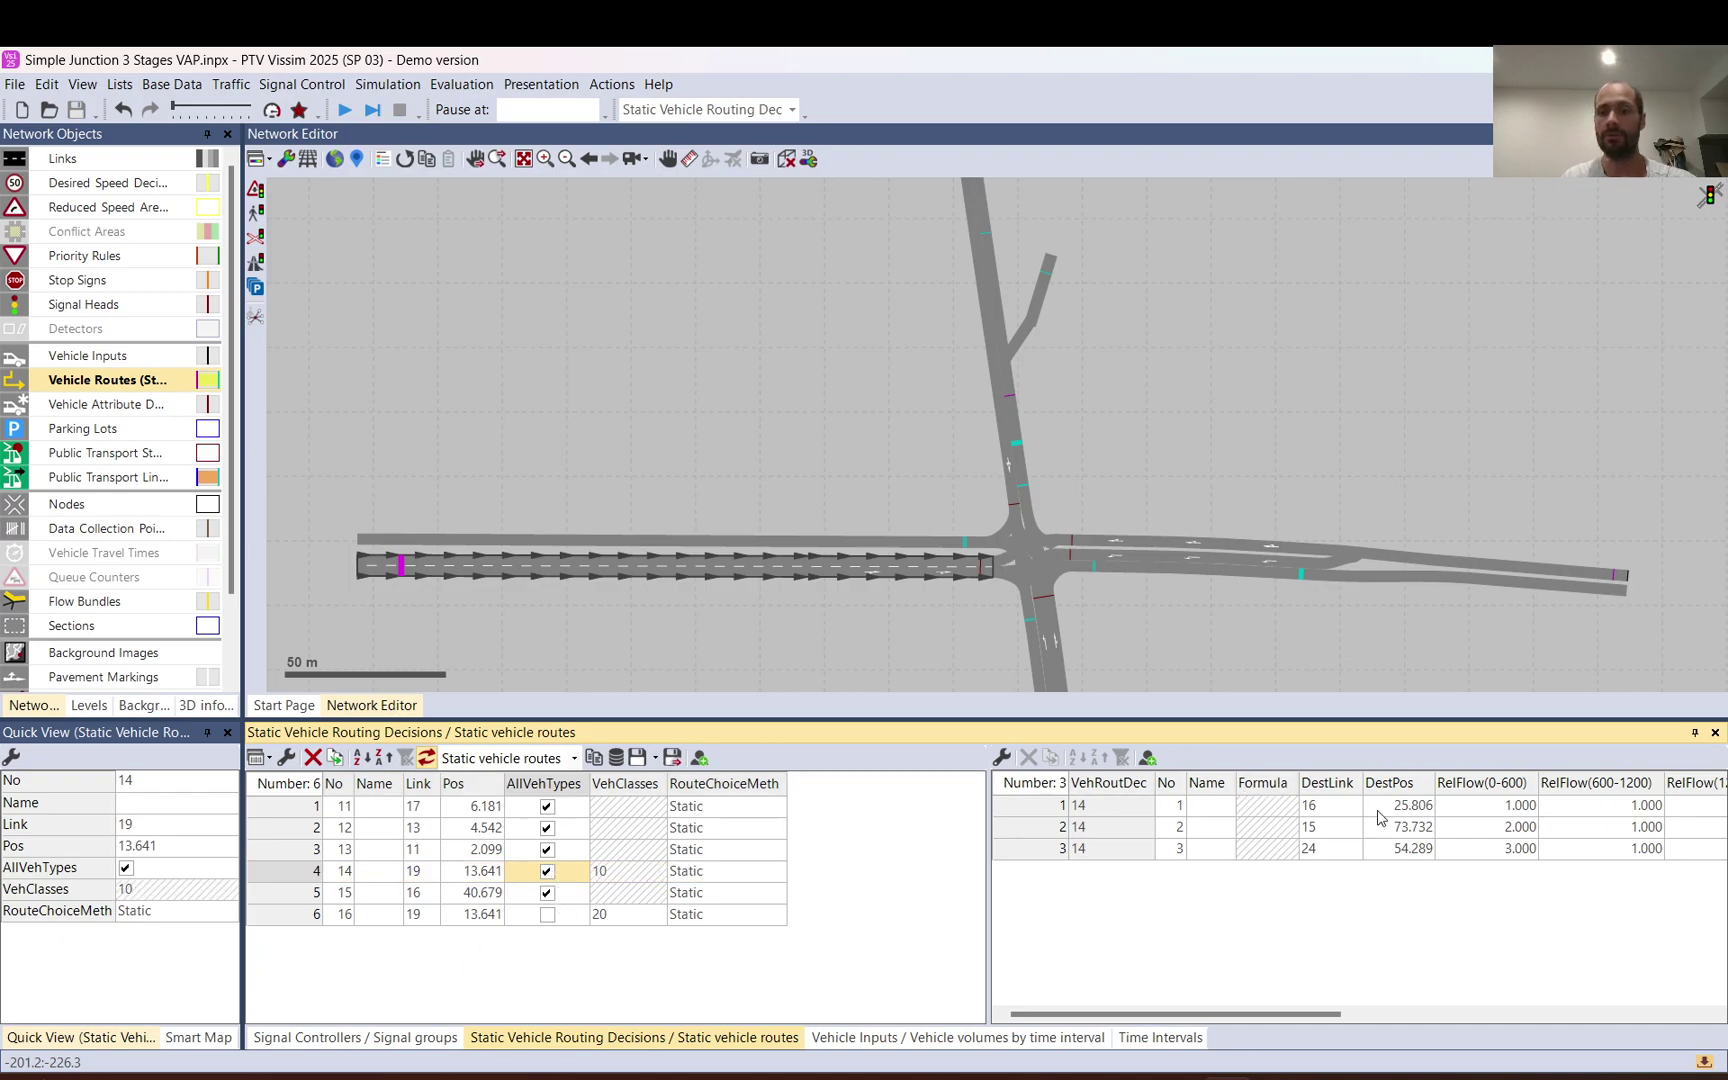
pyautogui.click(1507, 806)
pyautogui.write('200')
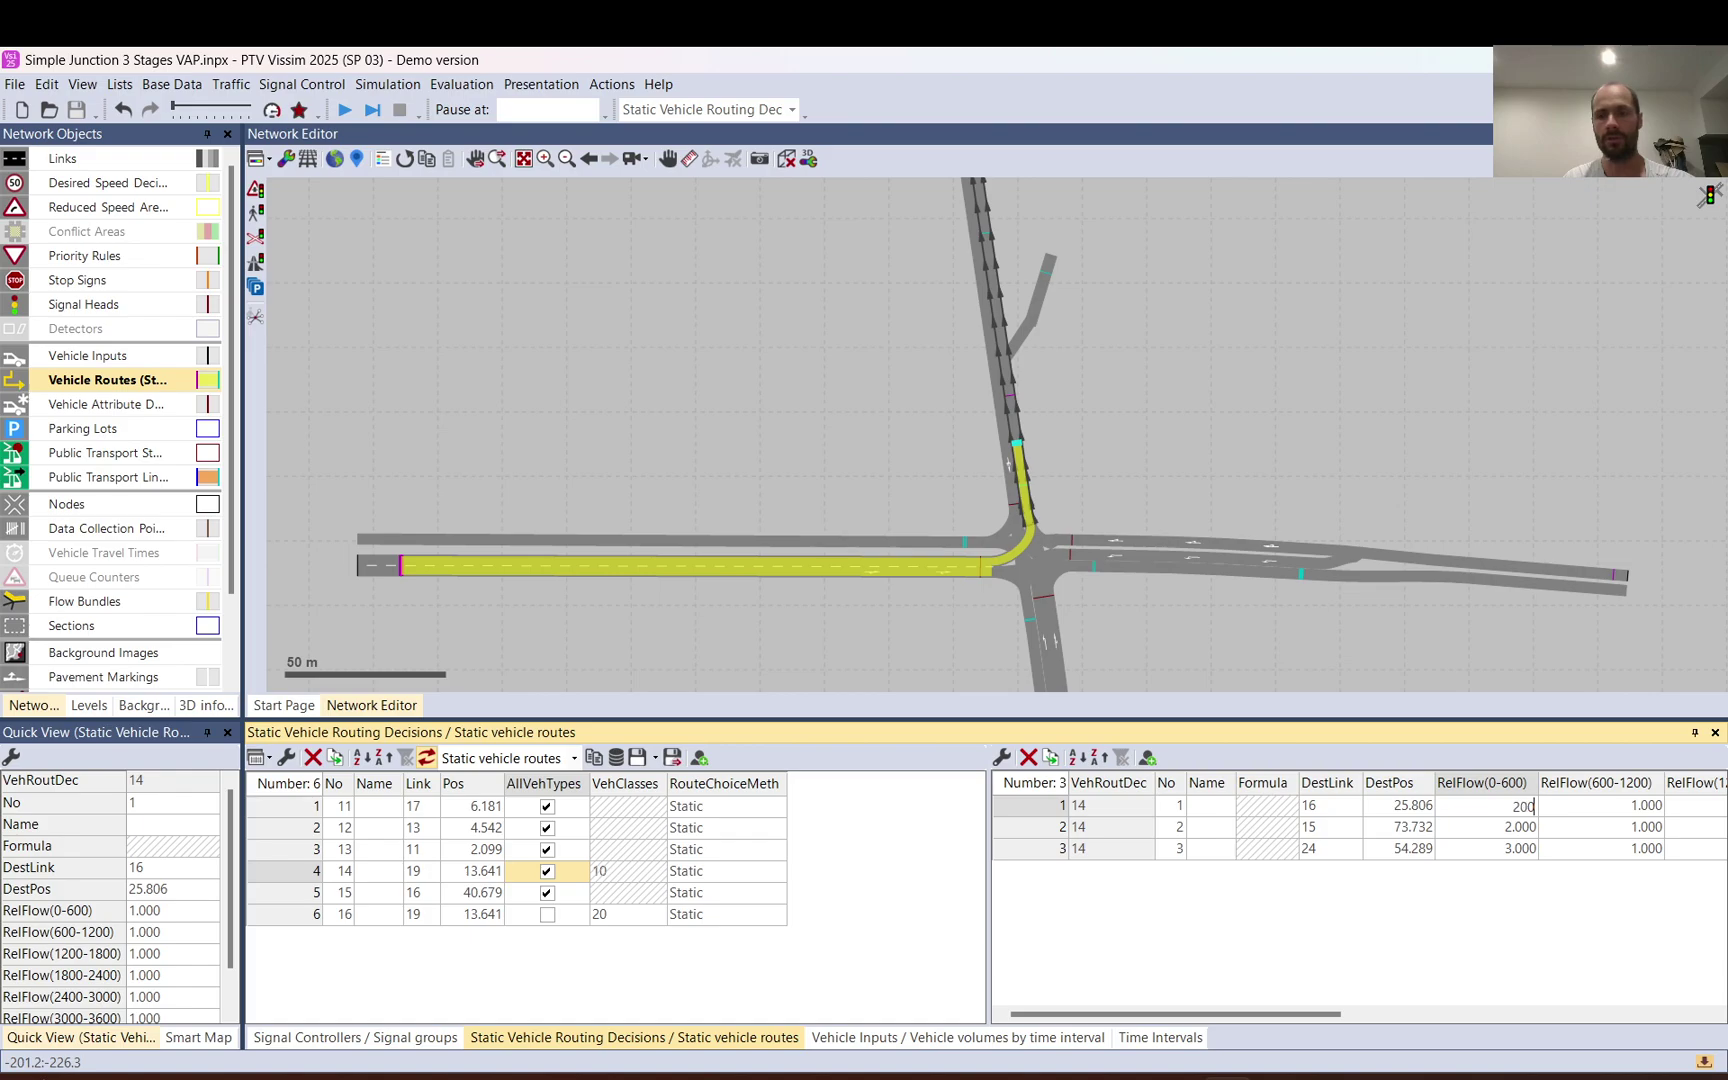
pyautogui.press('Return')
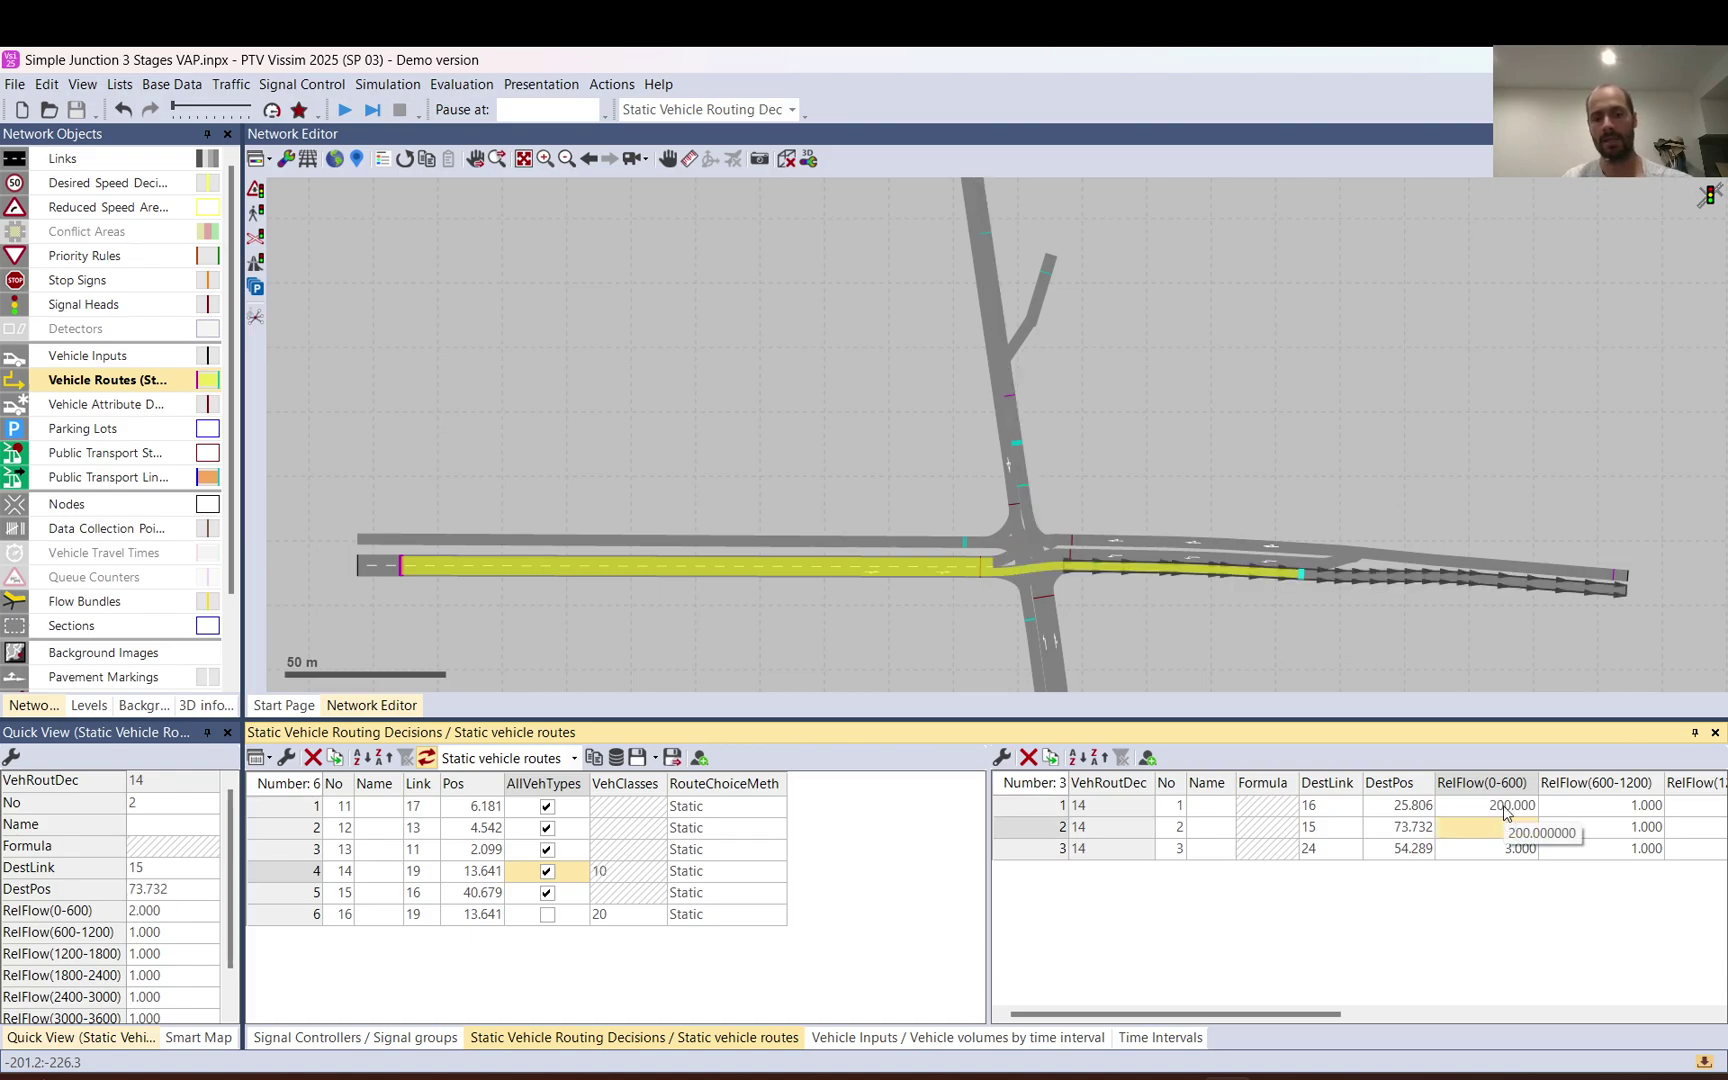
pyautogui.write('1')
pyautogui.write('00')
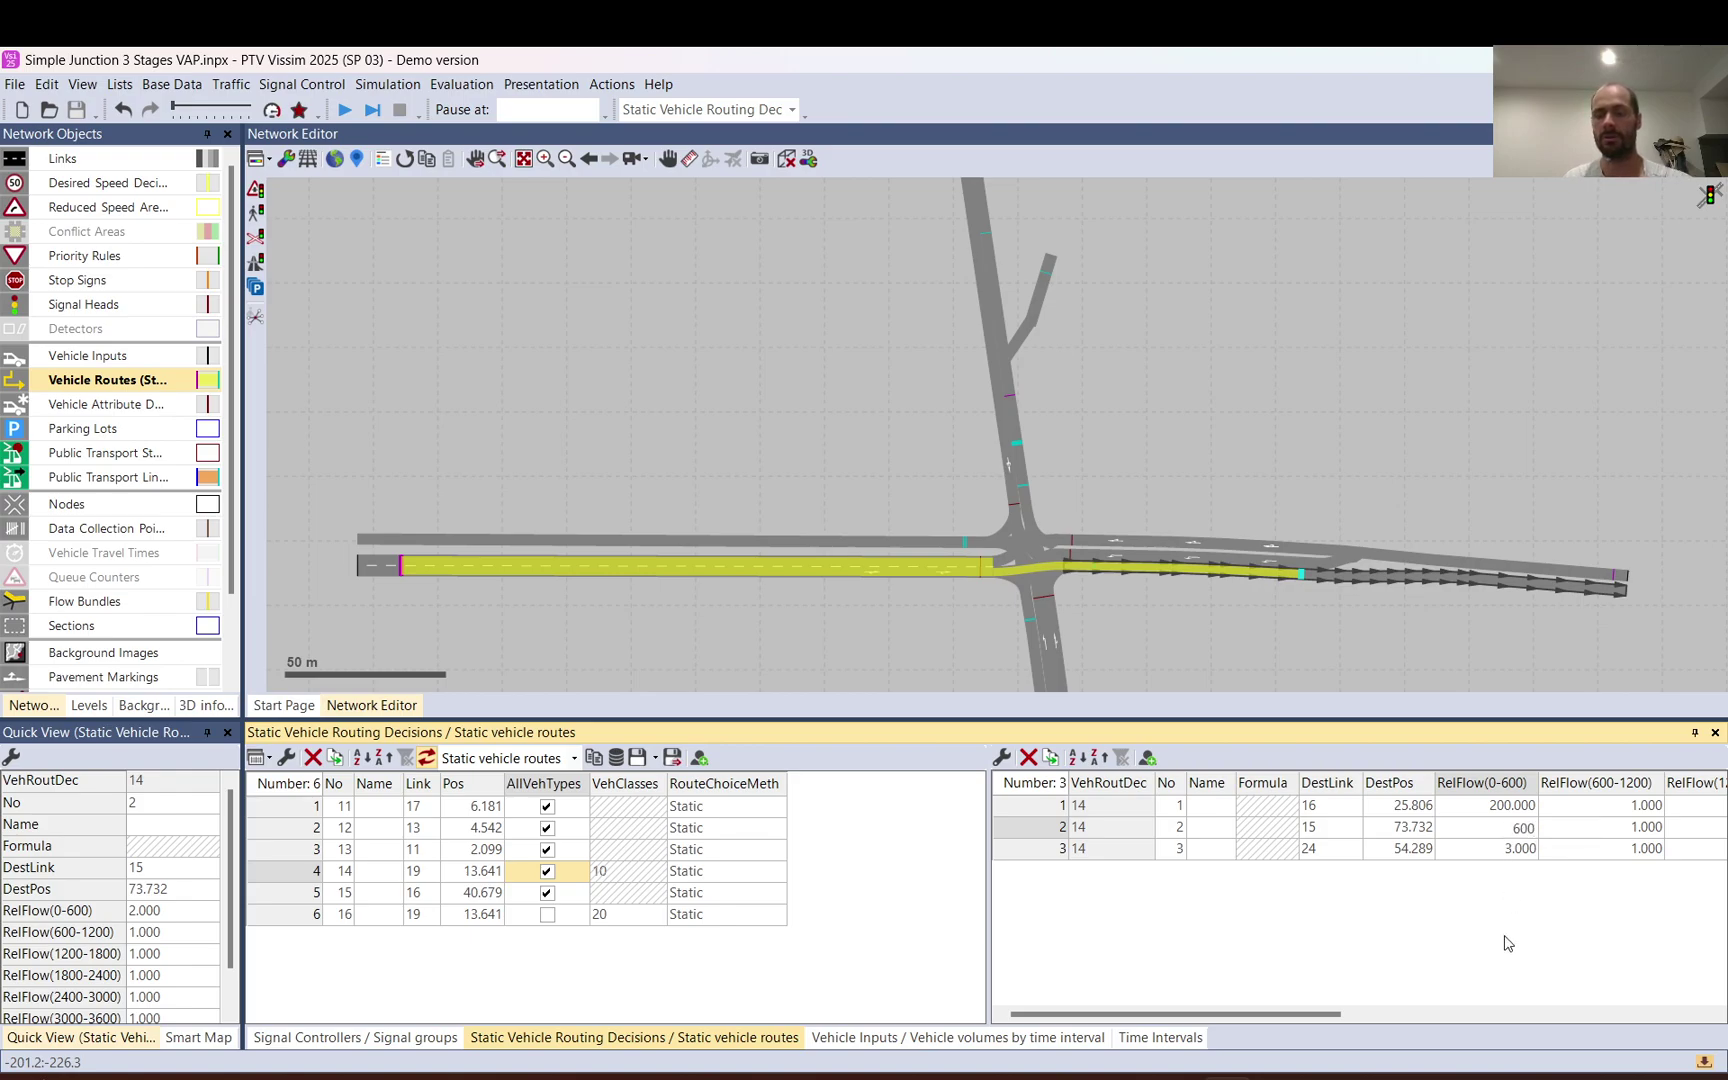
pyautogui.click(1507, 943)
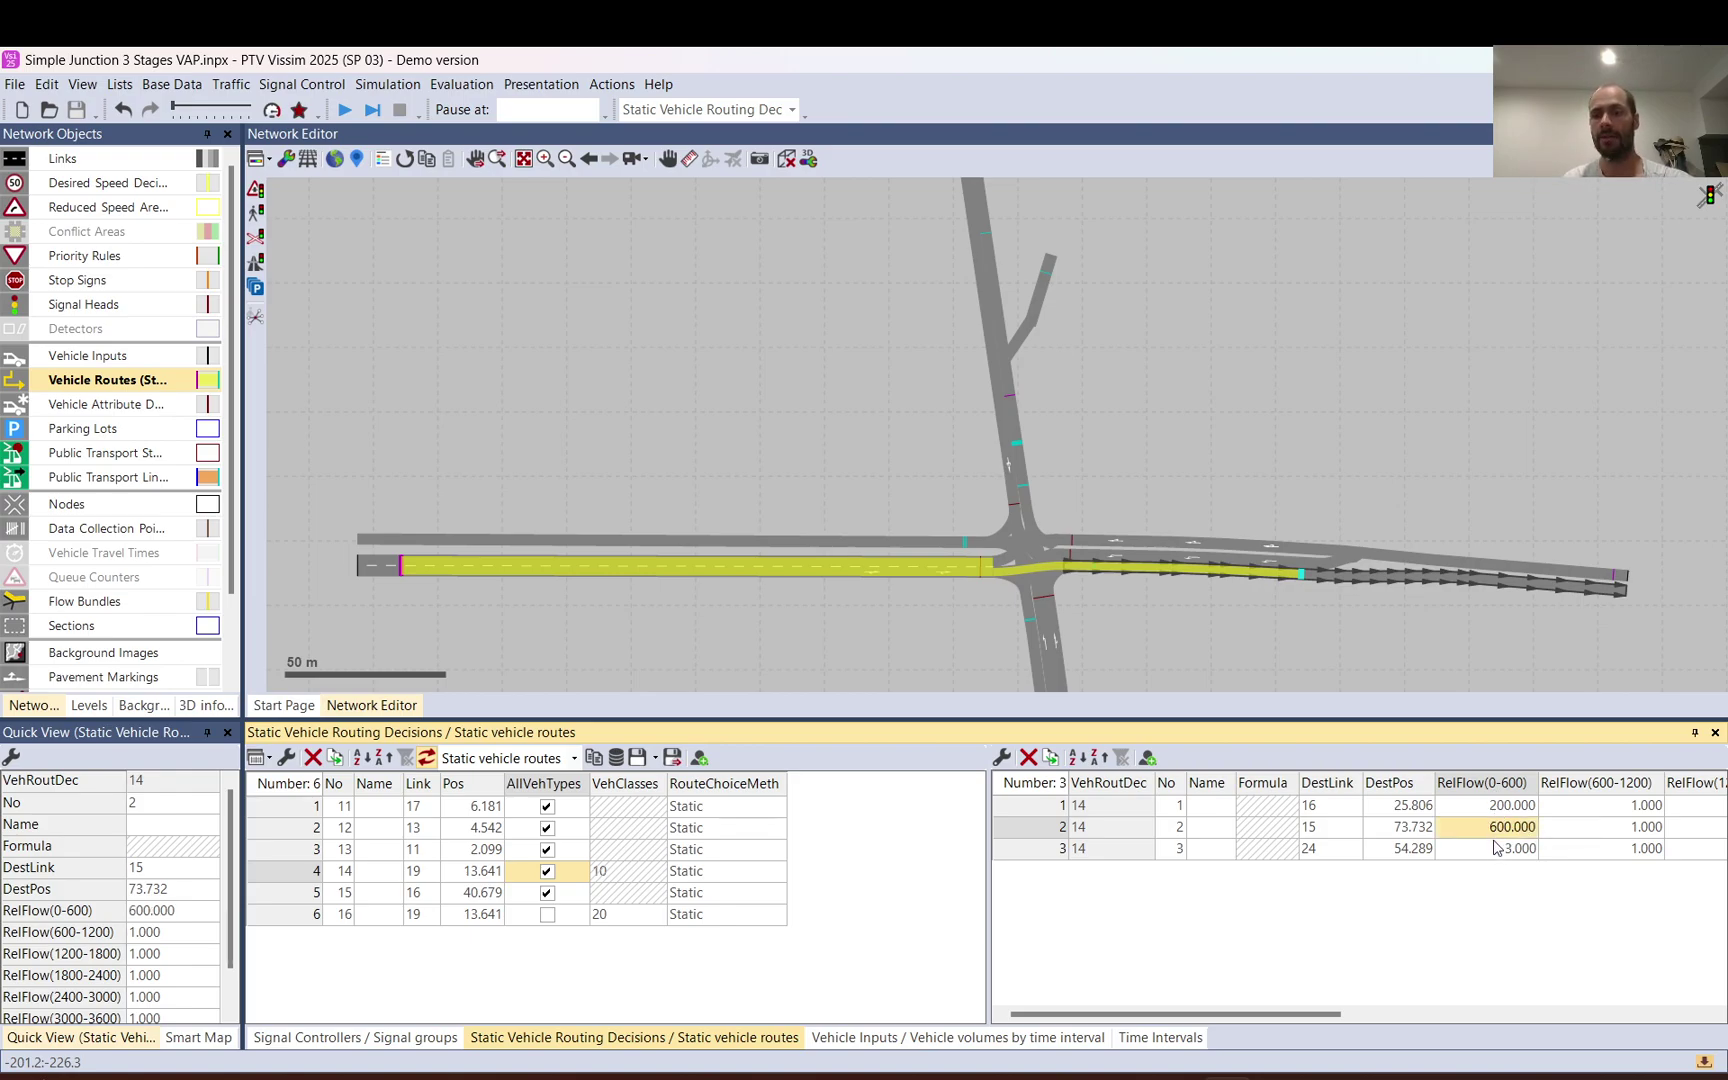
pyautogui.click(1497, 848)
pyautogui.write('20')
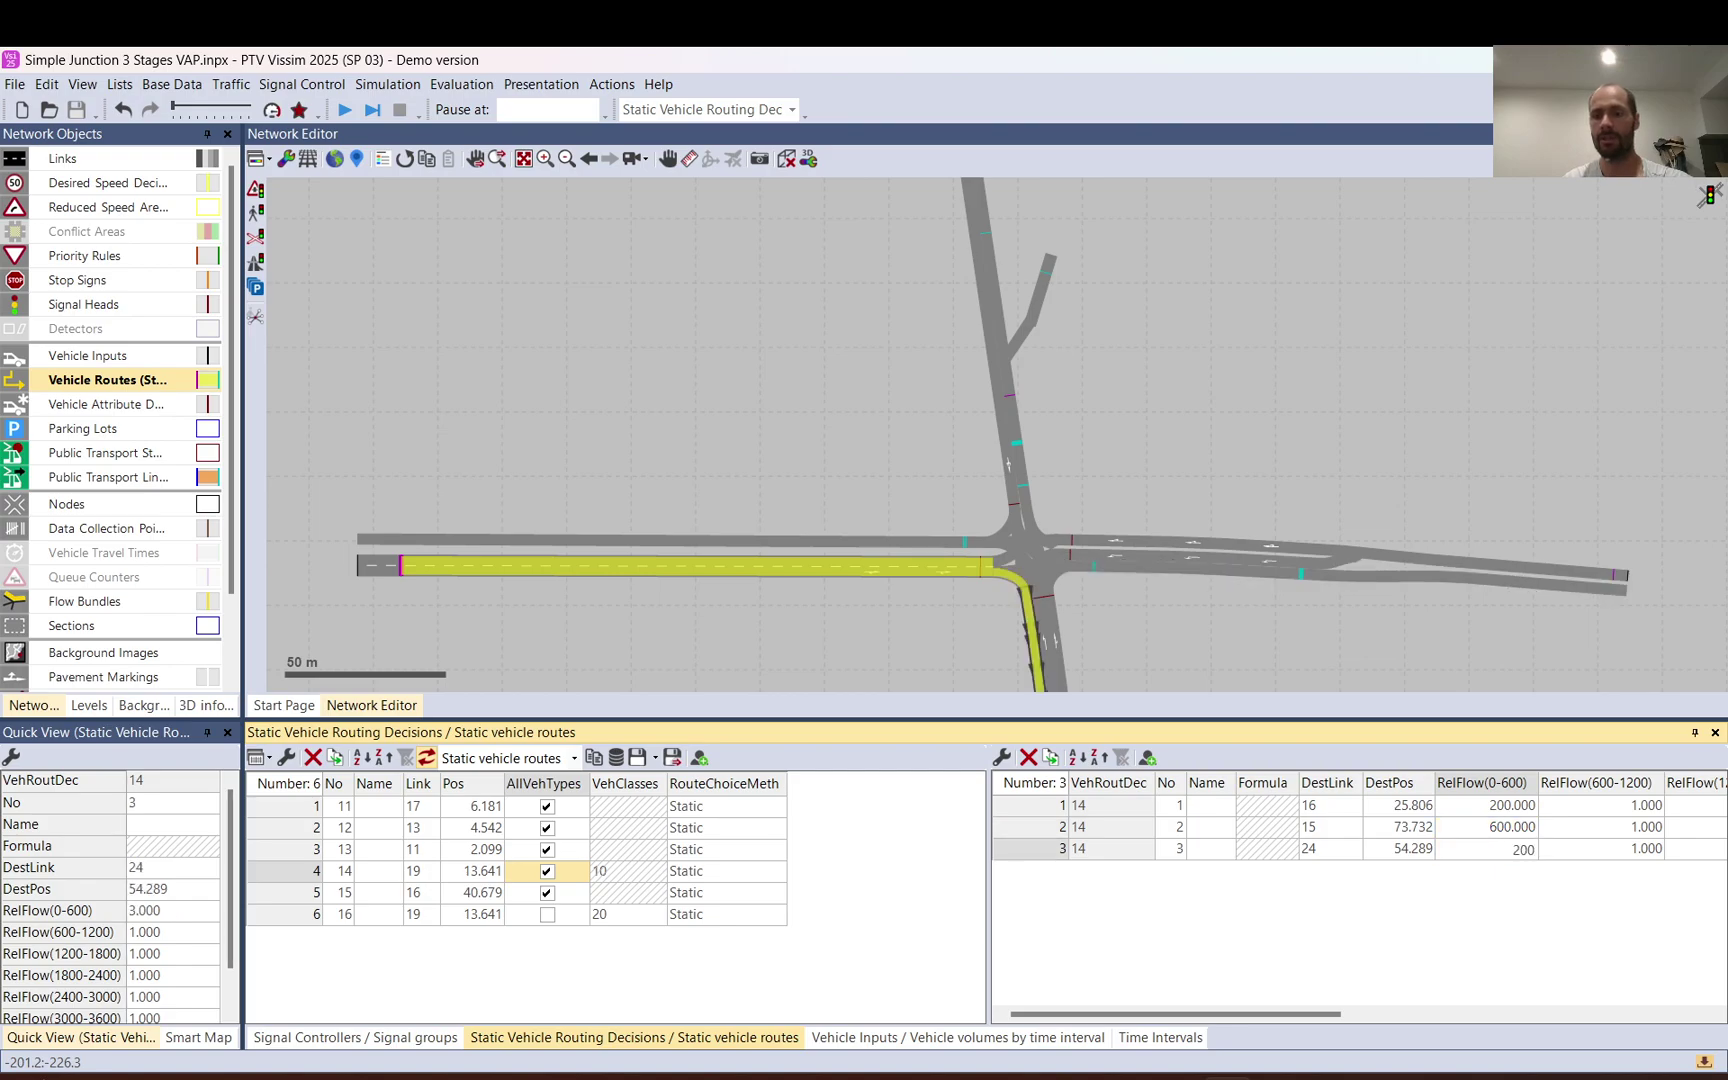
pyautogui.write('0')
pyautogui.press('Return')
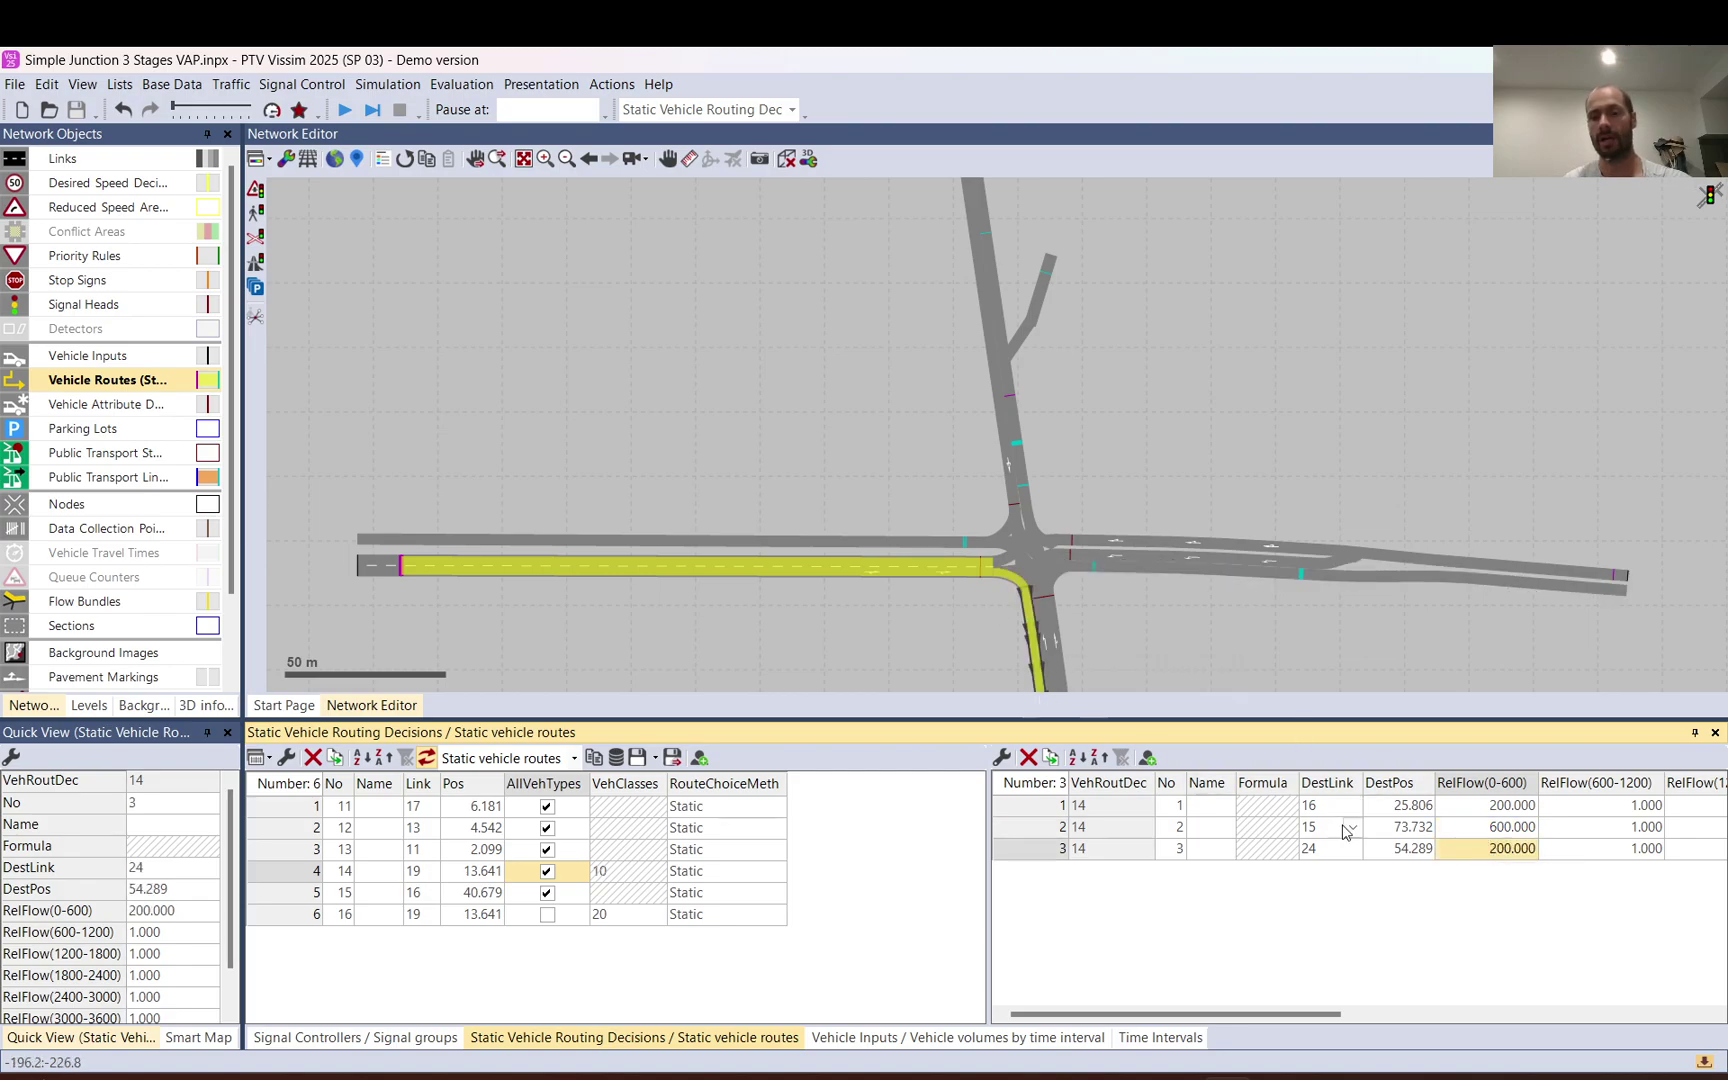
# Compare routing decision 14's 0-600 relative flows with the 0-600 volume of the vehicle input on link 19, and check its 600-1200 volume
pyautogui.keyDown('shift'); pyautogui.click(1497, 808); pyautogui.keyUp('shift')
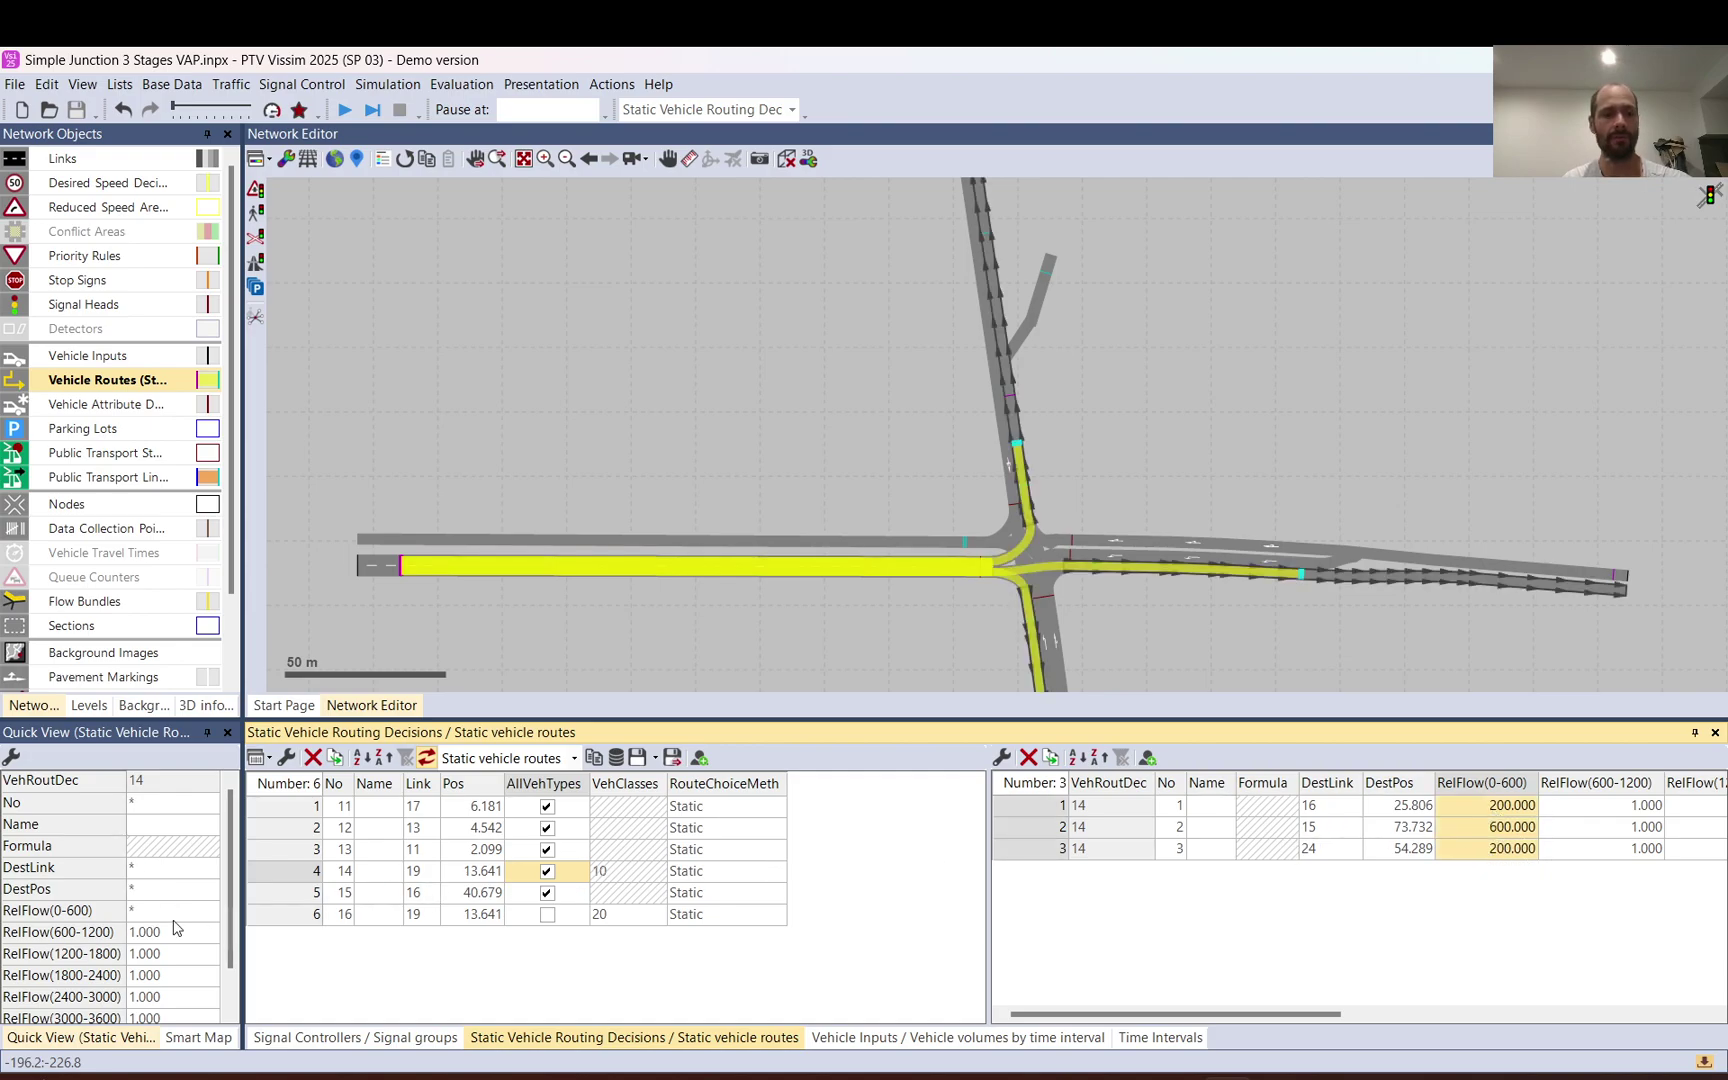
pyautogui.click(930, 1038)
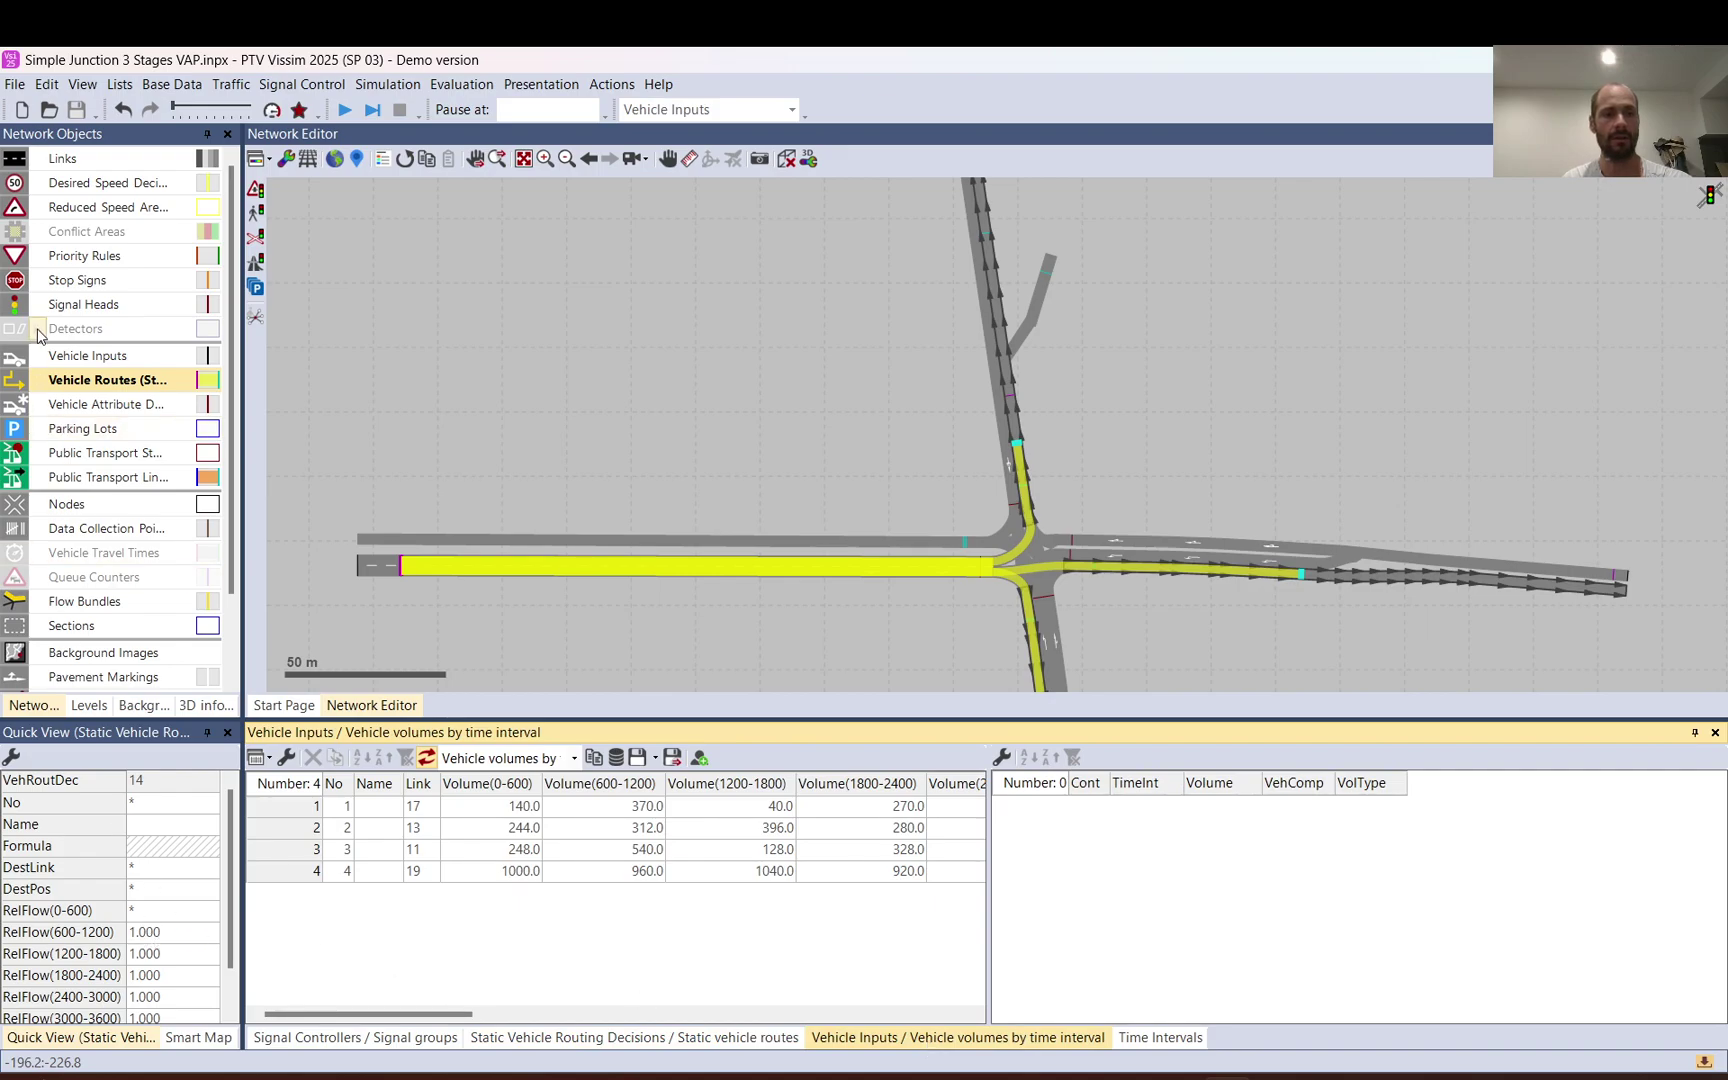
pyautogui.click(100, 357)
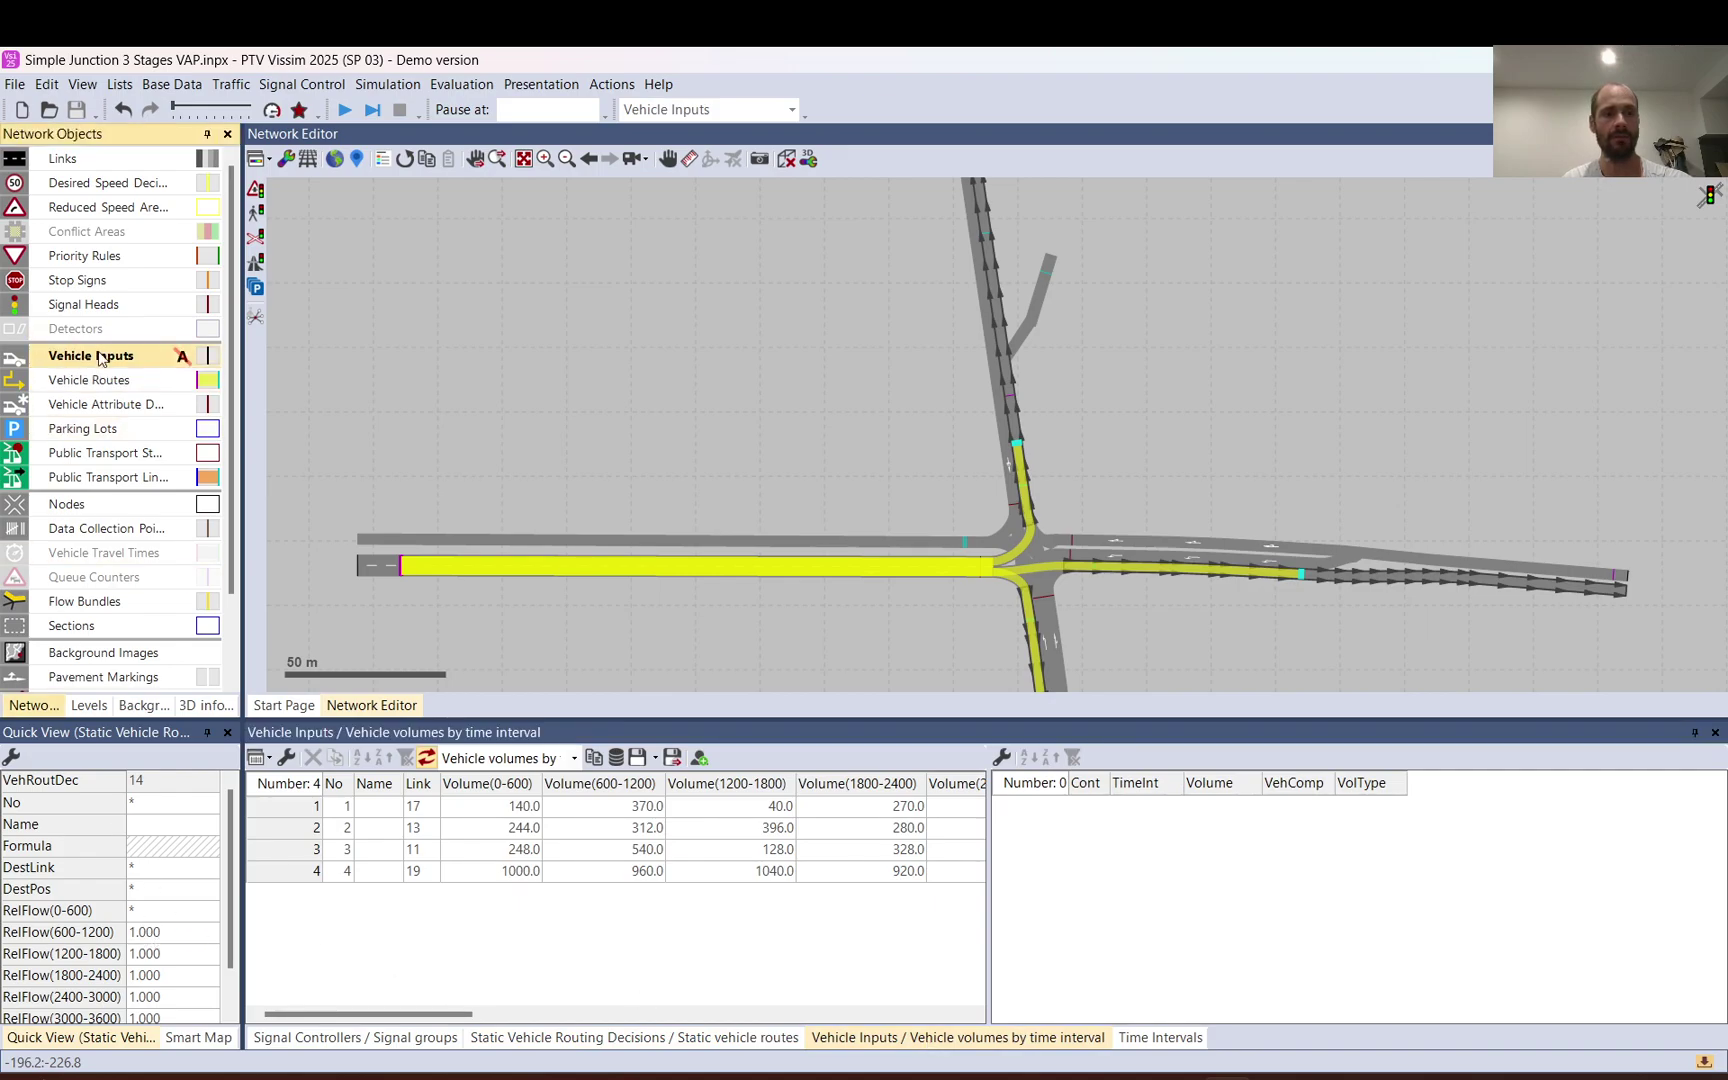
pyautogui.click(359, 565)
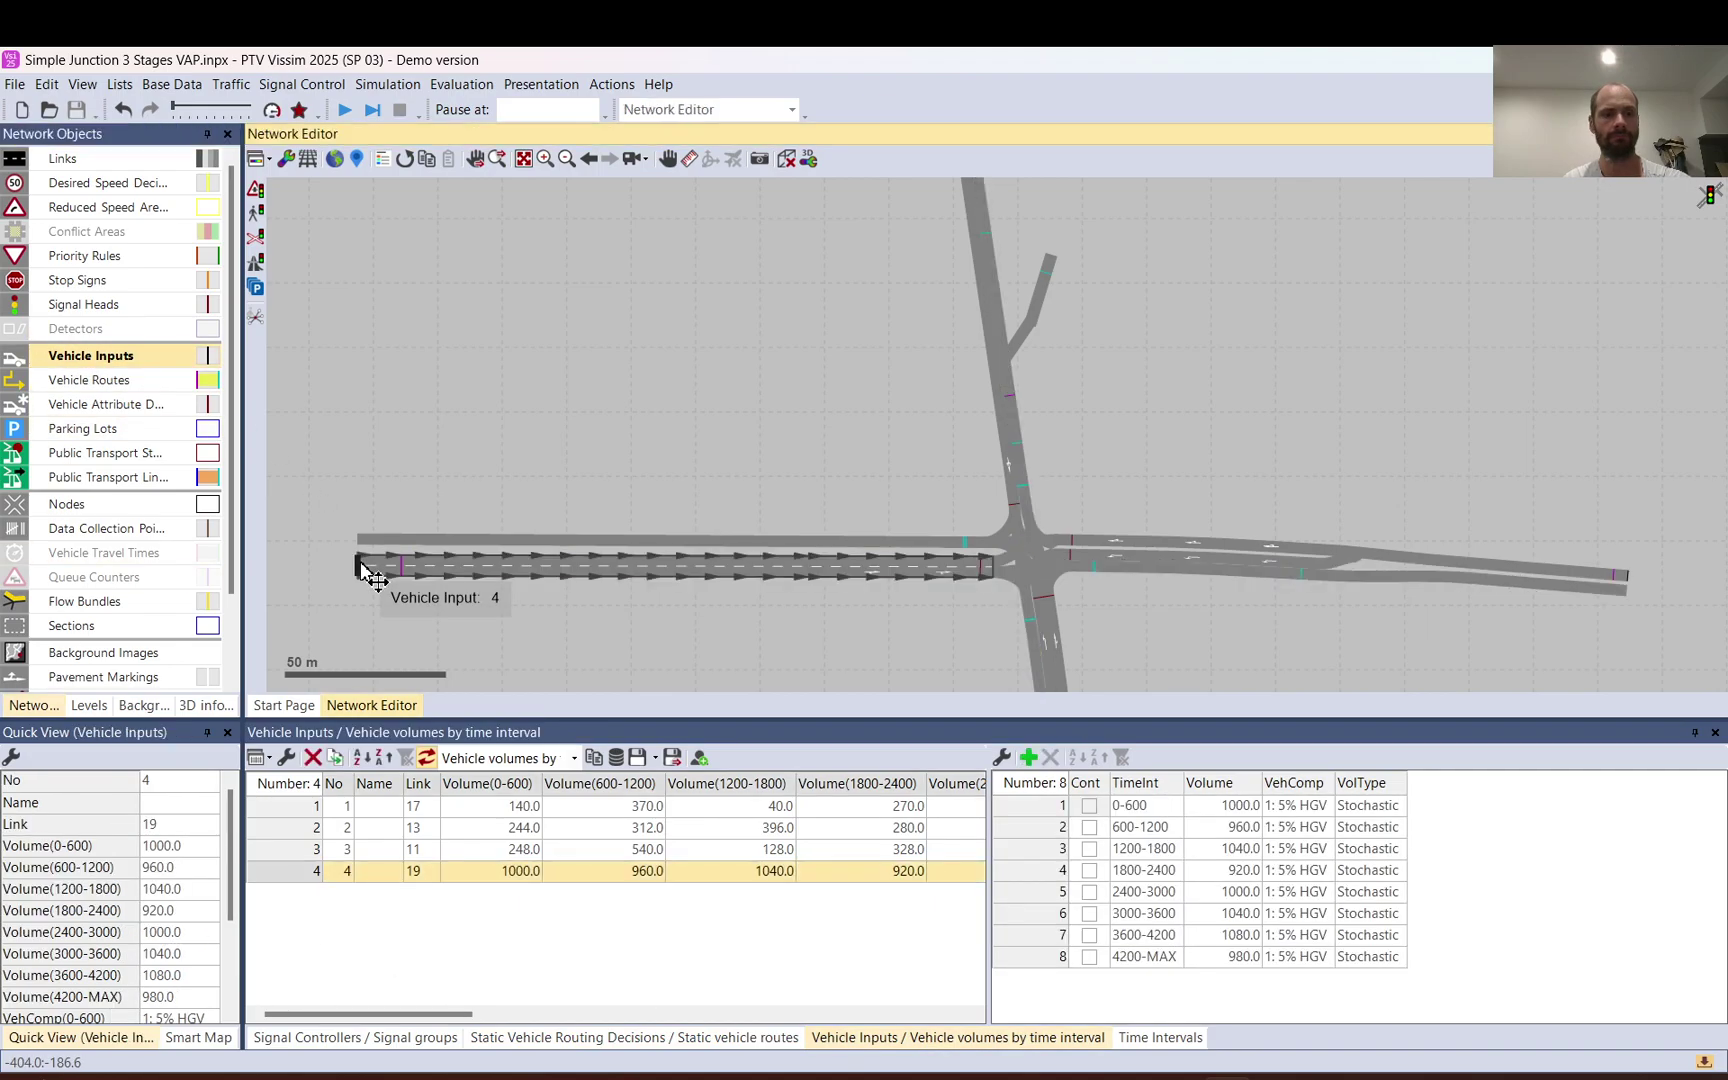
pyautogui.click(179, 848)
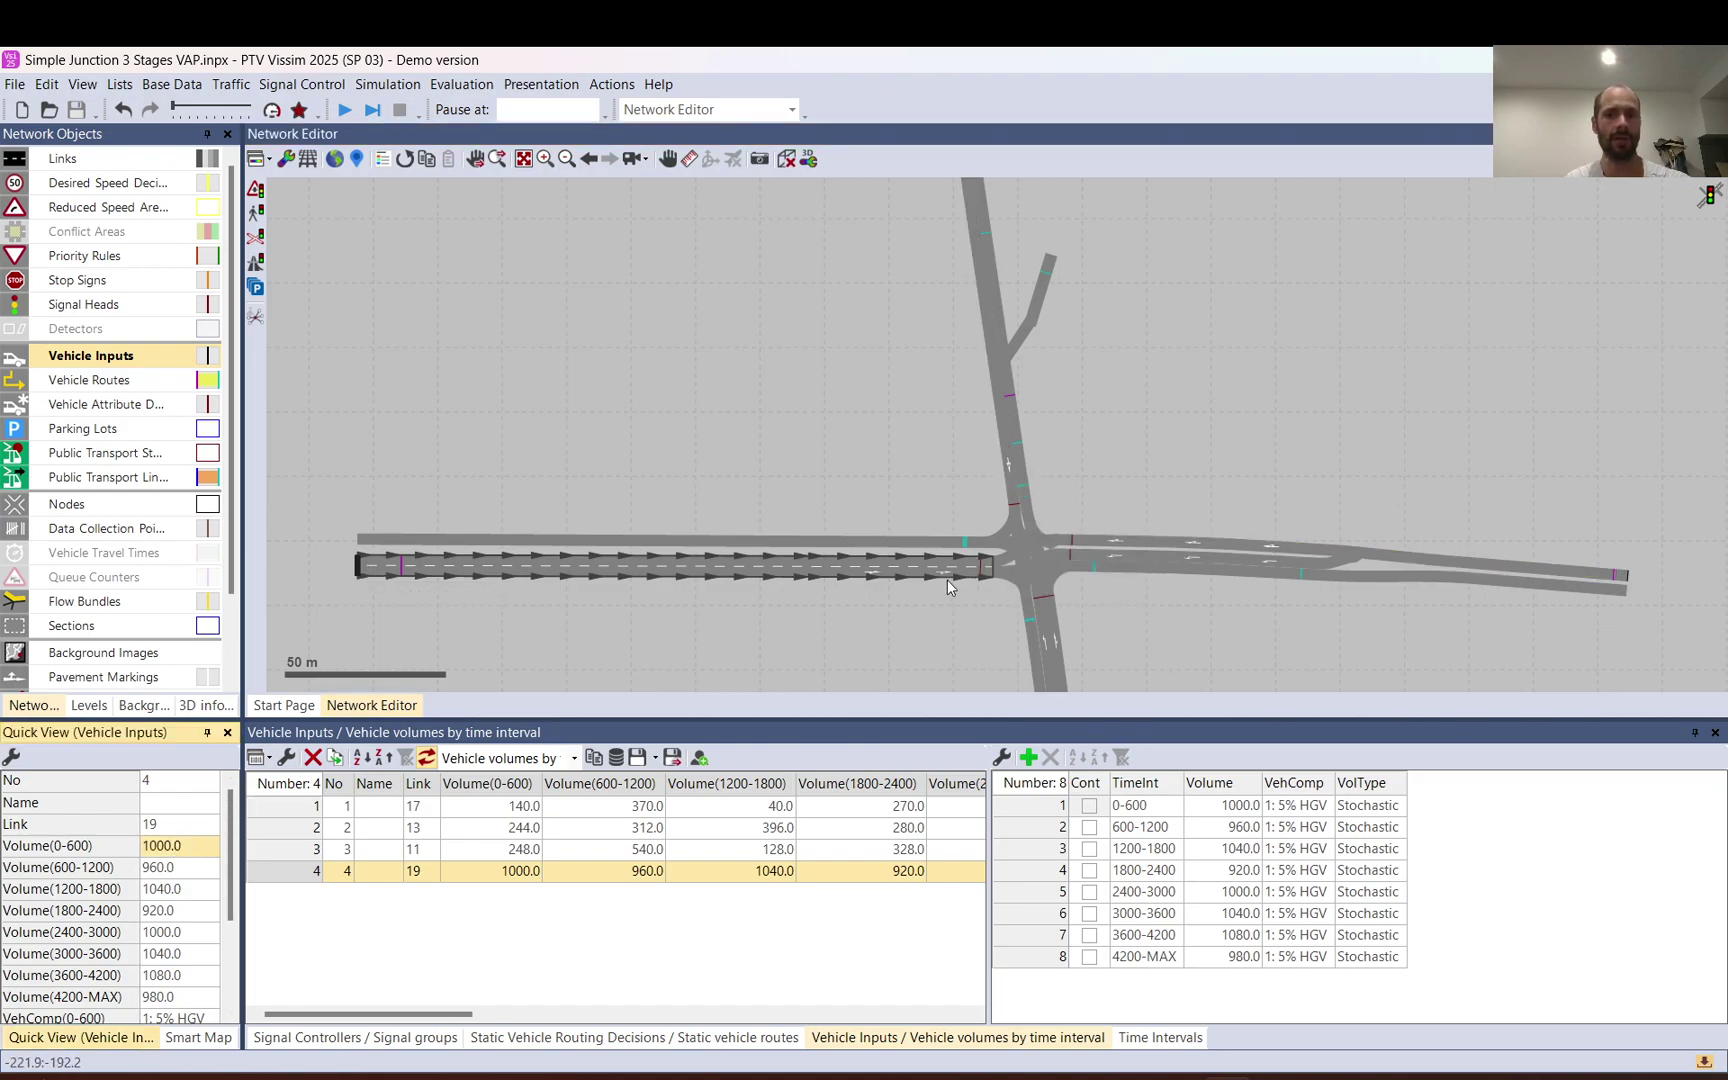
pyautogui.click(718, 1037)
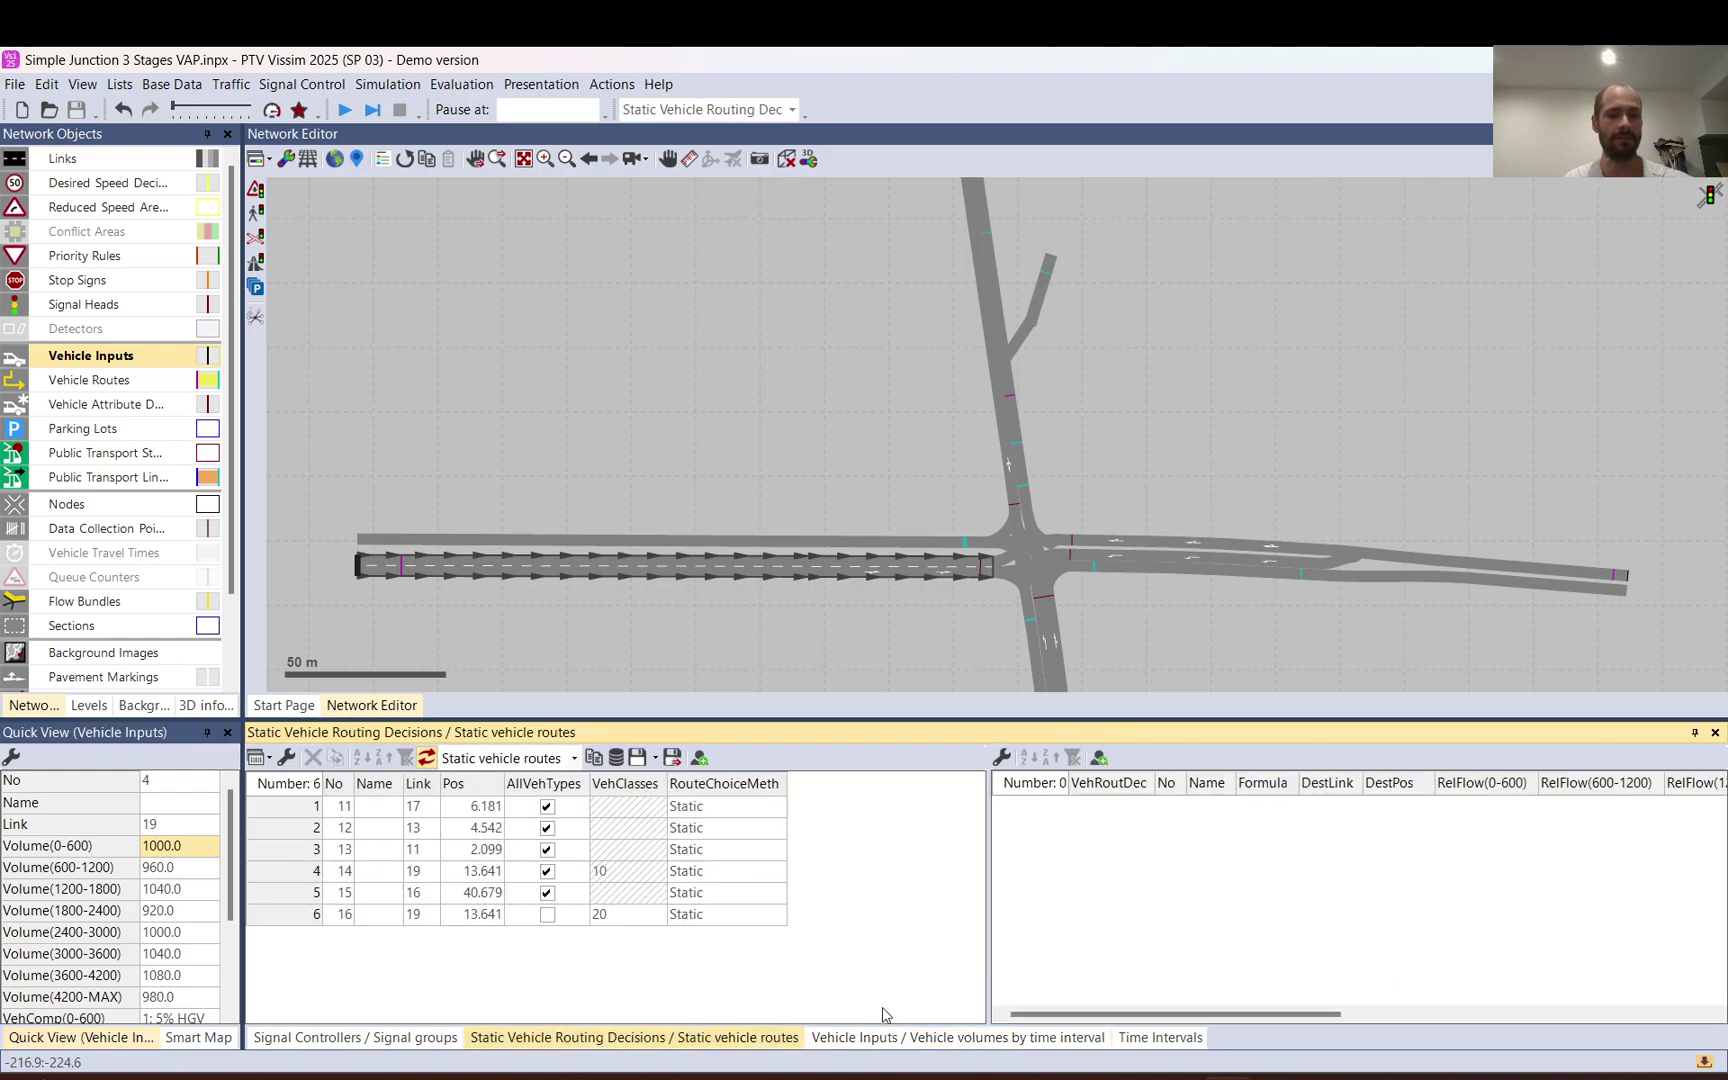
pyautogui.click(156, 869)
pyautogui.click(156, 869)
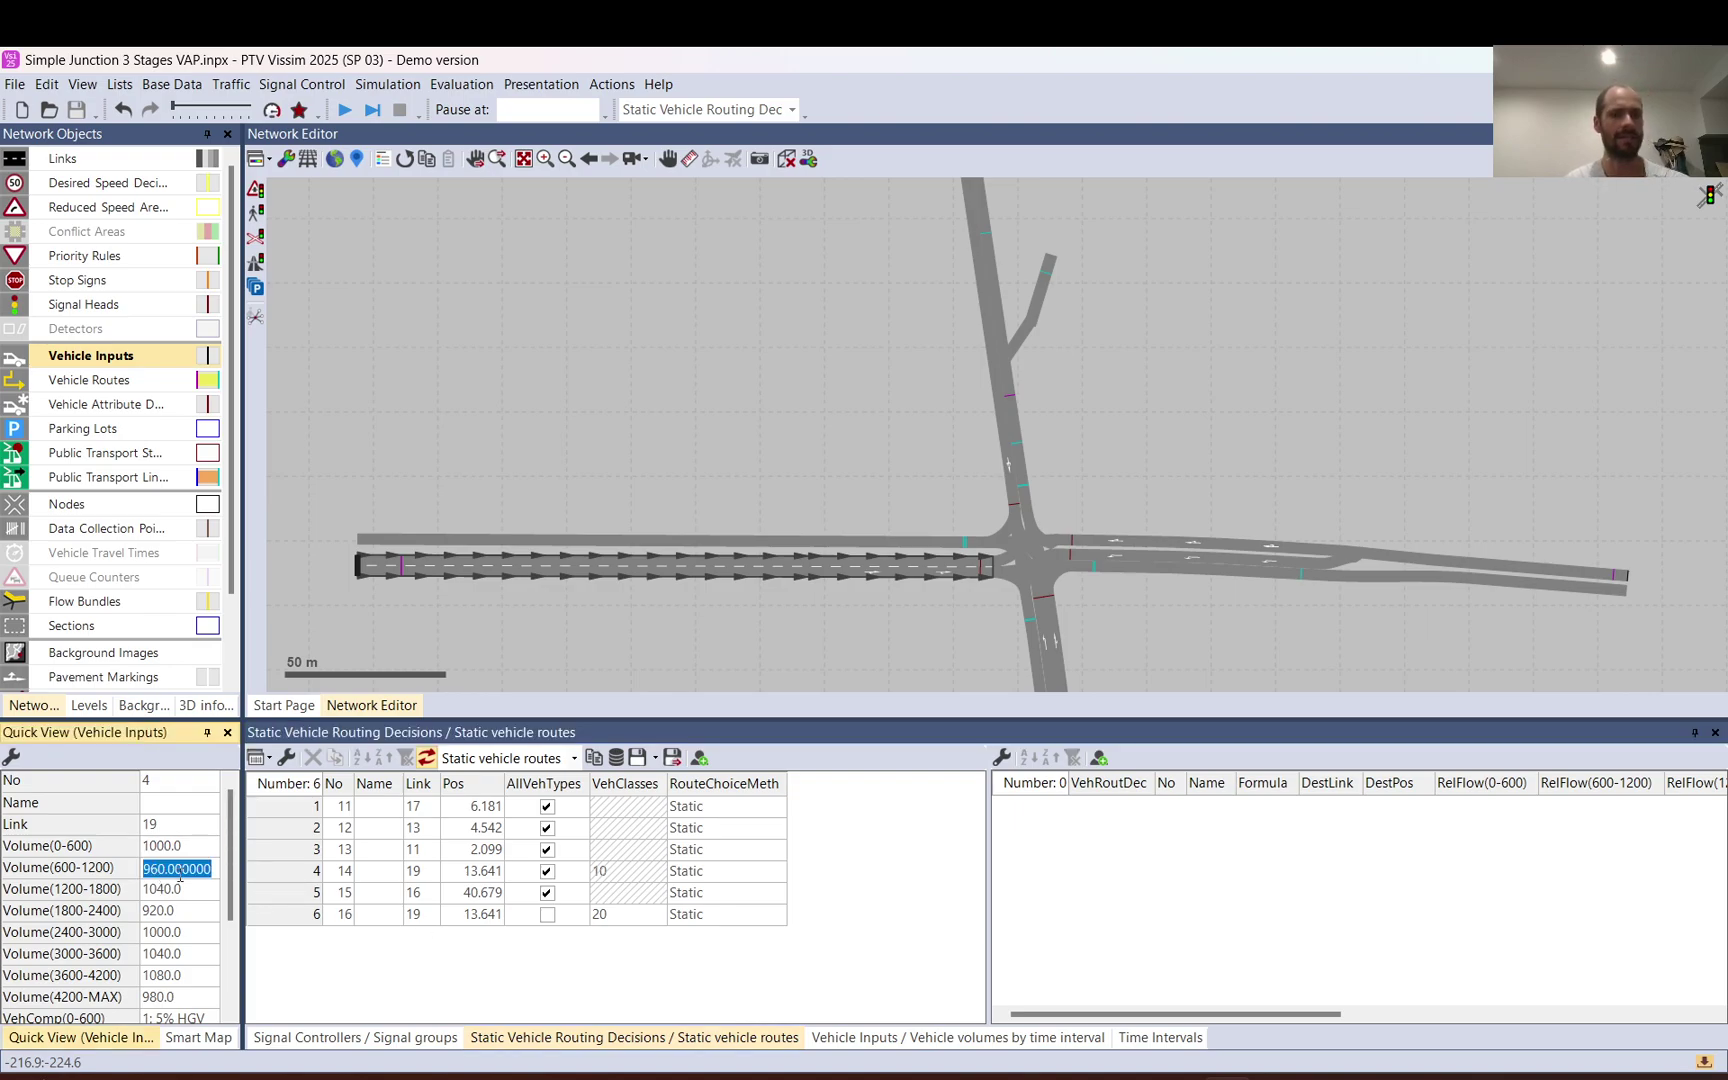
pyautogui.press('Return')
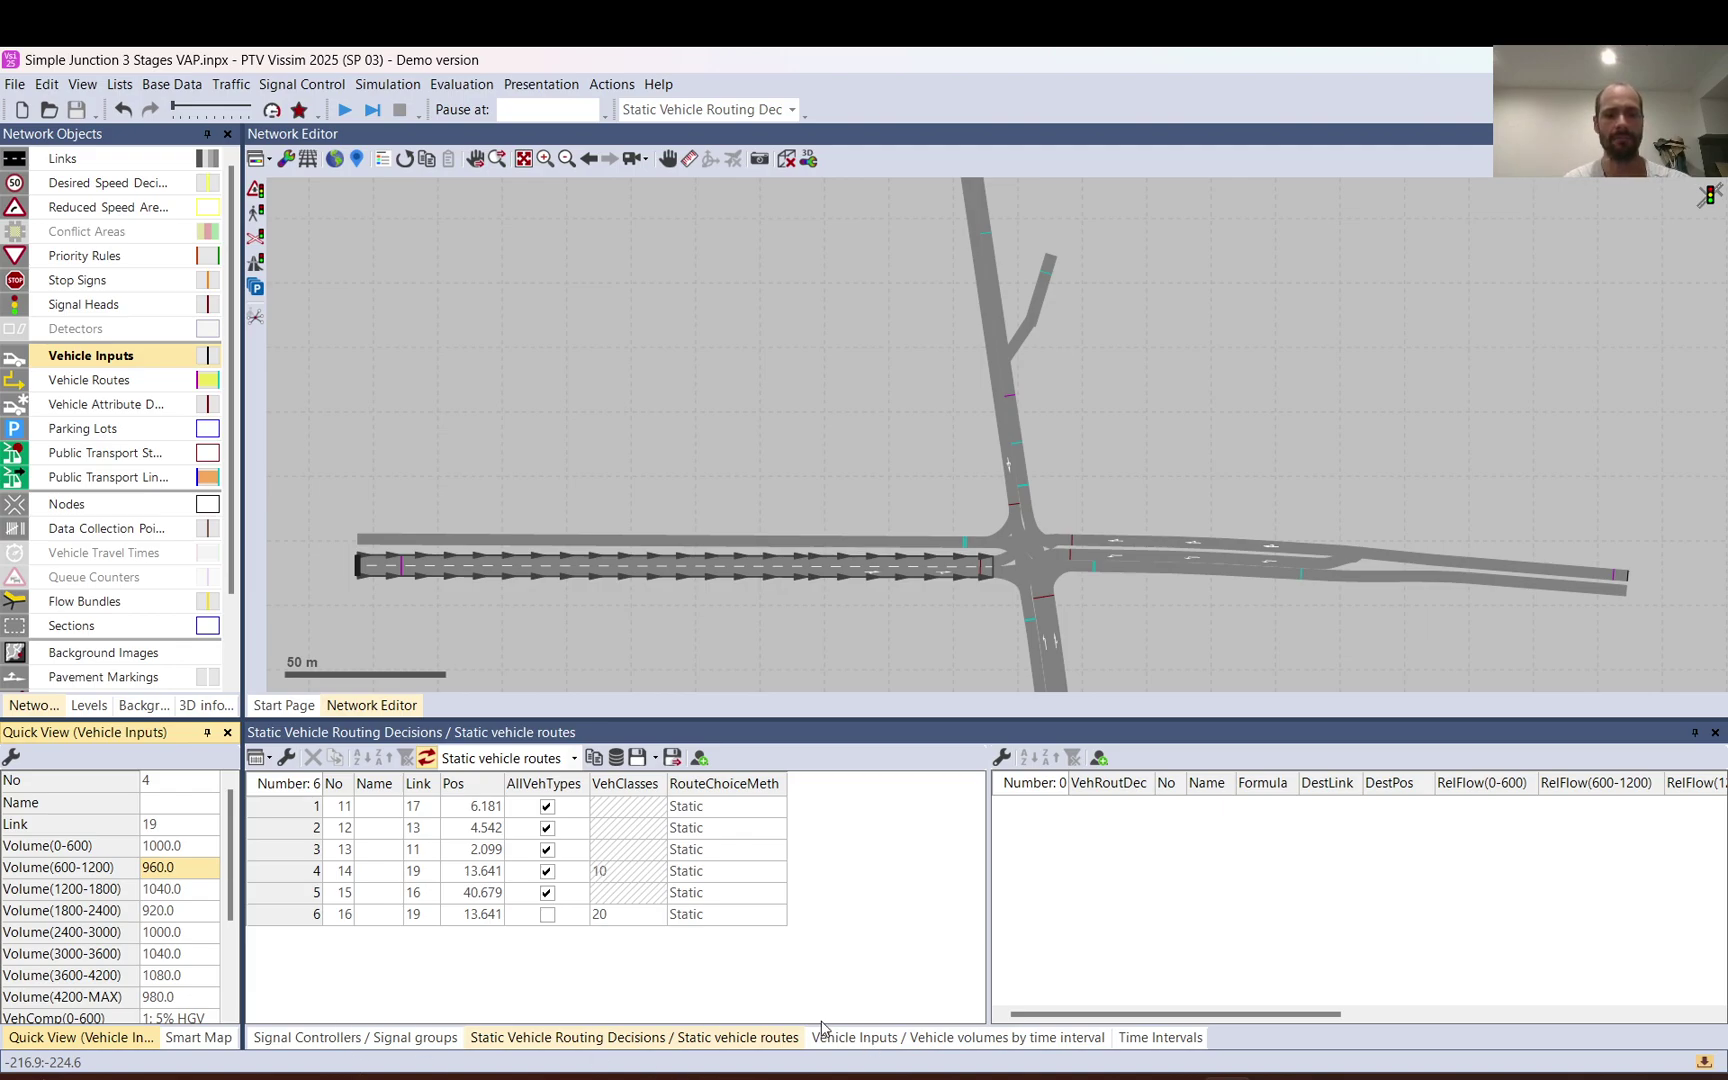
# Set routing decision 14's 600-1200 relative flows to 200 for link 16, 600 for link 15 and 160 for link 24
pyautogui.click(489, 873)
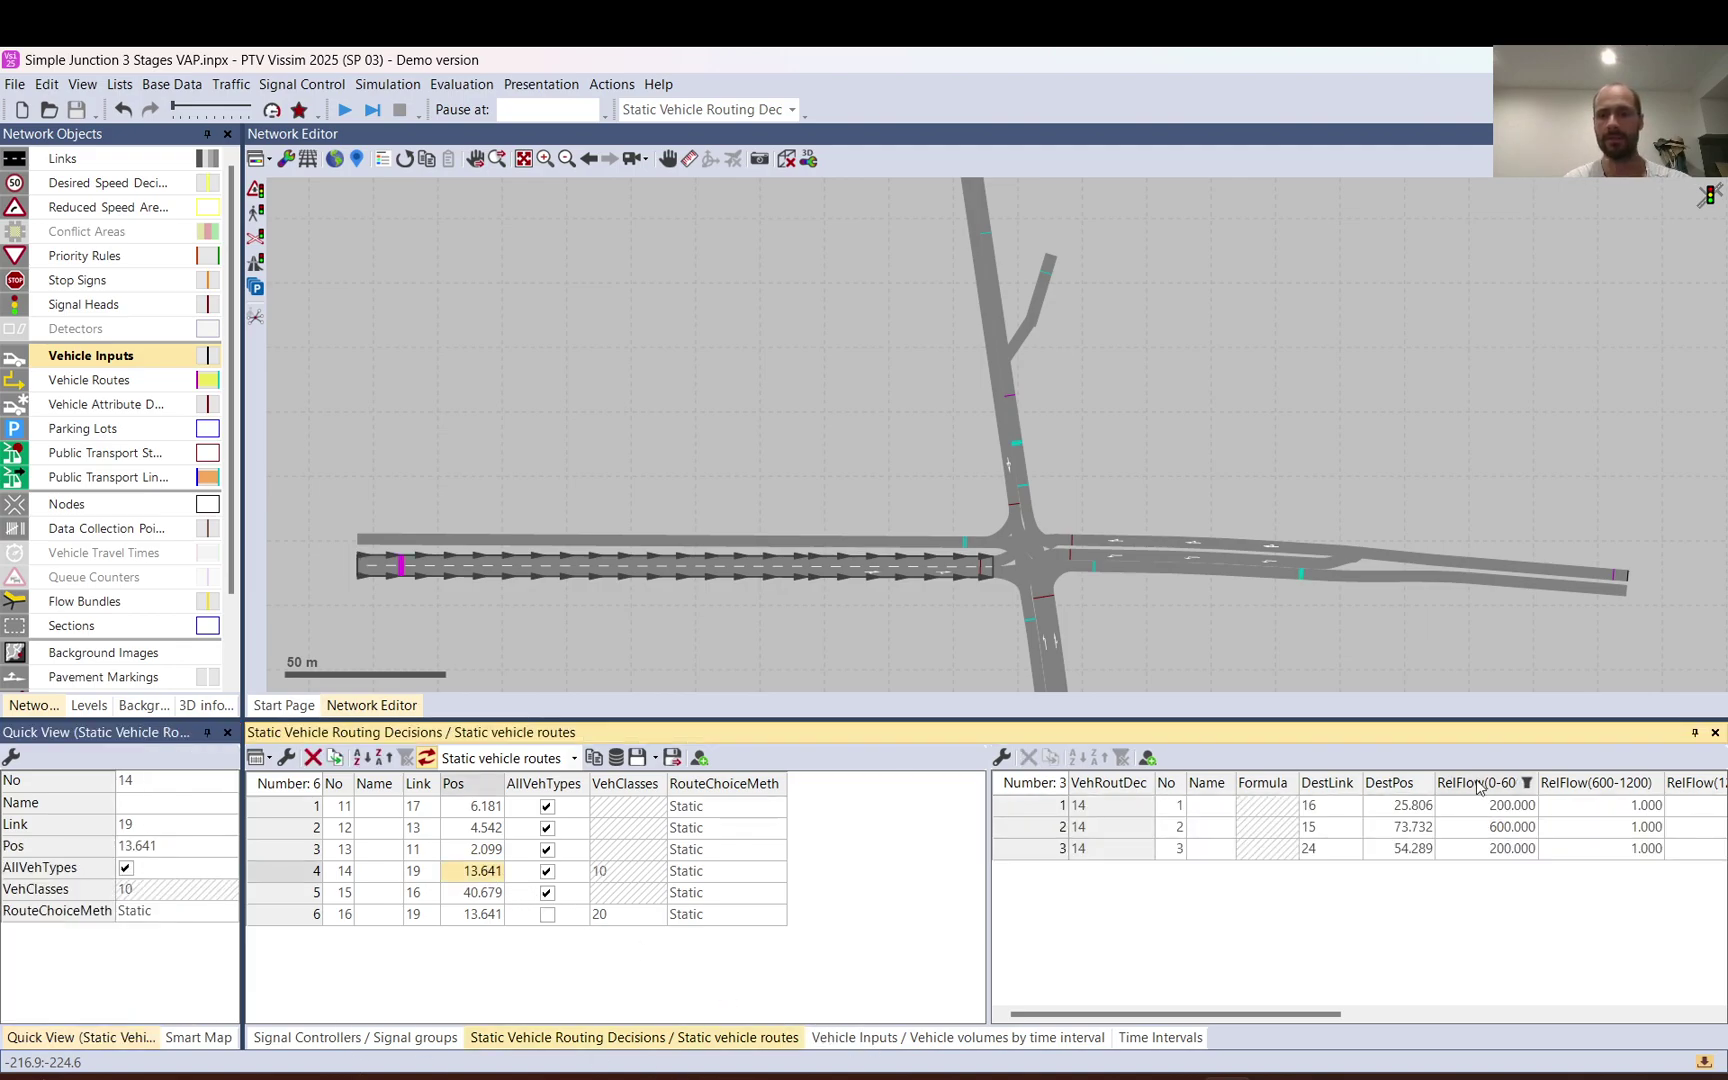
pyautogui.click(1610, 812)
pyautogui.write('2')
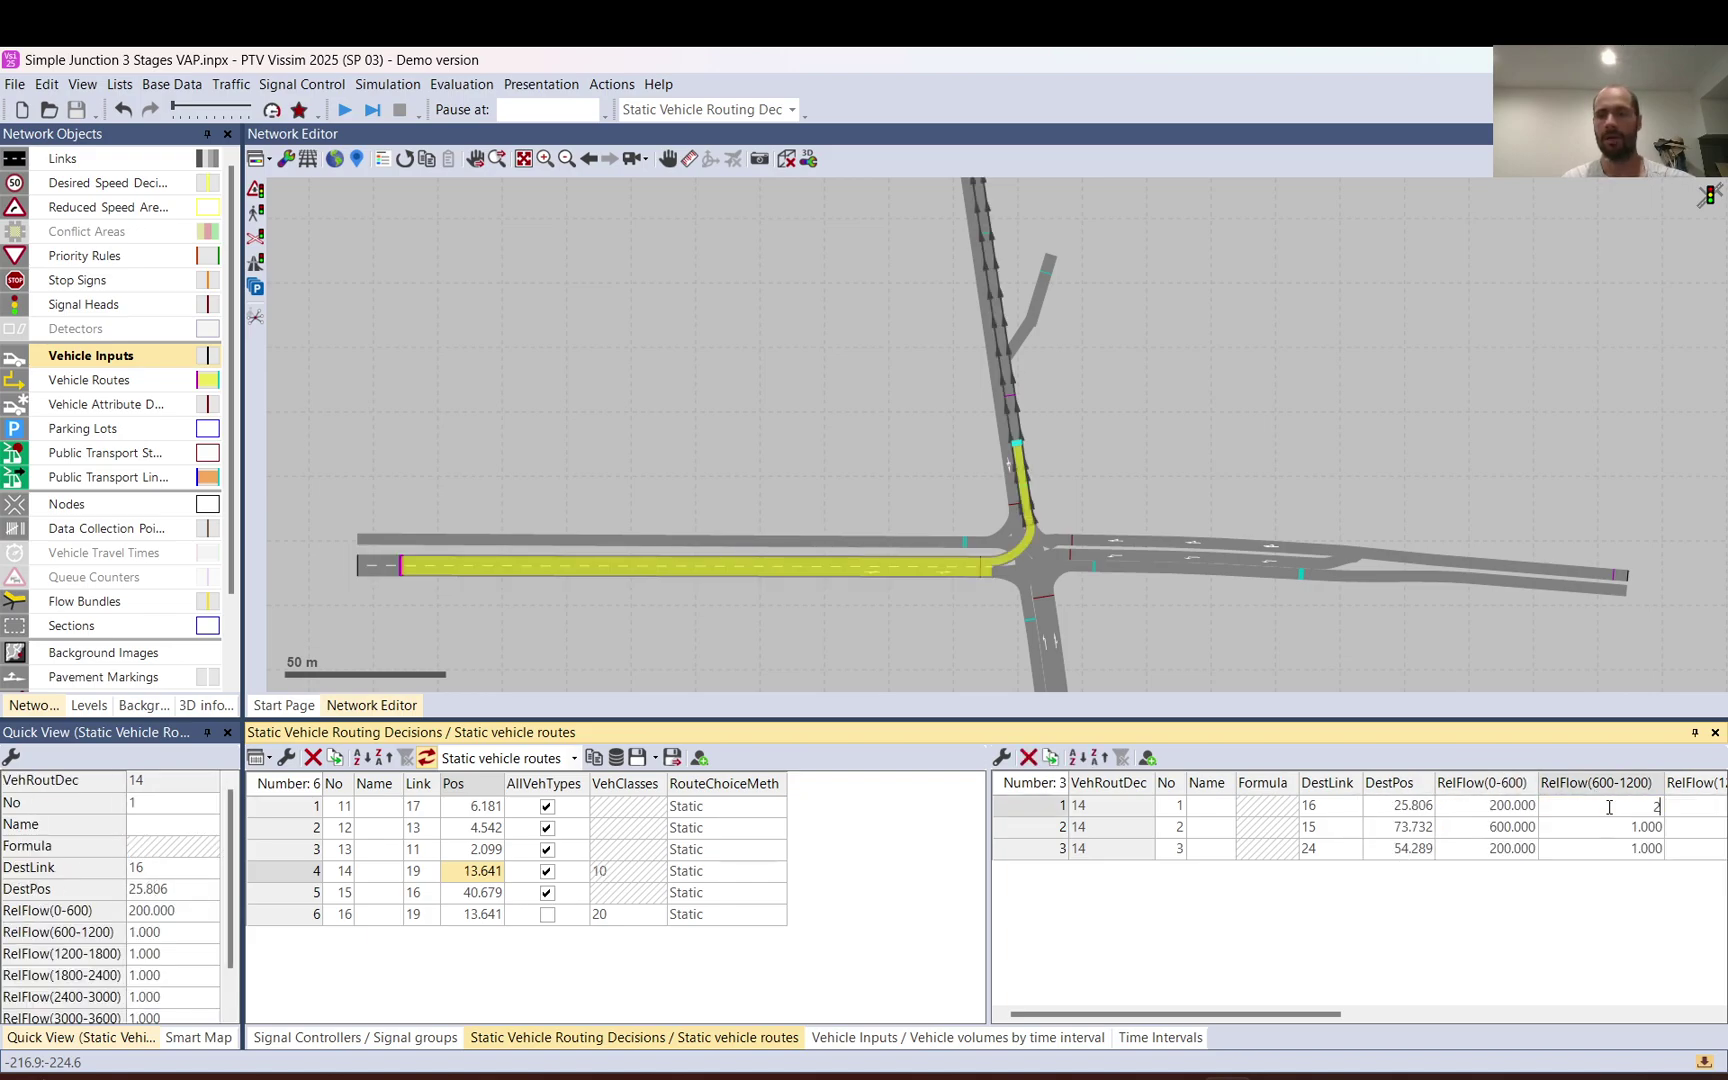
pyautogui.write('00')
pyautogui.press('Return')
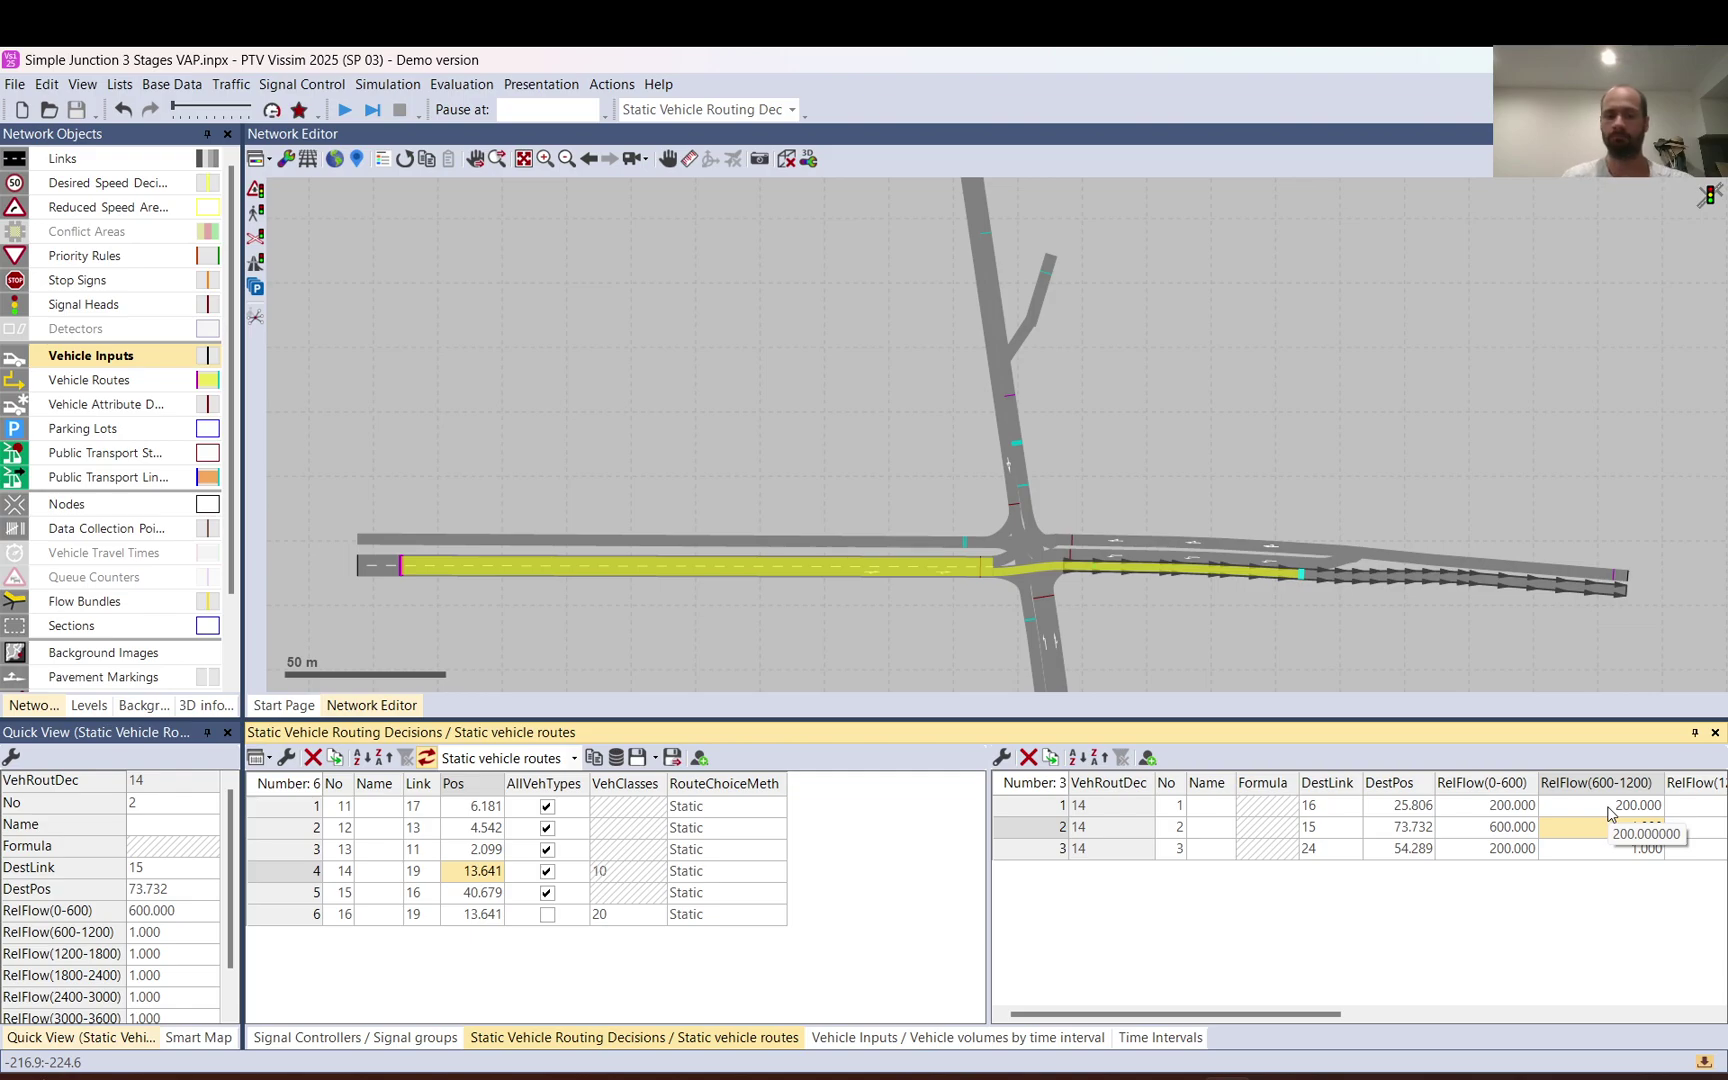
pyautogui.press('BackSpace')
pyautogui.write('600')
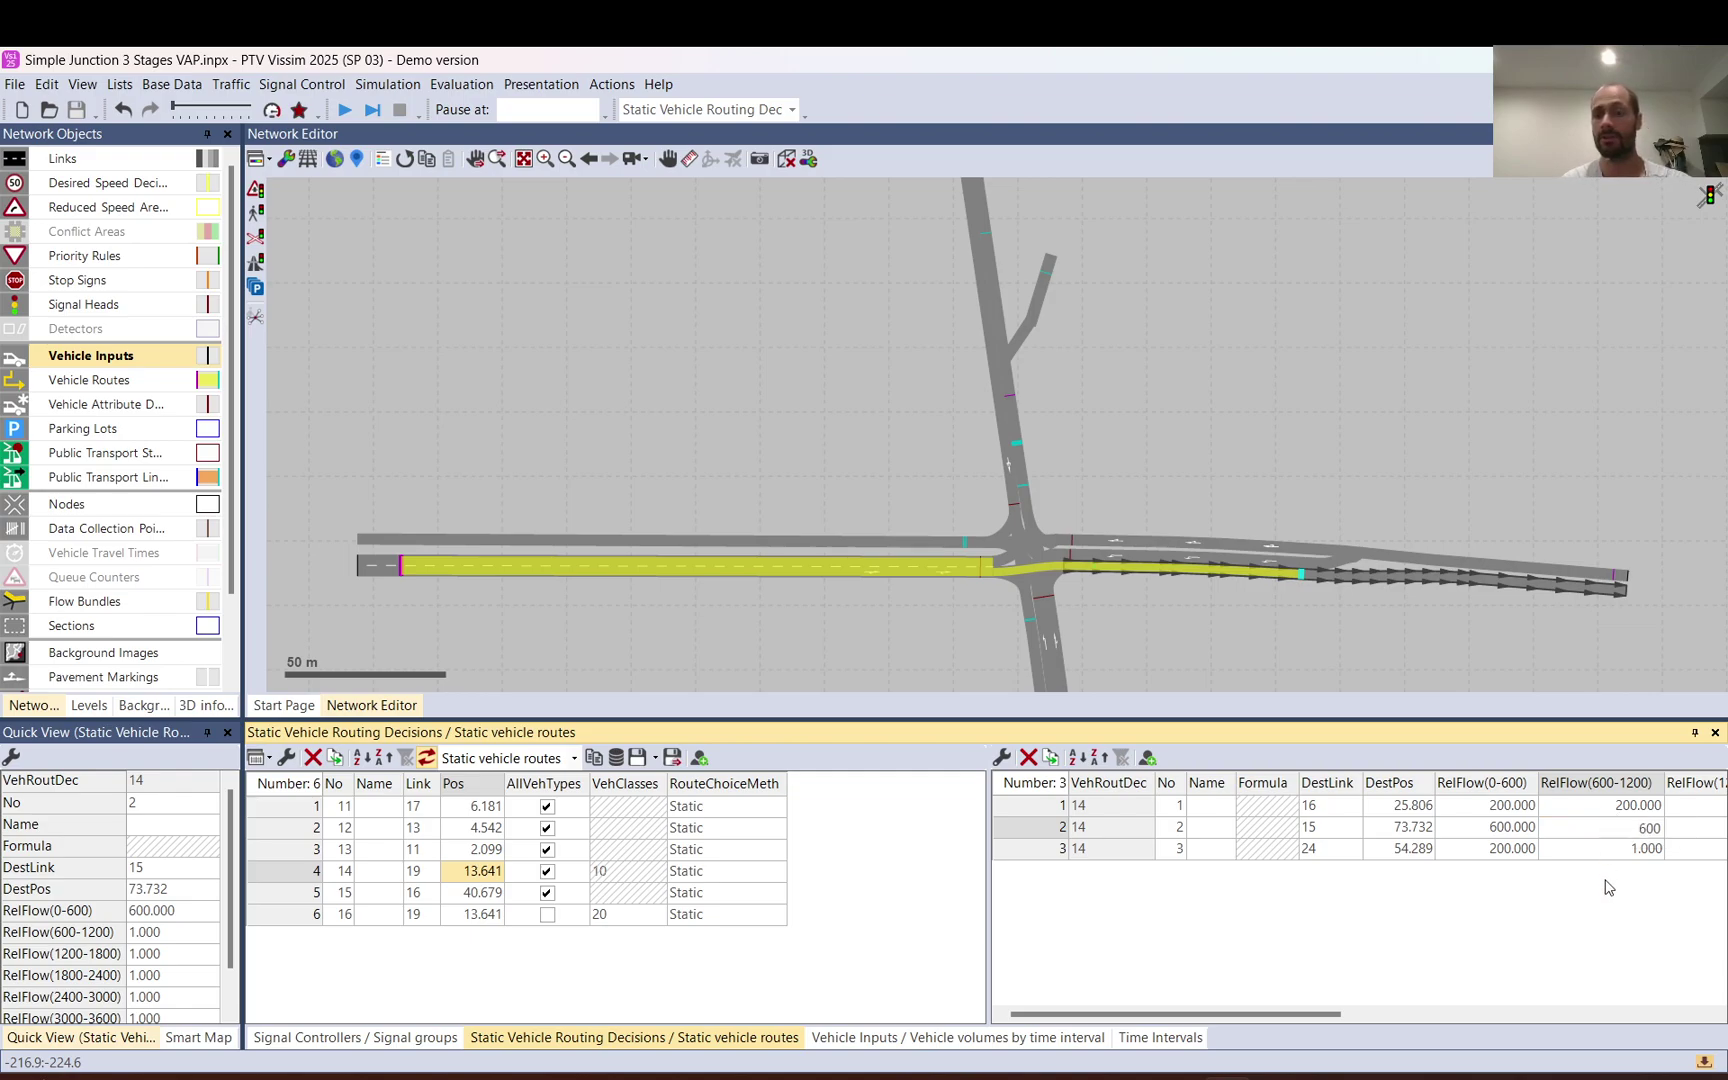
pyautogui.click(1619, 843)
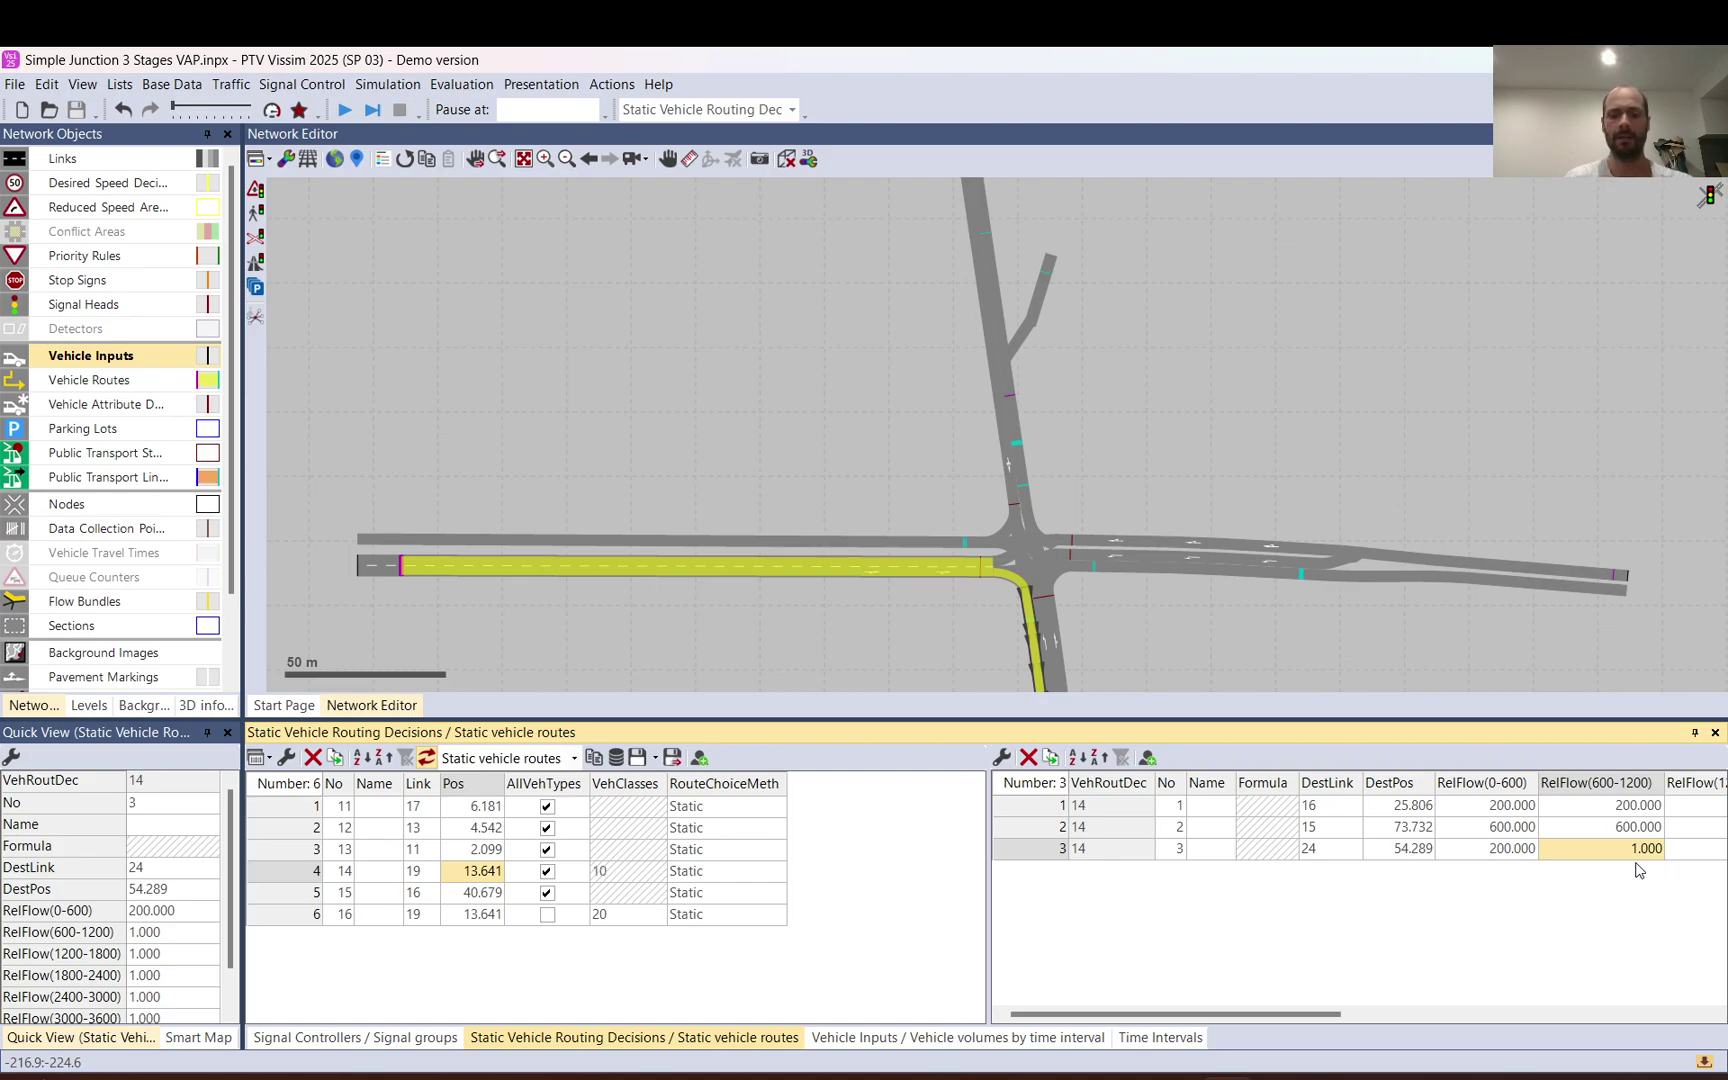
pyautogui.write('160')
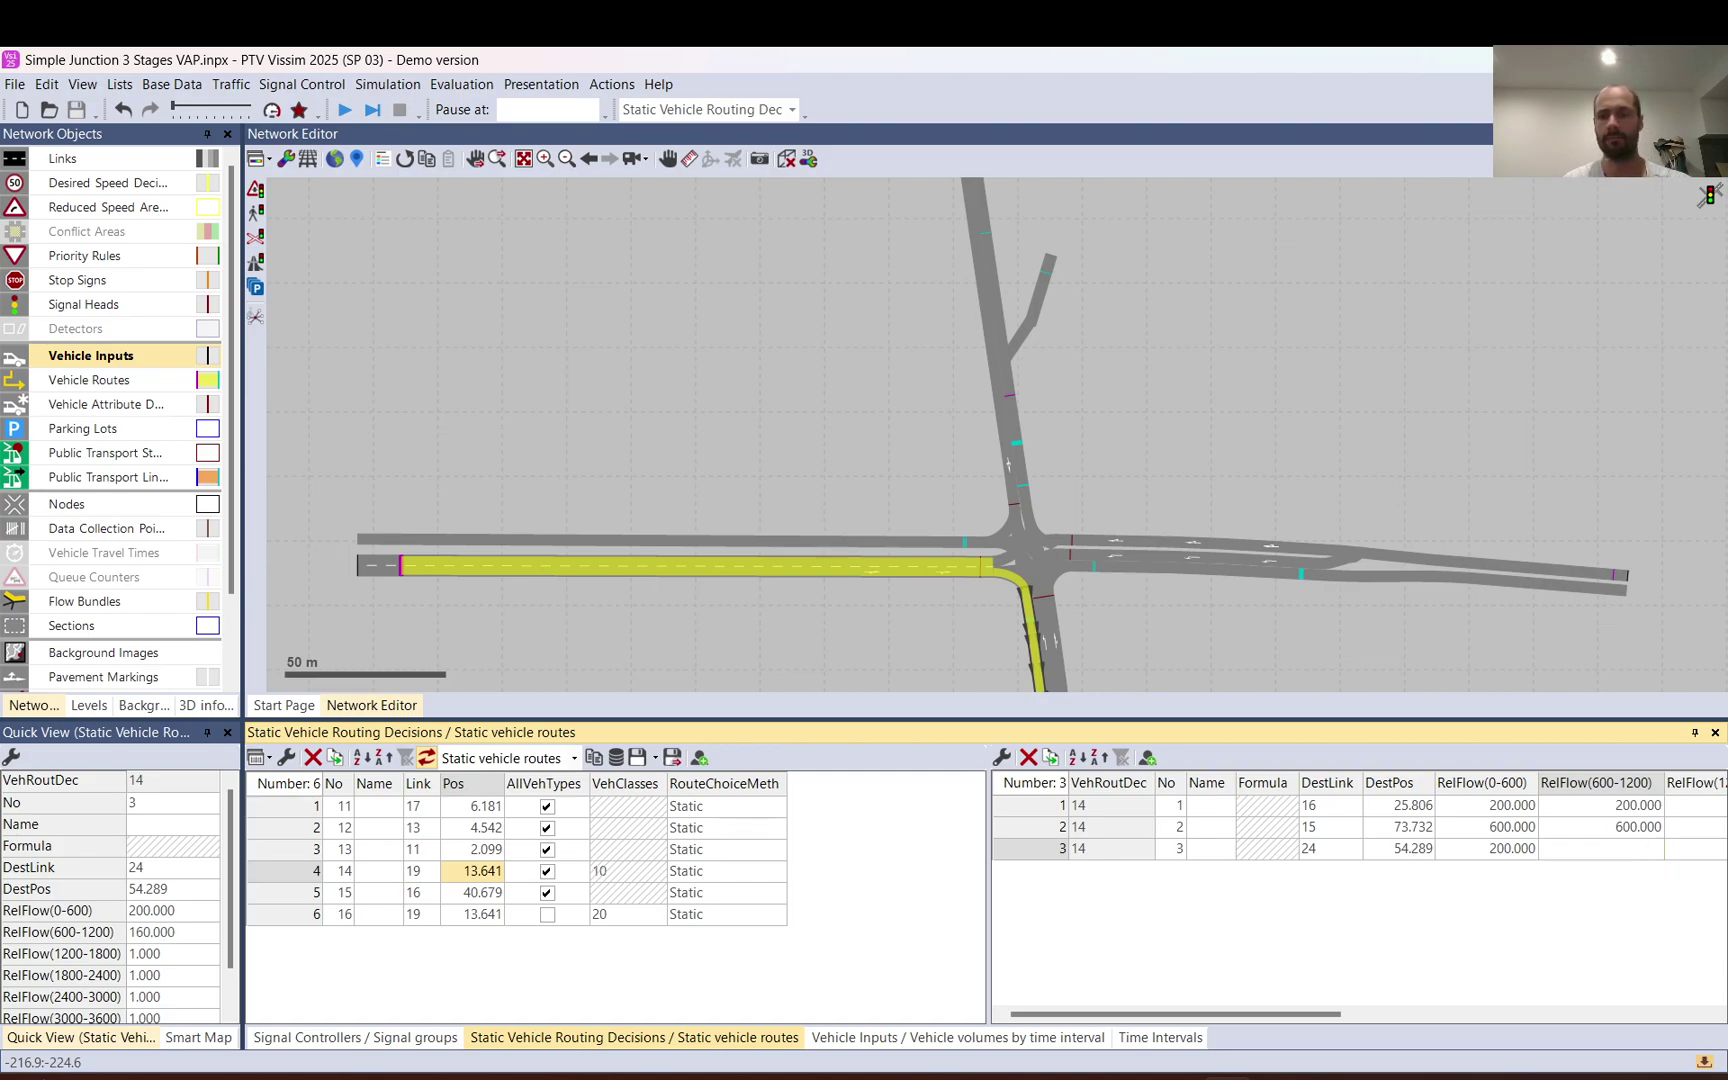
pyautogui.press('Return')
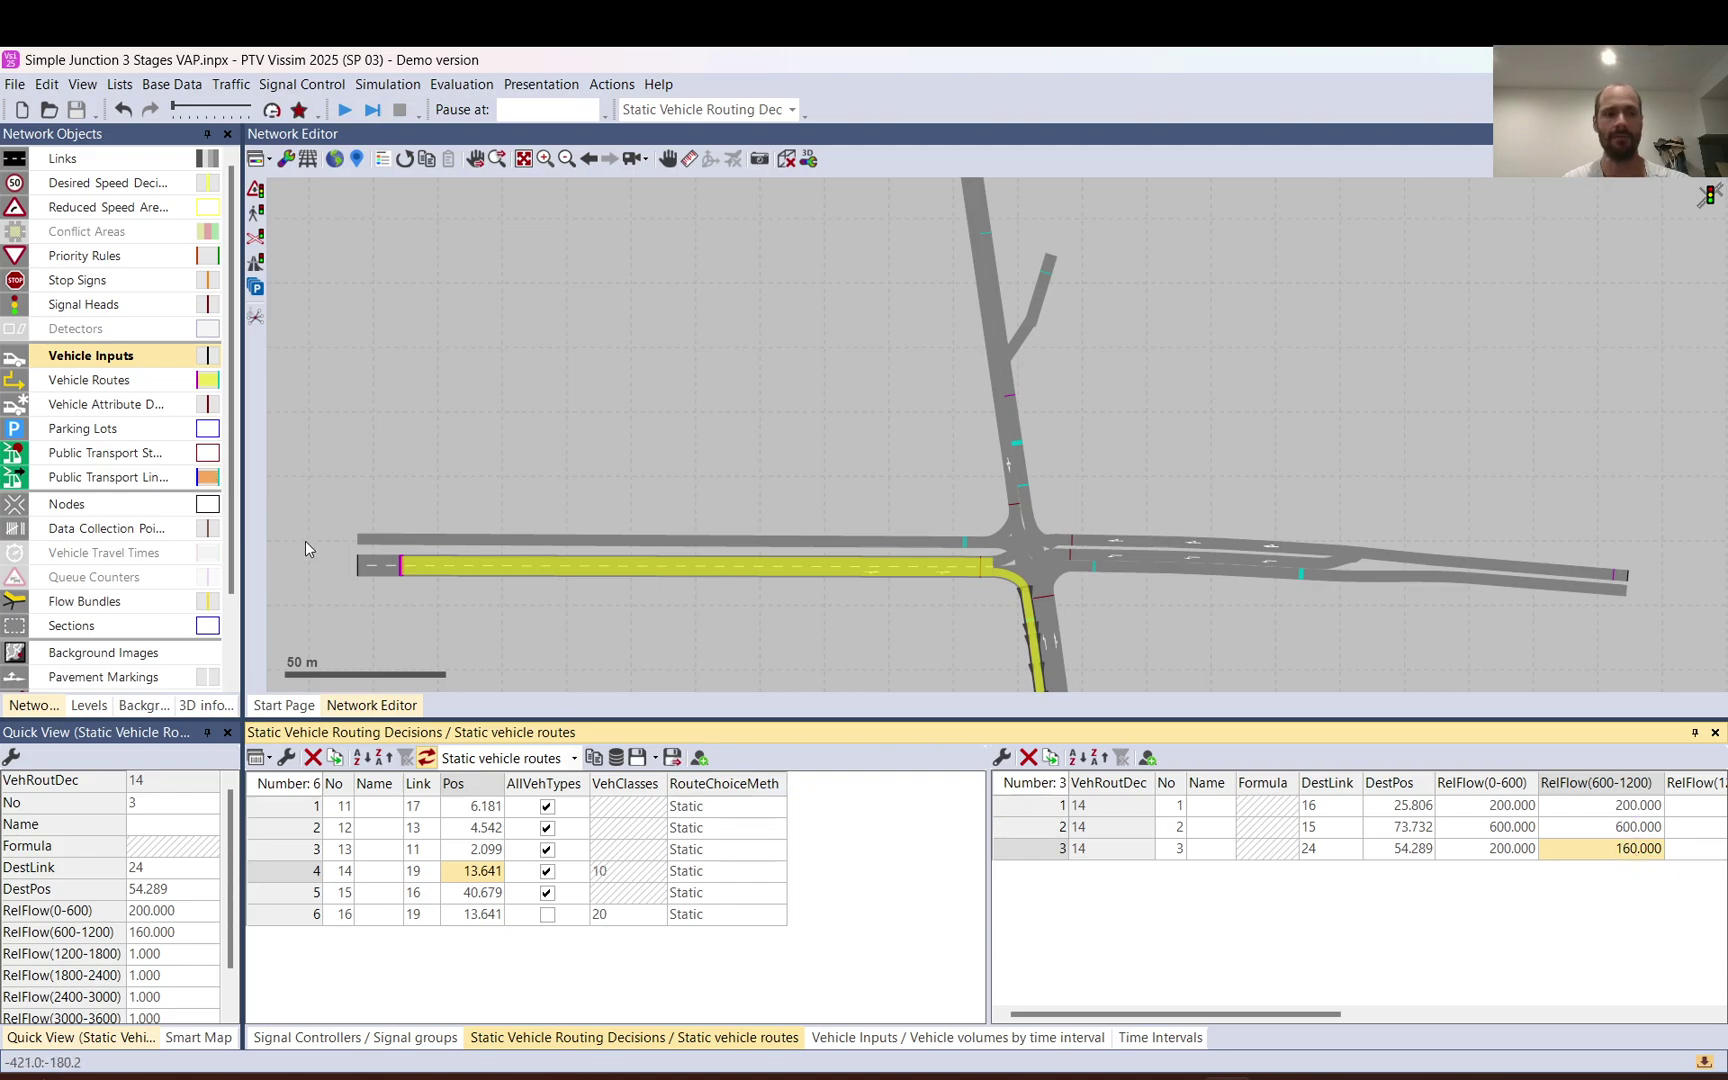
# Check the volumes of the vehicle input on link 19 against the 0-600 relative flows of routing decision 14's three routes
pyautogui.click(360, 566)
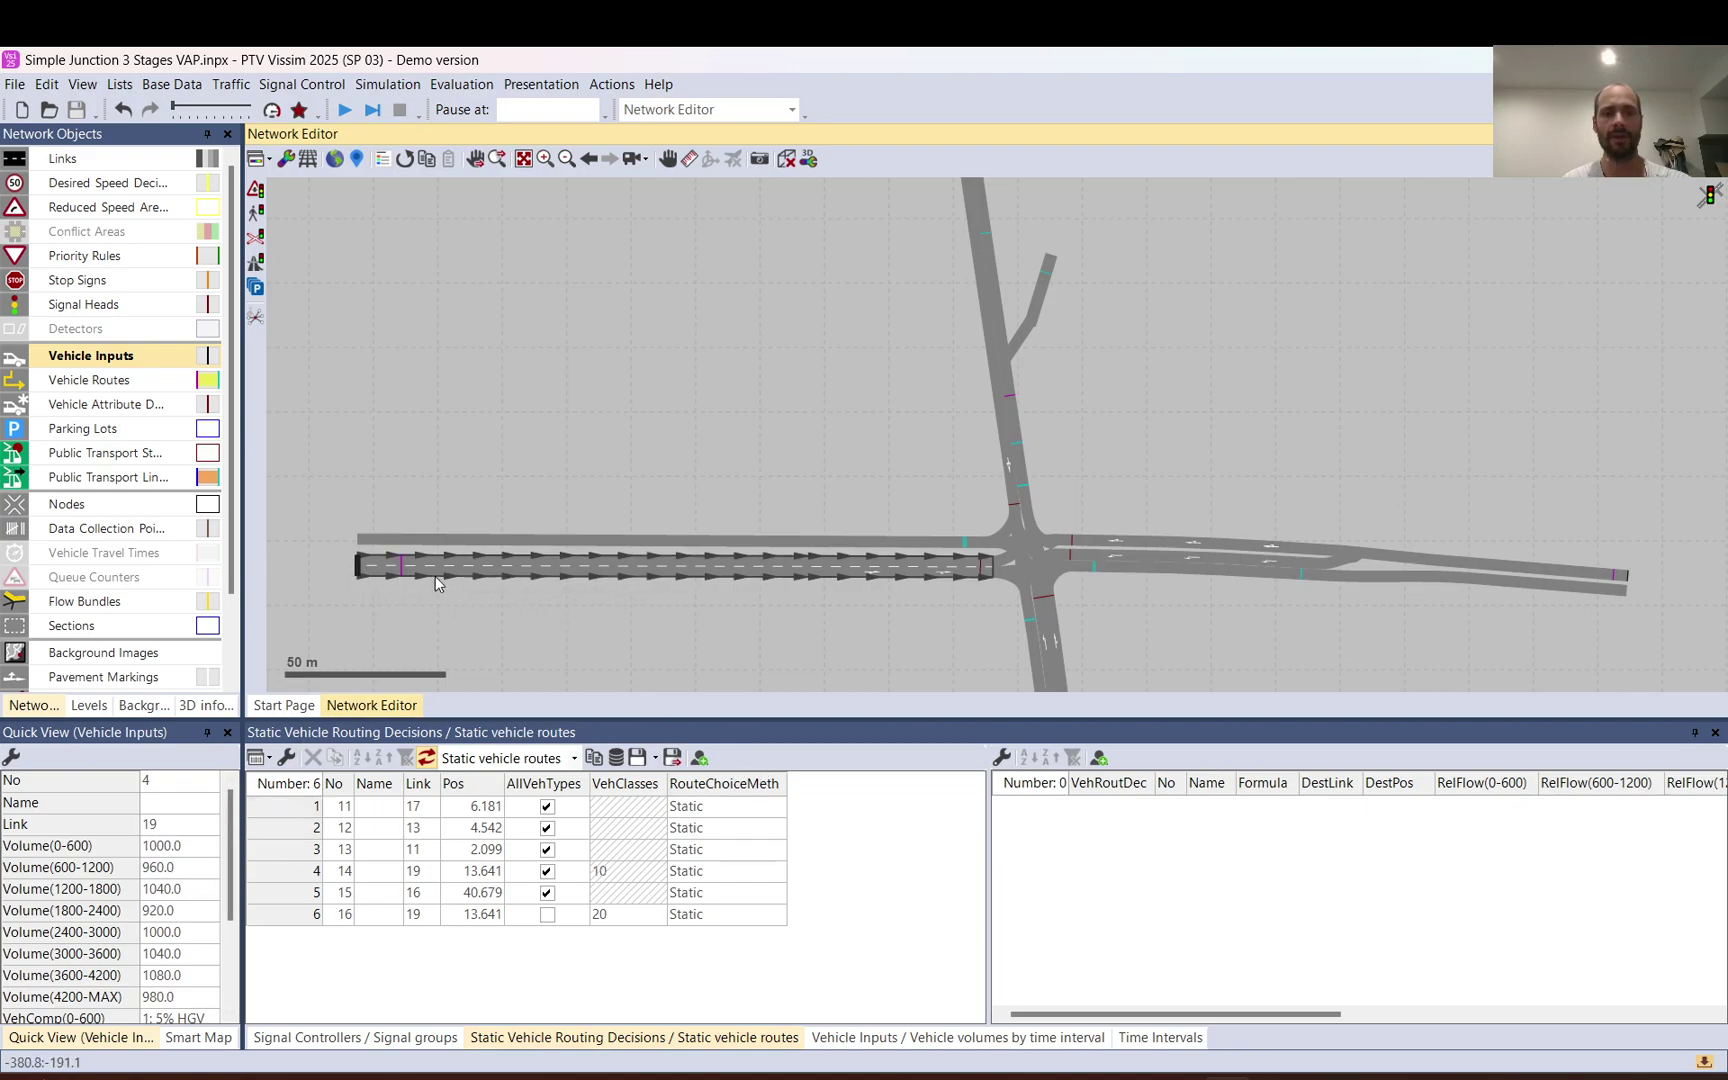
pyautogui.click(297, 872)
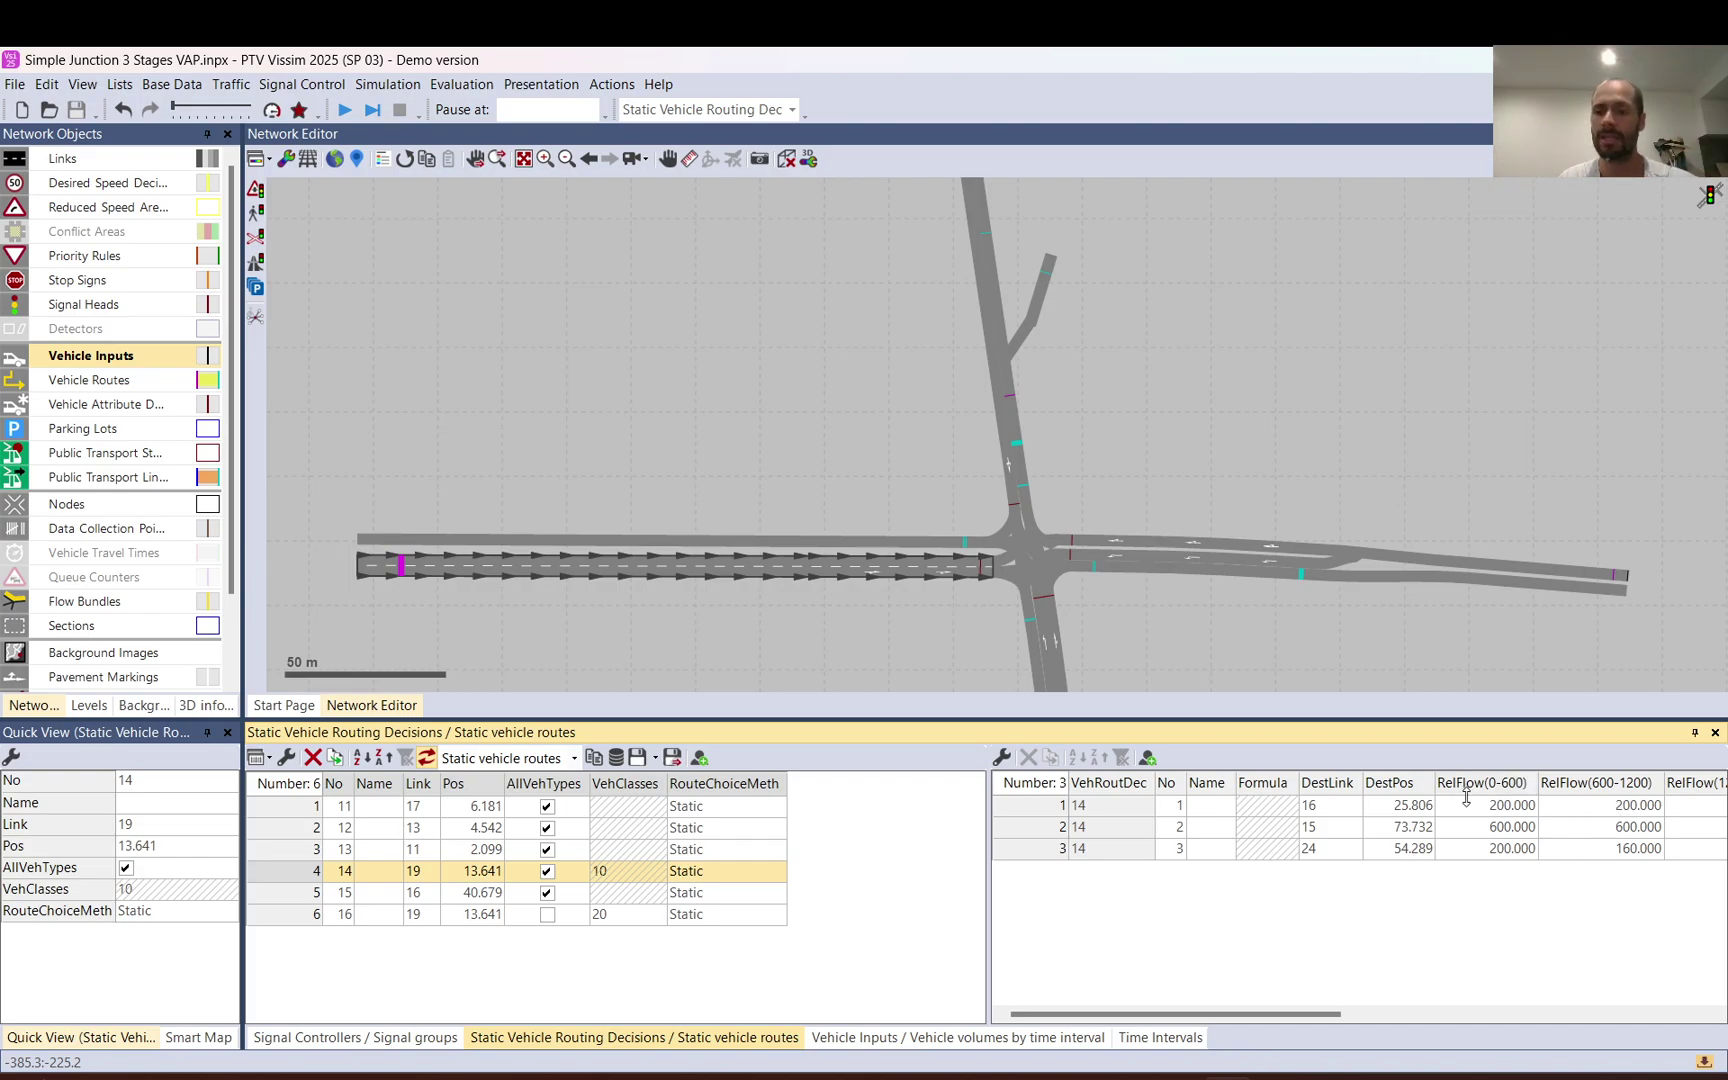
pyautogui.moveTo(1475, 812); pyautogui.dragTo(1476, 862)
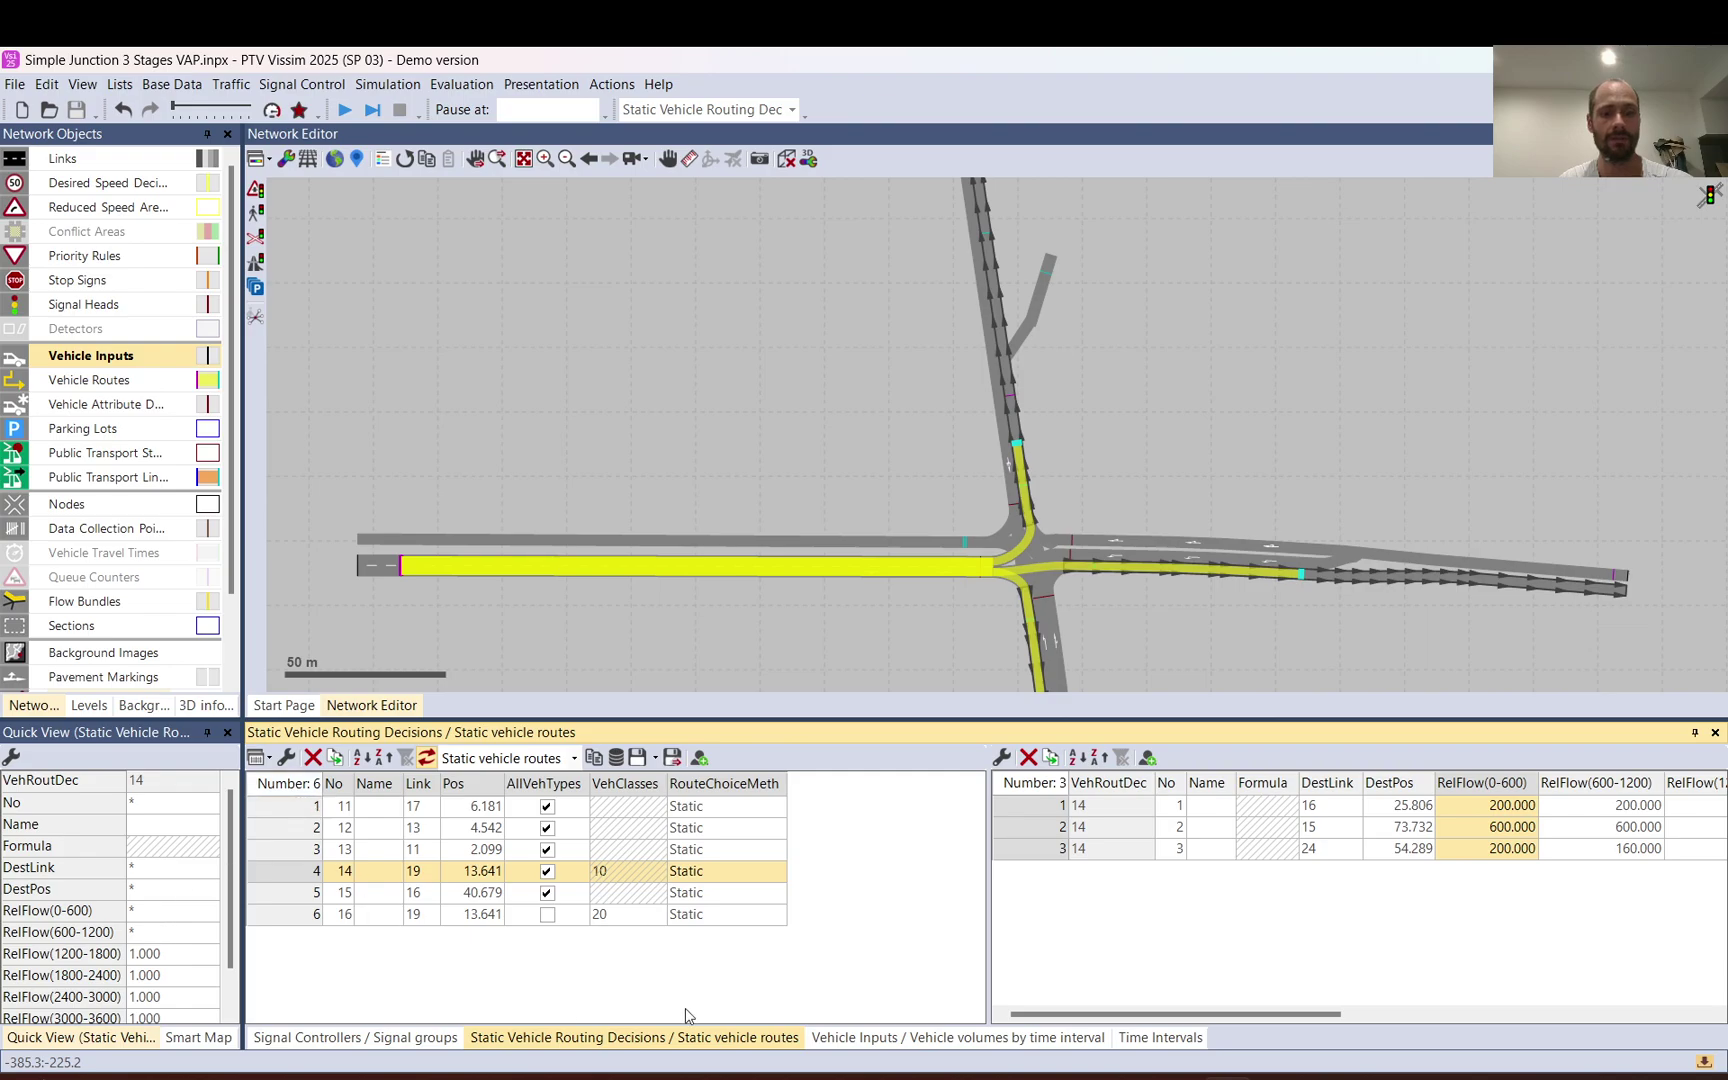
pyautogui.click(352, 565)
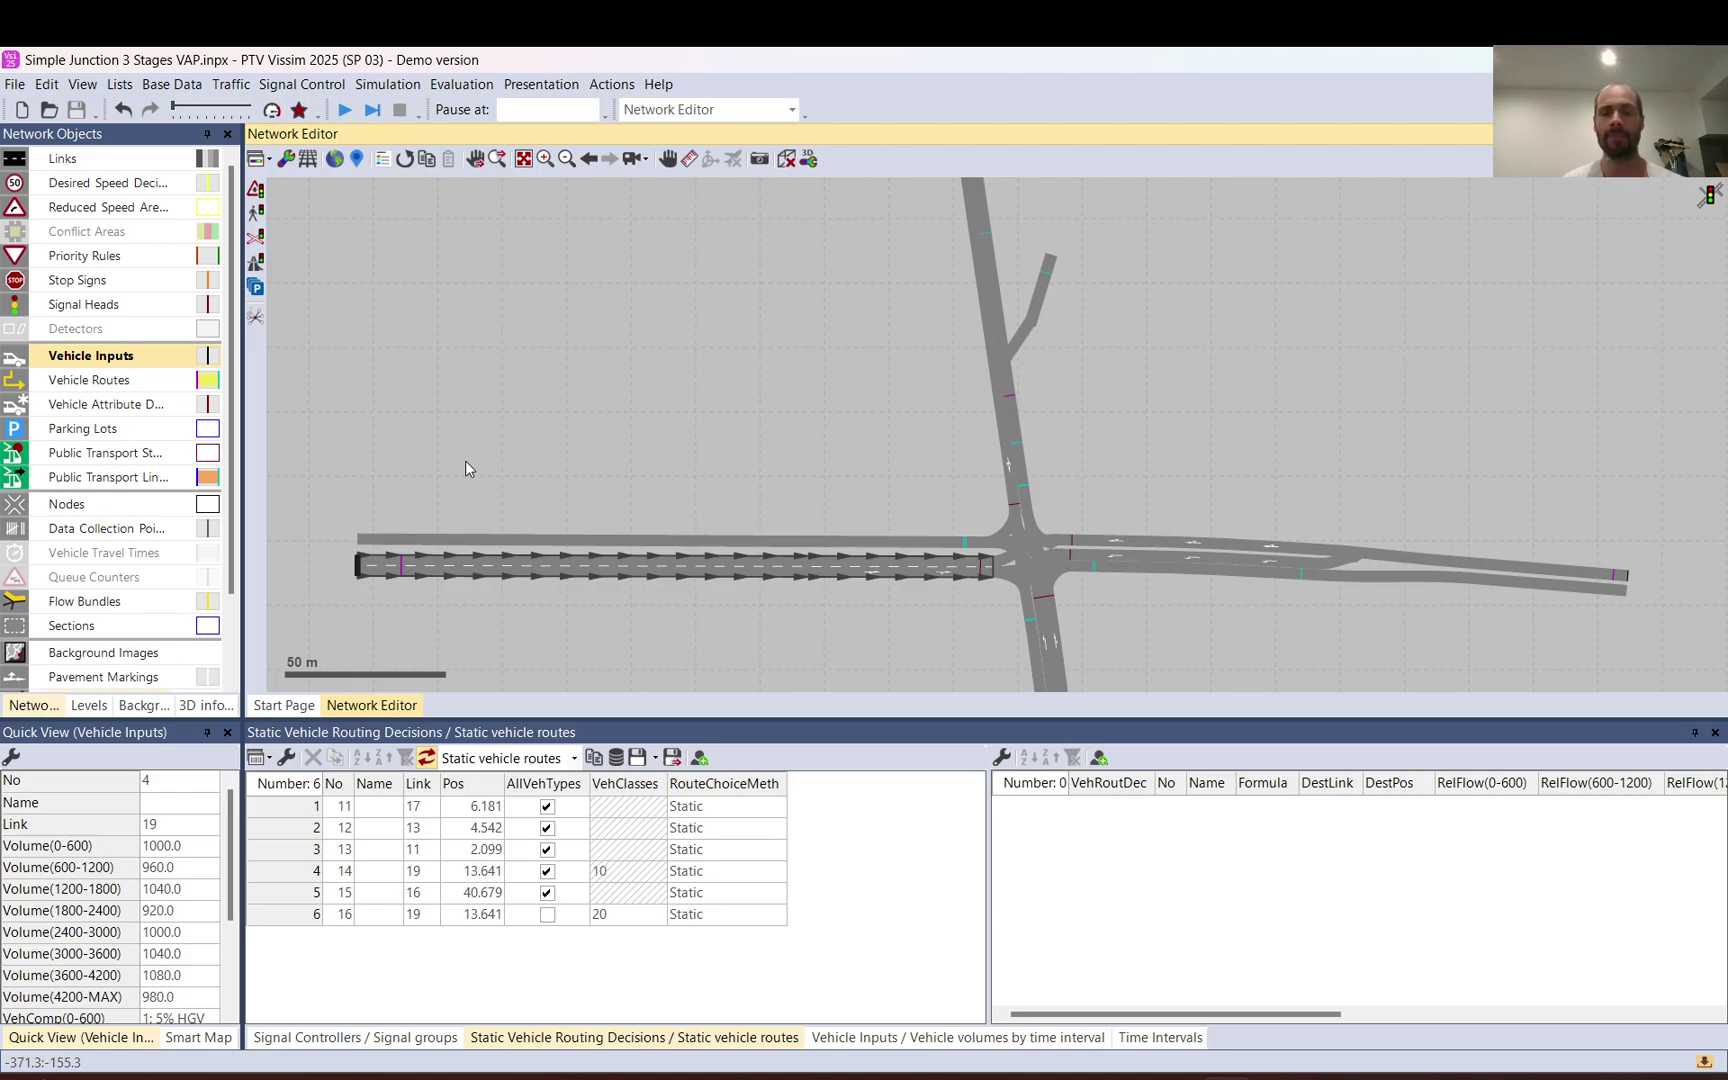
pyautogui.click(641, 433)
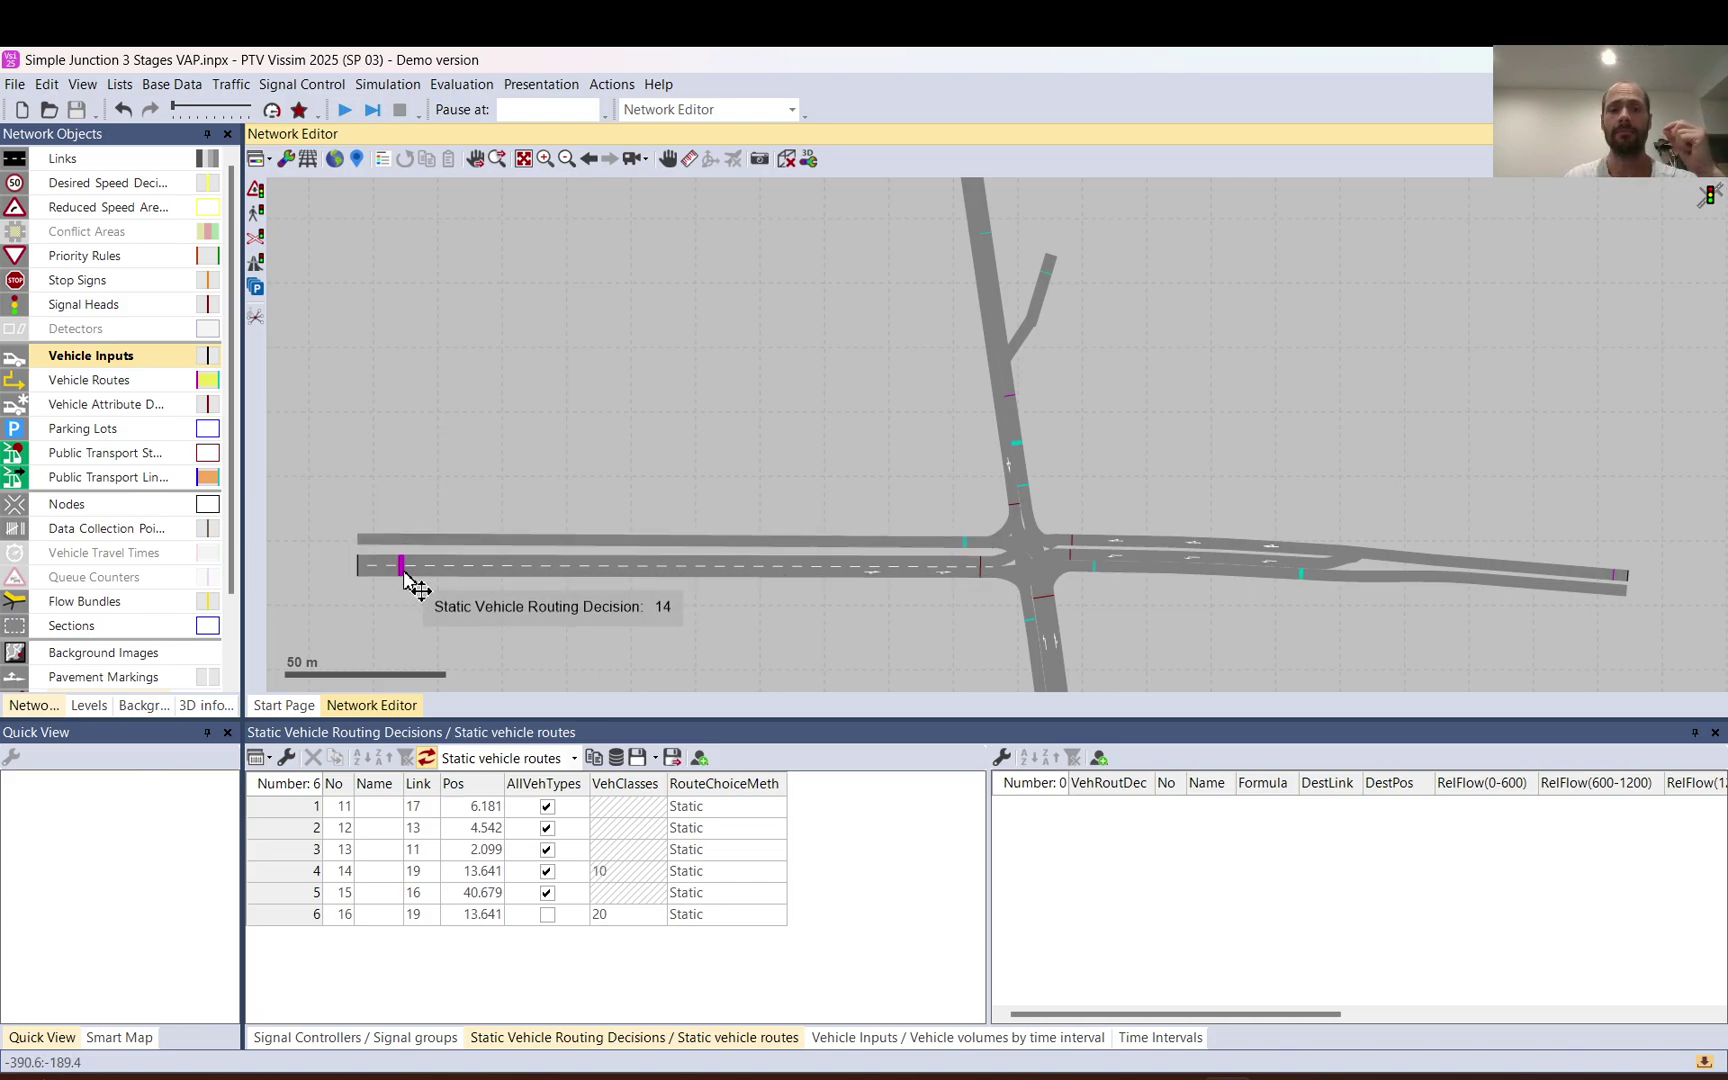
# Move routing decision 14 farther along link 19 to about position 30.9 and delete routing decision 16
pyautogui.moveTo(404, 572); pyautogui.dragTo(458, 568)
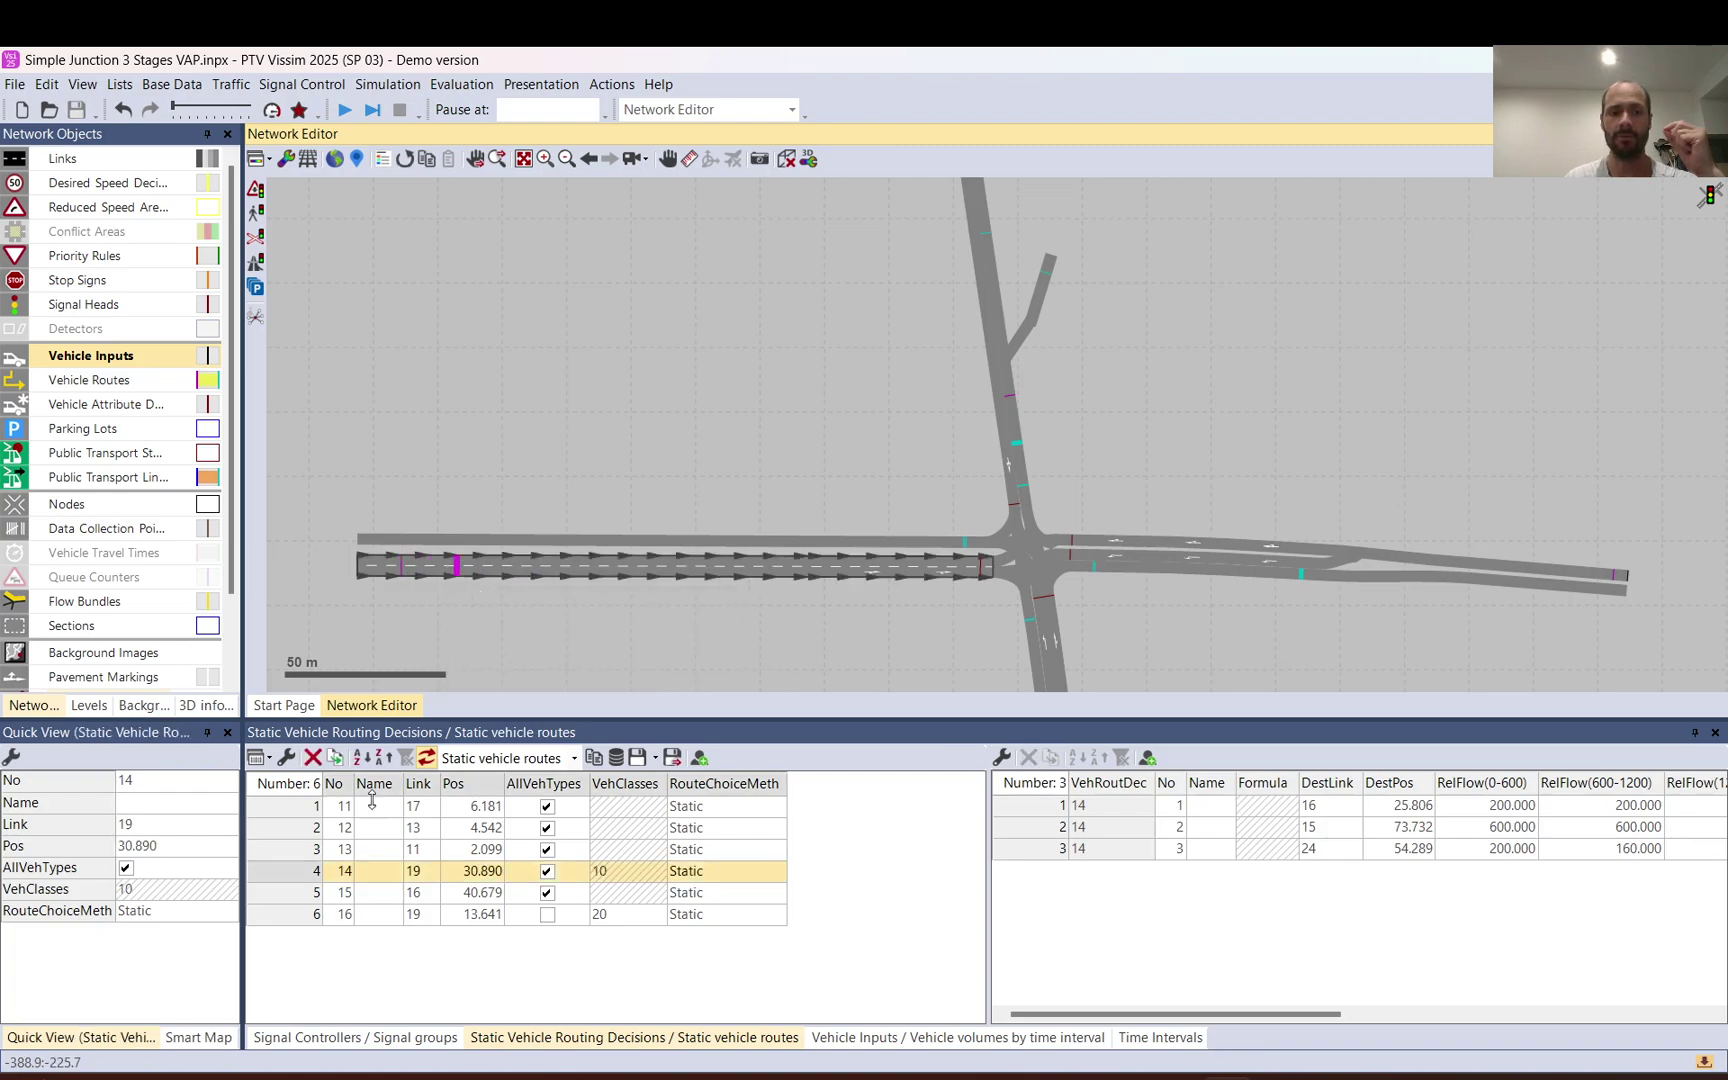
pyautogui.click(283, 925)
pyautogui.click(313, 757)
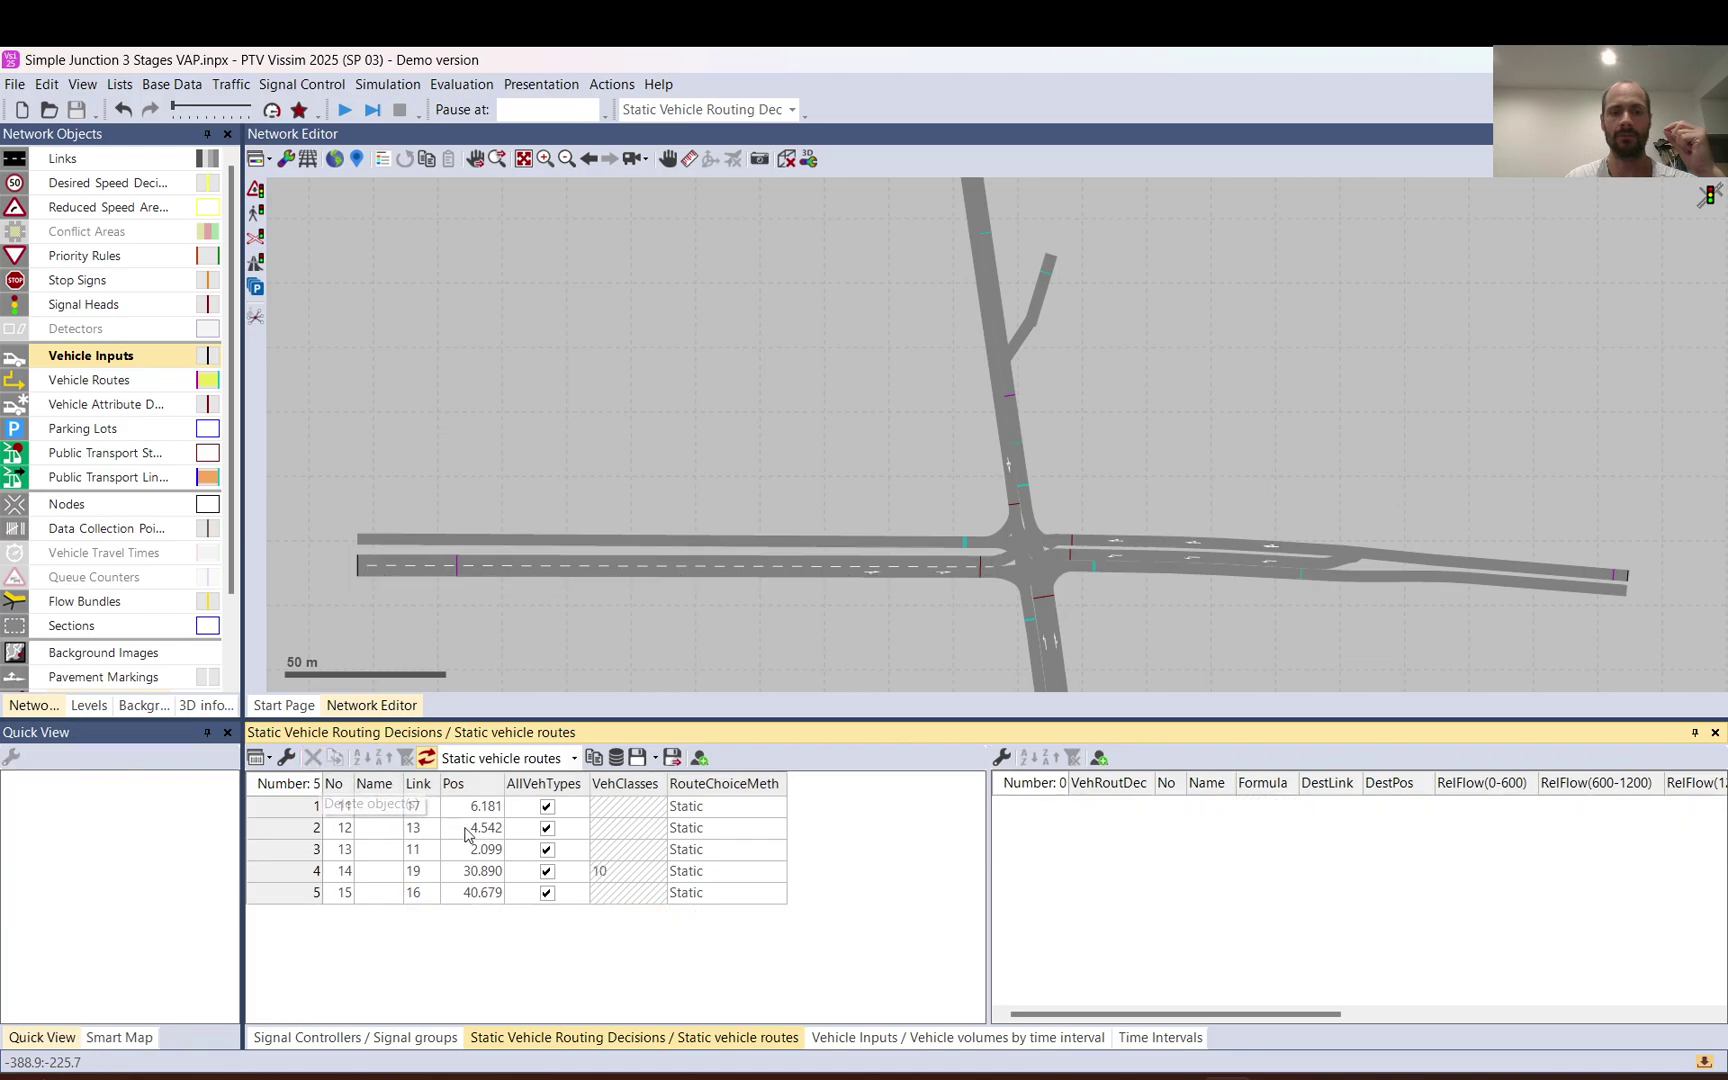
pyautogui.click(342, 871)
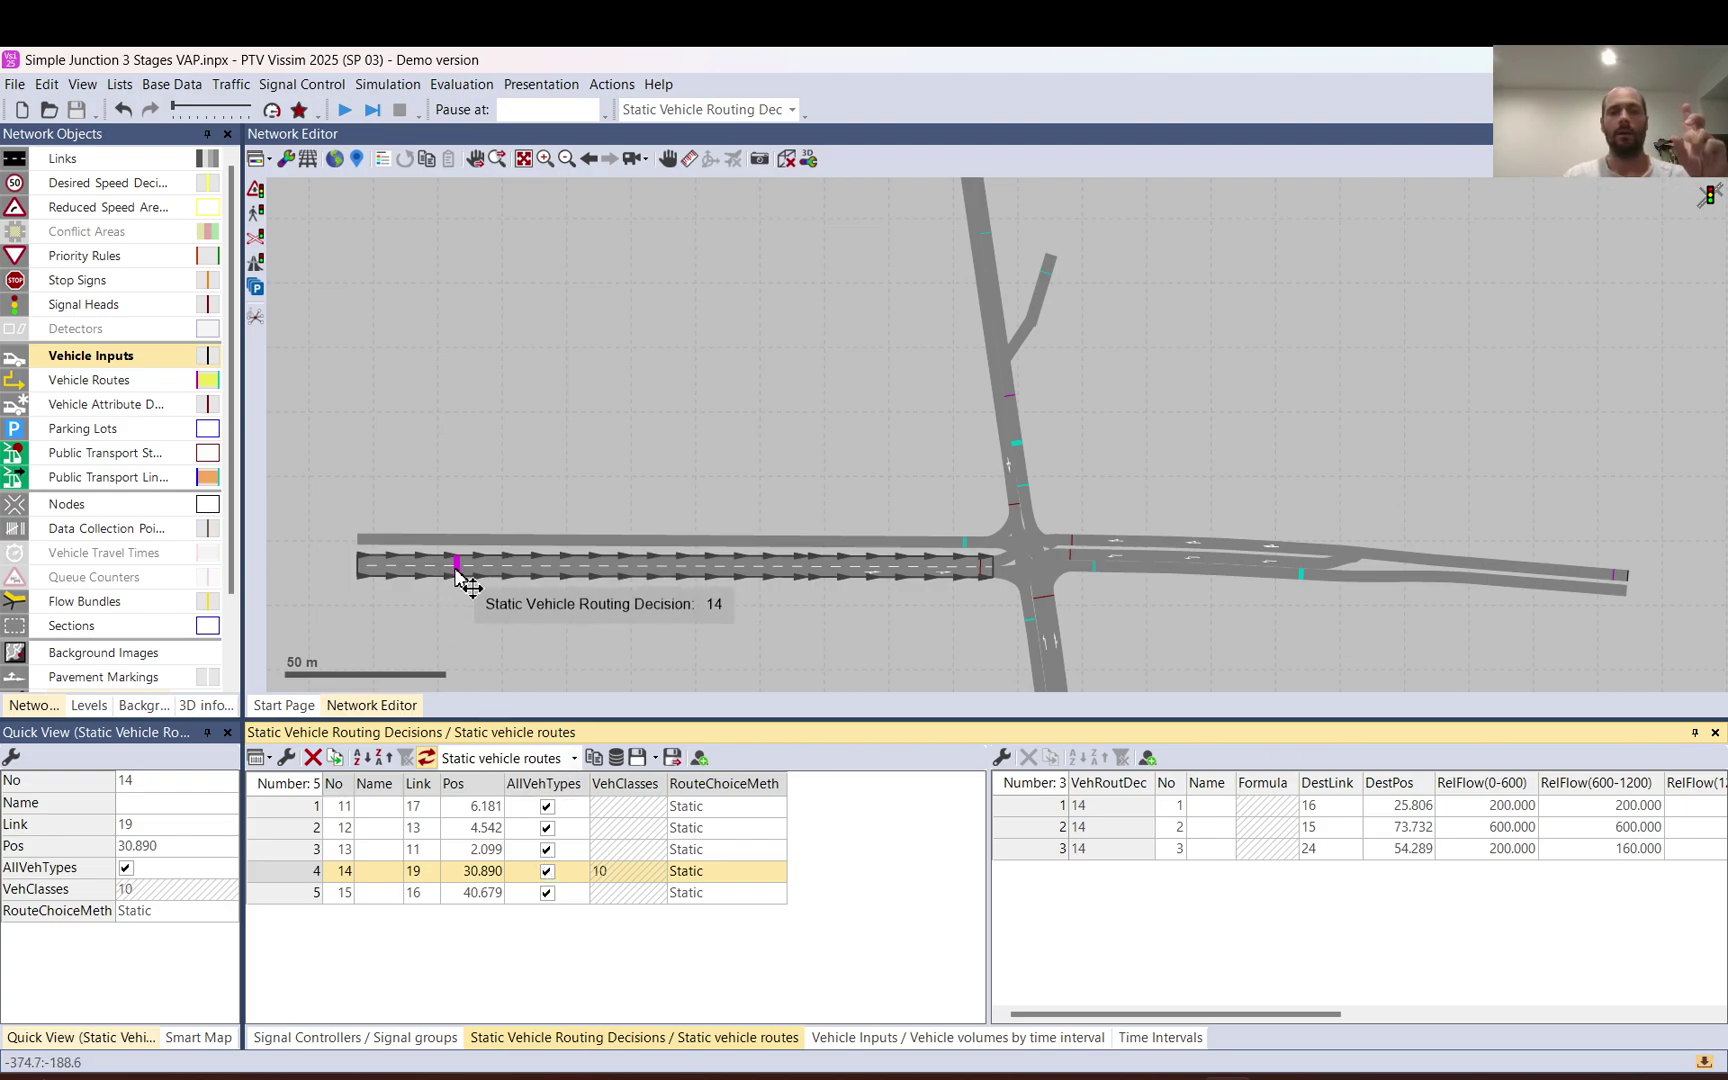
pyautogui.click(474, 356)
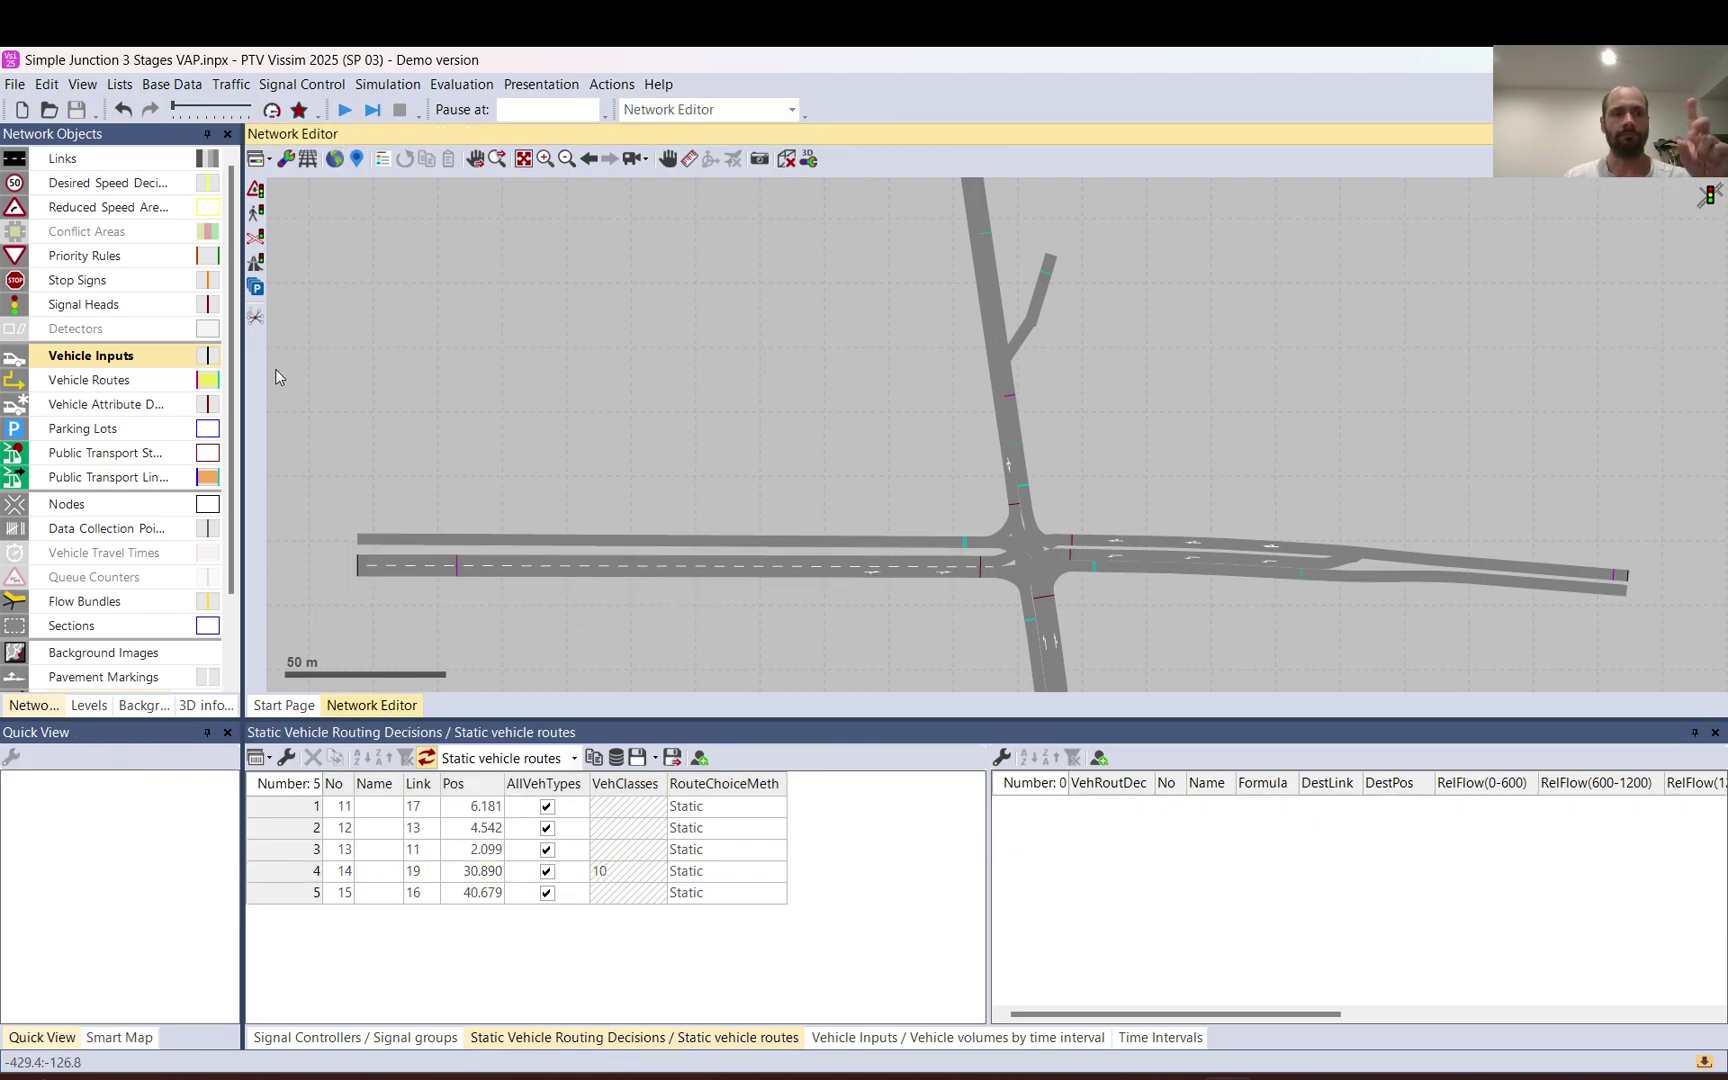
# Set the 0-600 and 600-1200 volumes of the vehicle input on link 19 to 2000
pyautogui.click(362, 570)
pyautogui.click(173, 849)
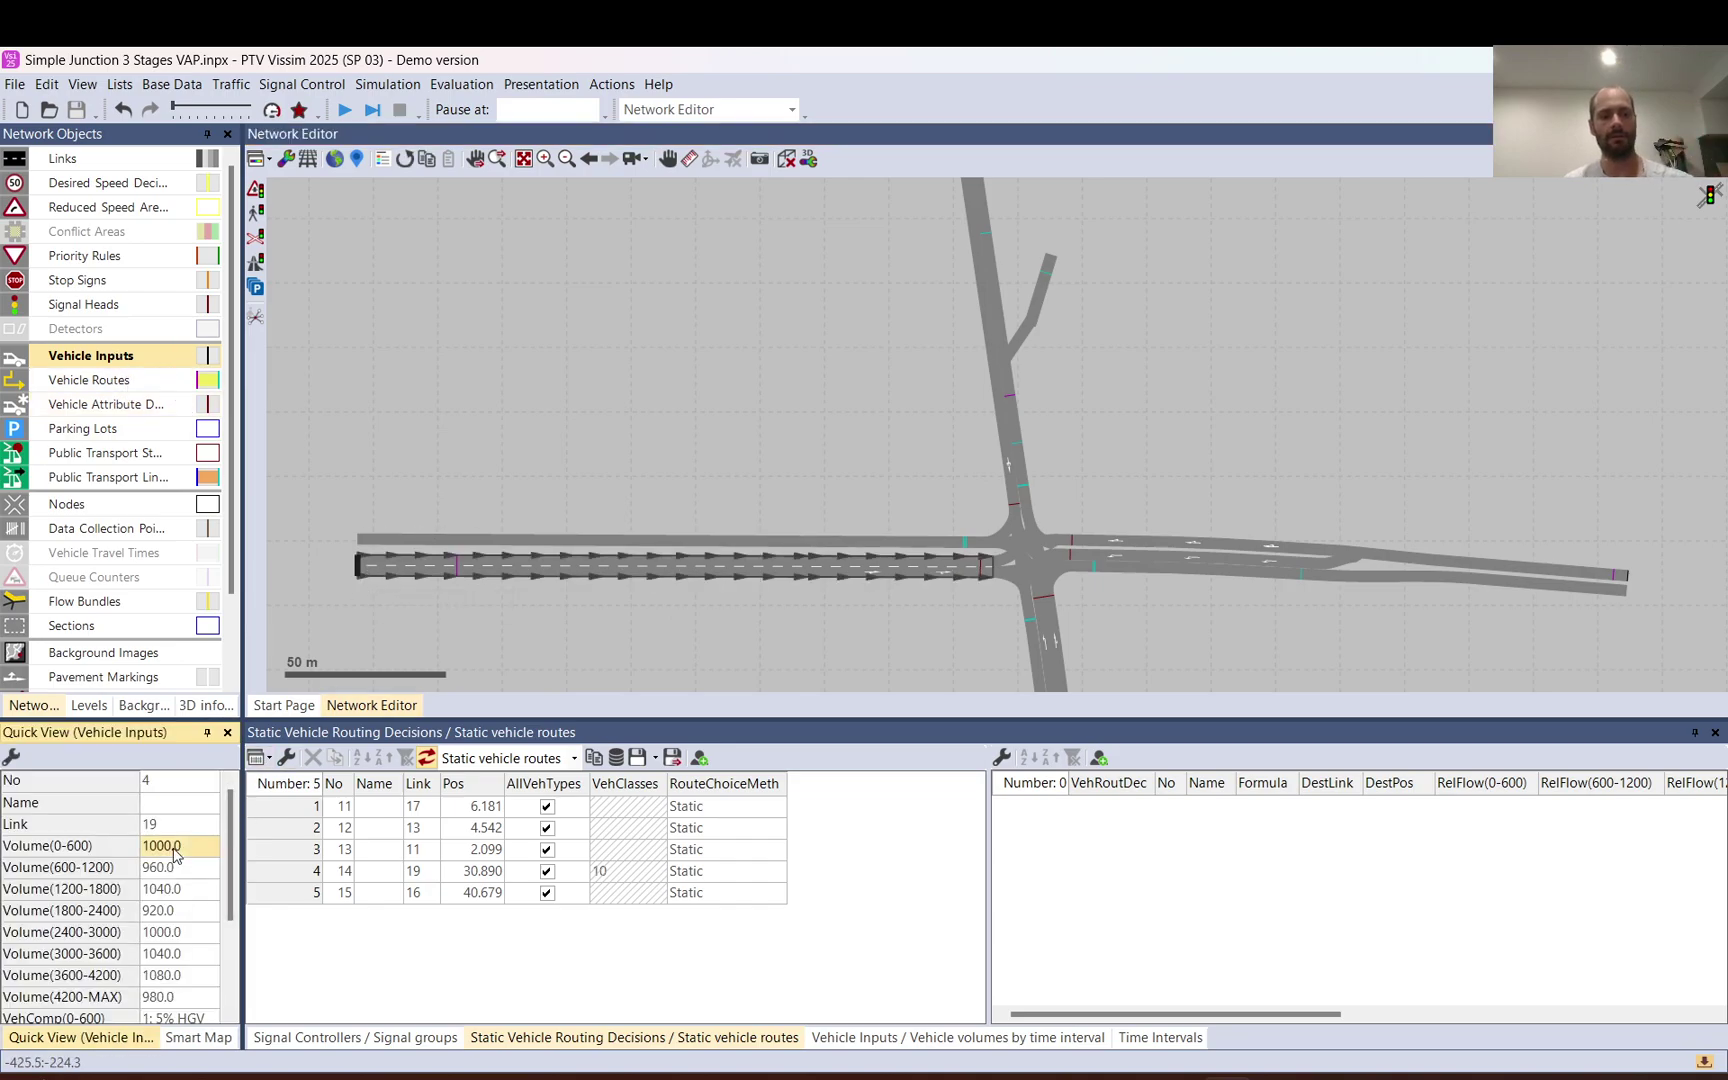
pyautogui.write('2000')
pyautogui.press('Return')
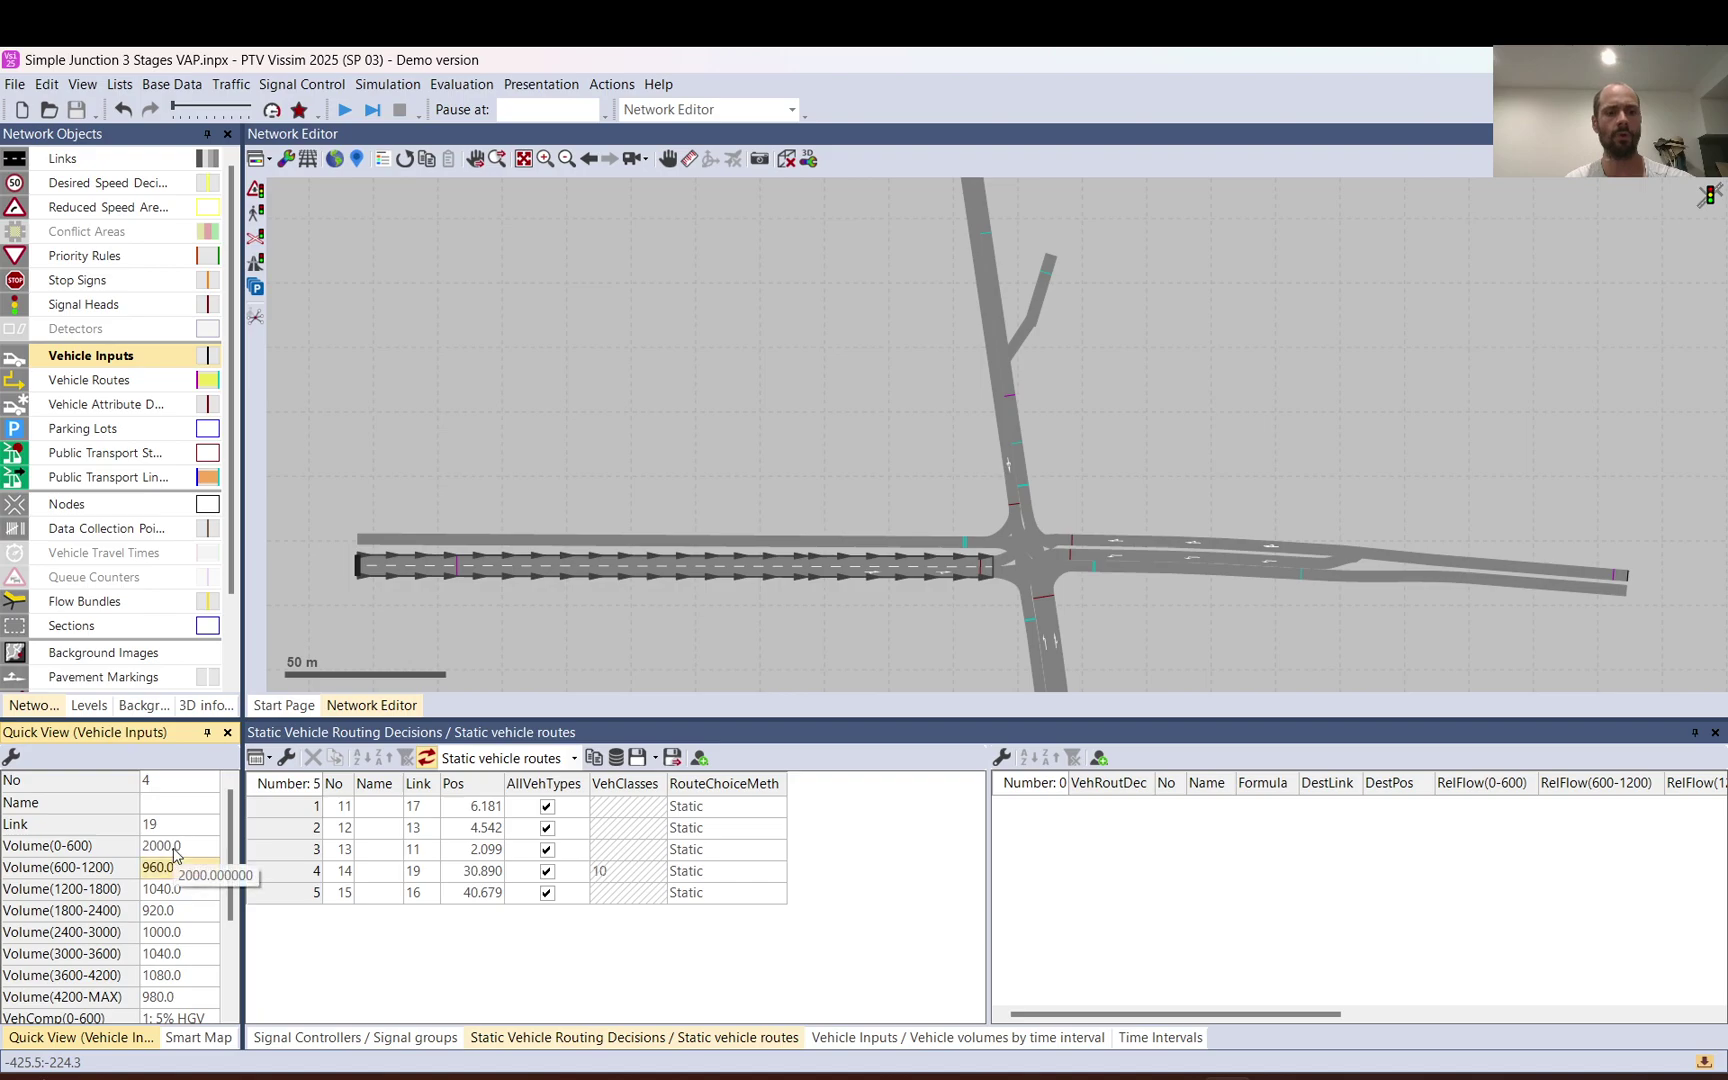
pyautogui.press('Return')
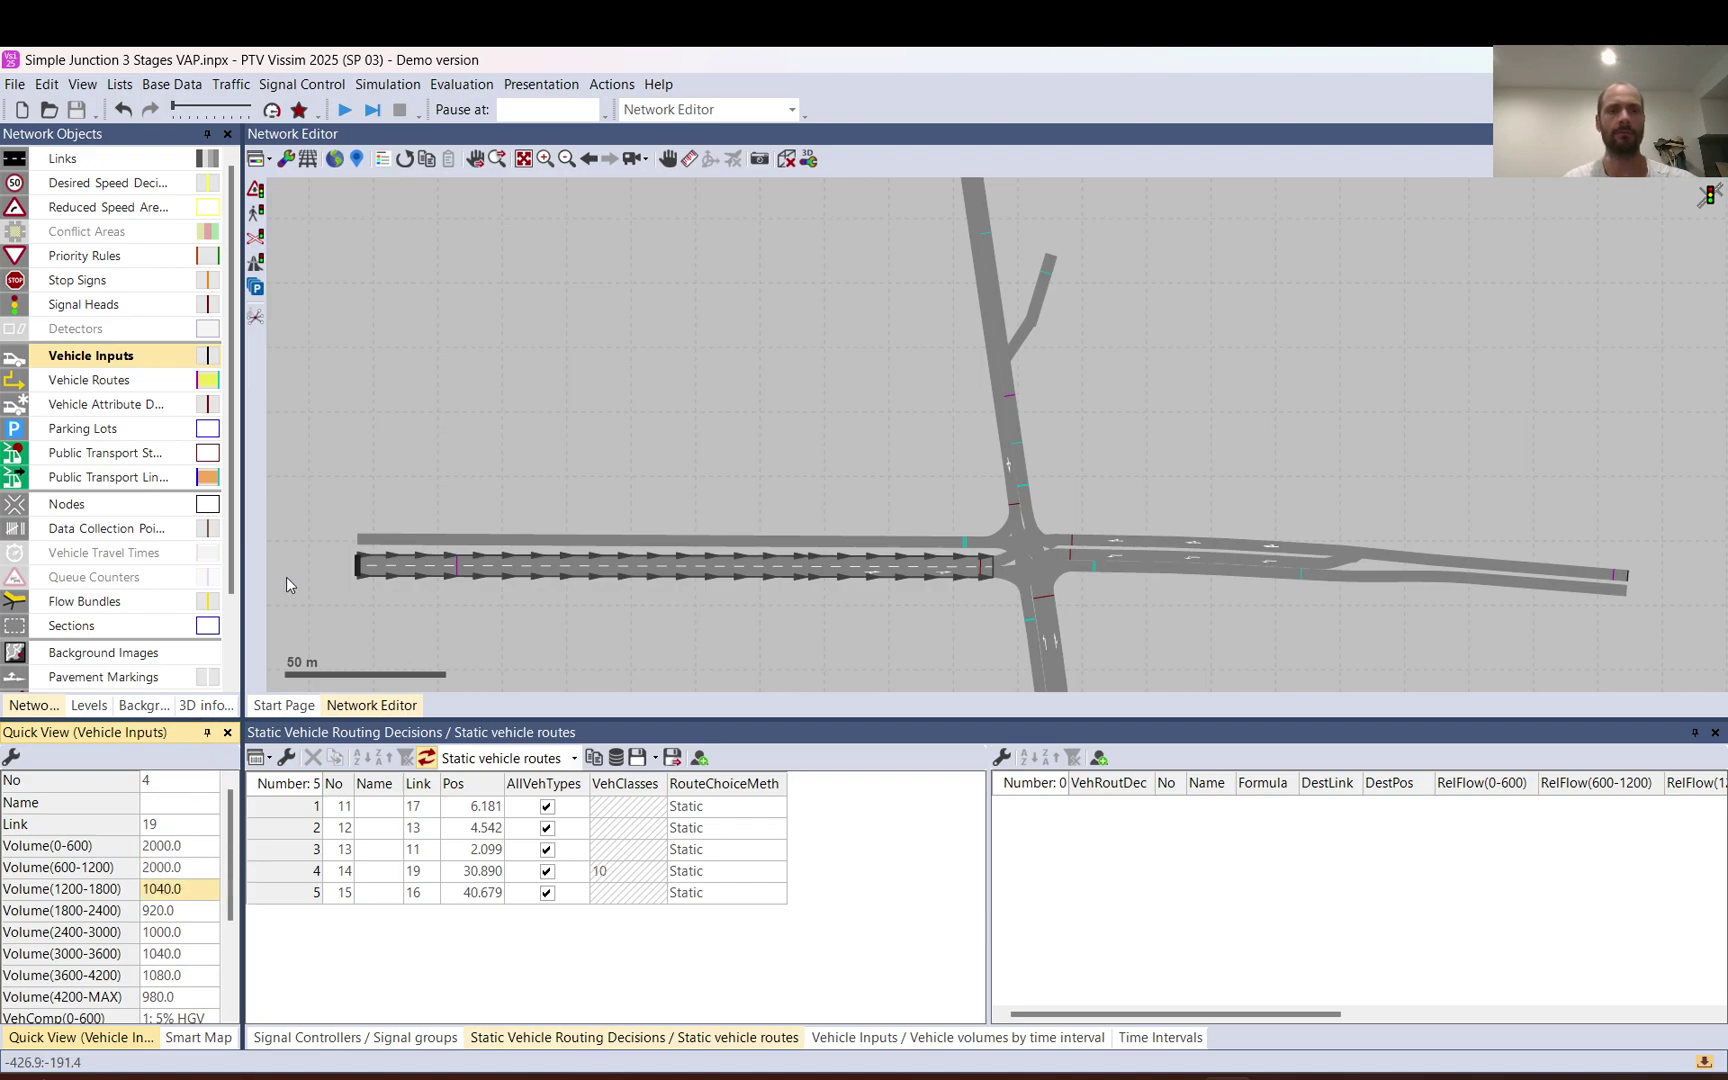
# Run the simulation to observe how traffic queues across both lanes of link 19, then stop it and ignore the warnings
pyautogui.click(344, 110)
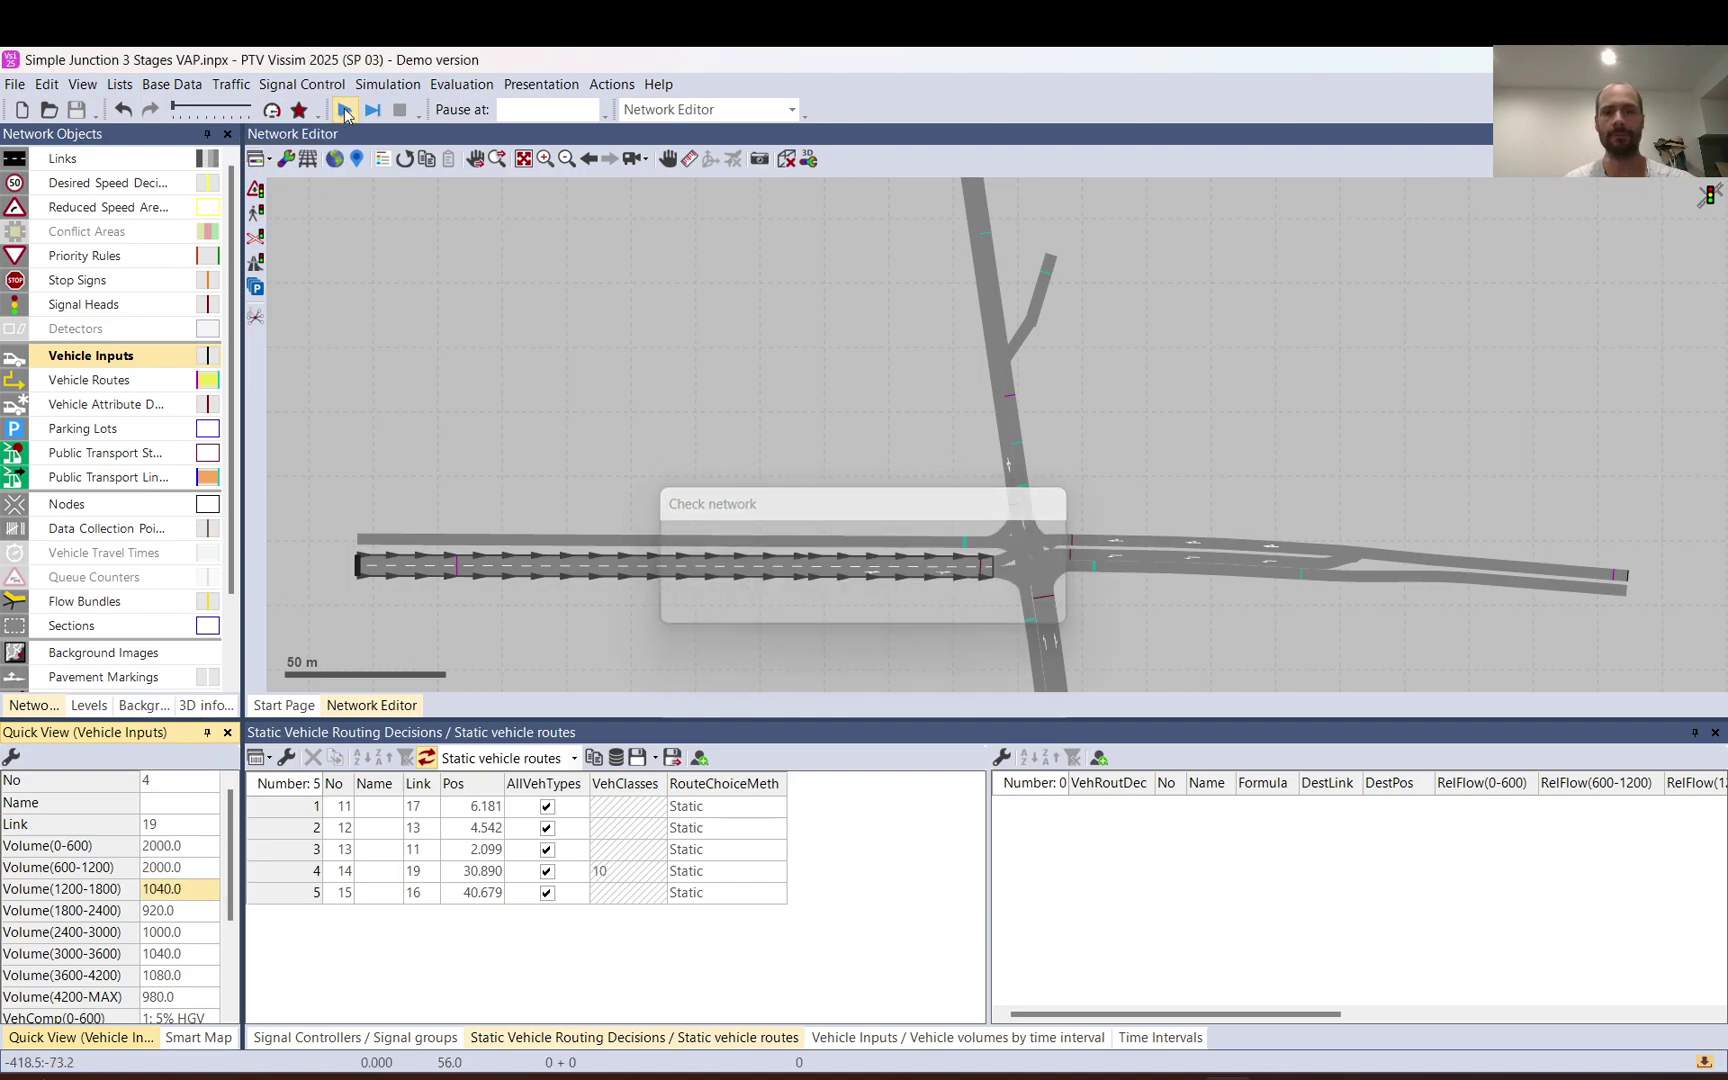
pyautogui.click(498, 342)
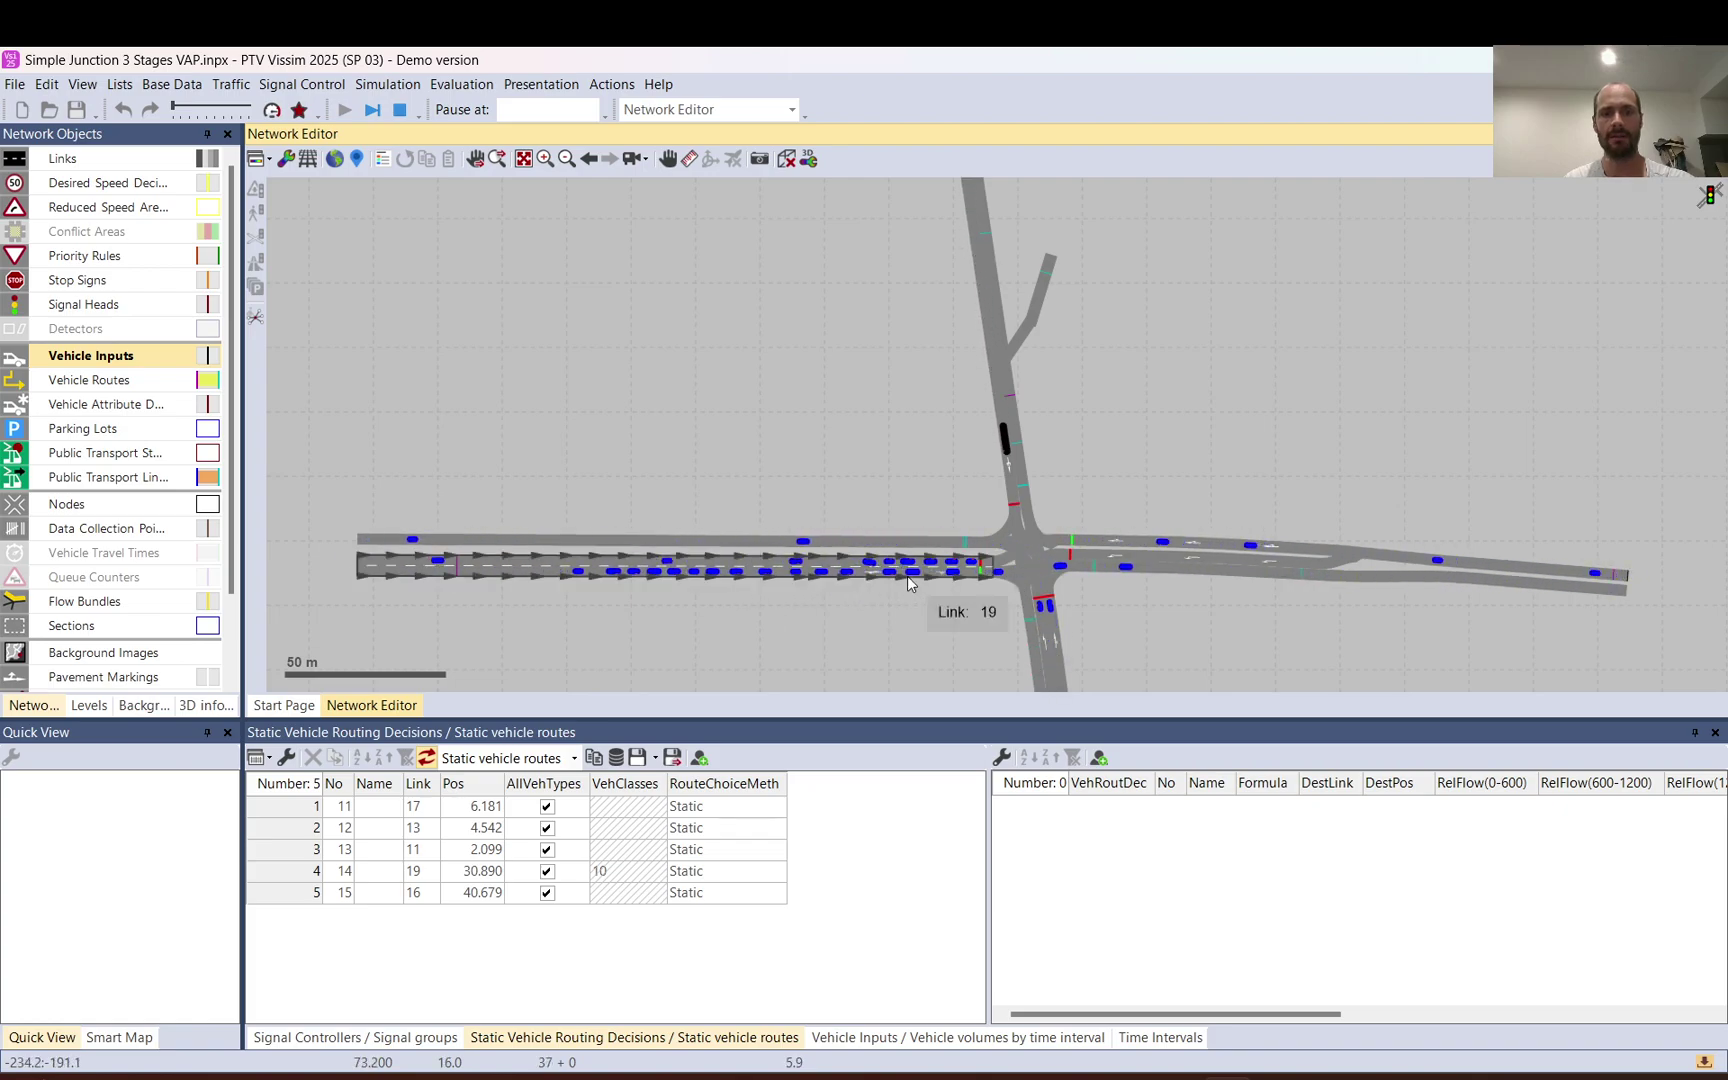
pyautogui.scroll(3, 883, 575)
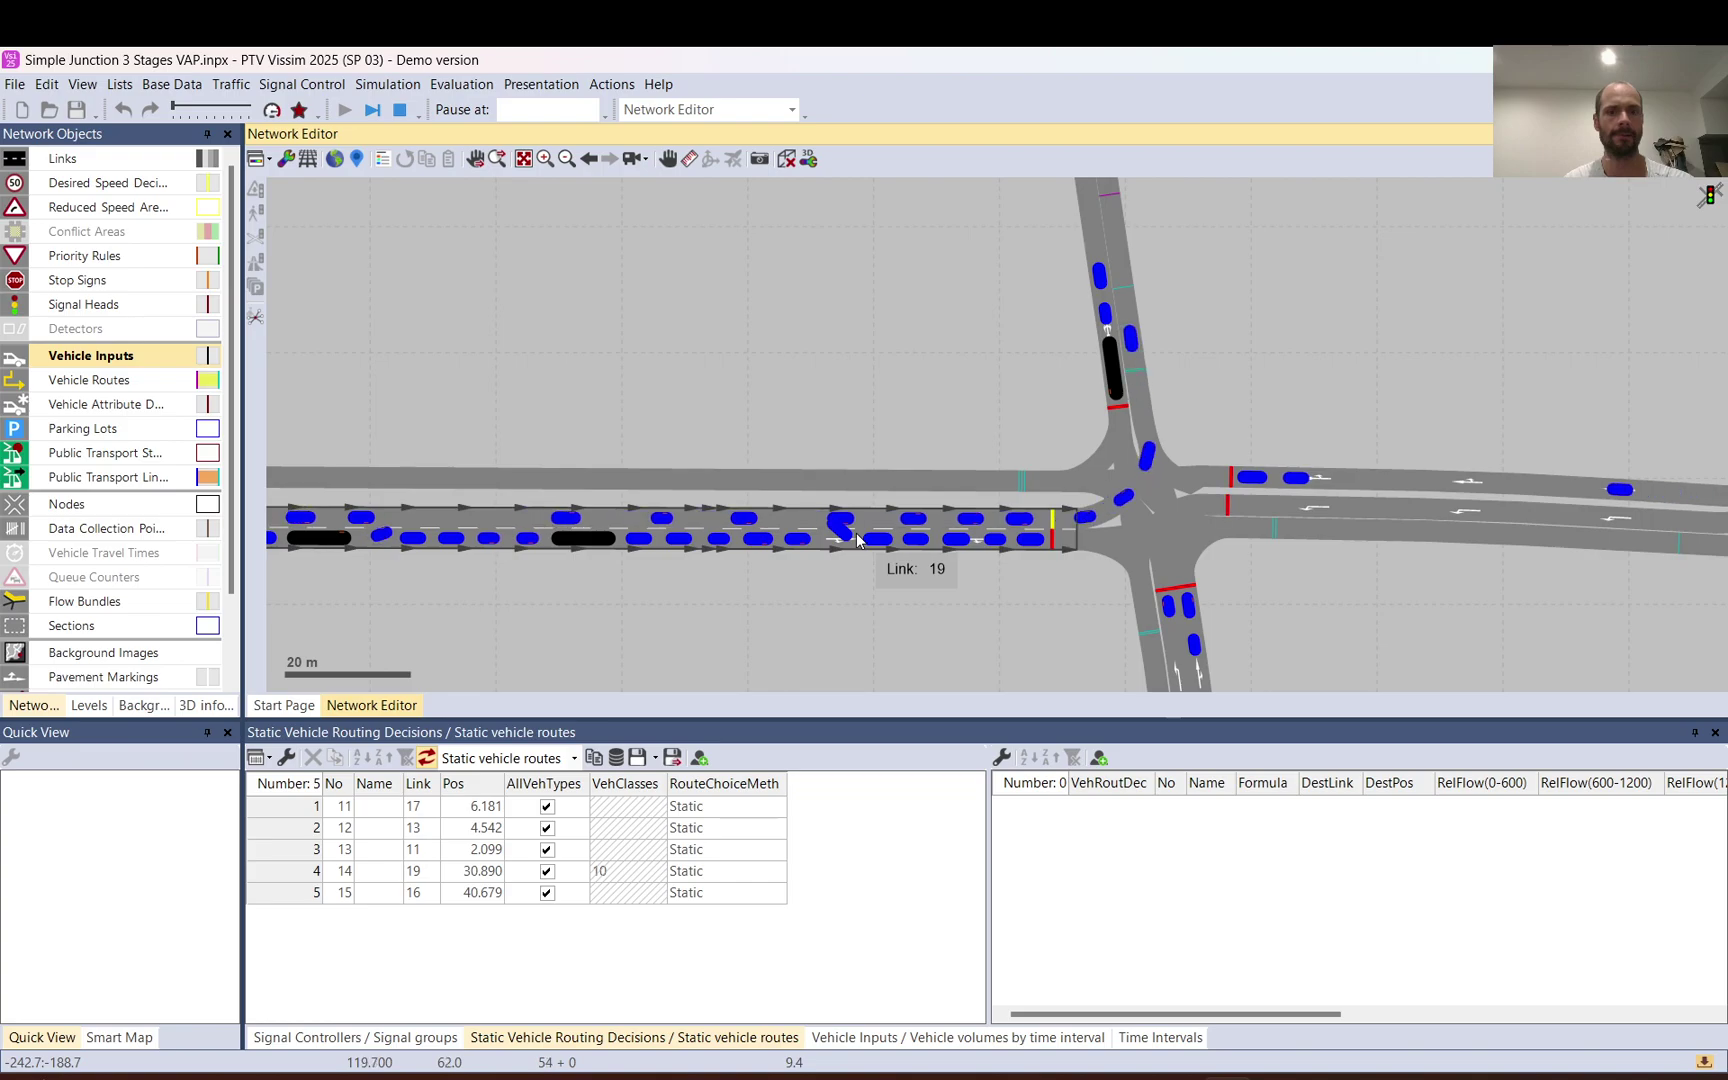
pyautogui.scroll(-1, 820, 570)
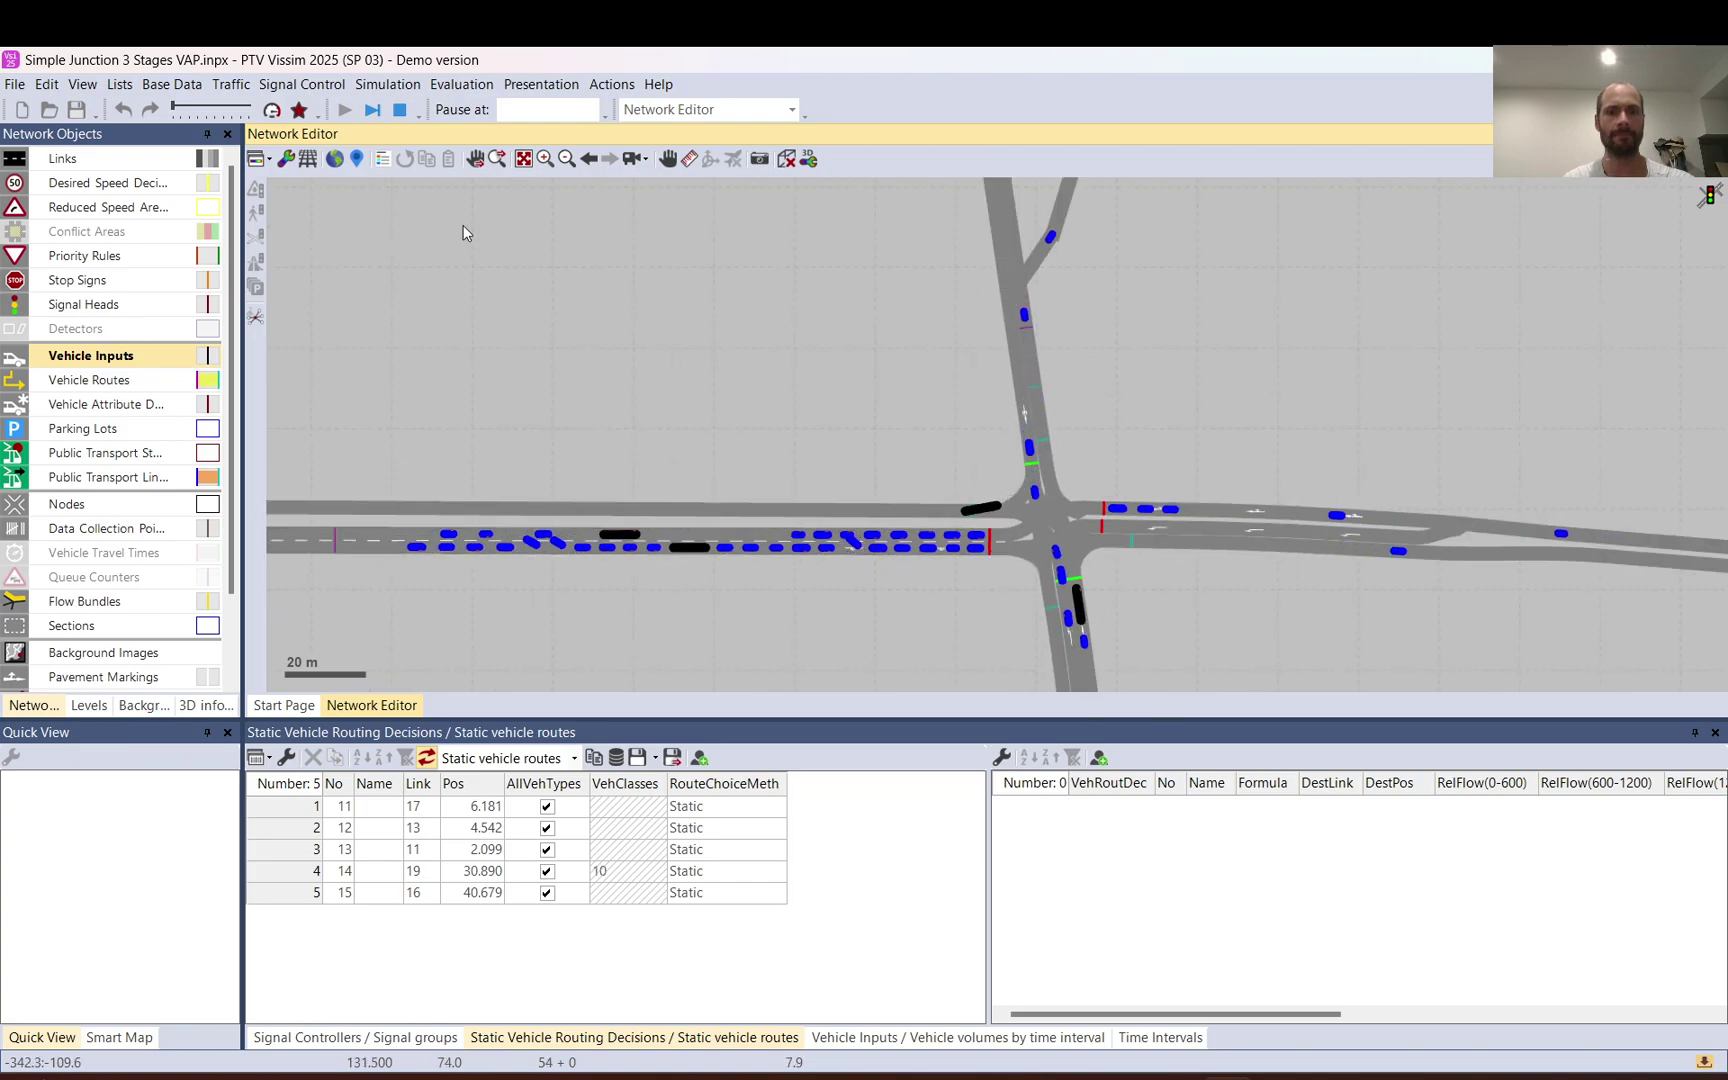
pyautogui.click(399, 109)
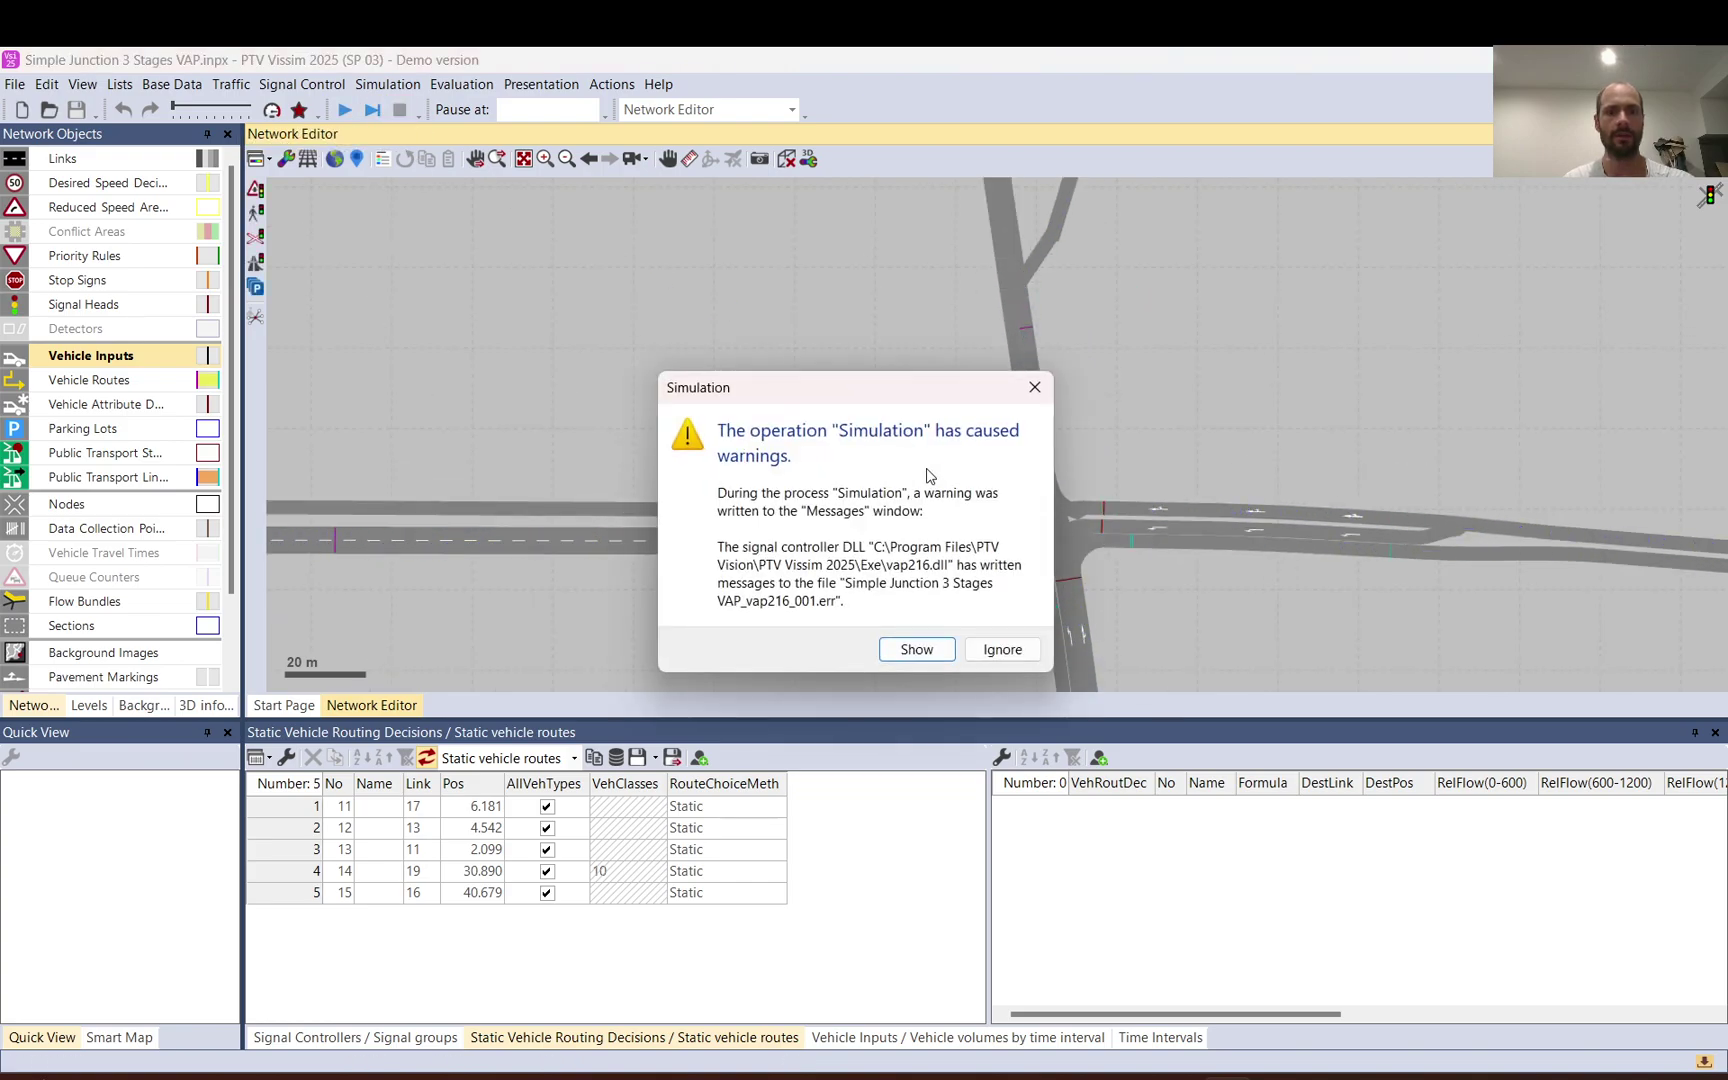
pyautogui.click(1000, 648)
# Move routing decision 14 along link 19 close to the junction, to about position 166
pyautogui.scroll(-1, 1076, 500)
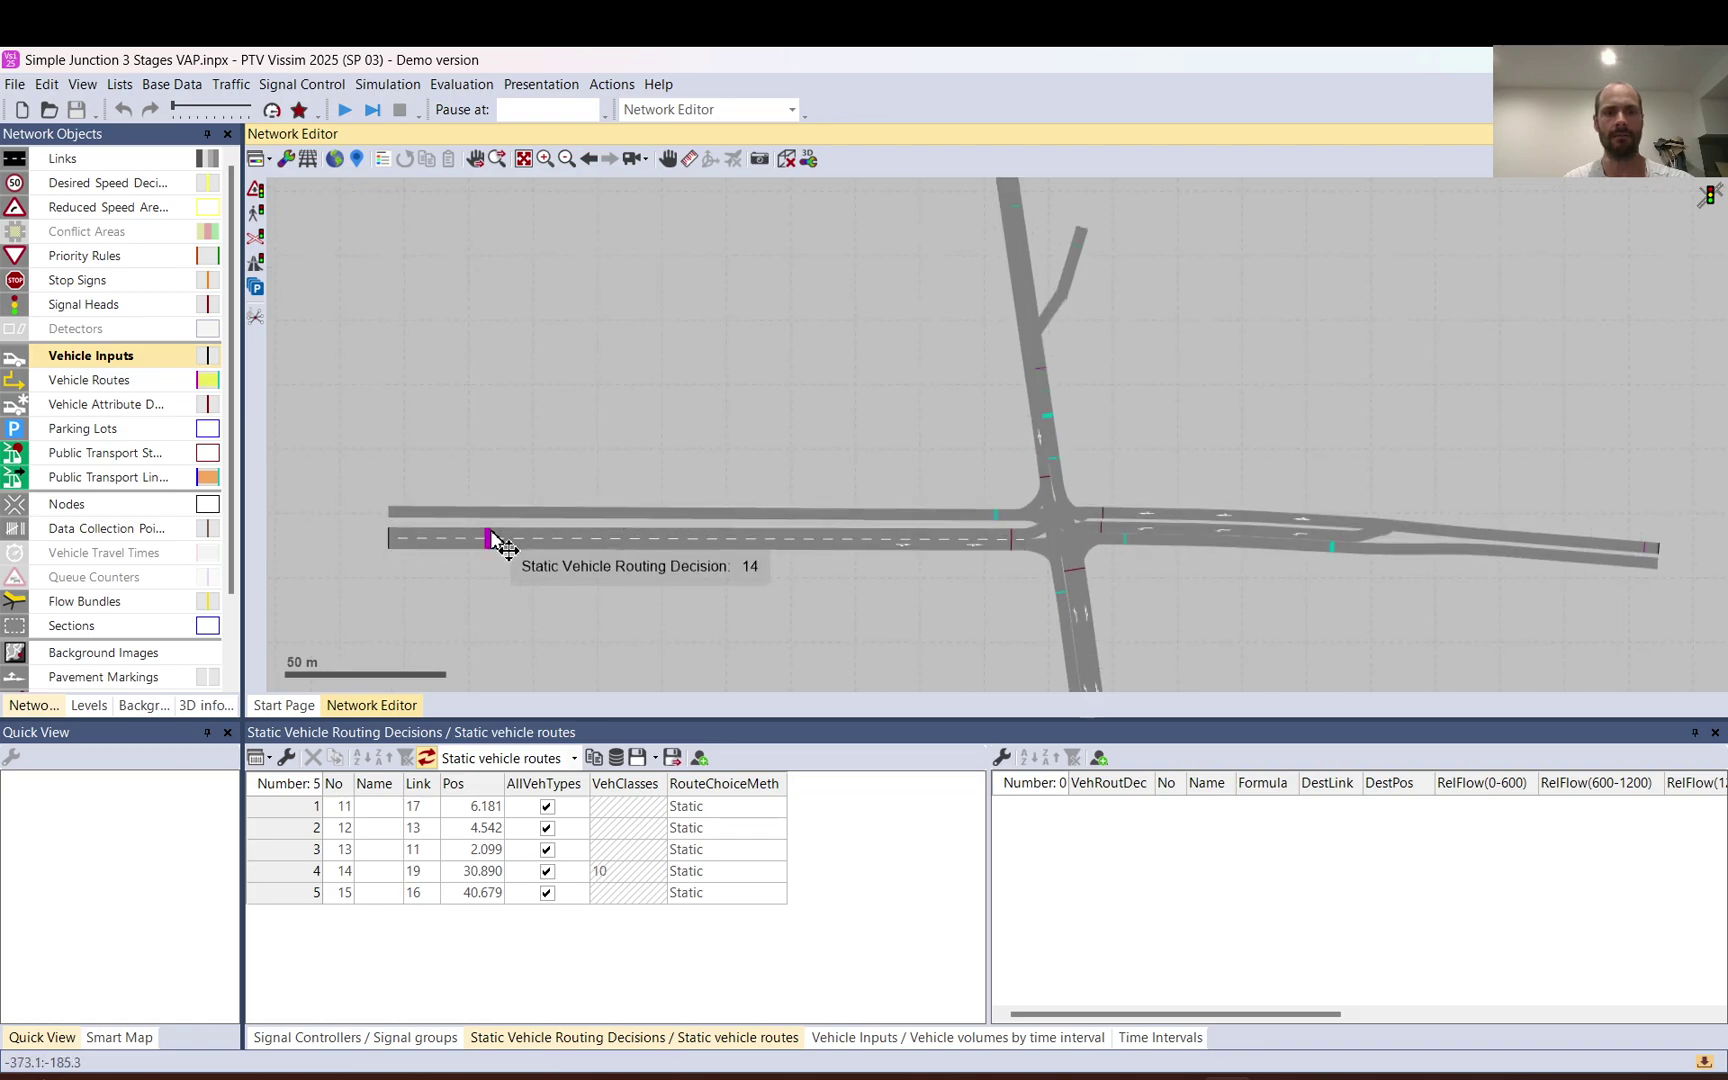
pyautogui.moveTo(490, 541); pyautogui.dragTo(922, 556)
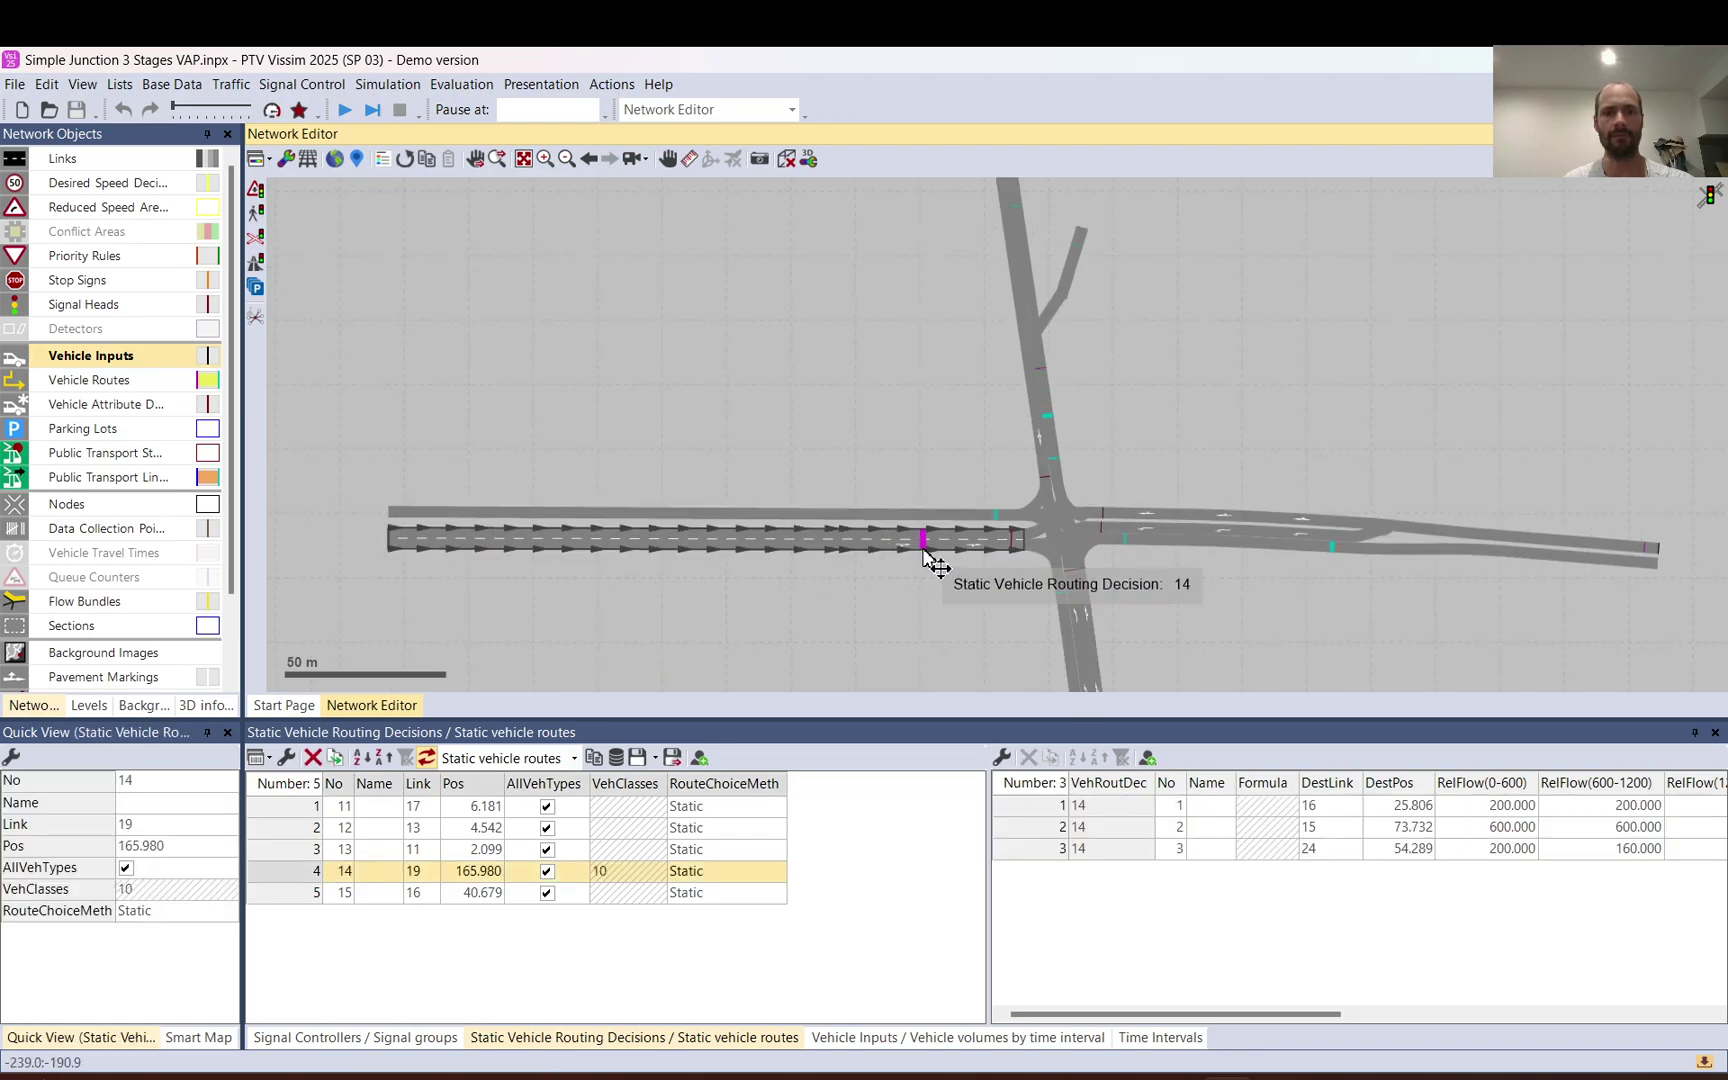
pyautogui.click(612, 325)
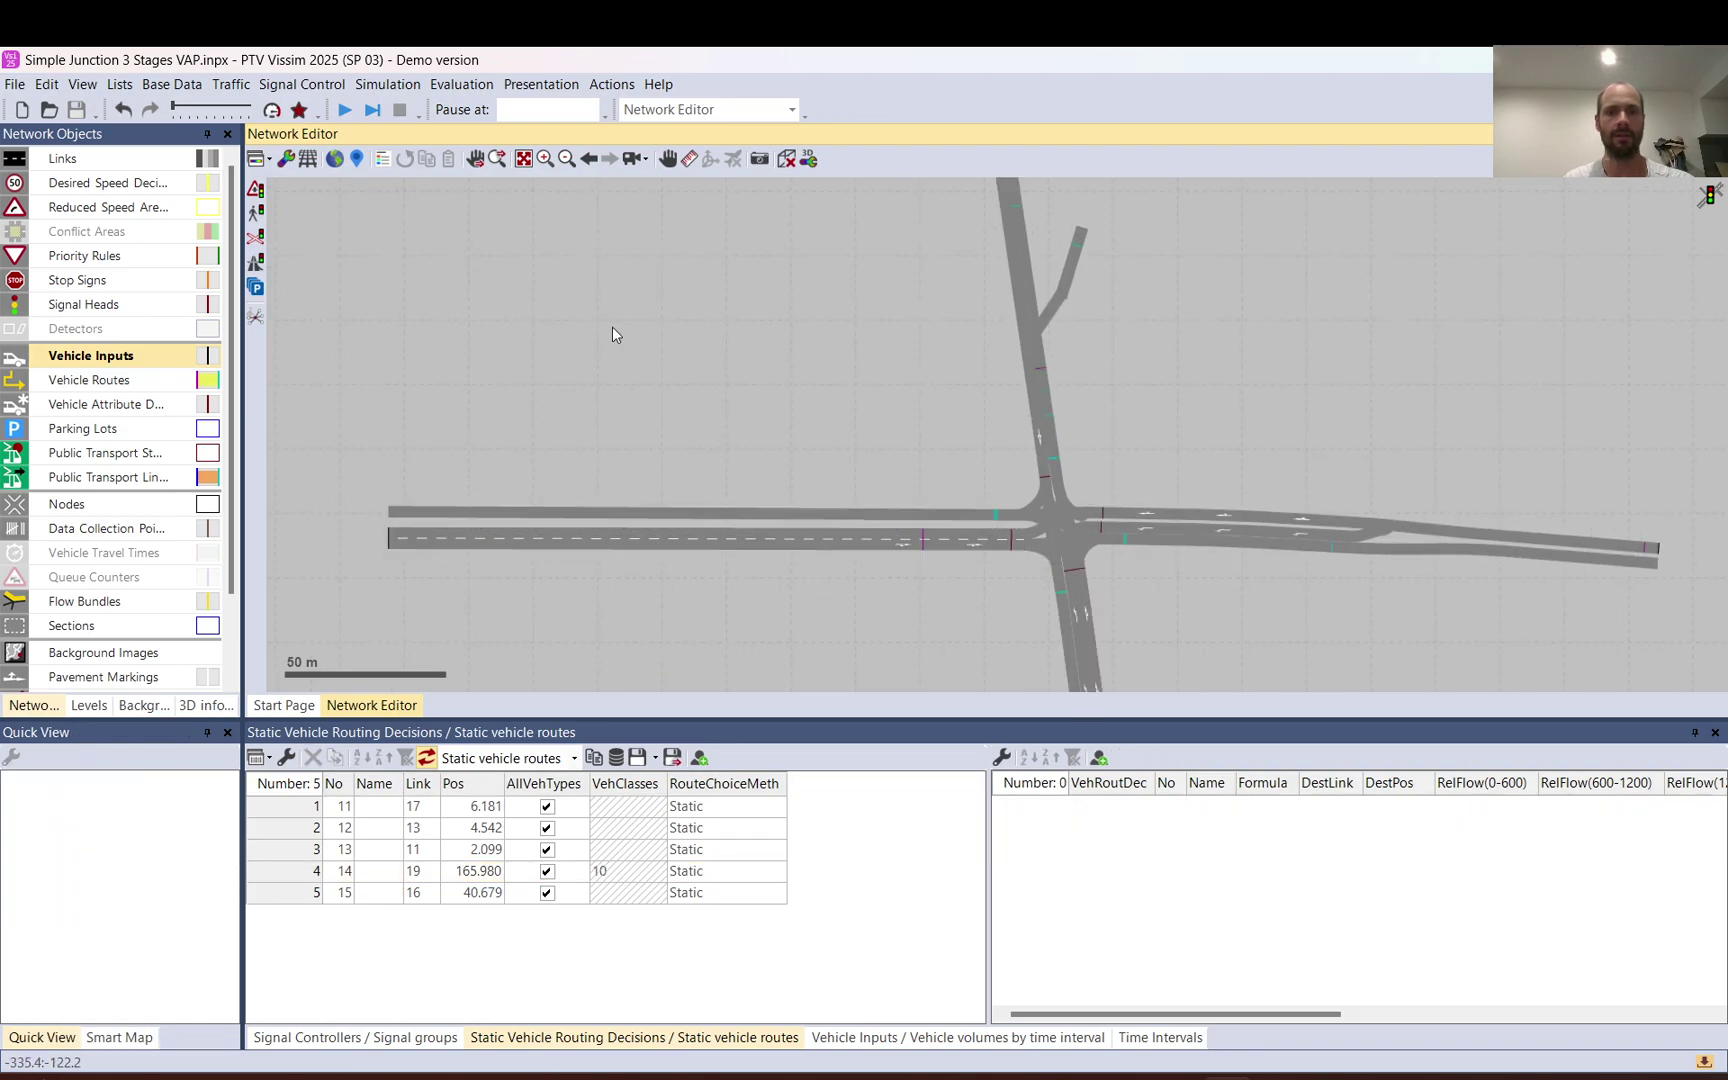
# Simulate with routing decision 14 close to the stop line, examine lane use on link 19, and stop the run, ignoring the warnings
pyautogui.click(351, 113)
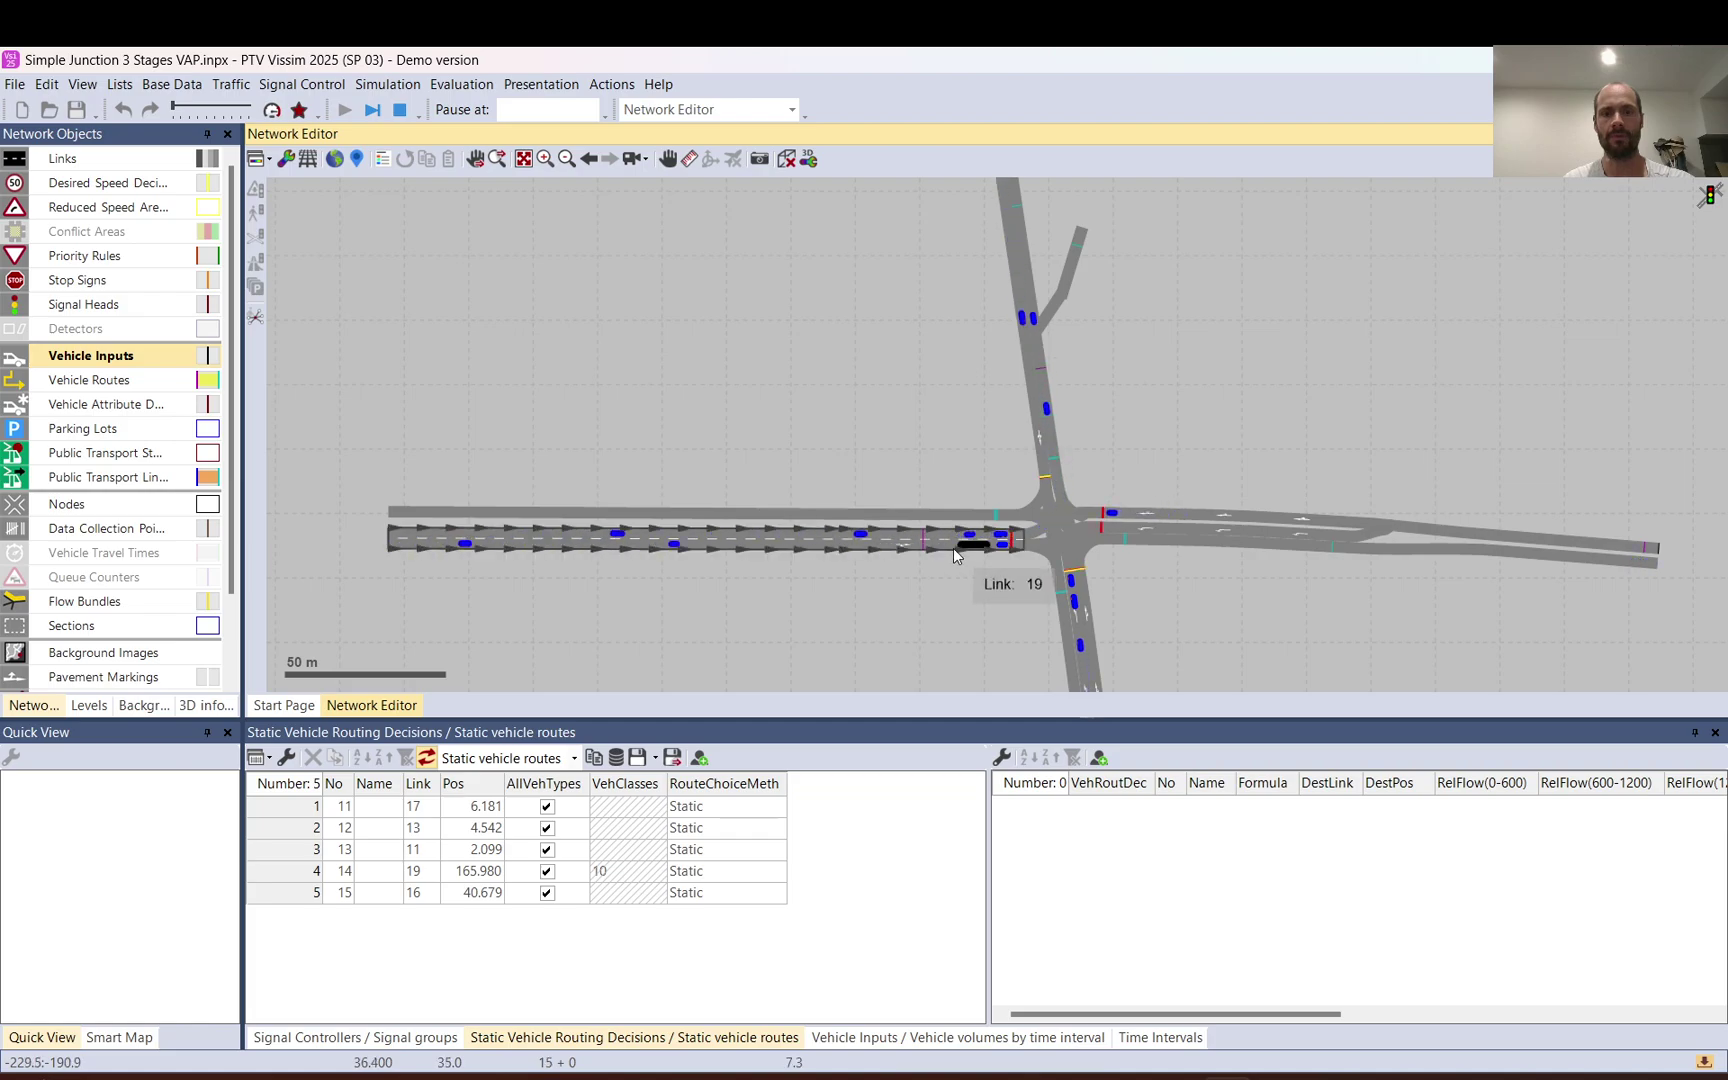
pyautogui.scroll(2, 953, 548)
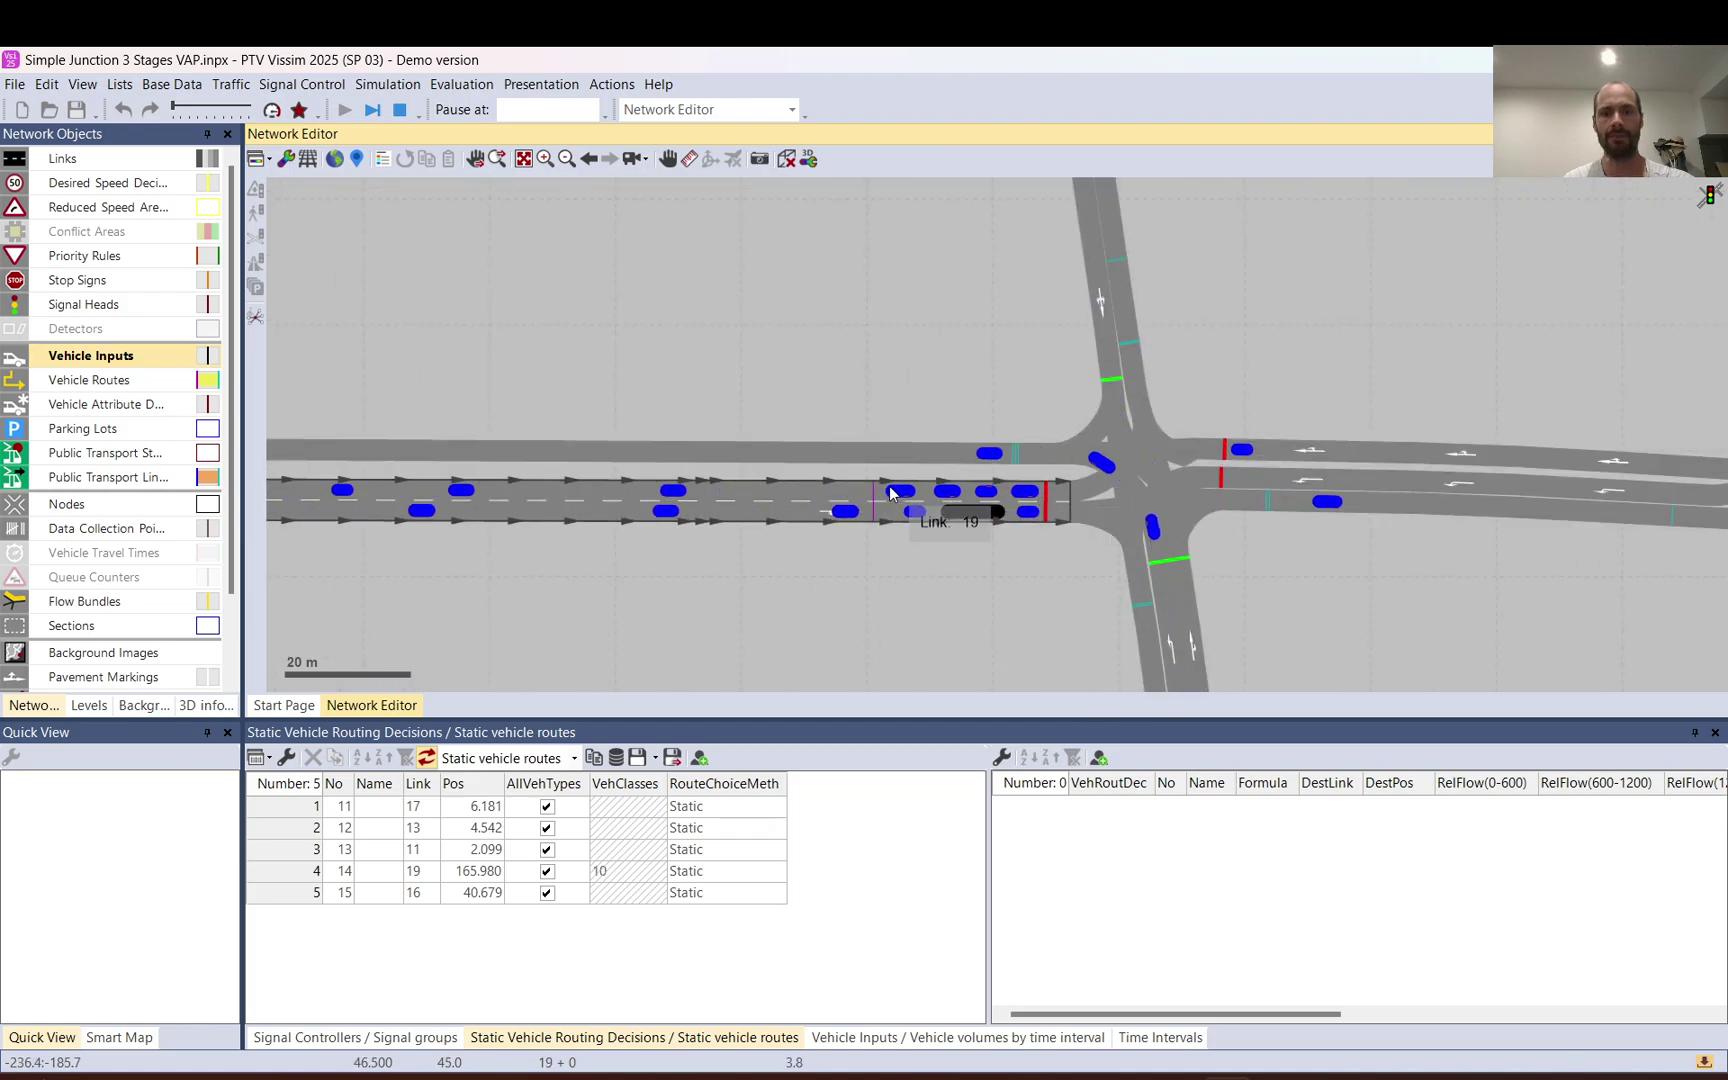
pyautogui.scroll(2, 898, 501)
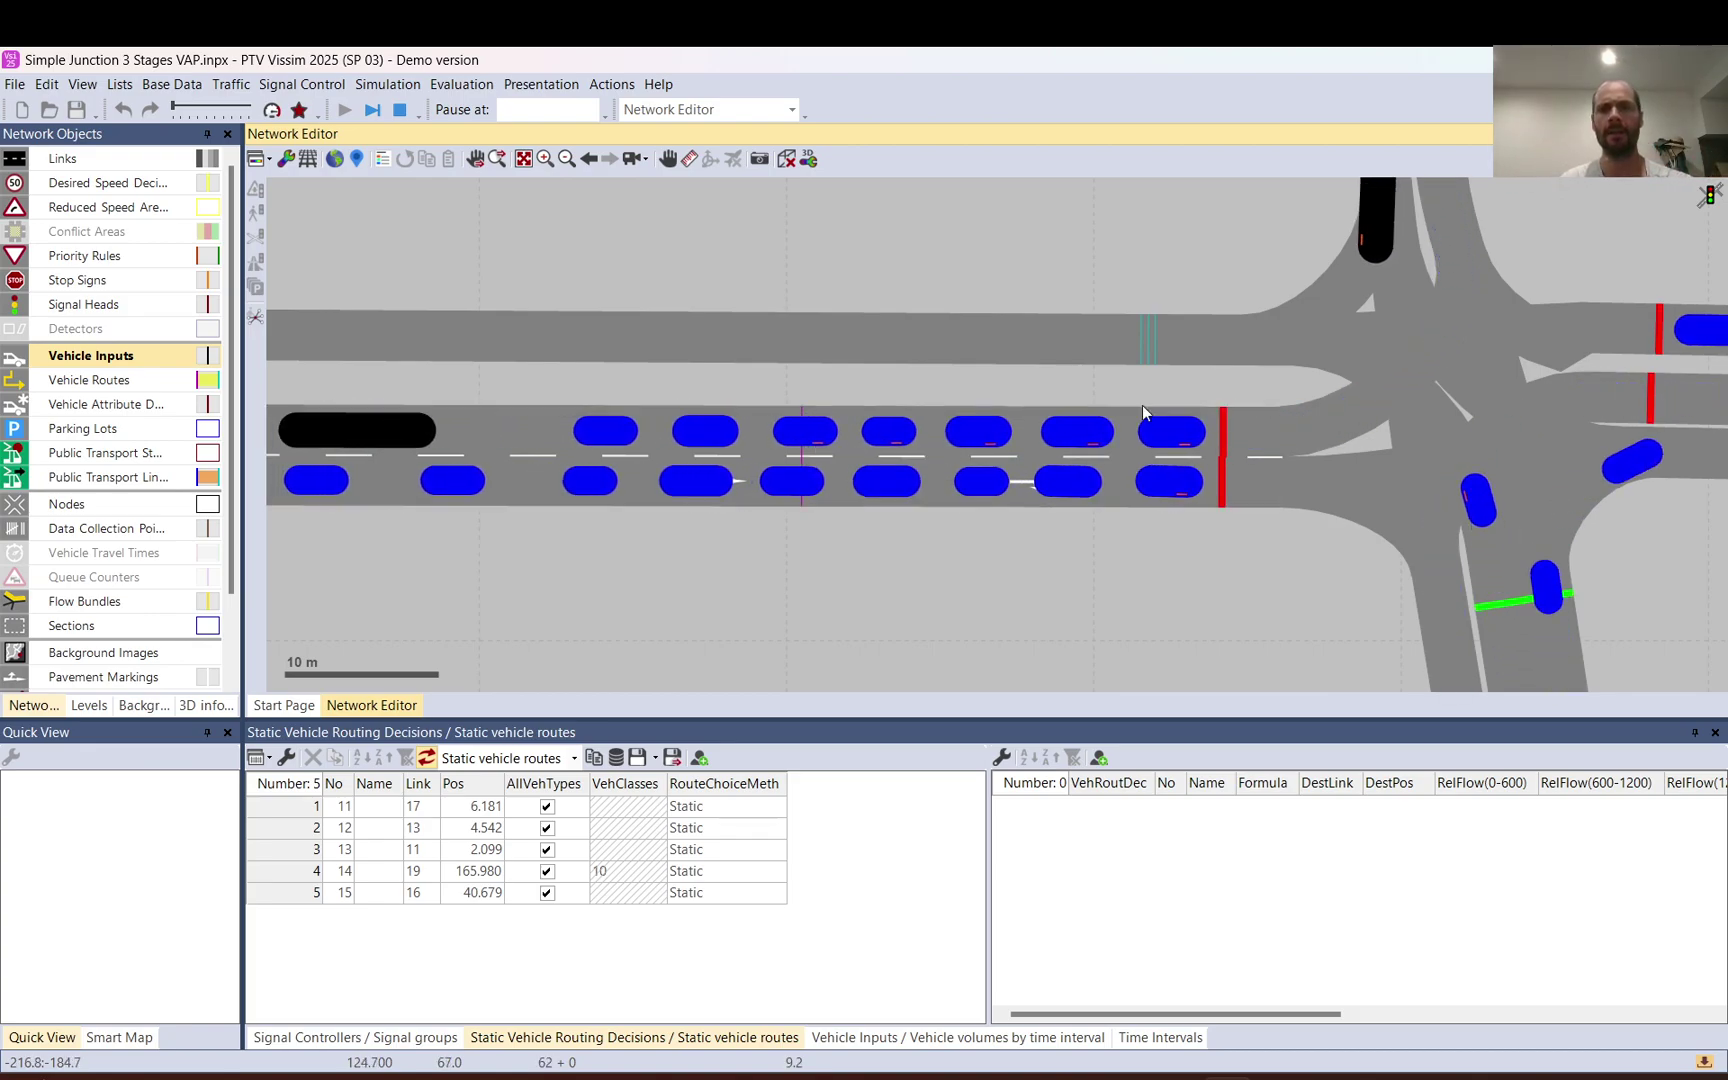
pyautogui.click(399, 110)
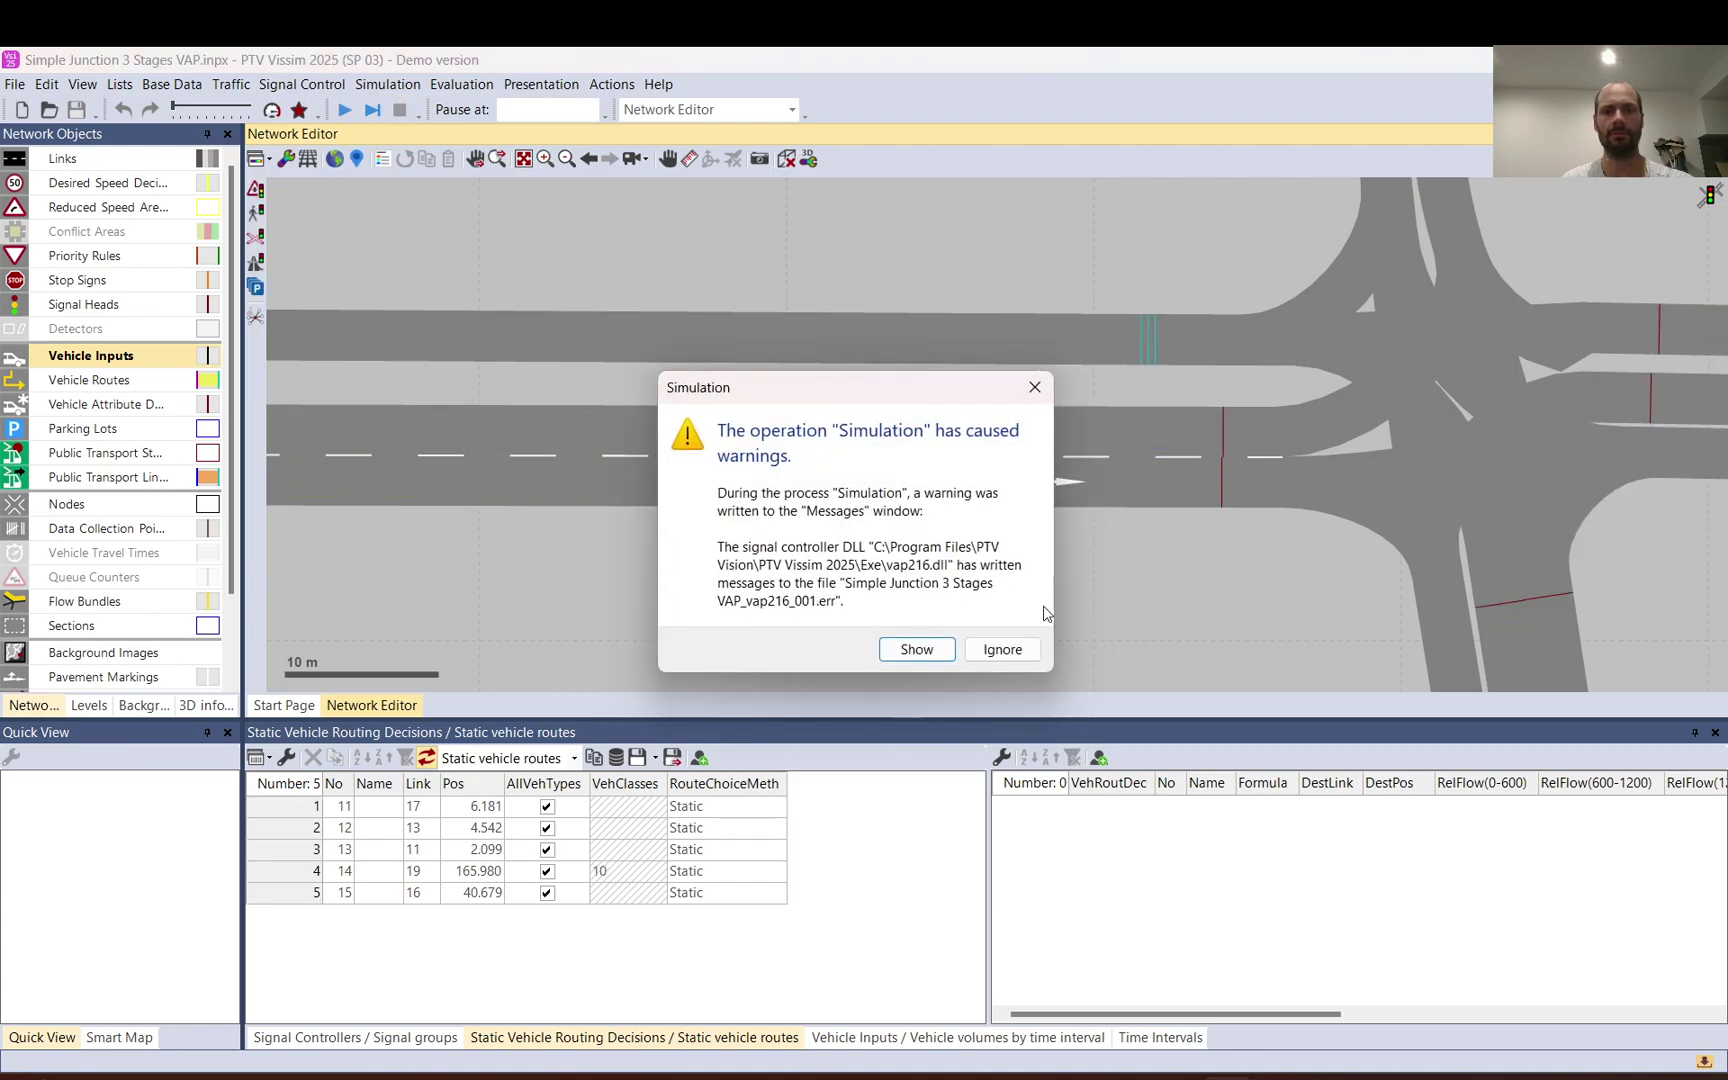
pyautogui.click(1002, 649)
# Move routing decision 14 back upstream on link 19 to about position 110
pyautogui.scroll(-2, 1193, 462)
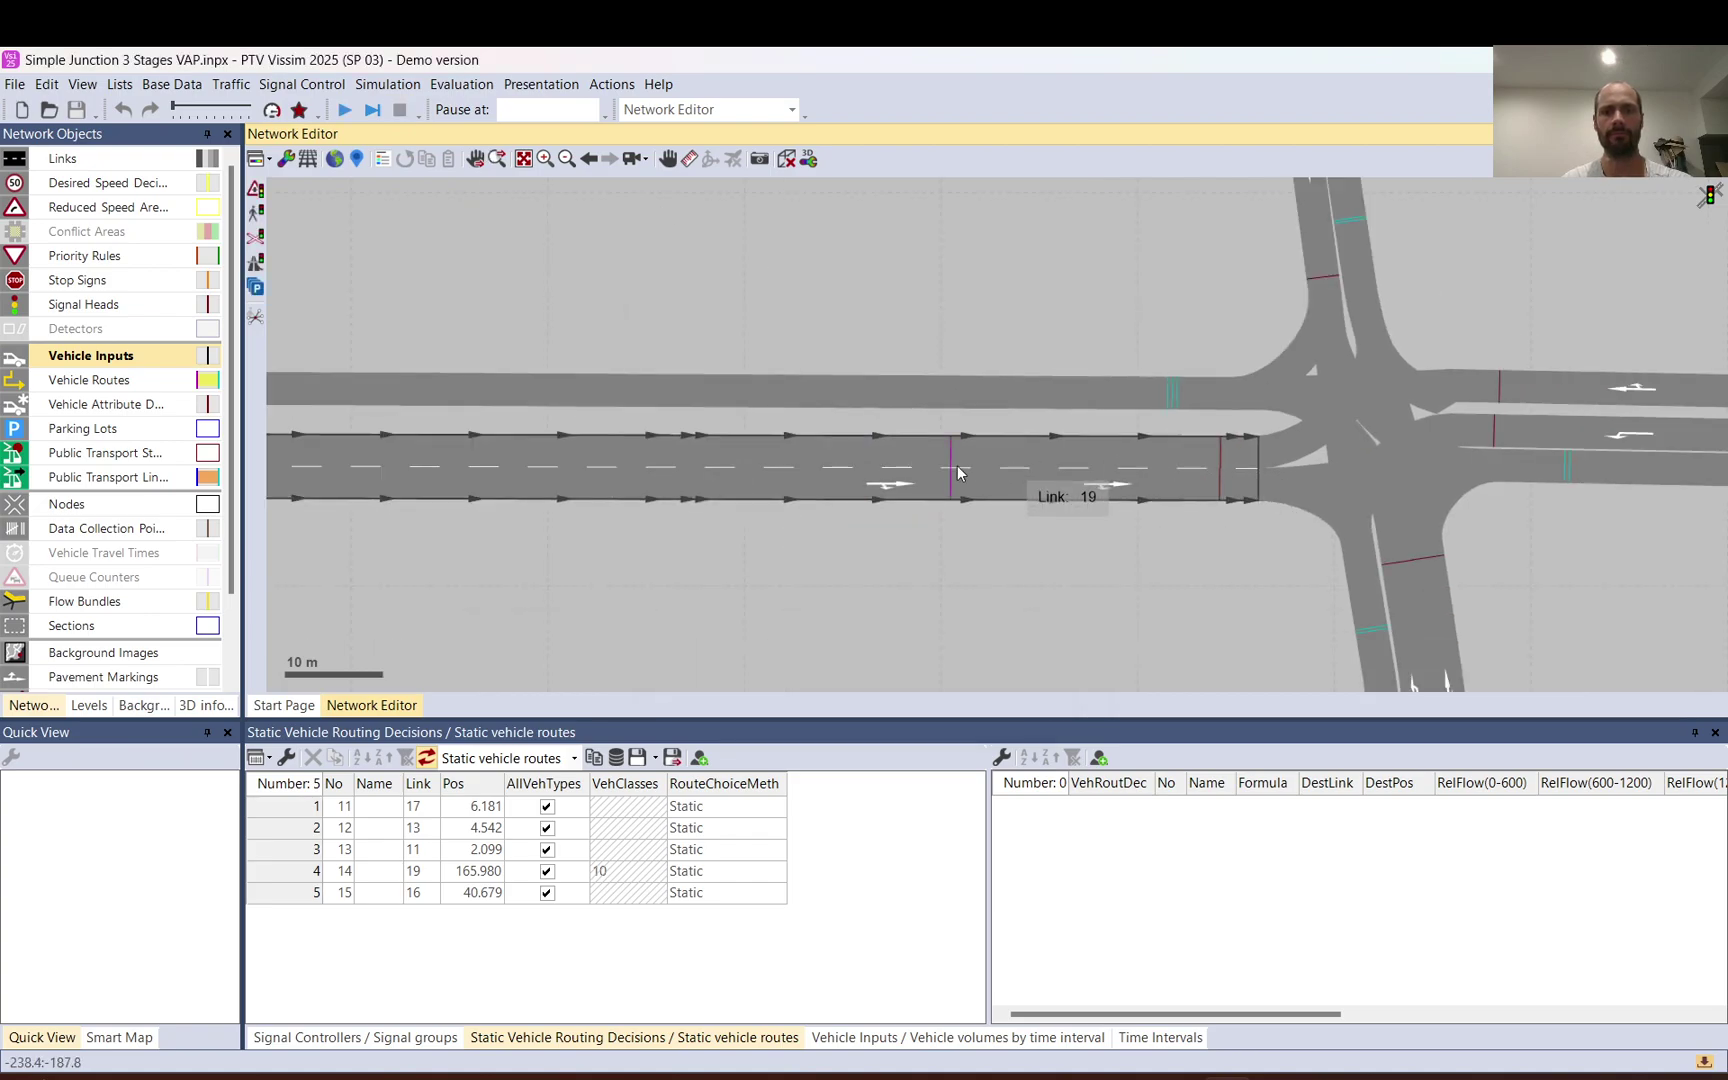
pyautogui.moveTo(948, 467); pyautogui.dragTo(403, 470)
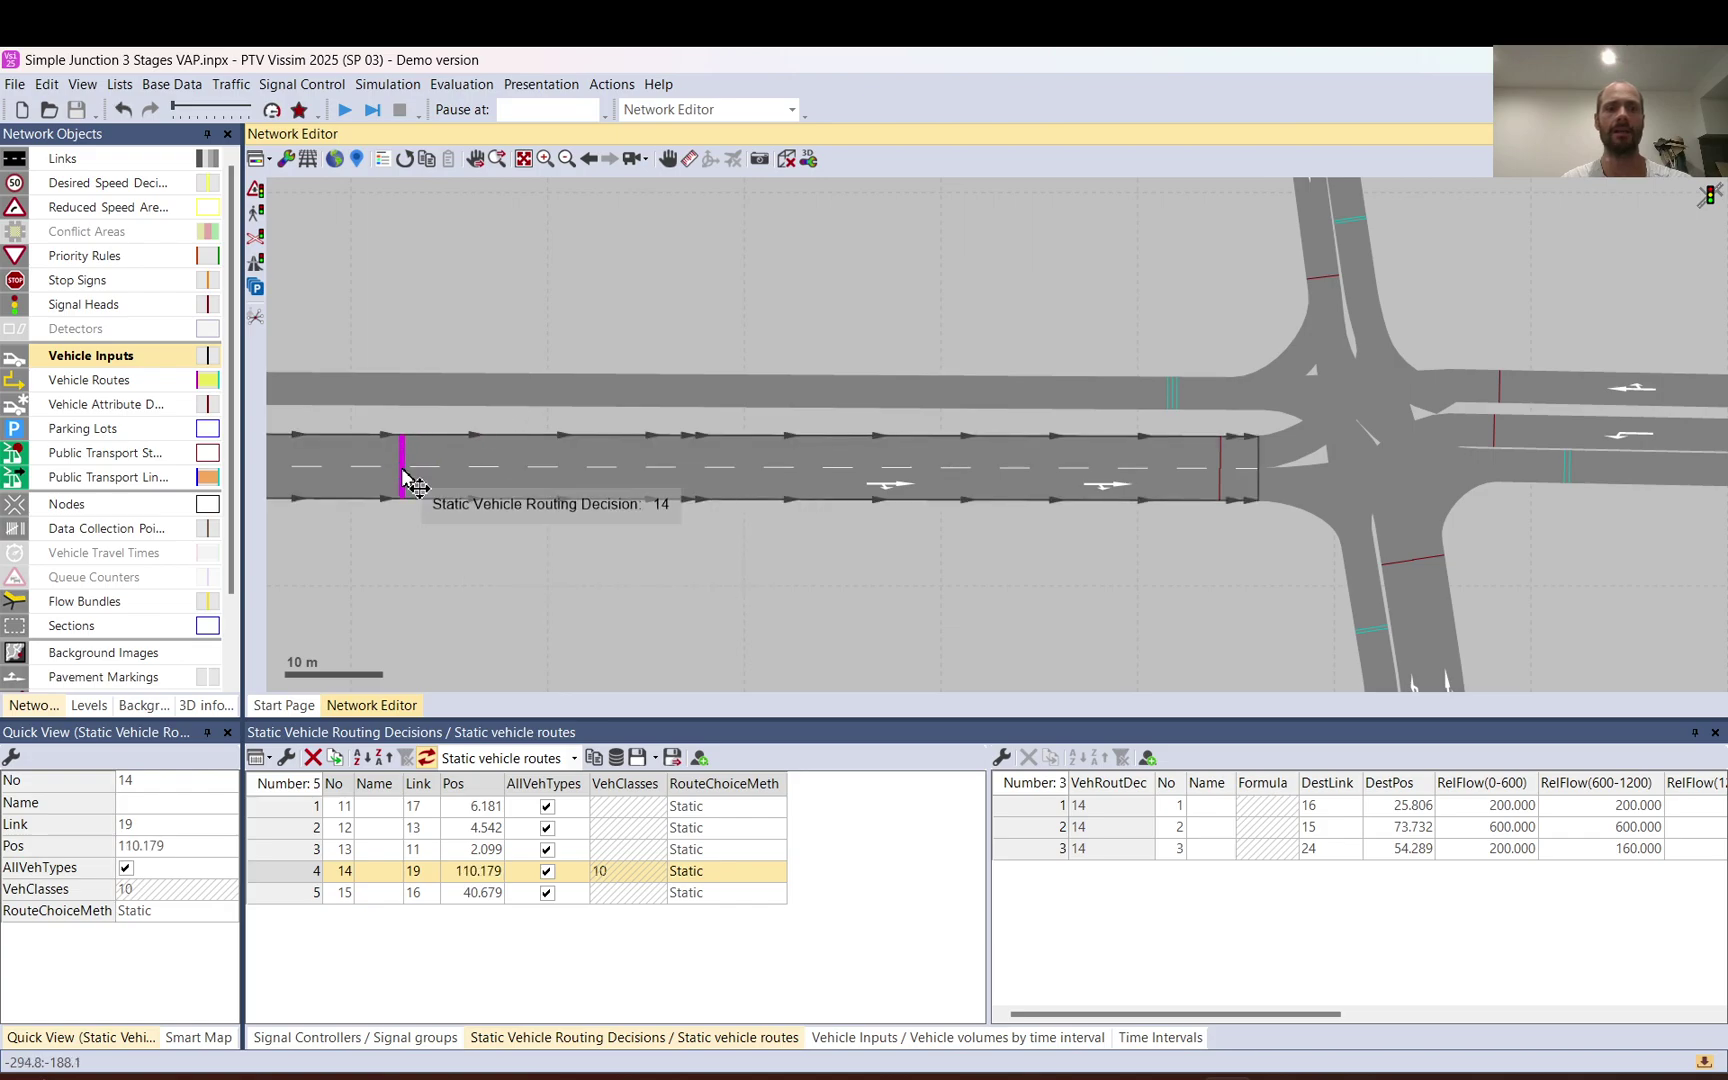
pyautogui.scroll(-2, 830, 464)
pyautogui.scroll(-2, 952, 470)
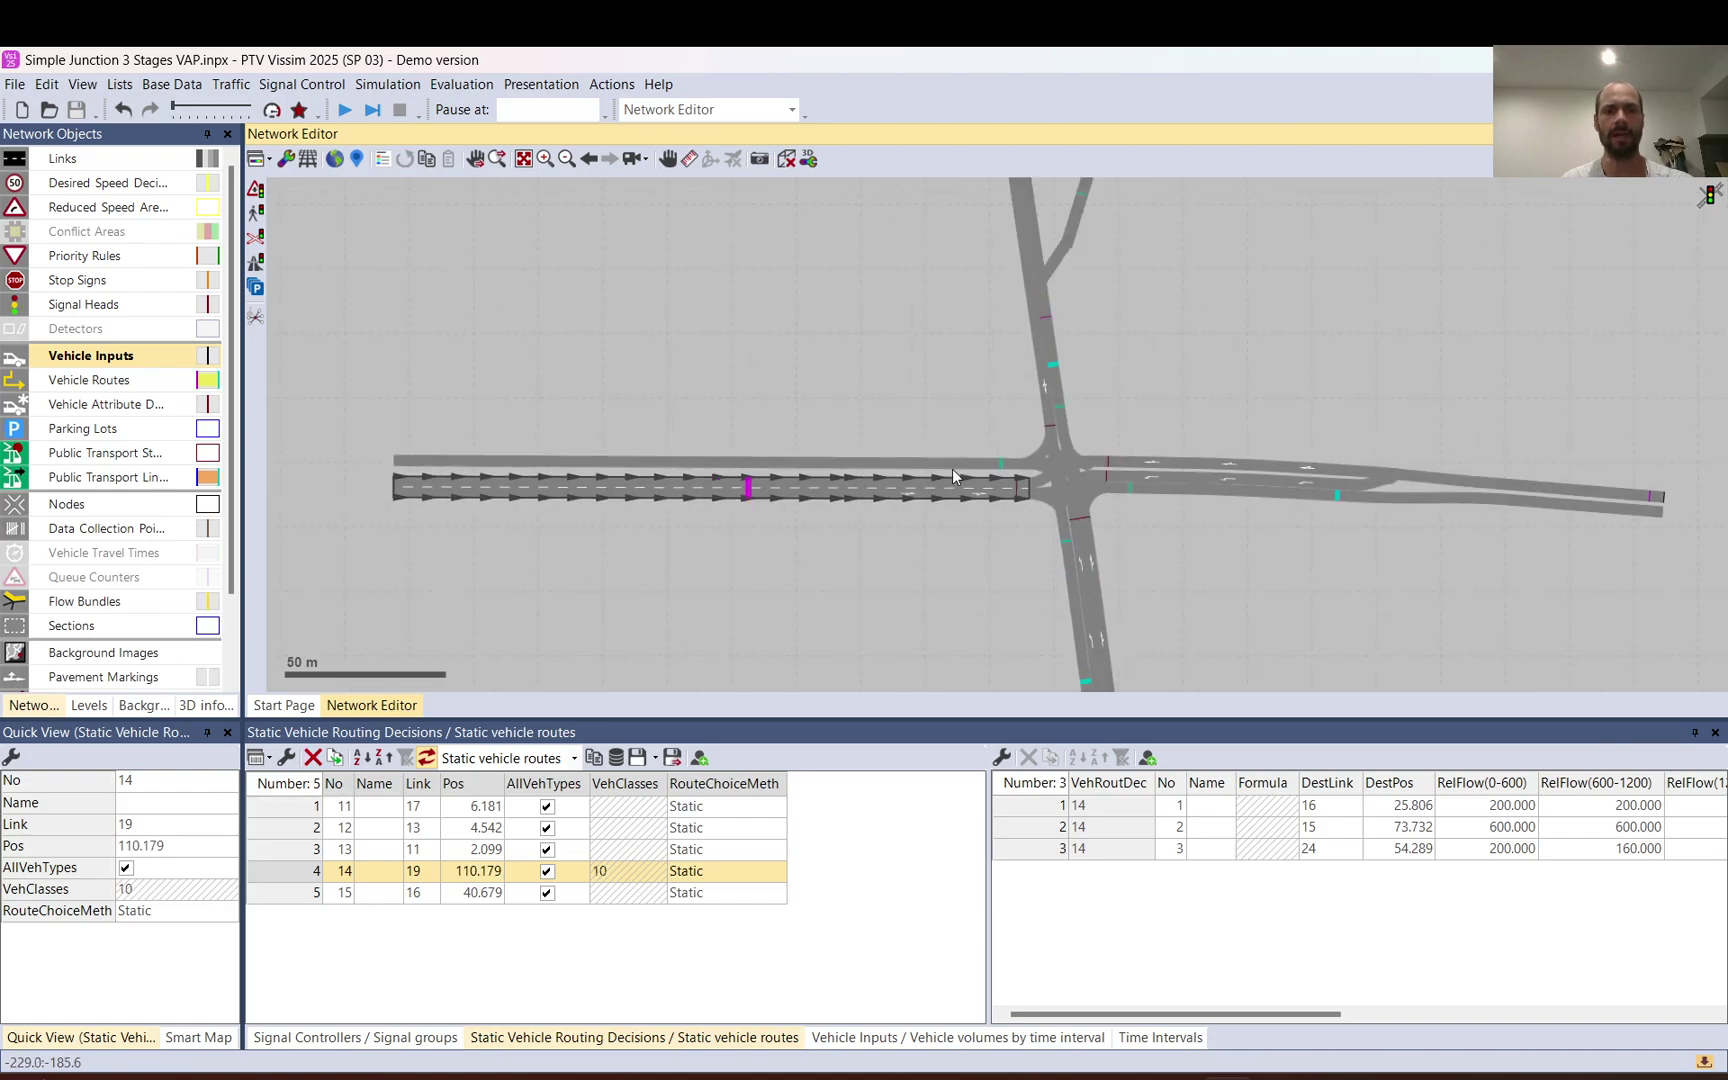
# Extend the upstream end of link 19 away from the junction so the link is about 335 m long
pyautogui.click(428, 496)
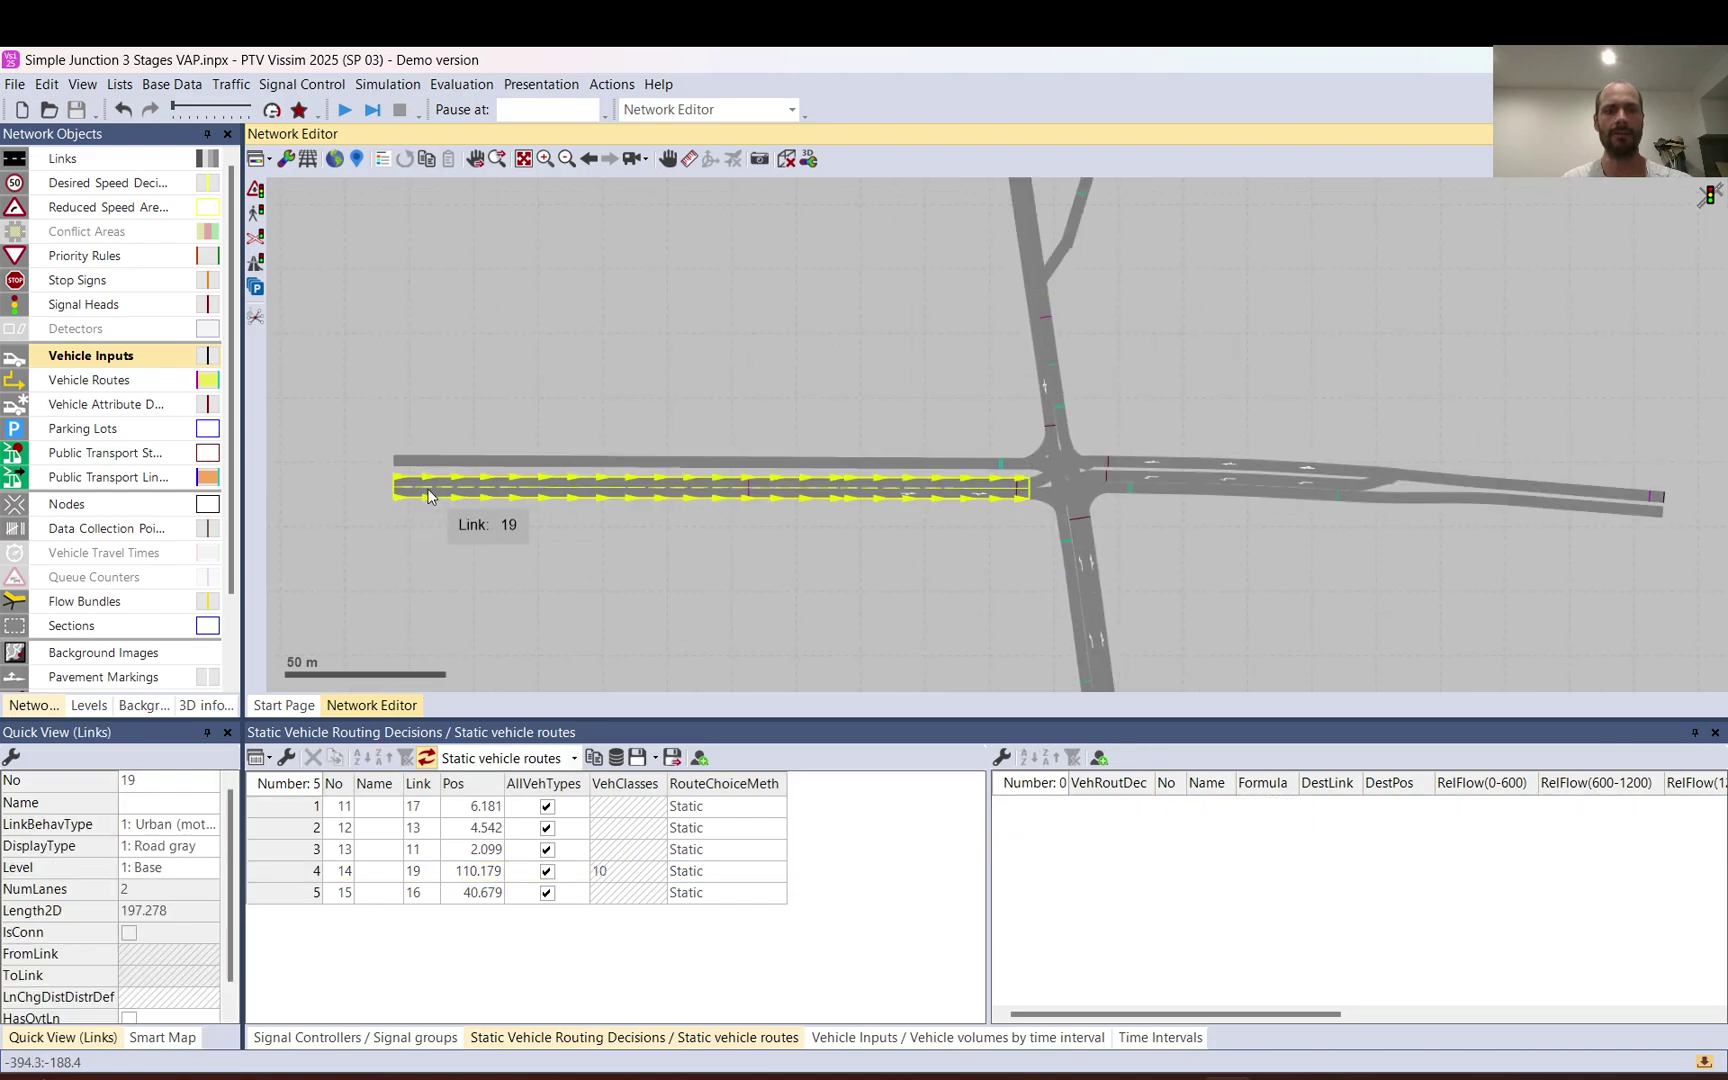
pyautogui.scroll(-2, 910, 478)
pyautogui.click(116, 159)
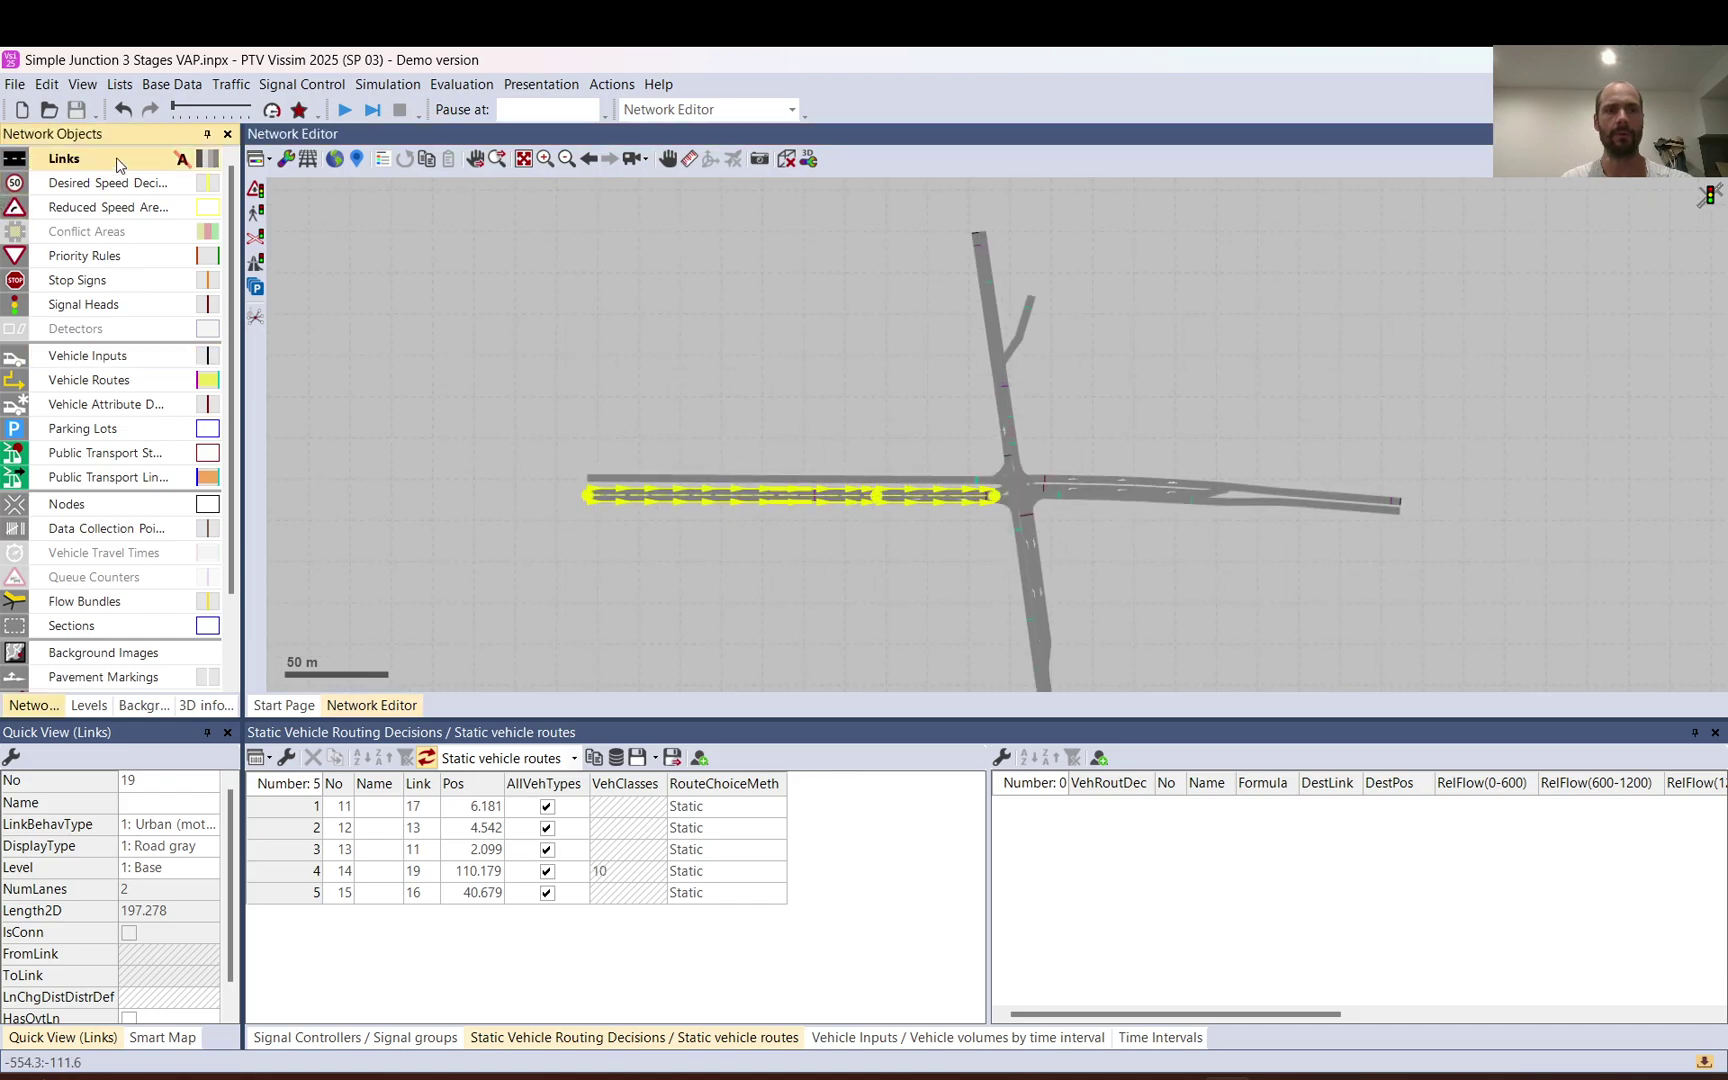
pyautogui.moveTo(590, 495); pyautogui.dragTo(303, 497)
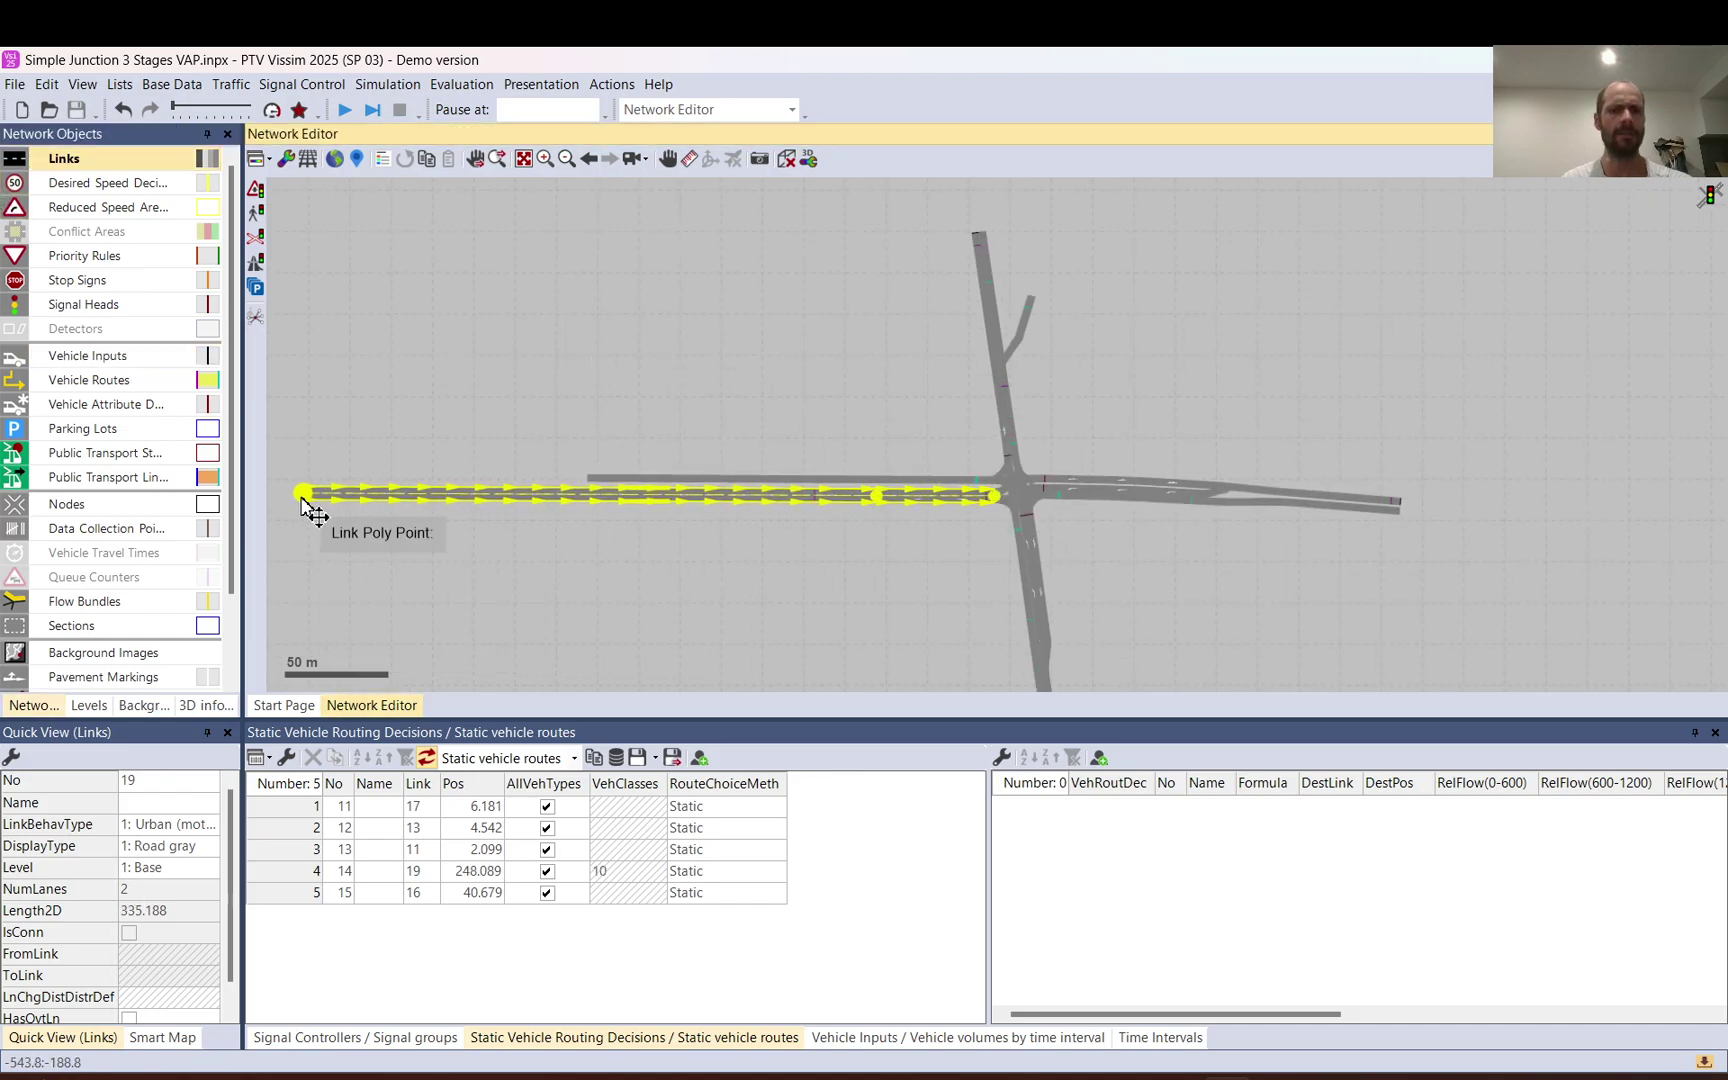
pyautogui.click(747, 625)
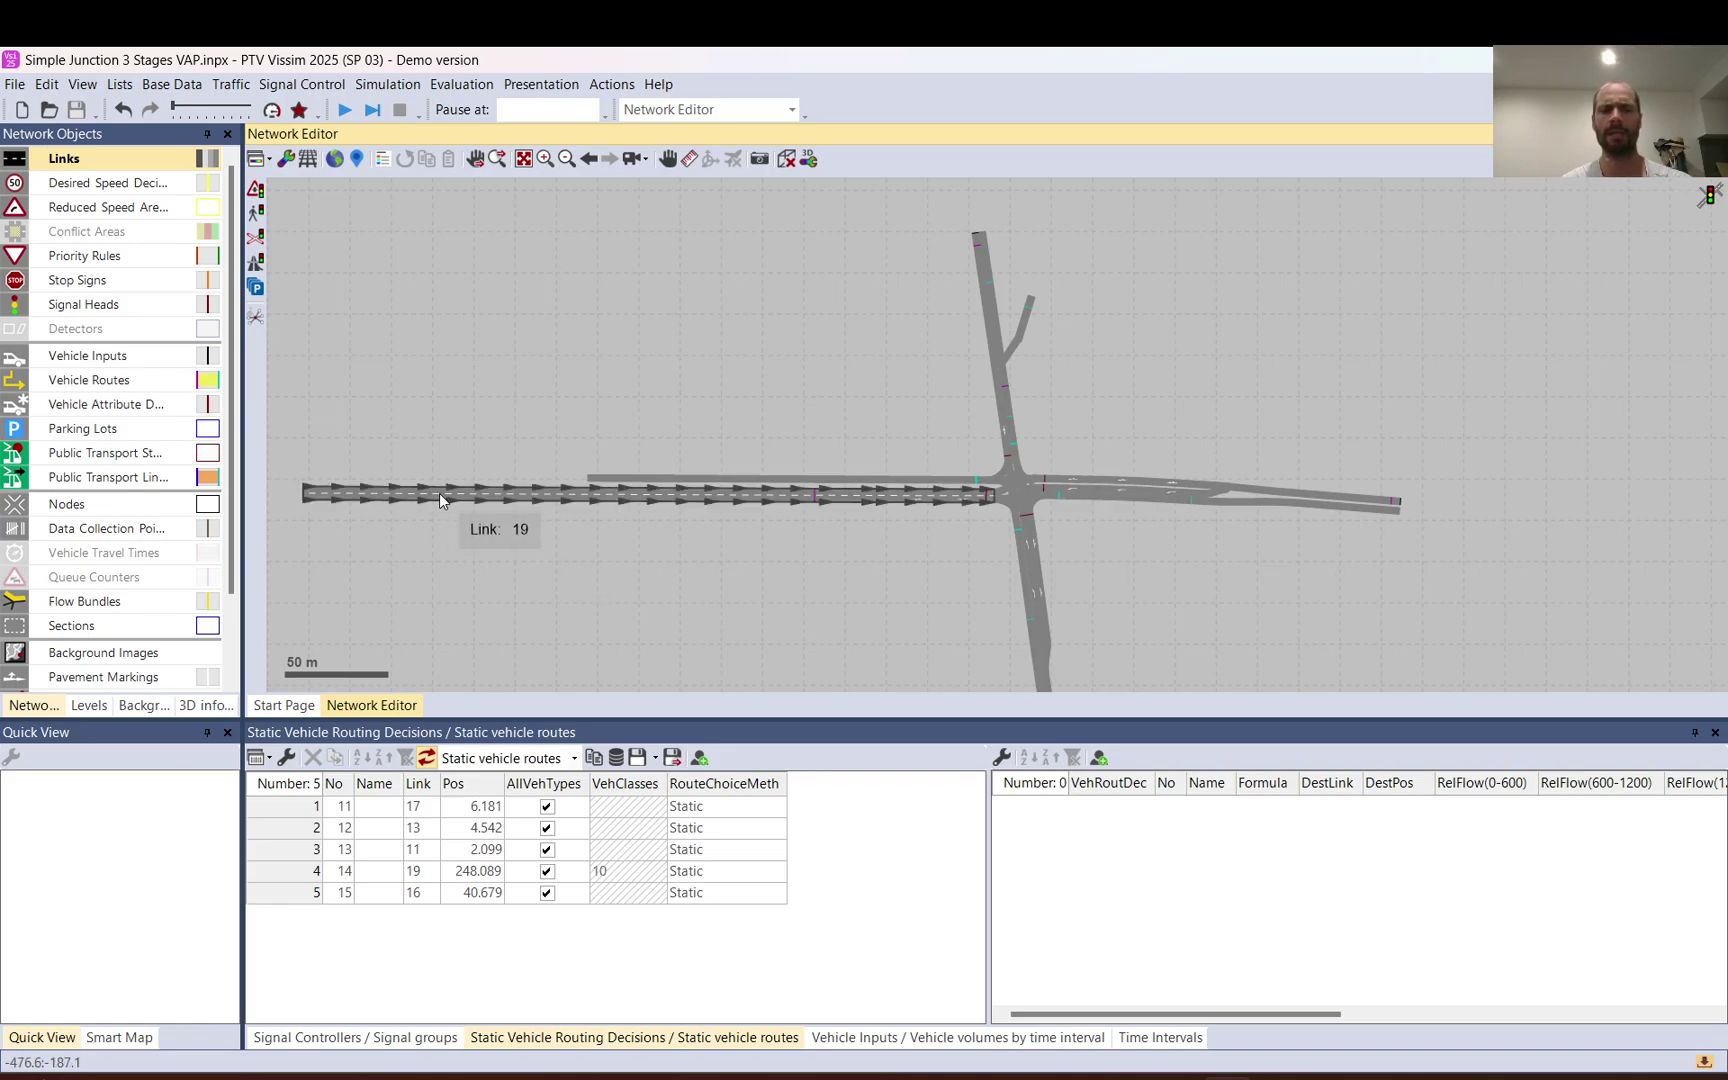
# Move routing decision 14 upstream along the lengthened link 19 to about position 70
pyautogui.scroll(3, 863, 487)
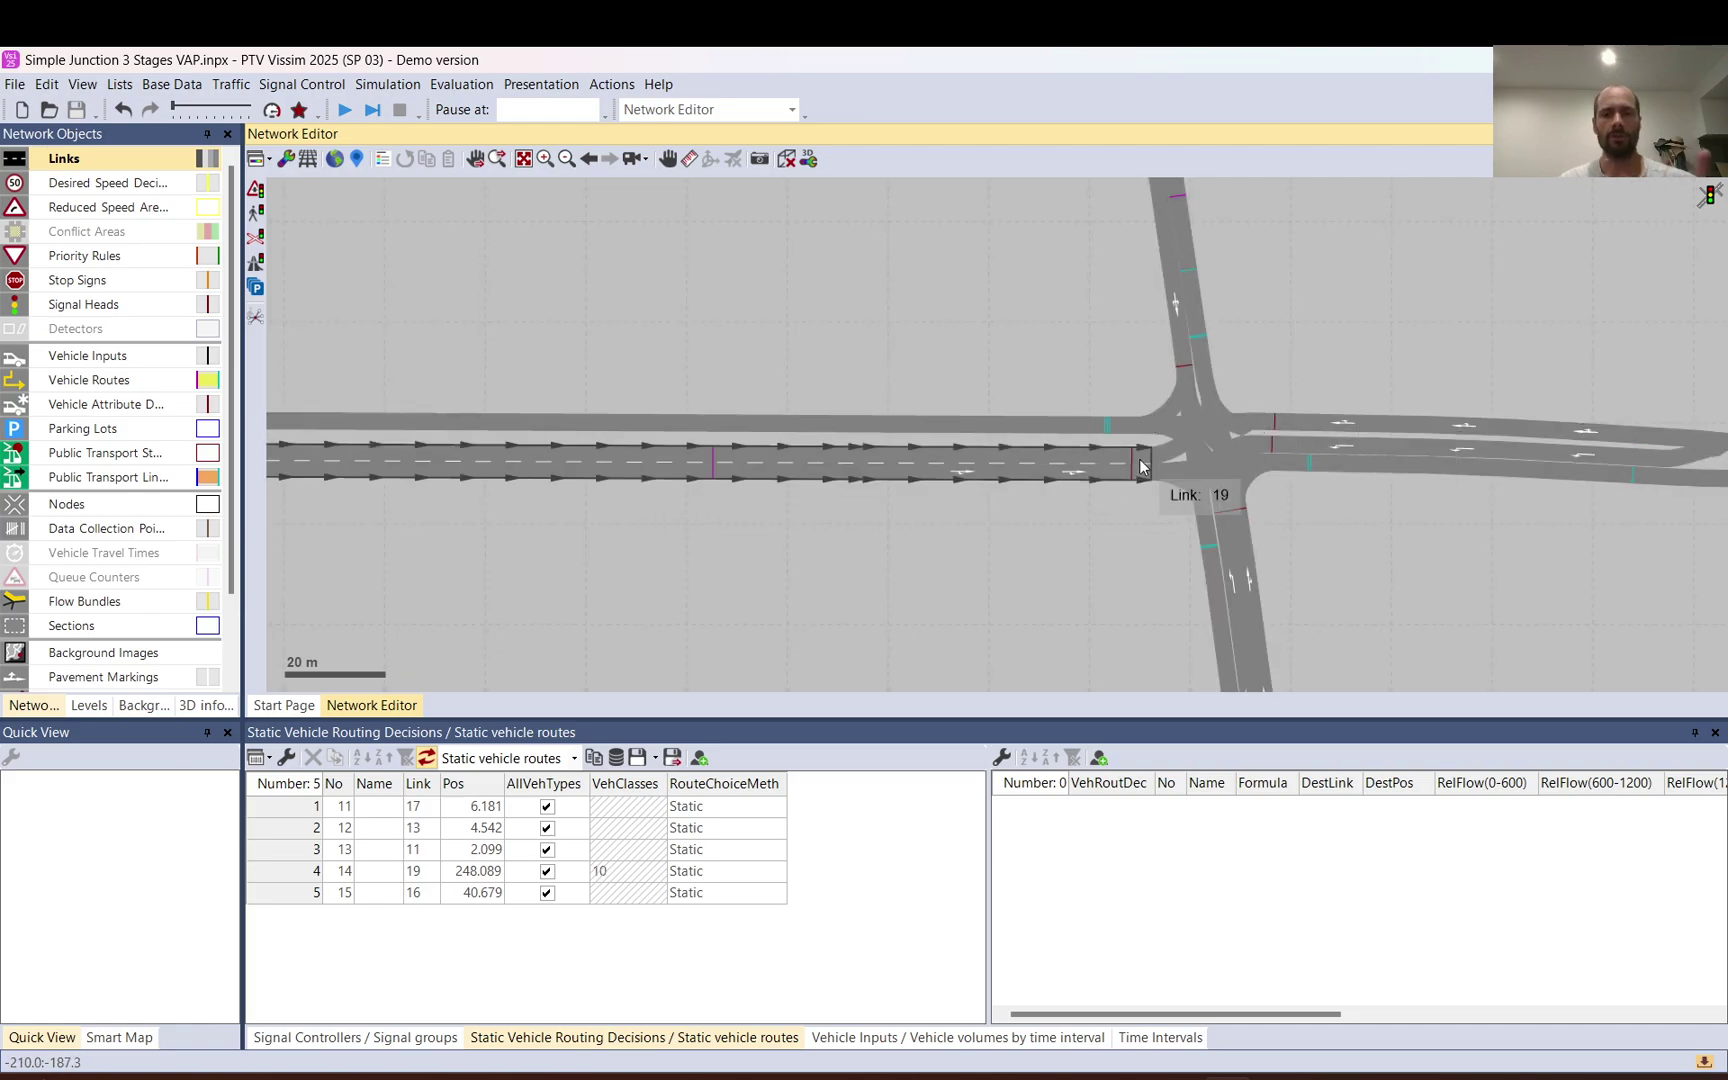
pyautogui.click(714, 474)
pyautogui.scroll(-2, 714, 474)
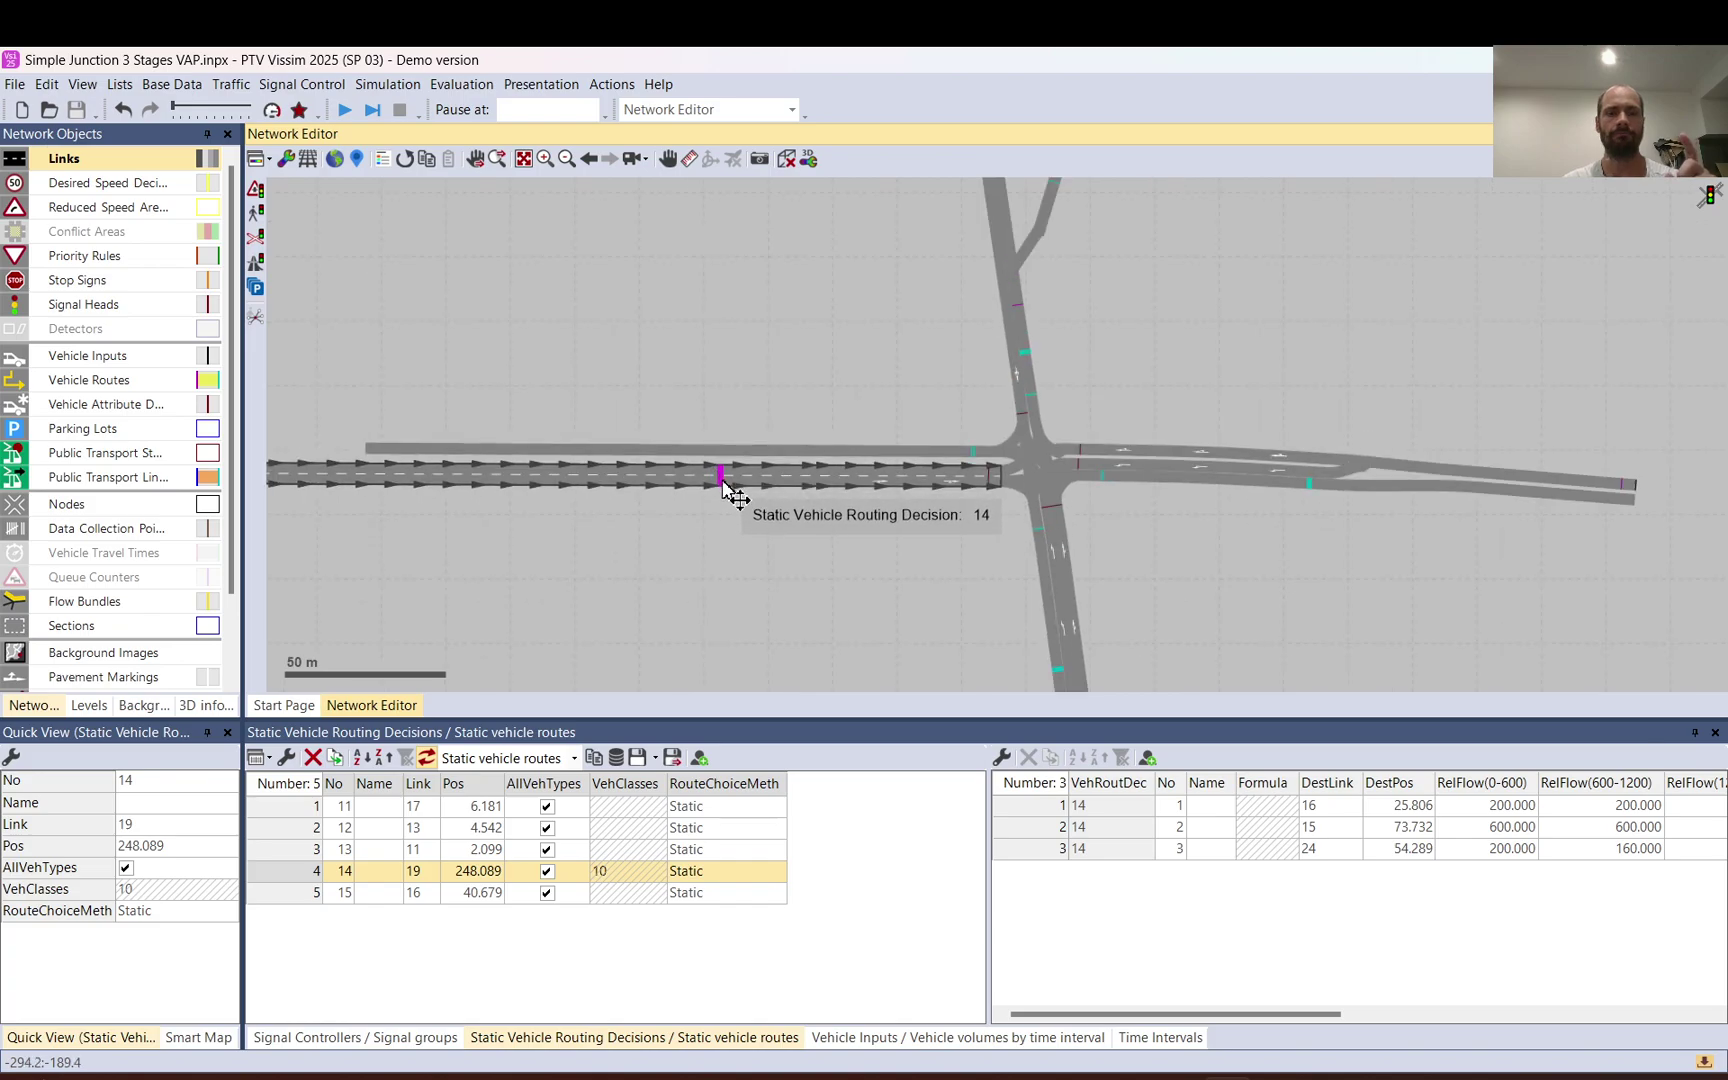
pyautogui.moveTo(329, 489); pyautogui.dragTo(289, 473)
pyautogui.scroll(-2, 950, 409)
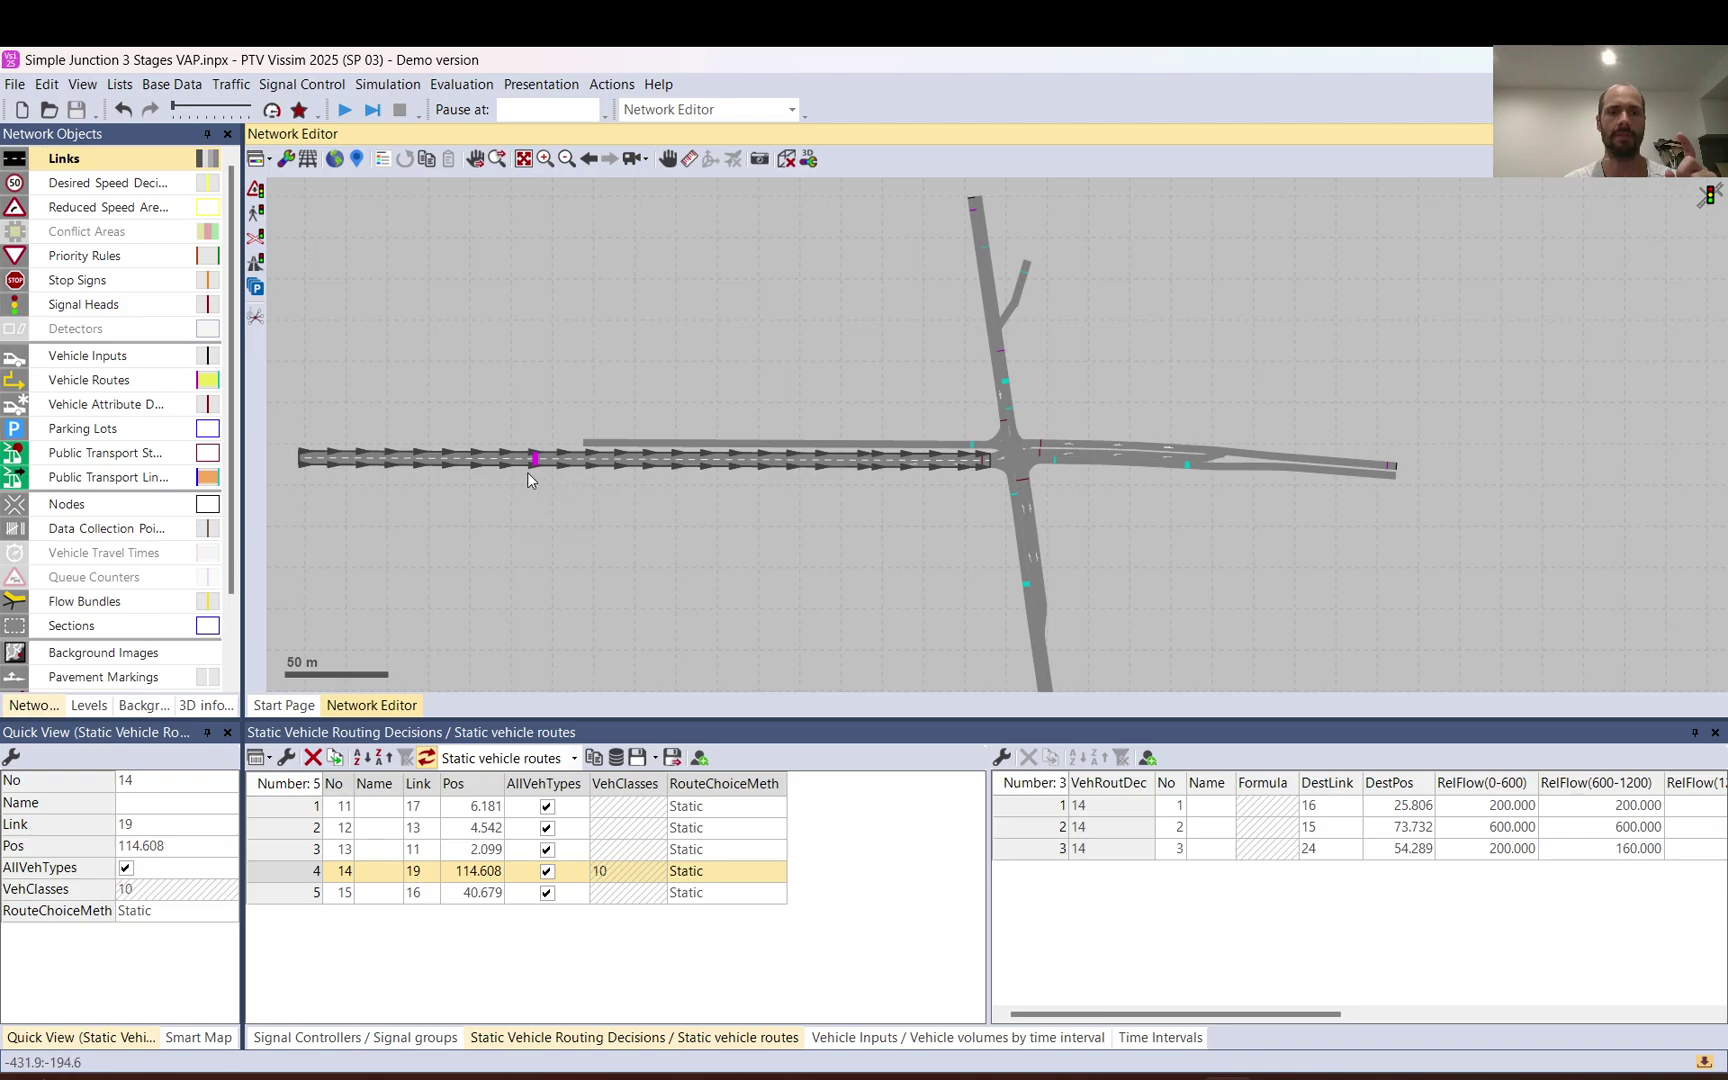
pyautogui.moveTo(535, 465); pyautogui.dragTo(447, 478)
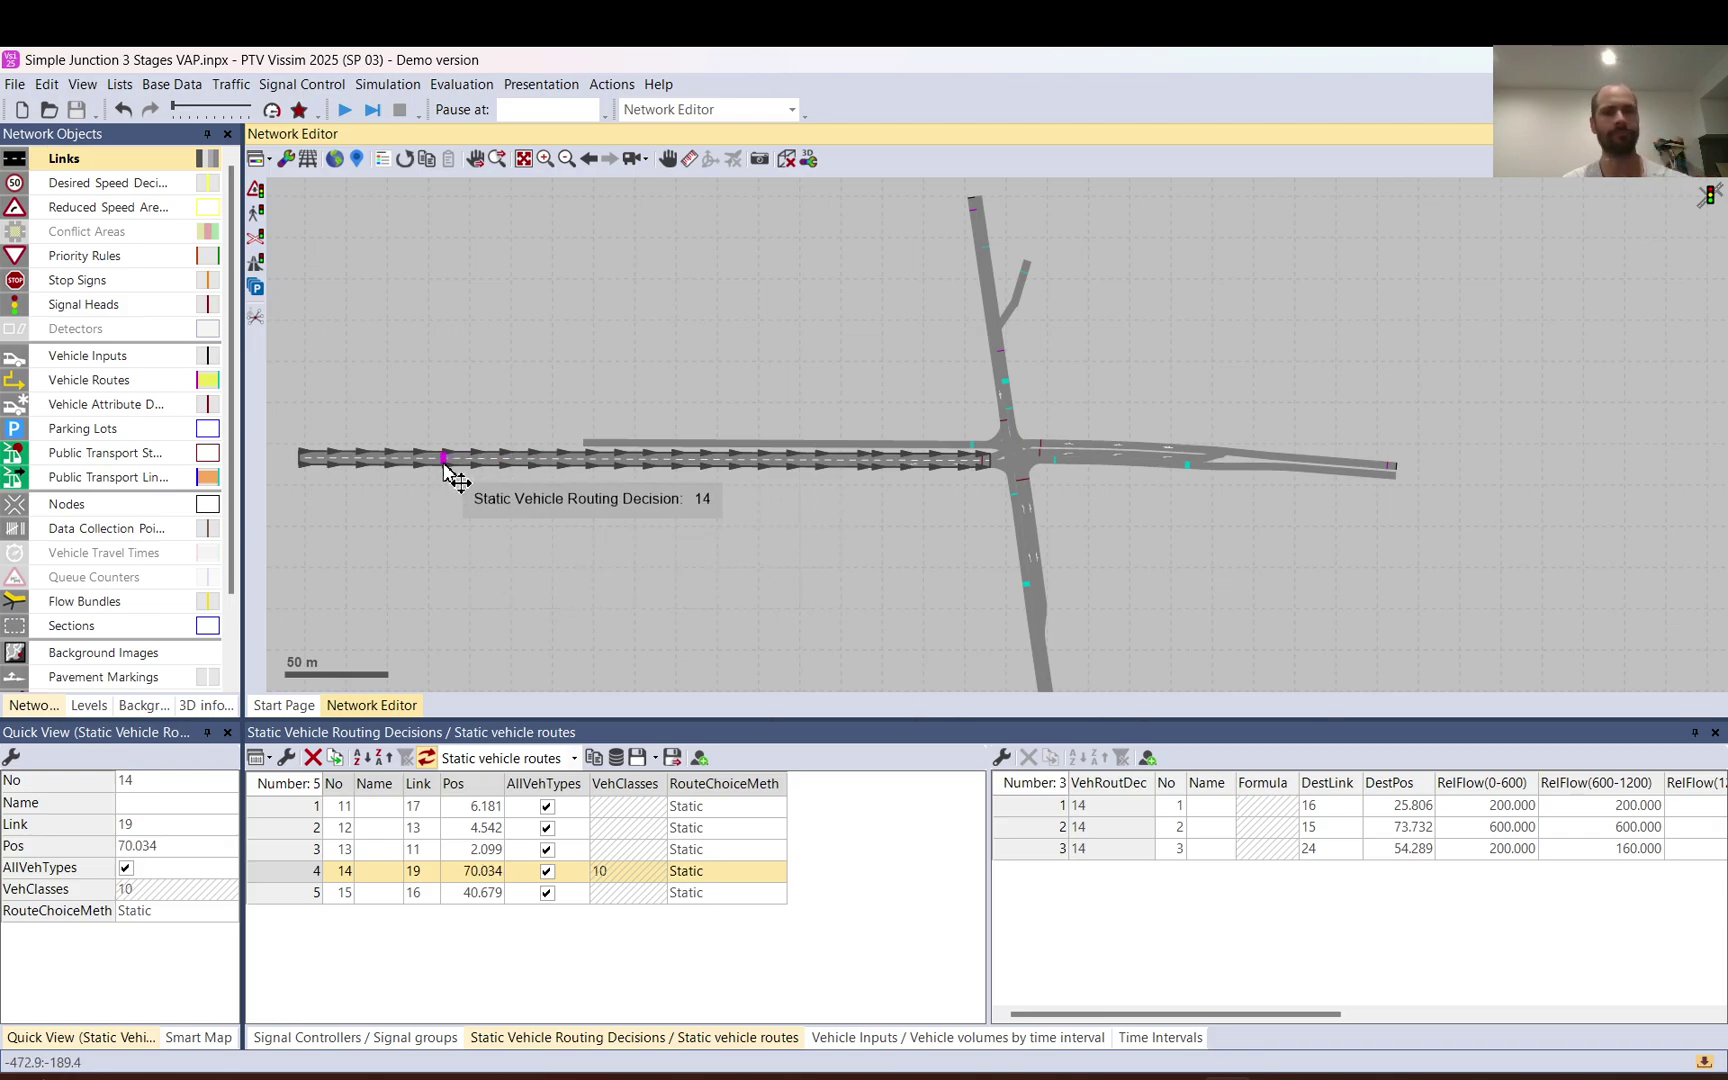
pyautogui.click(954, 501)
# Edit the fixed lane change distance of the left-turn connector from link 19 to link 16
pyautogui.scroll(3, 1000, 465)
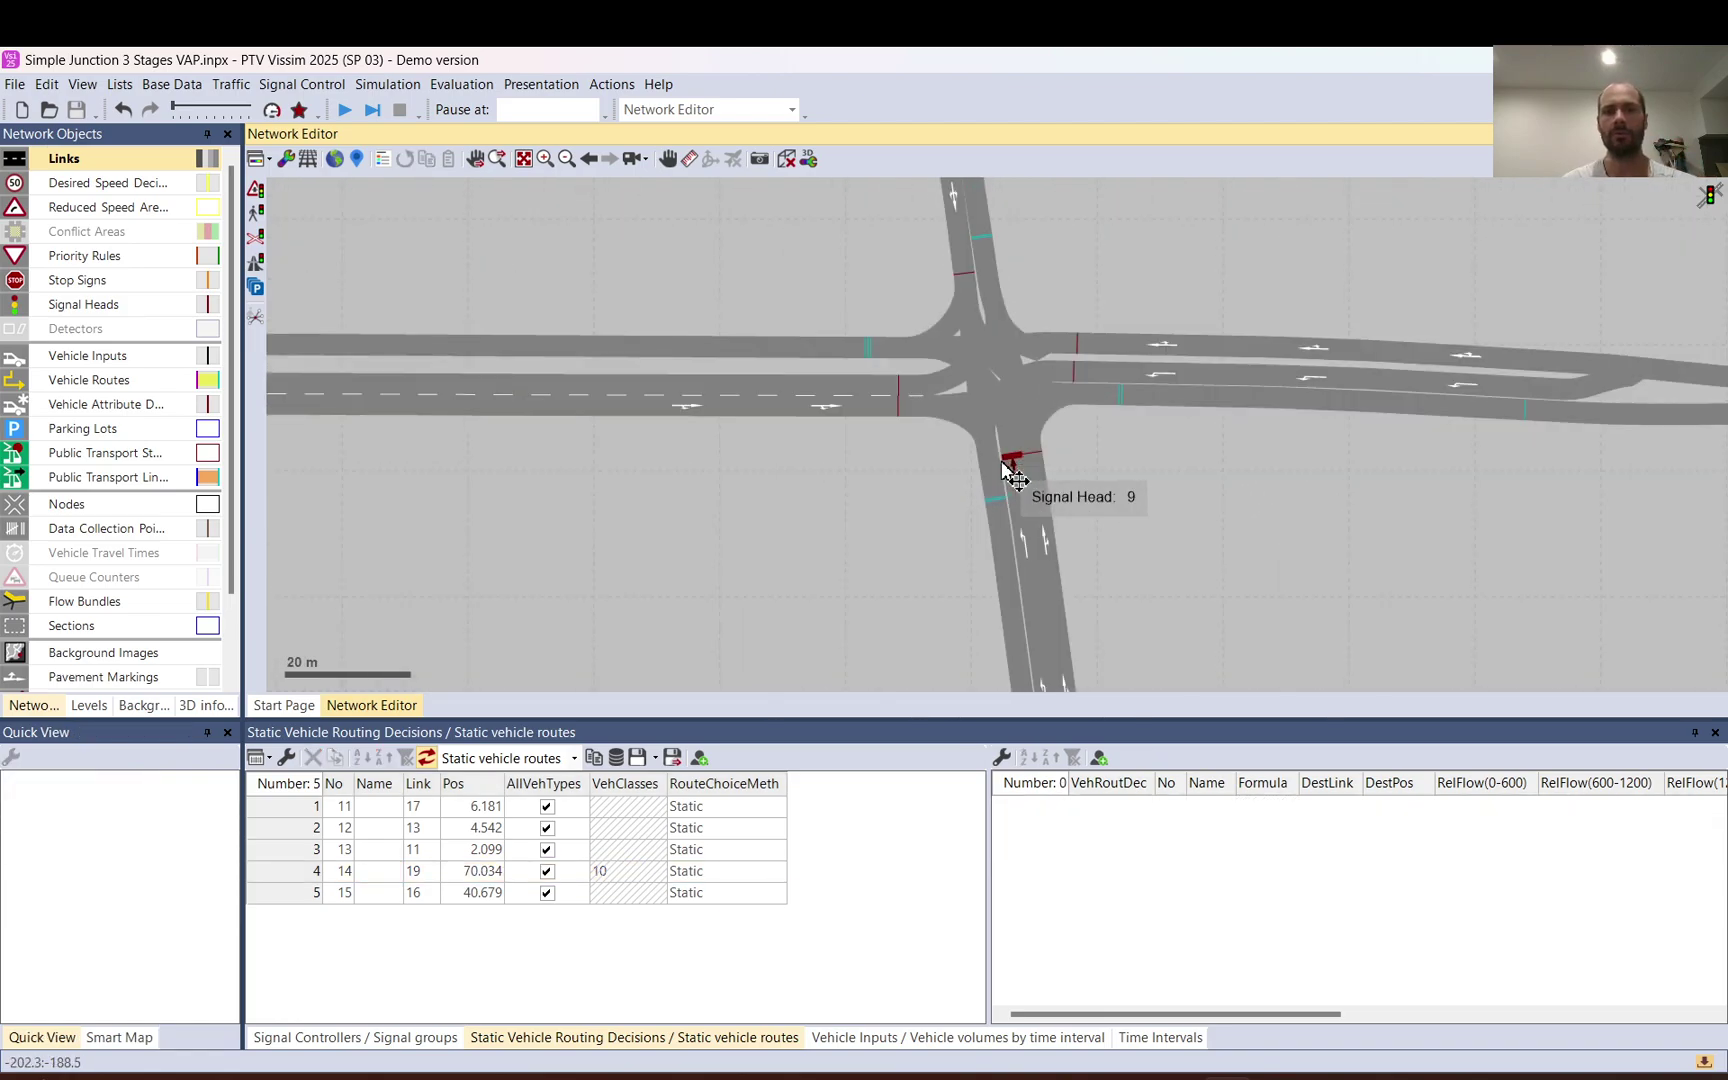
pyautogui.doubleClick(938, 388)
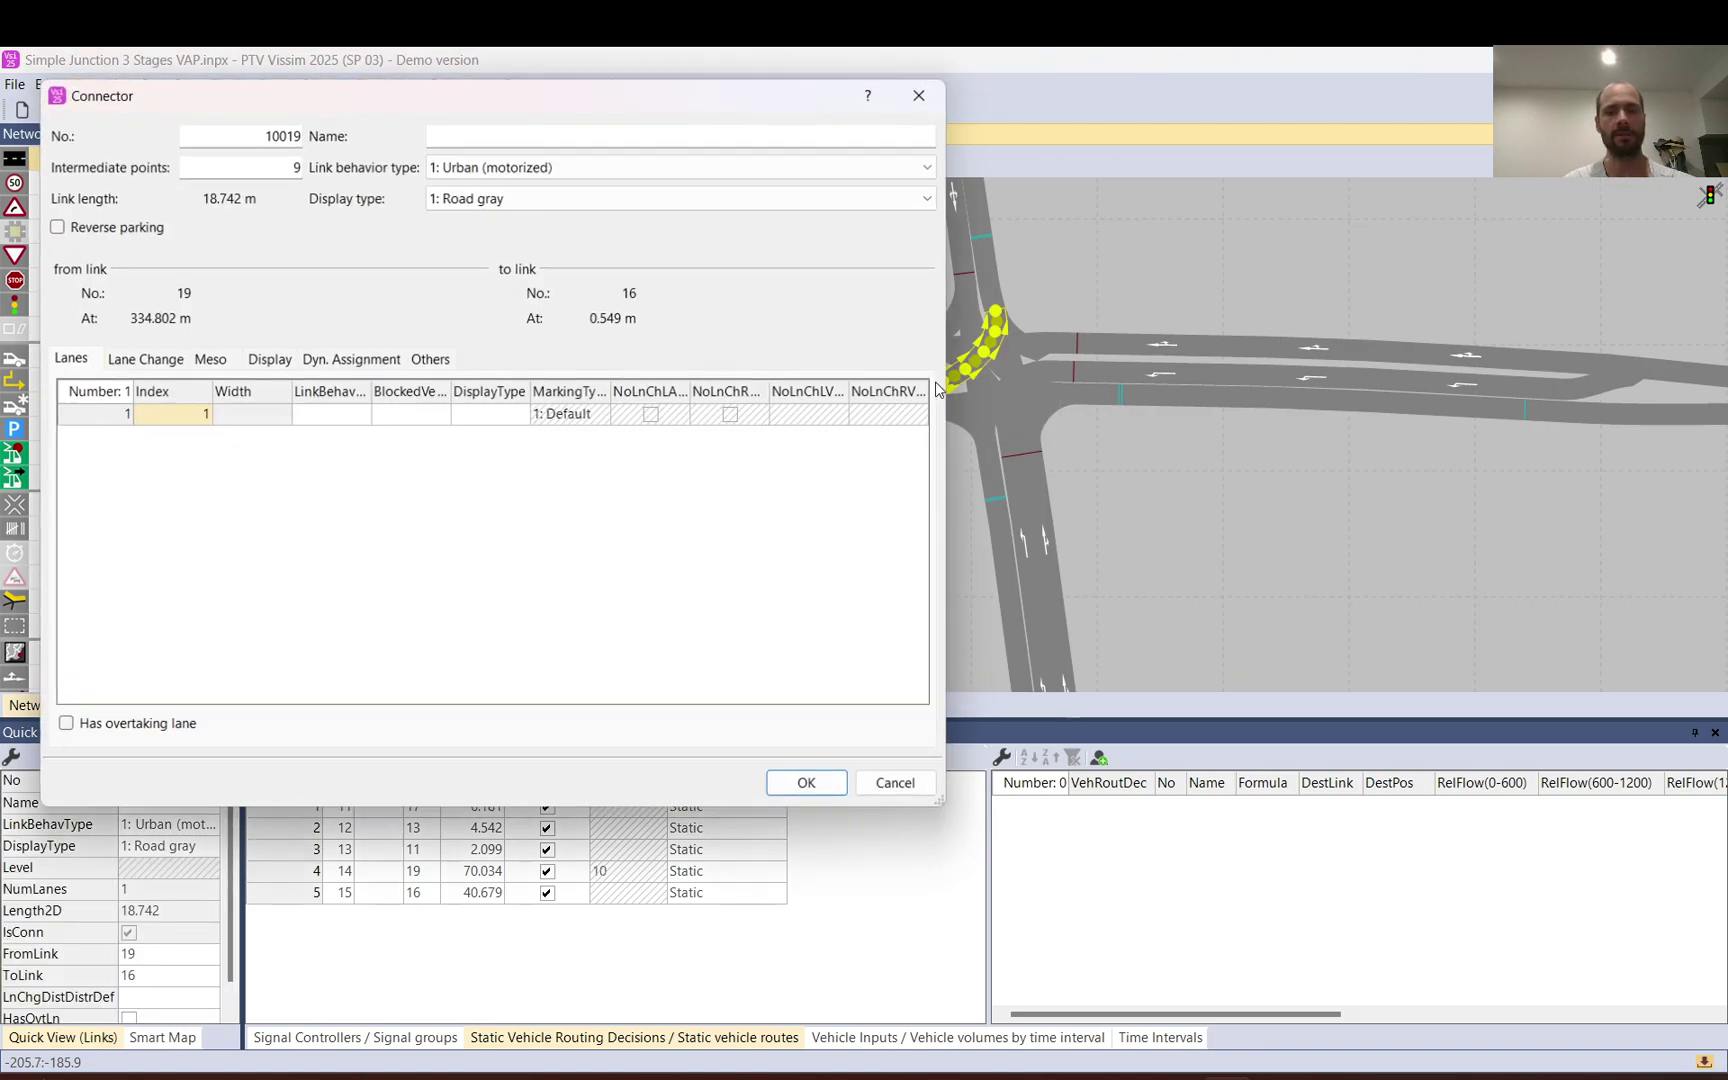
pyautogui.moveTo(712, 107); pyautogui.dragTo(1651, 176)
pyautogui.click(1079, 425)
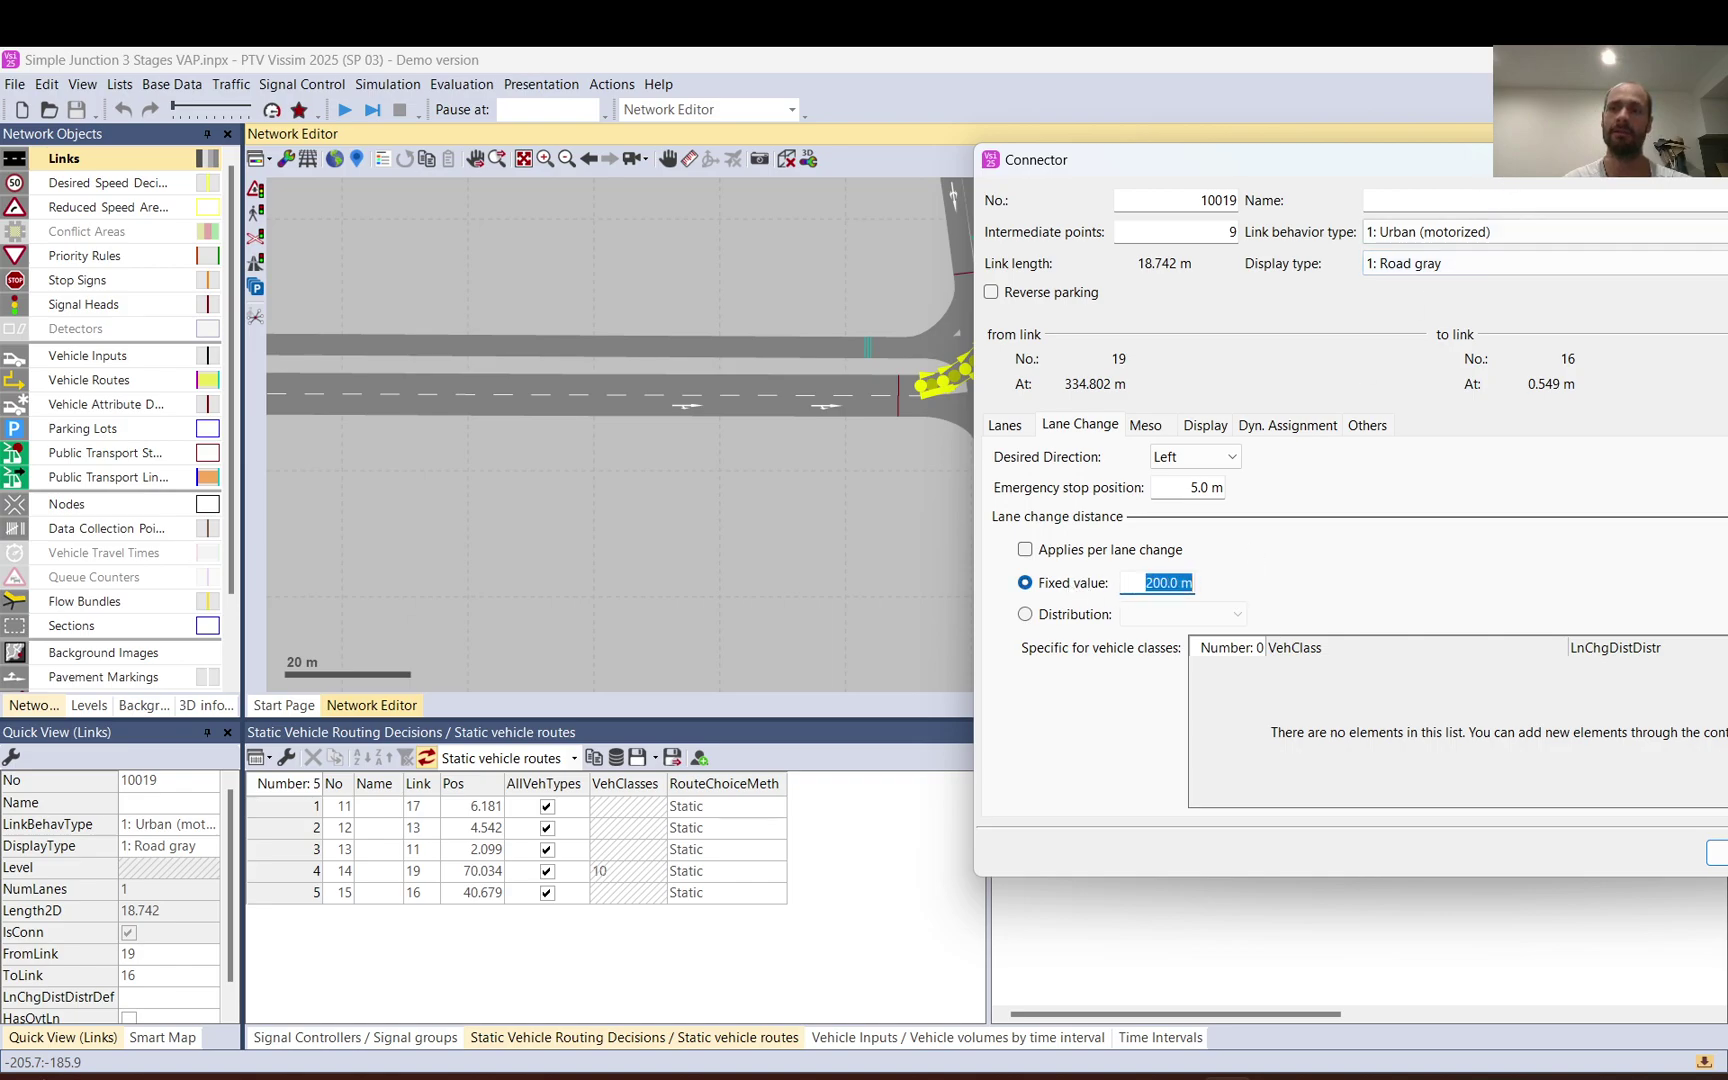
pyautogui.moveTo(1477, 163); pyautogui.dragTo(949, 205)
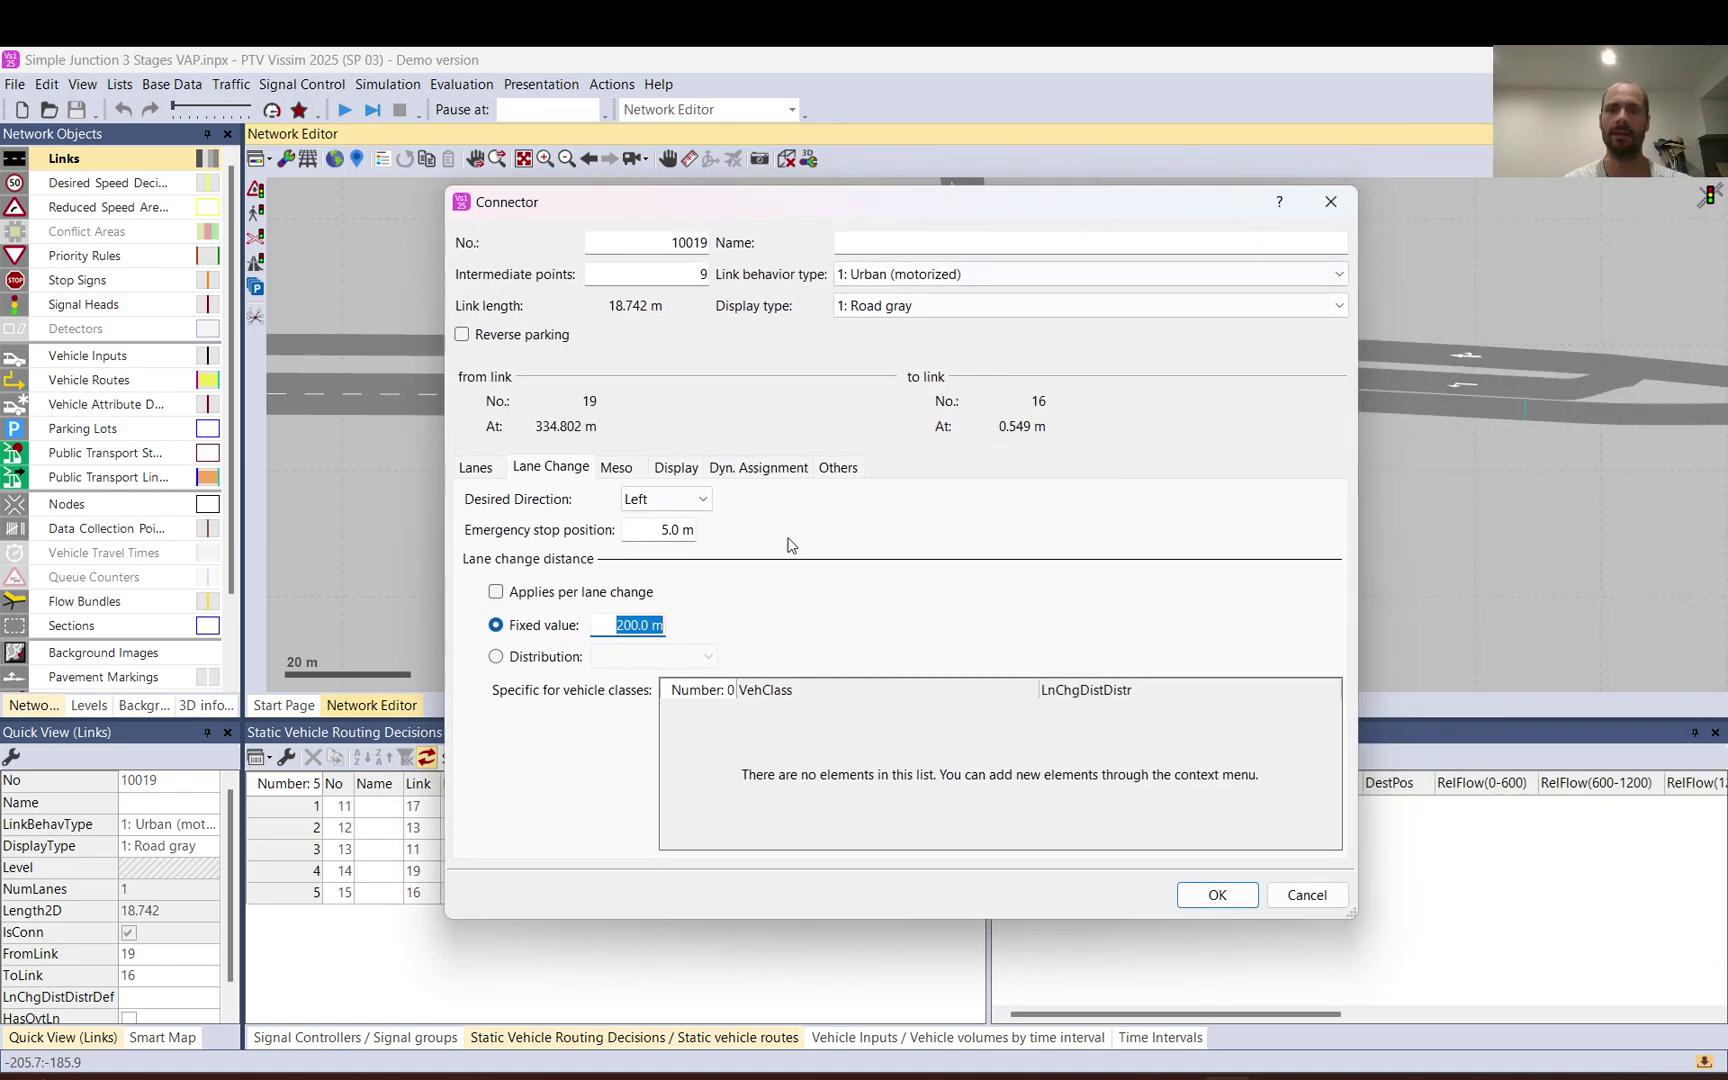
pyautogui.press('Return')
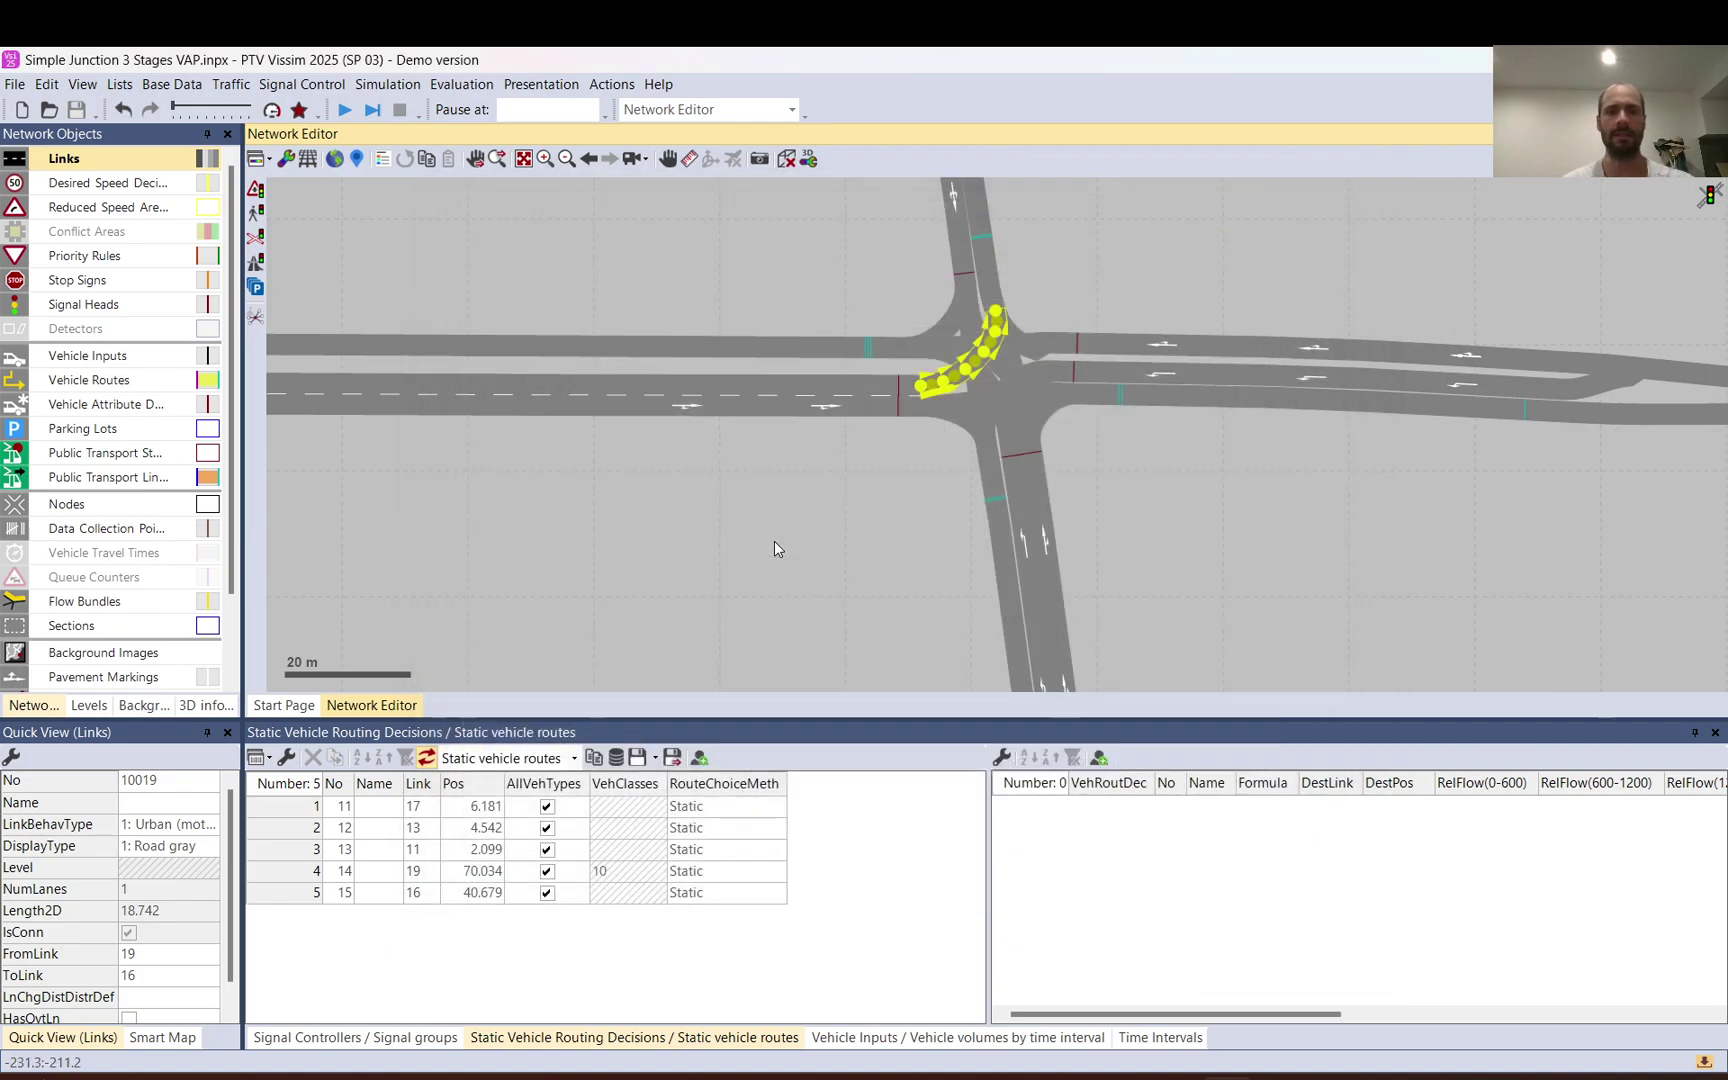
# Set the fixed lane change distance to 50 m for the connectors from link 19 to link 15 and link 24
pyautogui.doubleClick(966, 398)
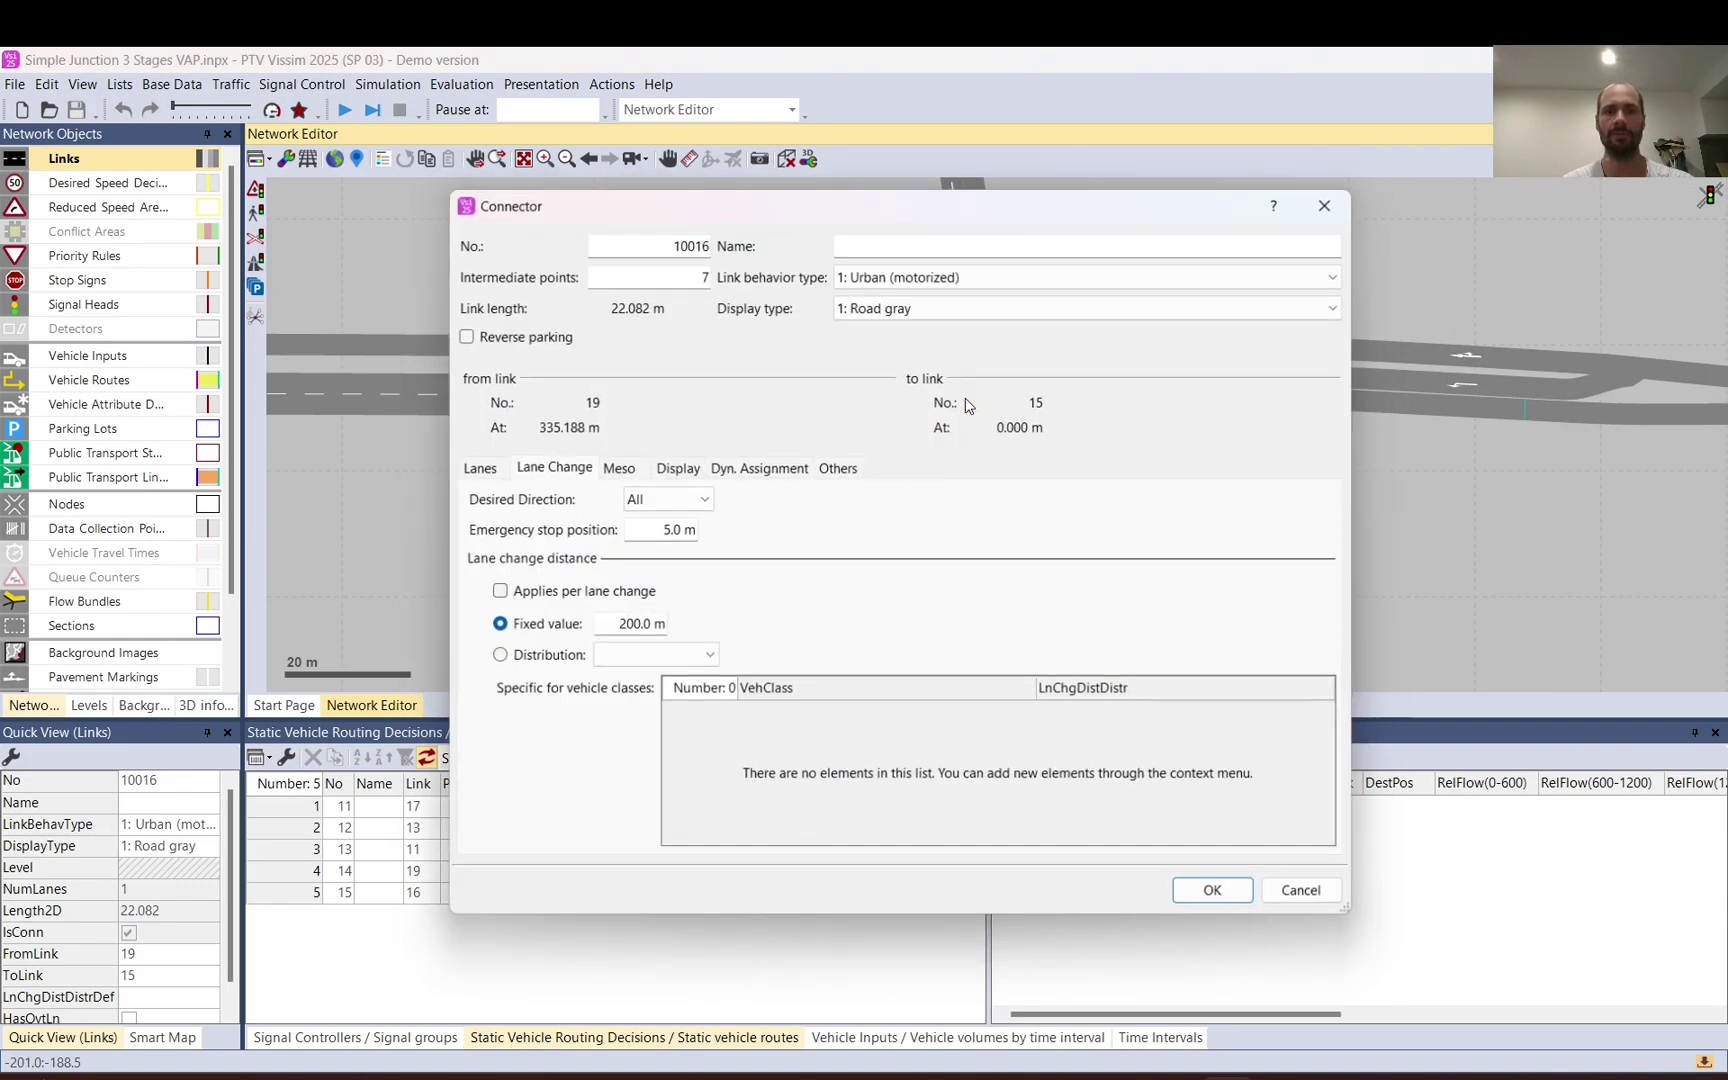
pyautogui.press('Return')
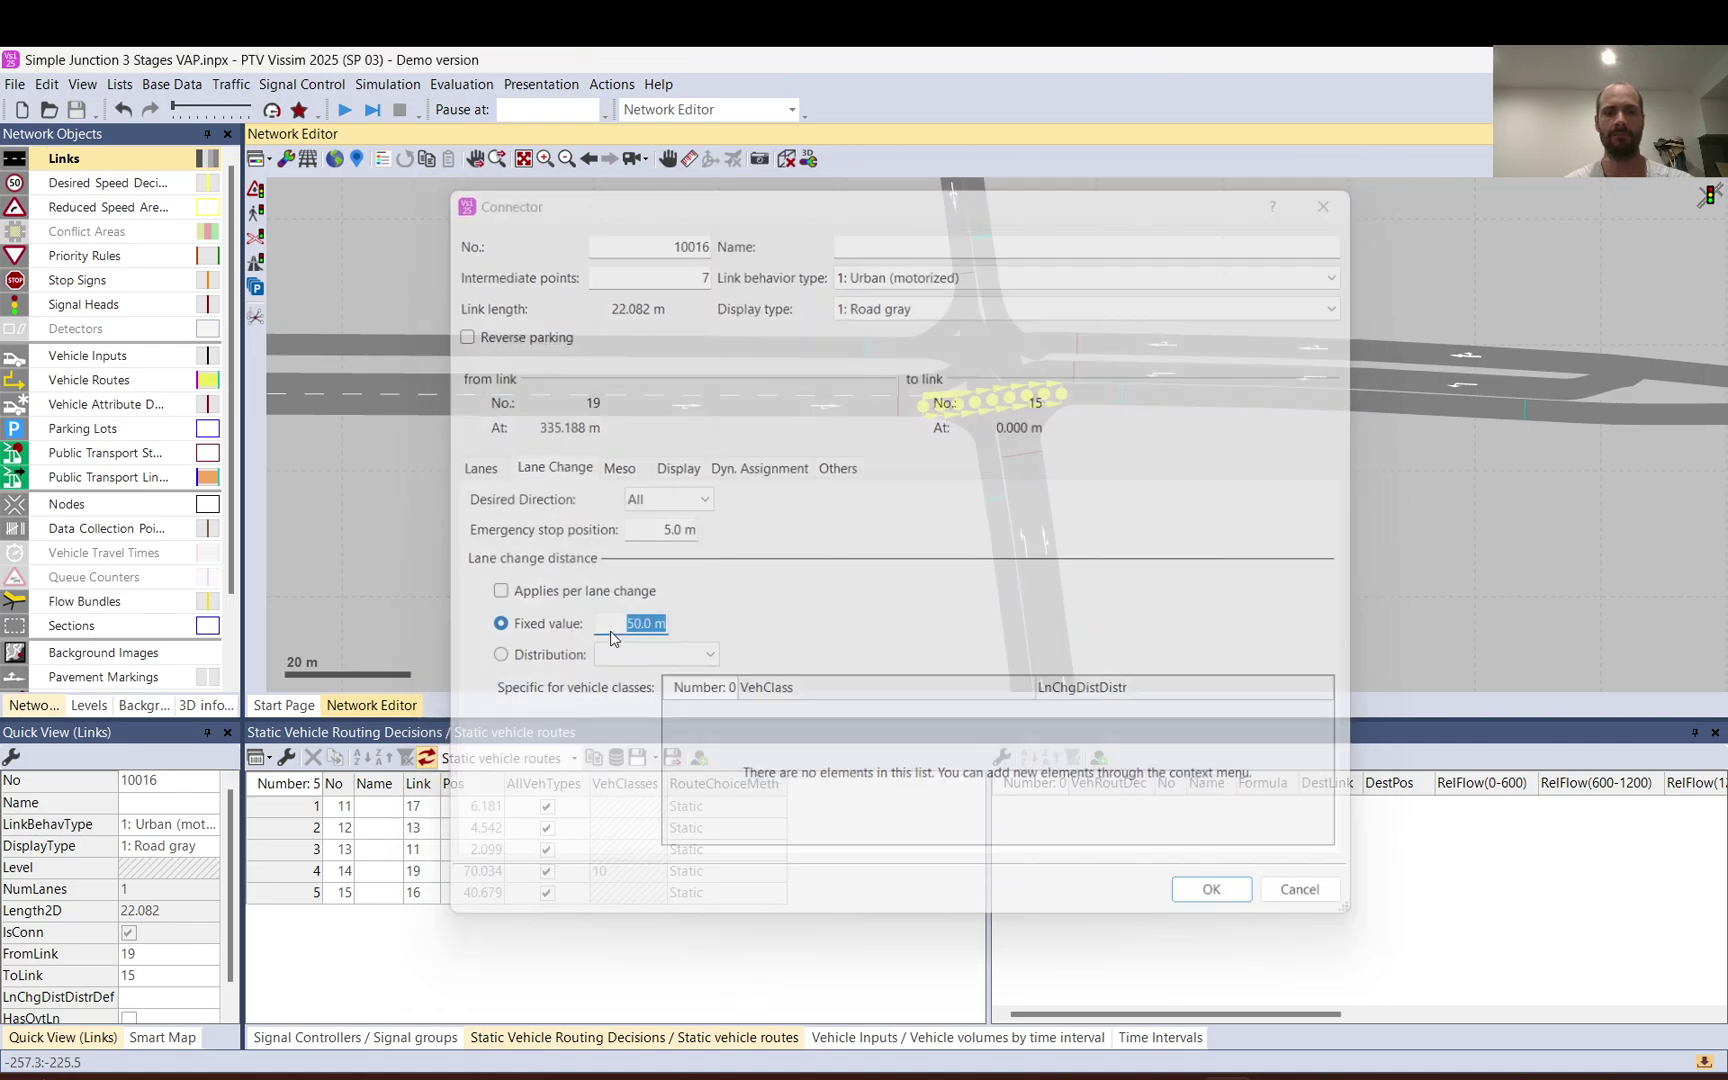
pyautogui.doubleClick(966, 431)
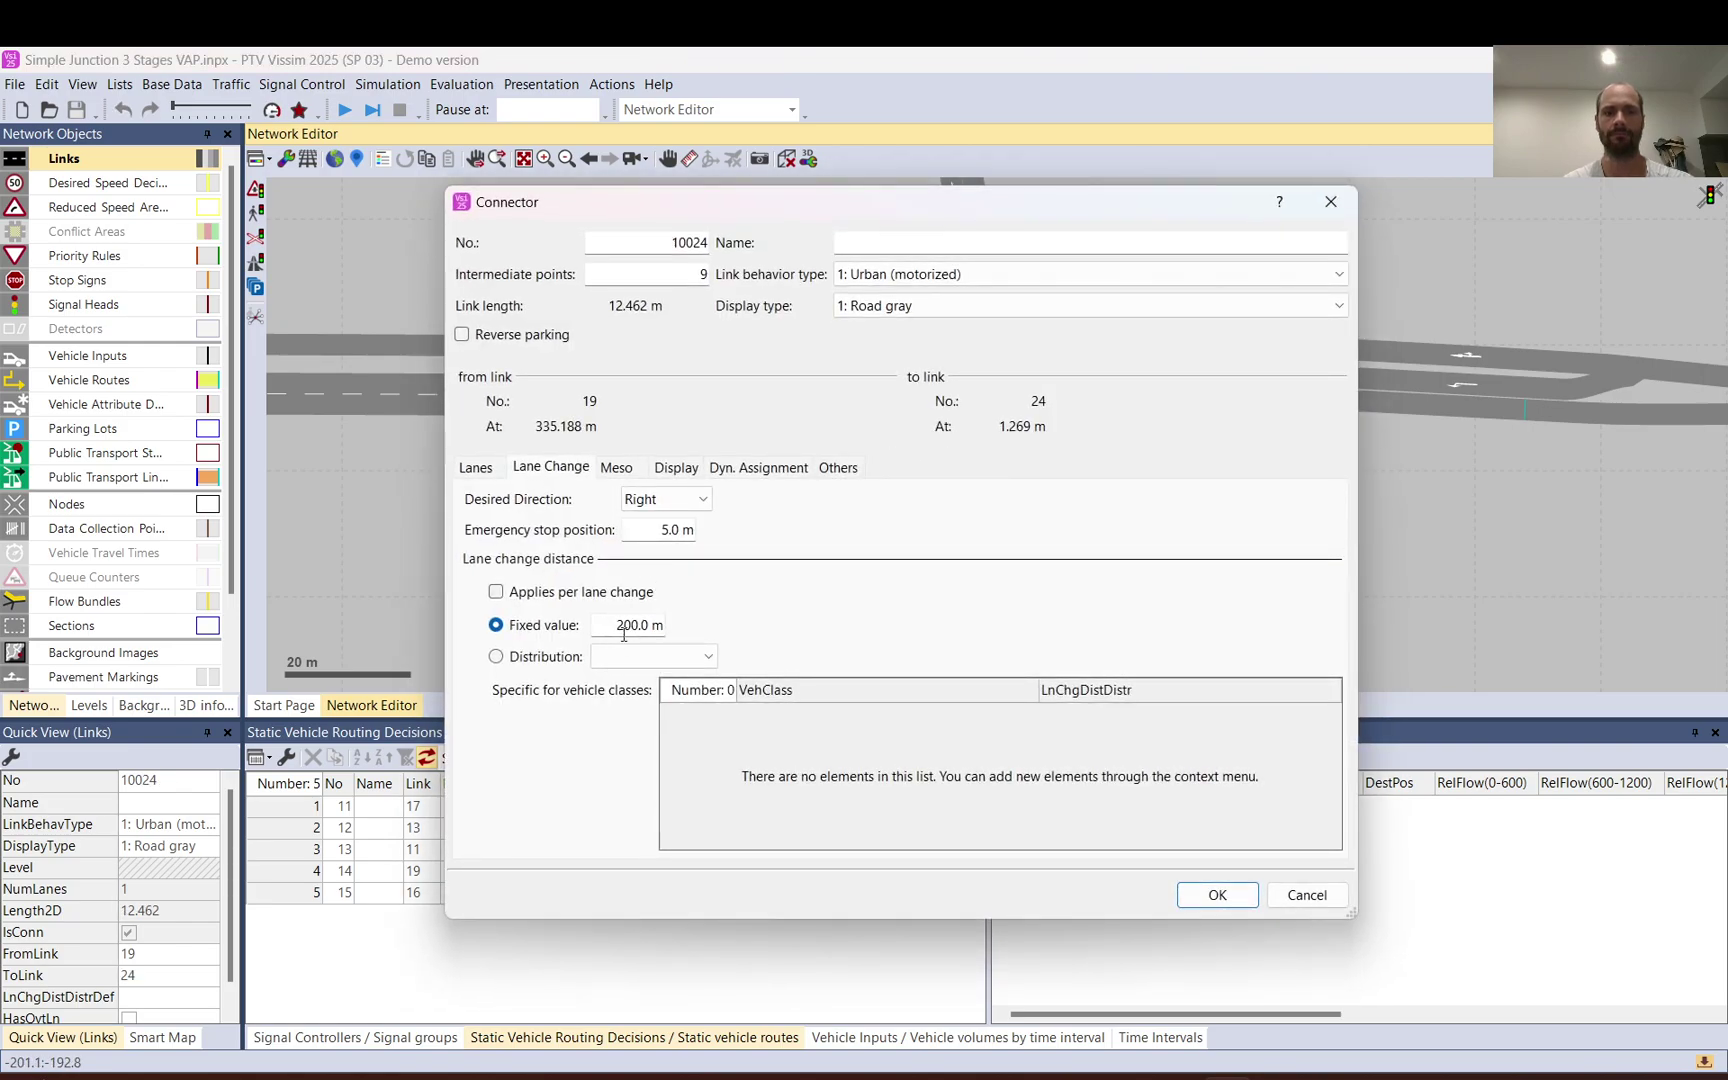
pyautogui.write('0')
pyautogui.press('Tab')
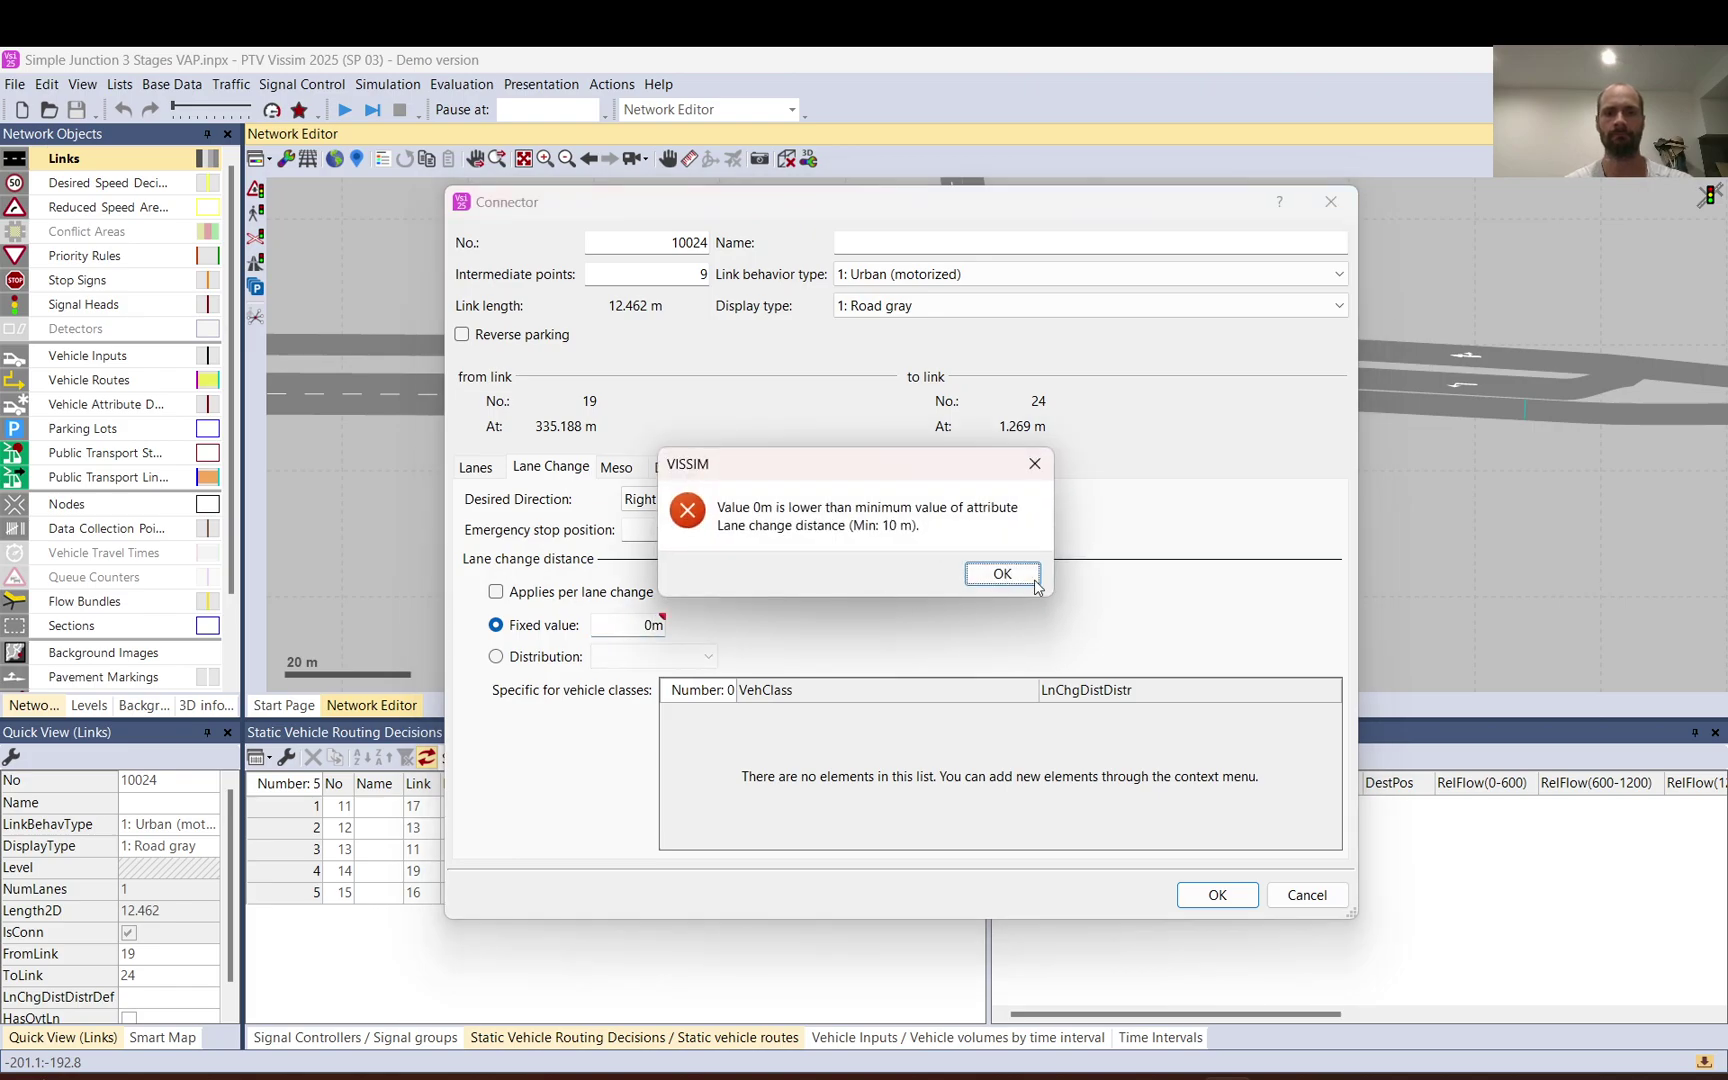
pyautogui.click(1002, 574)
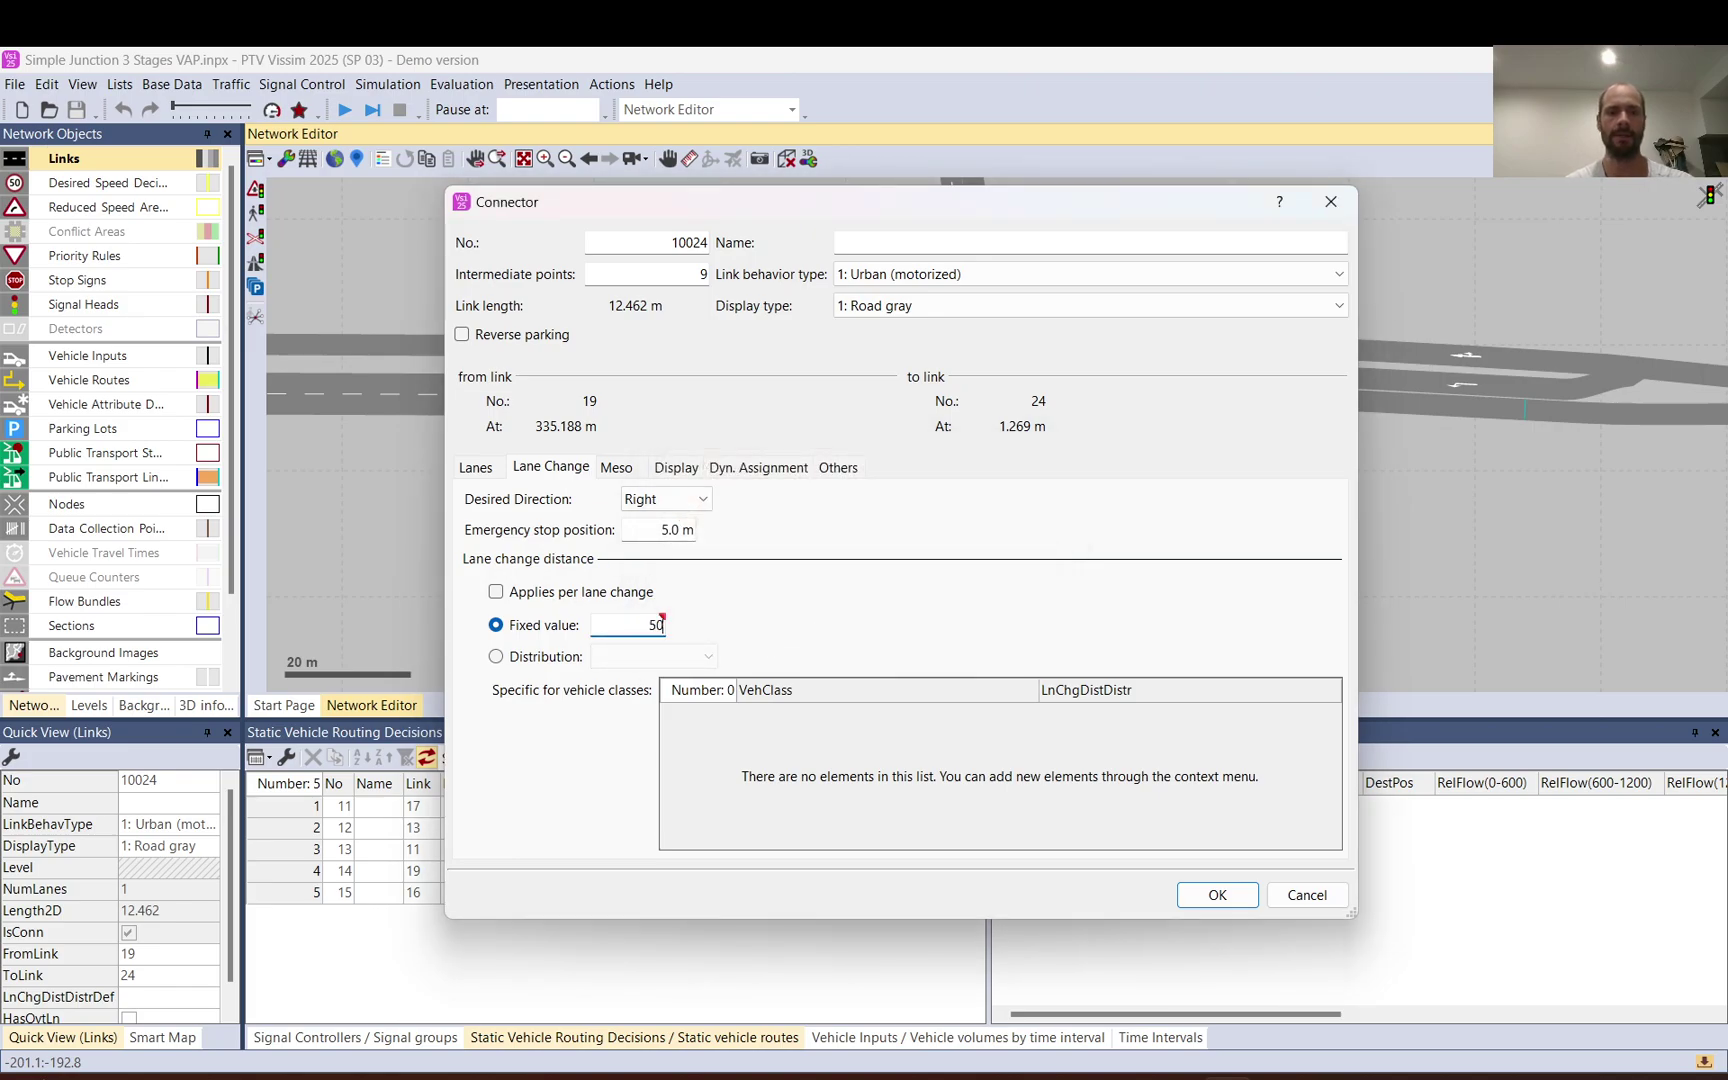
pyautogui.press('Return')
pyautogui.click(1080, 553)
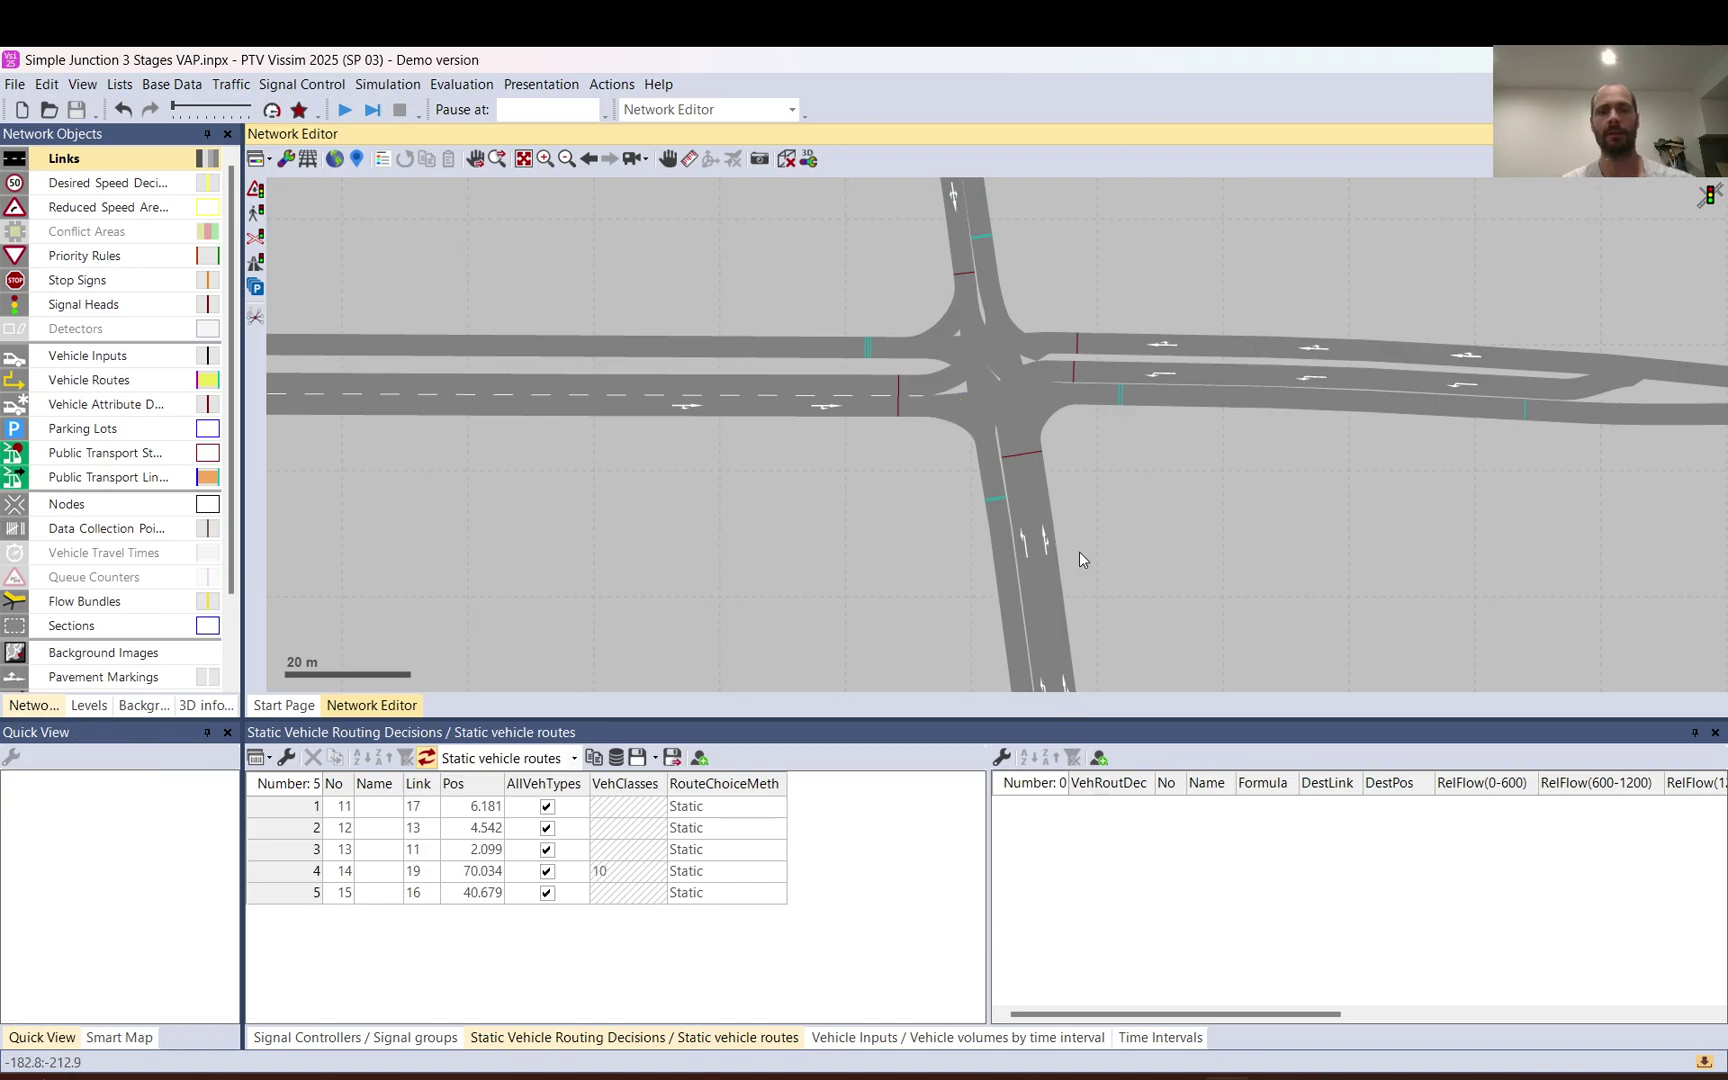
pyautogui.scroll(-3, 1079, 551)
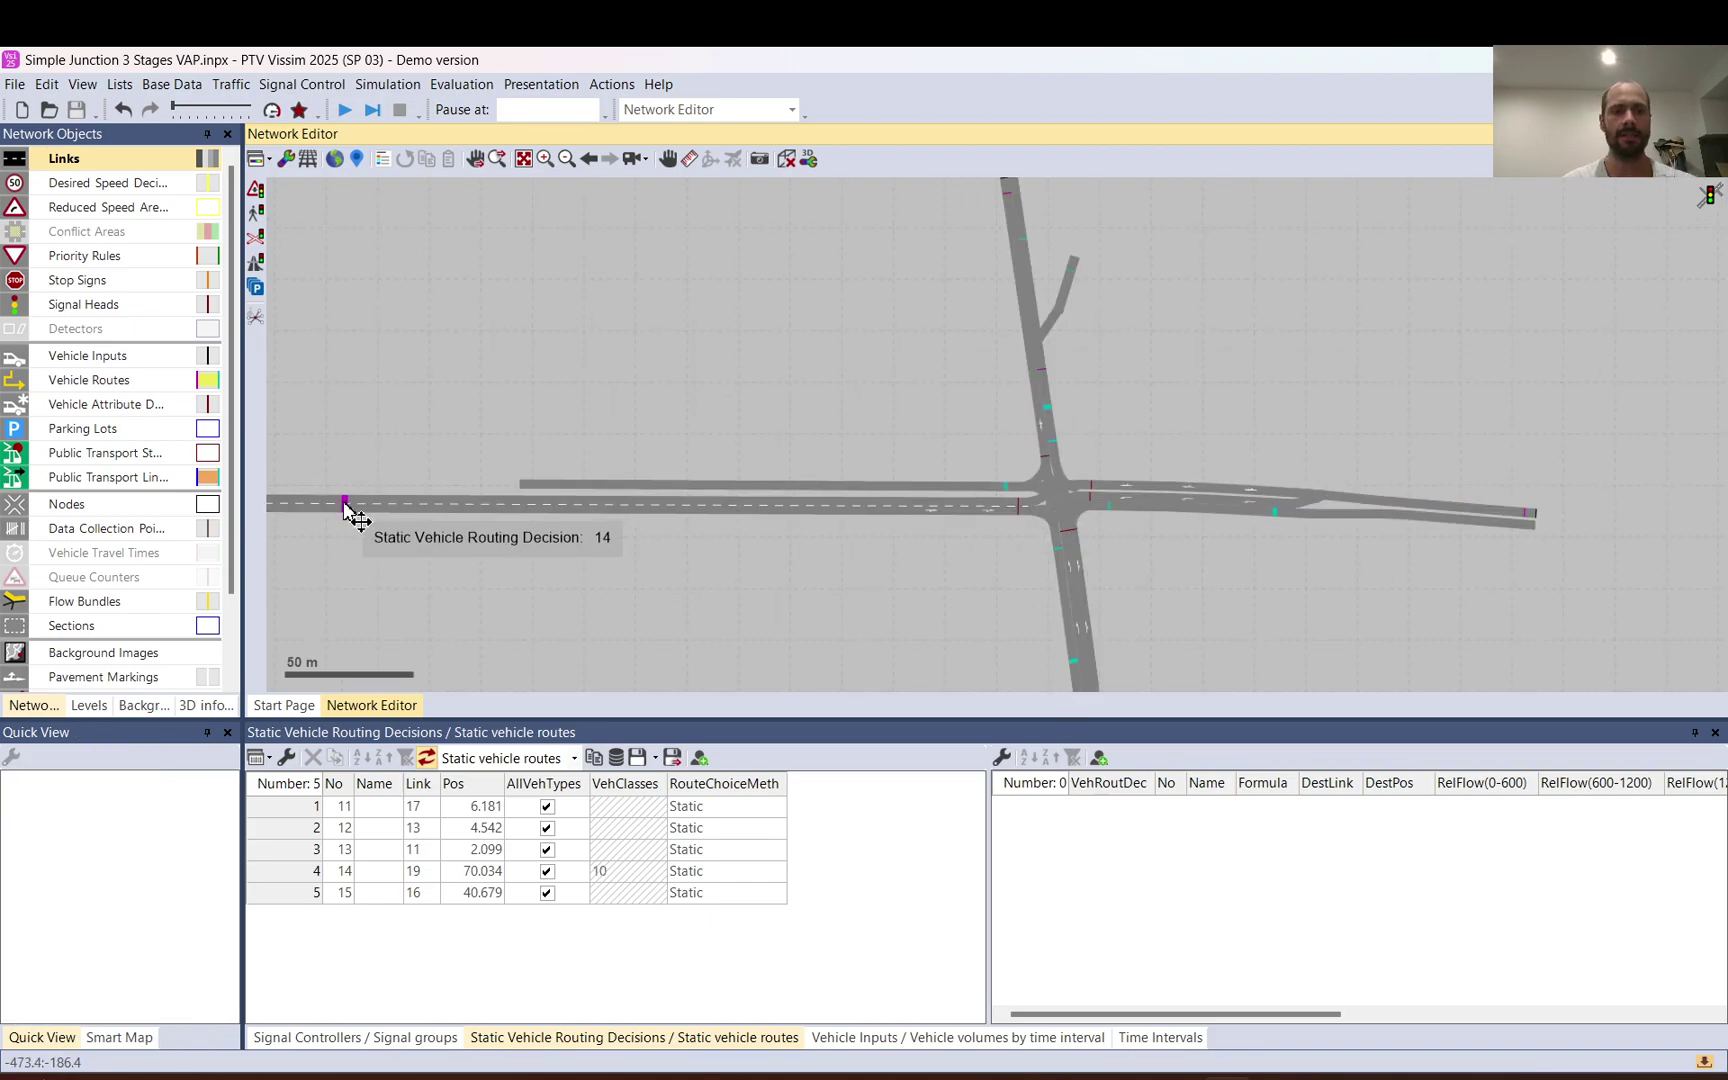
# Measure the distance from routing decision 14 to the junction and the 50 m lane change distance back from the connector start along link 19
pyautogui.click(692, 161)
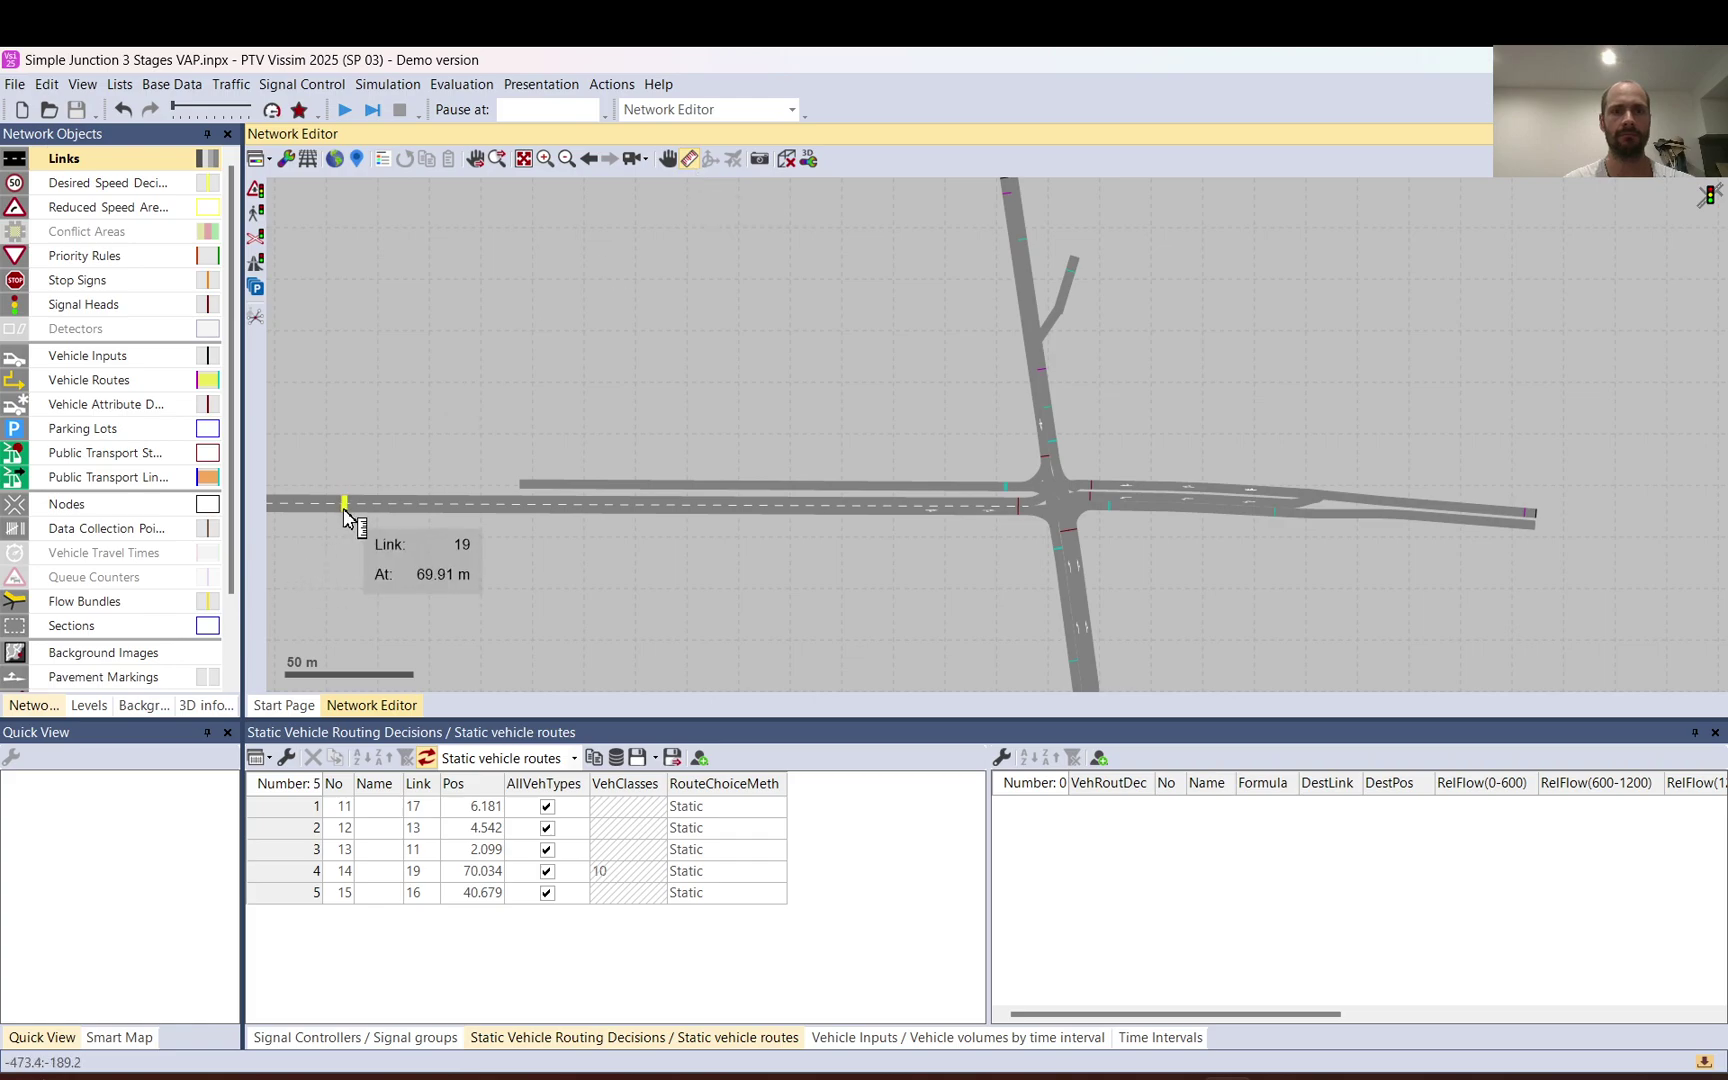
pyautogui.moveTo(345, 515); pyautogui.dragTo(1040, 522)
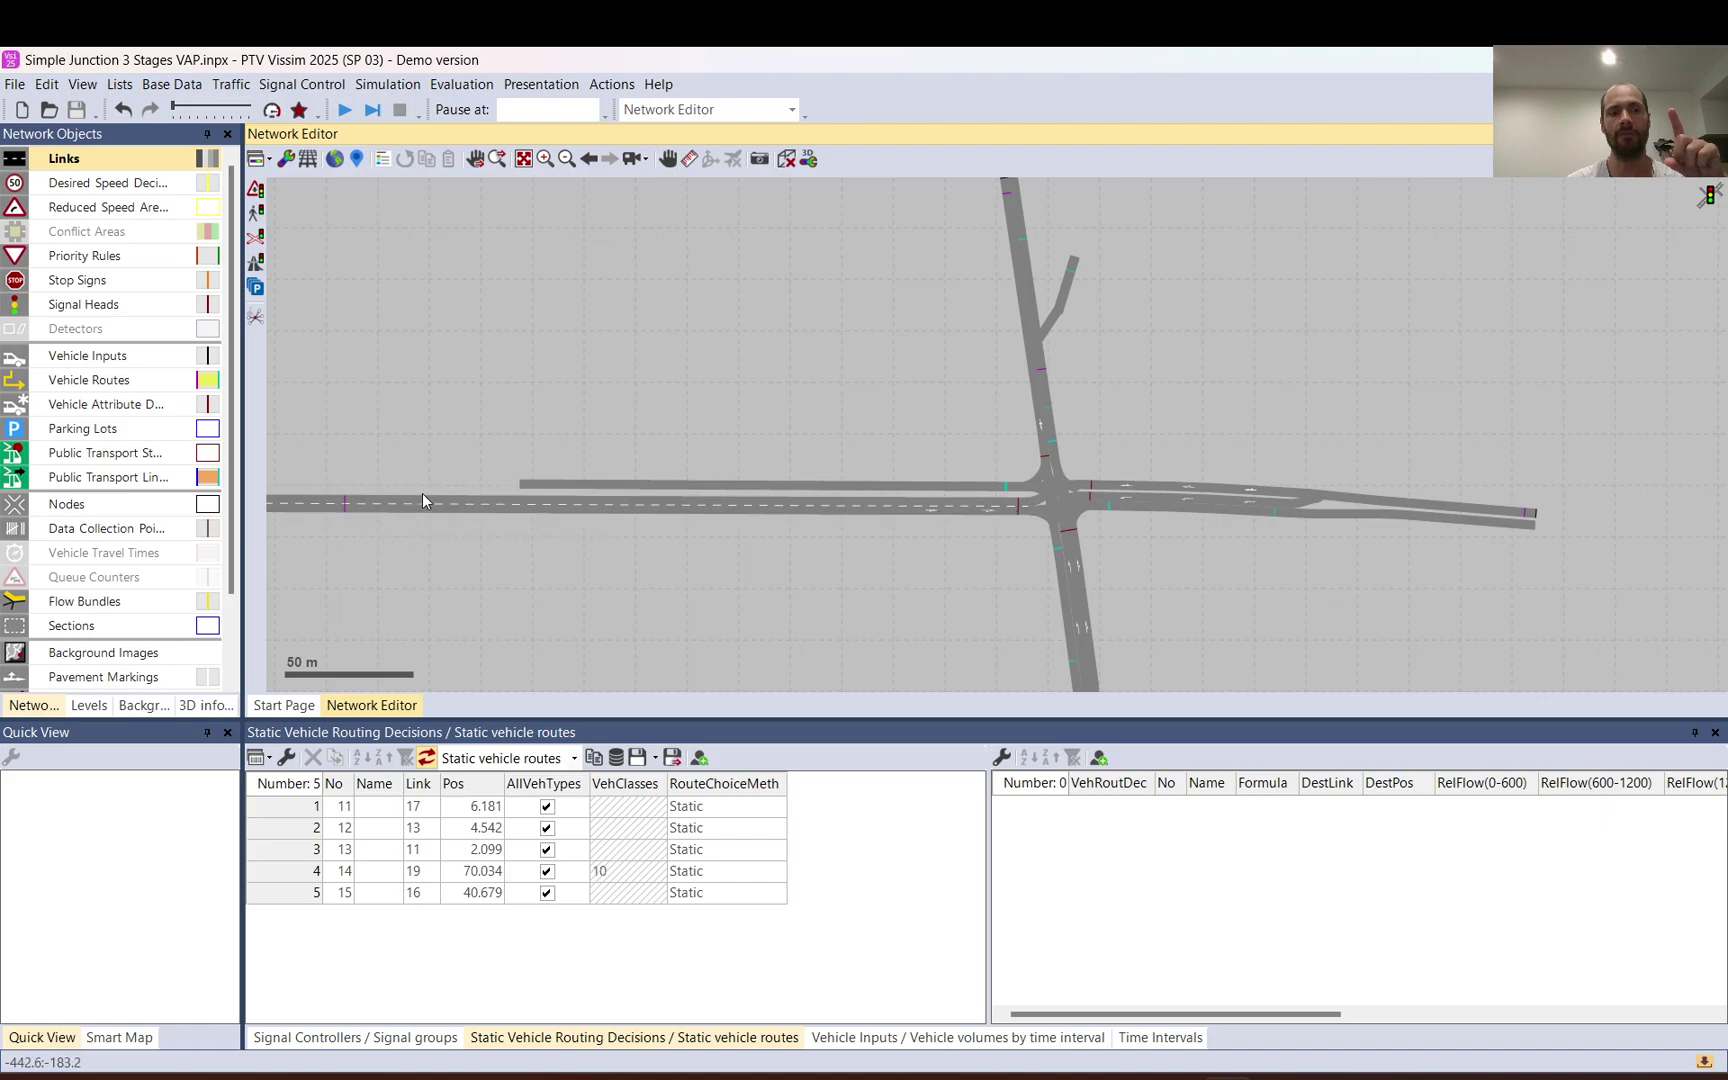
pyautogui.click(684, 166)
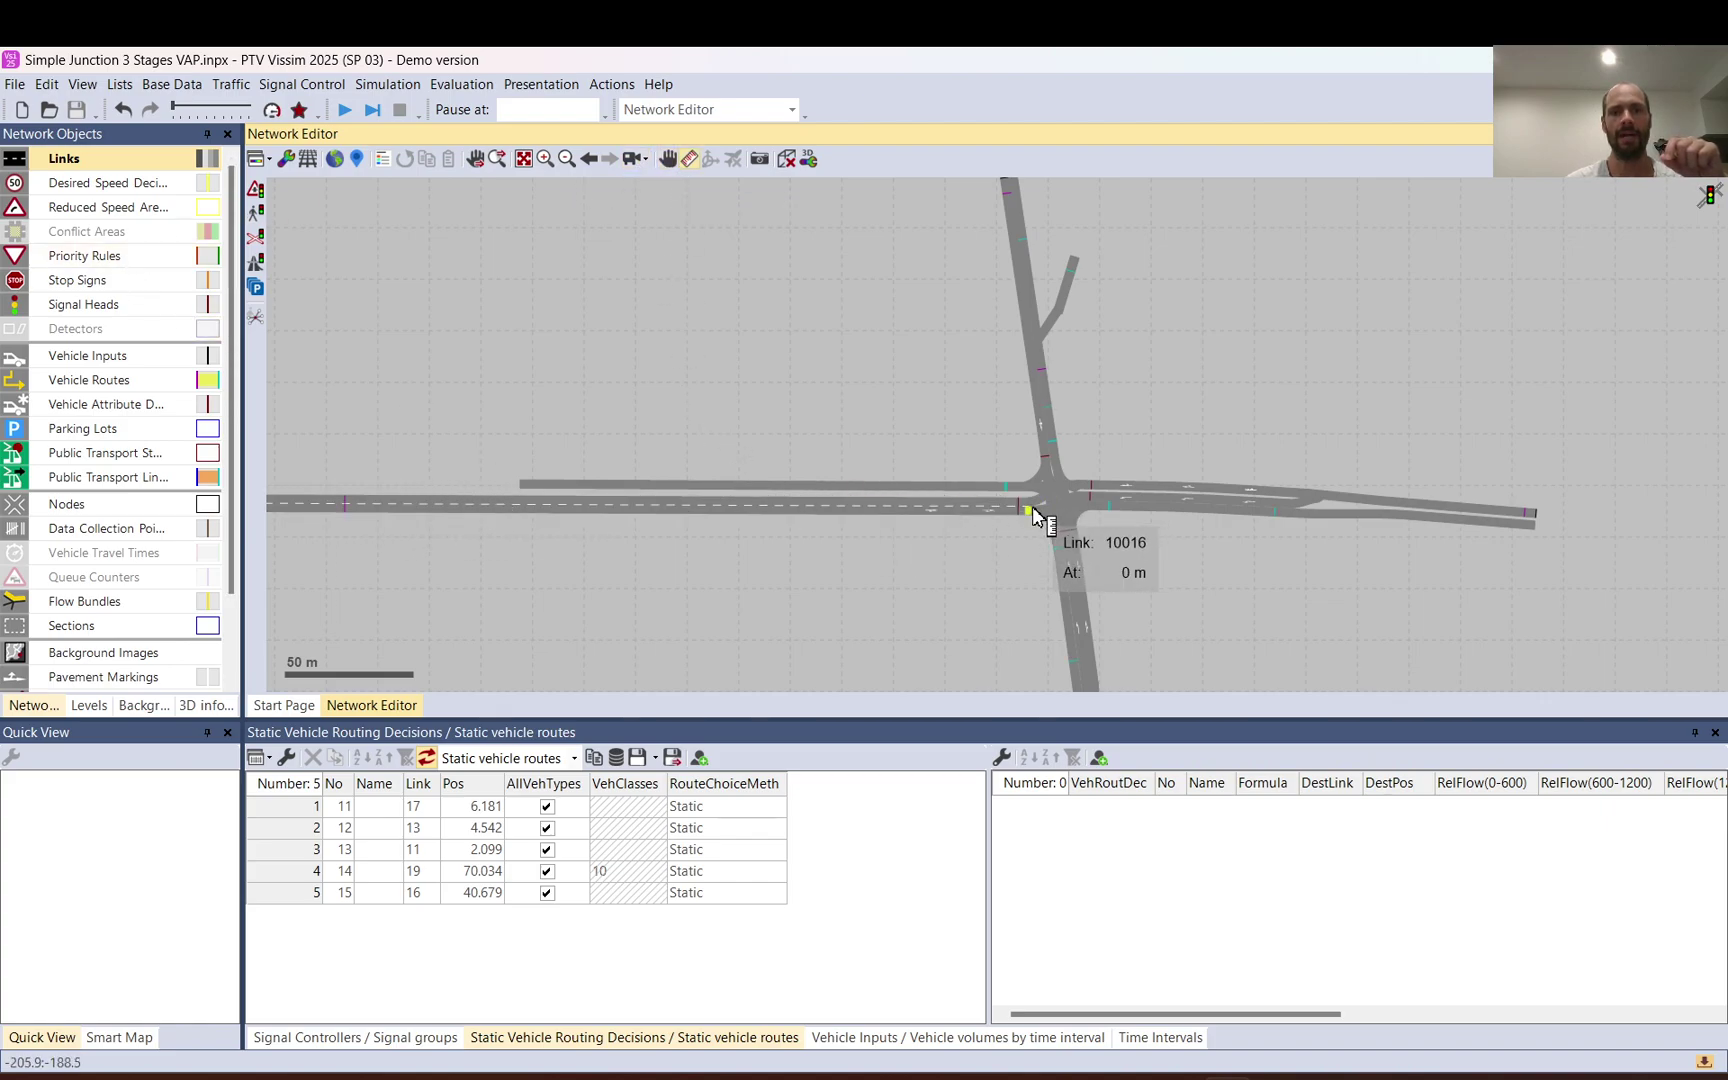
pyautogui.moveTo(1031, 506); pyautogui.dragTo(896, 509)
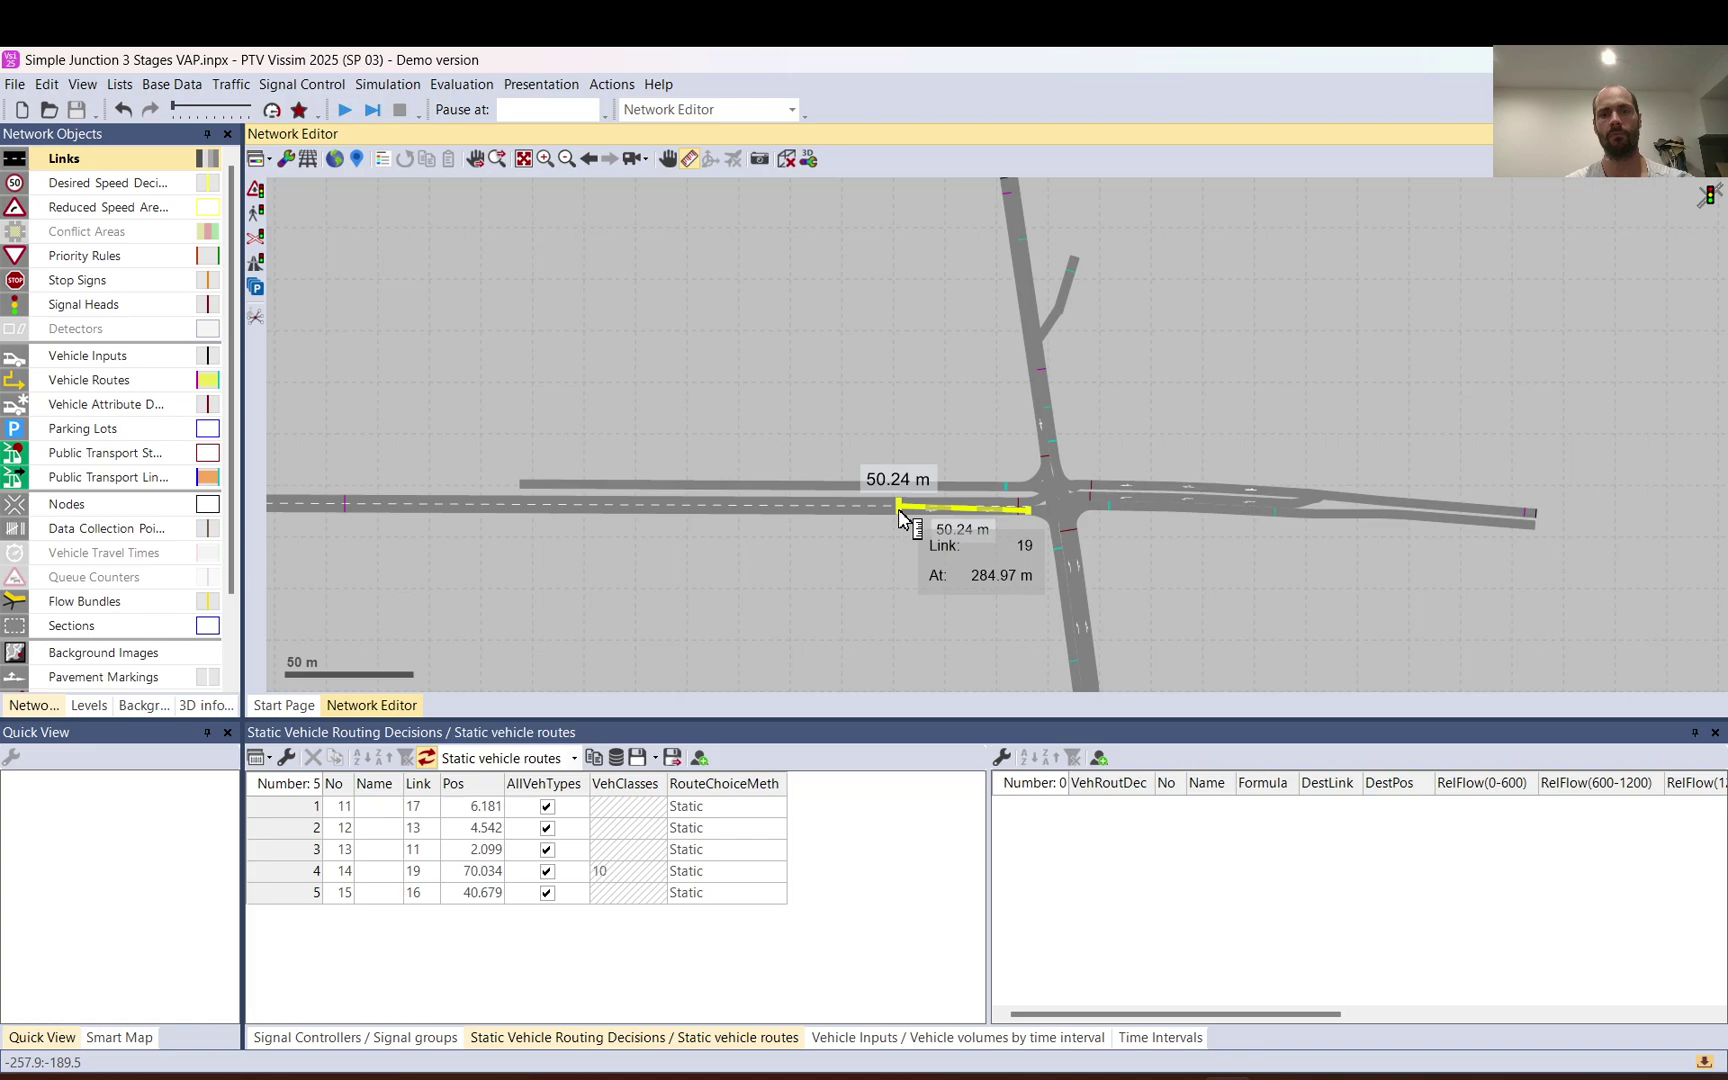
# Run the simulation to examine lane use and queuing on link 19's approach, stop it and ignore the simulation warnings
pyautogui.click(344, 110)
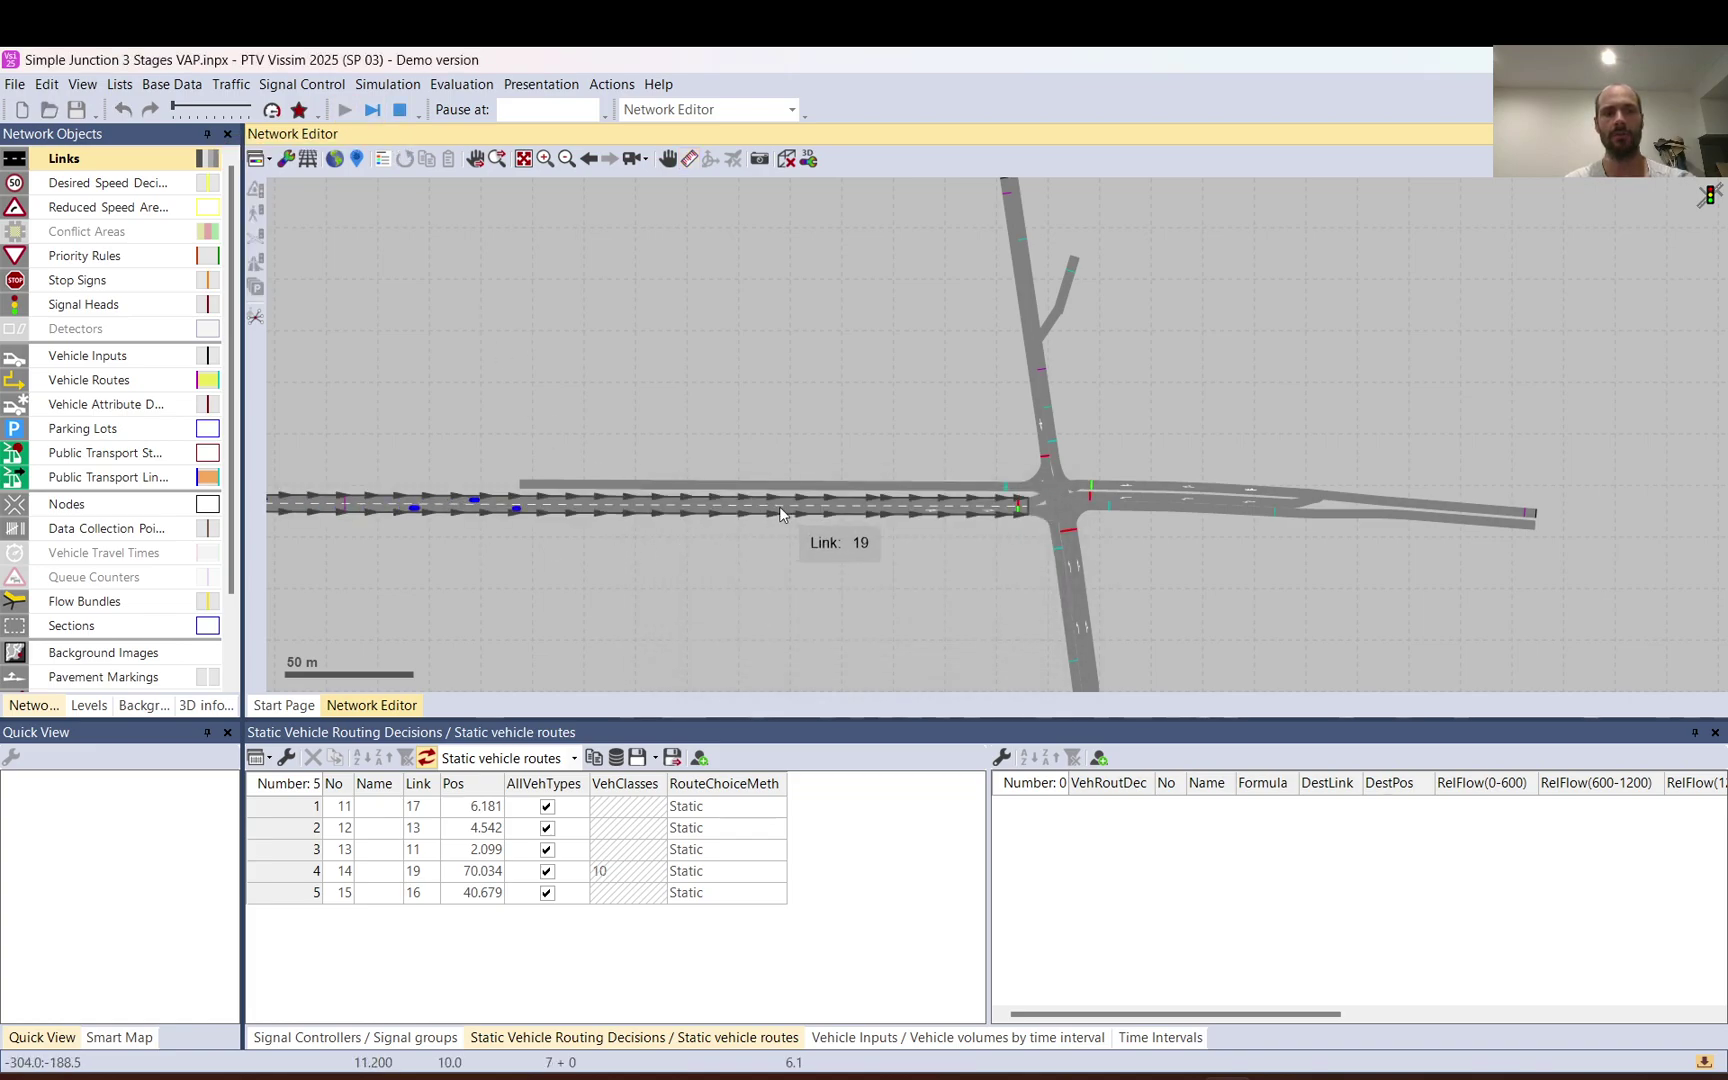
pyautogui.scroll(3, 779, 506)
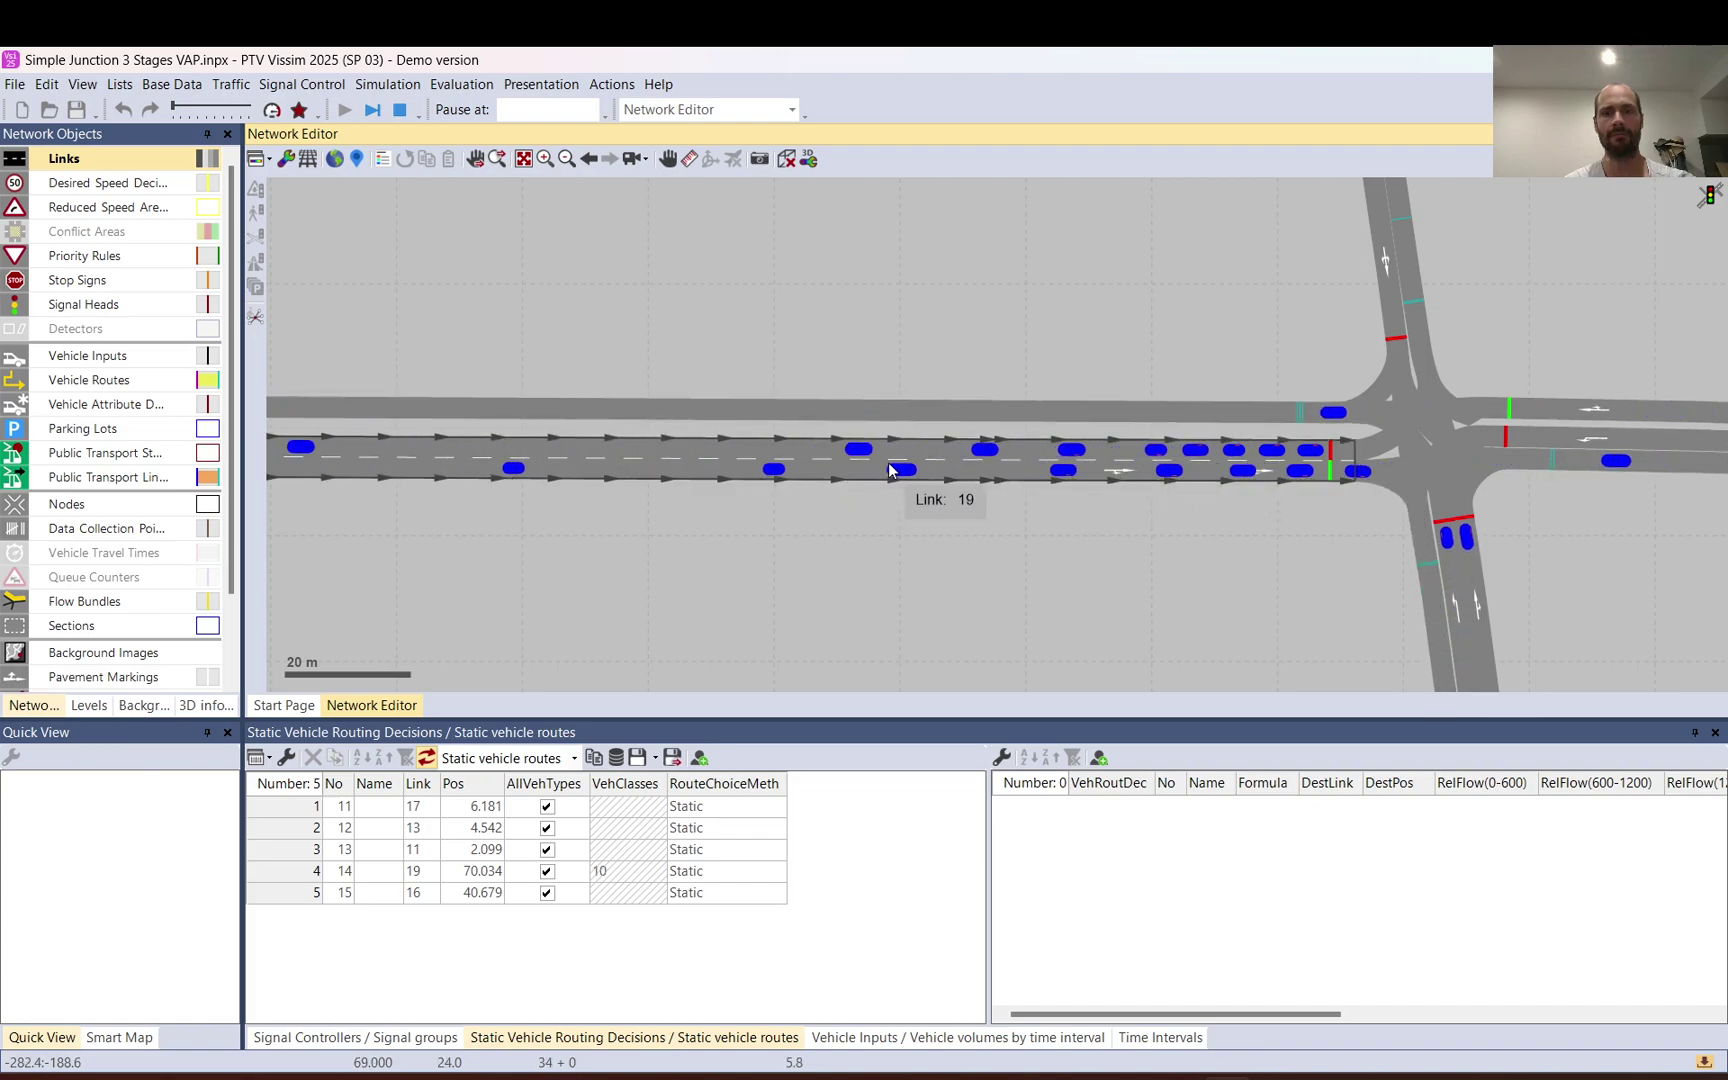
pyautogui.scroll(2, 917, 458)
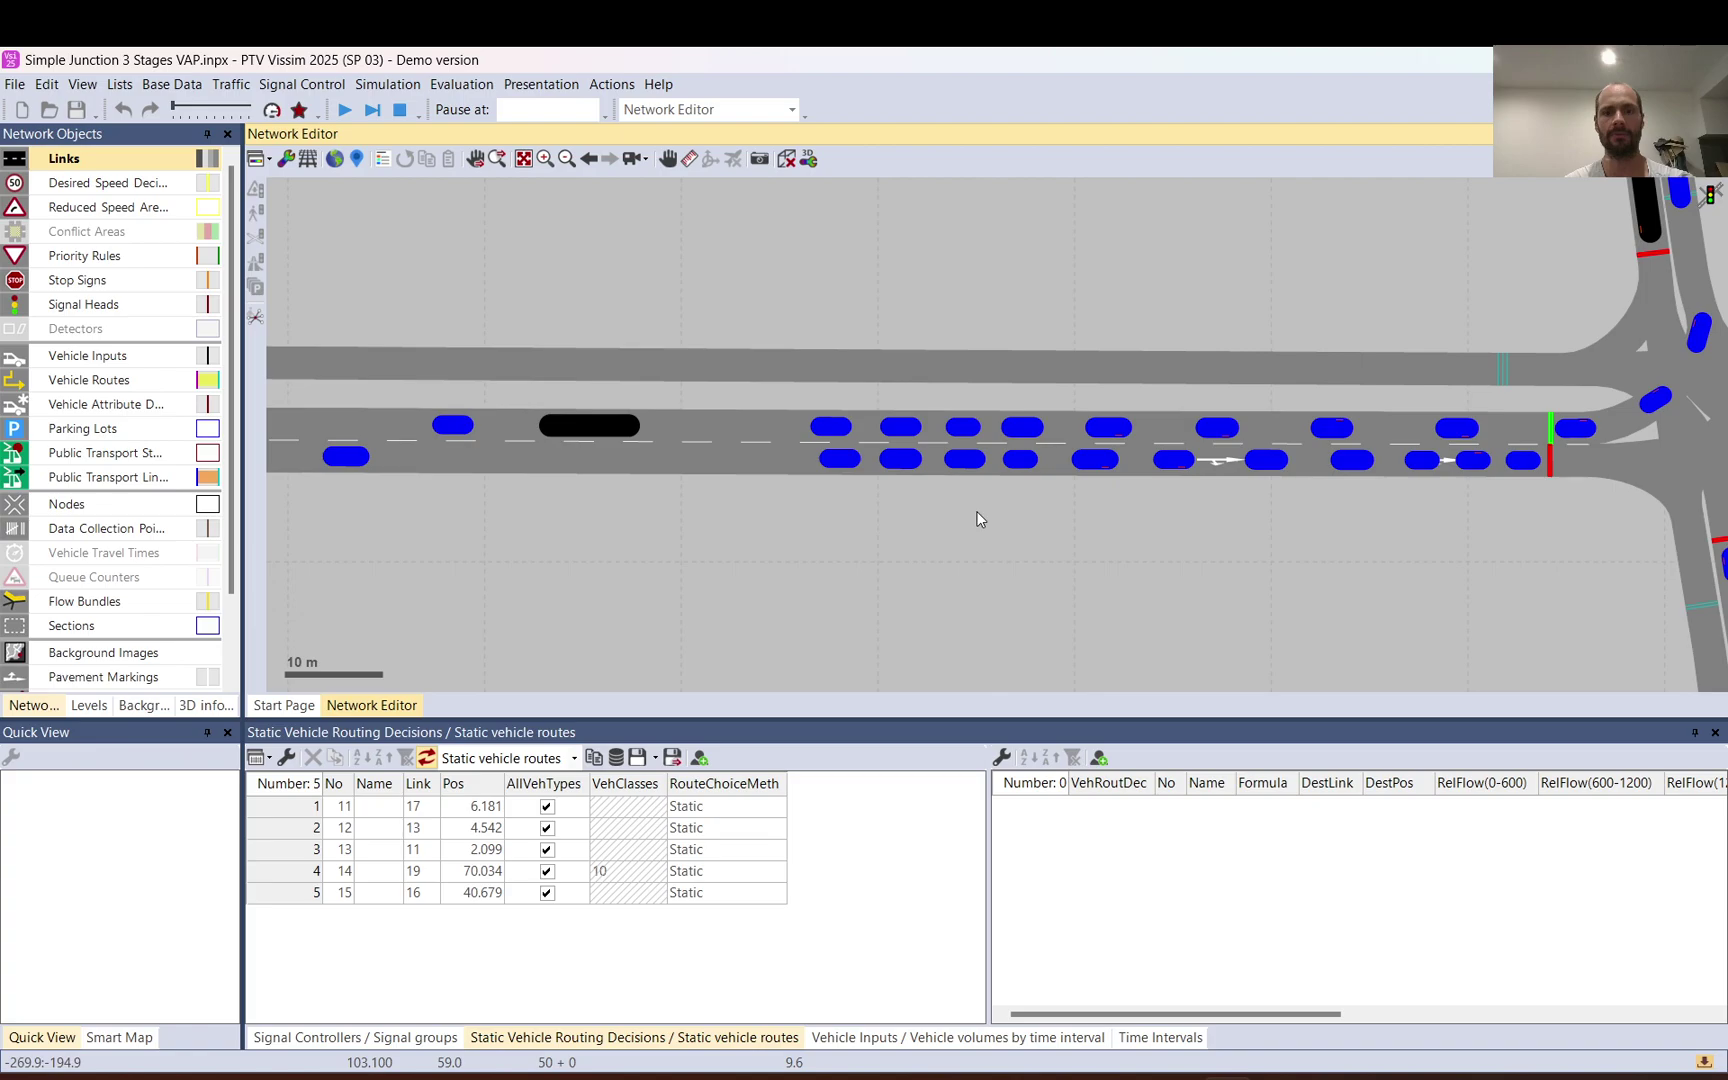
pyautogui.scroll(-6, 985, 525)
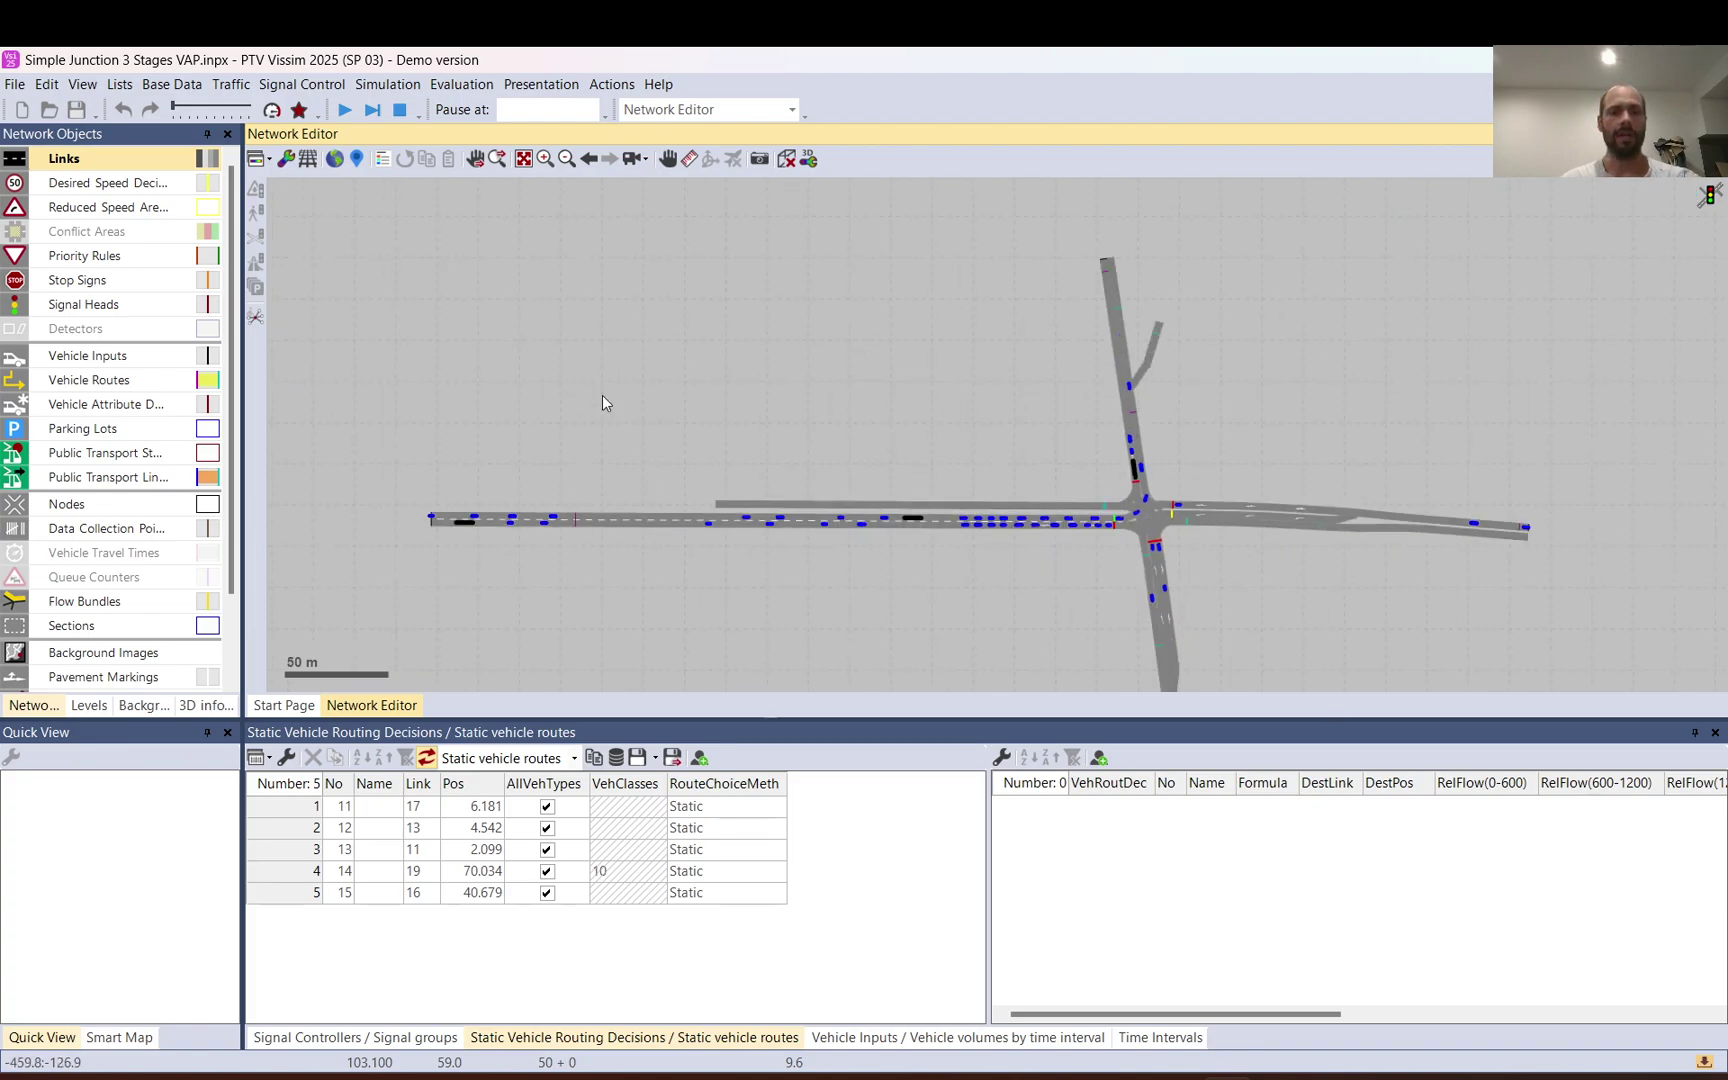
pyautogui.click(399, 109)
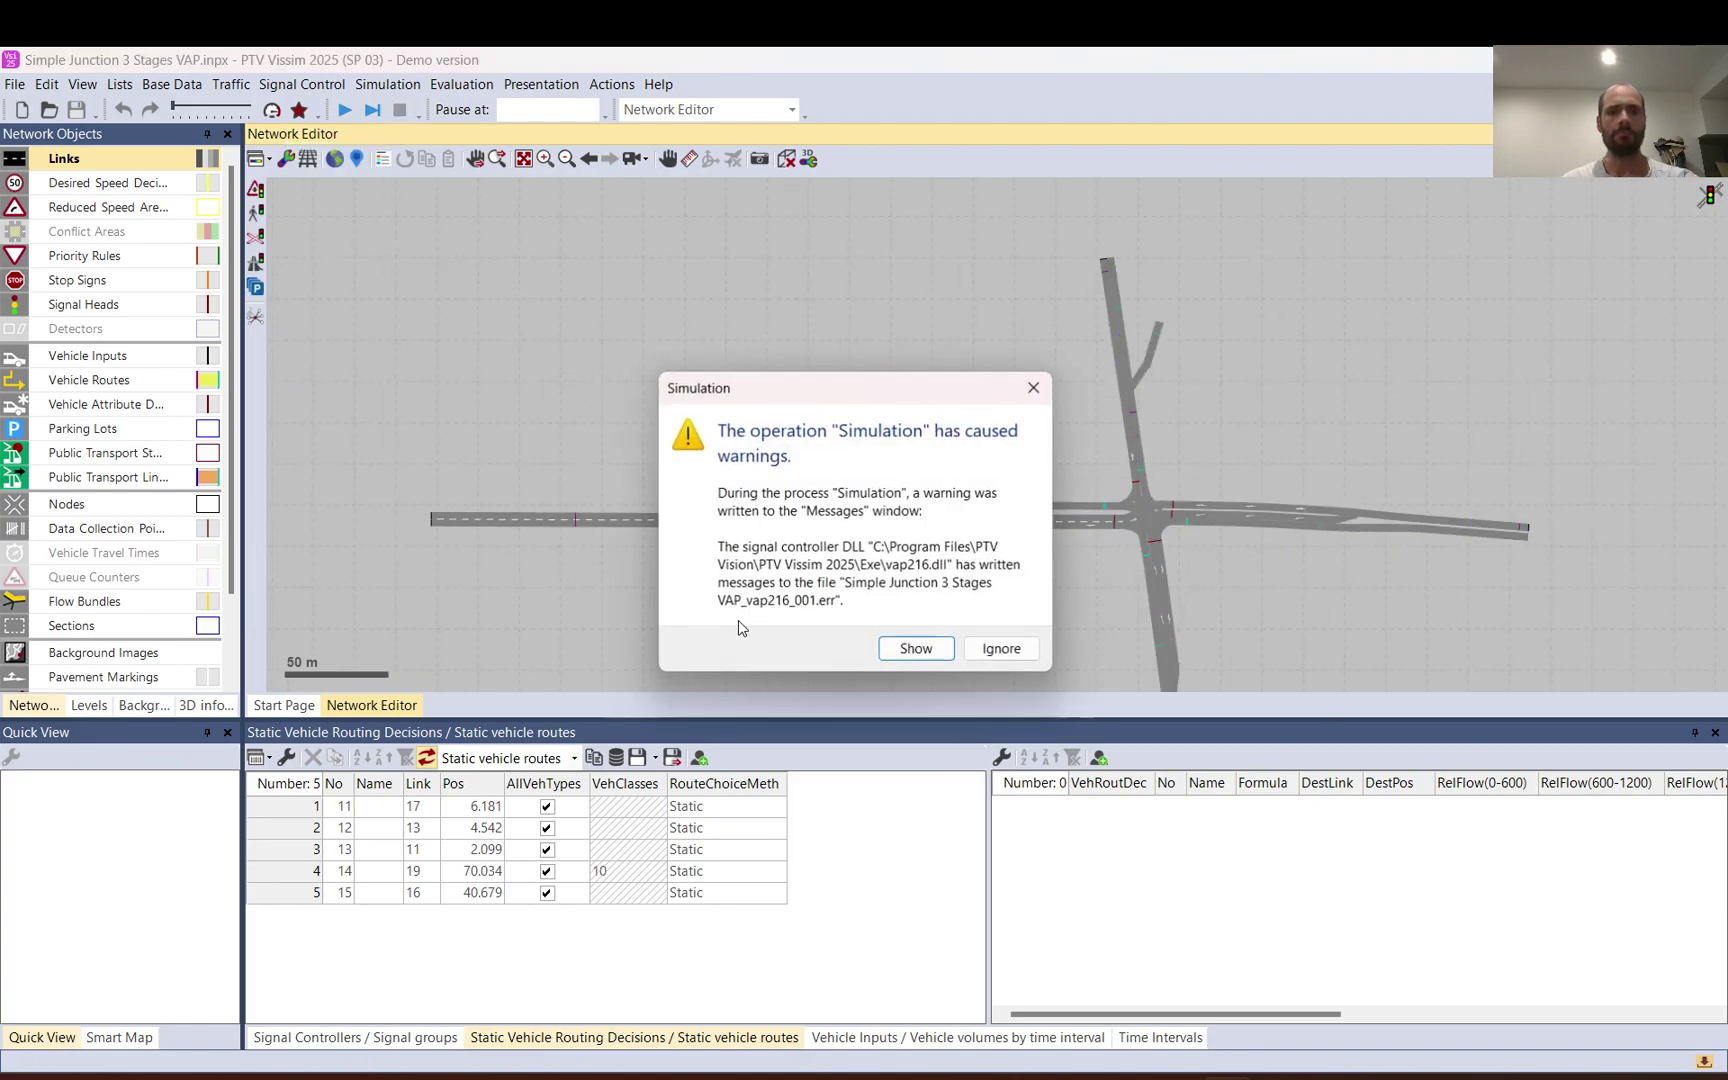
pyautogui.click(1005, 648)
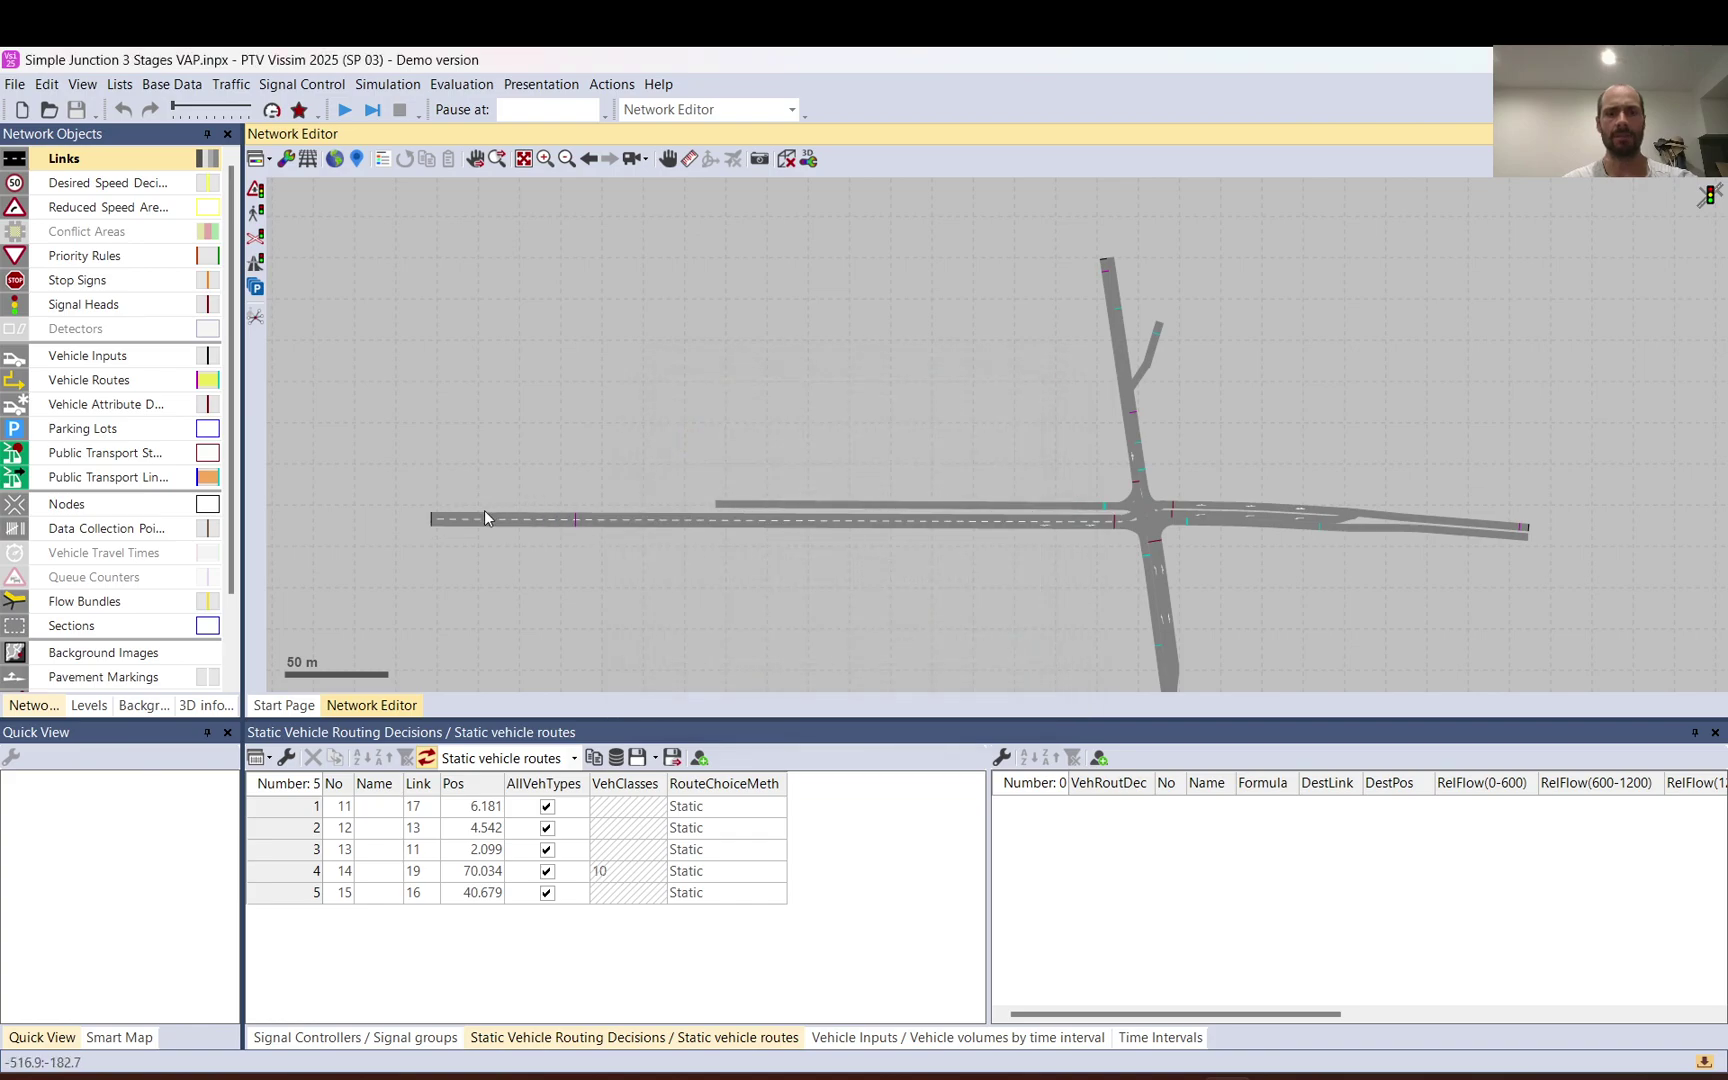